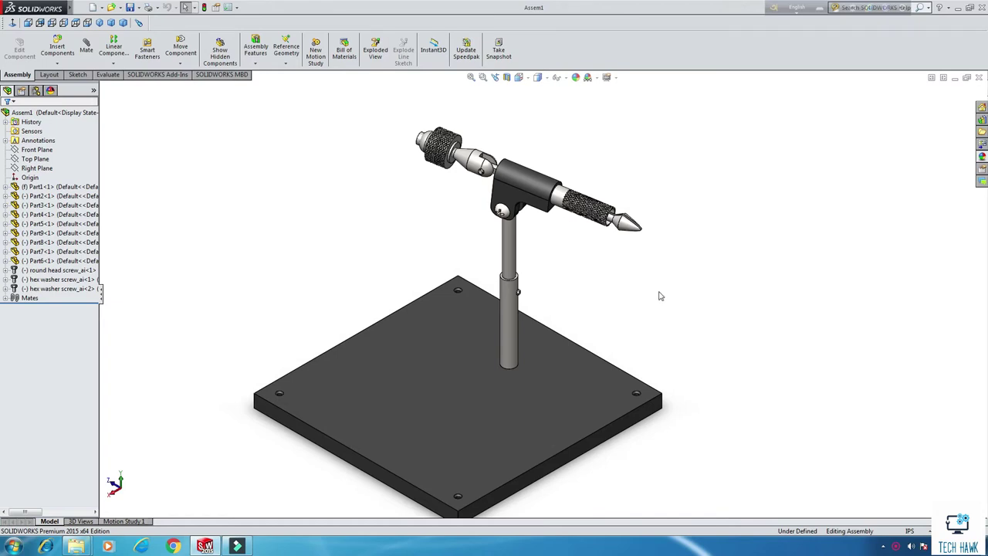
- Close the finished Assem1 fly tying vise assembly document
scroll(658, 294, "up", 5)
scroll(607, 291, "down", 4)
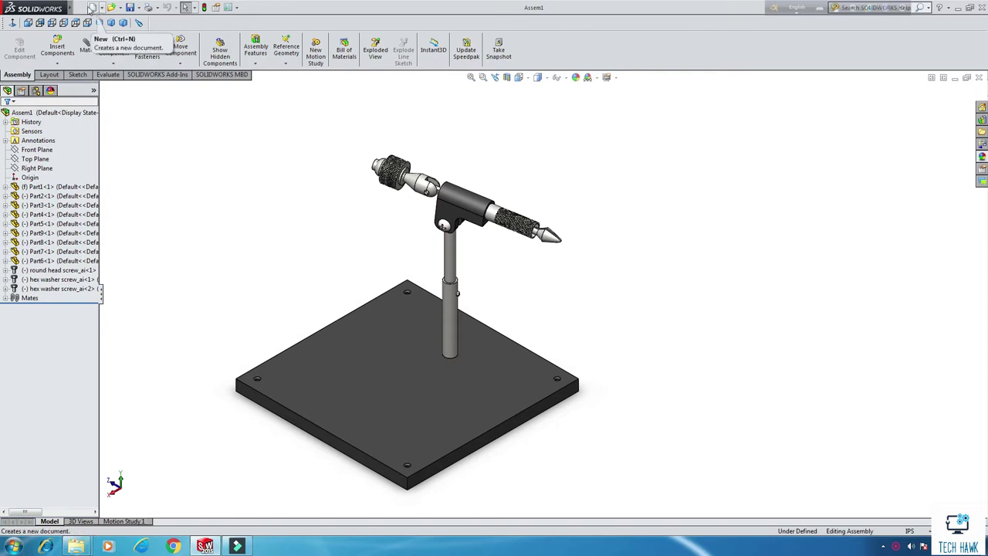
left_click(980, 78)
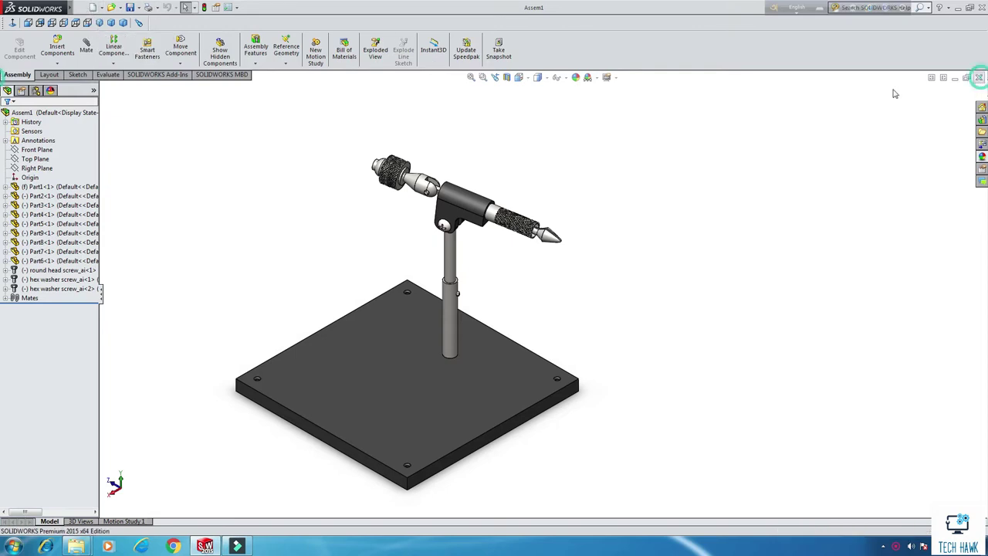
- Create a new part and start a sketch on the Top Plane
left_click(92, 9)
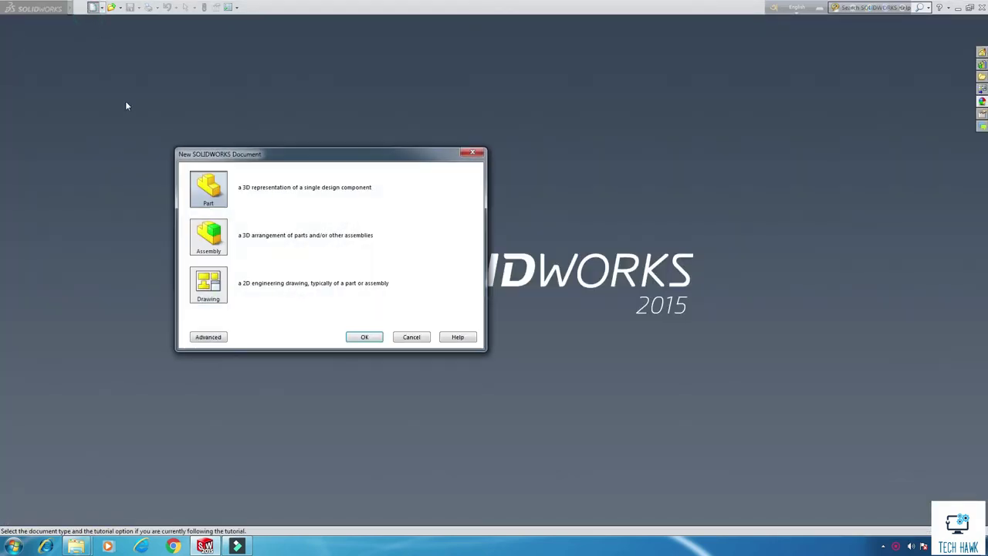
double_click(197, 188)
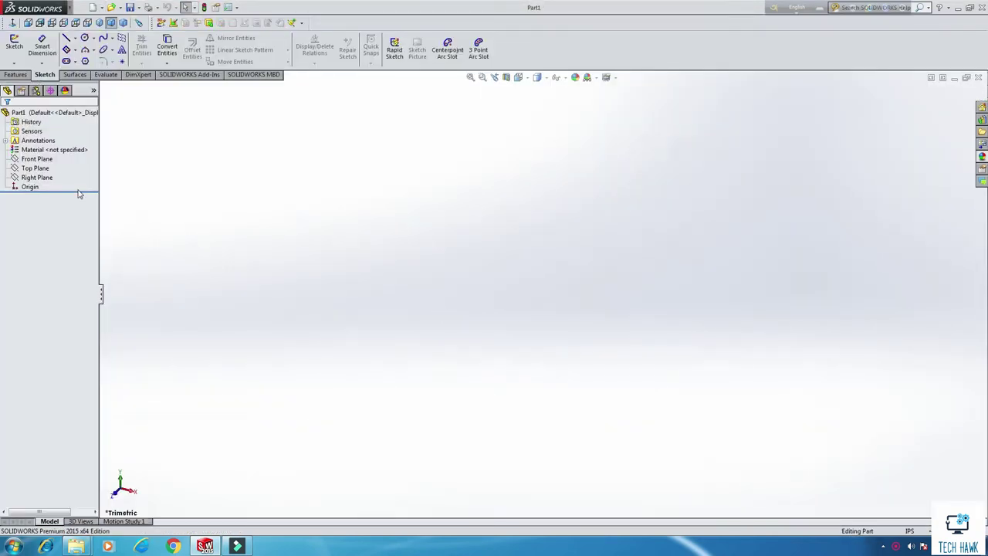
right_click(35, 169)
left_click(46, 154)
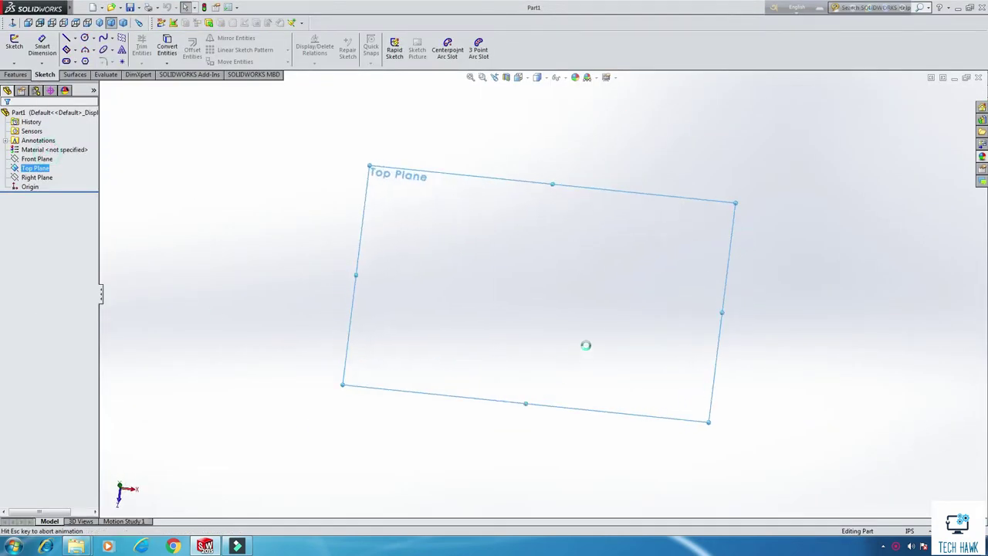
- Draw a center rectangle centred on the origin
left_click(75, 50)
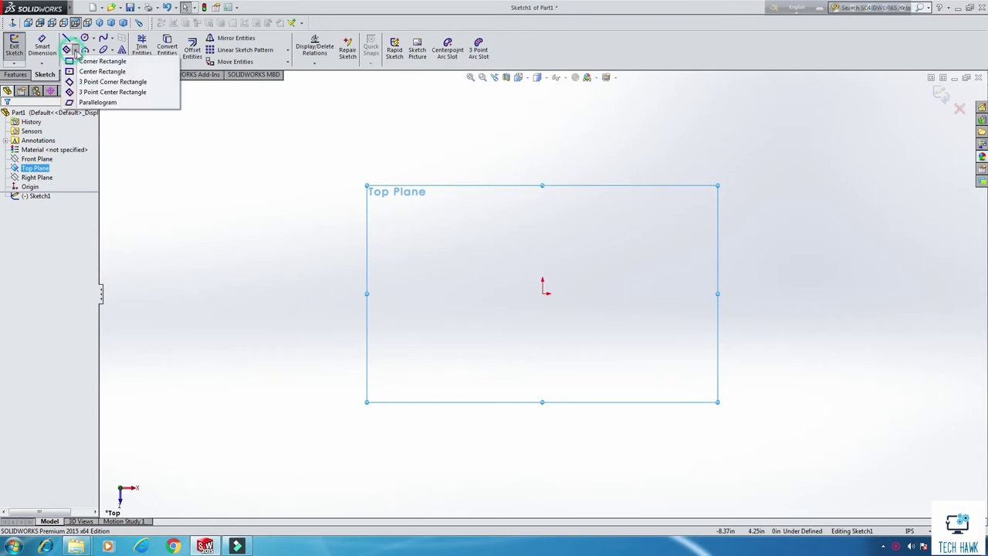
left_click(96, 59)
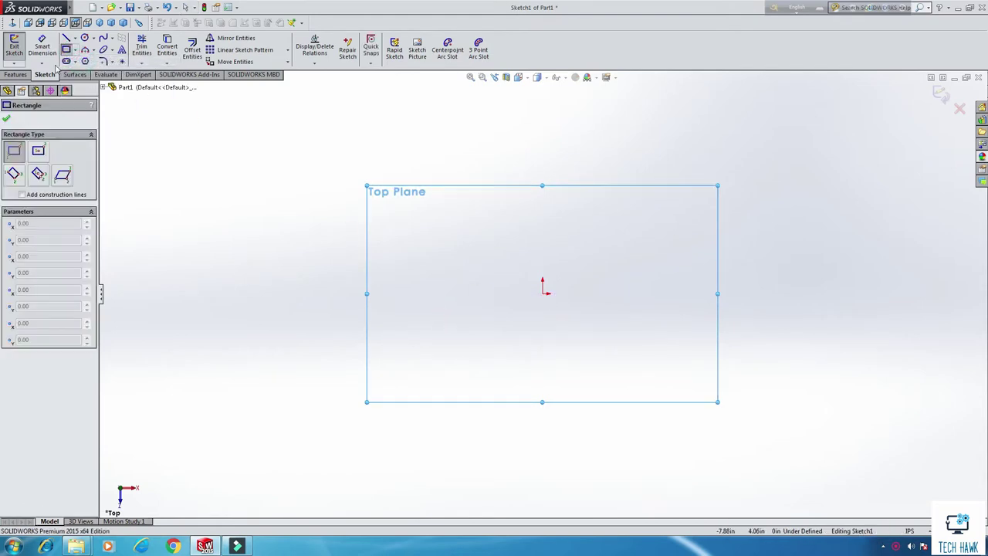
left_click(75, 50)
left_click(96, 70)
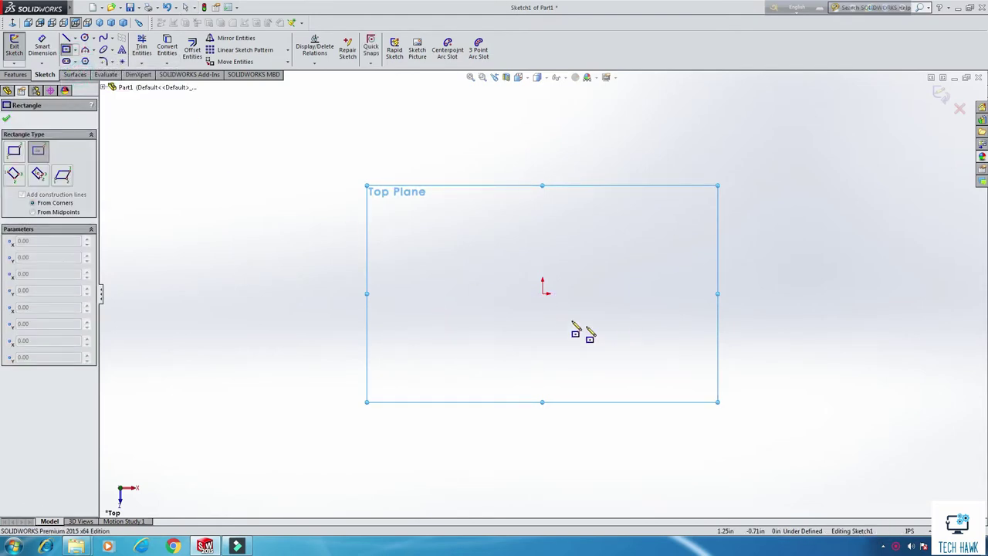
left_click(543, 294)
left_click(690, 394)
right_click(748, 222)
left_click(770, 221)
- Dimension the rectangle's left edge and bottom edge to 8 in each, forming an 8 x 8 square
left_click(42, 46)
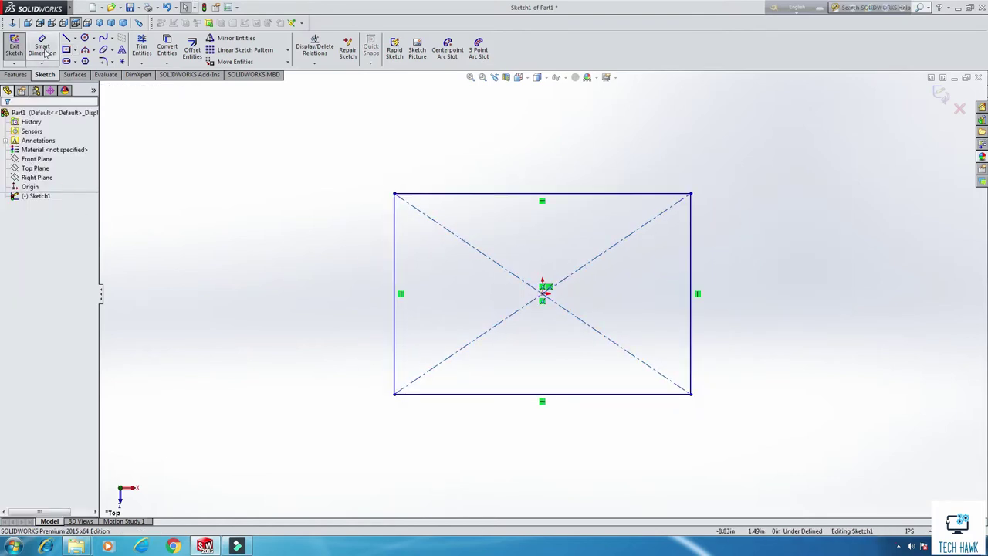
left_click(394, 276)
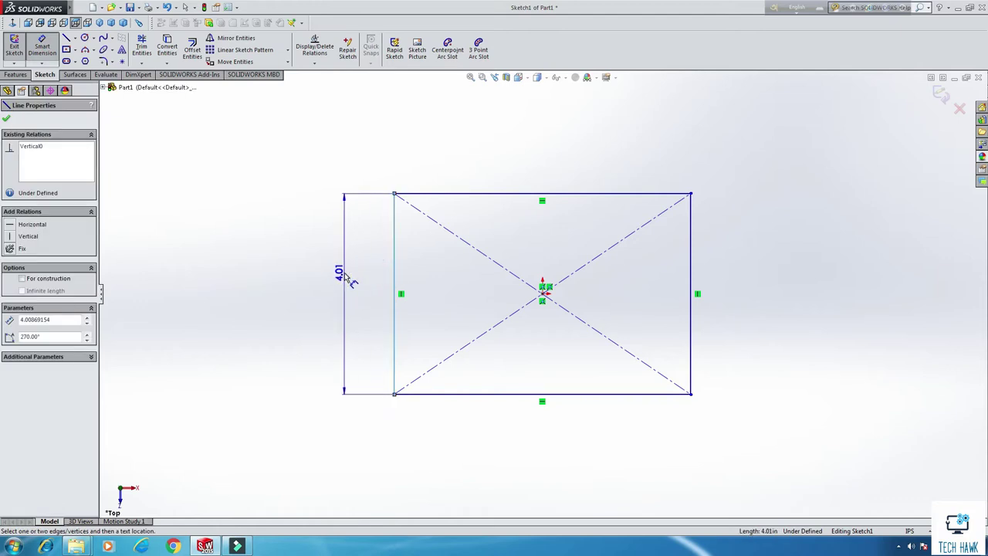
left_click(345, 278)
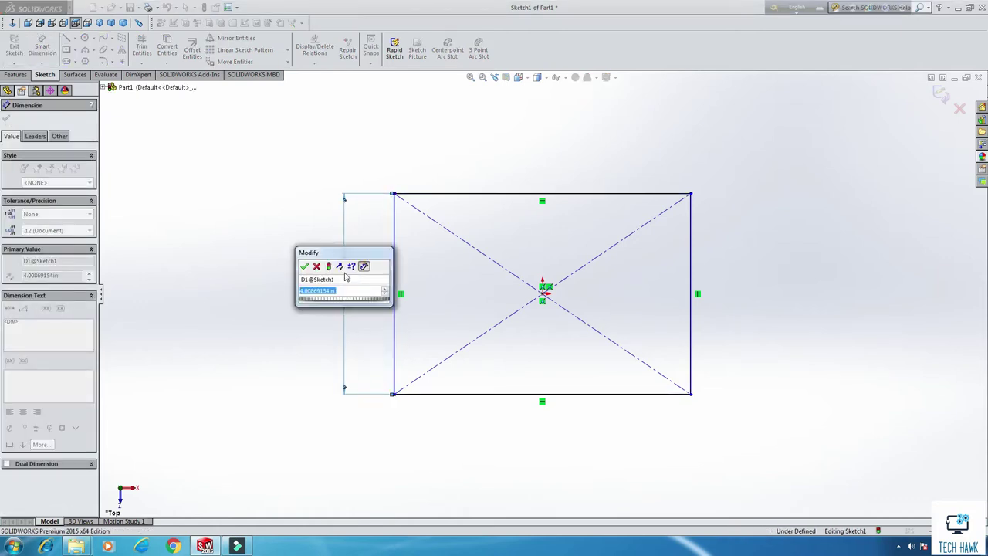
type("8")
key("Return")
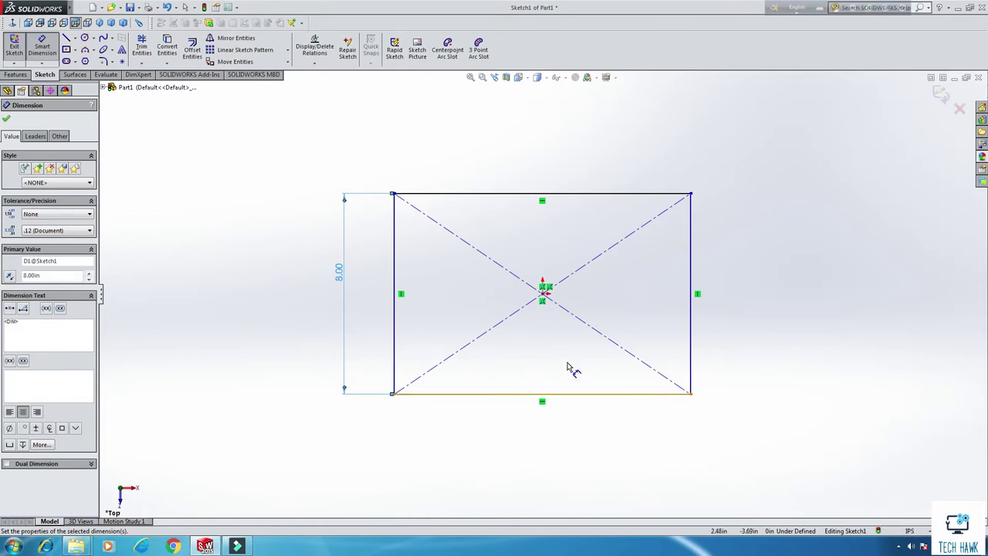
left_click(555, 394)
left_click(550, 434)
type("8")
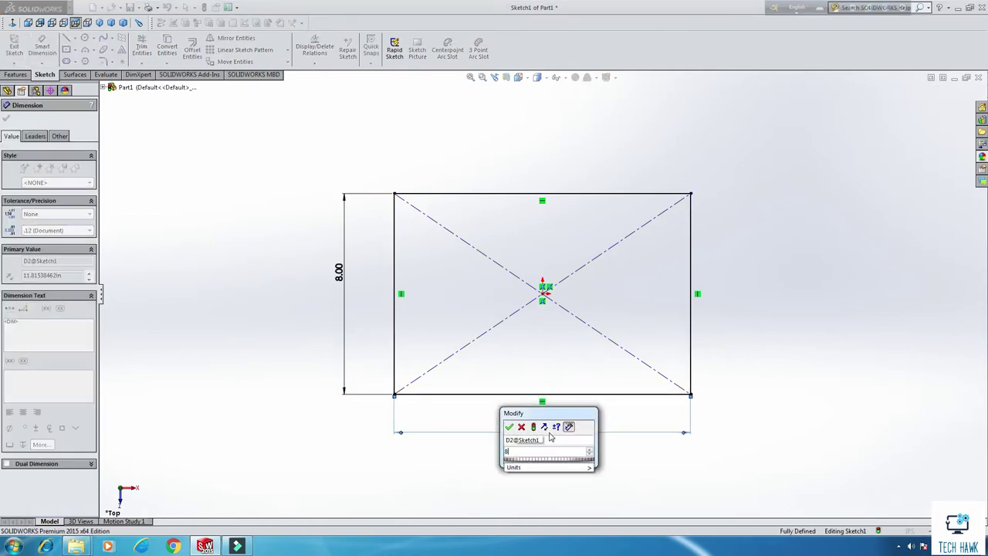
key("Return")
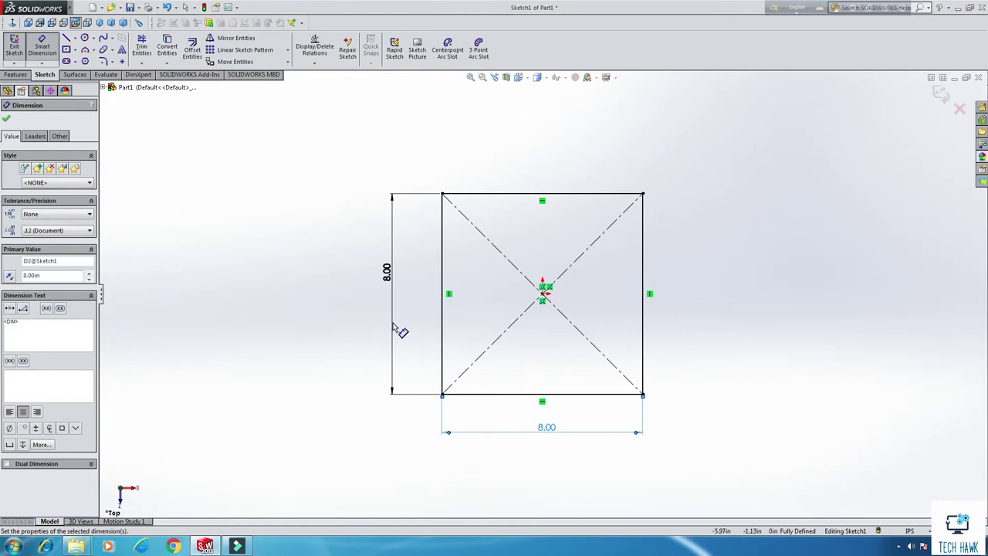
right_click(249, 231)
left_click(271, 254)
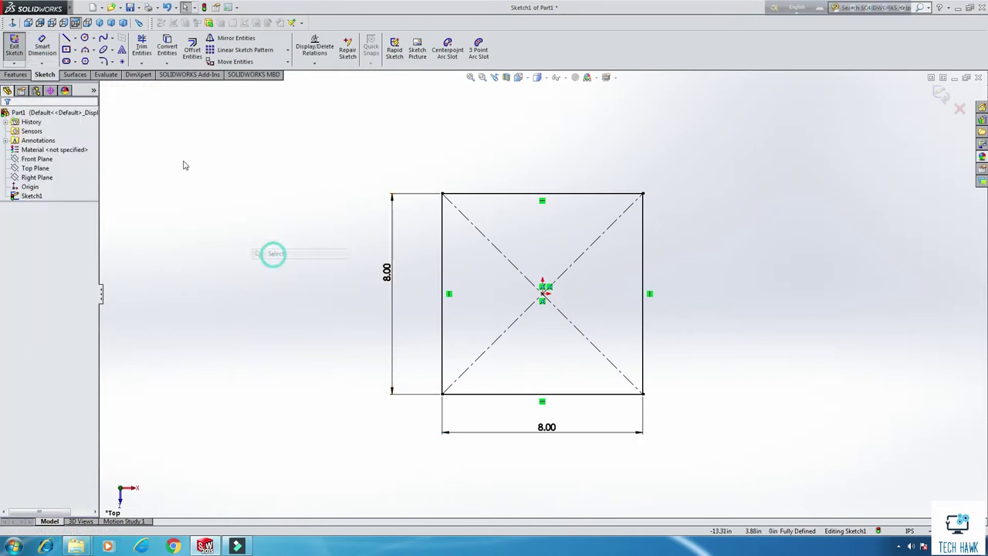
- Draw a small circle on the diagonal near the square's lower-left corner
left_click(85, 37)
left_click(459, 376)
left_click(467, 386)
right_click(459, 316)
left_click(479, 337)
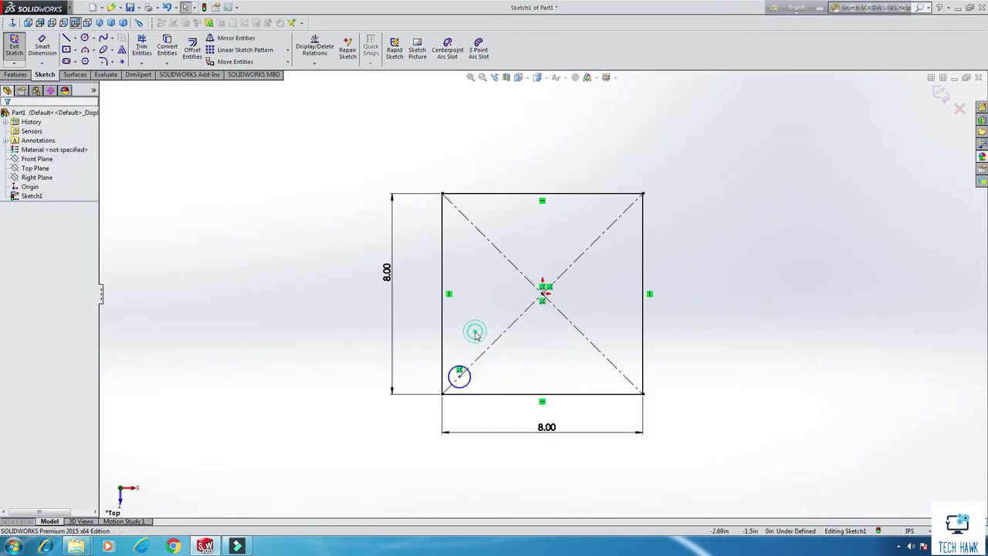
- Dimension the small circle's diameter to 0.13 in
left_click(42, 46)
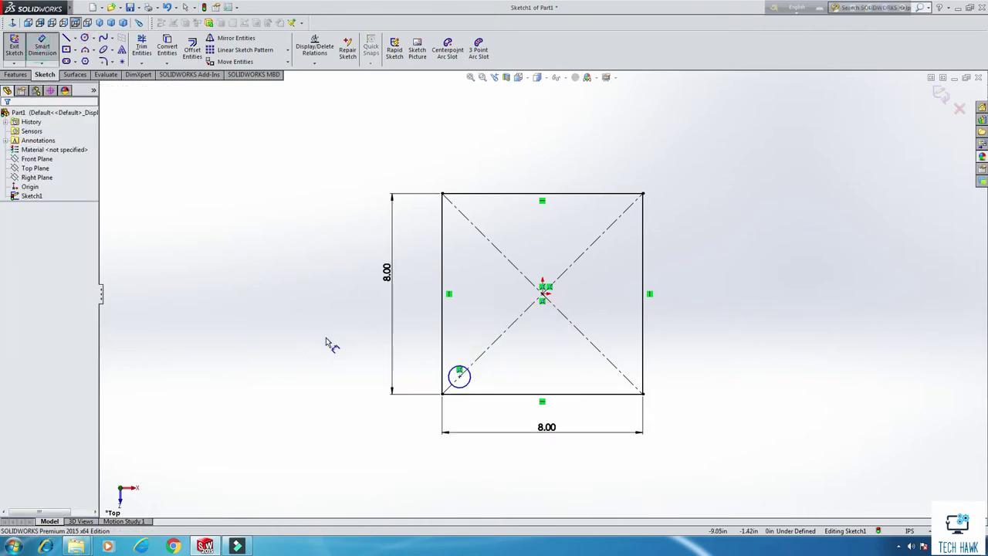
left_click(469, 379)
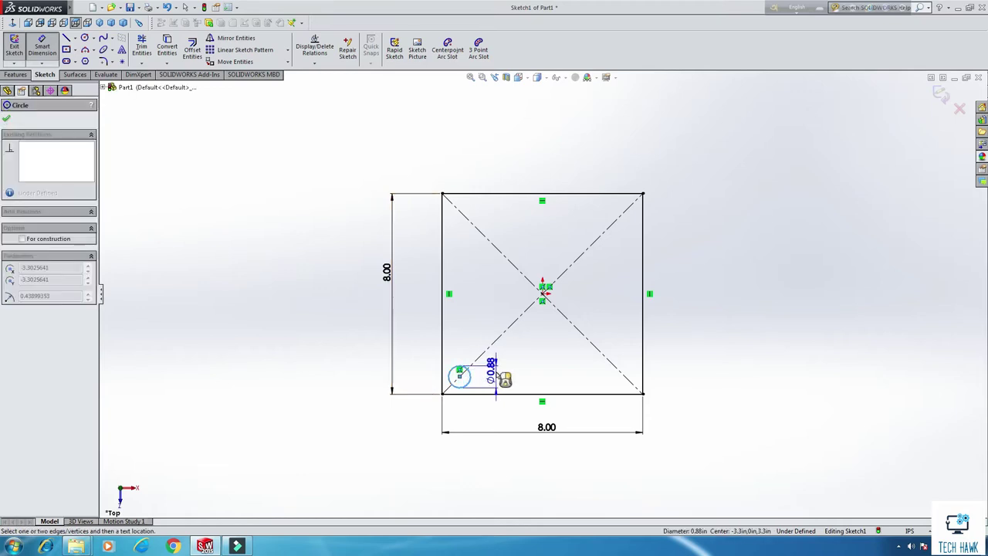
left_click(500, 377)
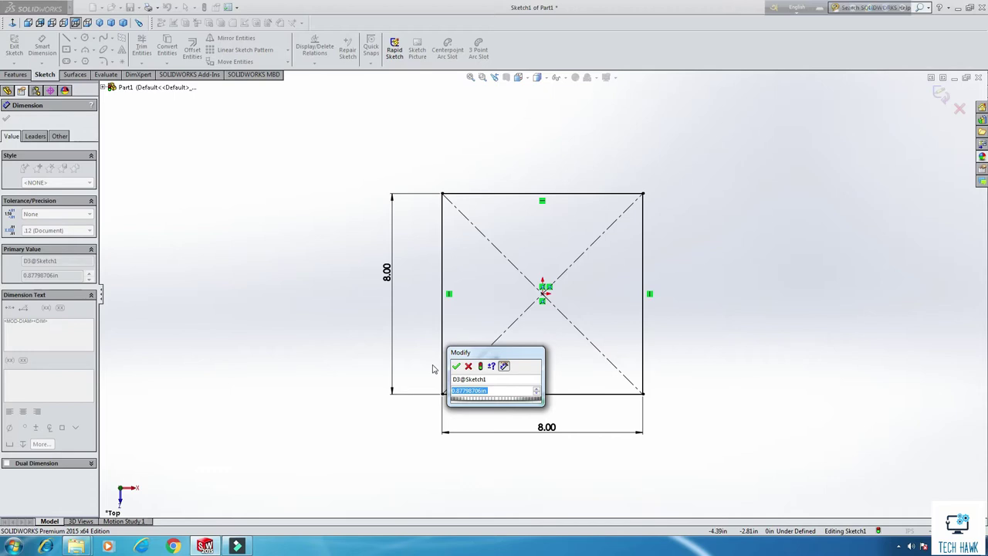
type("0.13")
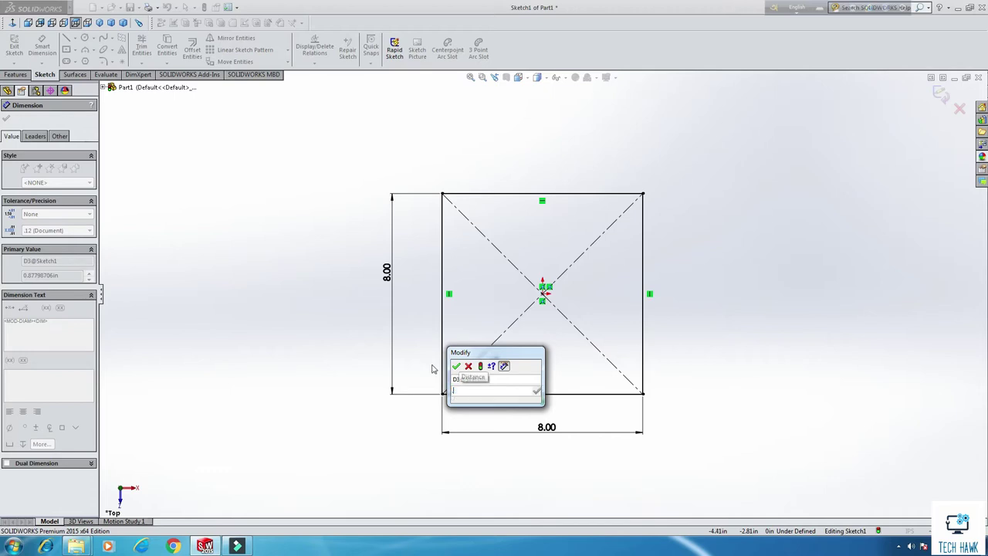
key("Return")
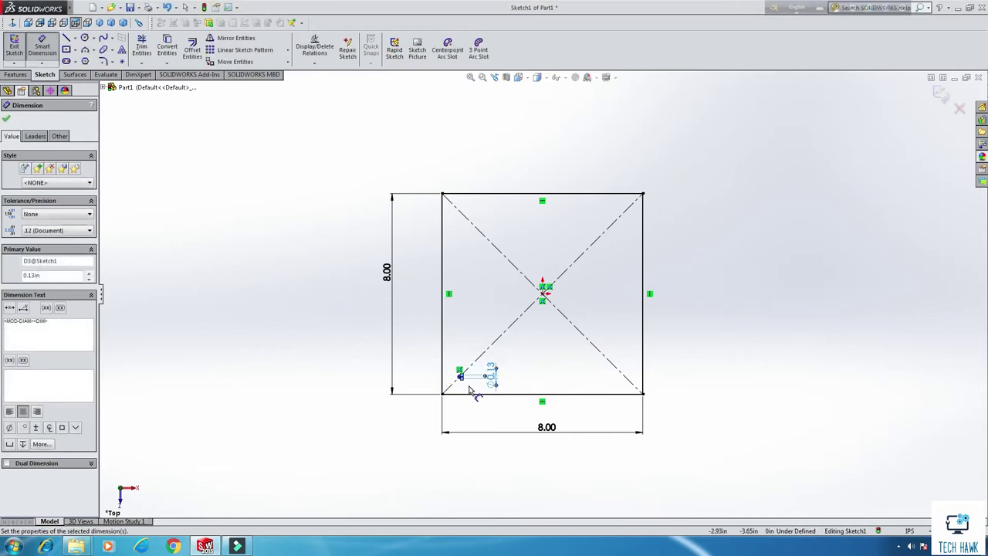
scroll(463, 386, "down", 8)
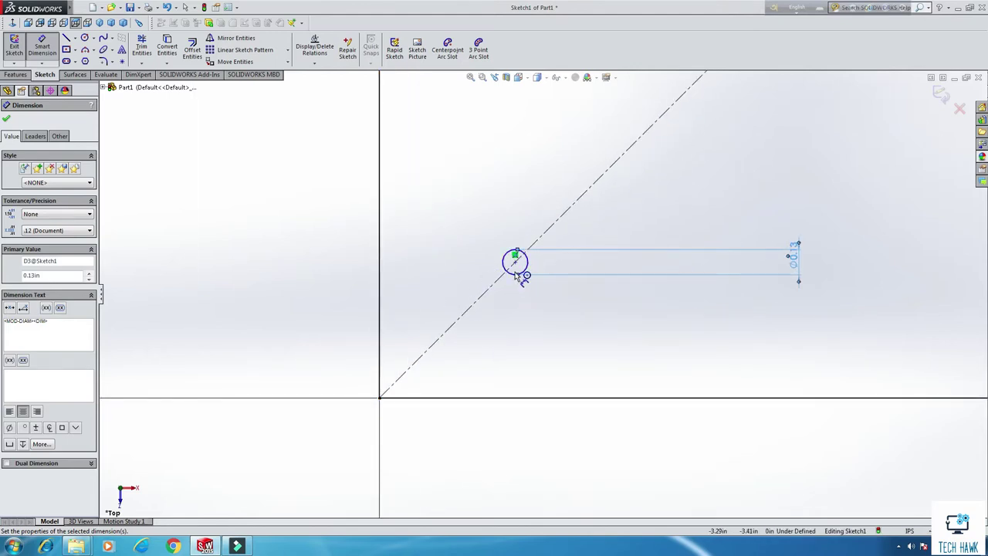
- Dimension the circle's centre 0.50 in from the square's left edge
left_click(515, 263)
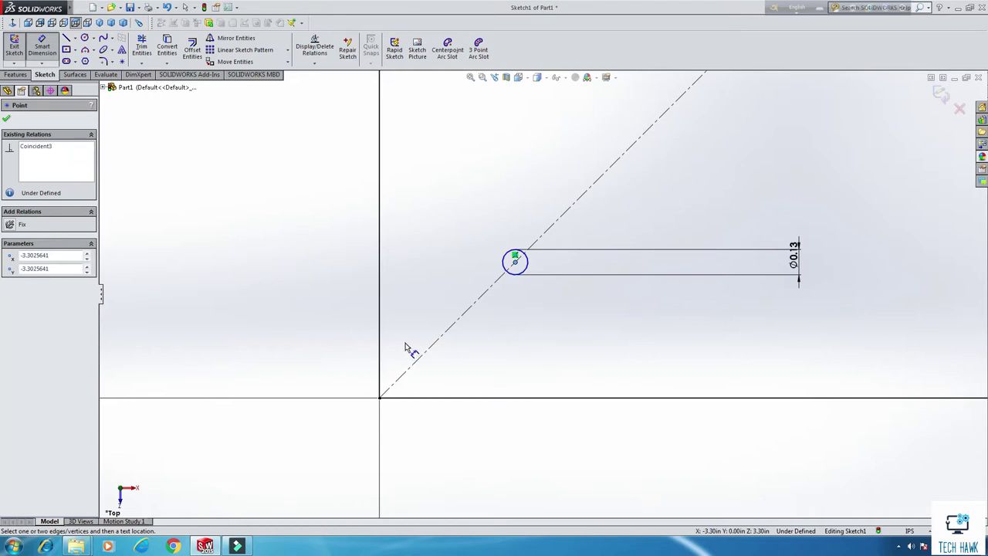
left_click(380, 306)
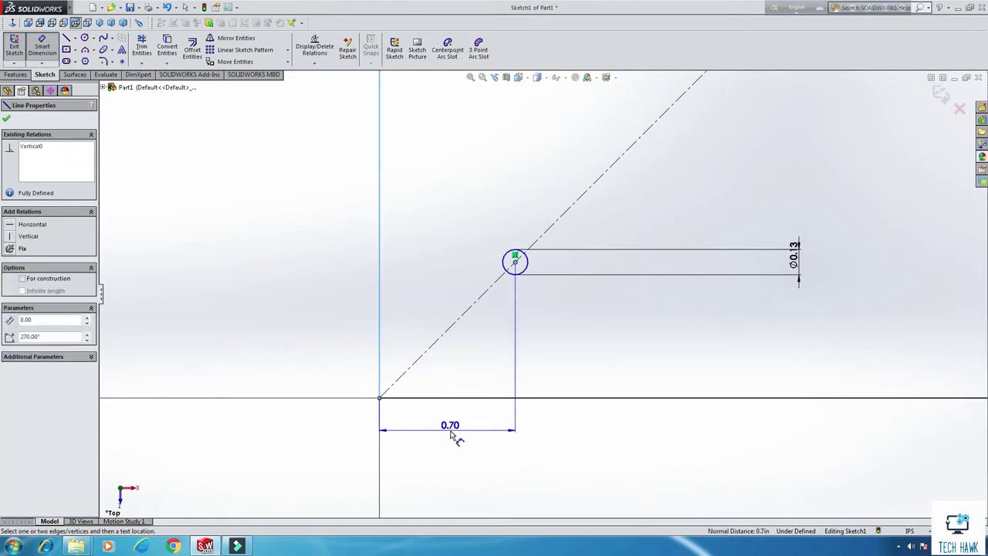
left_click(451, 436)
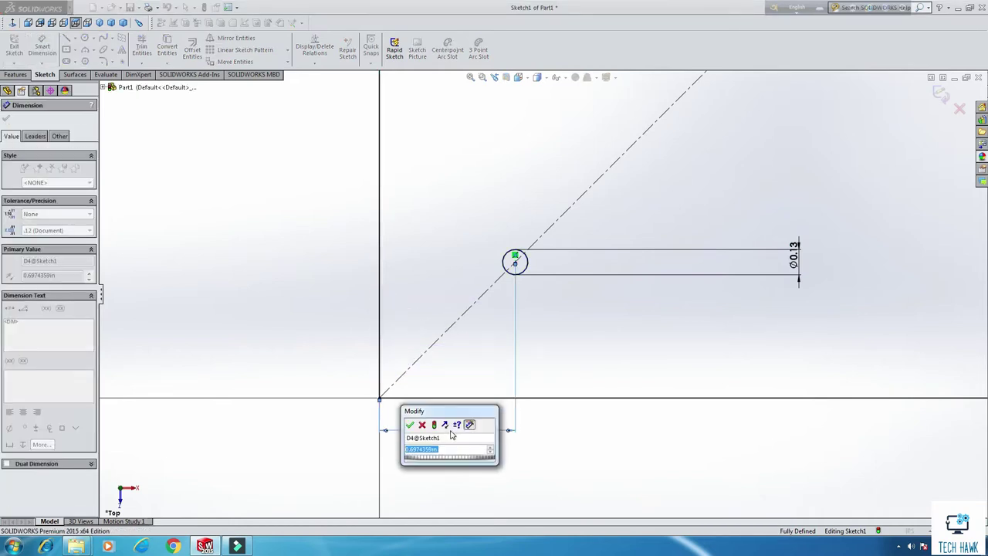
key("Return")
key("f")
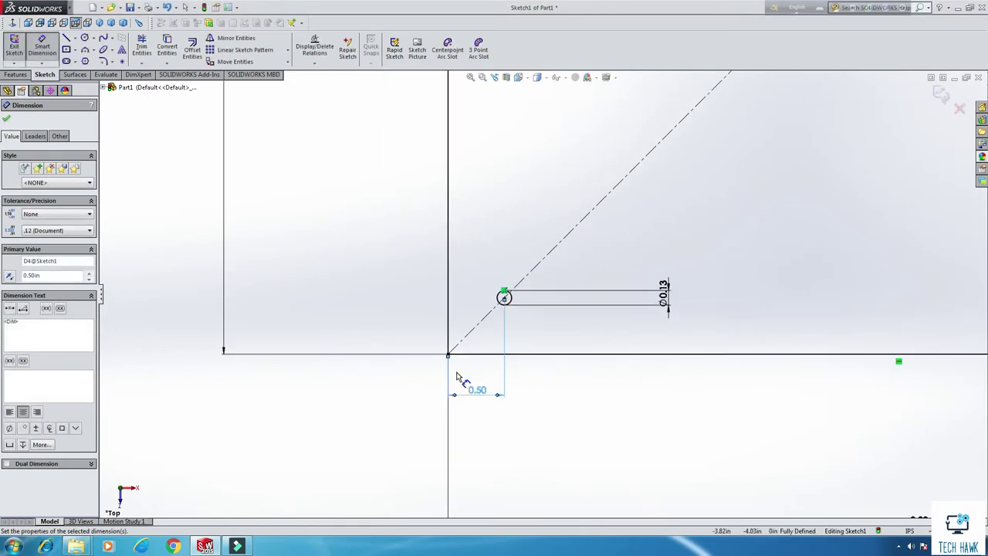
scroll(522, 328, "up", 6)
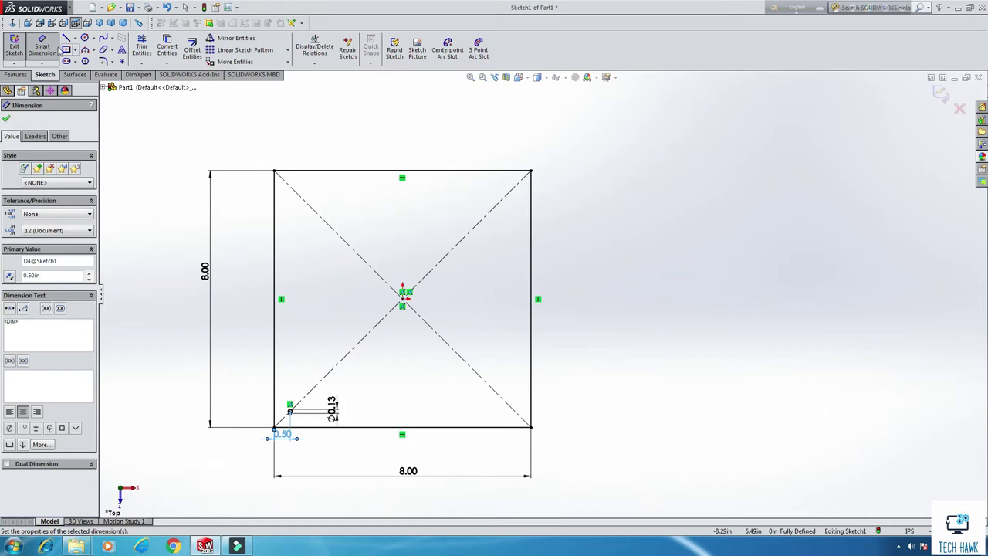
left_click(58, 49)
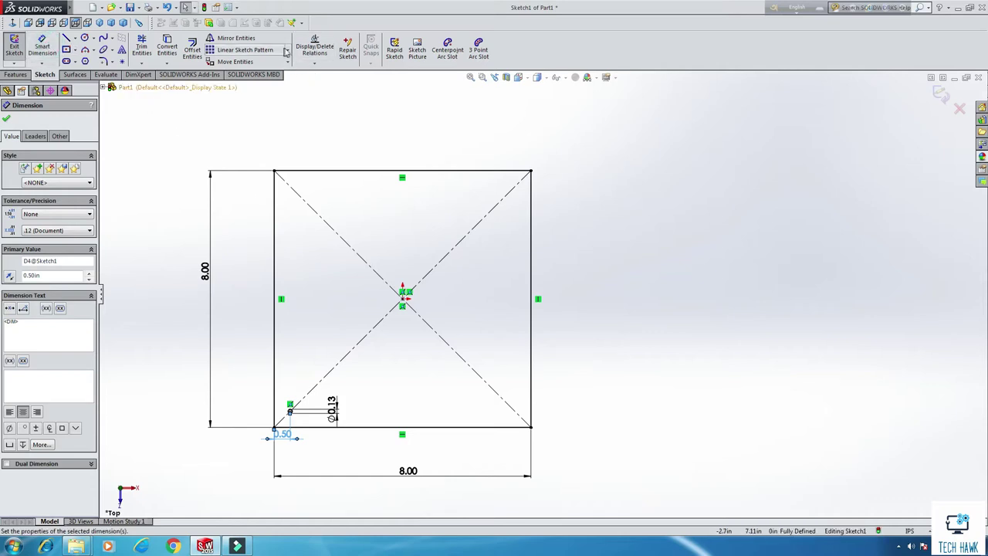
- Start a Linear Sketch Pattern of the small circle with 7 in spacing in Direction 1
left_click(239, 51)
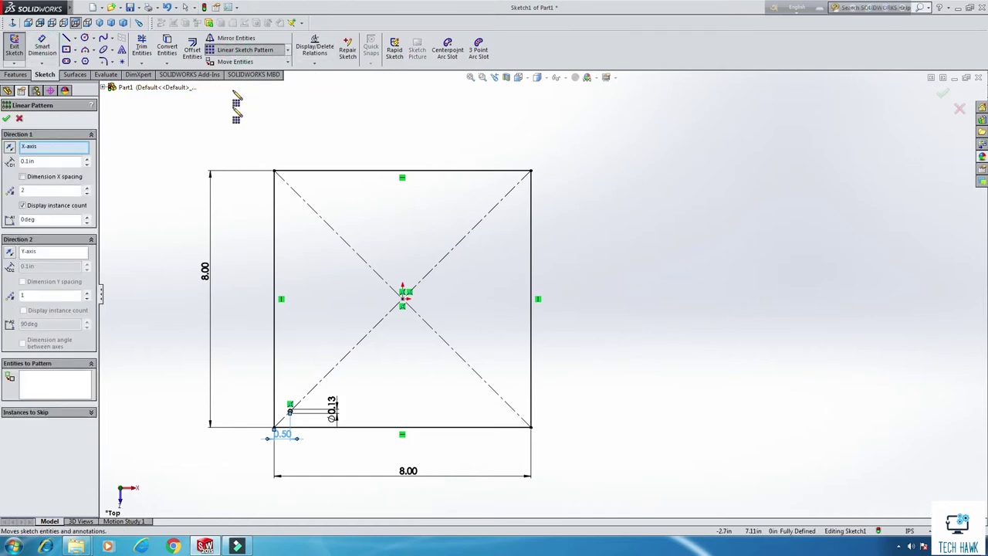
scroll(300, 417, "down", 4)
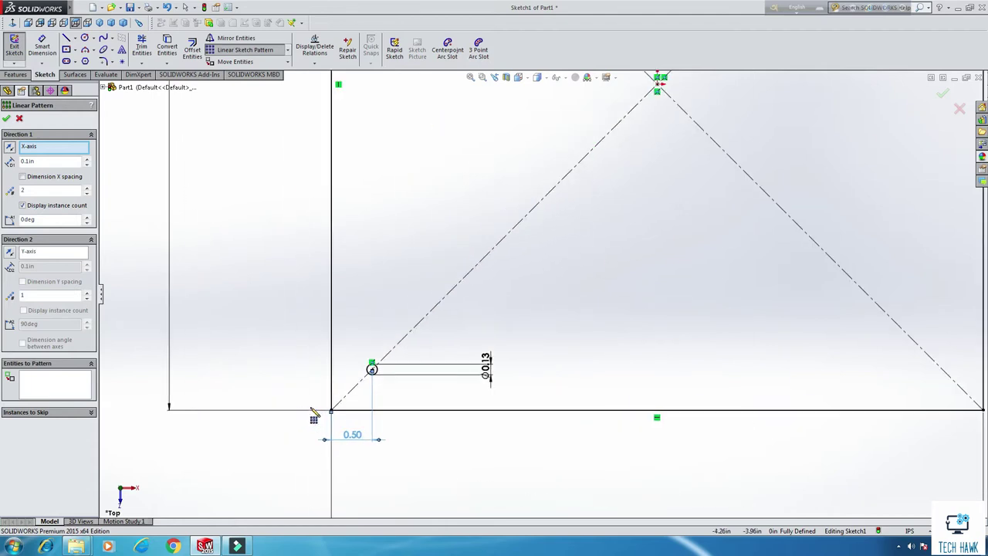
left_click(35, 392)
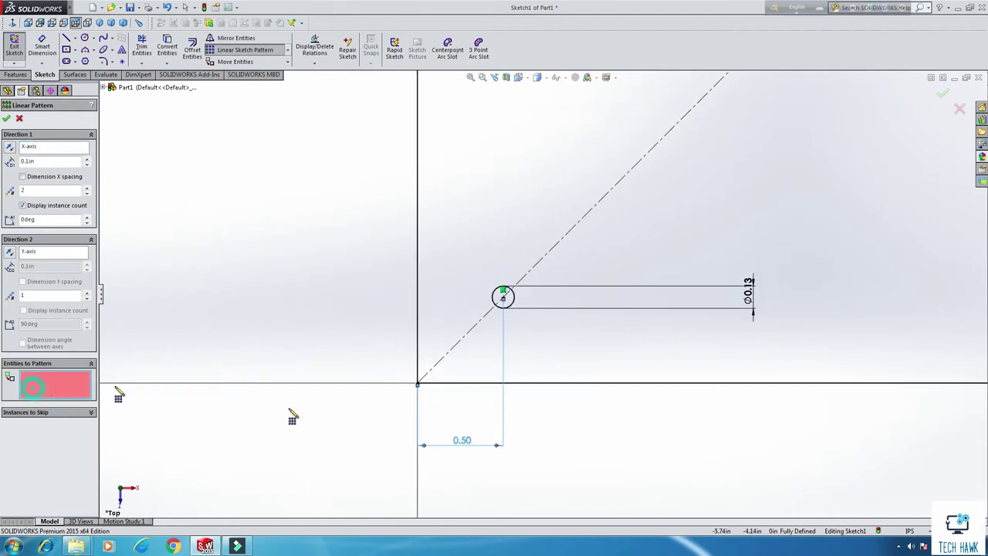
left_click(498, 306)
scroll(492, 369, "up", 3)
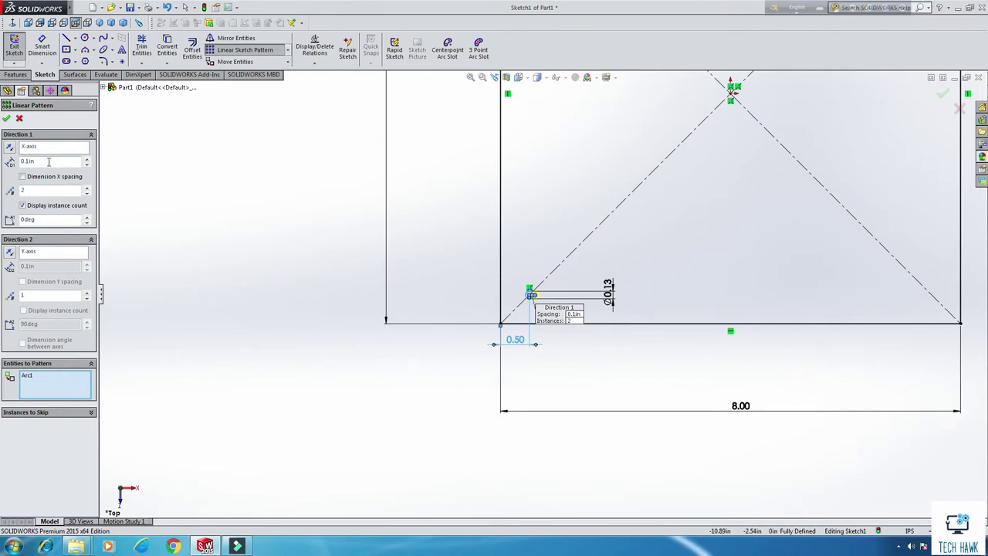
left_click(48, 162)
type("7")
key("Return")
- Set Direction 2 to 2 instances with 7 in spacing
scroll(565, 216, "up", 5)
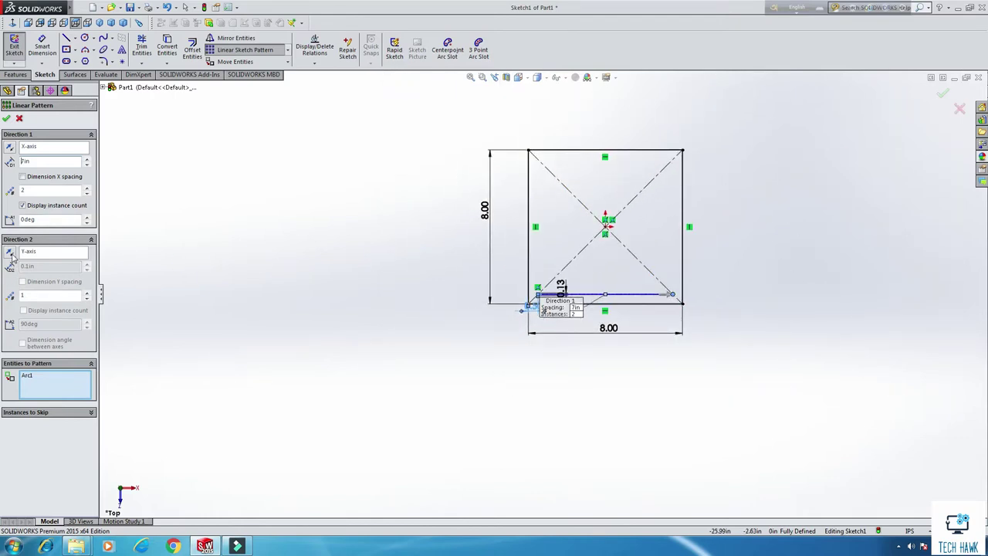
left_click(87, 292)
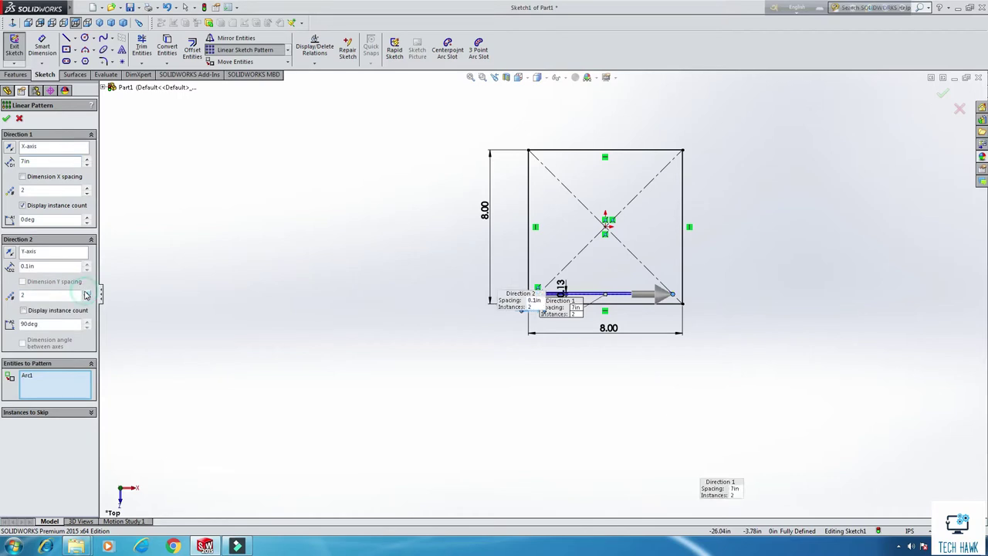
double_click(45, 266)
type("7")
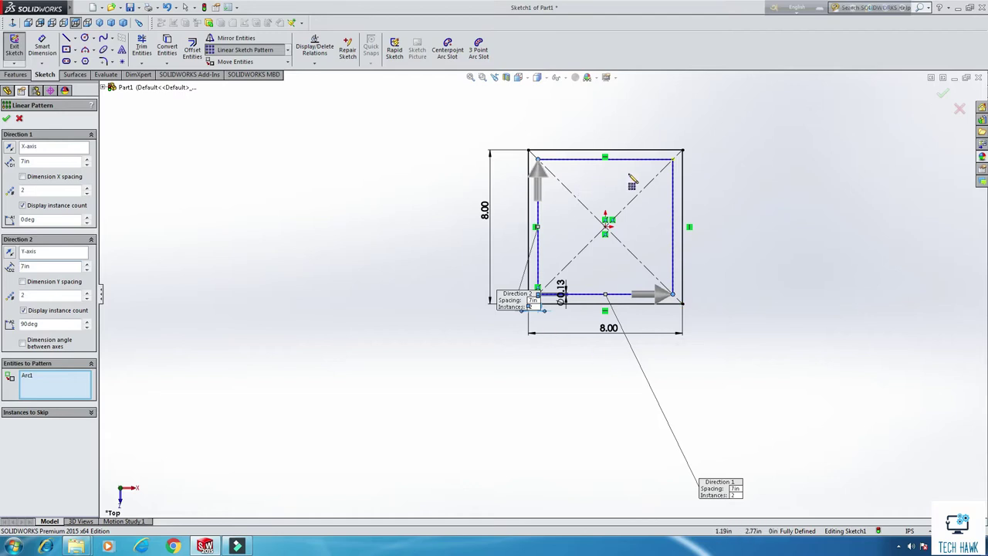
- Accept the 2 x 2 hole pattern and draw a new circle inside the square
left_click(6, 119)
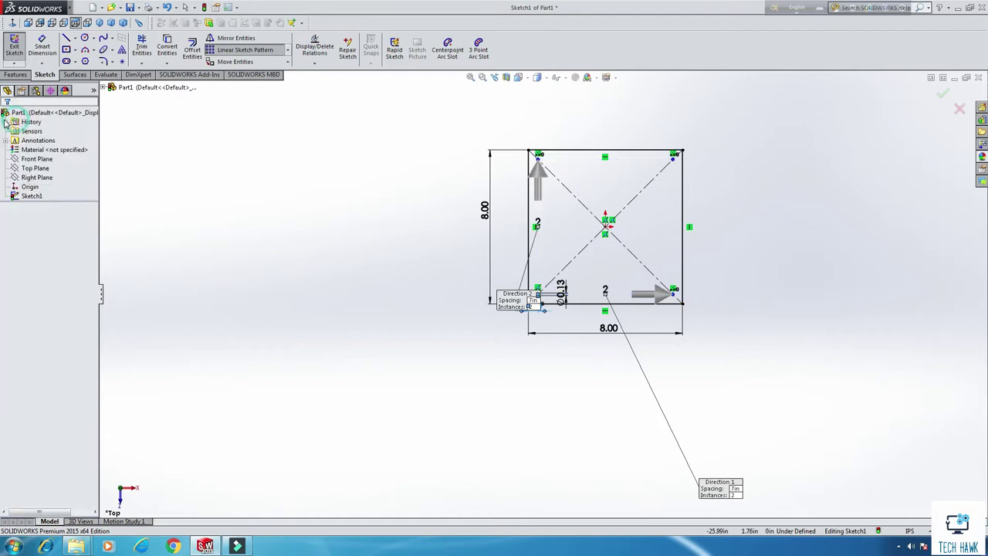
scroll(692, 189, "down", 5)
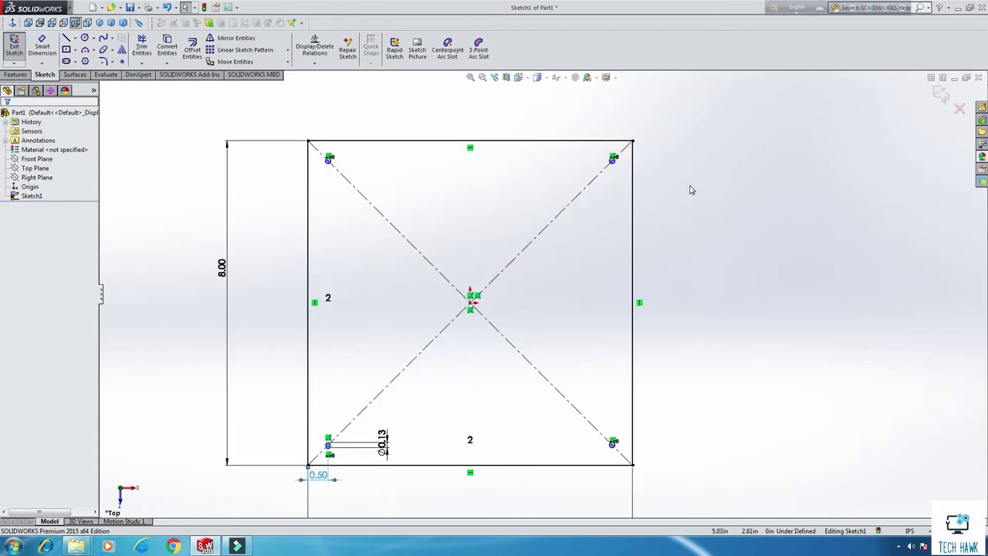
scroll(452, 309, "up", 2)
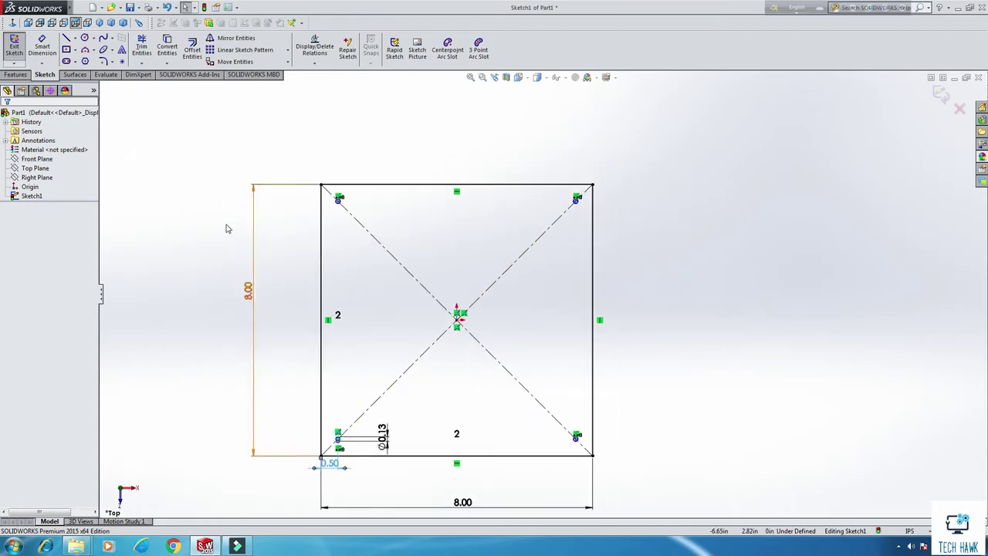
left_click(85, 38)
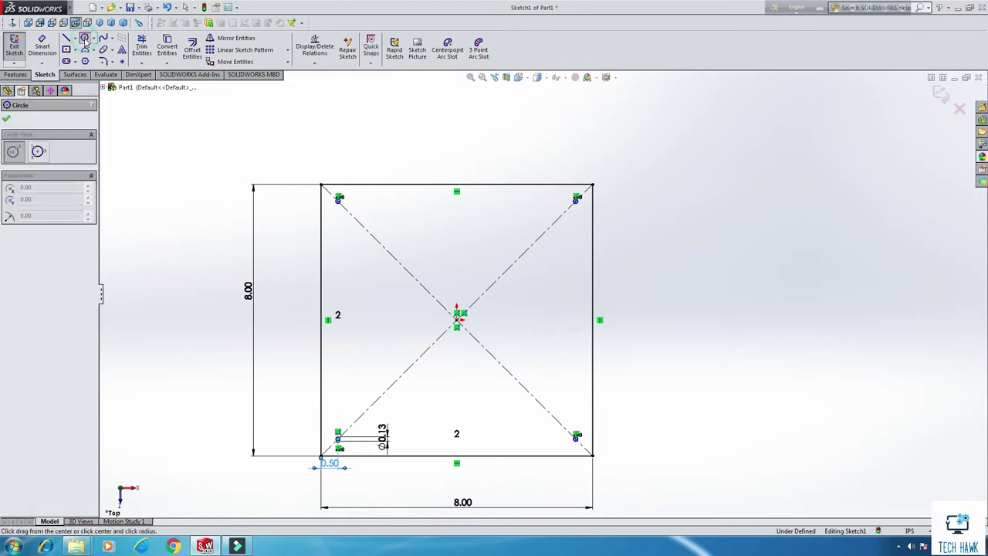
scroll(389, 429, "up", 2)
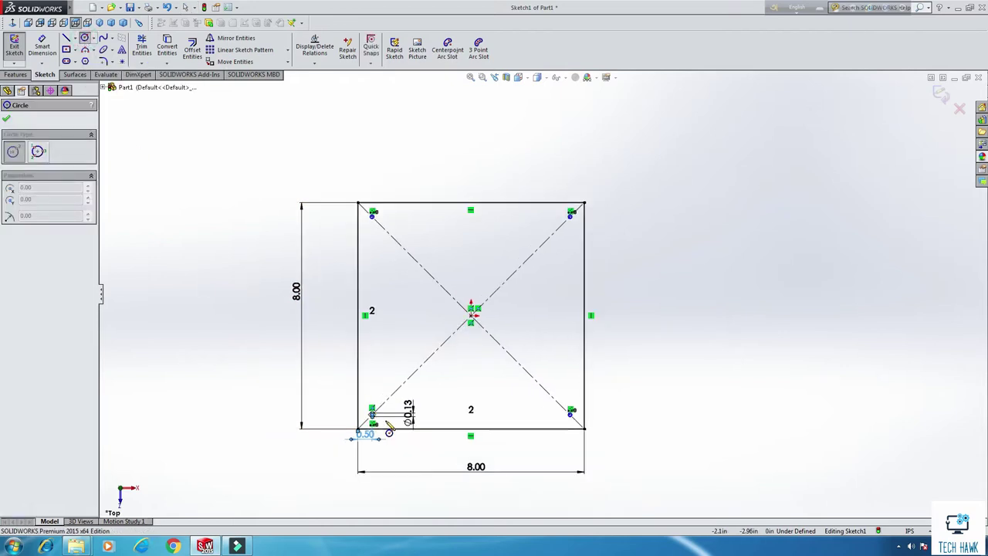
left_click(431, 317)
left_click(443, 329)
right_click(454, 229)
left_click(479, 240)
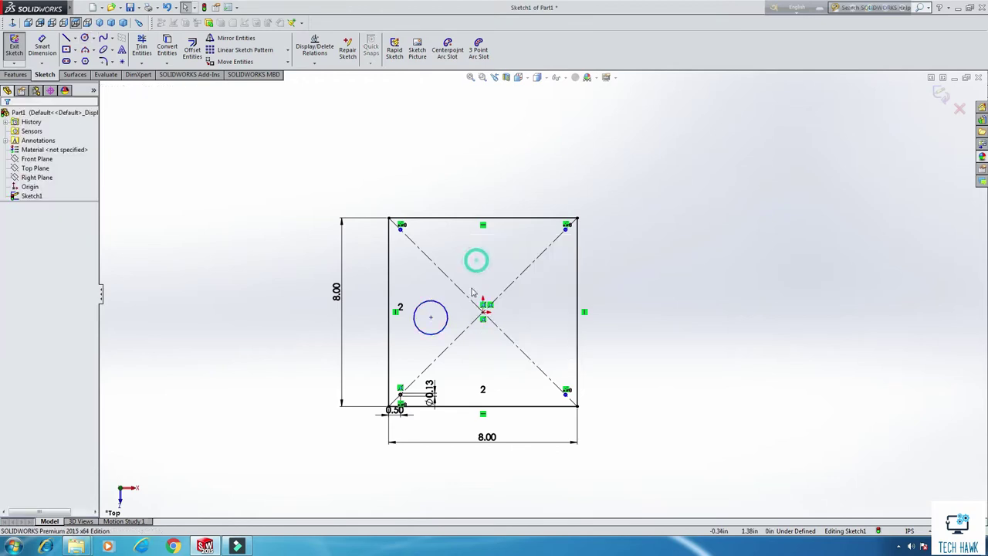
- Dimension the new circle's centre 3.50 in below the square's top edge
left_click(42, 47)
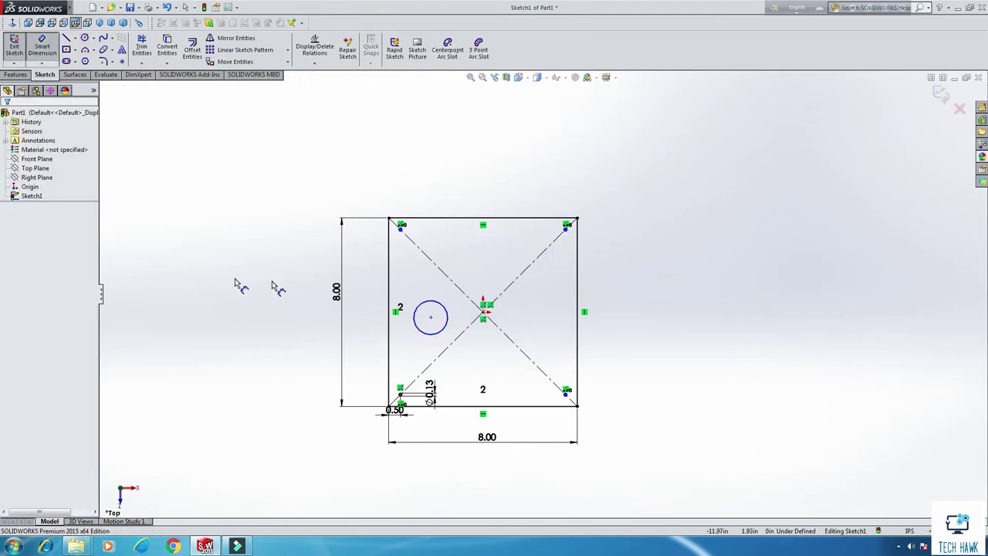
left_click(430, 319)
scroll(430, 234, "down", 5)
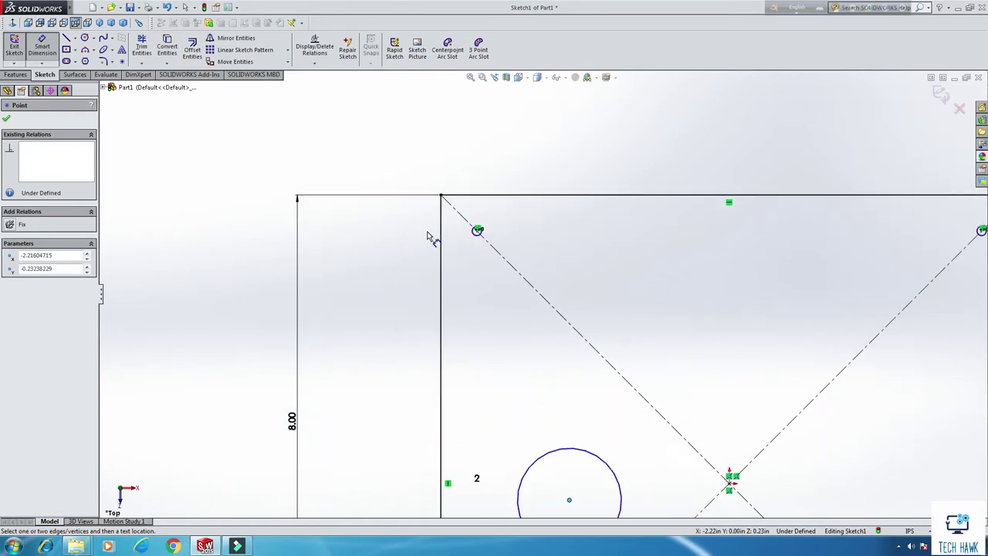
scroll(513, 240, "down", 5)
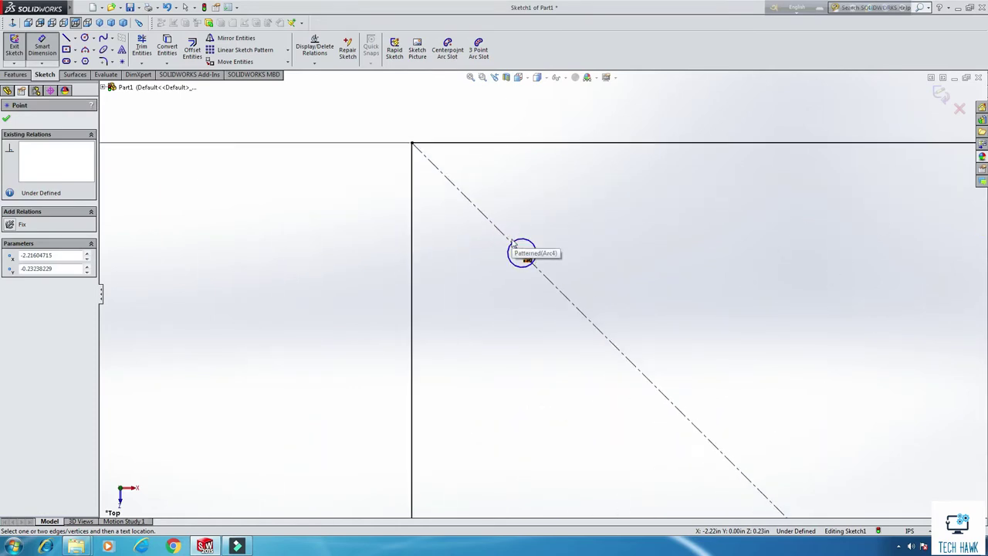
scroll(497, 327, "up", 5)
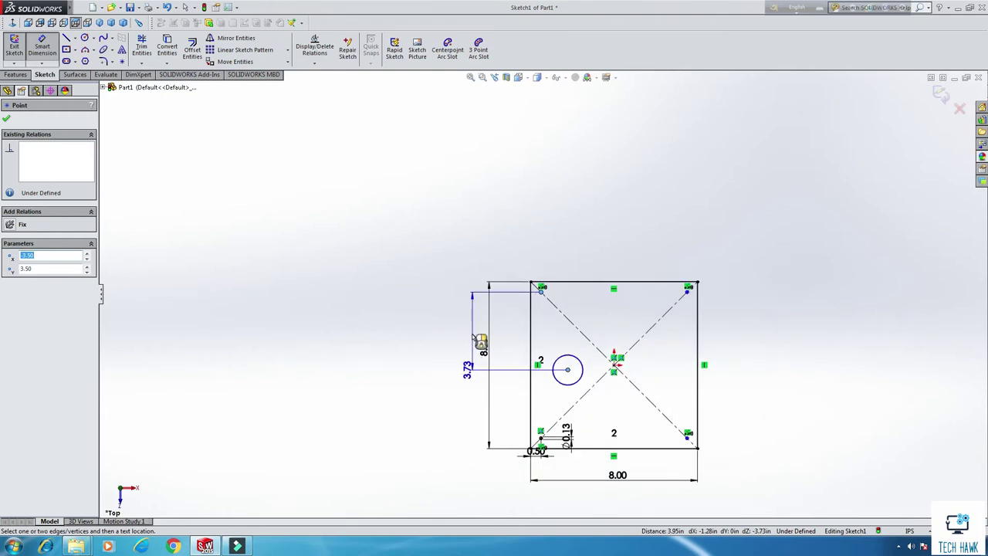
left_click(471, 334)
type("8")
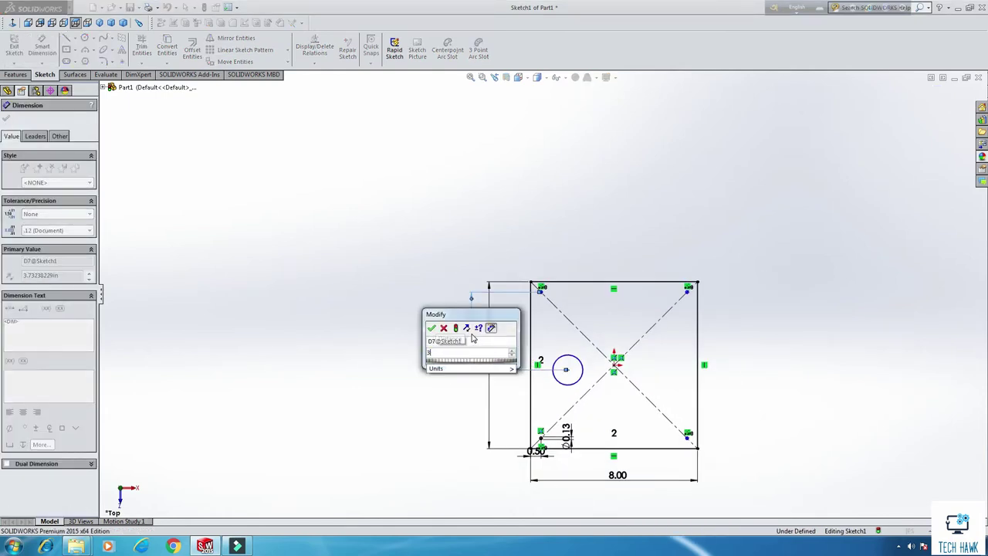
key("Return")
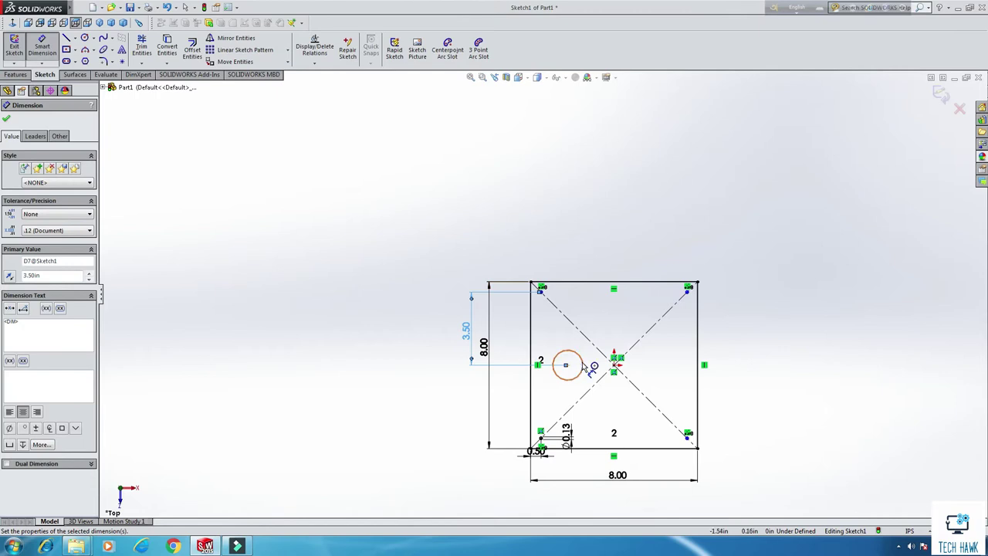
- Dimension the circle's centre 2.00 in from the left edge and its diameter to 0.375
scroll(577, 368, "down", 3)
left_click(544, 340)
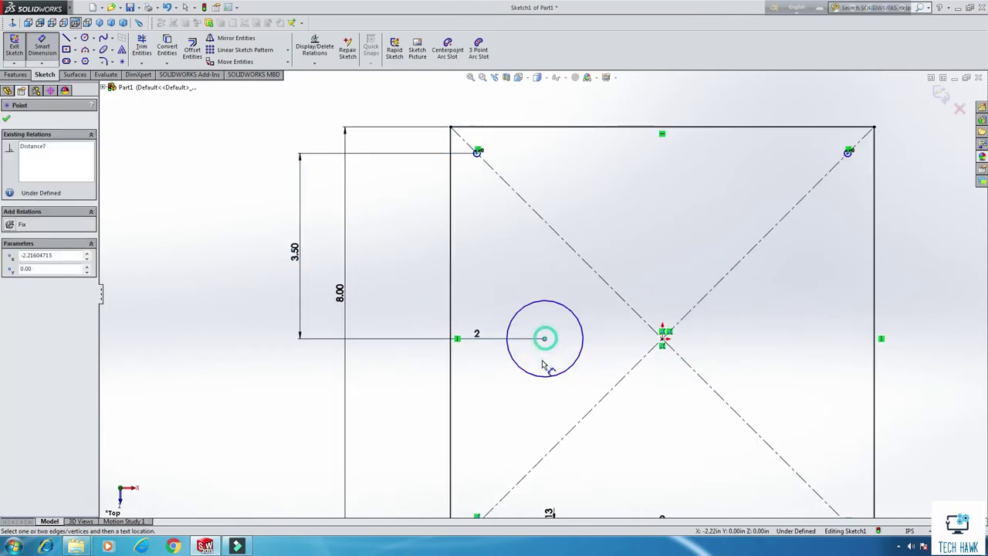
scroll(543, 343, "up", 3)
left_click(500, 359)
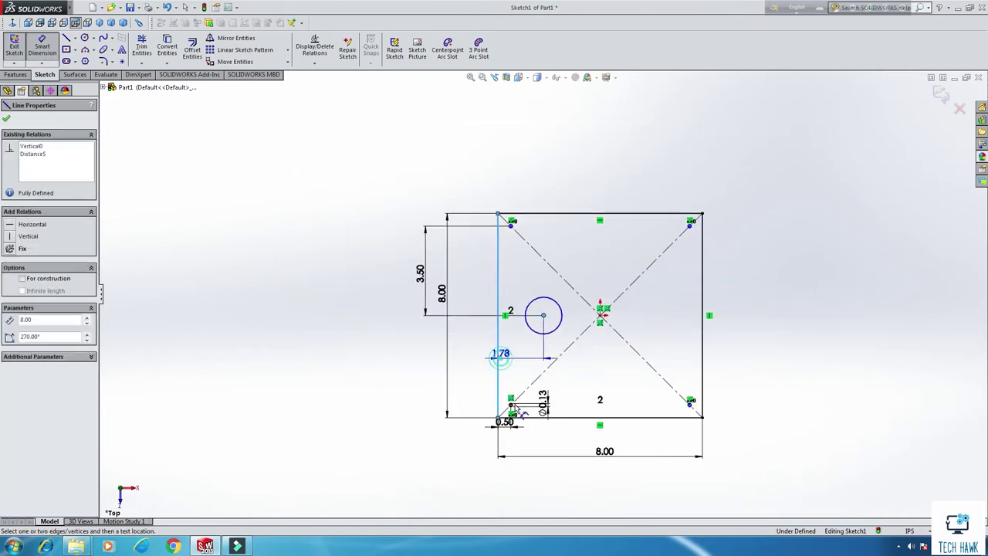
left_click(522, 472)
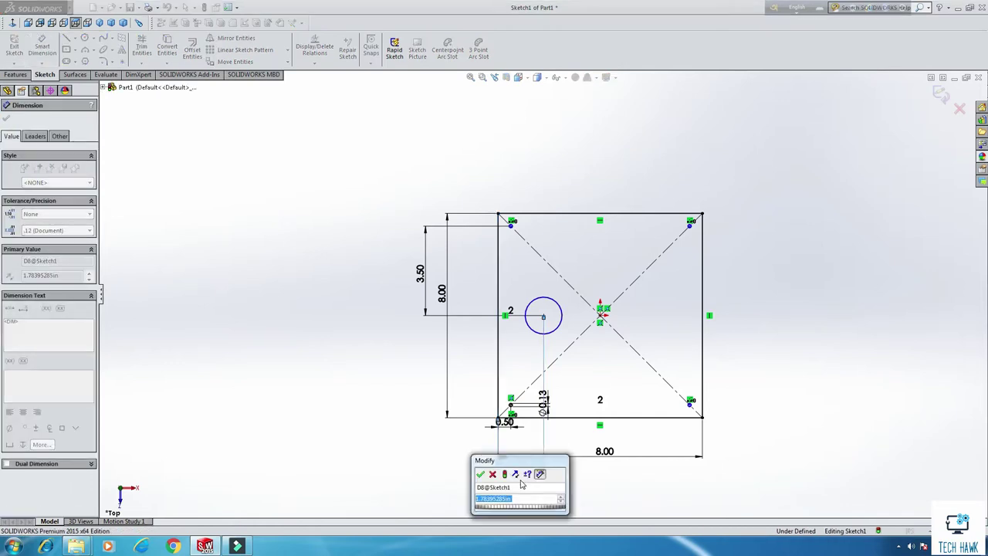
type("2")
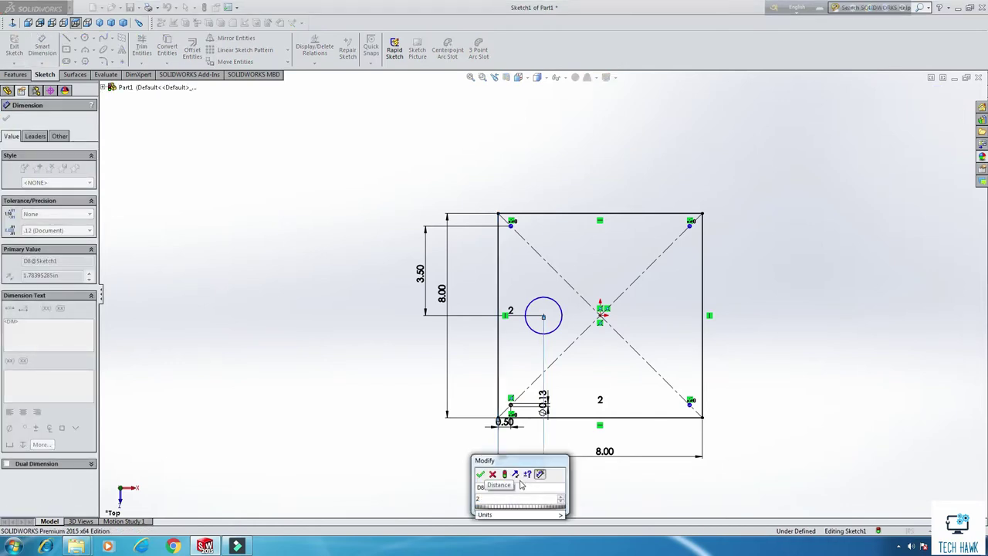
key("Return")
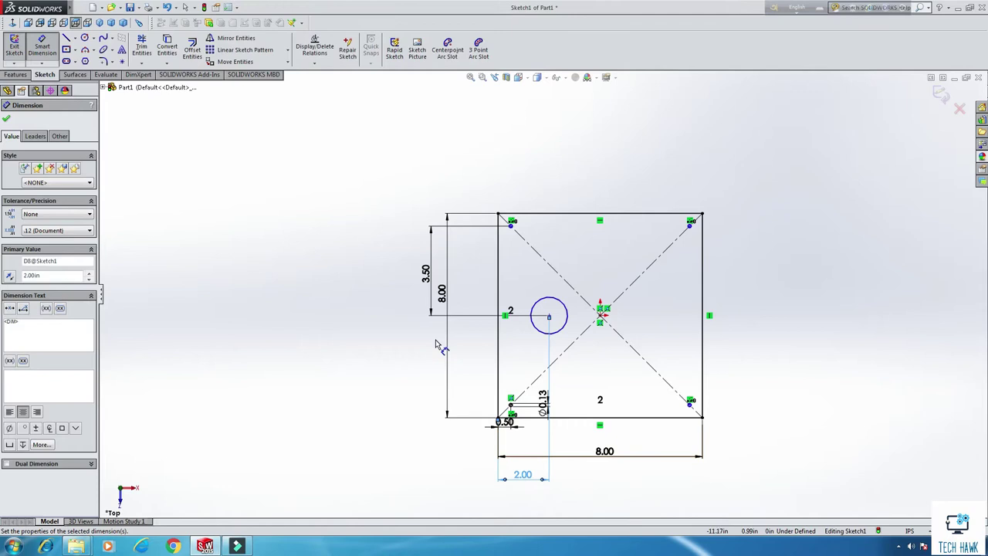
left_click(536, 331)
left_click(423, 376)
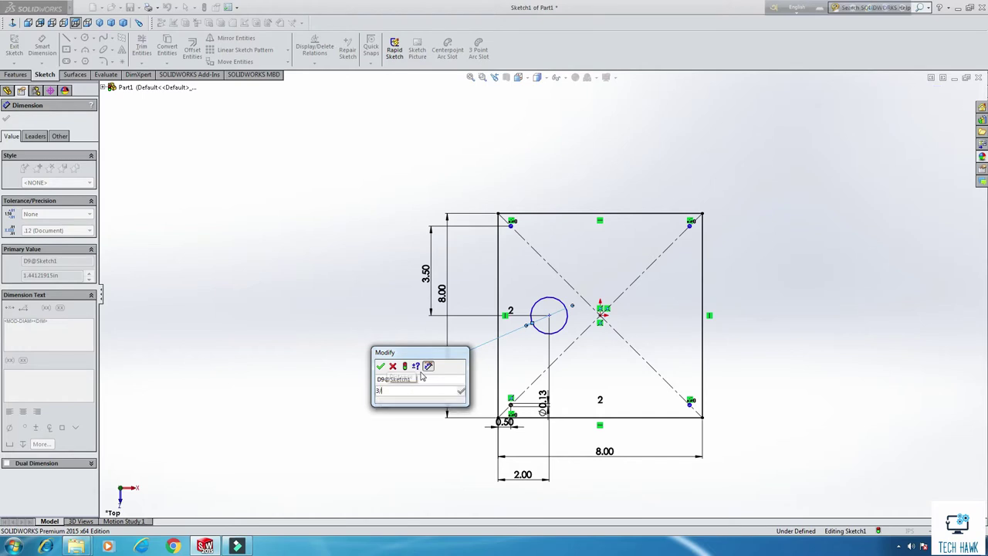
key("Return")
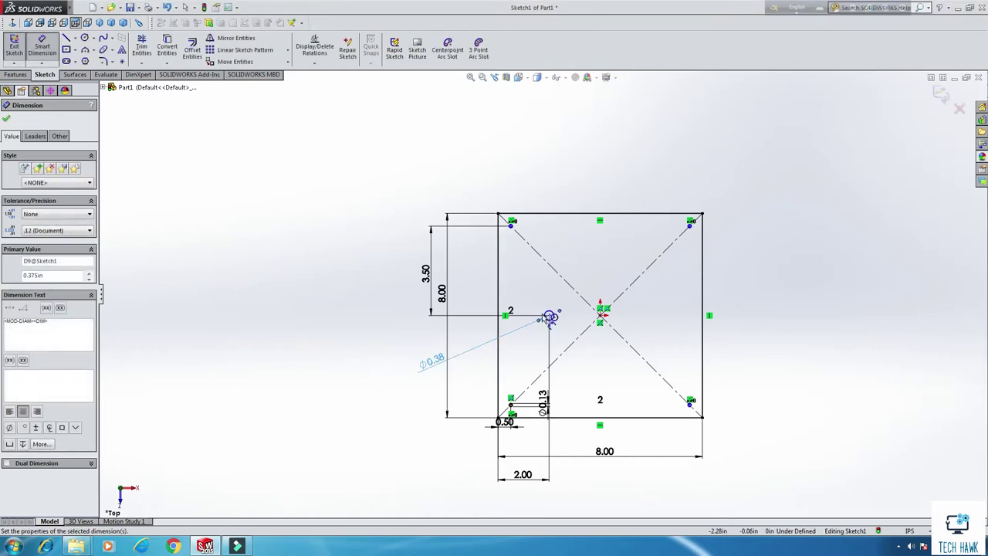
- Exit the sketch and extrude it 0.50 in into a square plate with five holes
left_click(19, 49)
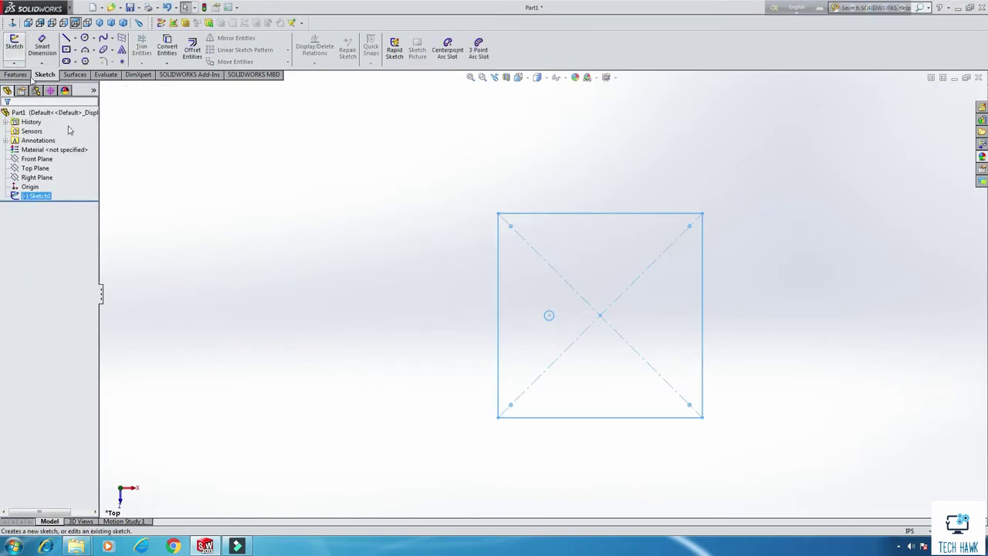
left_click(15, 74)
left_click(18, 49)
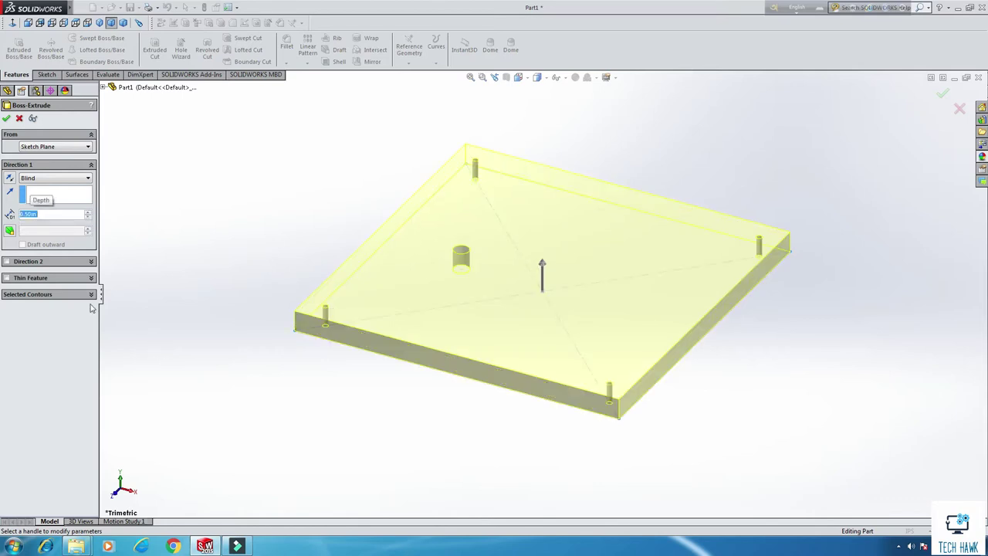
left_click(7, 118)
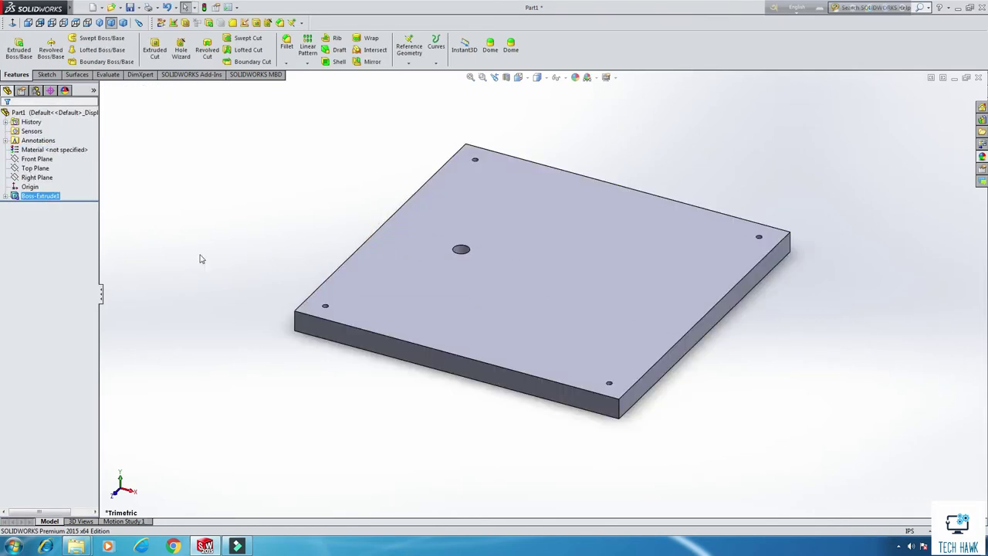
scroll(506, 290, "down", 5)
scroll(504, 266, "up", 2)
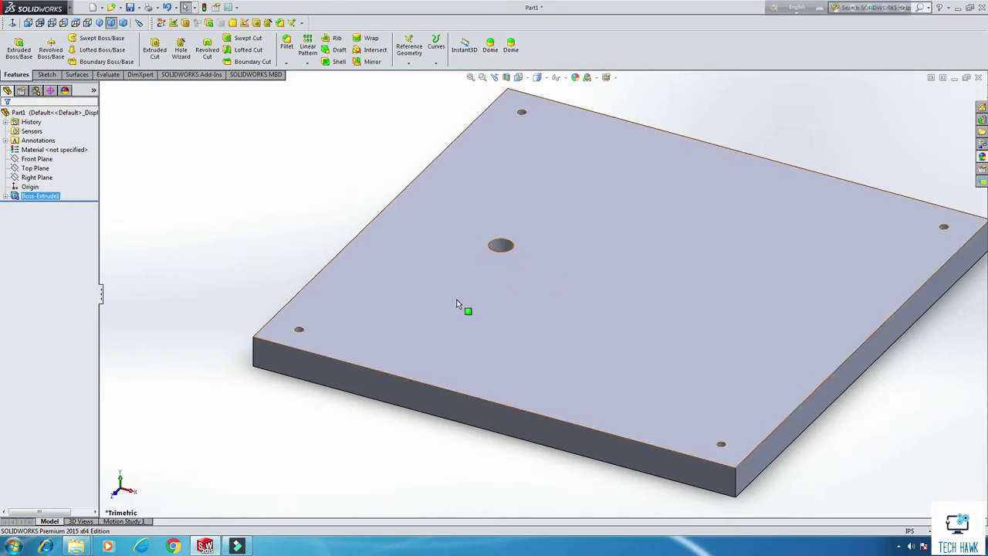
scroll(479, 309, "down", 3)
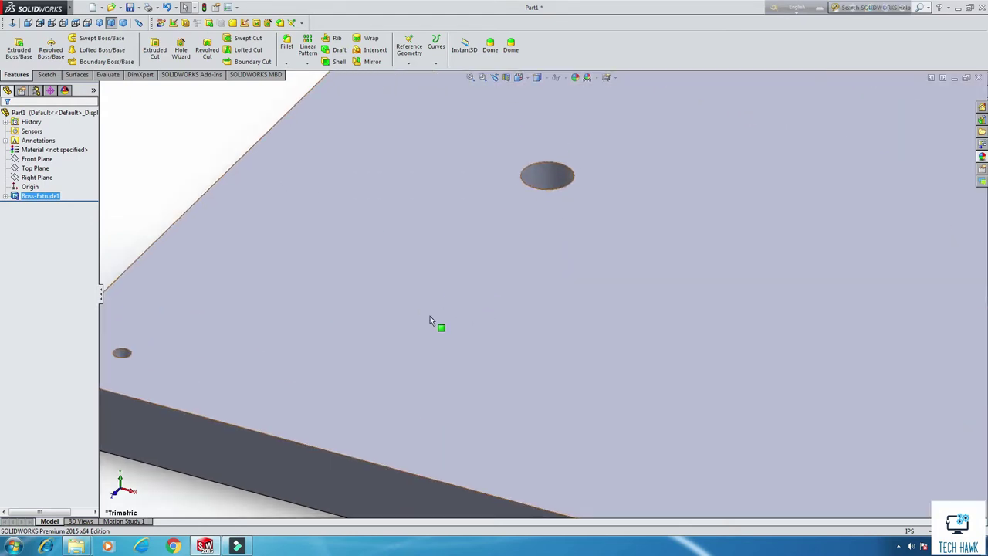
scroll(435, 323, "up", 3)
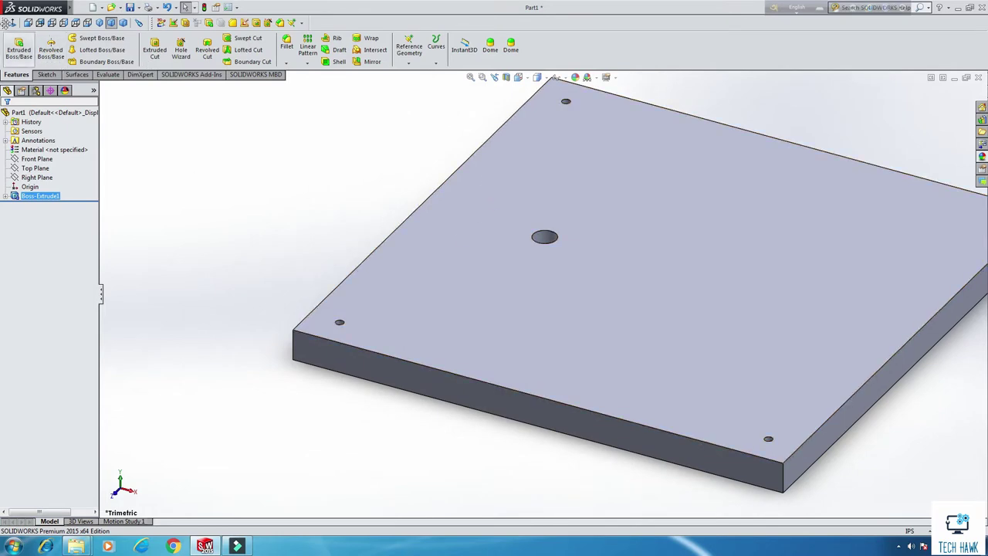
- Start a Chamfer and select the top edges of the four small corner holes
left_click(45, 75)
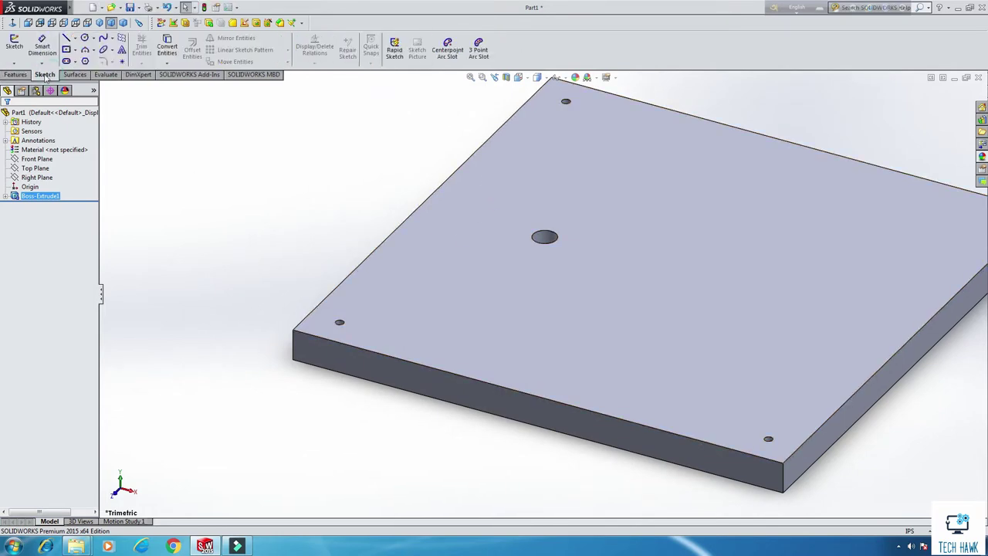
left_click(16, 75)
left_click(287, 64)
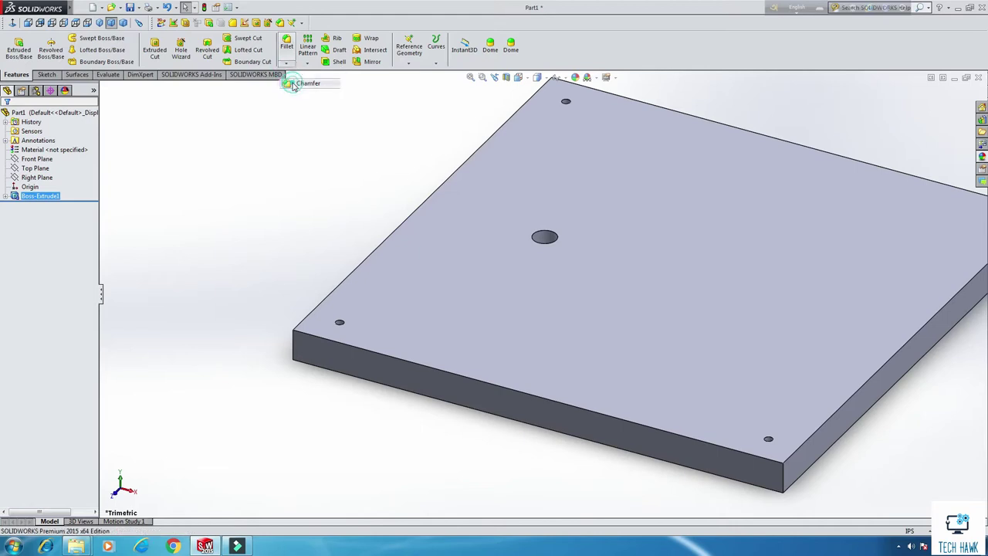
left_click(297, 83)
scroll(355, 332, "down", 4)
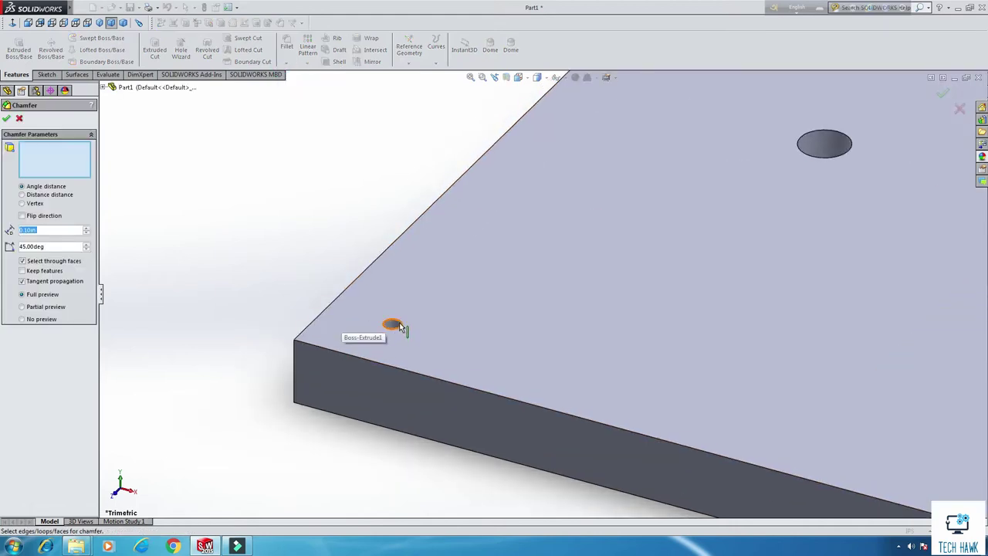
left_click(399, 328)
scroll(550, 342, "up", 5)
scroll(679, 351, "down", 5)
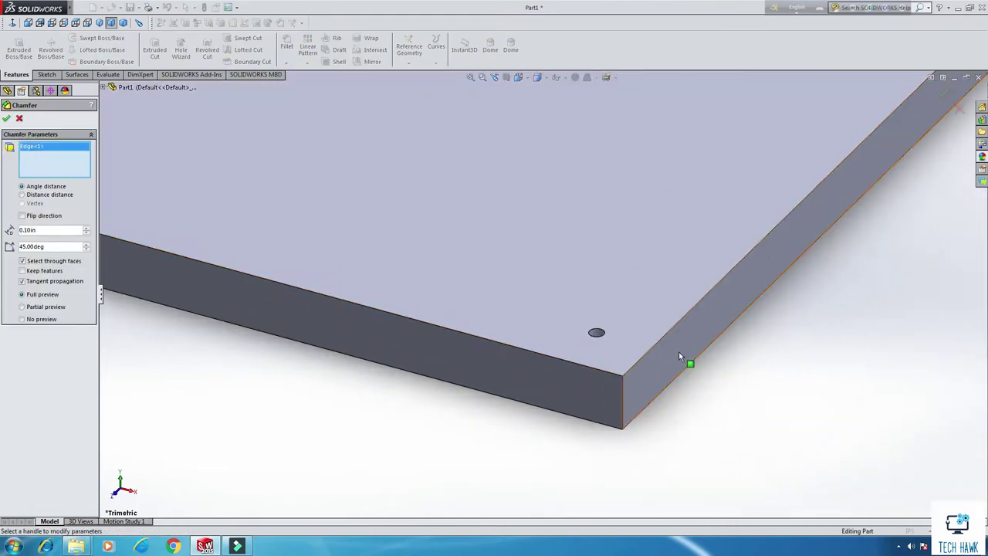
left_click(617, 330)
scroll(640, 324, "up", 5)
scroll(714, 168, "down", 5)
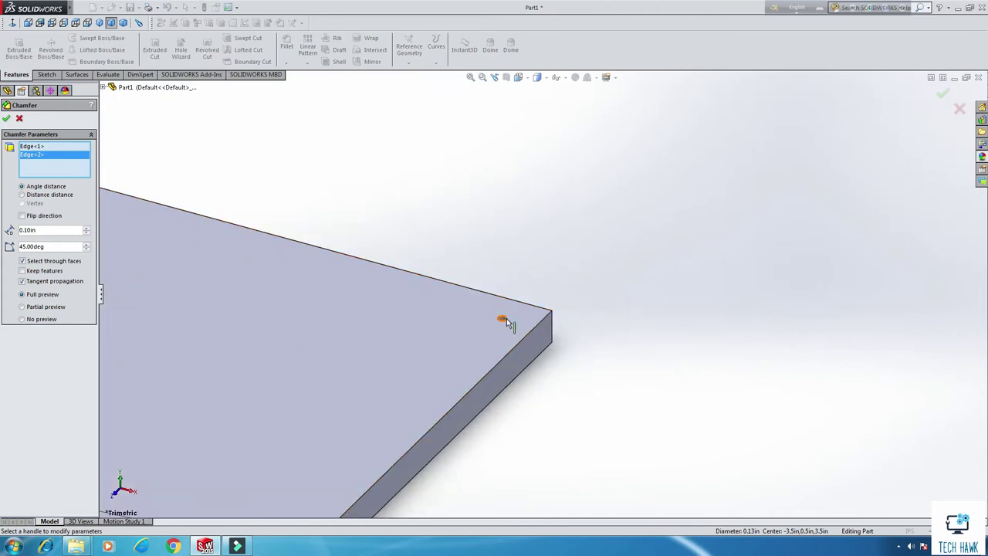
left_click(506, 318)
scroll(506, 318, "up", 5)
scroll(232, 223, "down", 5)
left_click(245, 233)
- Set the chamfer to 0.1 in at 45° and apply it, orbiting to inspect
scroll(273, 278, "up", 5)
scroll(273, 278, "down", 5)
left_click(46, 246)
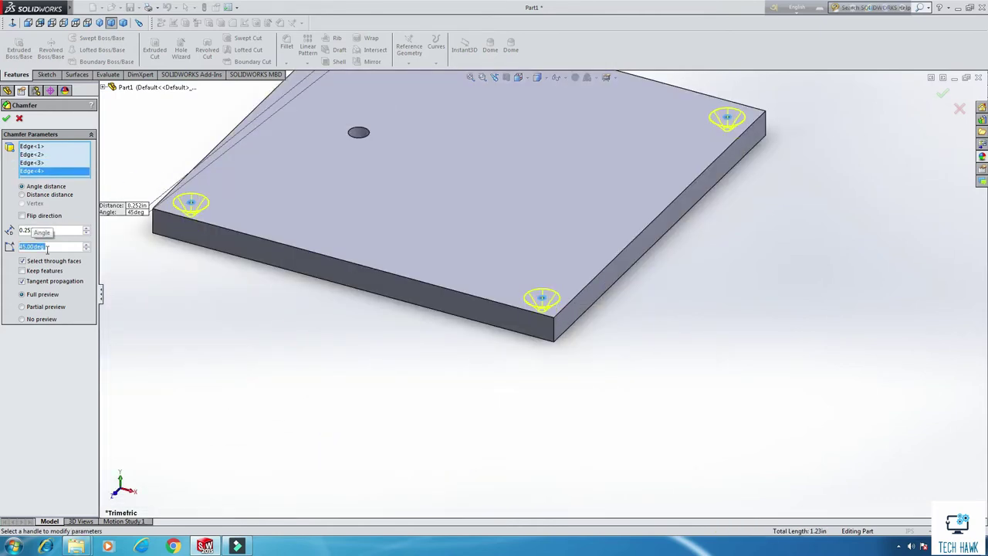
left_click_drag(53, 230, 3, 234)
type("0.1")
key("Return")
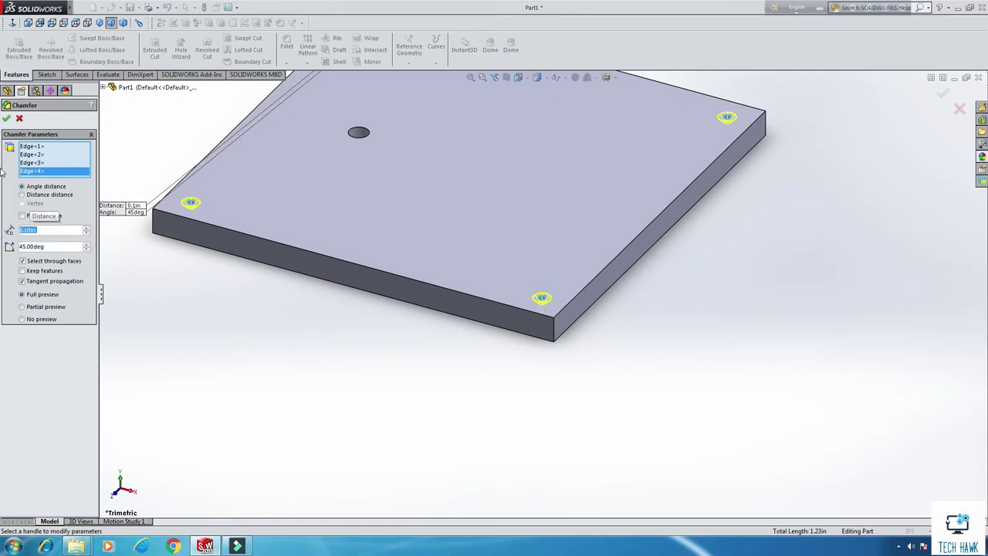
left_click(6, 118)
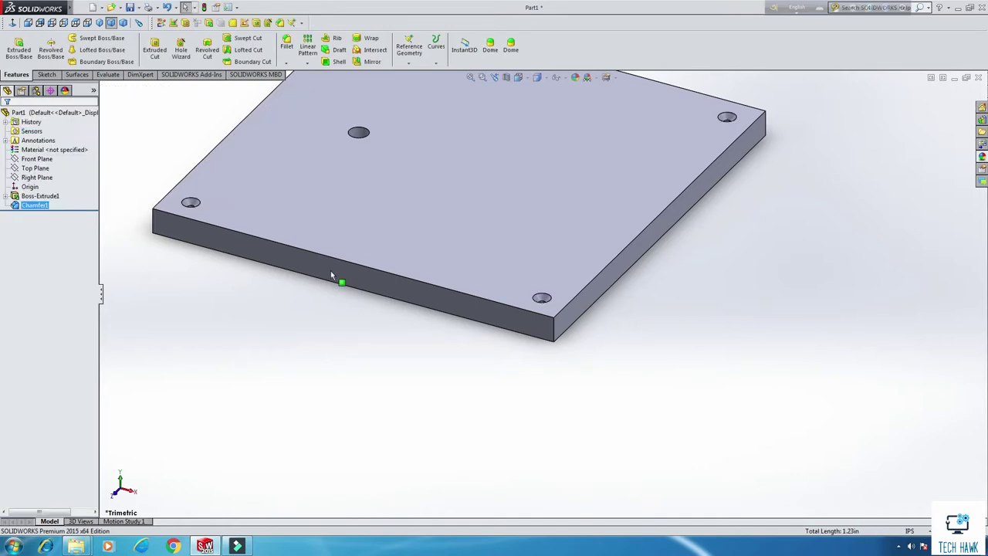
middle_click_drag(330, 273, 353, 265)
scroll(463, 247, "up", 5)
middle_click_drag(721, 223, 668, 220)
scroll(671, 236, "down", 3)
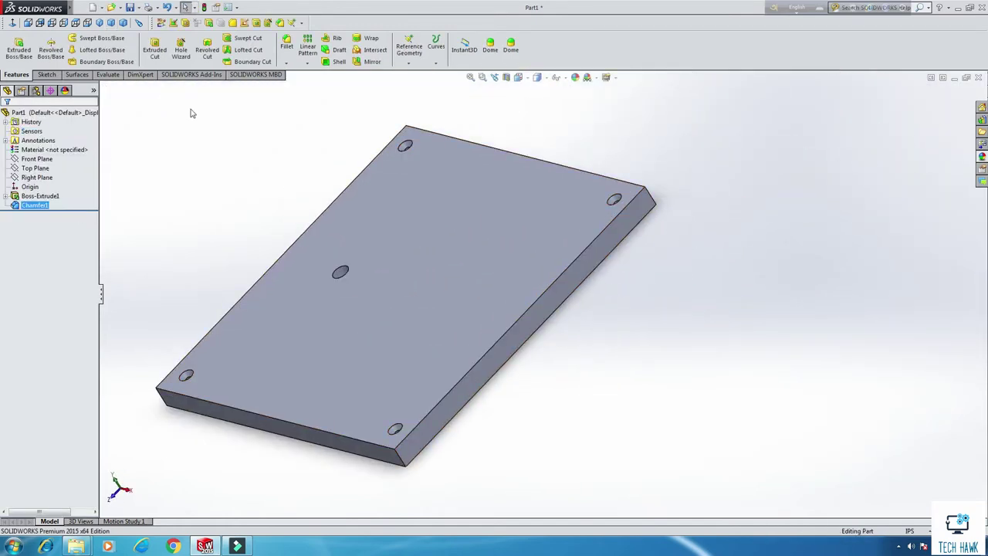
- Switch to Dimetric view, save the part as '1 Pedestal Base', and close it
left_click(123, 22)
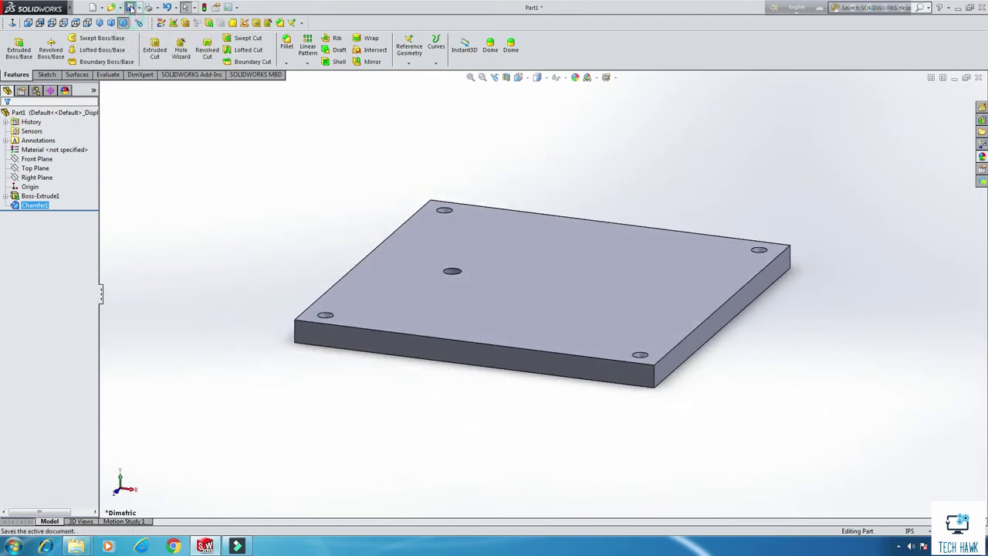
left_click(130, 7)
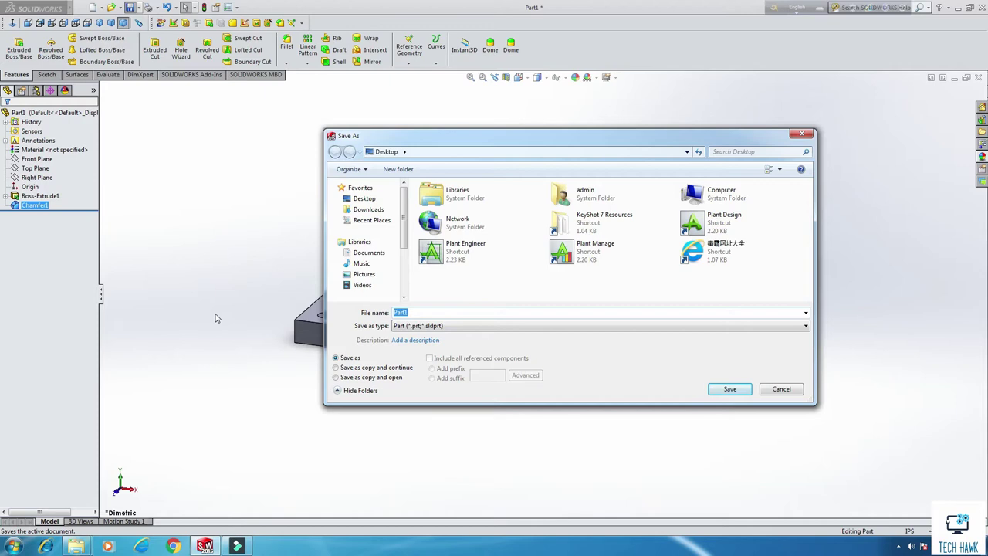
type("P")
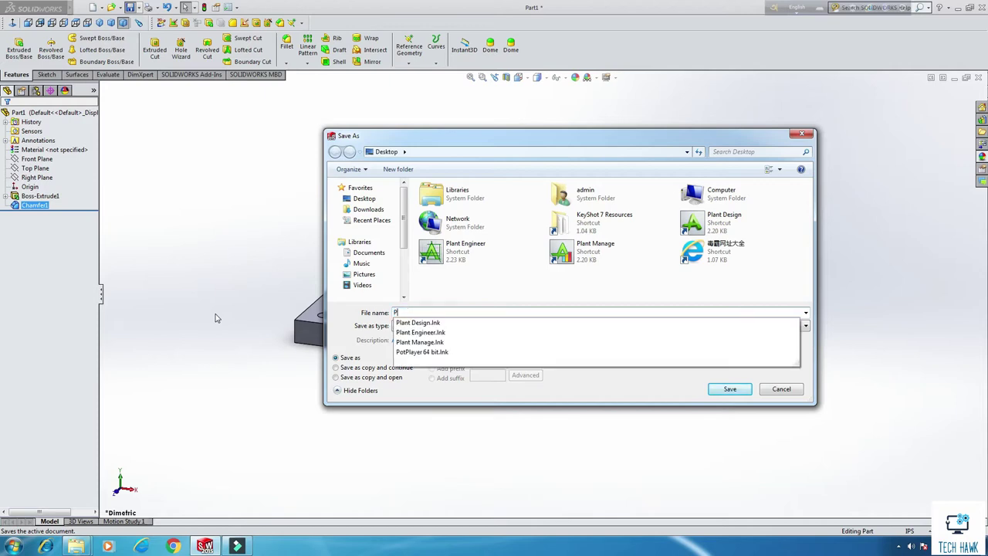
type("edestal Base")
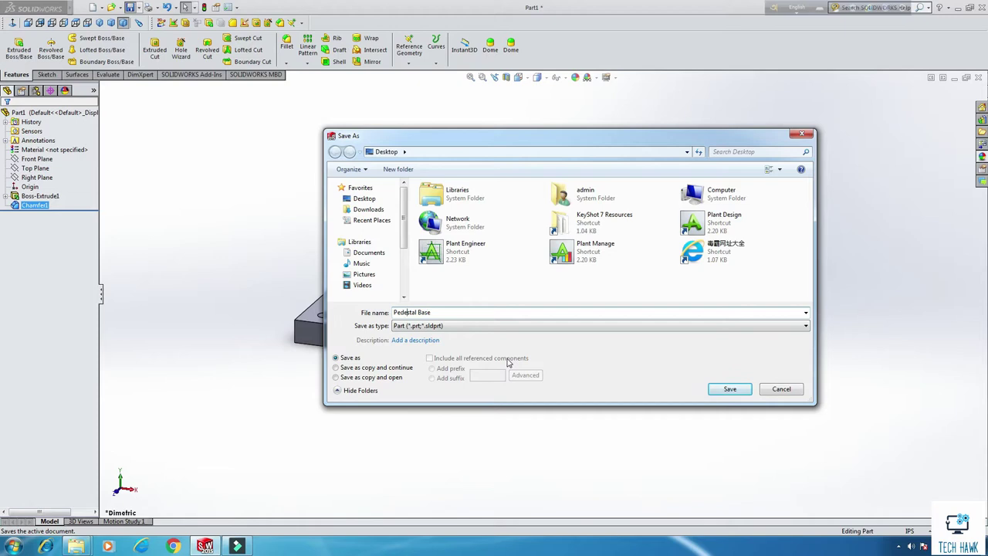
key("Home")
type("1")
left_click(725, 394)
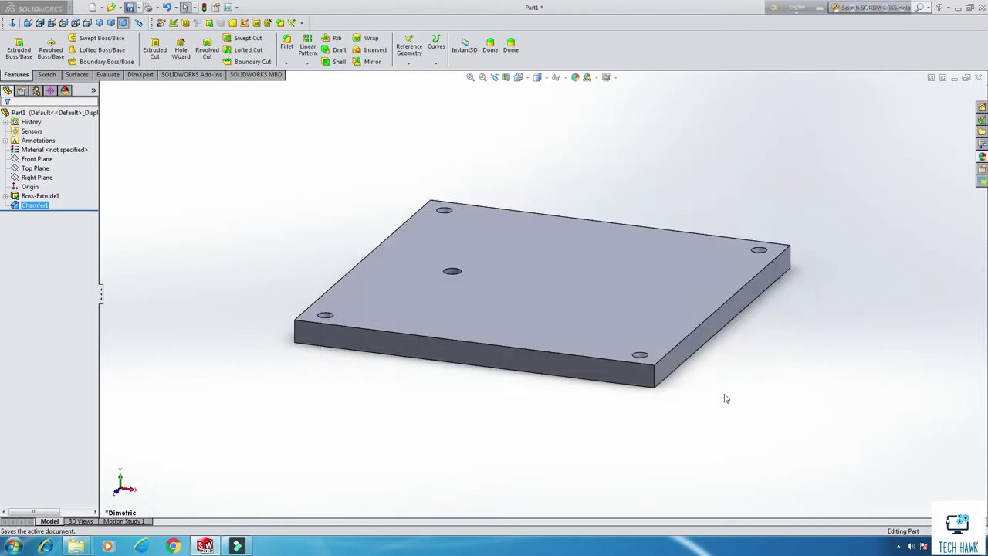
left_click(978, 78)
left_click(81, 8)
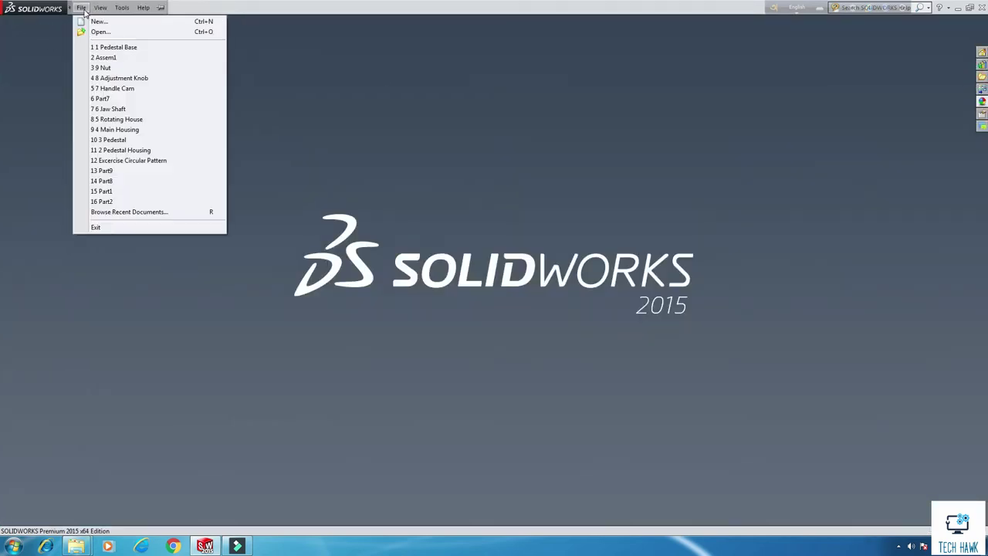
- Create a new part document and start a sketch on the Right Plane
left_click(87, 22)
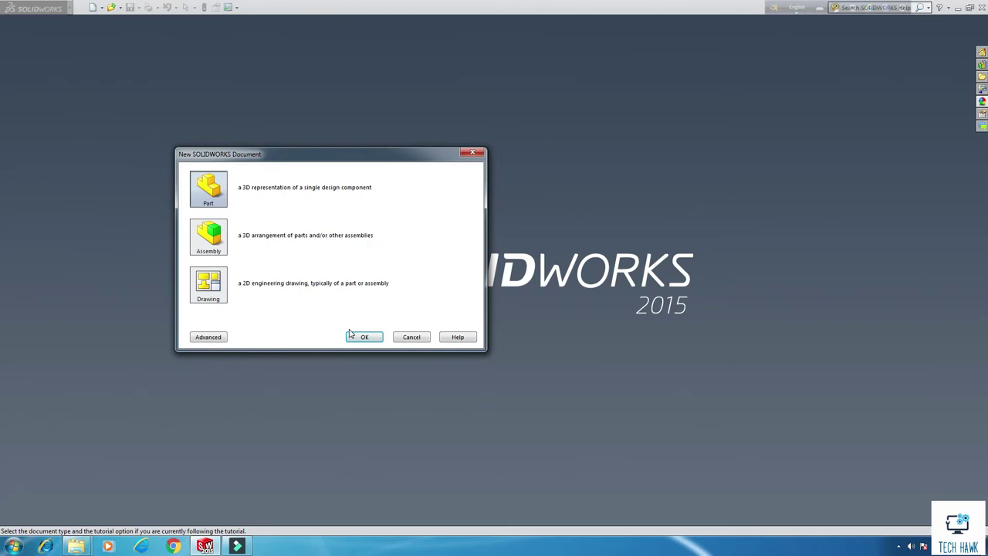
left_click(359, 337)
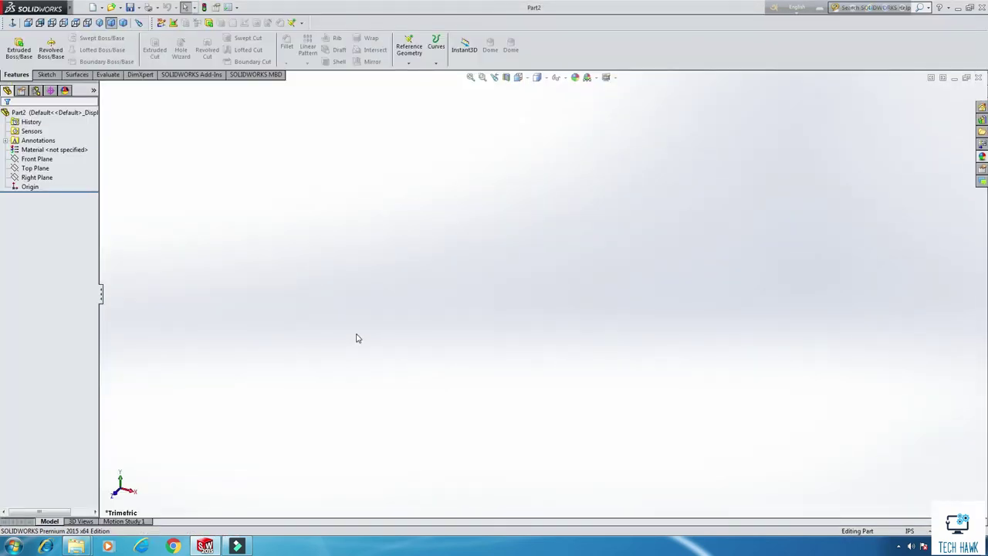
left_click(31, 169)
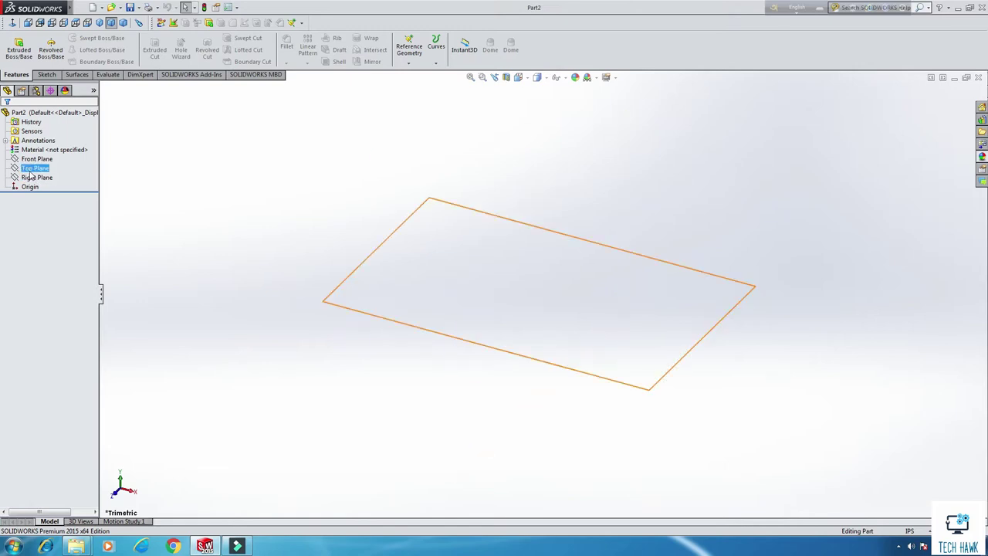
right_click(35, 177)
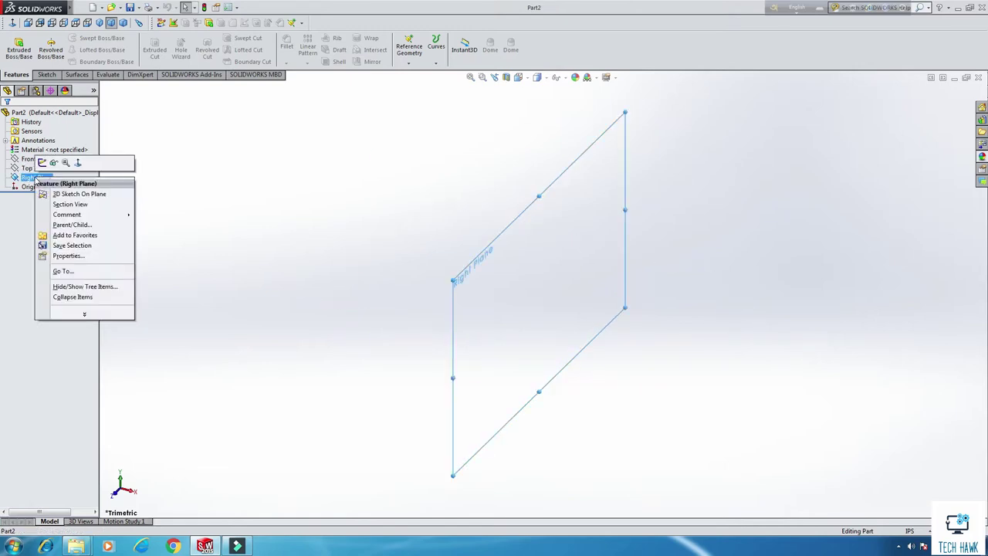
left_click(42, 162)
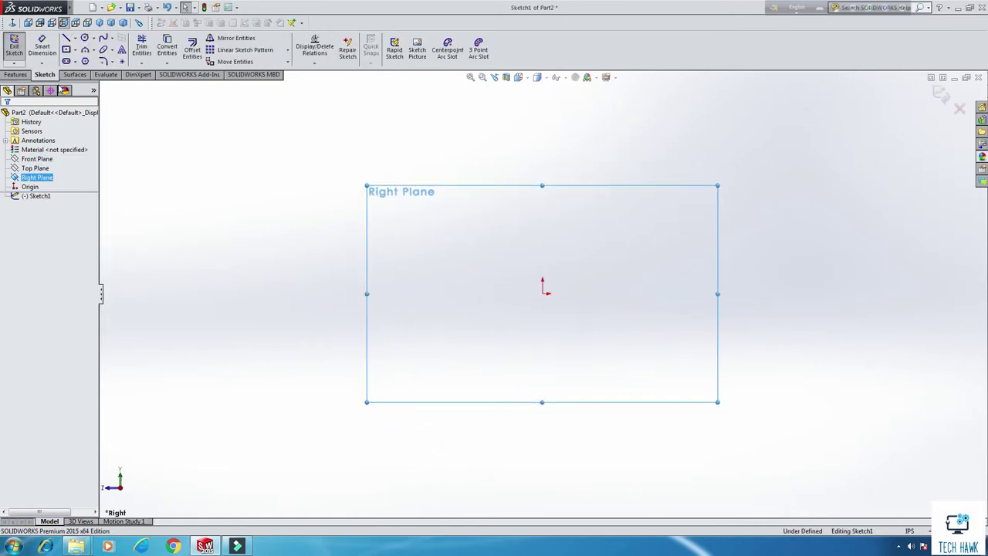
- Draw a circle centred on the origin, dimension it to 0.5 in diameter, and exit the sketch
left_click(85, 38)
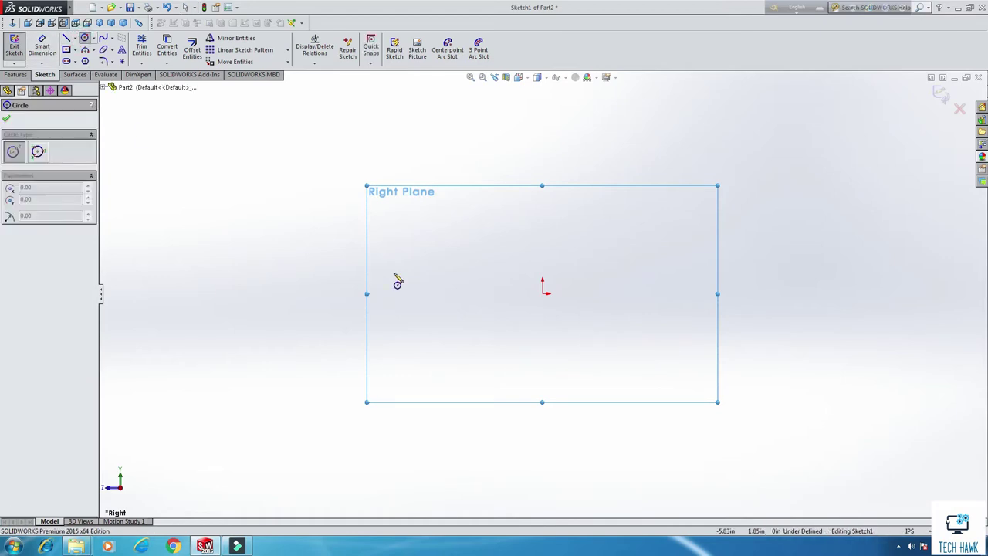
left_click(543, 294)
left_click(605, 337)
right_click(621, 194)
left_click(638, 220)
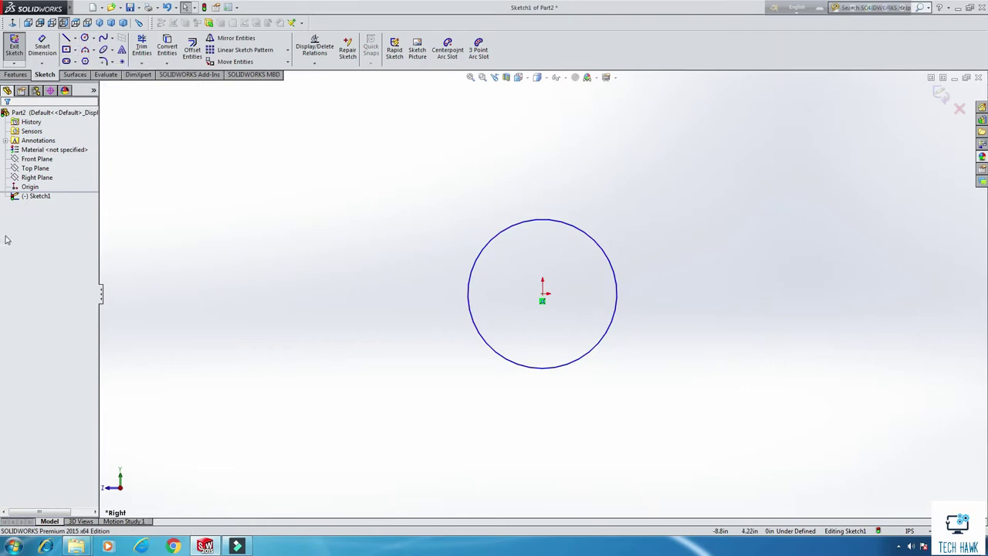
left_click(41, 46)
left_click(465, 303)
left_click(416, 303)
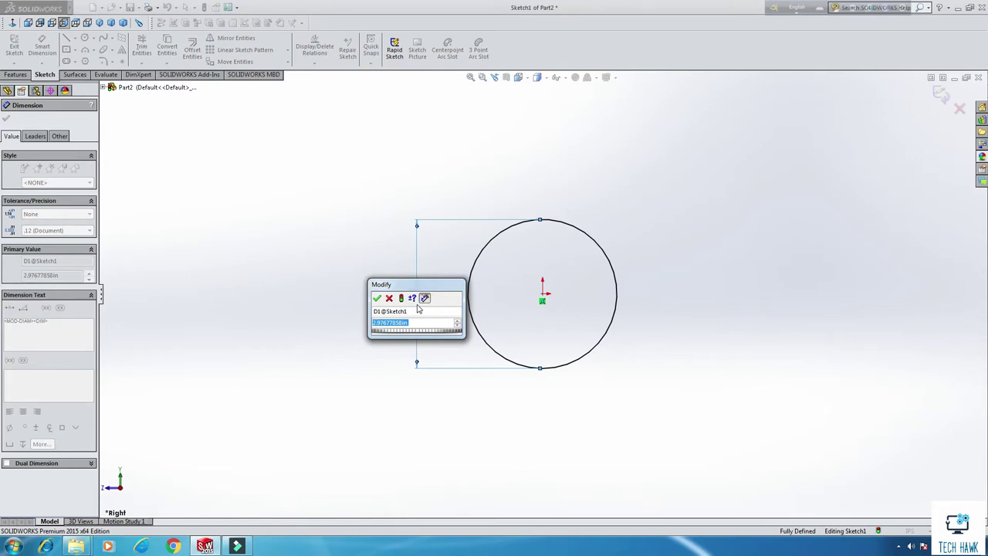
type("0.5")
key("Return")
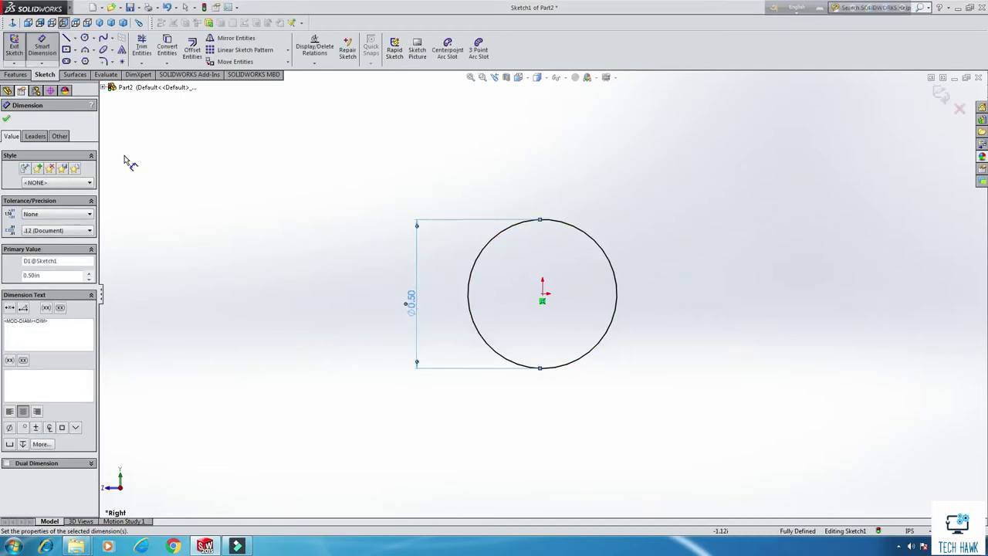
left_click(14, 48)
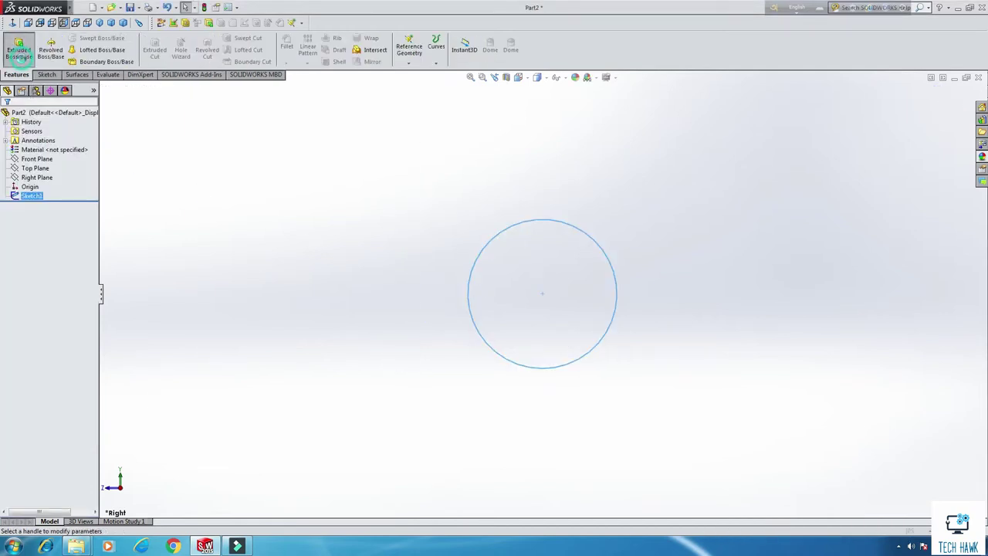
- Extrude the Ø0.5 in circle 3 in (Blind) into a solid rod
left_click(19, 54)
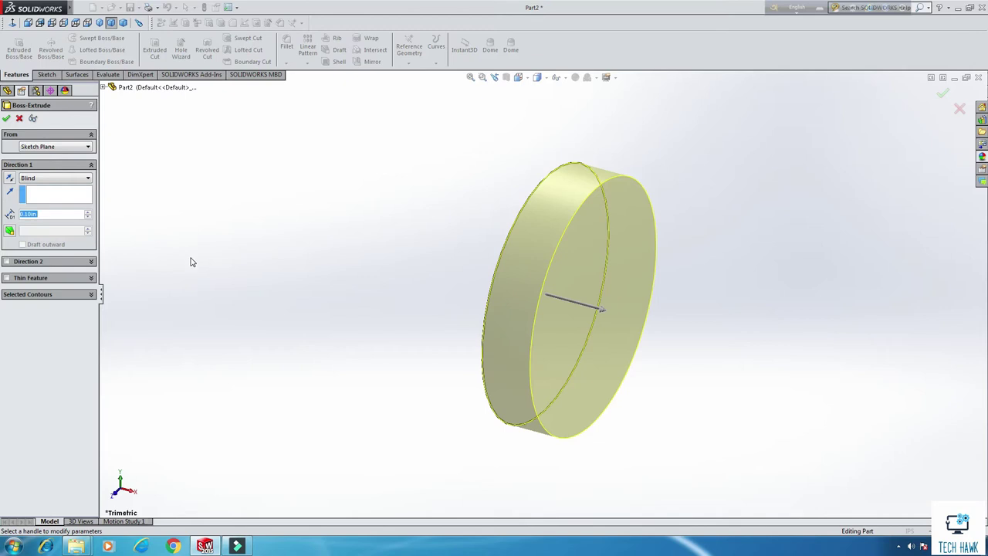
type("3")
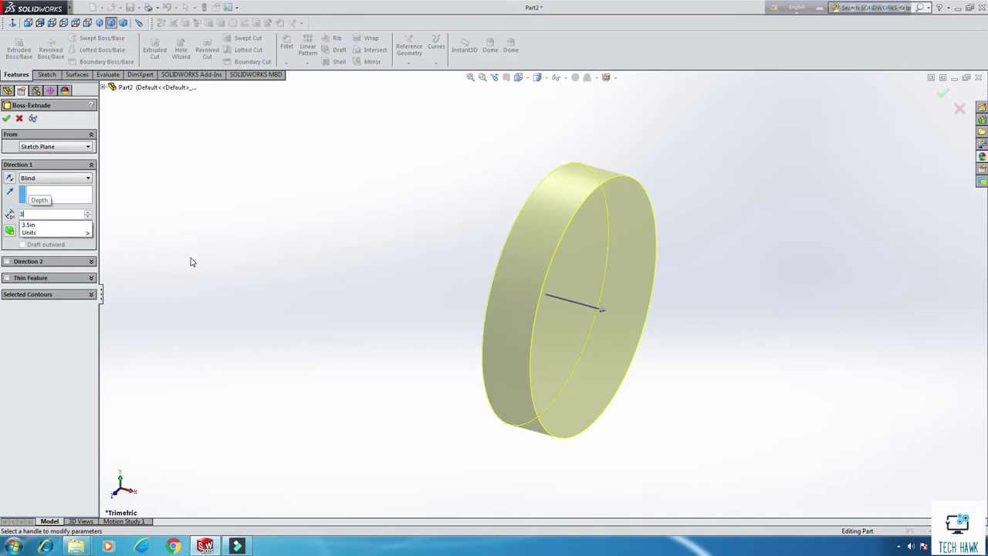
key("Return")
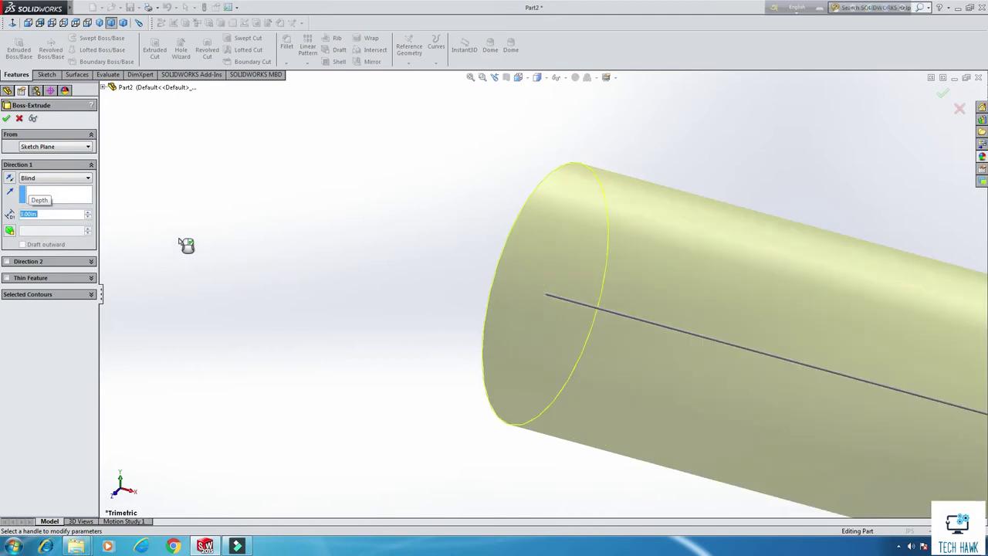
left_click(9, 119)
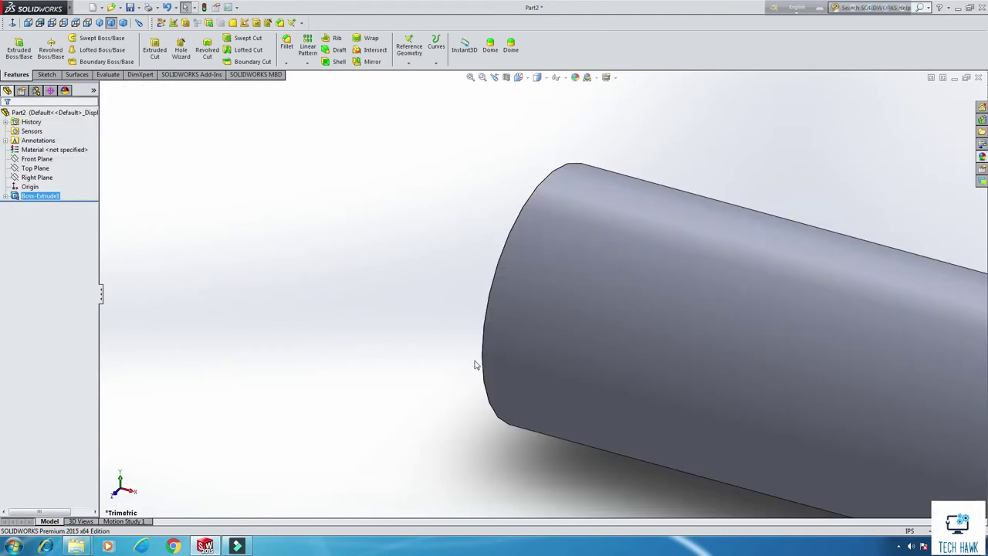
scroll(624, 237, "up", 2)
middle_click_drag(623, 238, 486, 415, "ctrl")
- Start a sketch on the rod's end face, view it Normal To, and draw a centred circle
right_click(481, 399)
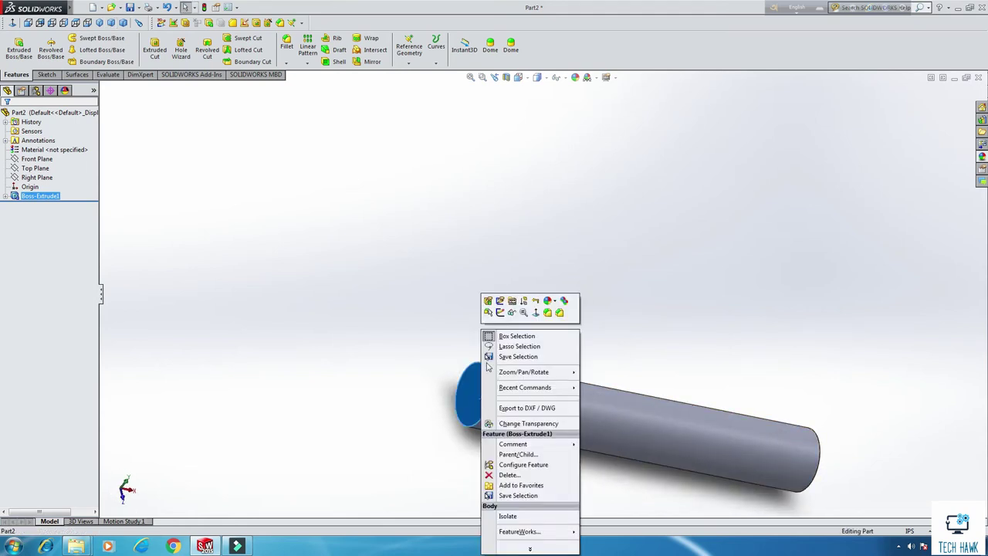
left_click(502, 313)
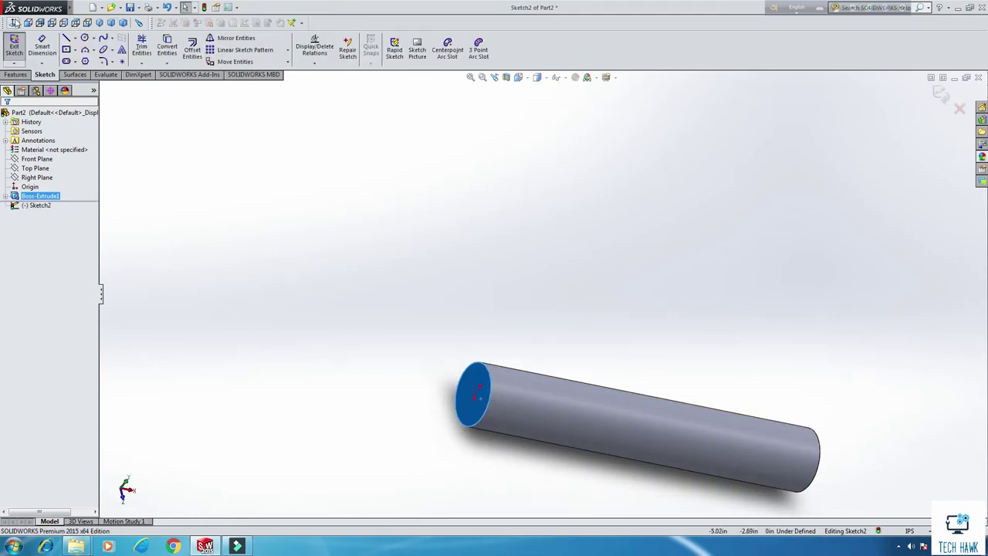
left_click(14, 22)
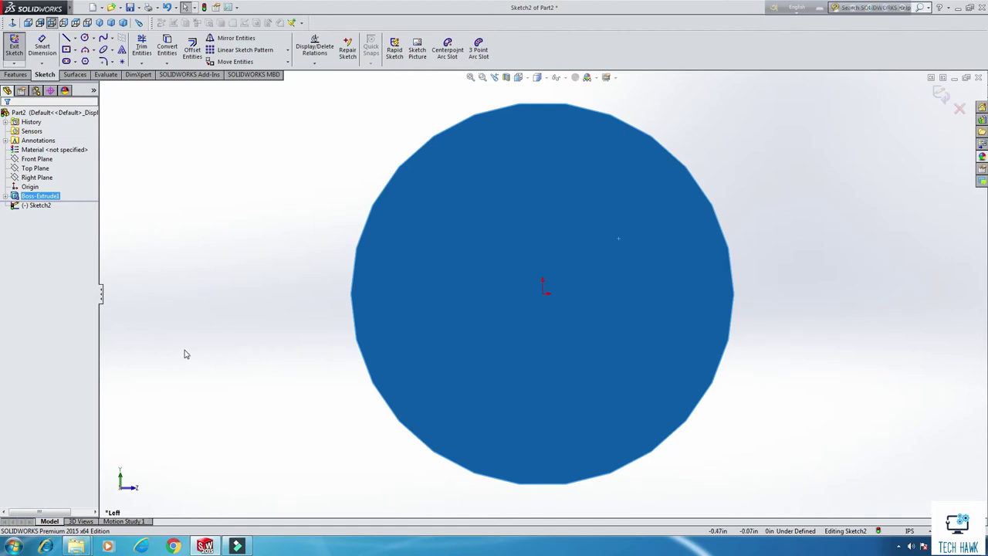
left_click(85, 37)
left_click_drag(544, 295, 641, 395)
right_click(757, 213)
left_click(770, 214)
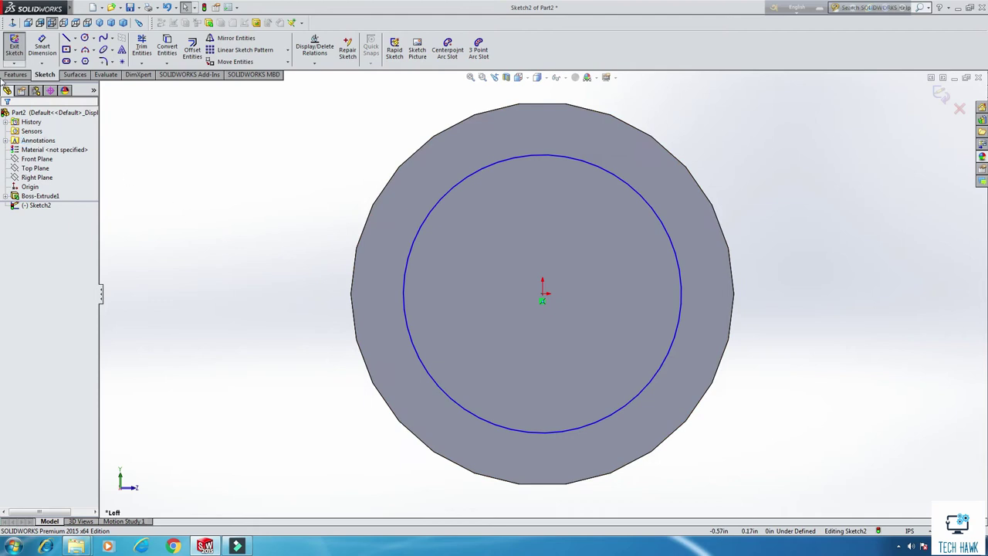
- Dimension the circle to 0.378 in diameter and exit the sketch
left_click(42, 46)
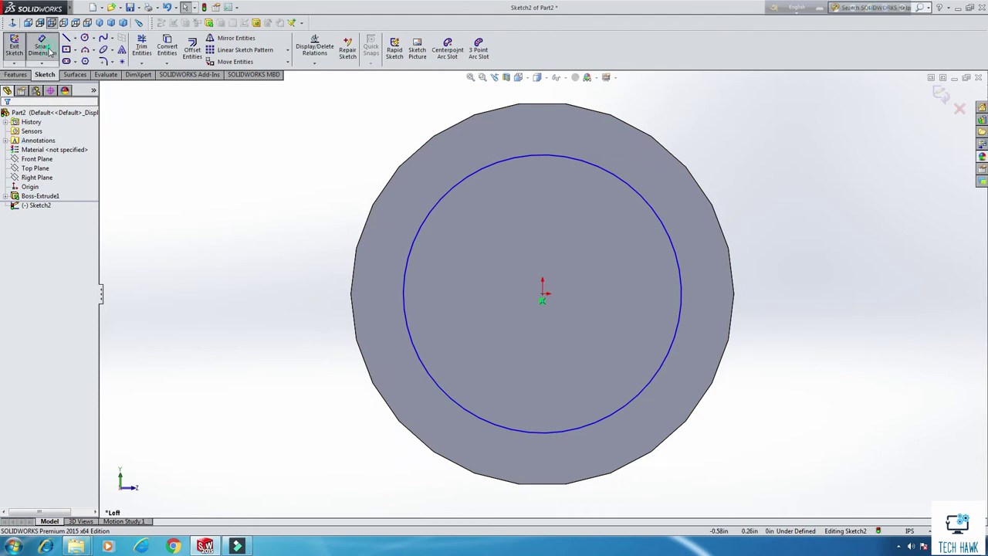
left_click(406, 288)
left_click(199, 284)
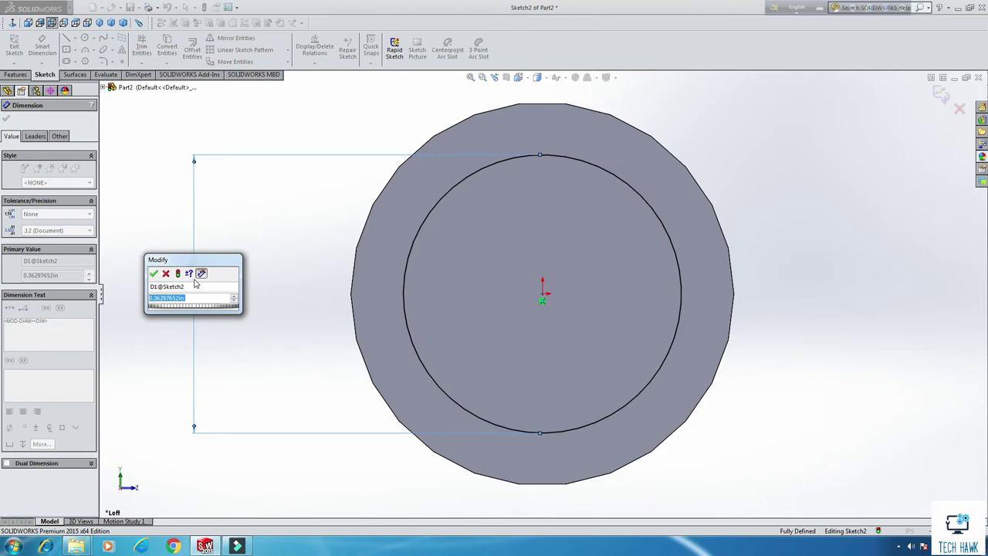
type(".378")
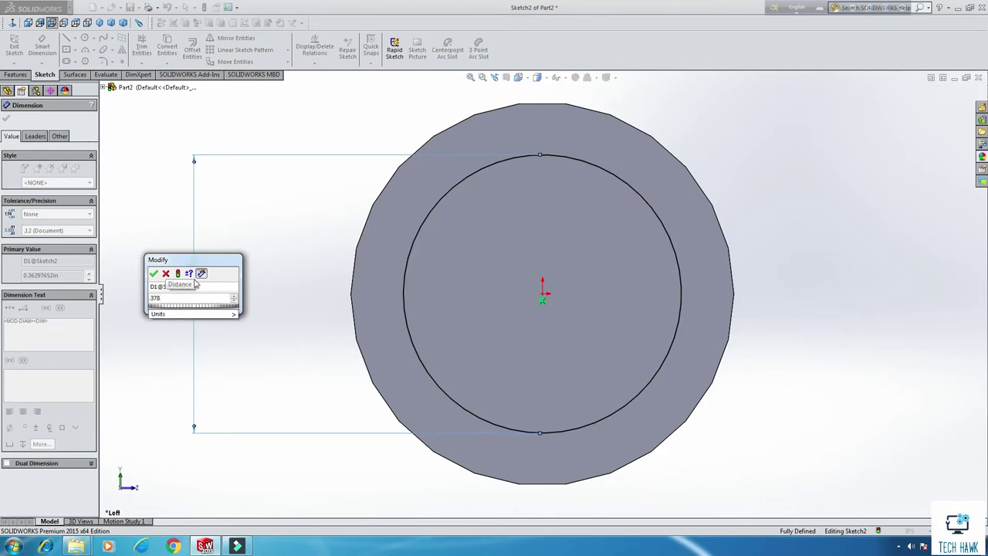
key("Return")
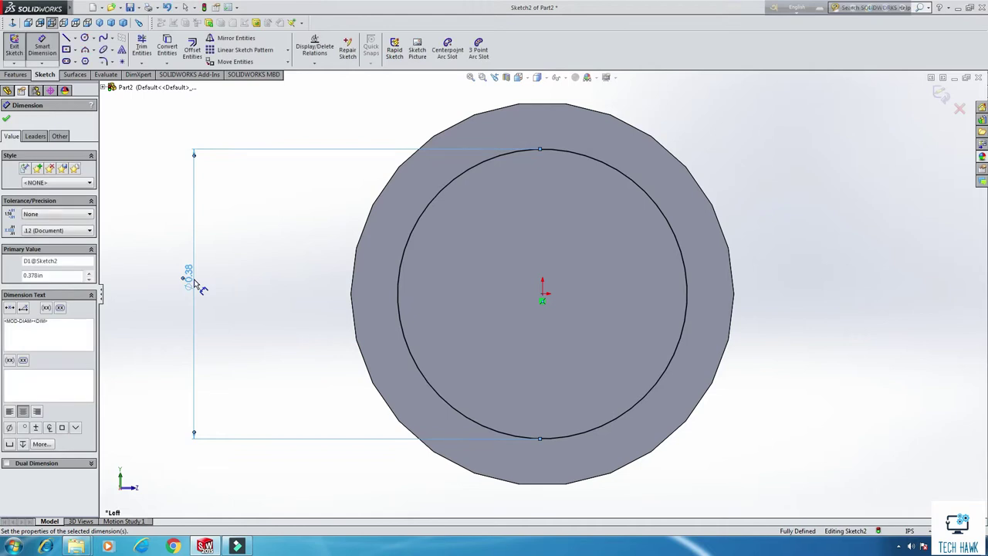
left_click(12, 48)
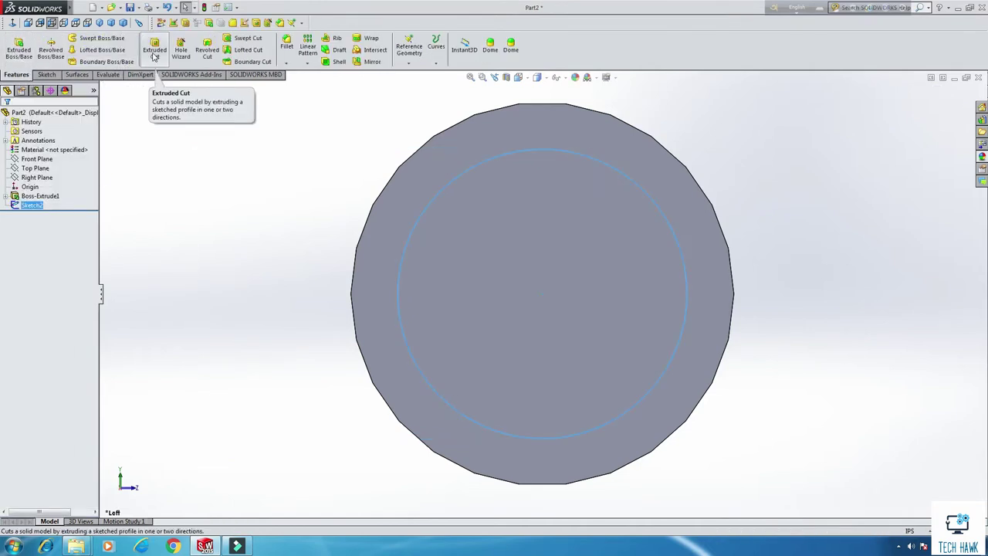
- Cut the Ø0.378 in circle 2.875 in deep (Blind) to form the bore
left_click(155, 53)
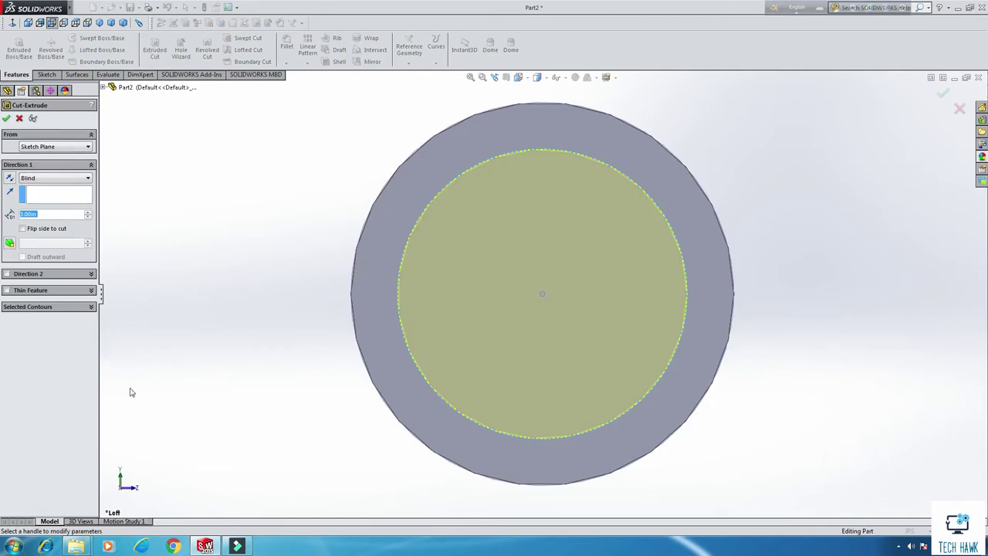
type("2.8")
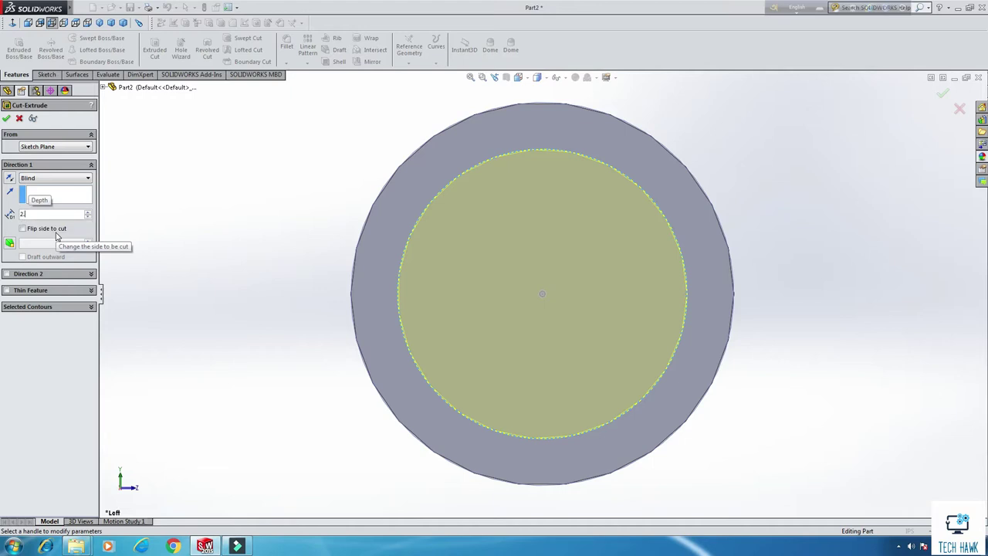
type("75")
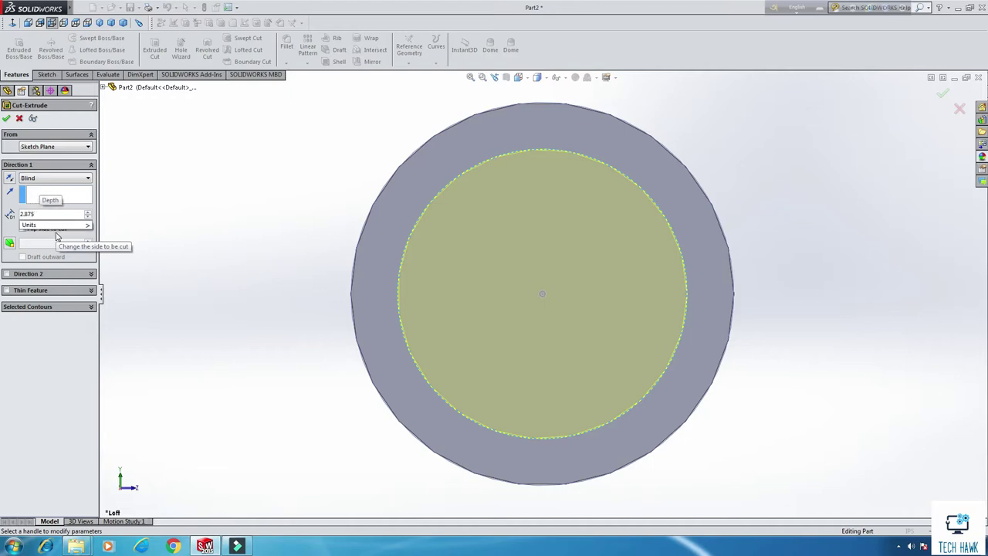
key("Return")
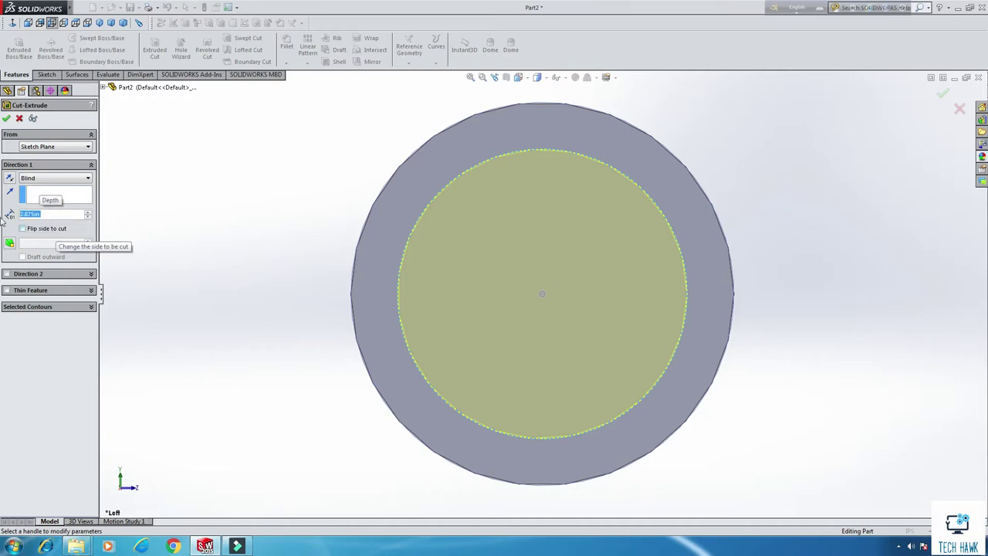
left_click(6, 118)
scroll(414, 304, "up", 5)
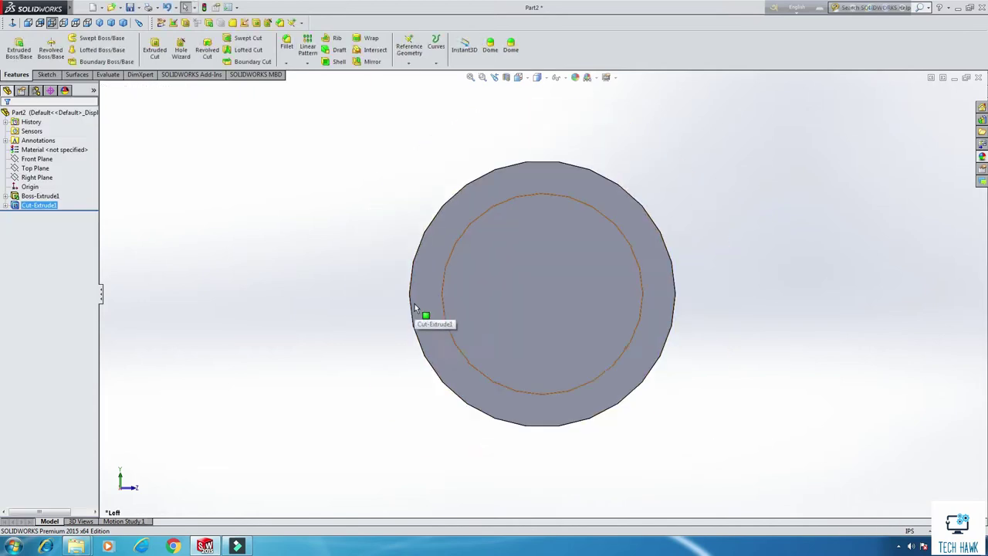
middle_click_drag(529, 282, 608, 323)
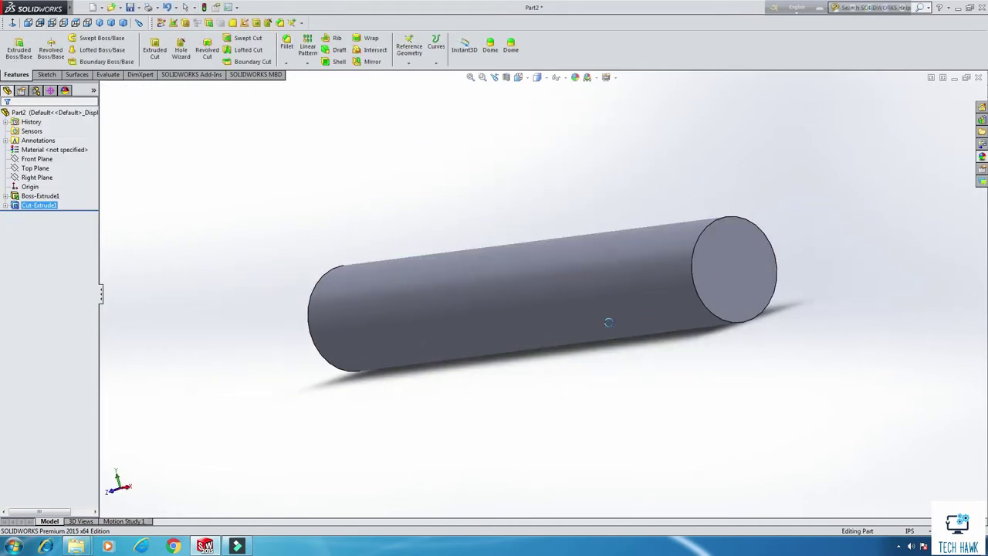
- Start a sketch on the tube's end face, viewed Normal To, and draw an origin-centred circle
right_click(720, 253)
left_click(740, 236)
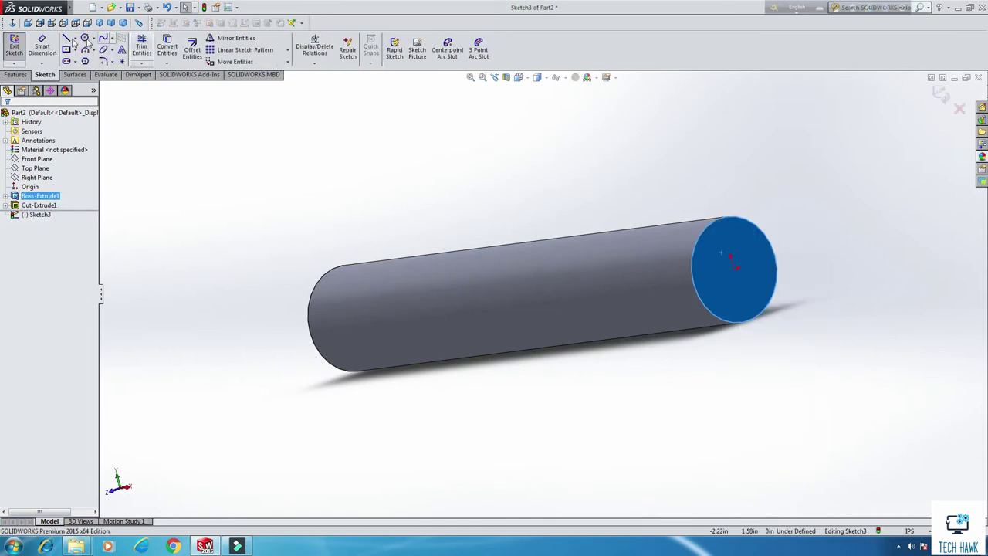
left_click(11, 23)
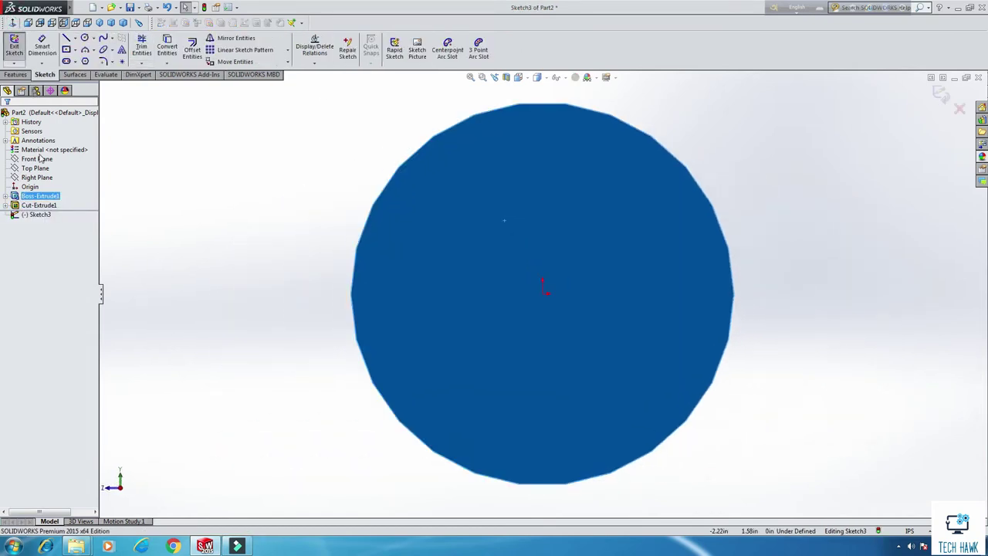
left_click(85, 37)
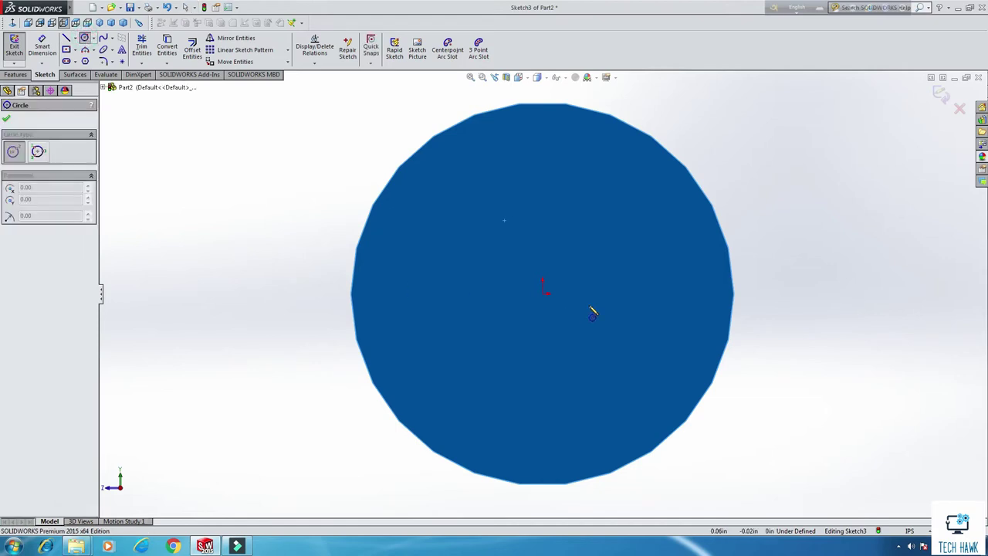
left_click(543, 293)
left_click(663, 369)
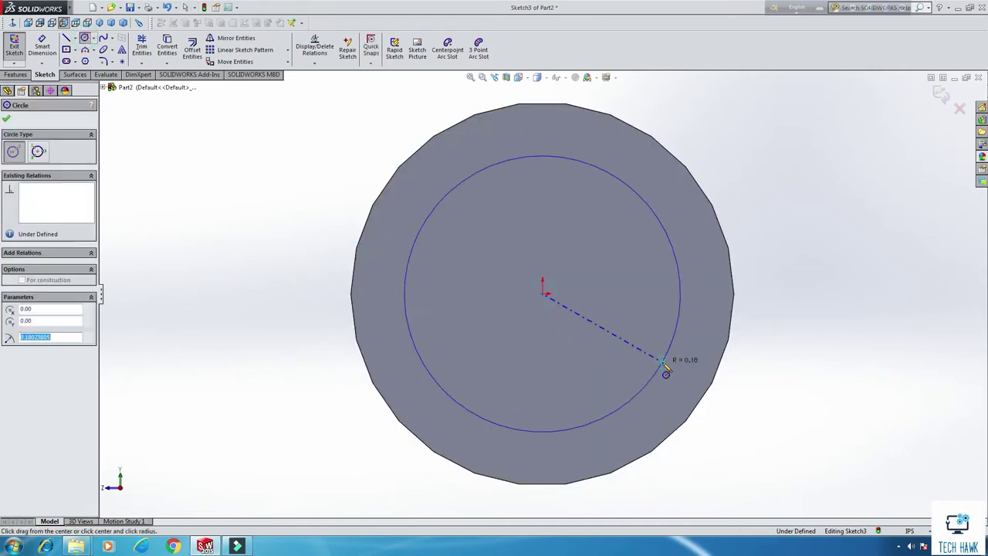
right_click(767, 170)
left_click(788, 174)
- Dimension the circle to 3/8 in (0.375) diameter and exit the sketch
left_click(42, 47)
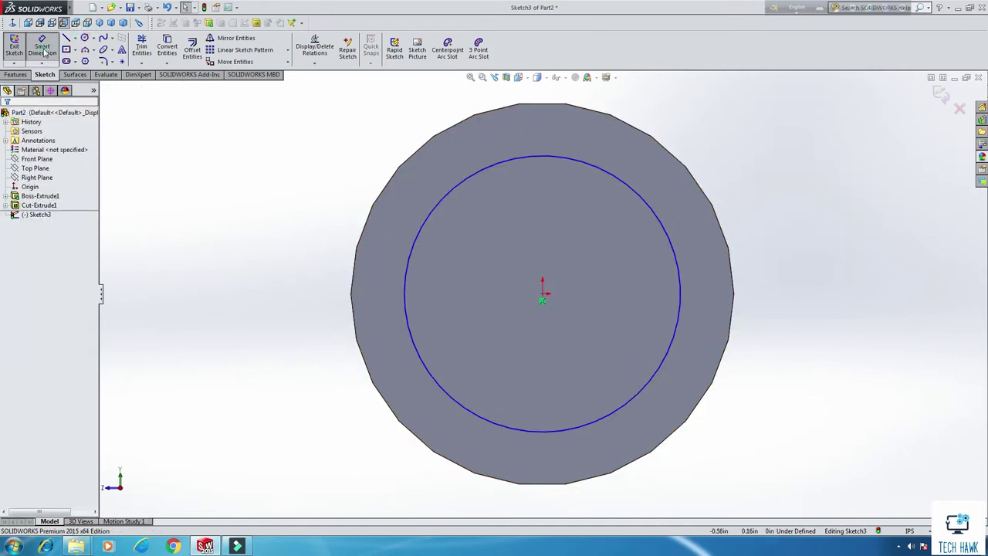
left_click(404, 302)
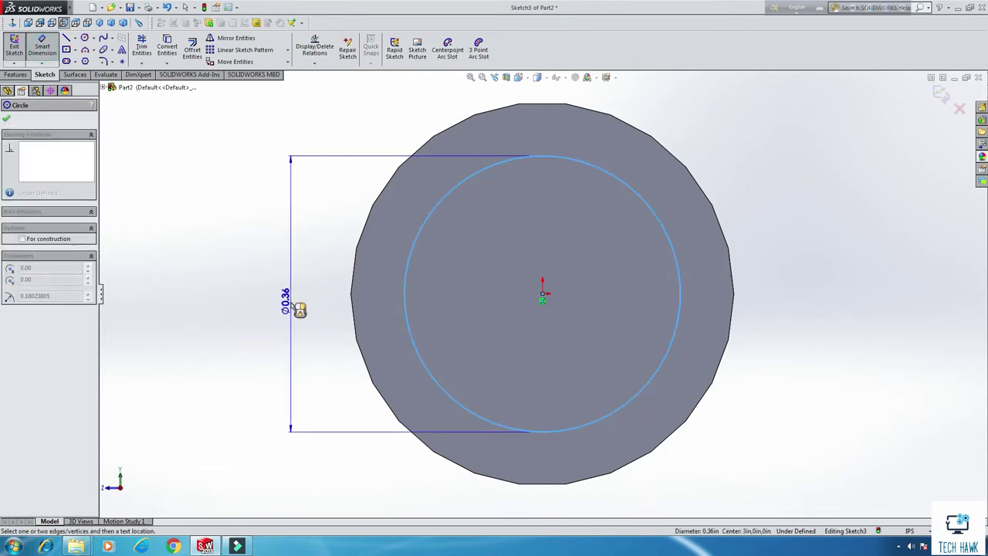
left_click(291, 306)
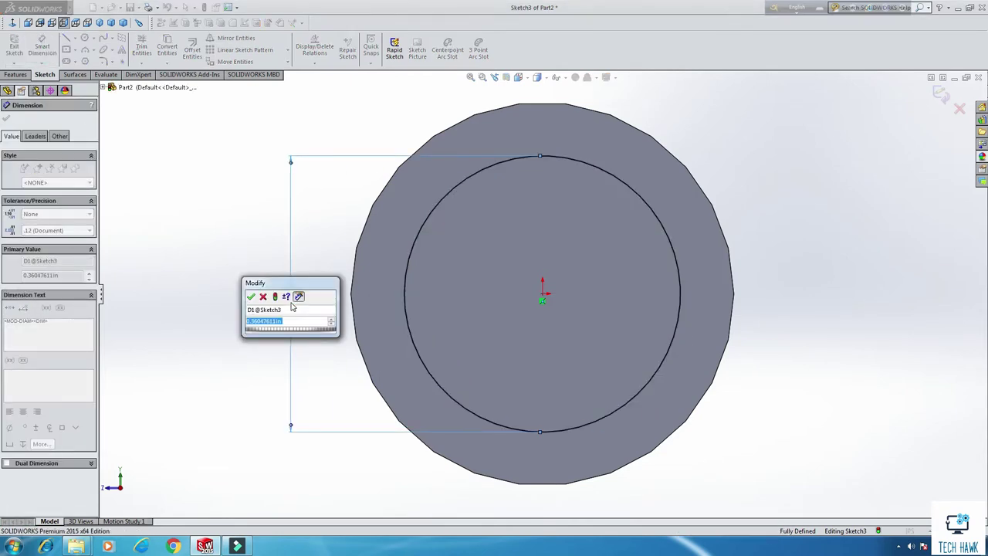
type("3")
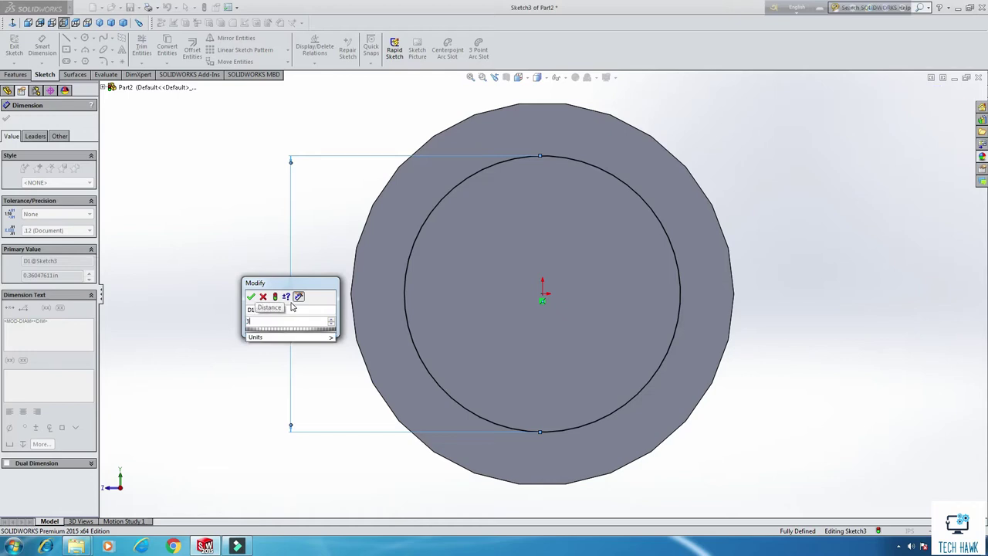
type("/8")
key("Return")
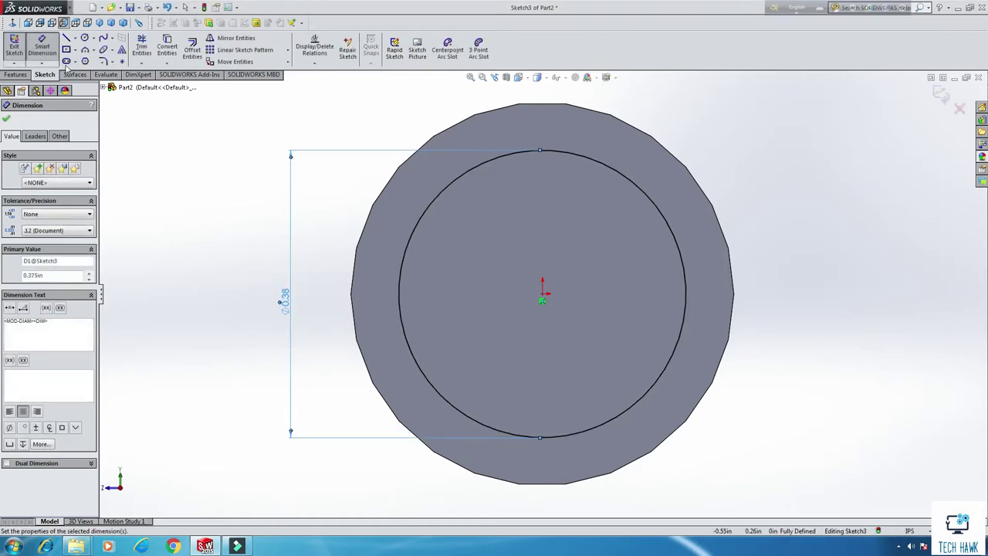
left_click(15, 47)
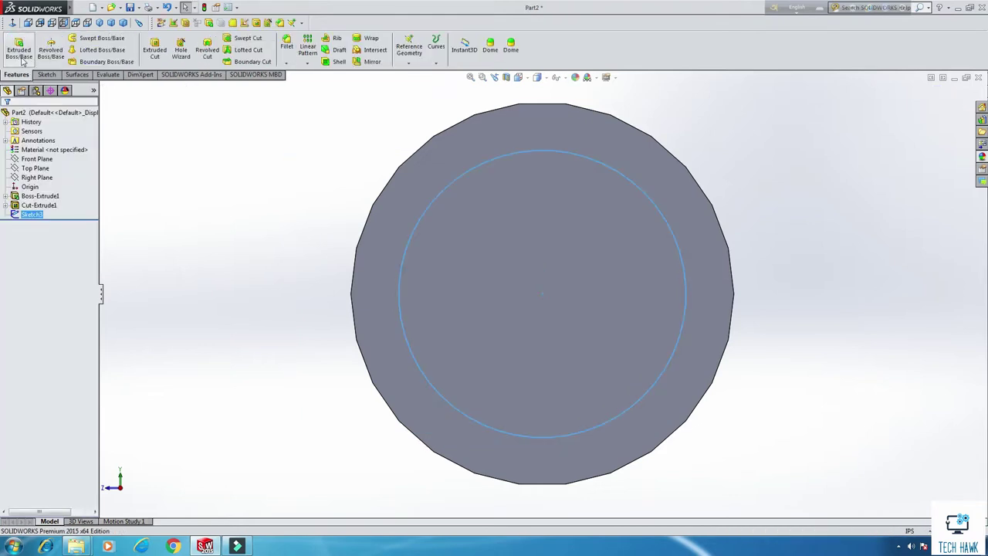
- Extrude the Ø0.375 in circle 0.45 in outward as a boss to form the shaft step
left_click(20, 53)
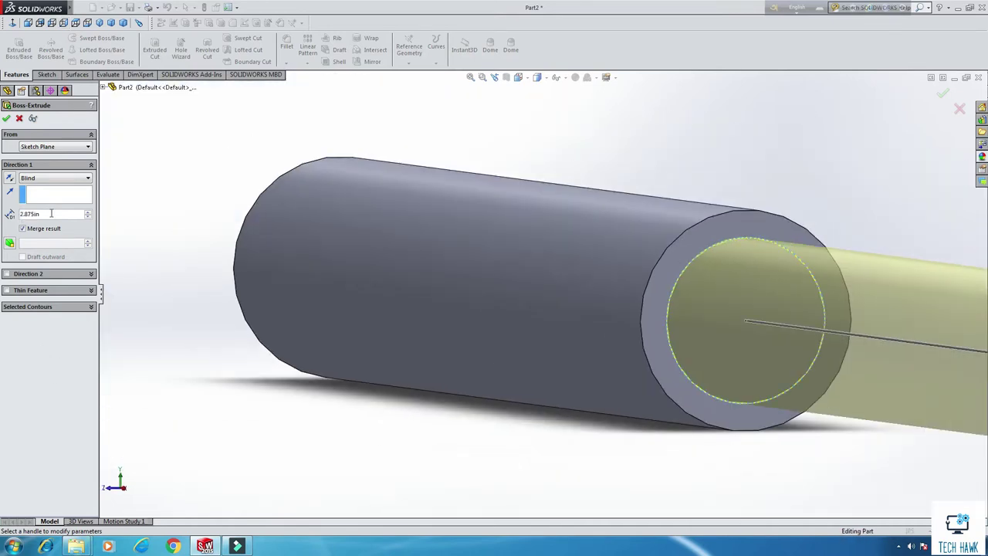
type("0.5")
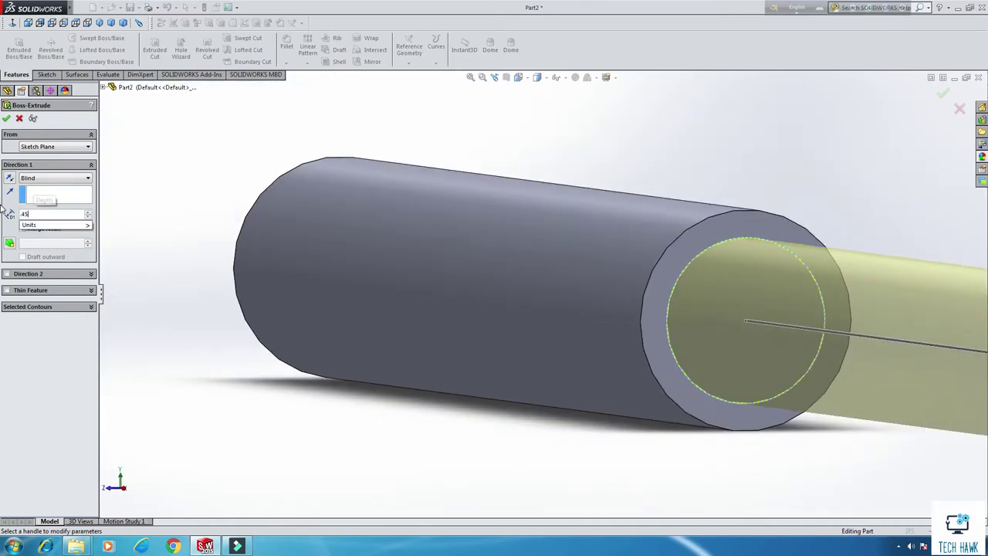
key("Return")
scroll(397, 284, "down", 3)
scroll(397, 284, "up", 5)
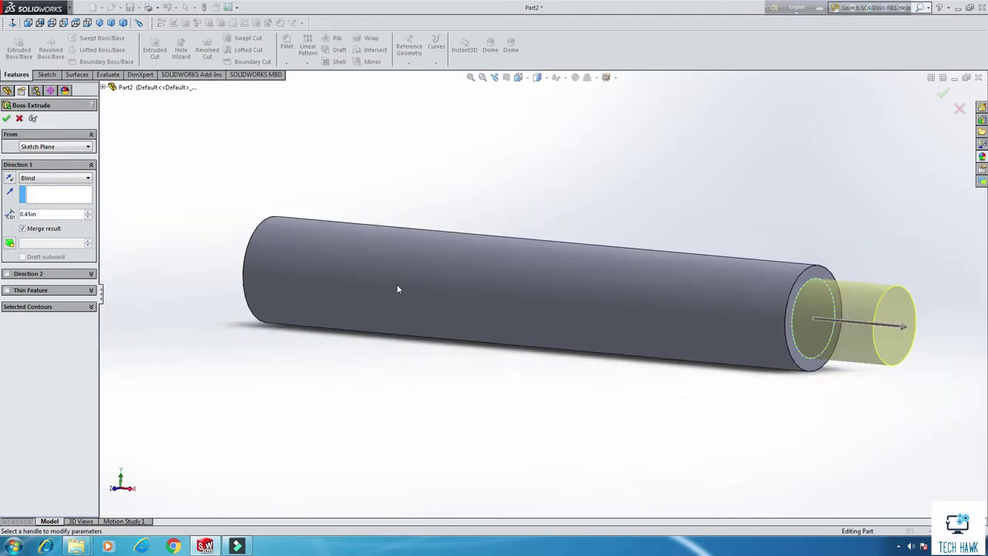
left_click(7, 120)
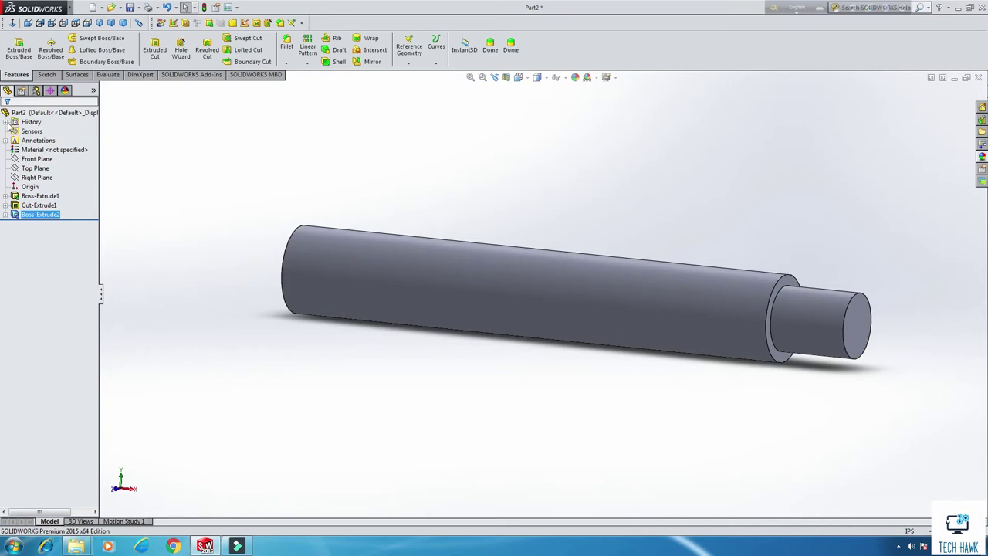
scroll(641, 332, "down", 3)
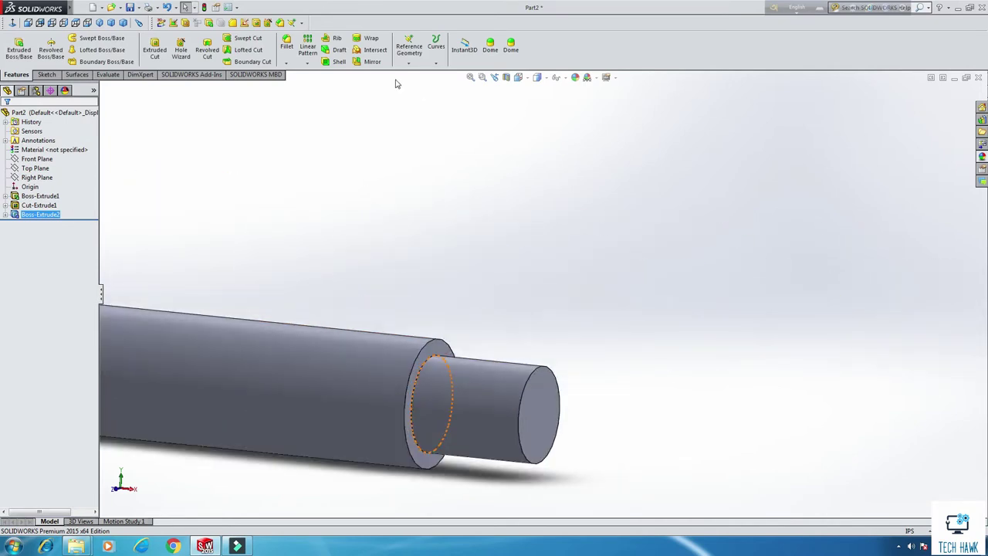
- Chamfer the shaft end's circular edge with a 0.017 in distance at 45°
left_click(286, 62)
left_click(303, 92)
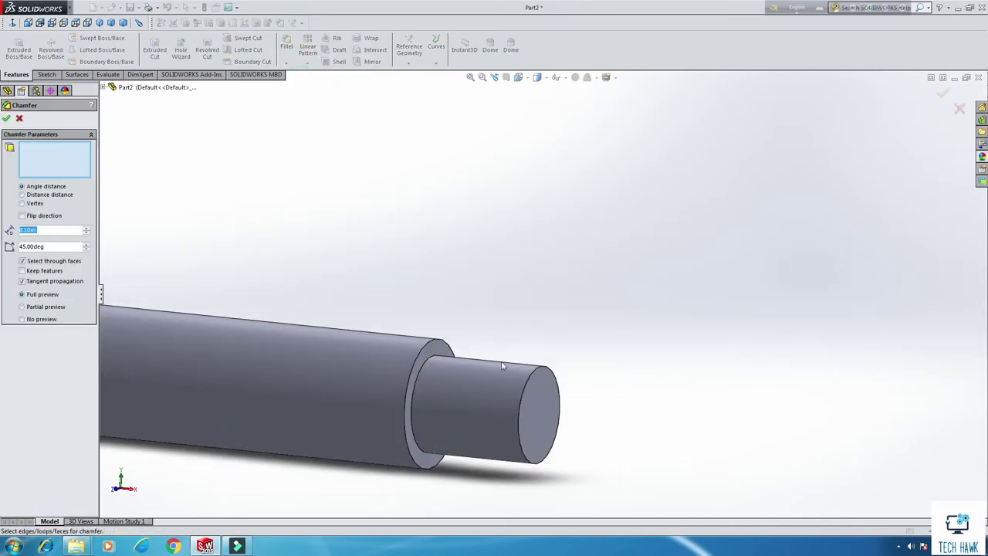
left_click(530, 369)
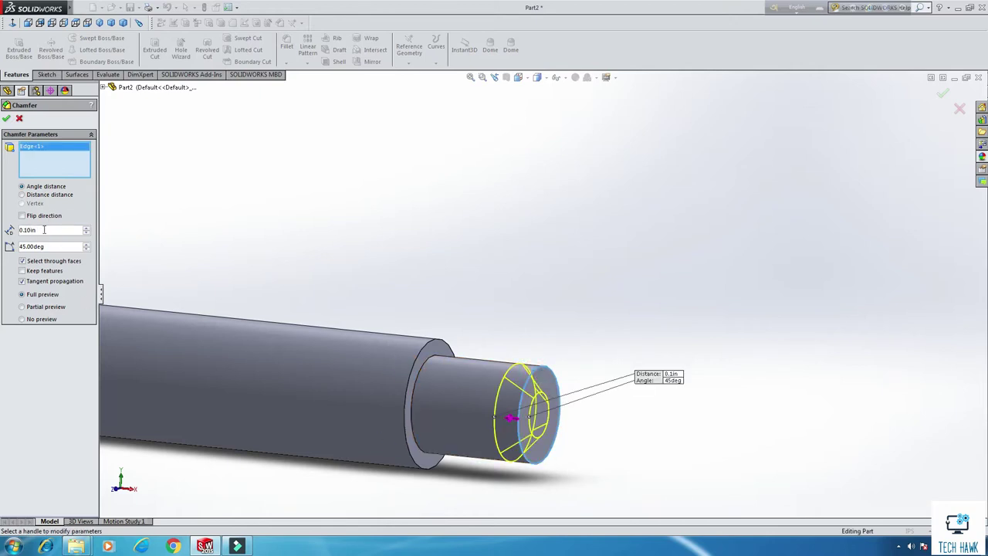
double_click(46, 230)
type(".0")
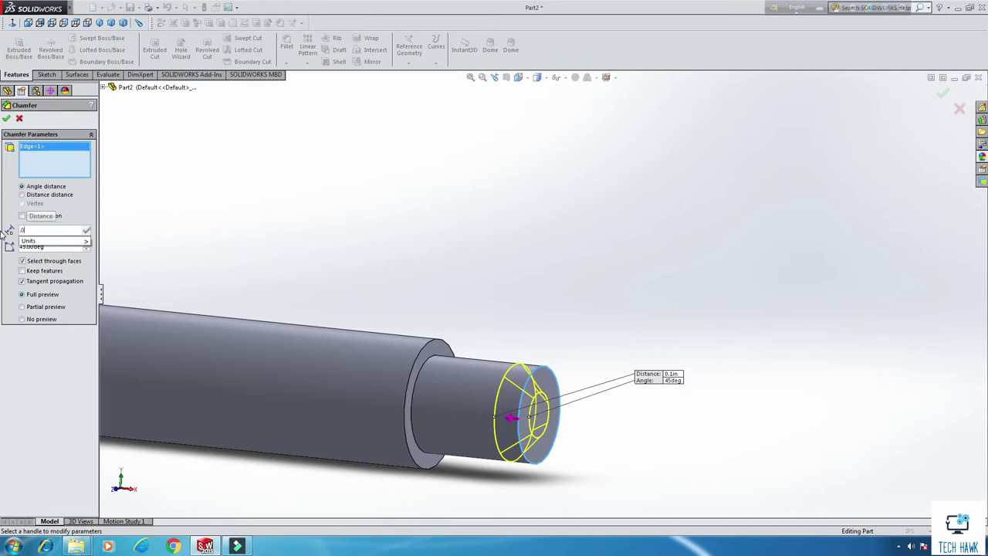
type("17")
key("Return")
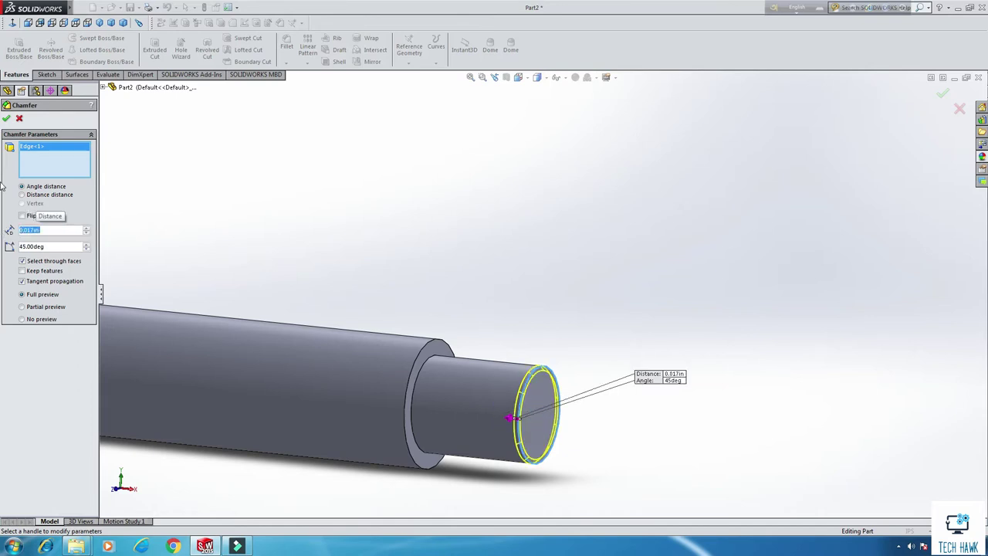
left_click(6, 118)
scroll(468, 260, "up", 5)
middle_click_drag(468, 260, 448, 296)
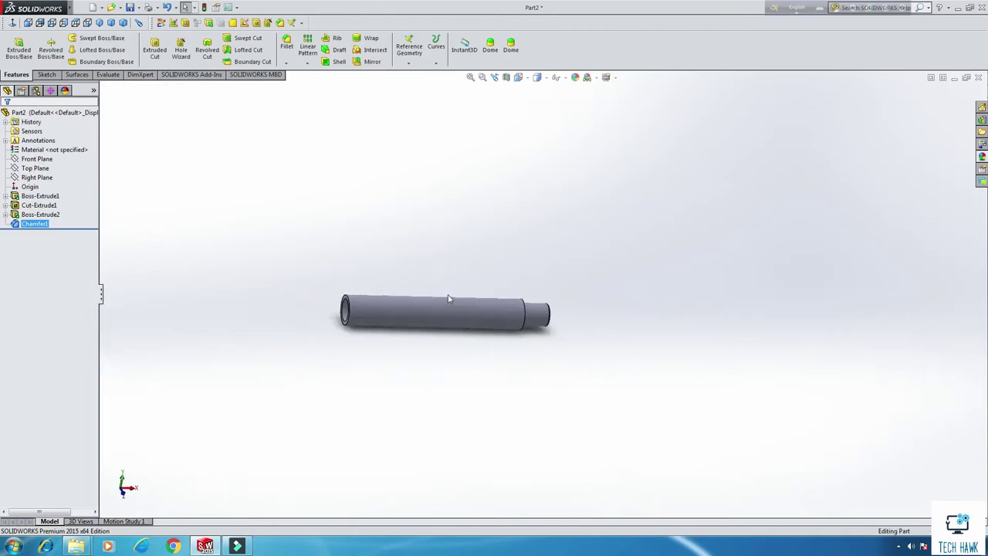
- Start a sketch on the Top Plane and draw a small circle near the shaft's left end
right_click(39, 172)
left_click(50, 157)
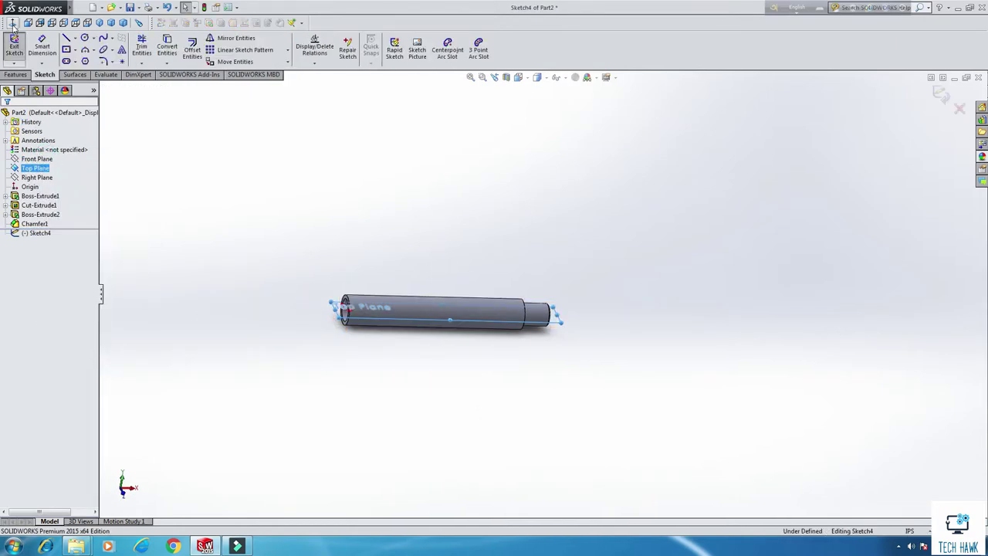
scroll(587, 255, "down", 2)
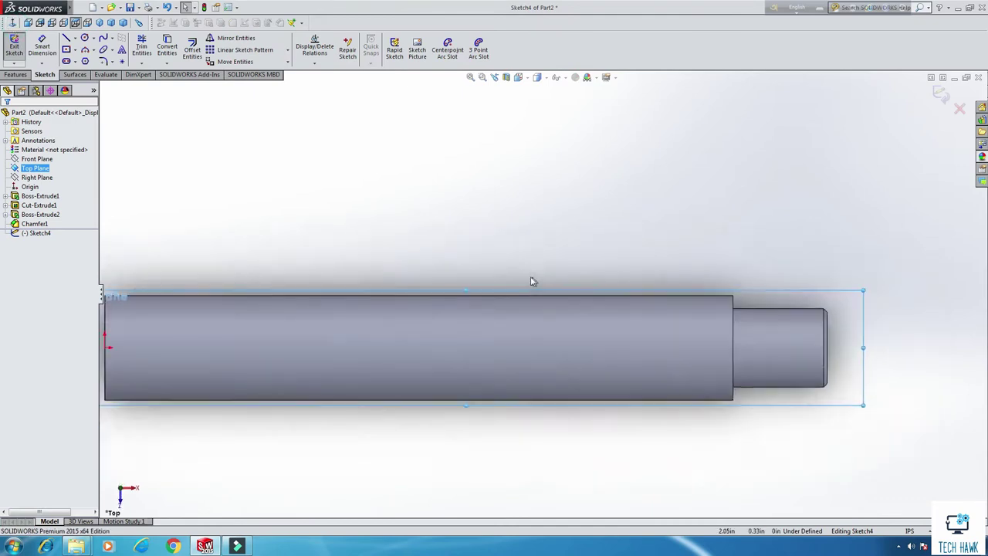
scroll(532, 281, "up", 3)
left_click(85, 37)
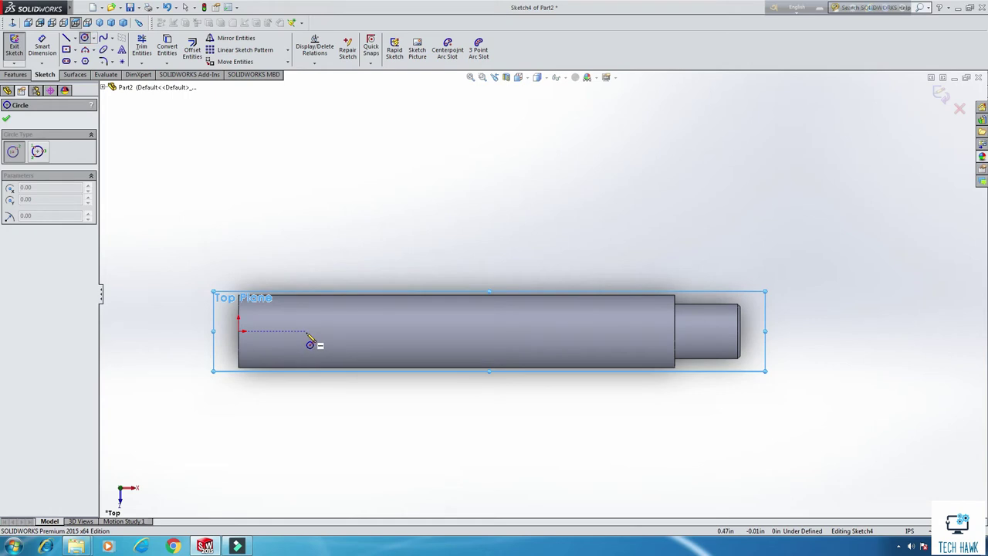
left_click(308, 331)
left_click(325, 328)
right_click(330, 255)
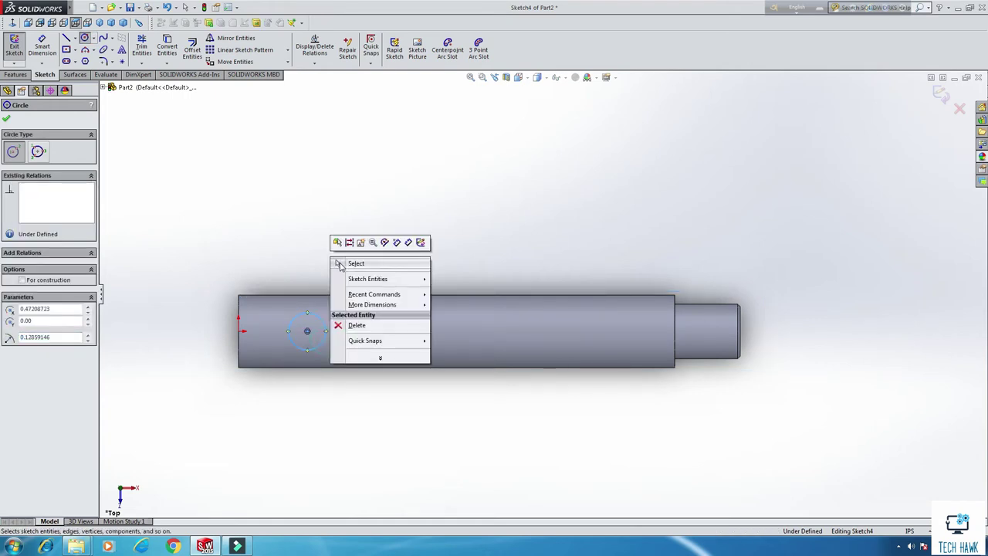
left_click(339, 262)
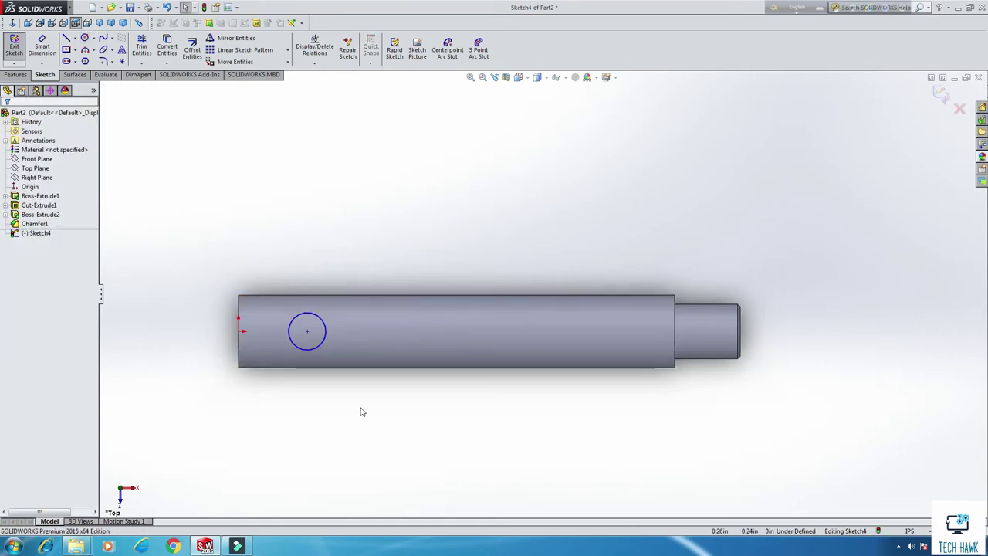
- Add a Horizontal relation between the circle's centre and the origin
left_click(307, 331)
left_click(238, 332, "ctrl")
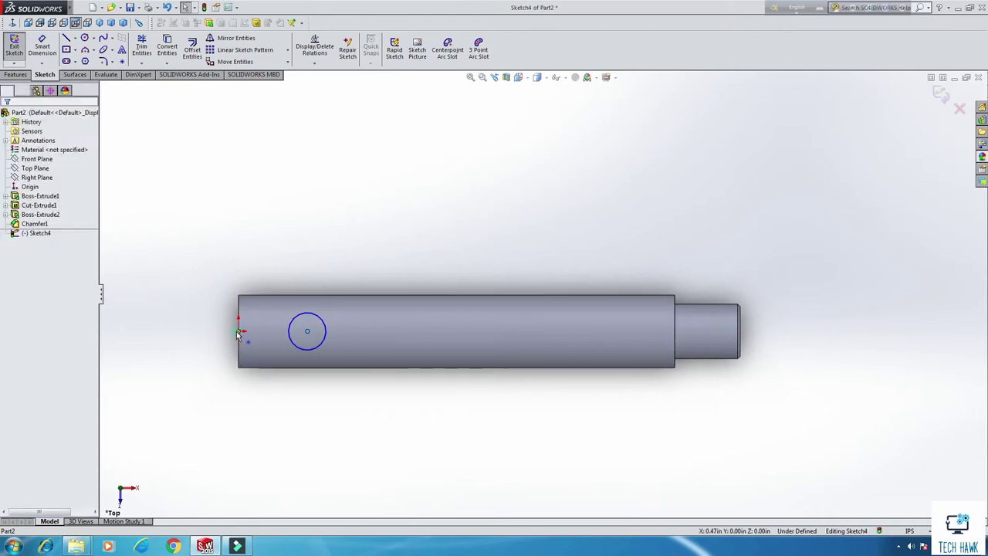
left_click(14, 287)
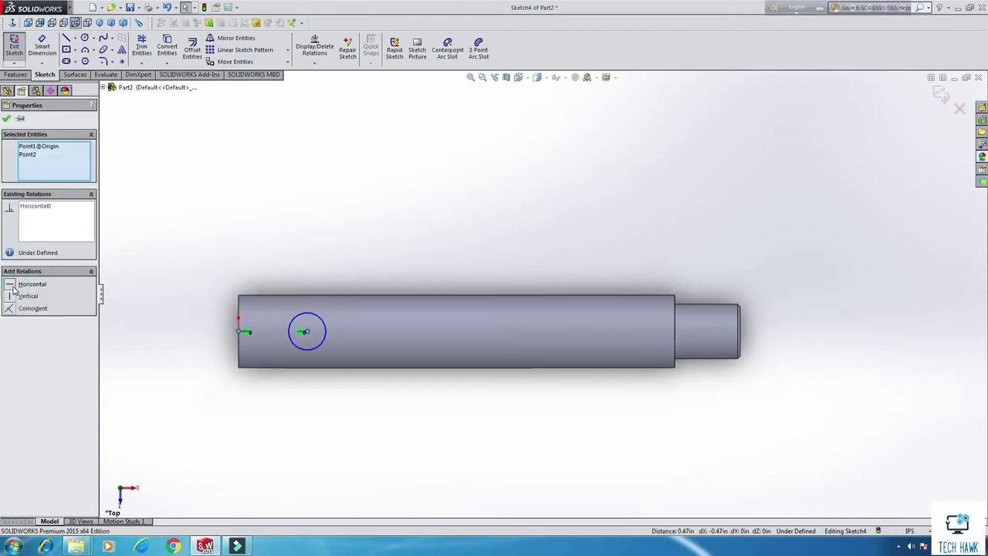
left_click(6, 118)
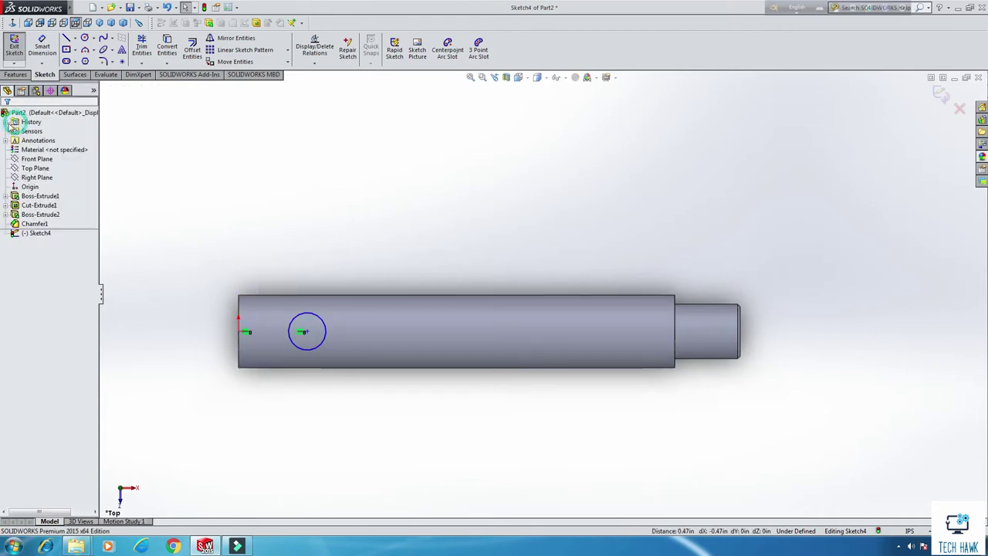
- Dimension the circle to 0.05 in diameter, exit the sketch, and start an Extruded Cut
left_click(41, 46)
left_click(298, 316)
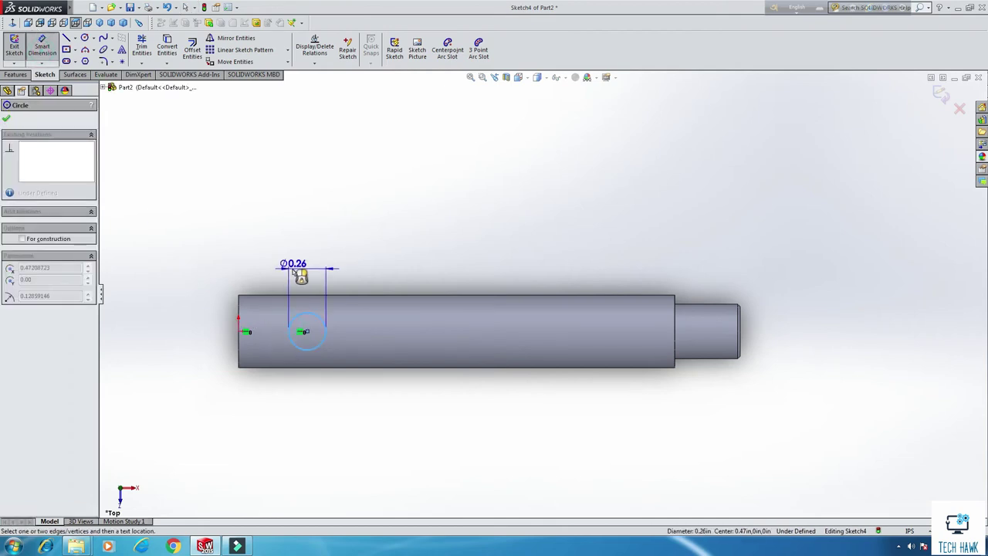
left_click(302, 270)
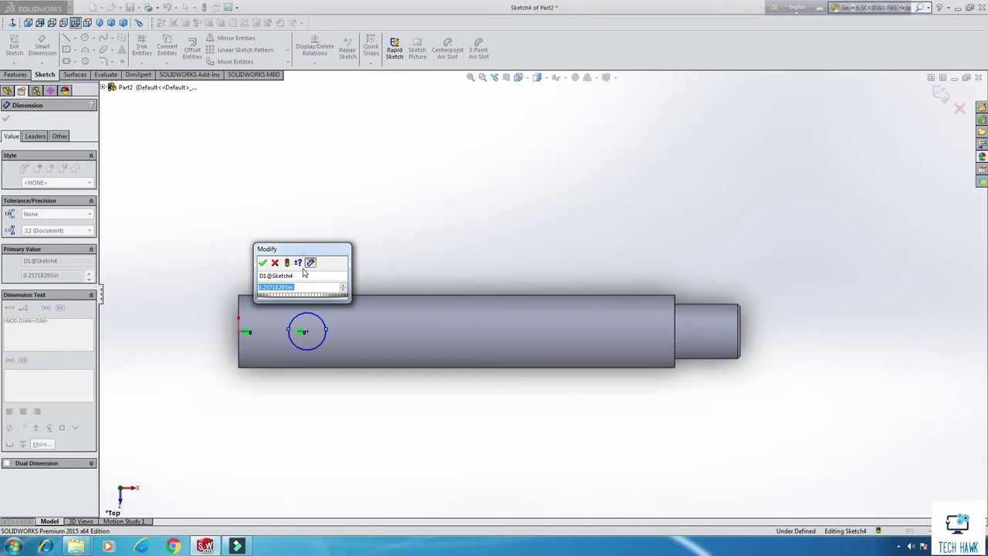
type("0")
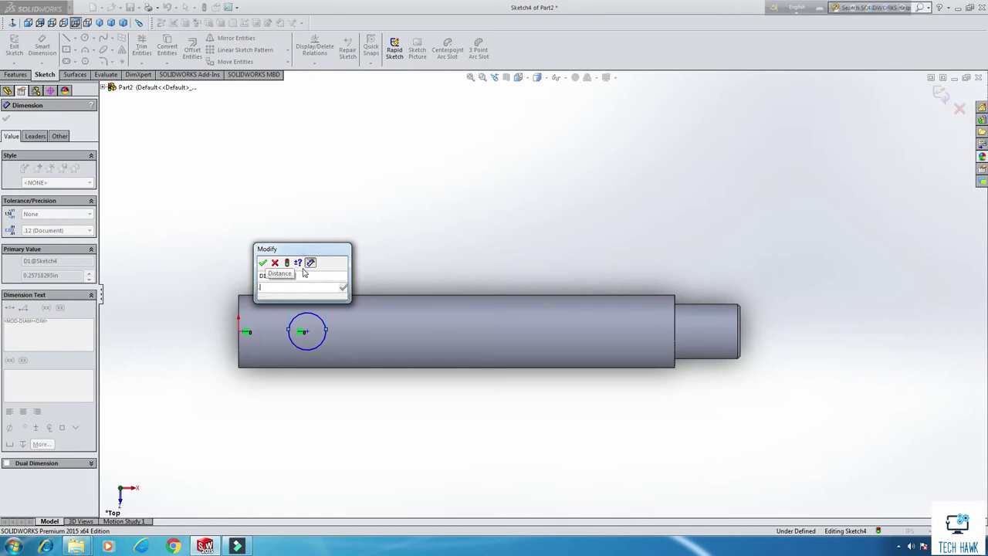
type(".05")
key("Return")
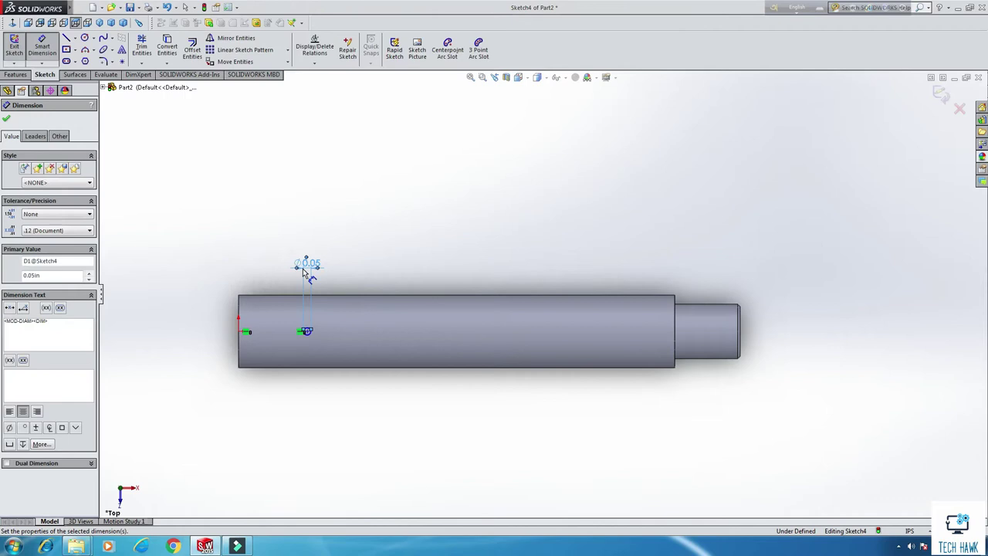
left_click(13, 46)
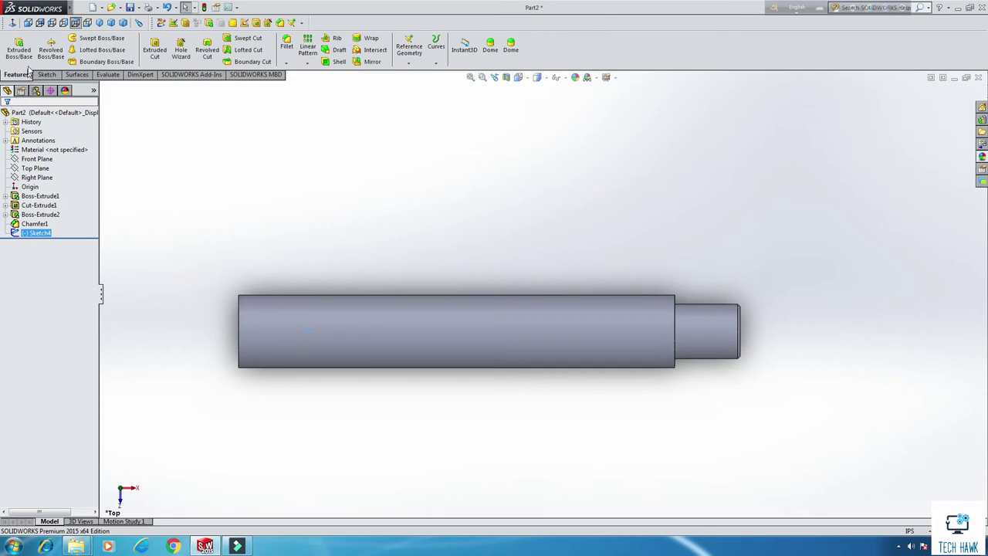
left_click(154, 48)
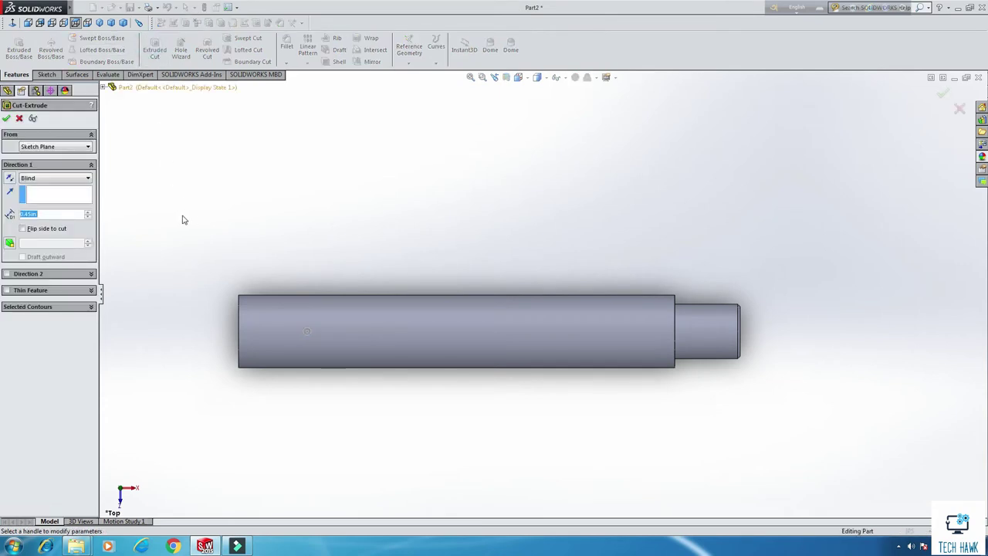
- Cut the small hole Through All and switch to the Dimetric view
left_click(61, 179)
left_click(61, 194)
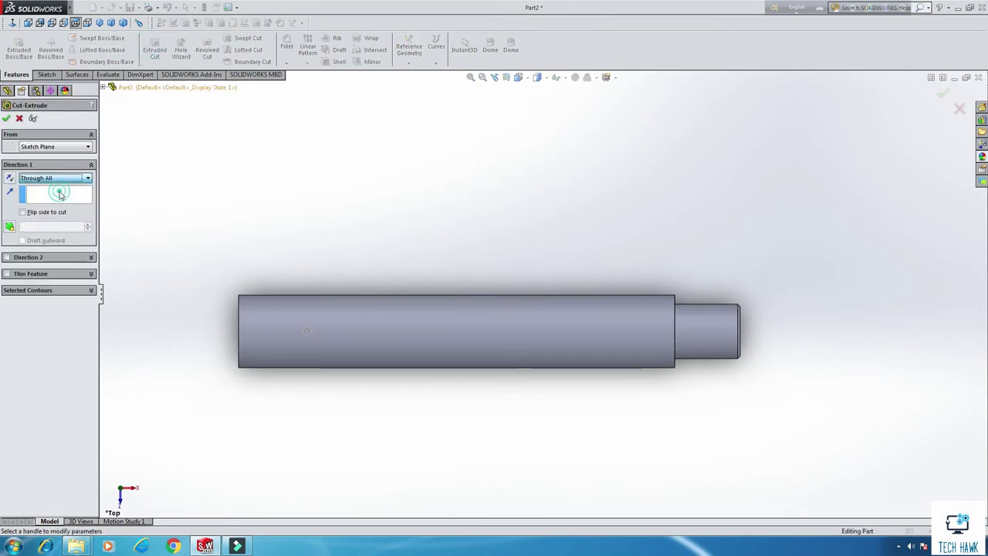
middle_click_drag(161, 221, 251, 264)
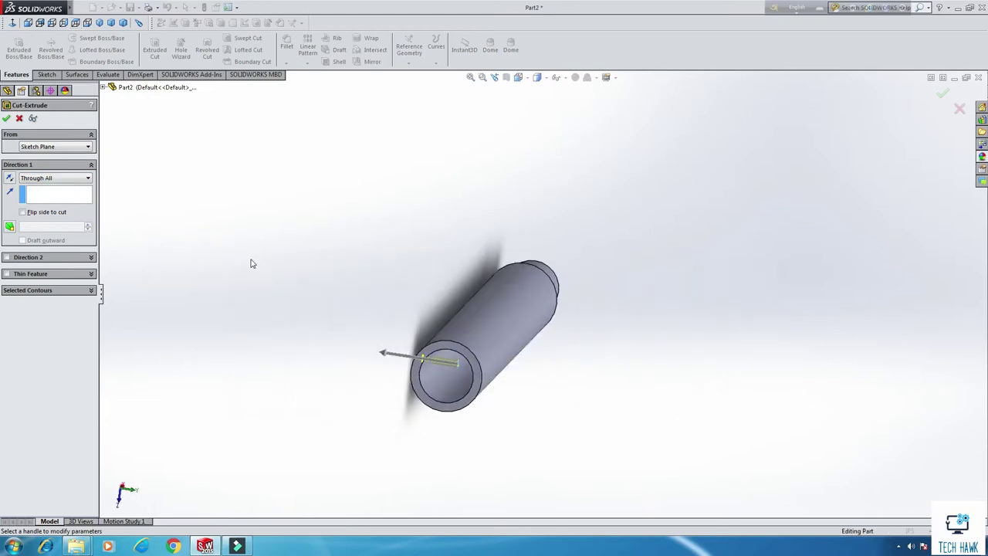
left_click(6, 118)
mouse_move(379, 348)
middle_mouse_down()
mouse_move(424, 326)
mouse_move(423, 390)
mouse_move(275, 419)
mouse_move(255, 386)
middle_mouse_up()
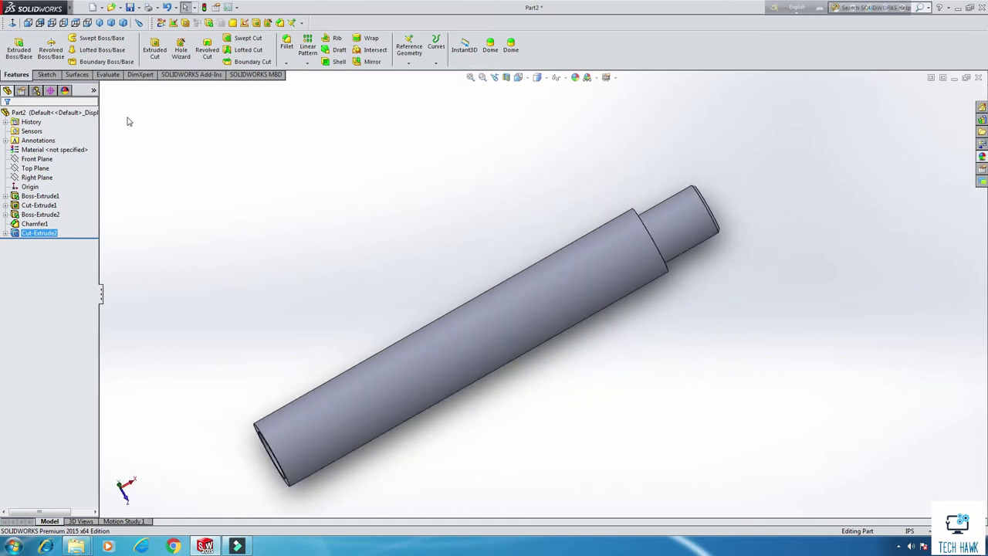
left_click(124, 24)
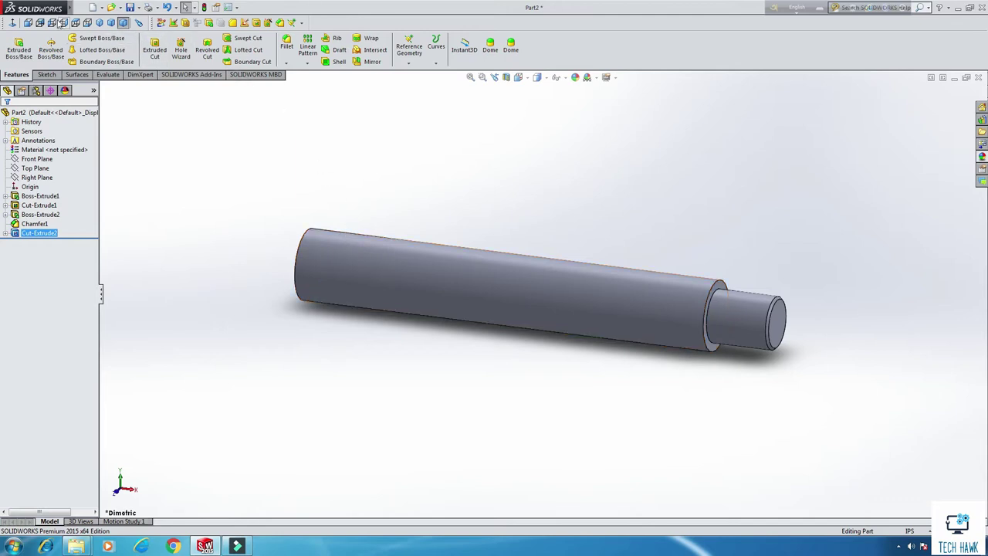
- Save the part as '2 Pedestal Housing' and close it
left_click(120, 7)
mouse_move(81, 8)
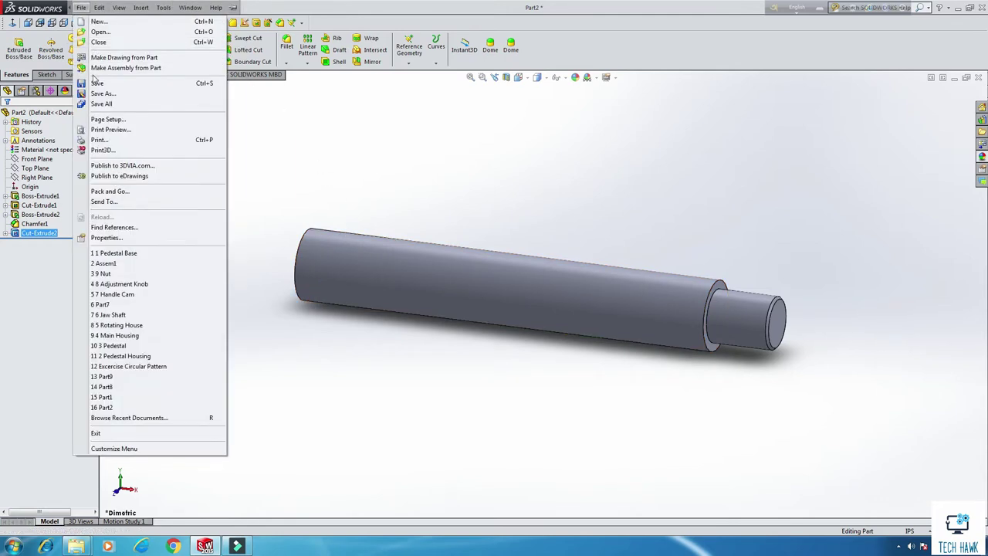
left_click(93, 85)
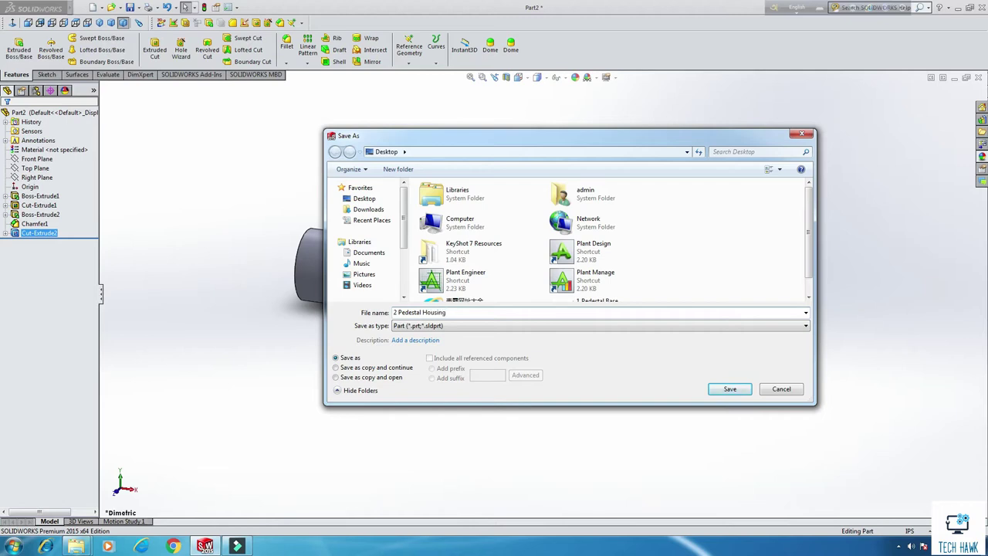
left_click(725, 389)
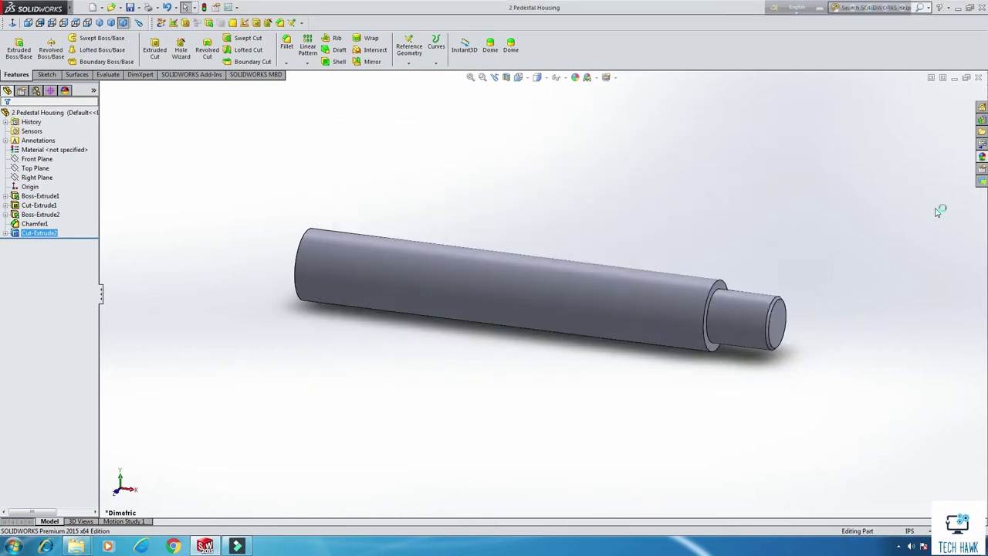
left_click(978, 79)
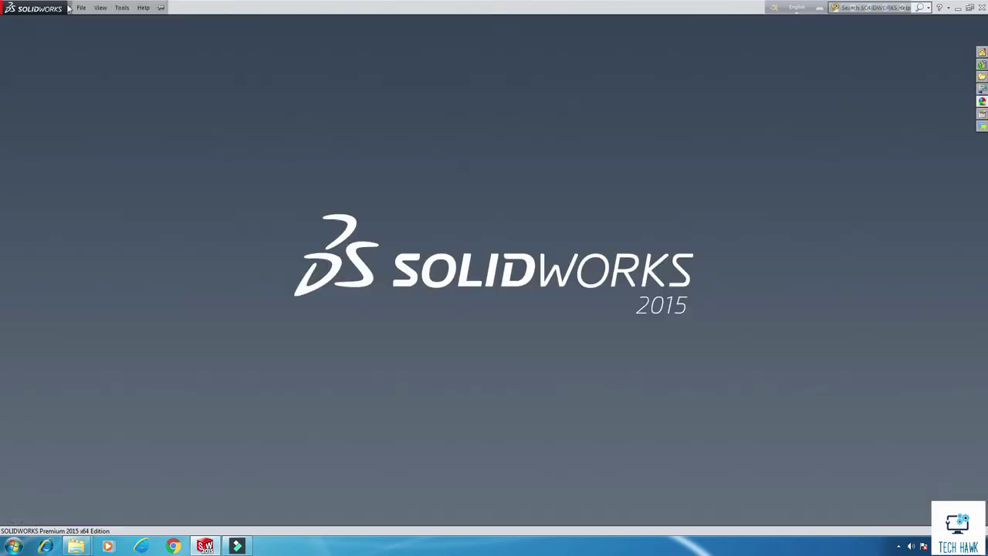
- Create another new part and start a sketch on the Right Plane
left_click(81, 8)
left_click(98, 22)
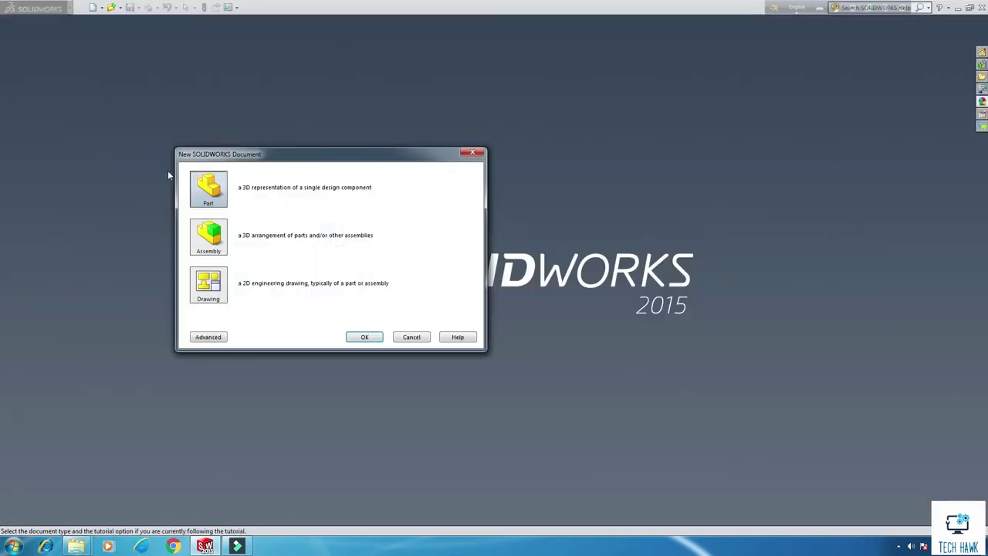
double_click(208, 190)
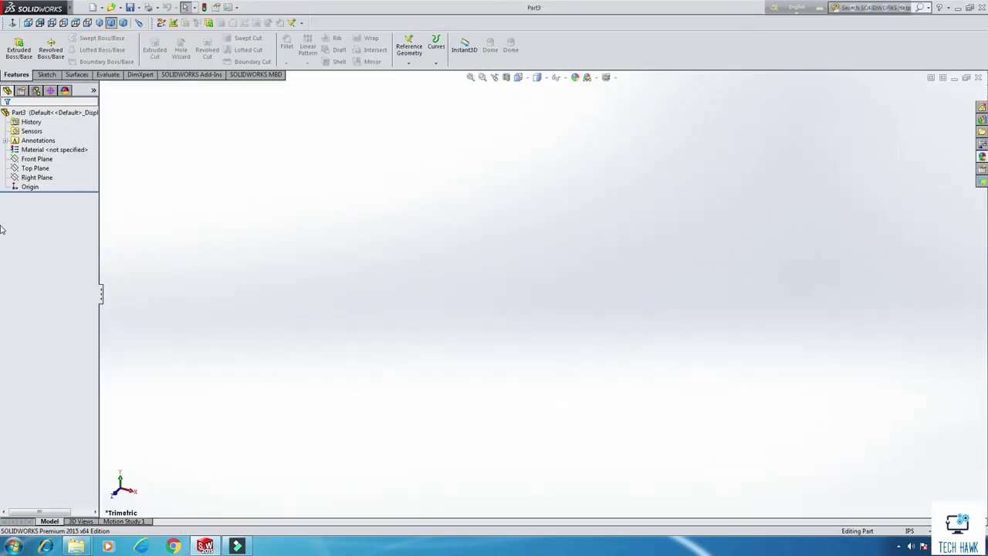
right_click(37, 177)
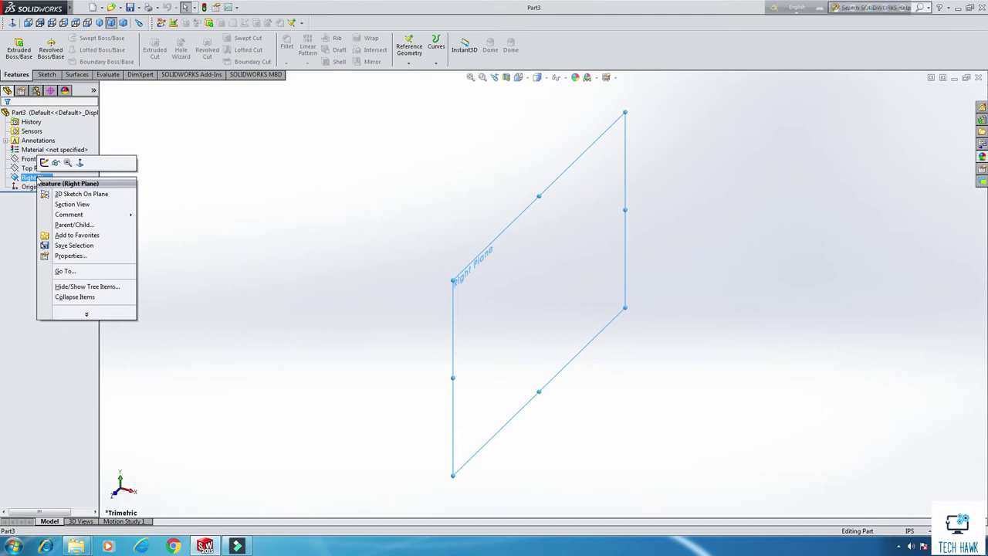
left_click(44, 162)
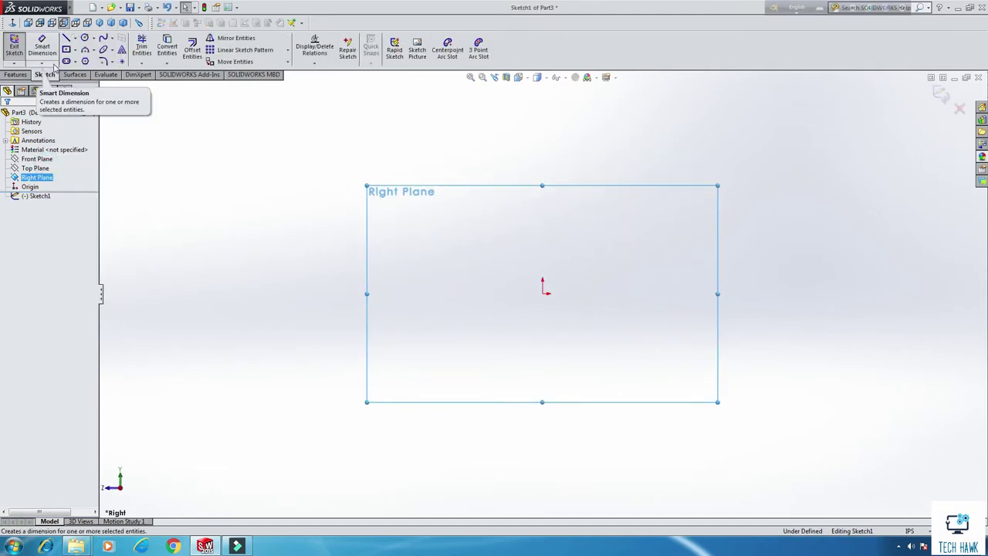
- Draw an origin-centred circle, dimension its diameter to about 0.37 in, and exit the sketch
left_click(85, 38)
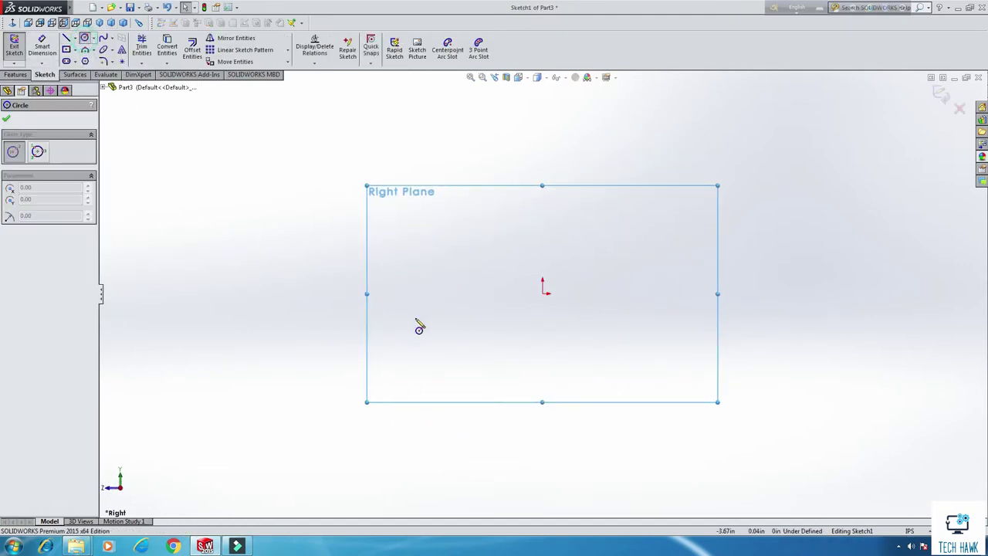
left_click(543, 291)
left_click(587, 328)
right_click(615, 210)
left_click(620, 211)
left_click(40, 47)
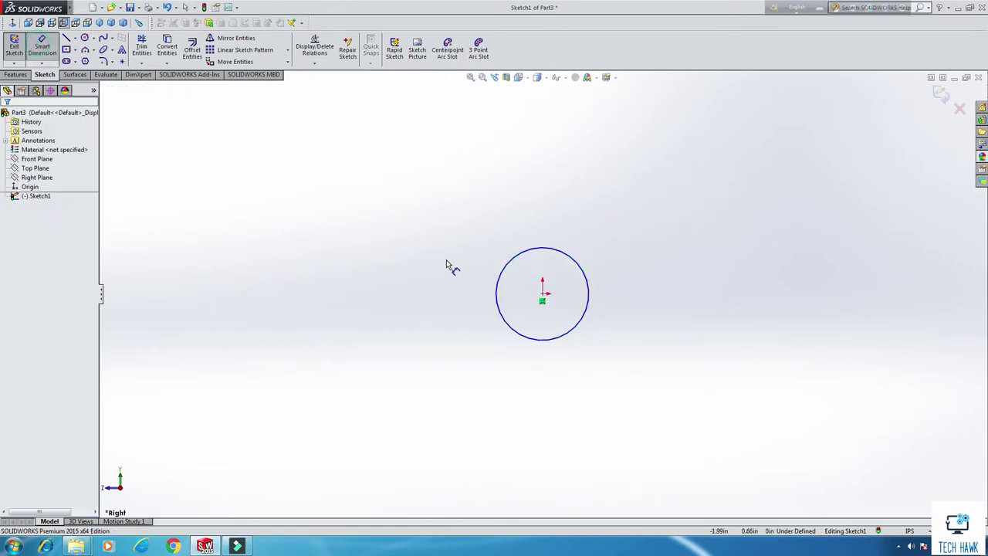
left_click(498, 300)
left_click(469, 305)
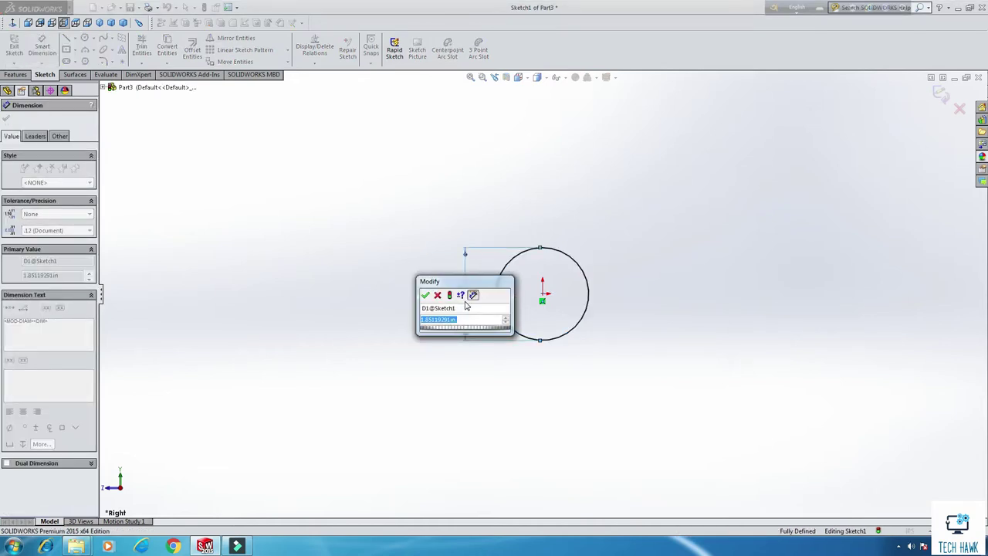
type(".398")
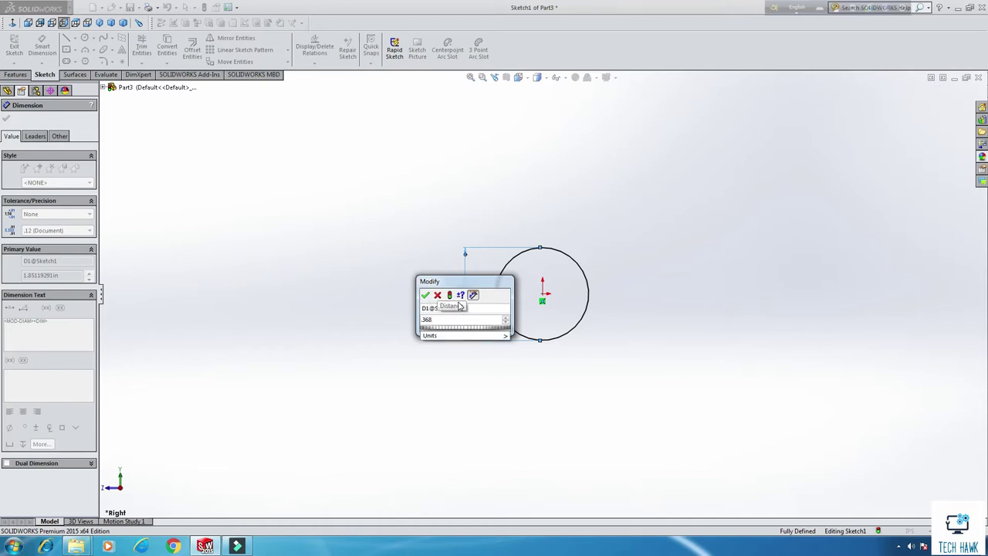
key("Return")
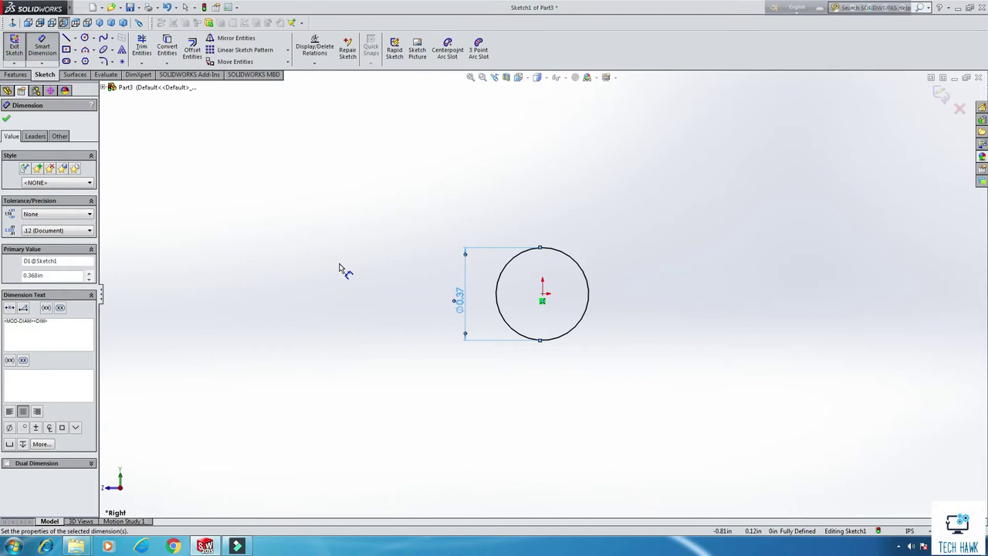
left_click(14, 47)
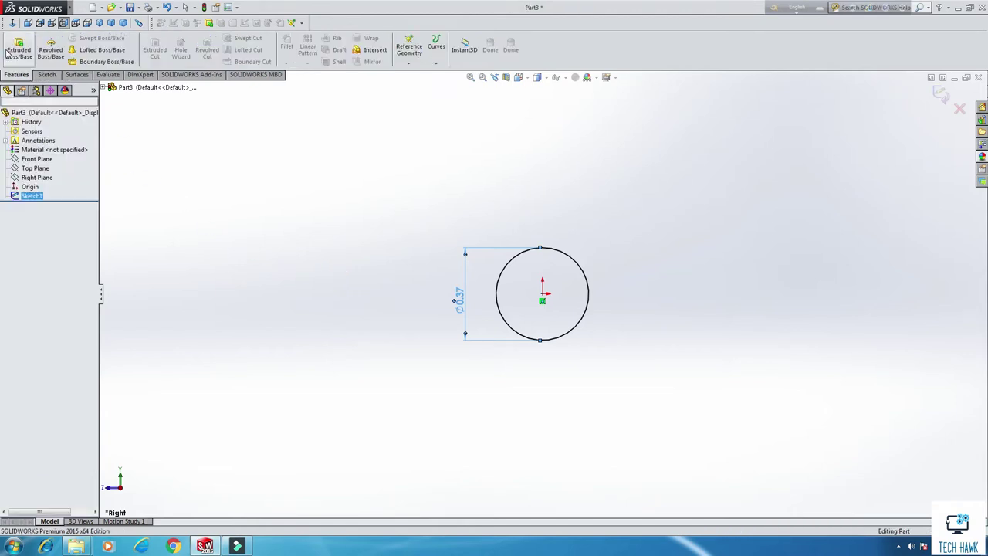
- Extrude the circle 5 in into a solid rod
left_click(28, 61)
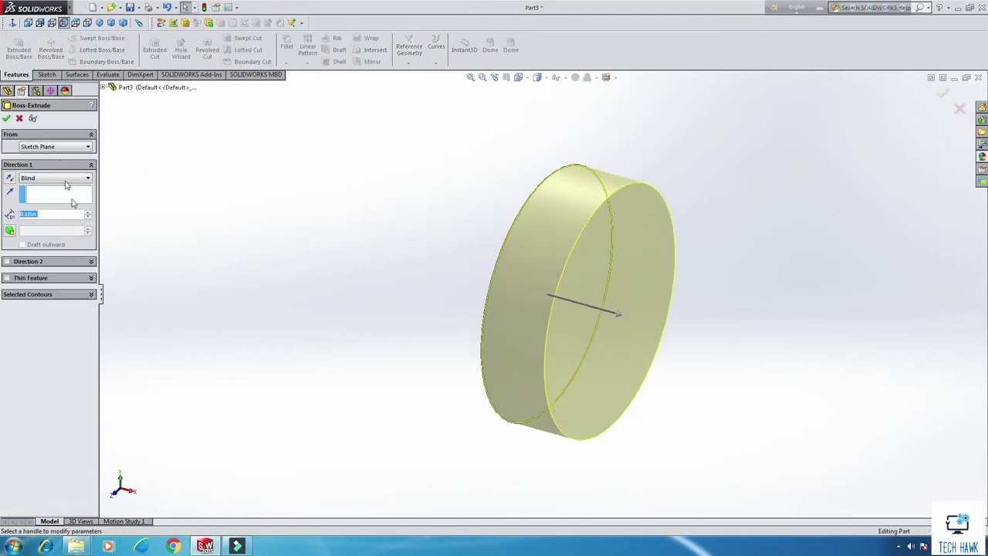
type("5")
key("Return")
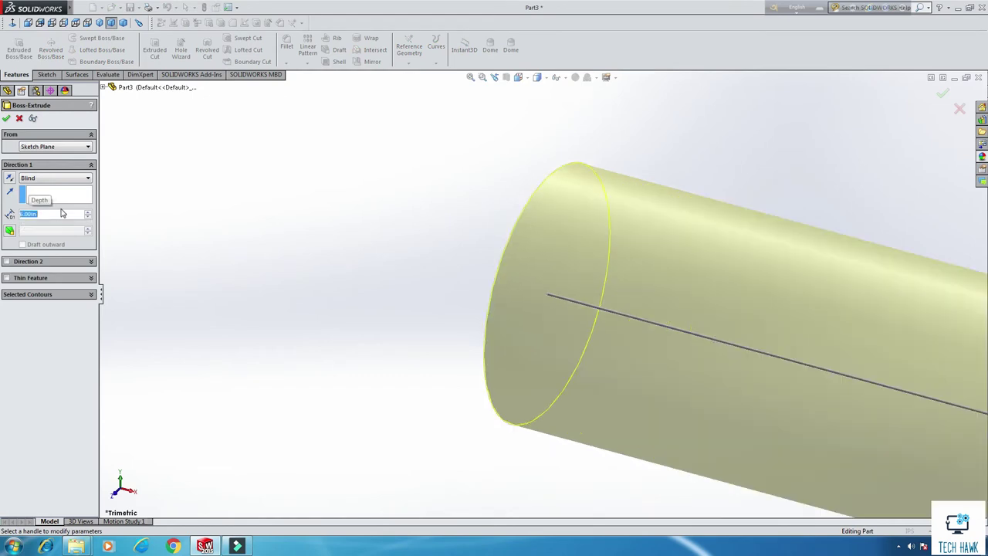
left_click(6, 118)
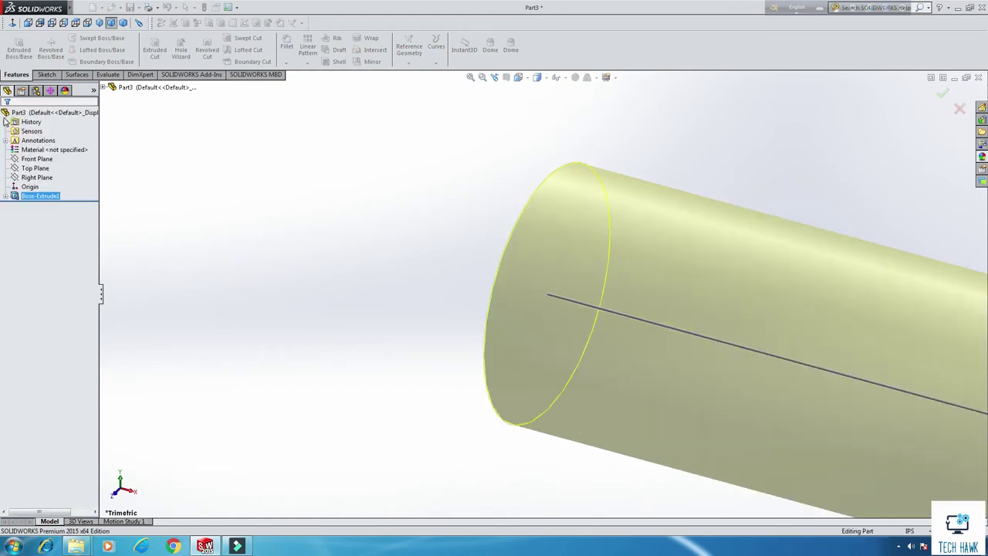
scroll(525, 372, "up", 5)
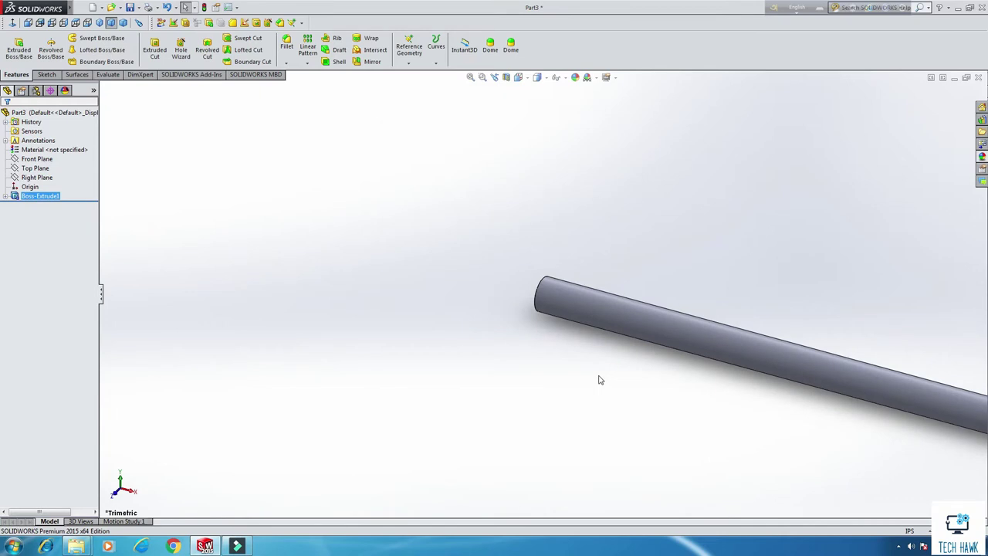
scroll(818, 301, "down", 4)
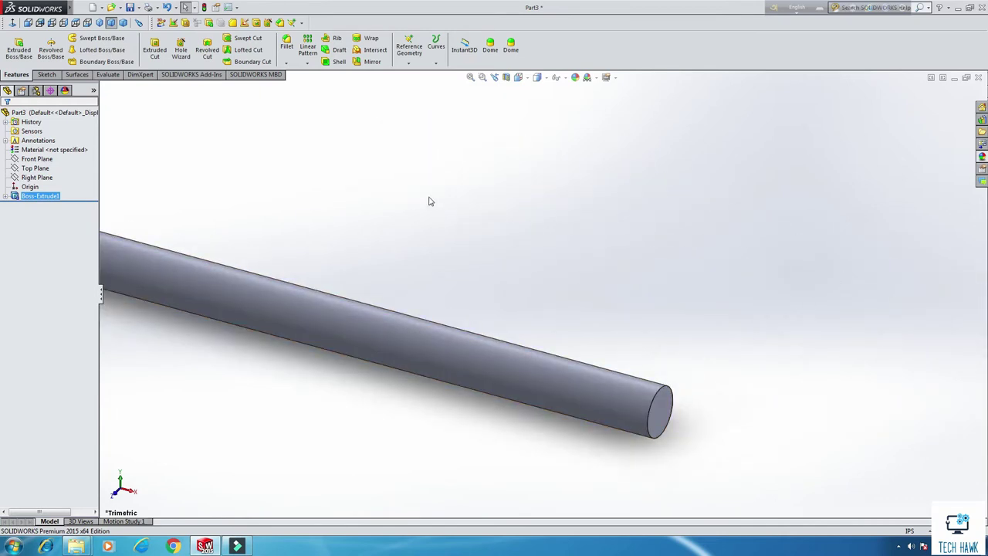
- Round the rod's end edge with a 0.125 in fillet
left_click(286, 45)
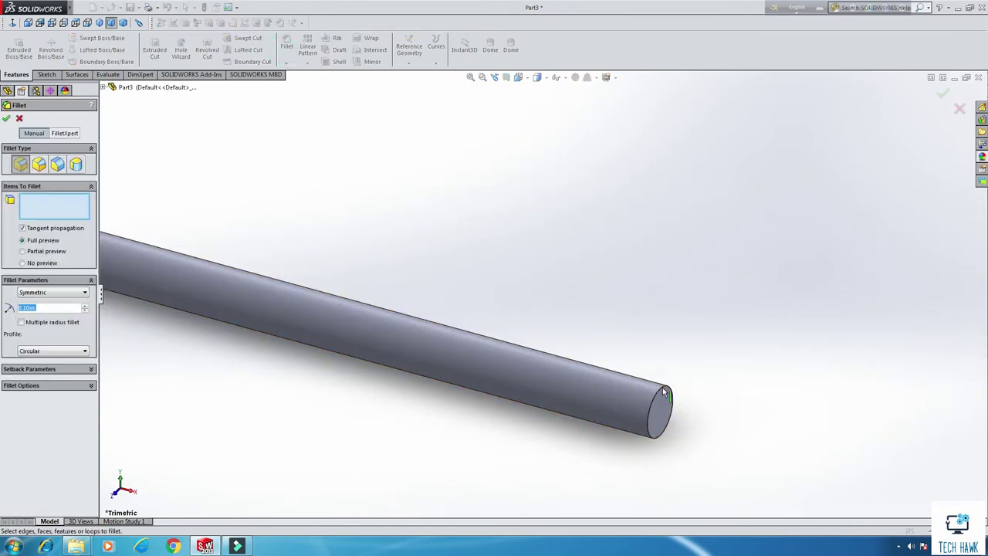
left_click(663, 391)
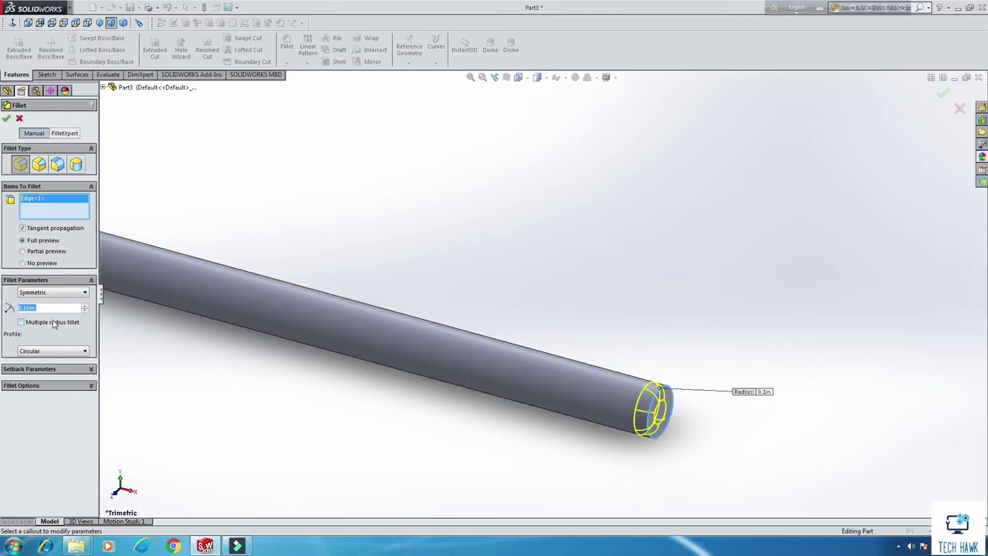
type("0.125")
key("Return")
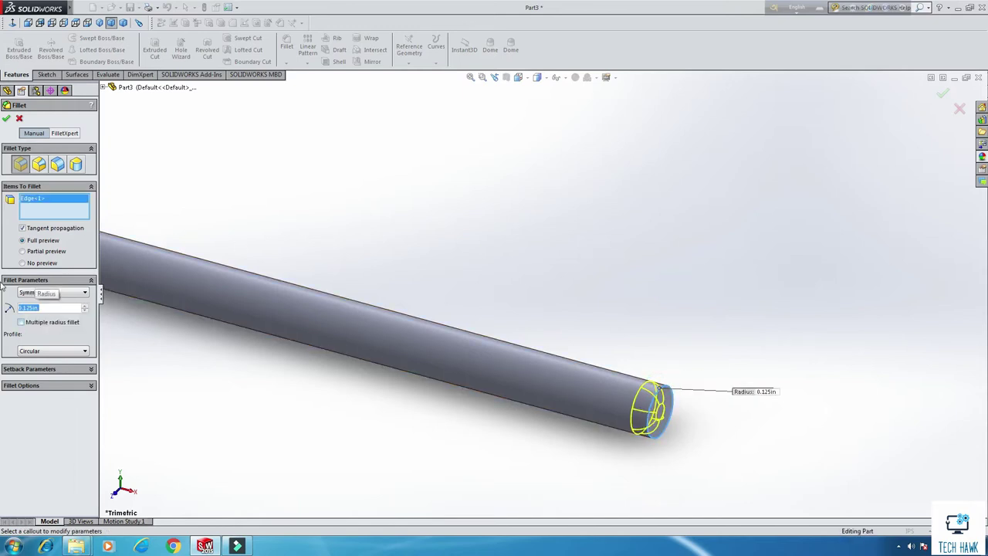
left_click(7, 119)
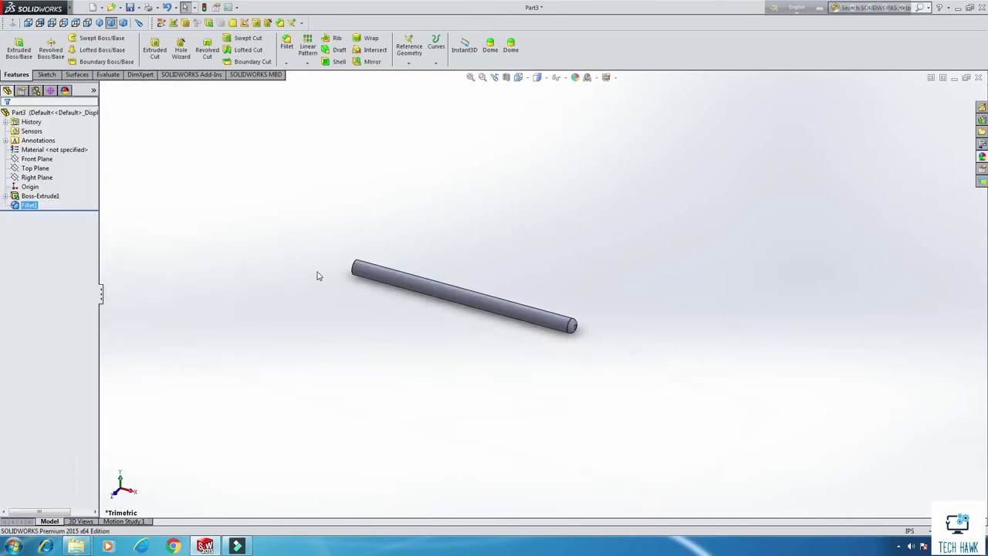
scroll(317, 276, "down", 2)
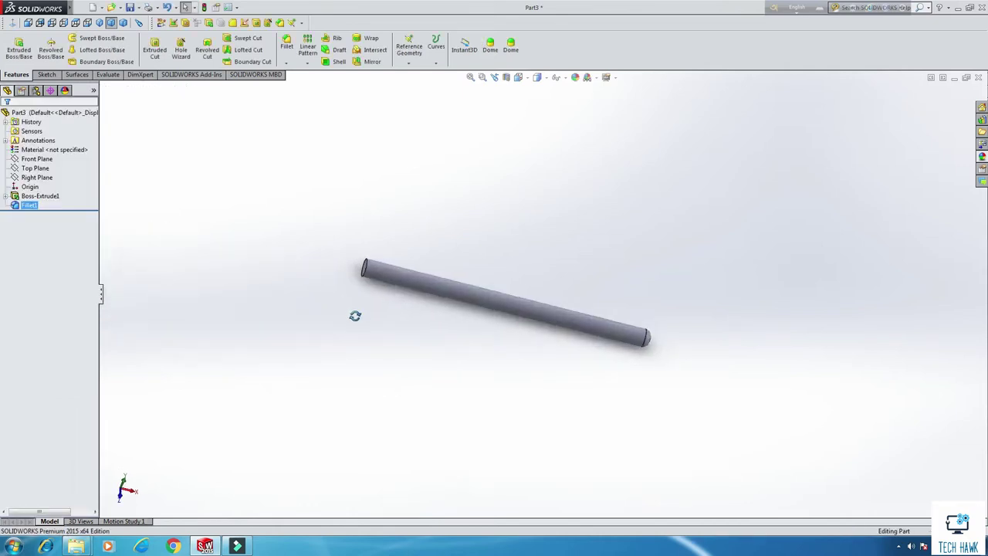
- Start a sketch on the Top Plane and draw a center rectangle at the rod's left end
right_click(35, 168)
left_click(33, 156)
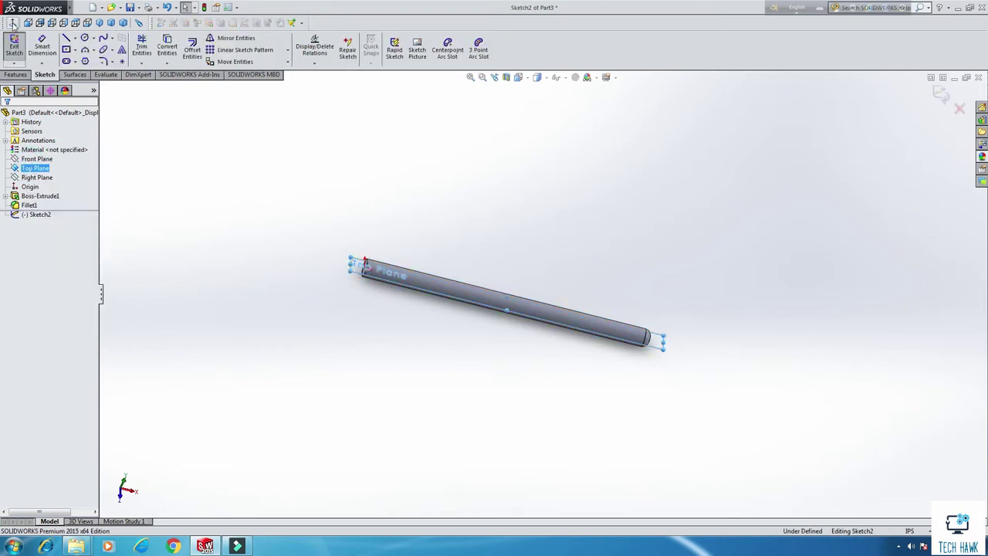
scroll(338, 289, "down", 4)
scroll(339, 289, "down", 2)
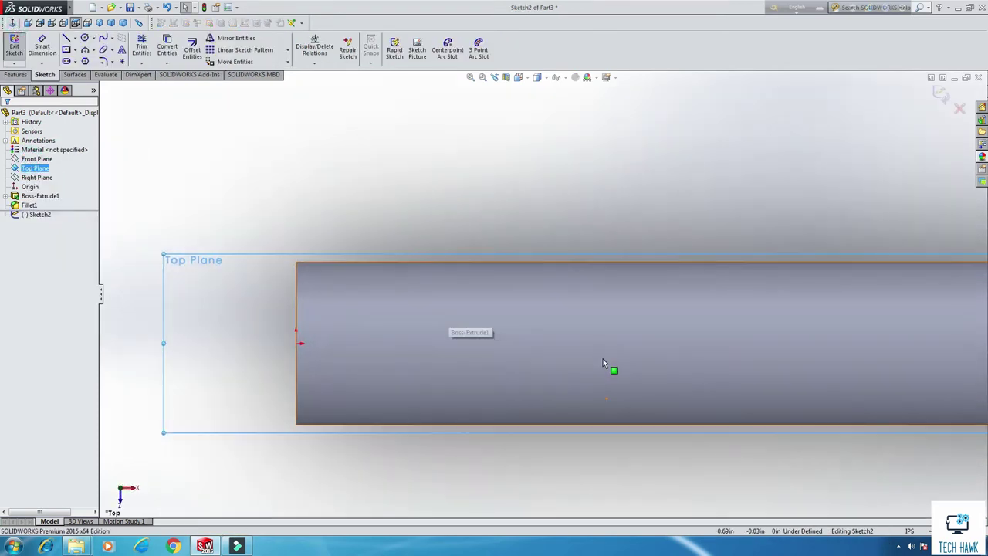
scroll(603, 359, "down", 2)
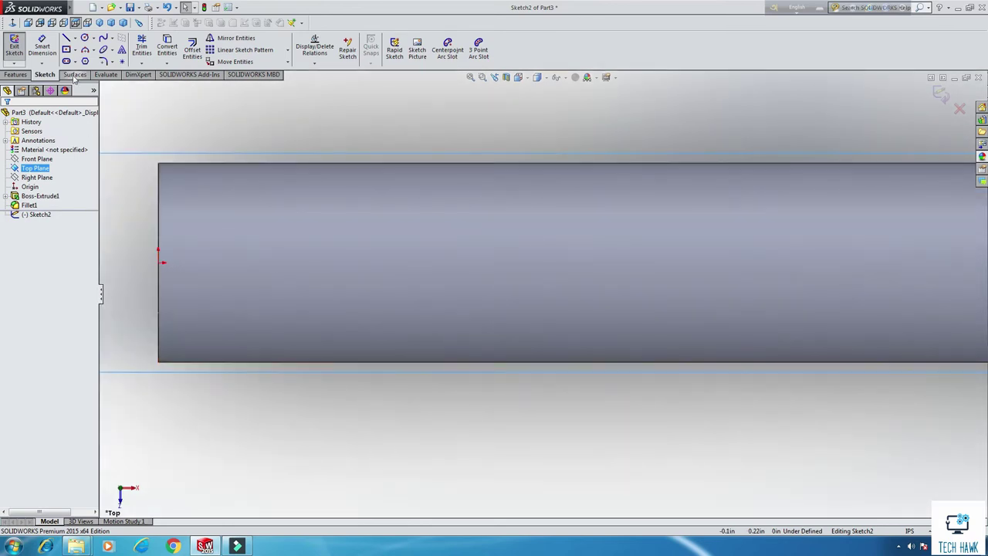
left_click(67, 50)
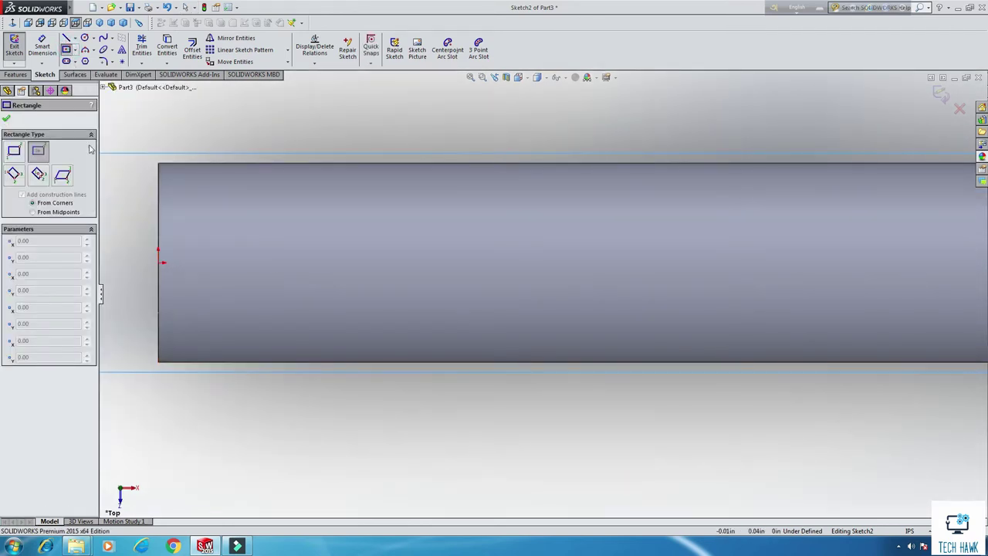
left_click(159, 262)
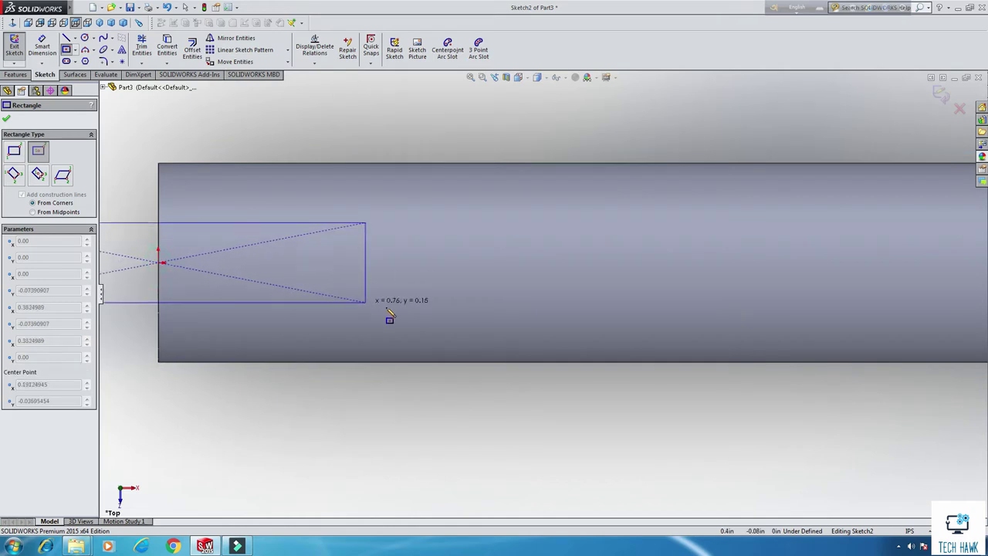
left_click(429, 304)
scroll(542, 294, "up", 3)
right_click(435, 177)
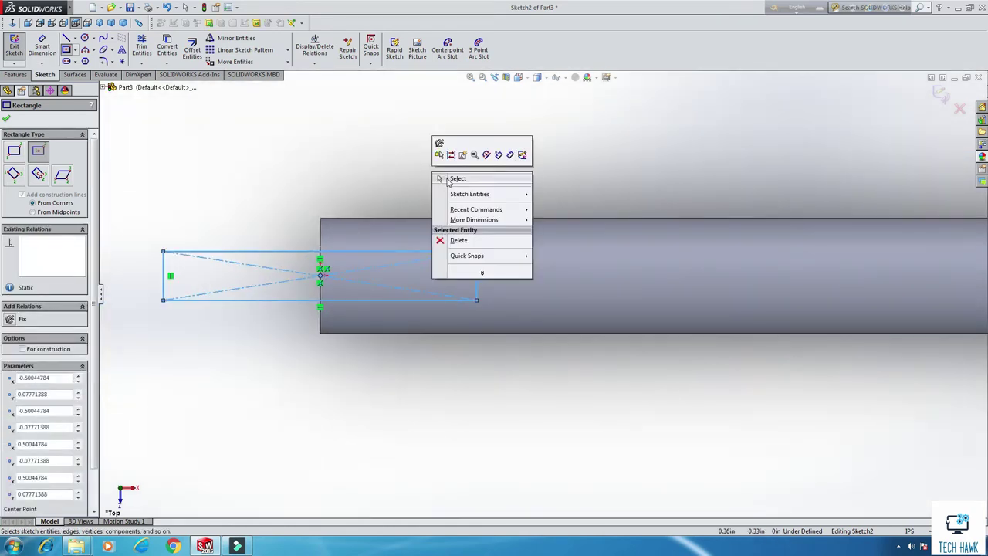
left_click(446, 178)
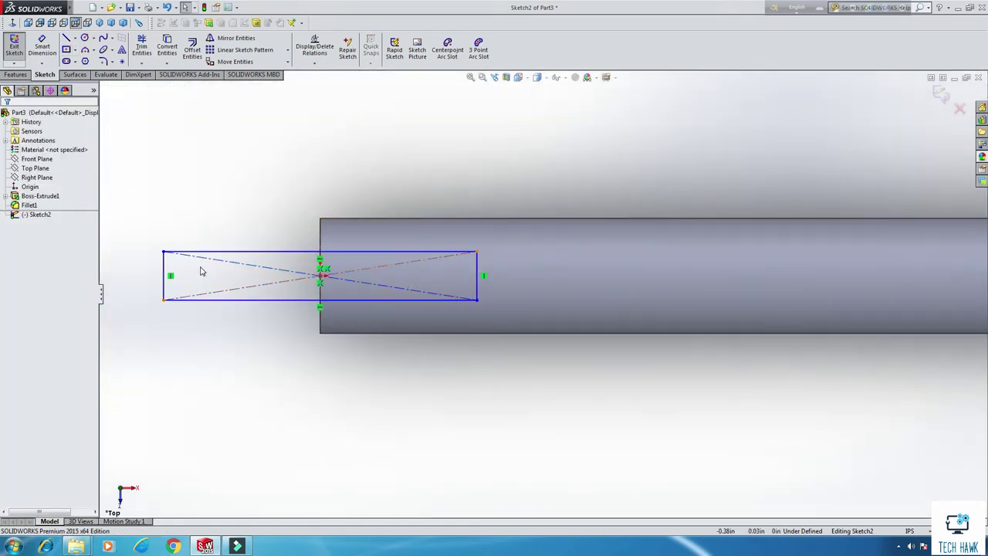
- Dimension the rectangle: 0.25 in height and 0.75 in from center to right edge
left_click(42, 47)
left_click(165, 279)
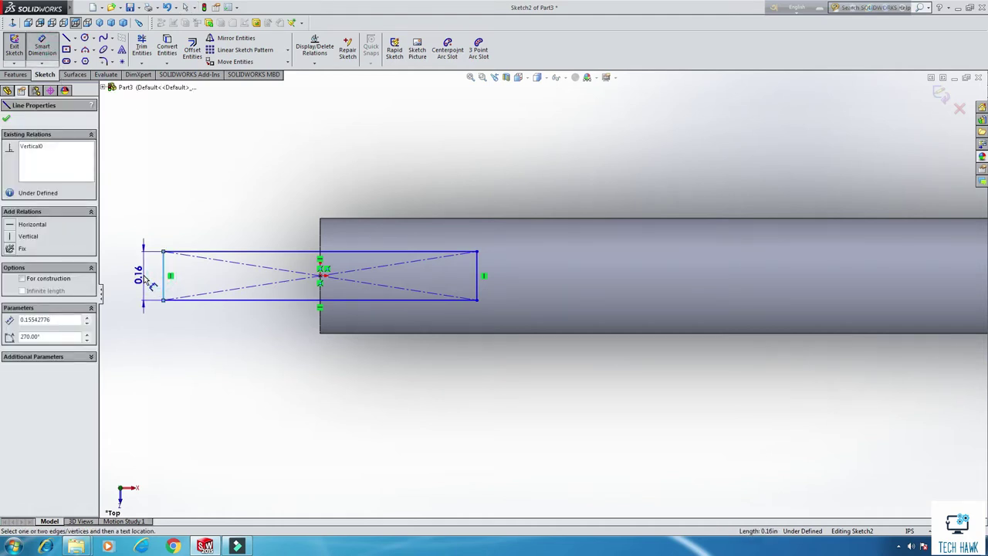
left_click(143, 280)
type("0.25")
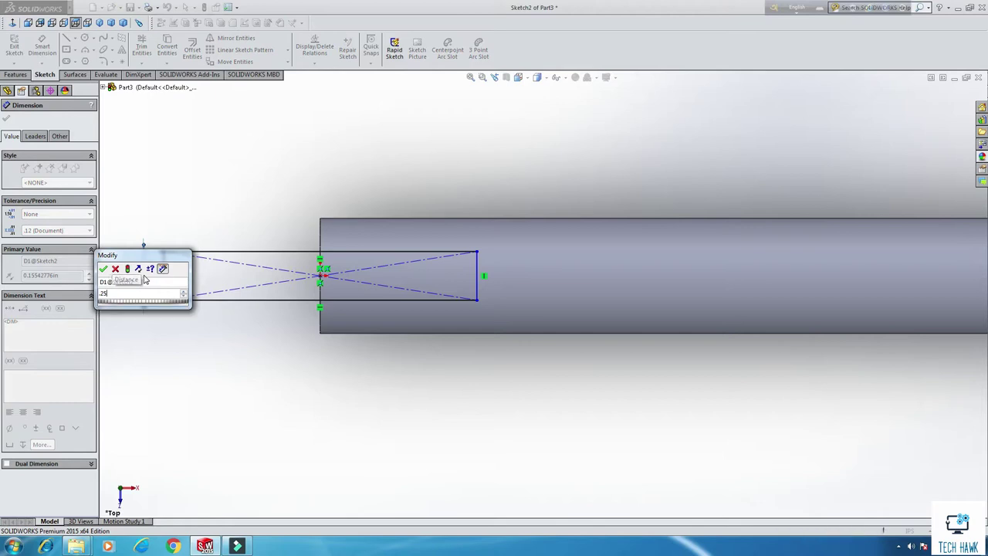
key("Return")
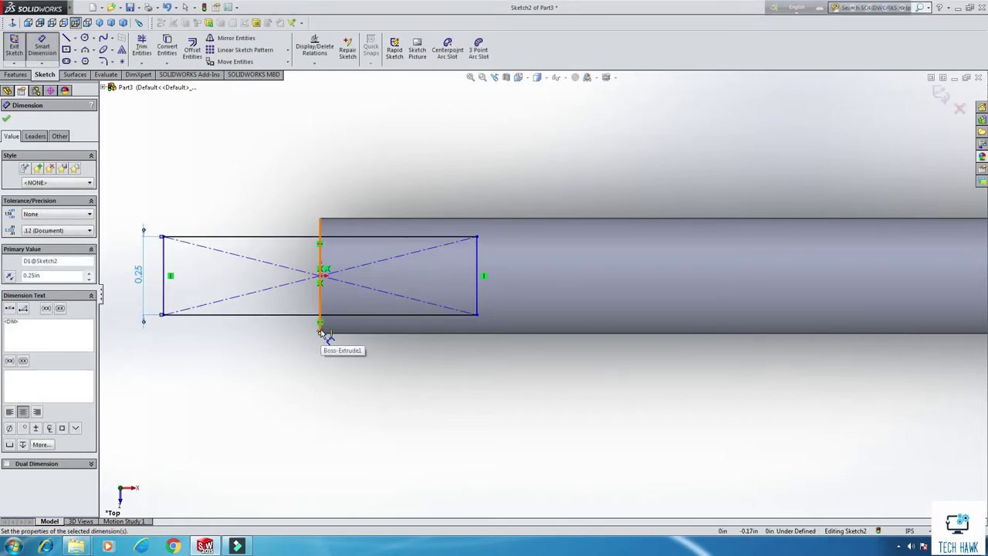
left_click(321, 276)
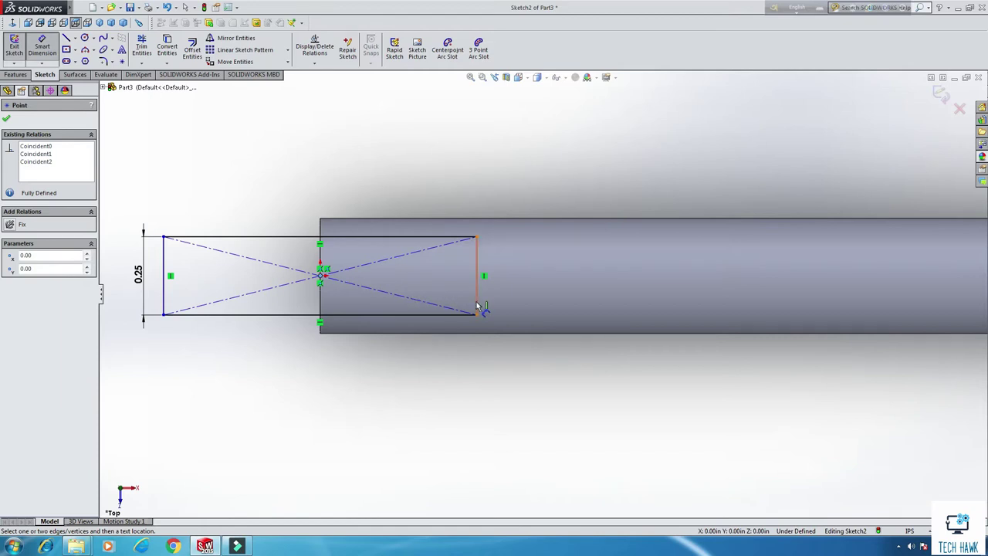
left_click(477, 284)
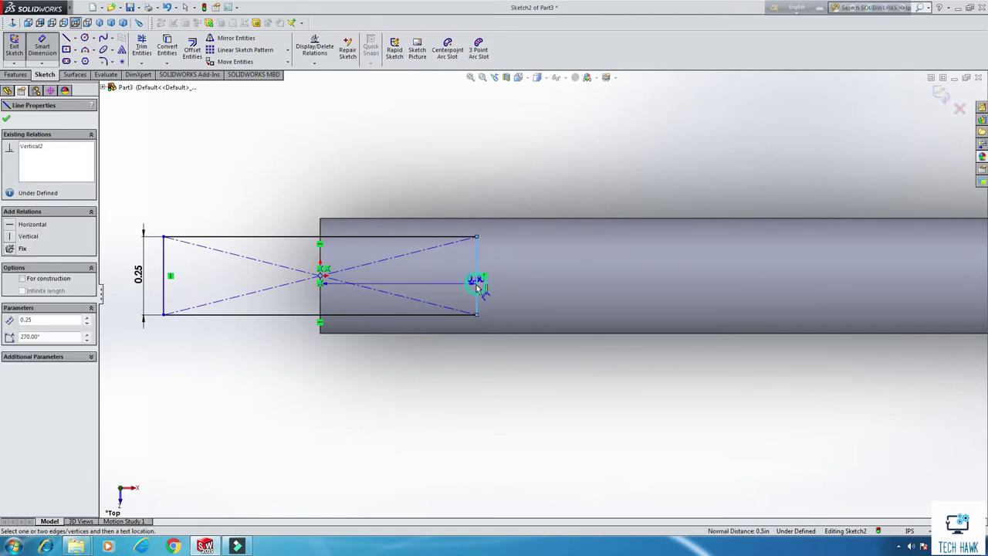
left_click(423, 396)
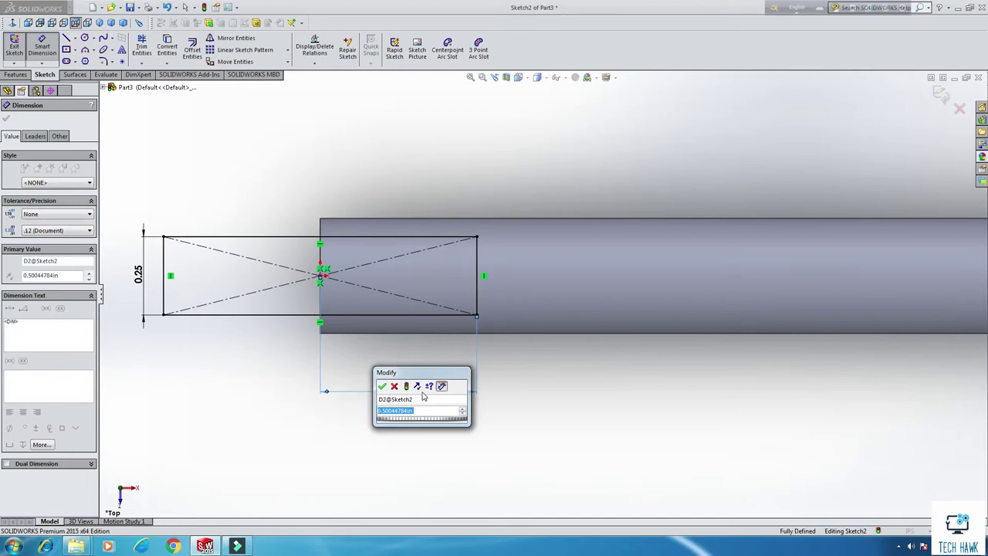
type("0.75")
key("Return")
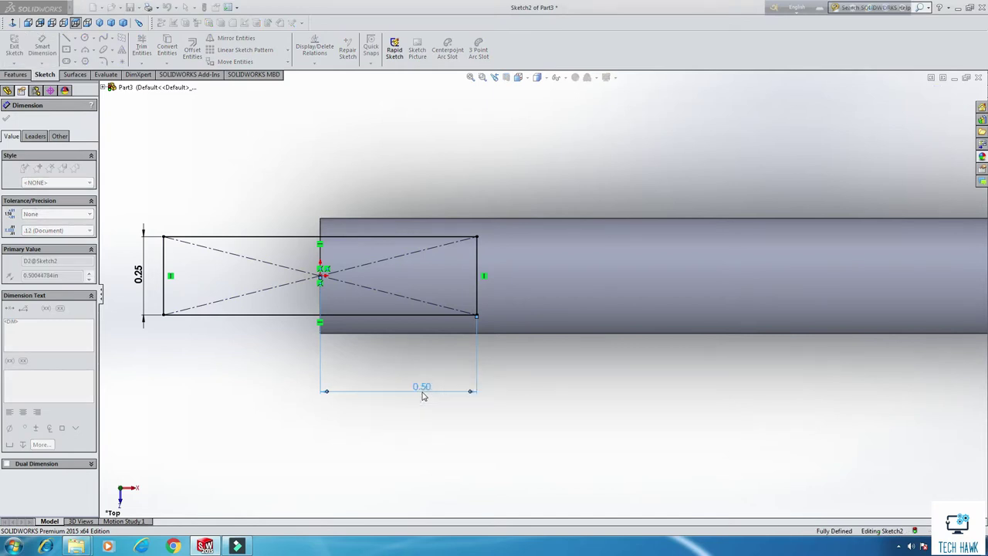
key("z")
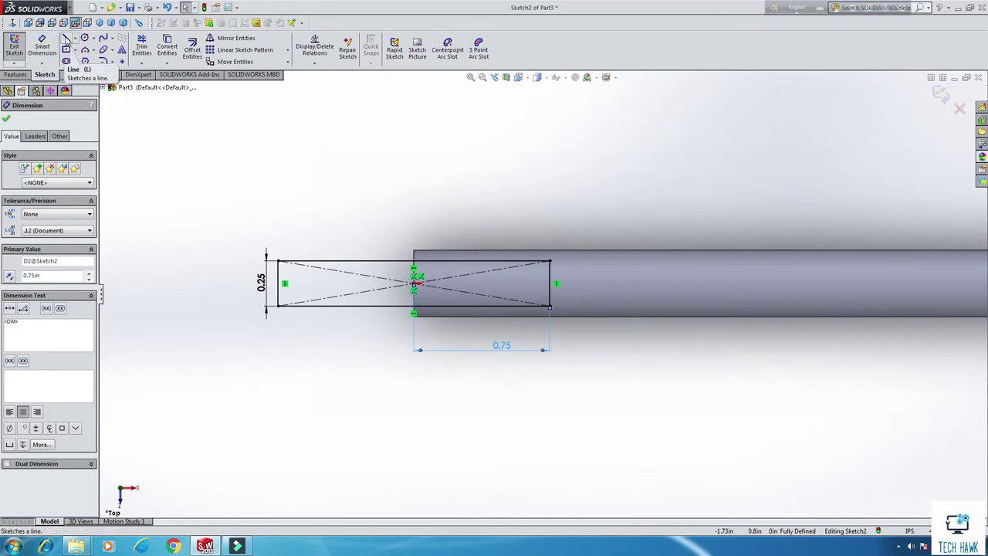
- Draw a larger closed line outline around the rectangle, starting from its top-right corner
left_click(66, 39)
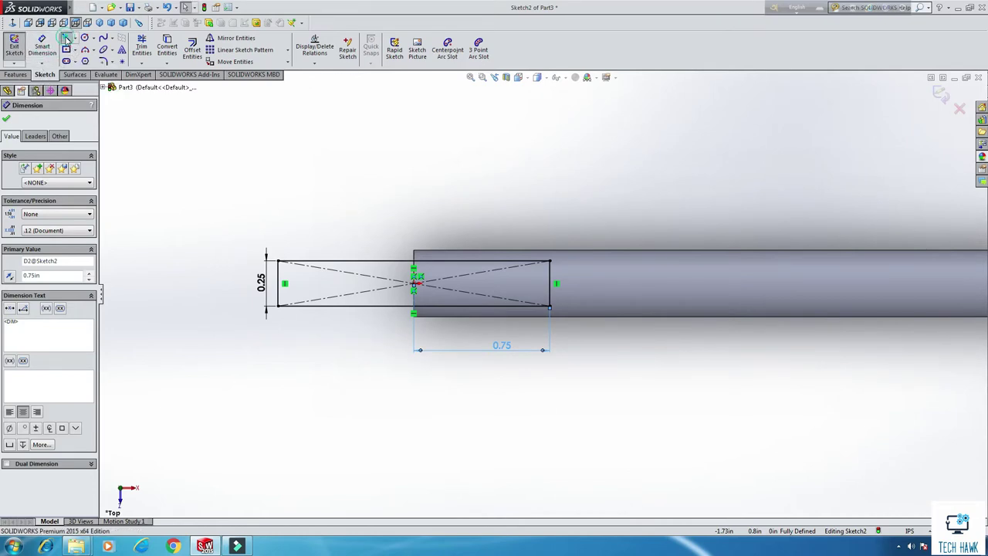
left_click(549, 263)
left_click(549, 205)
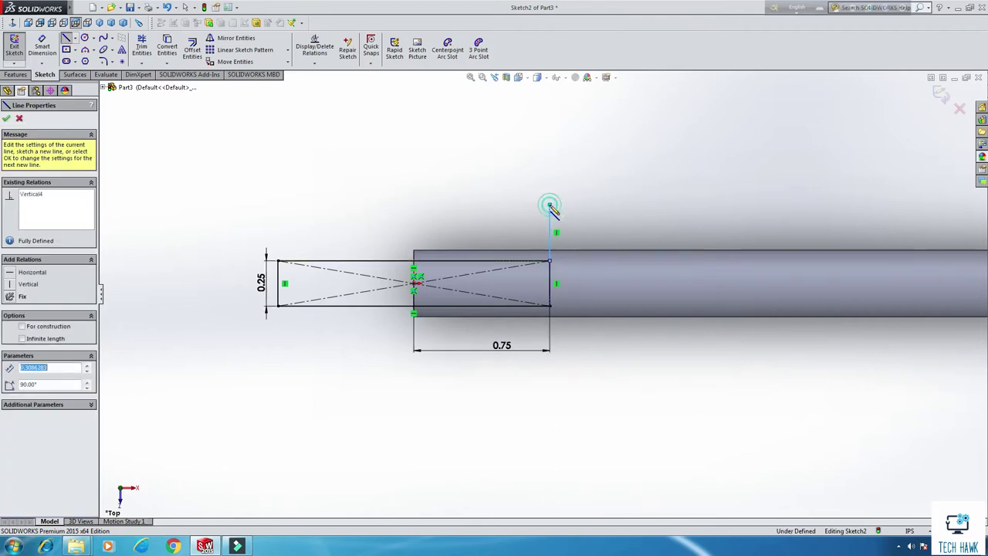
left_click(191, 205)
left_click(192, 375)
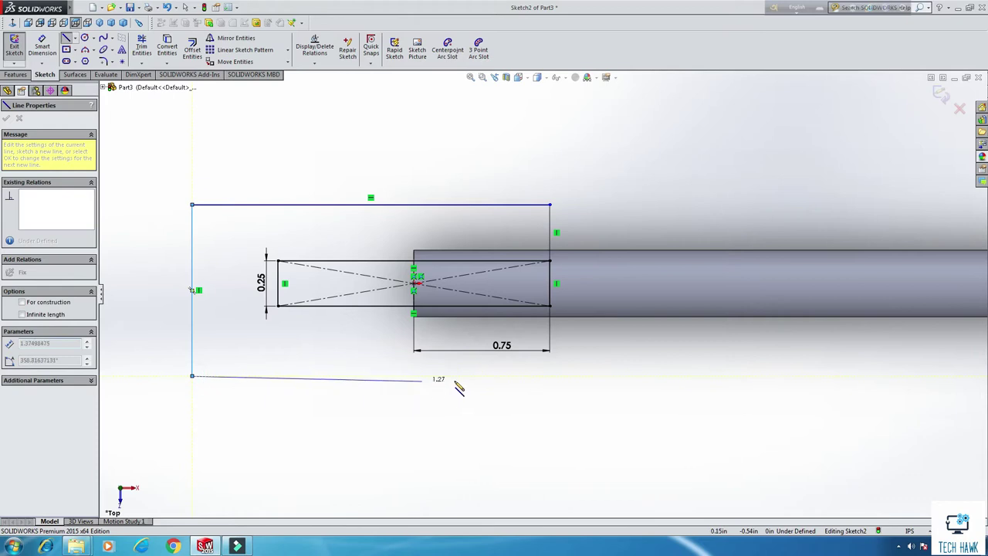
left_click(549, 373)
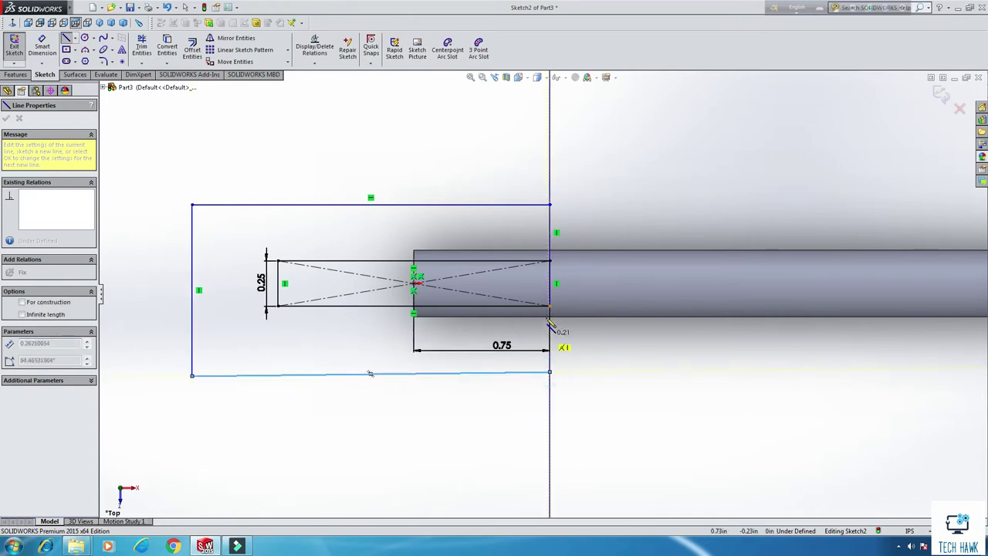
left_click(550, 306)
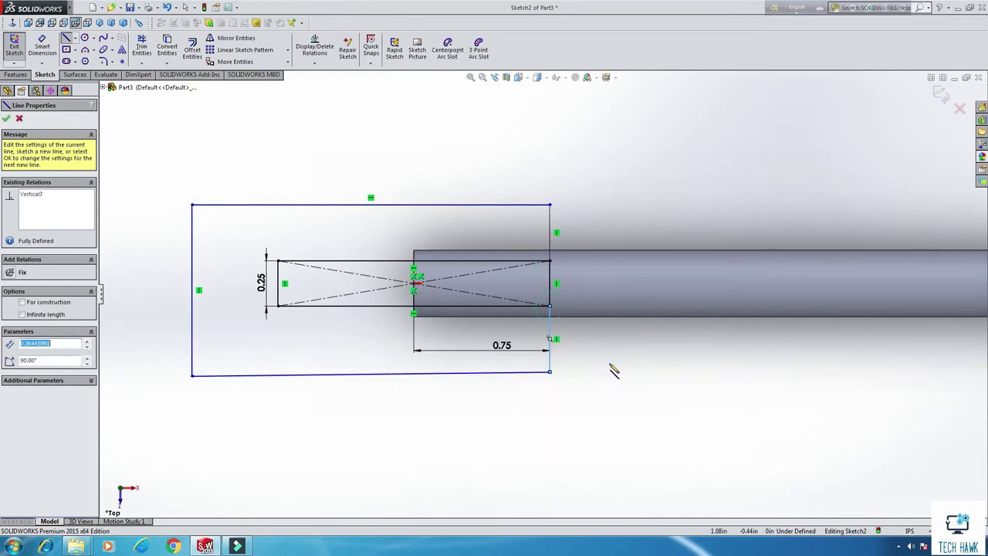
right_click(612, 369)
left_click(635, 371)
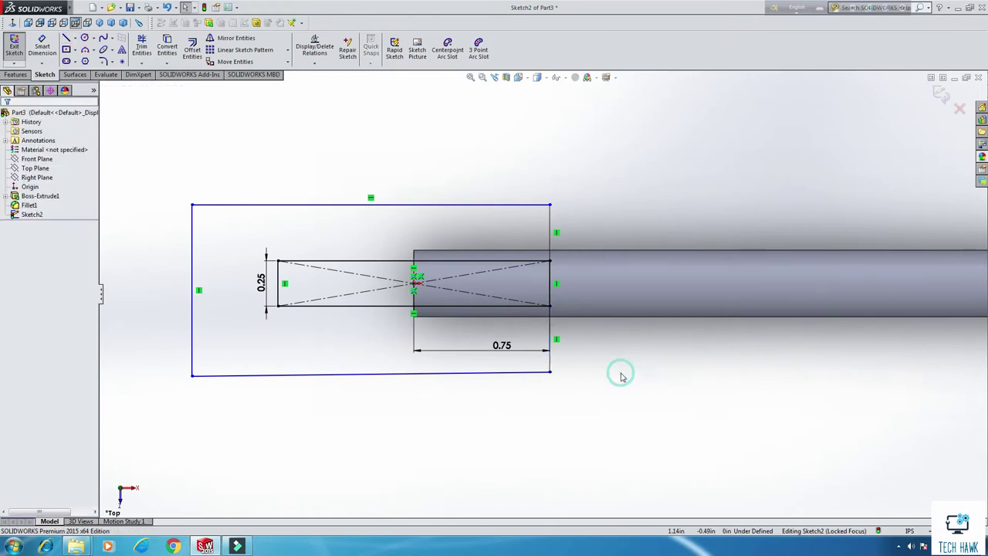
- Trim away the extra right edge segment and exit the sketch
left_click(142, 48)
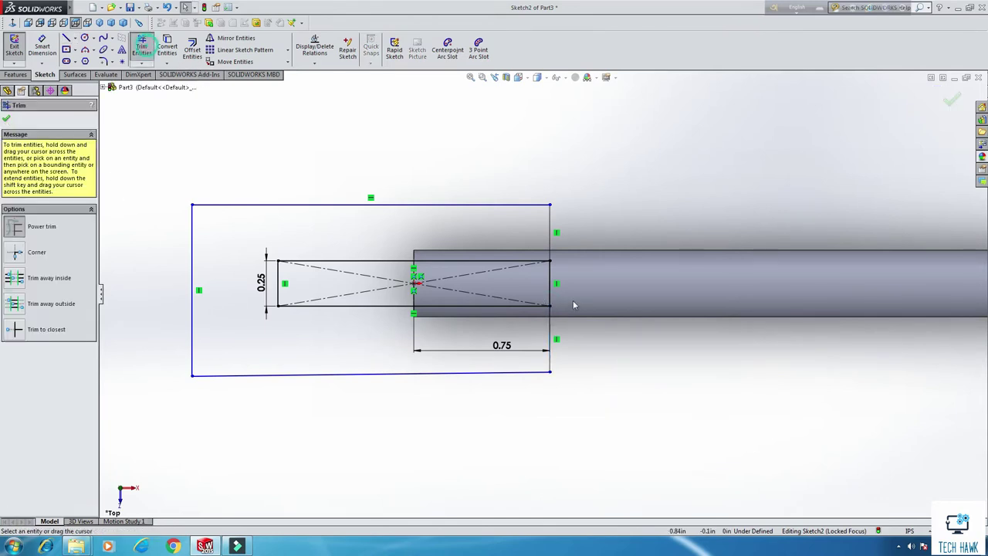
left_click_drag(568, 287, 543, 294)
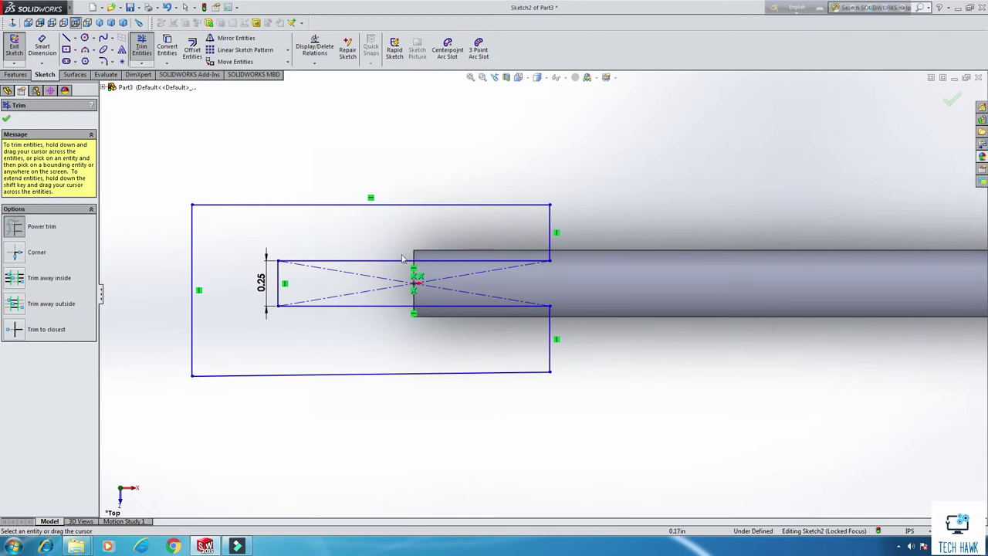
left_click(14, 47)
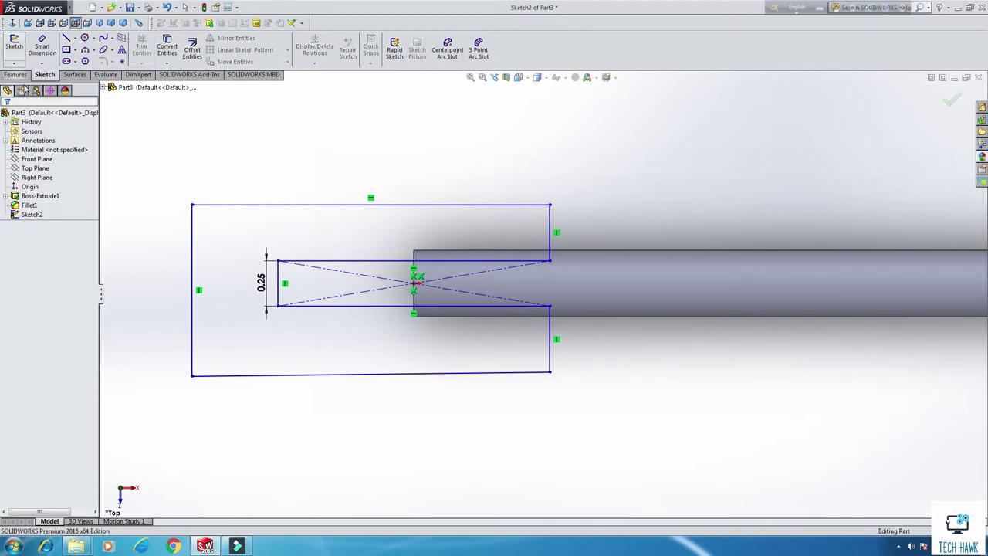
- Cut the profile Through All - Both directions, flattening the rod's end into a tab
left_click(156, 56)
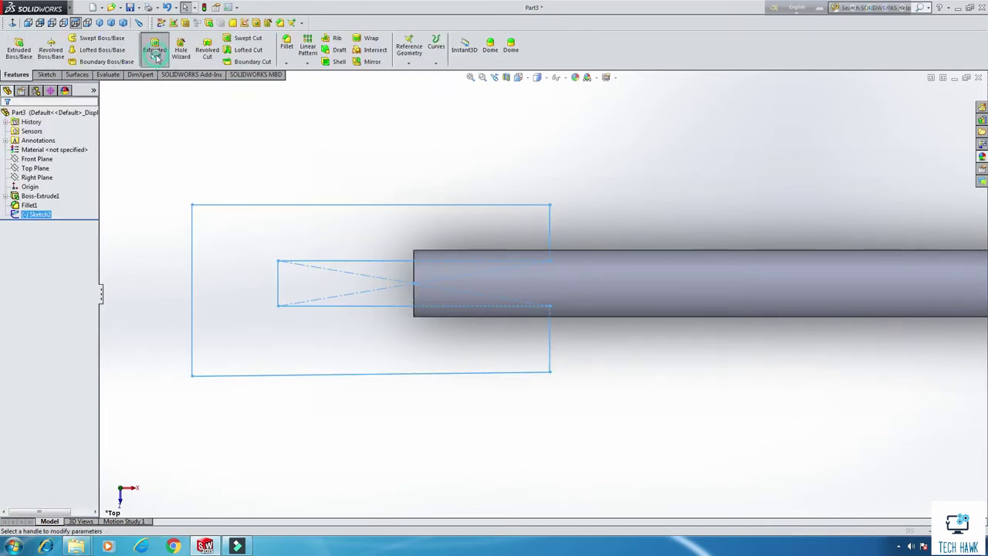
left_click(66, 180)
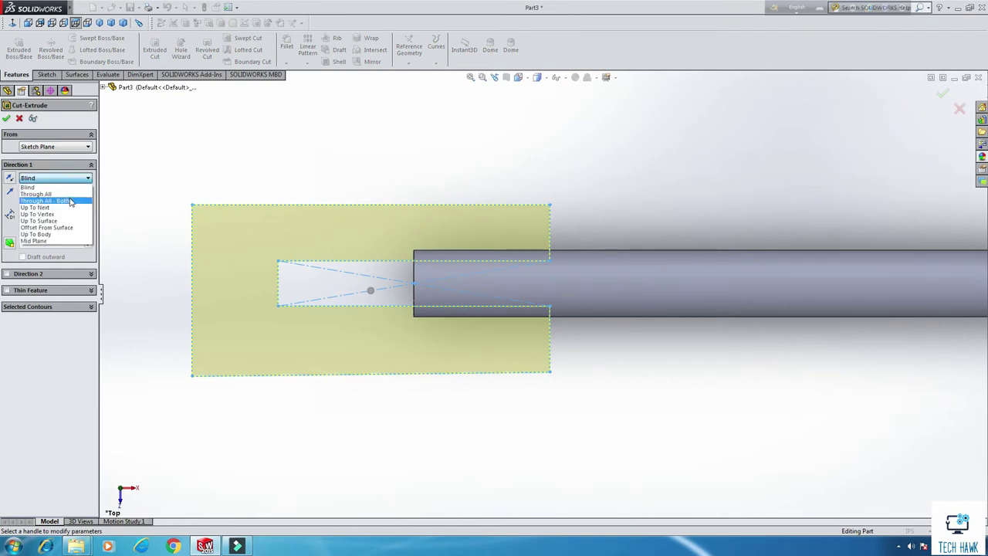
left_click(69, 200)
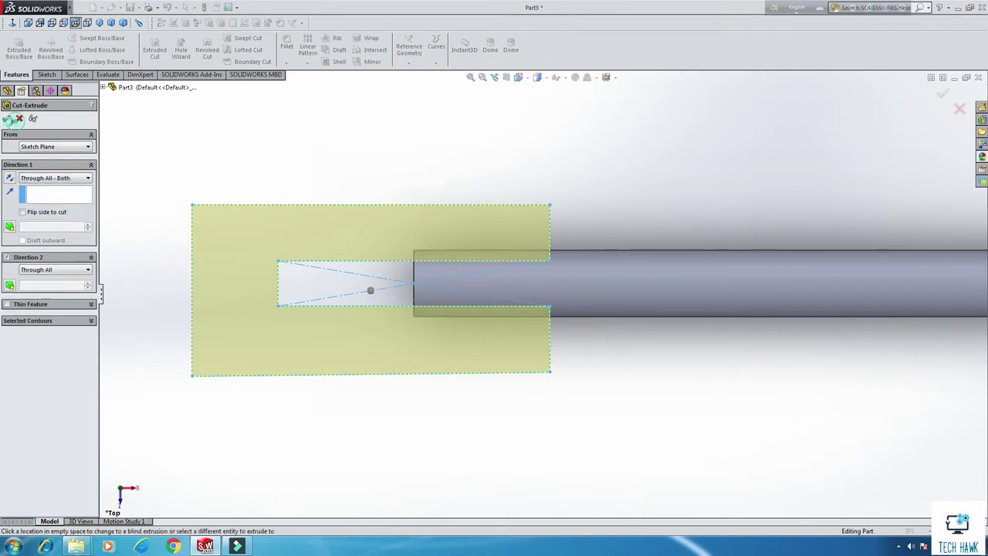
left_click(11, 120)
middle_click_drag(316, 147, 364, 282)
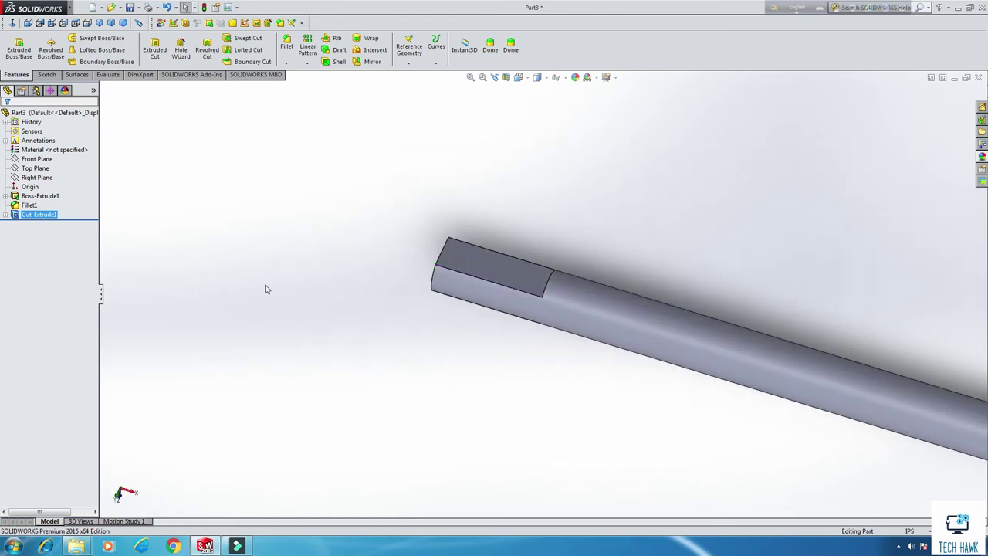
scroll(514, 355, "up", 4)
scroll(532, 289, "down", 5)
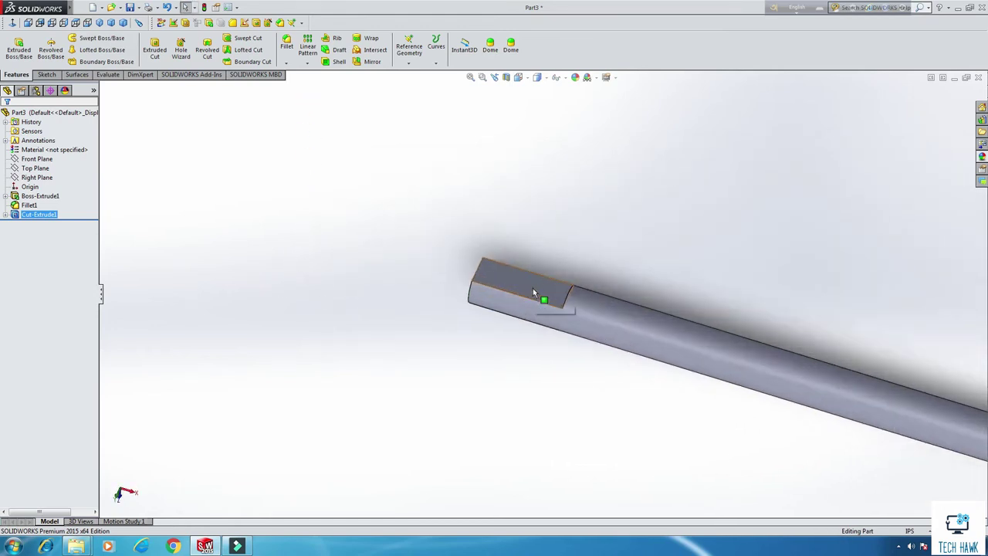
left_click(533, 288)
- Start a sketch on the flat tab face, viewed Normal To, and draw a circle
right_click(533, 287)
left_click(553, 278)
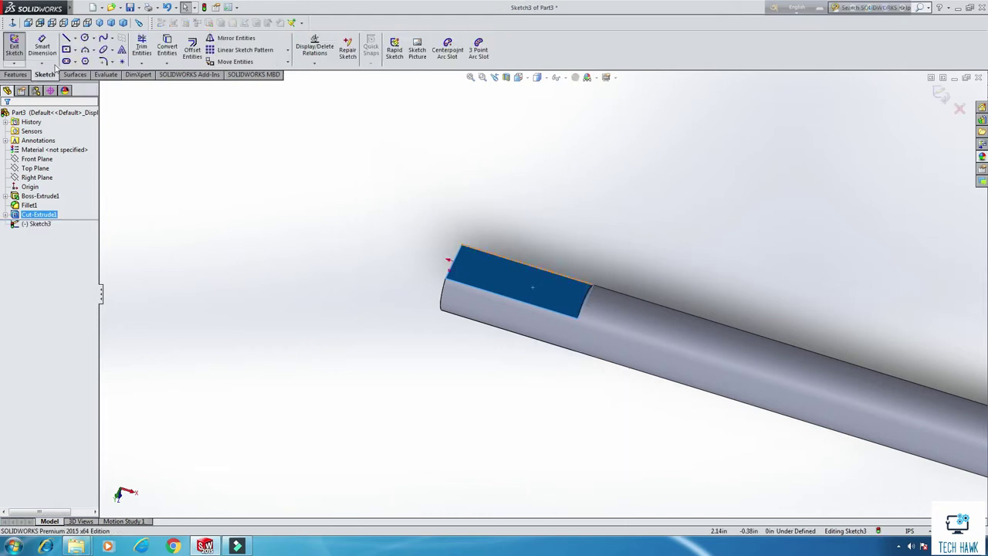
left_click(39, 22)
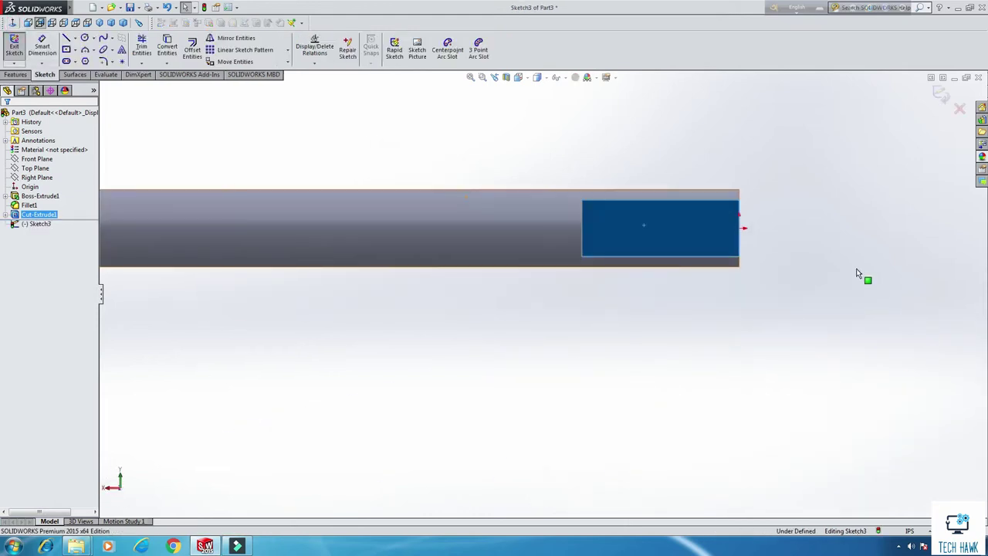
scroll(821, 231, "down", 3)
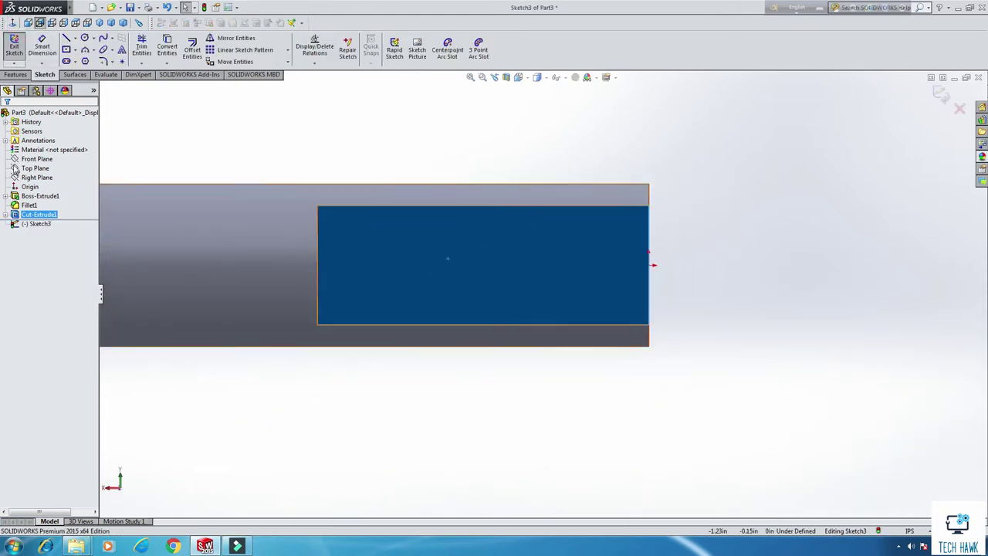
left_click(85, 39)
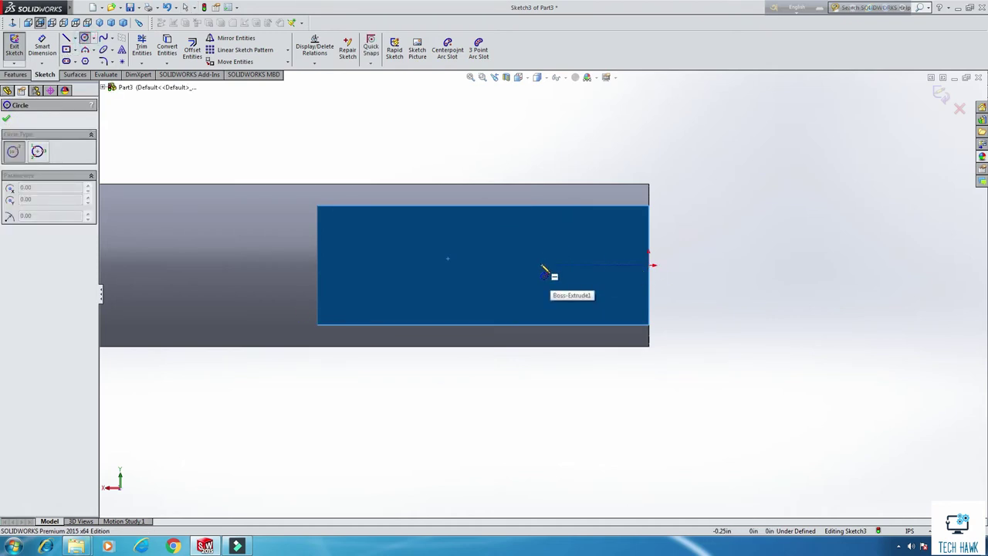
left_click_drag(540, 265, 557, 279)
right_click(595, 247)
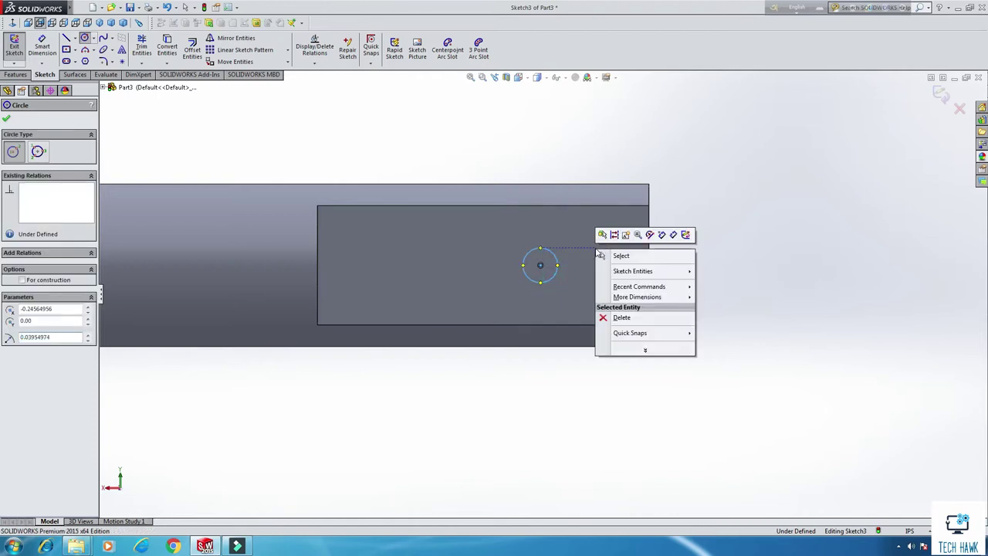
left_click(610, 256)
- Dimension the circle: diameter .252 and centre 0.437 in from the tab's end
left_click(42, 46)
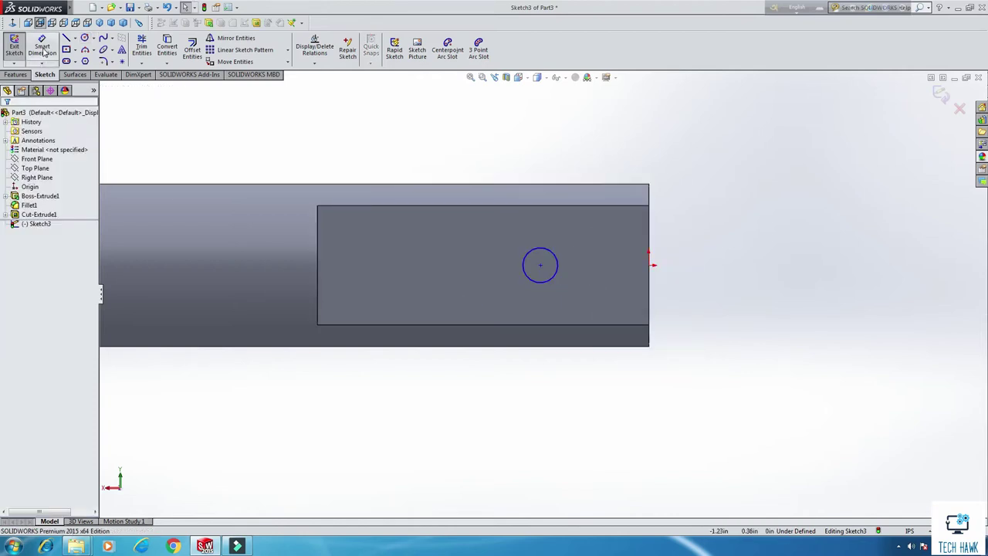
left_click(524, 267)
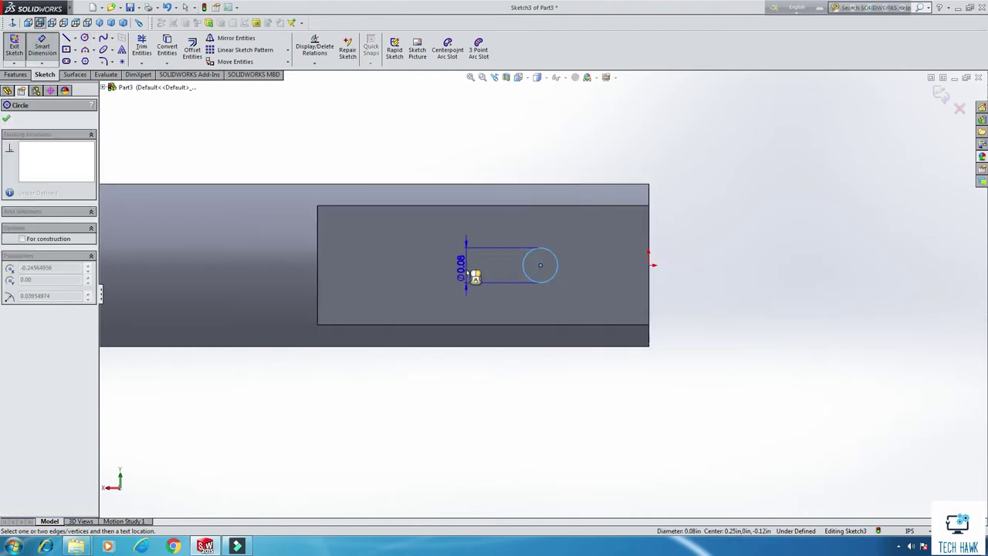
left_click(467, 274)
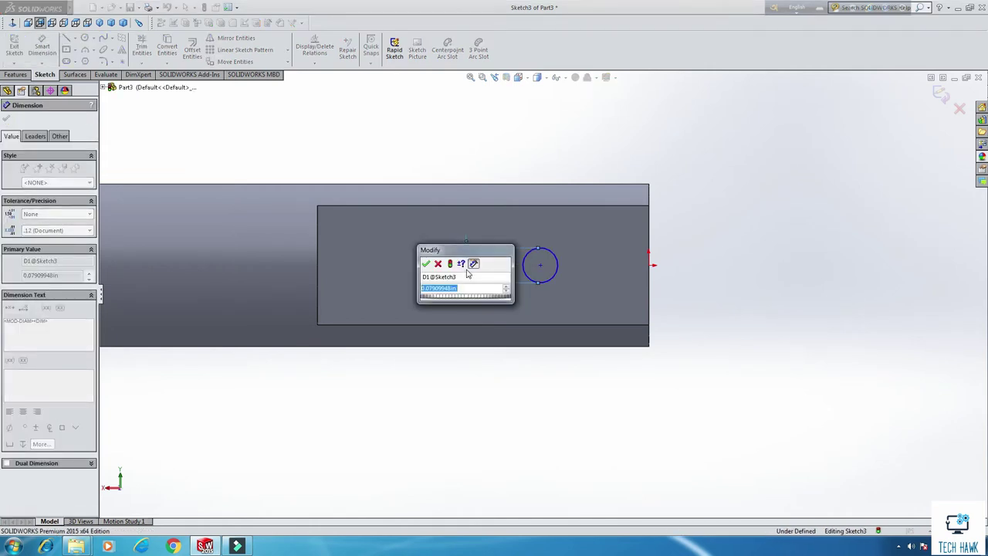
type(".252")
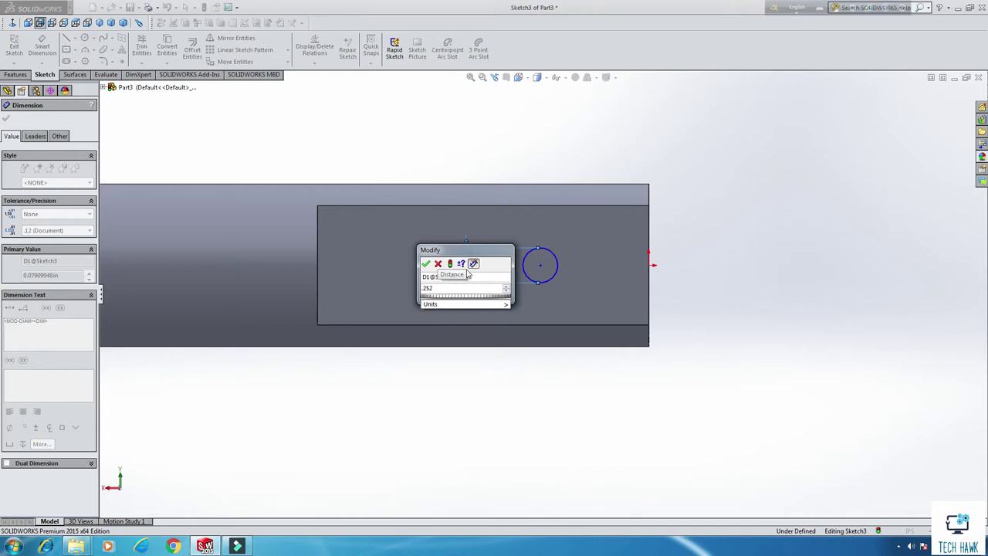
key("Return")
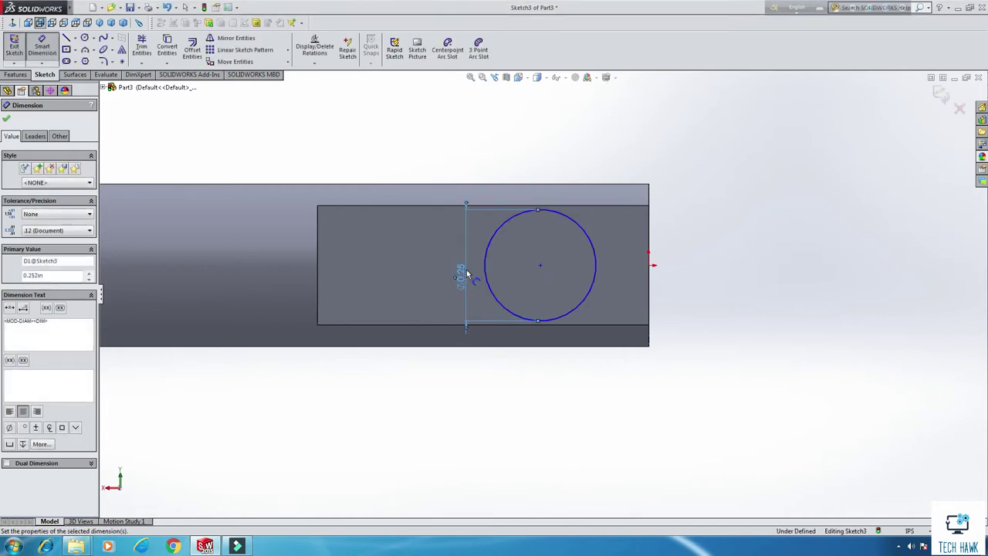
left_click(541, 265)
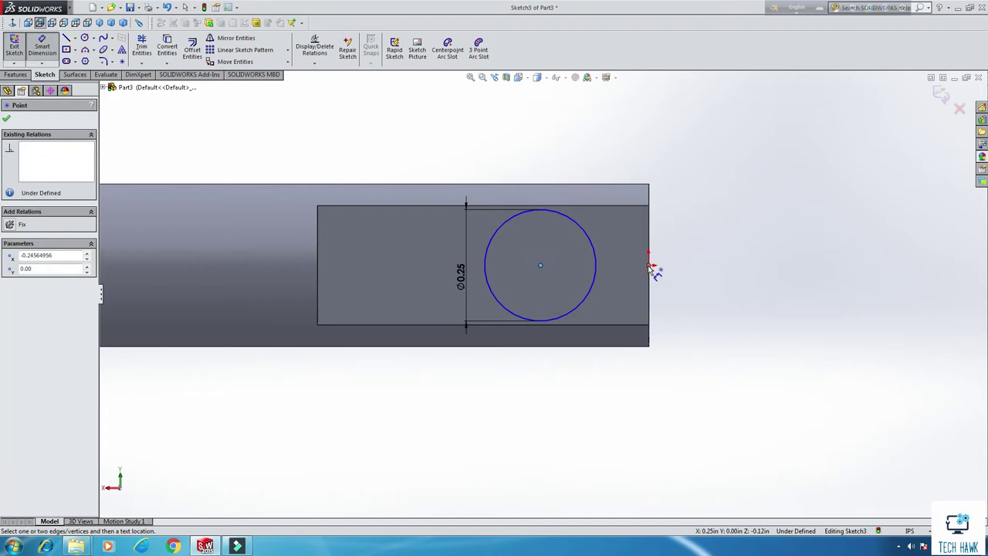
left_click(541, 265)
left_click(588, 395)
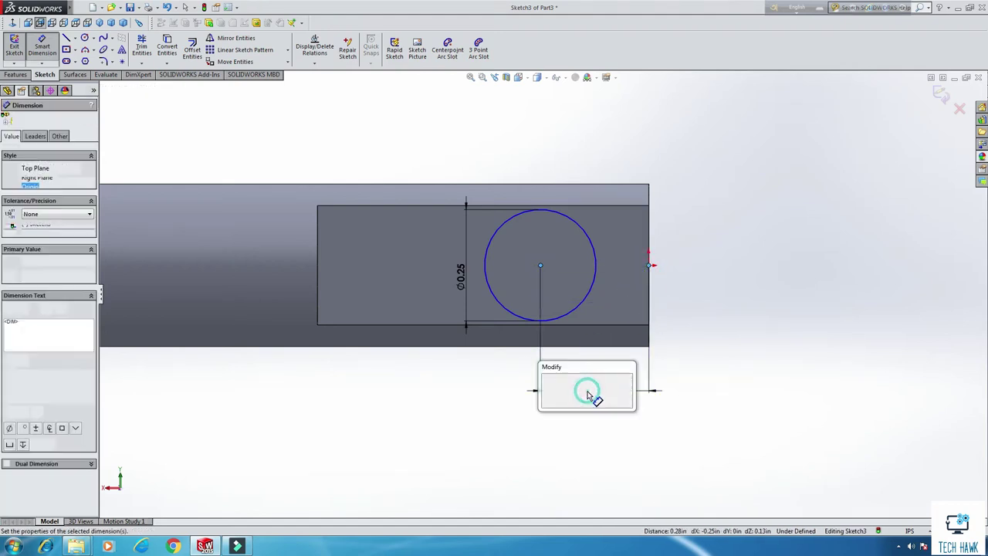
type("4")
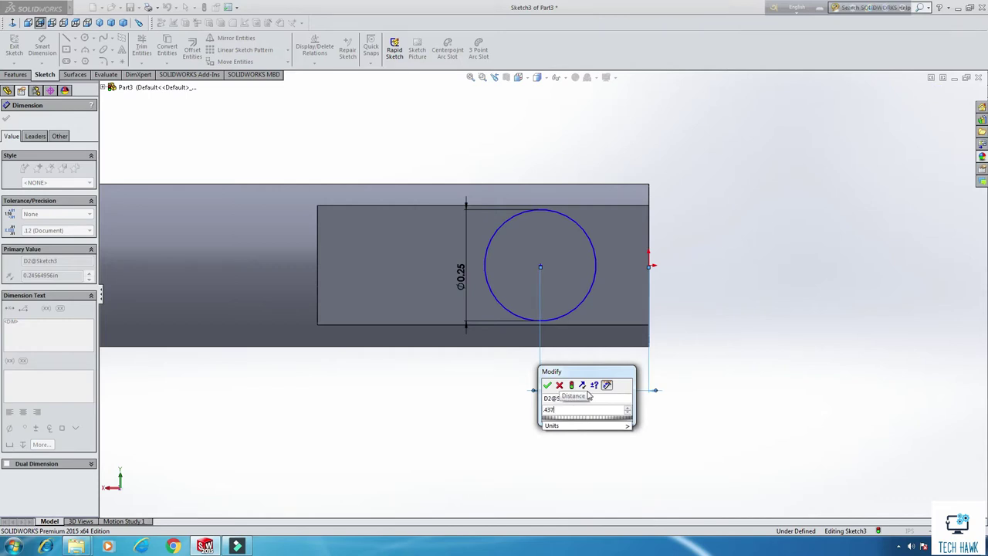
type("37")
key("Return")
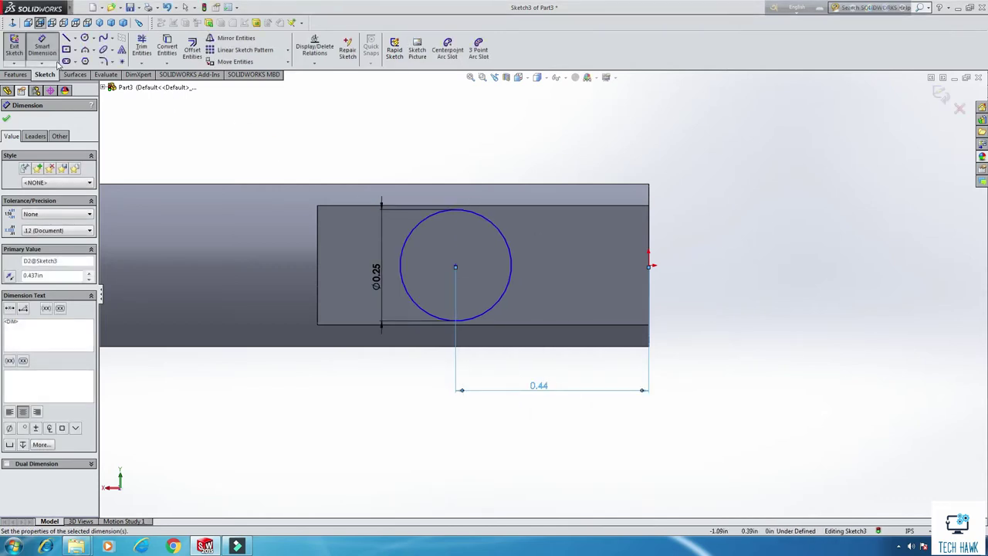
- Exit the sketch and cut the circle as a hole Up To Next through the tab
left_click(9, 48)
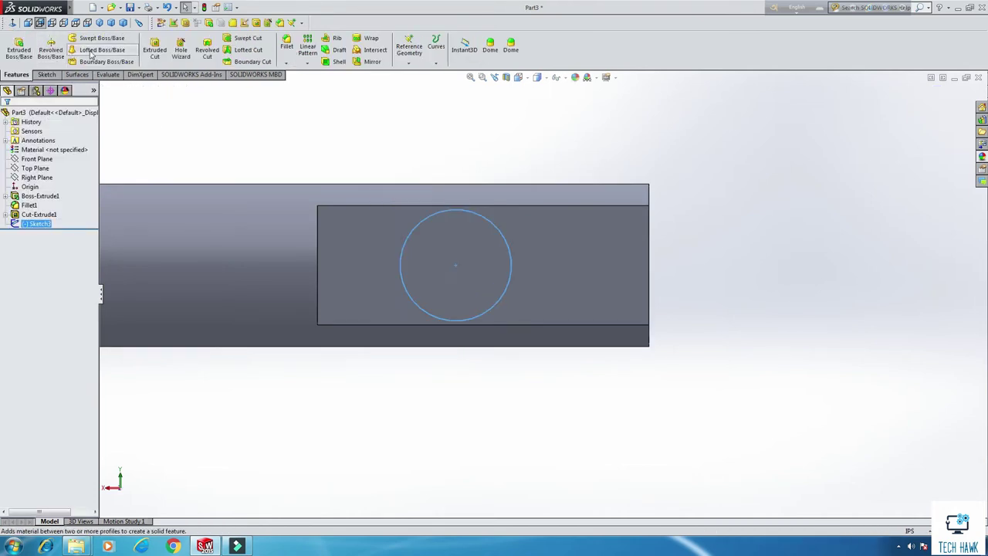
left_click(149, 51)
left_click(36, 178)
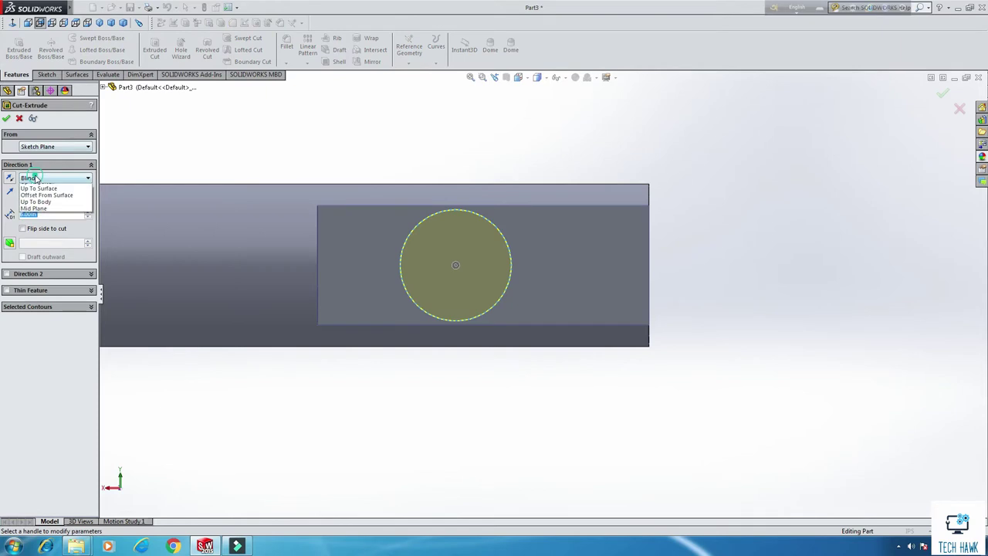
left_click(36, 206)
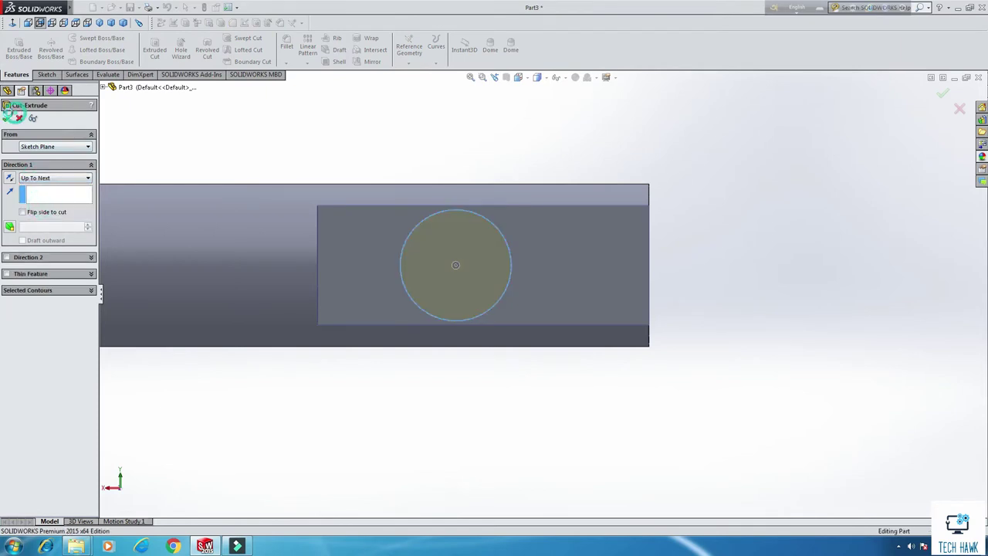
left_click(6, 117)
- Switch the part to the Dimetric view and bring up Save As
scroll(467, 307, "up", 3)
middle_click_drag(467, 307, 462, 245)
scroll(471, 224, "up", 3)
middle_click_drag(487, 201, 328, 295)
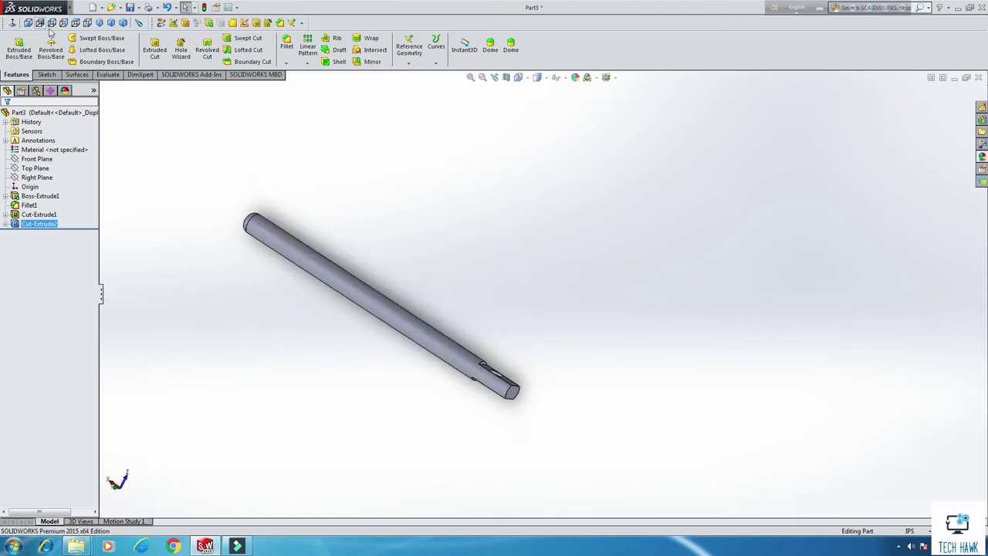
left_click(123, 22)
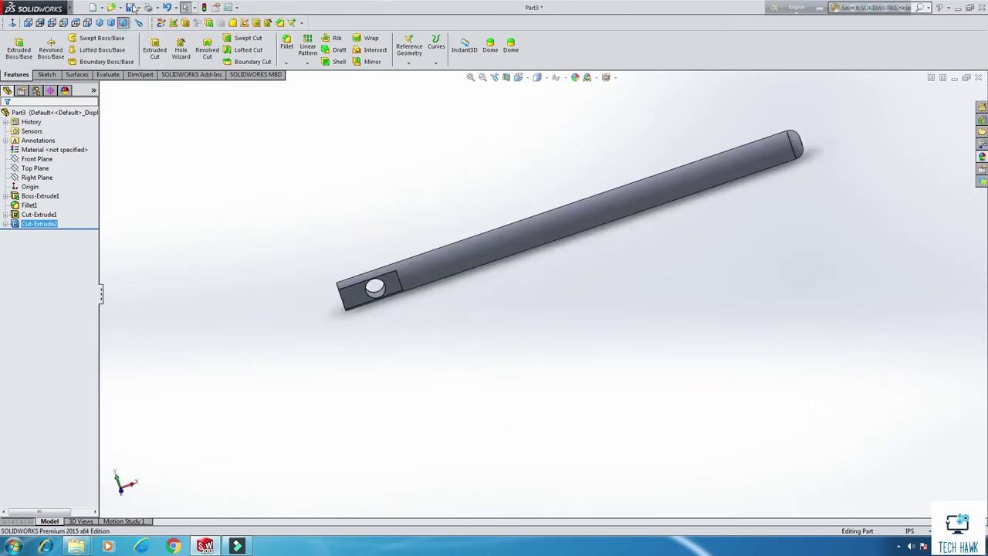
left_click(129, 7)
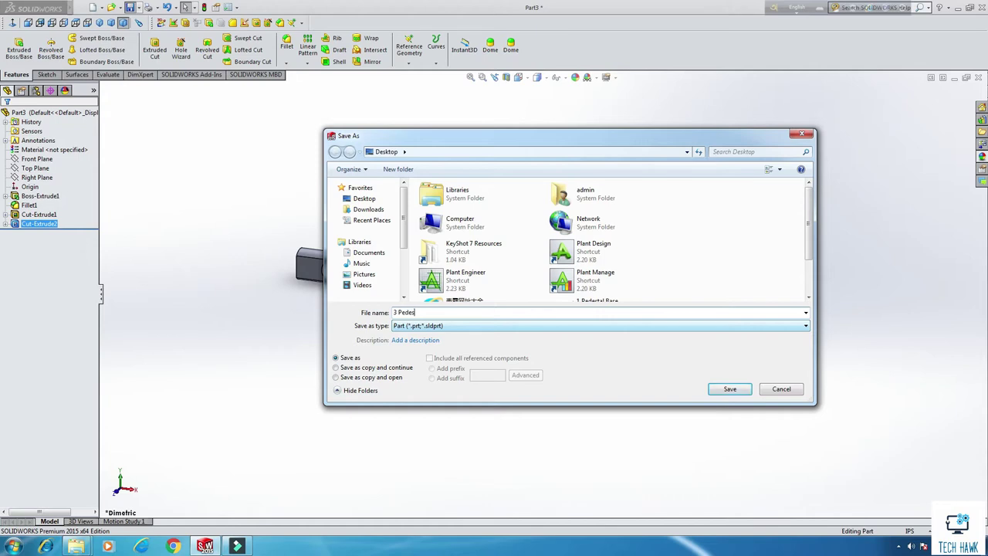
- Save the part as '3 Pedestal' and close it
type("3 Pedestal")
left_click(730, 388)
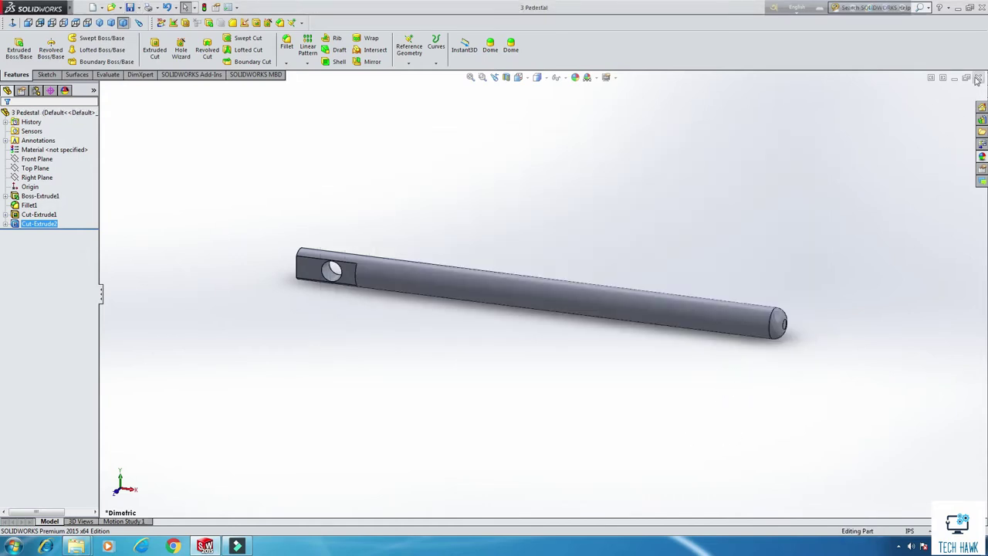
left_click(978, 78)
- Create a new blank Part document from File > New
left_click(81, 8)
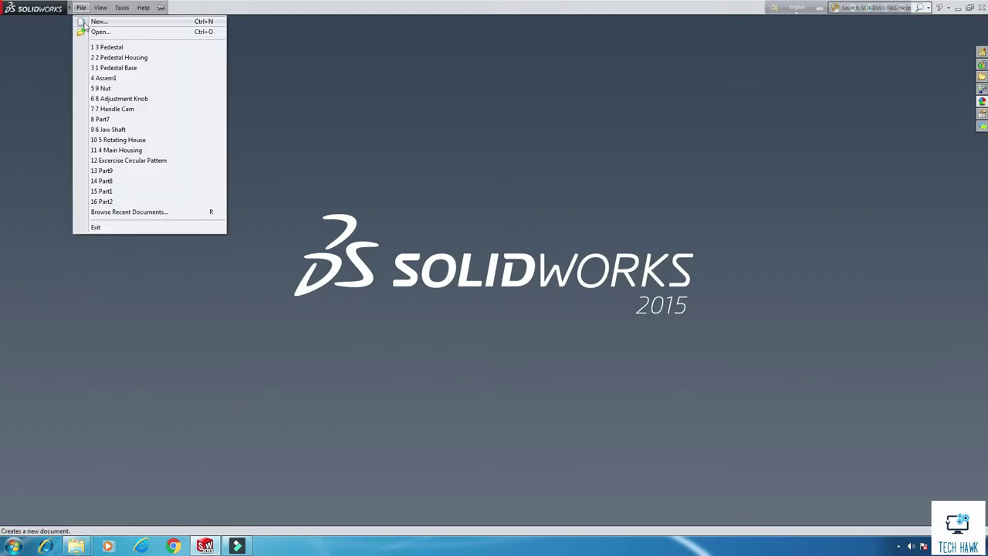
left_click(98, 21)
double_click(205, 190)
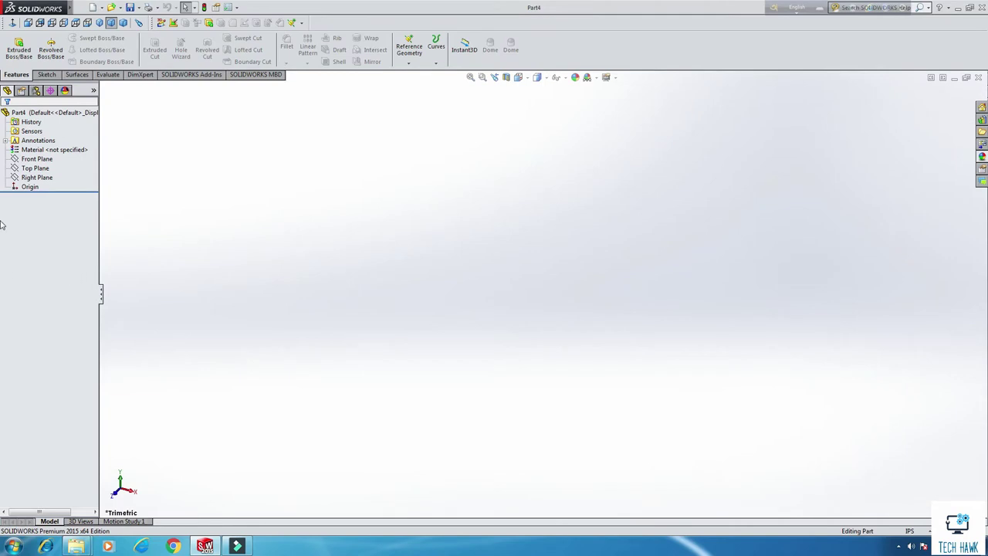
- Start a sketch on the Right Plane and draw a center rectangle from the origin
left_click(31, 169)
left_click(37, 177)
right_click(36, 176)
left_click(48, 161)
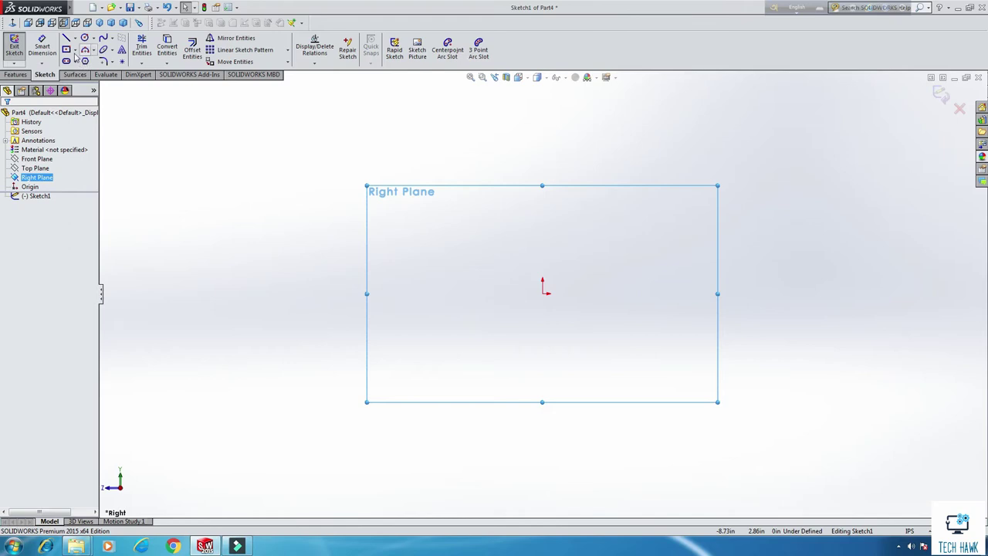
left_click(67, 50)
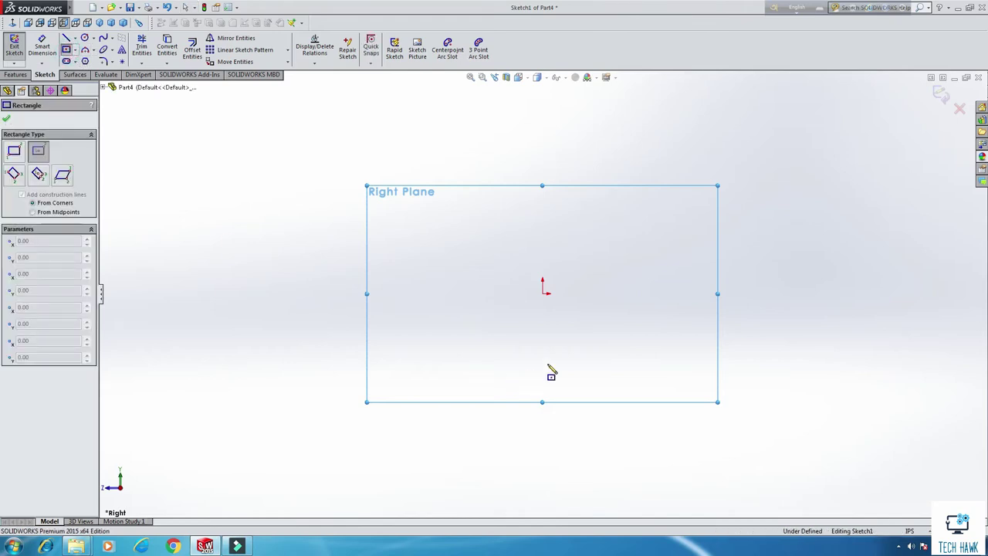
left_click(542, 293)
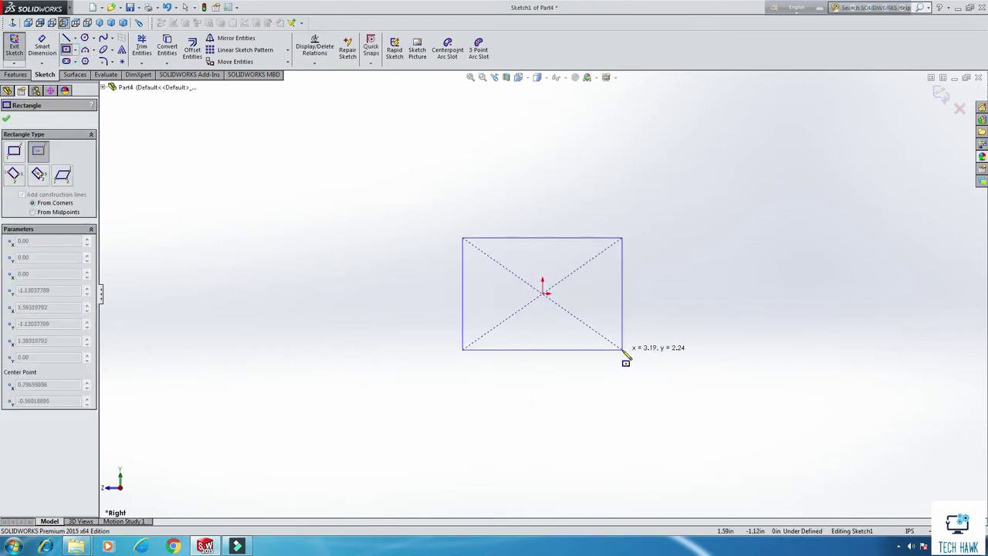
left_click(624, 351)
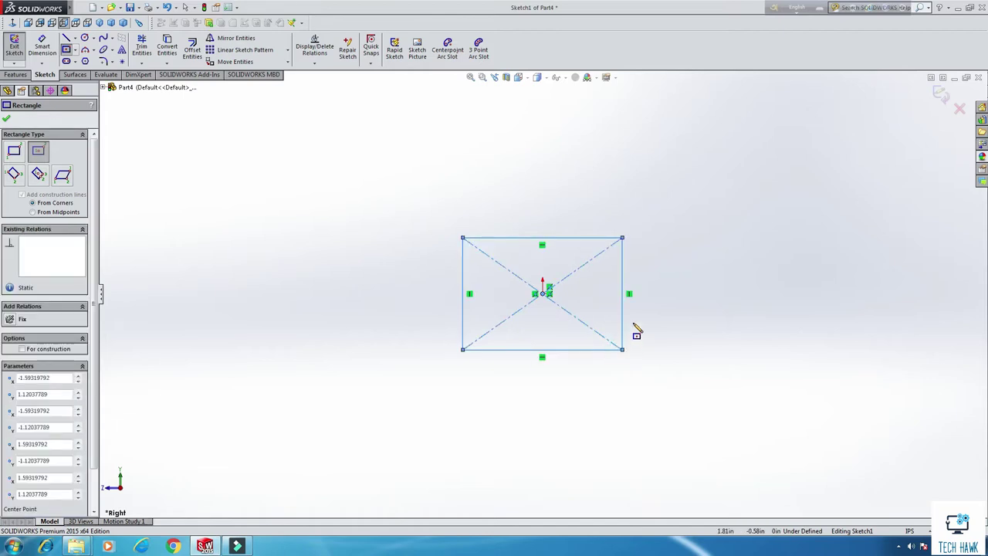
right_click(636, 330)
left_click(662, 249)
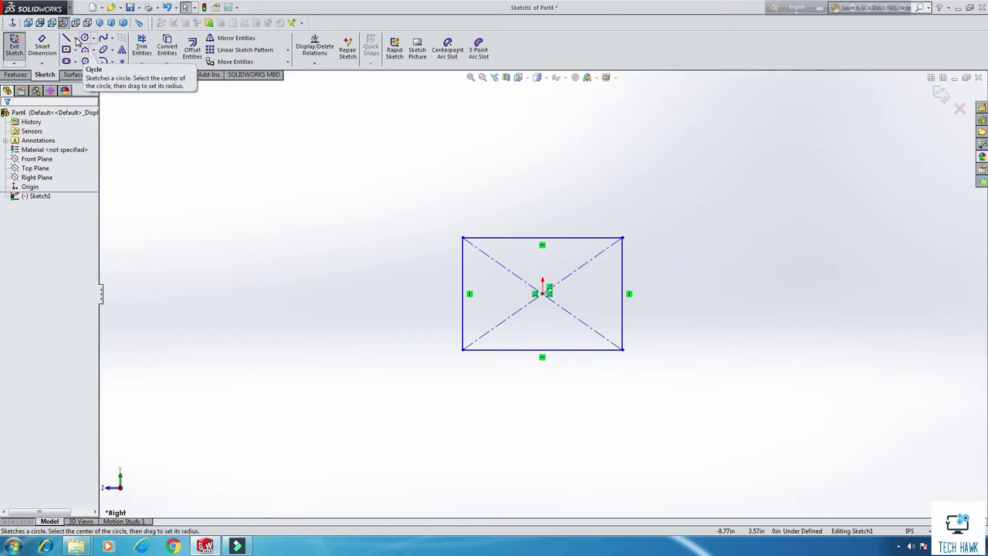
- Dimension the rectangle 0.406 in tall and 0.75 in wide
left_click(42, 46)
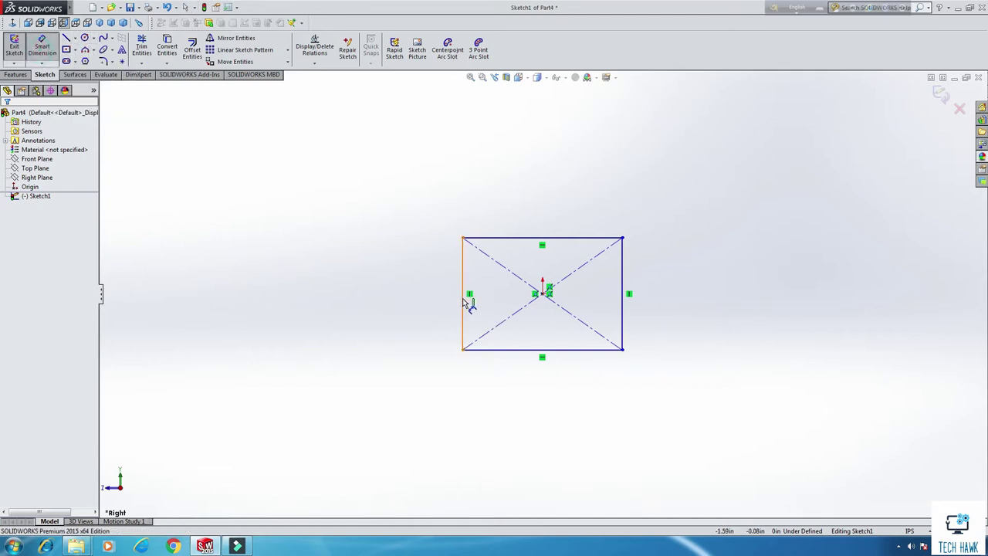
left_click(463, 301)
left_click(403, 303)
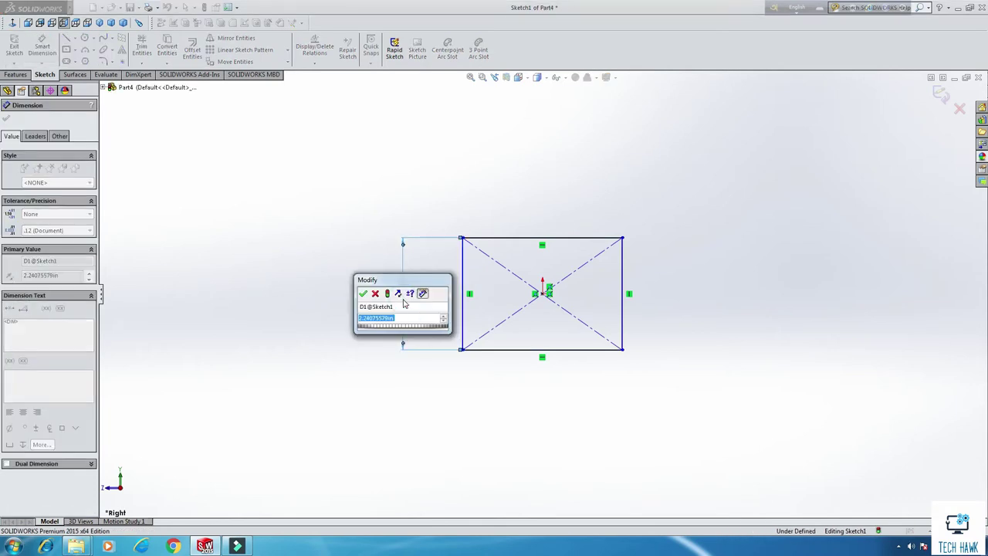
type("0.406")
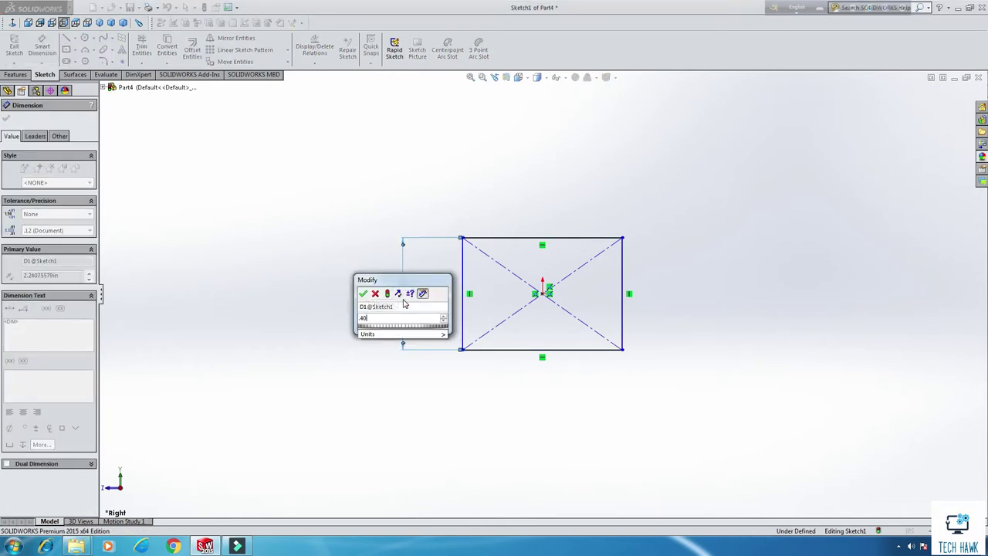
key("Return")
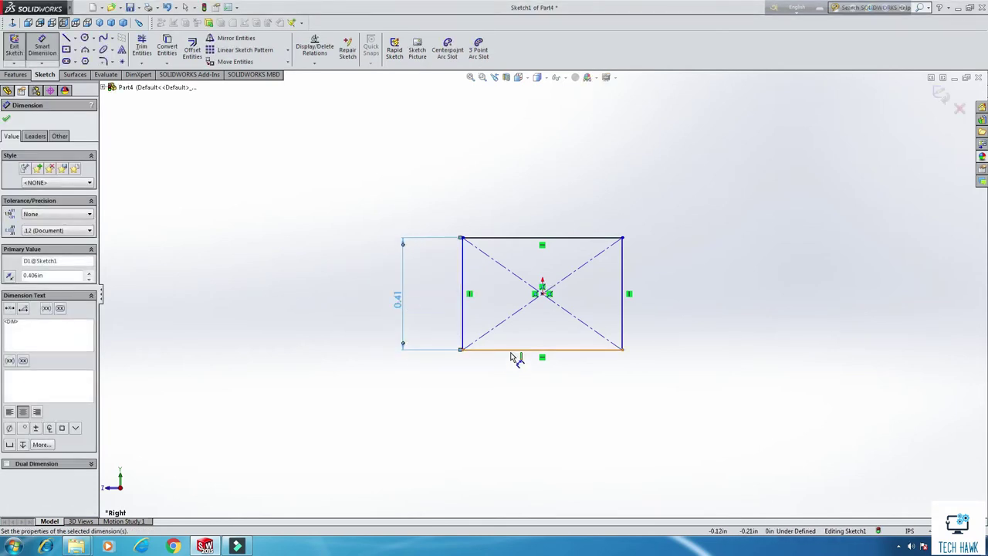
left_click(512, 356)
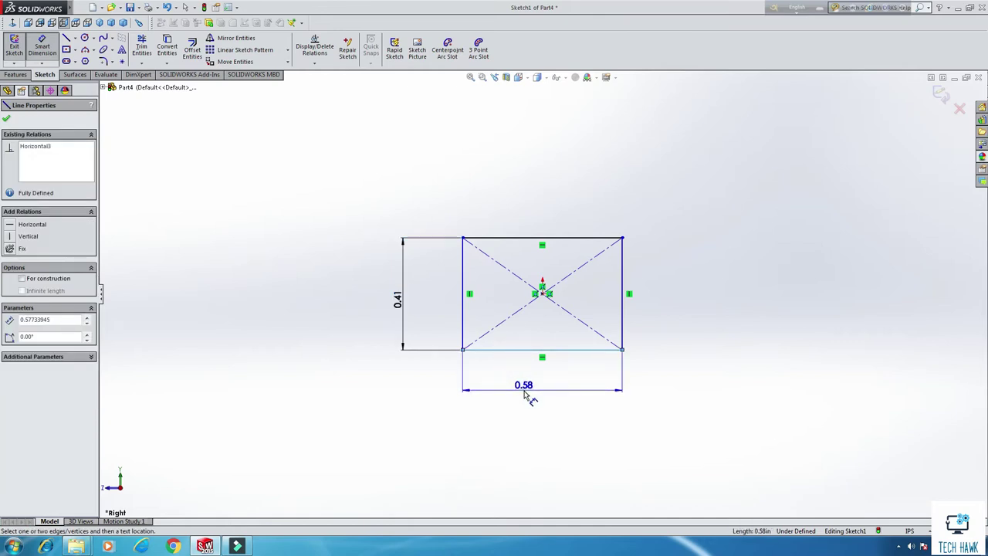
left_click(524, 395)
type("75")
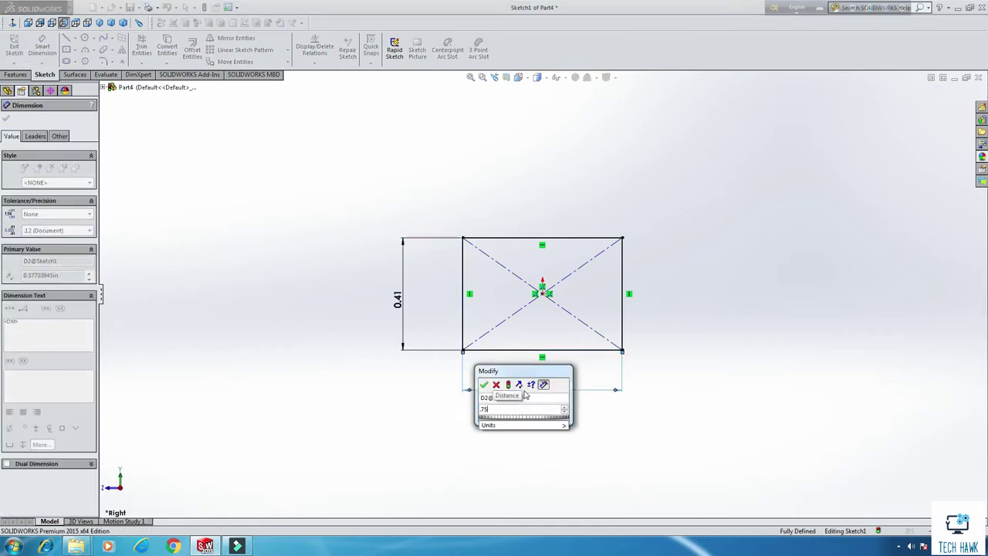
key("Return")
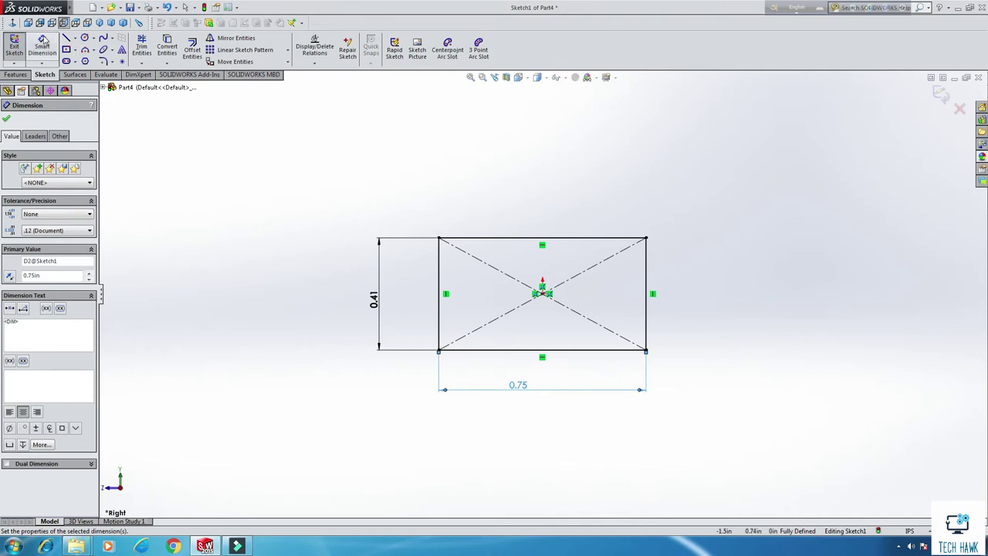
- Draw a circle centred on the rectangle's top midpoint, passing through the top-left corner
left_click(85, 38)
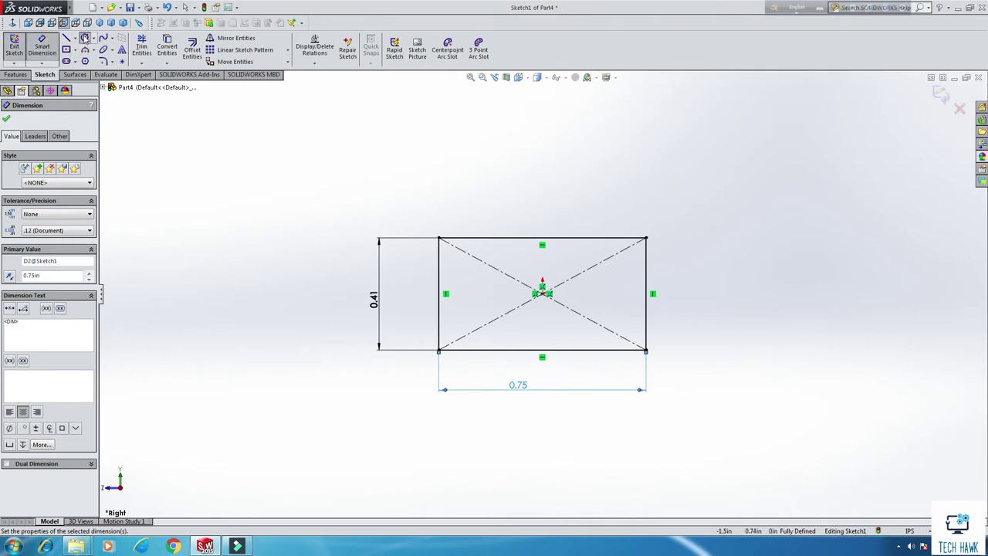
left_click(542, 239)
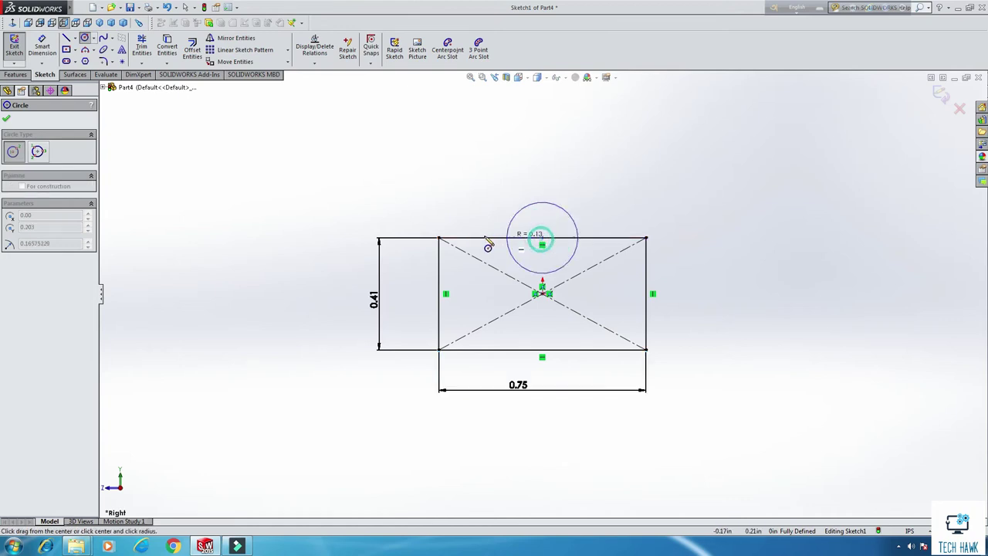
left_click(444, 248)
right_click(383, 184)
left_click(388, 183)
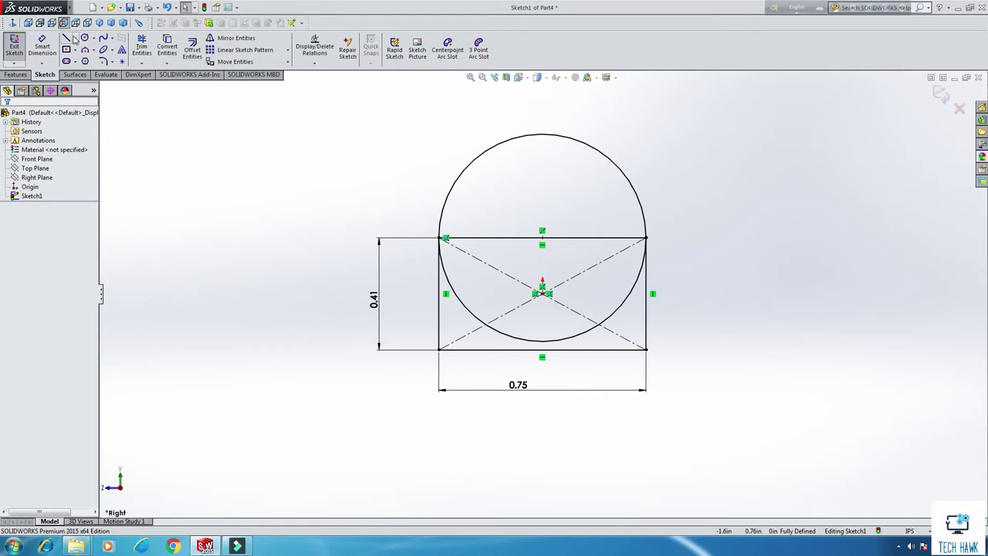
- Trim the rectangle's top edge and make the circle centre horizontal with the top-left corner
left_click(147, 53)
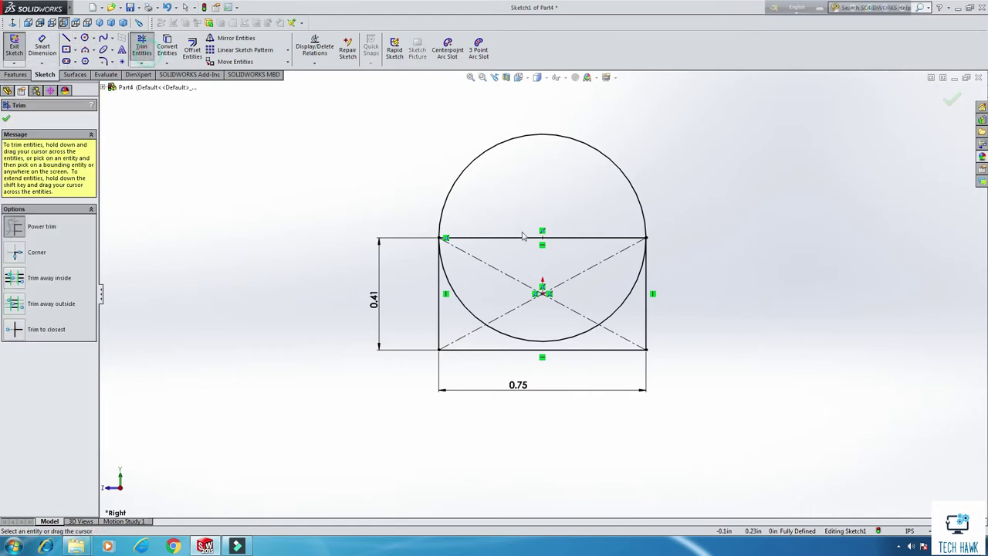
left_click_drag(516, 218, 526, 226)
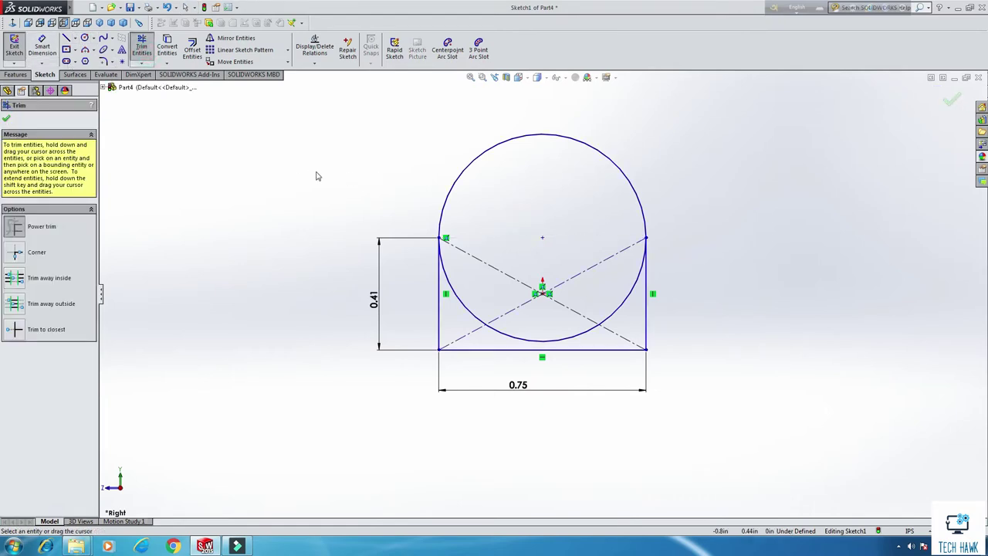
right_click(284, 178)
left_click(302, 202)
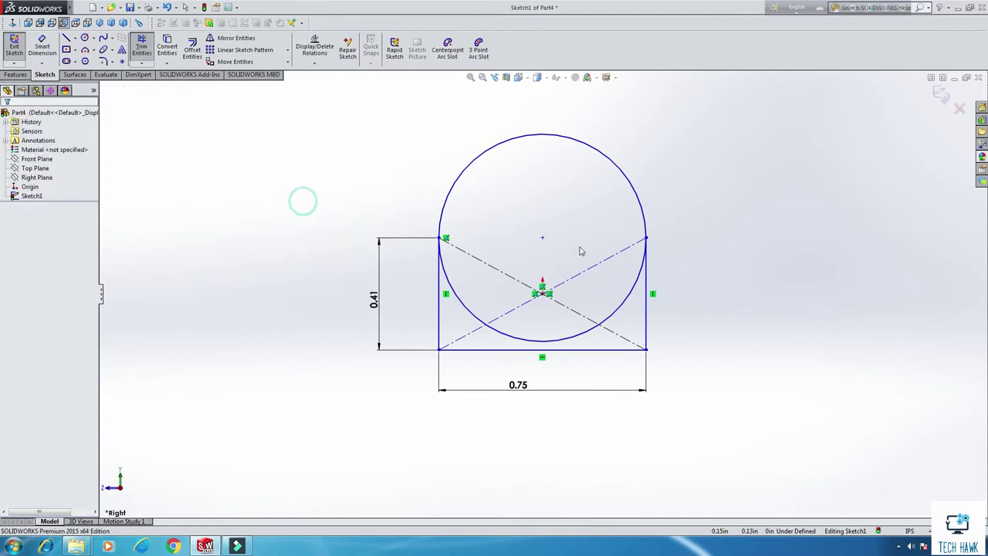
left_click(542, 237)
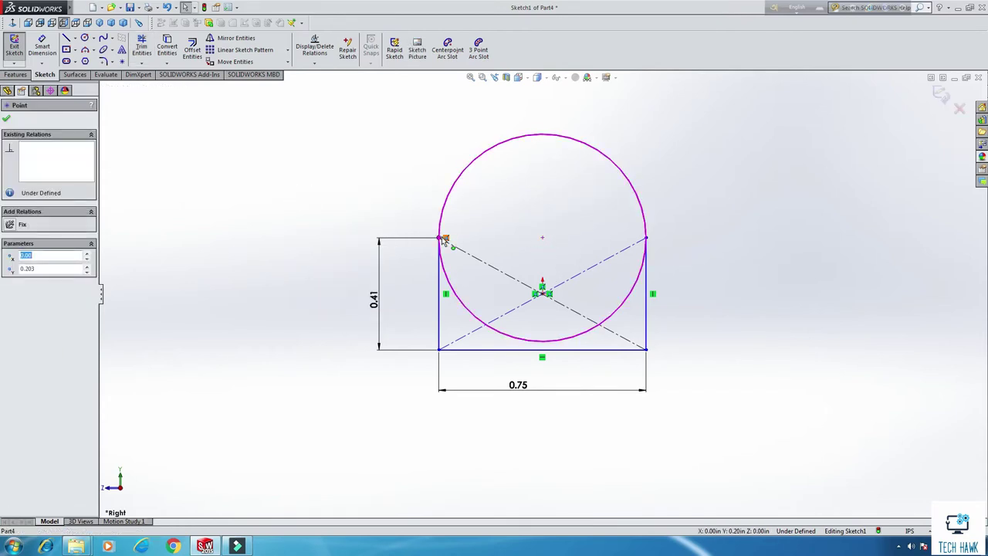
left_click(442, 240, "ctrl")
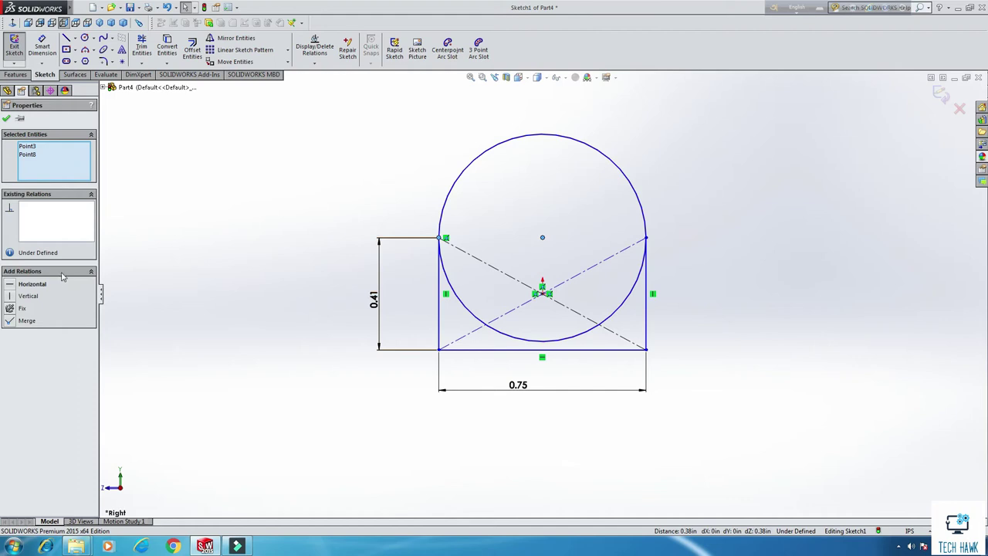
left_click(9, 286)
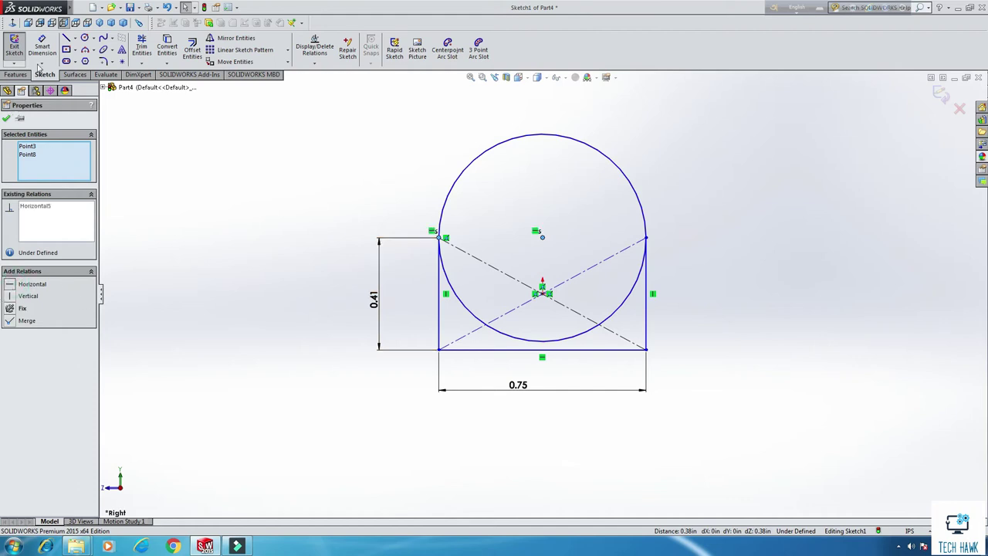
- Draw a smaller inner circle concentric with the arch's centre
left_click(84, 38)
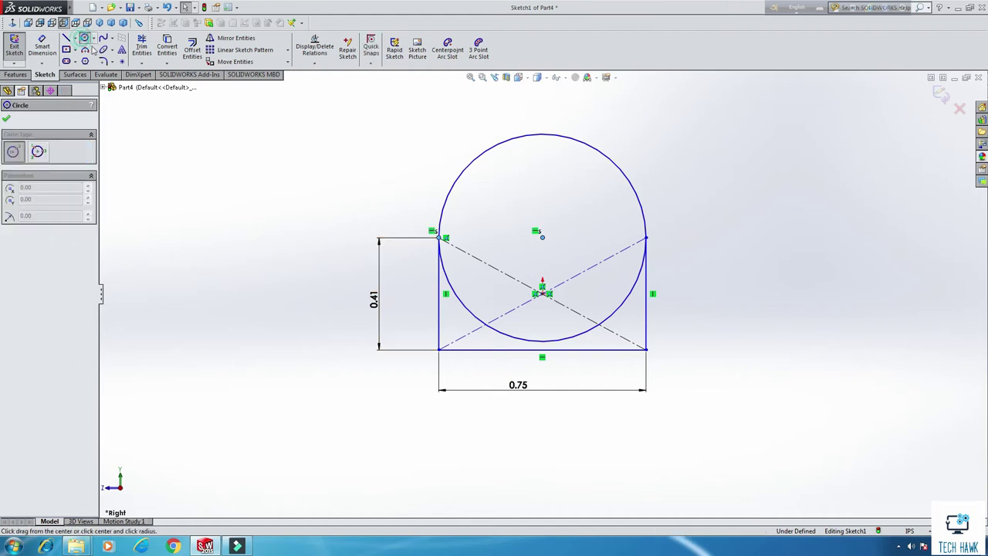
left_click(535, 230)
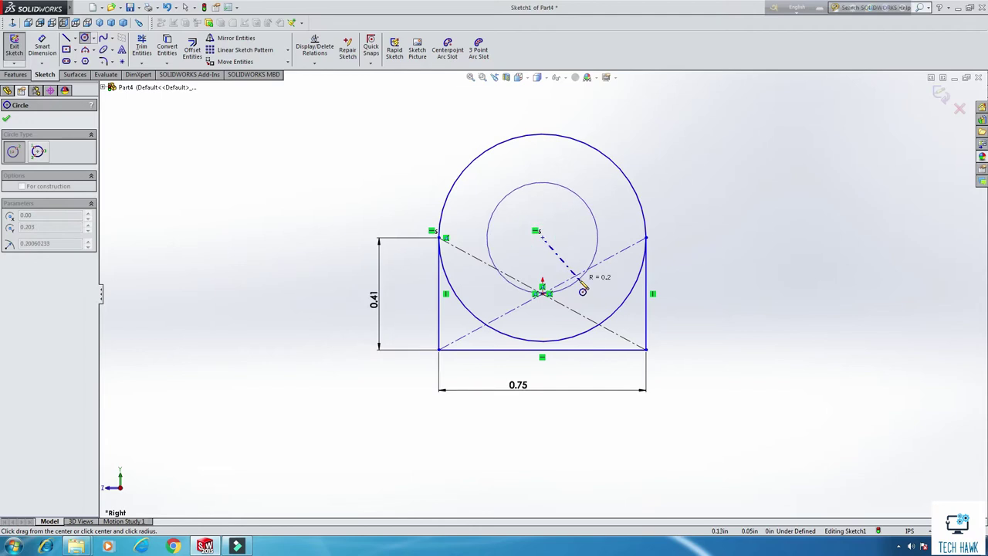
left_click(589, 286)
right_click(723, 165)
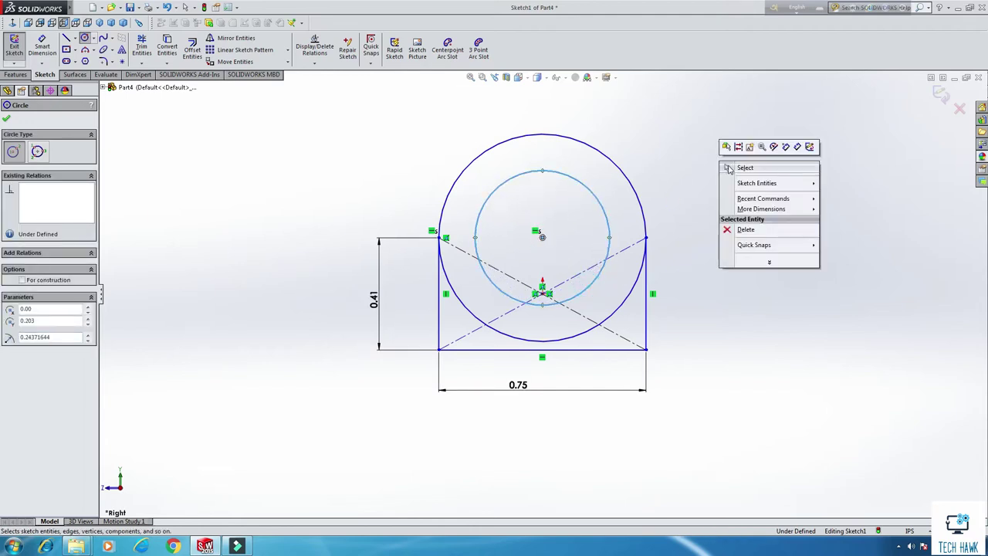
left_click(729, 169)
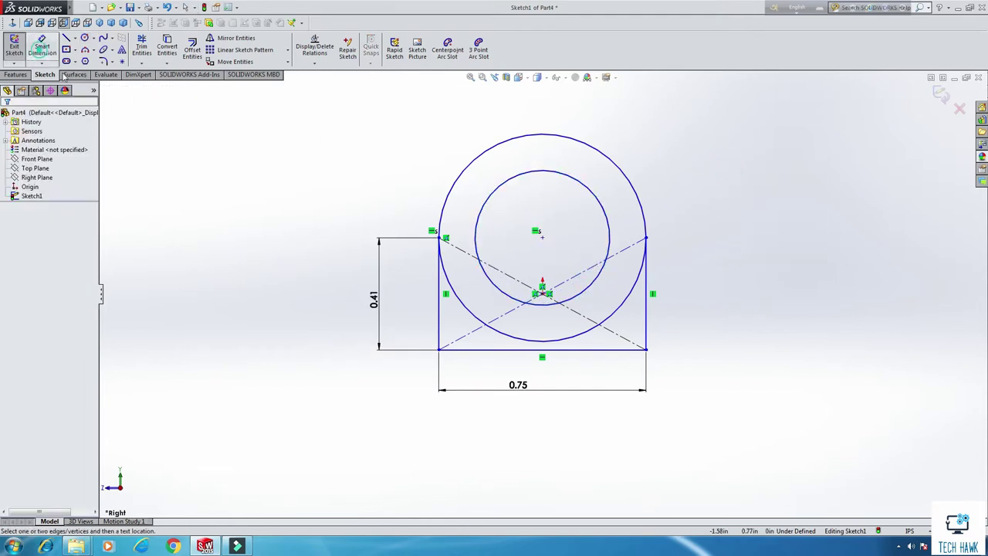
- Dimension the inner bore circle's diameter to Ø0.56 in
left_click(43, 47)
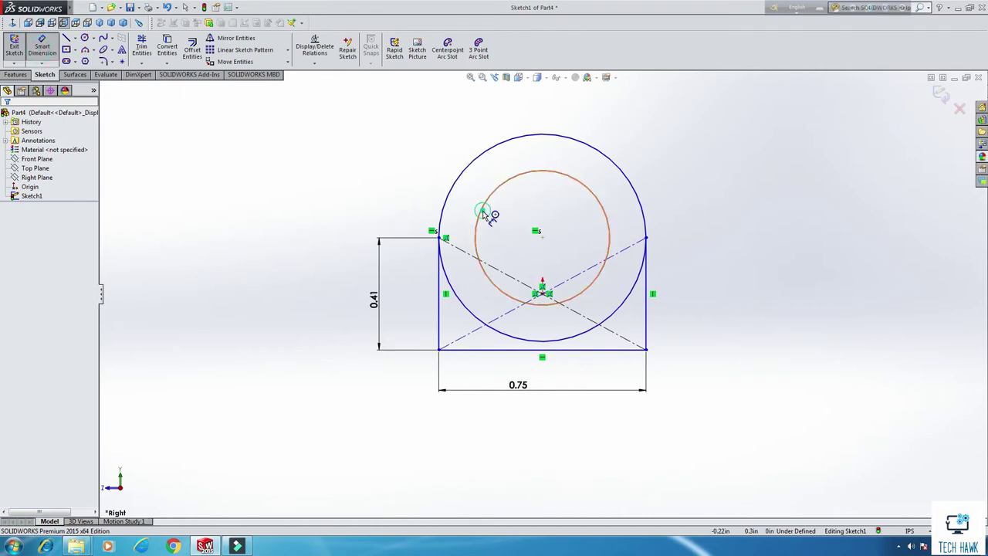
left_click(485, 216)
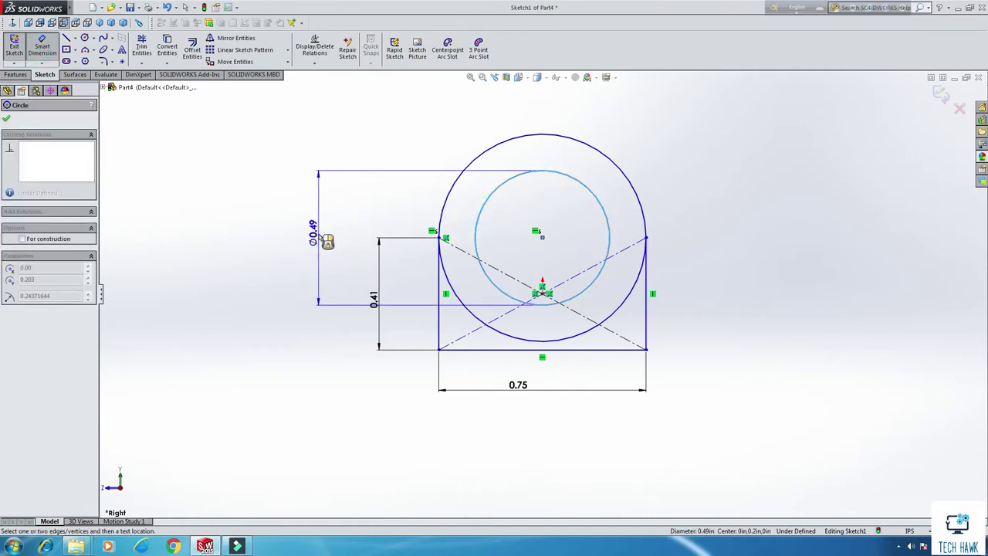
left_click(325, 239)
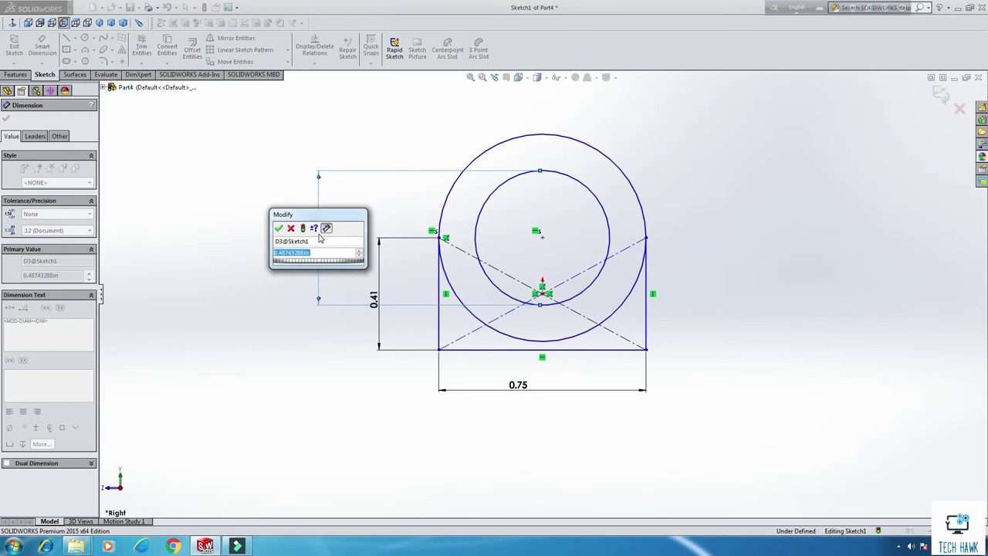
type(".563")
key("Return")
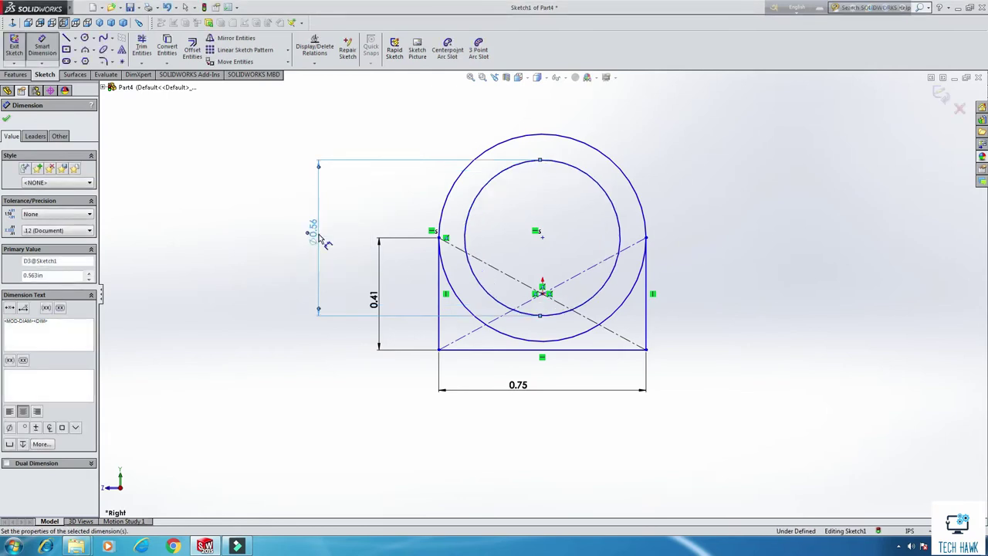
right_click(273, 185)
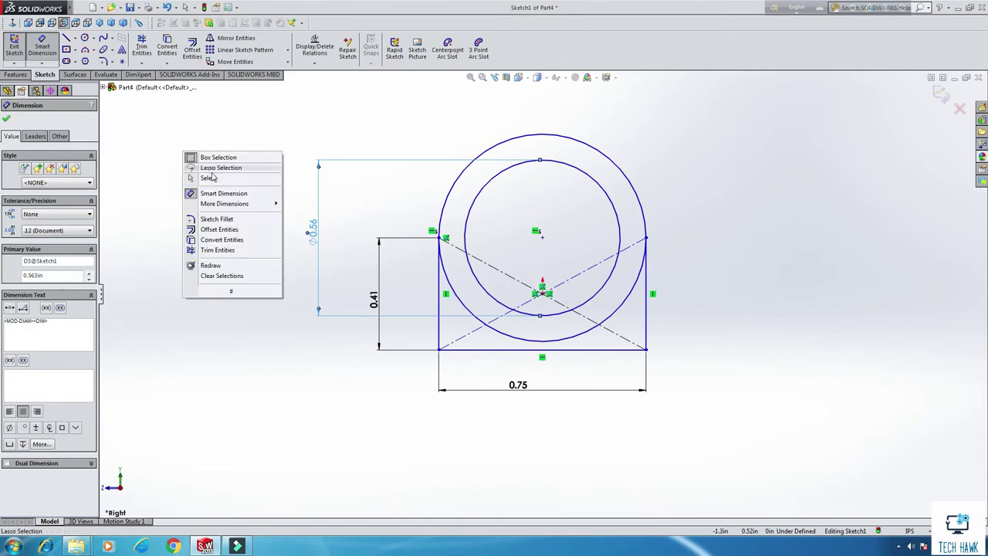
left_click(213, 180)
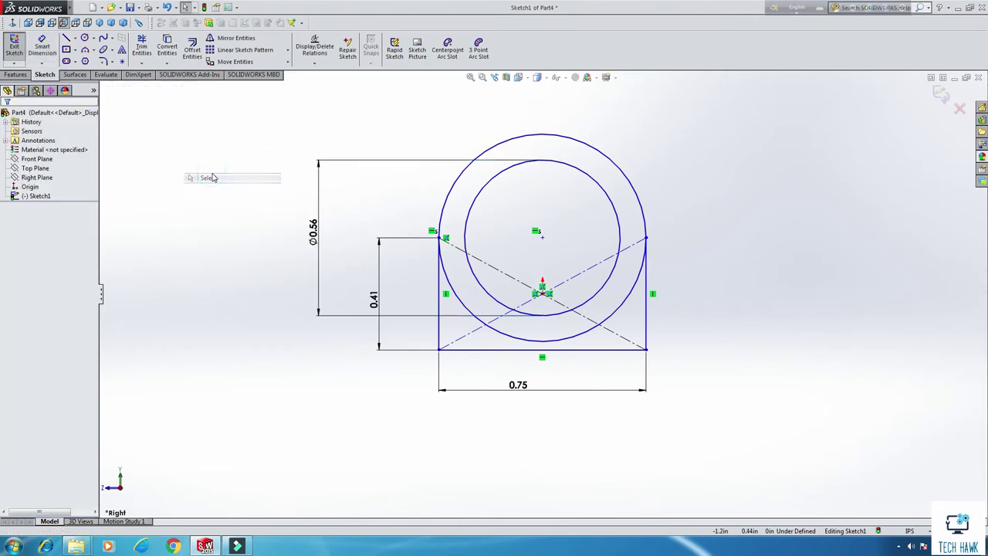
- Trim away the outer circle's lower-left and lower-right arcs, then exit the sketch
left_click(140, 51)
mouse_move(465, 286)
left_mouse_down()
mouse_move(458, 309)
mouse_move(540, 353)
mouse_move(540, 327)
mouse_move(568, 342)
left_mouse_up()
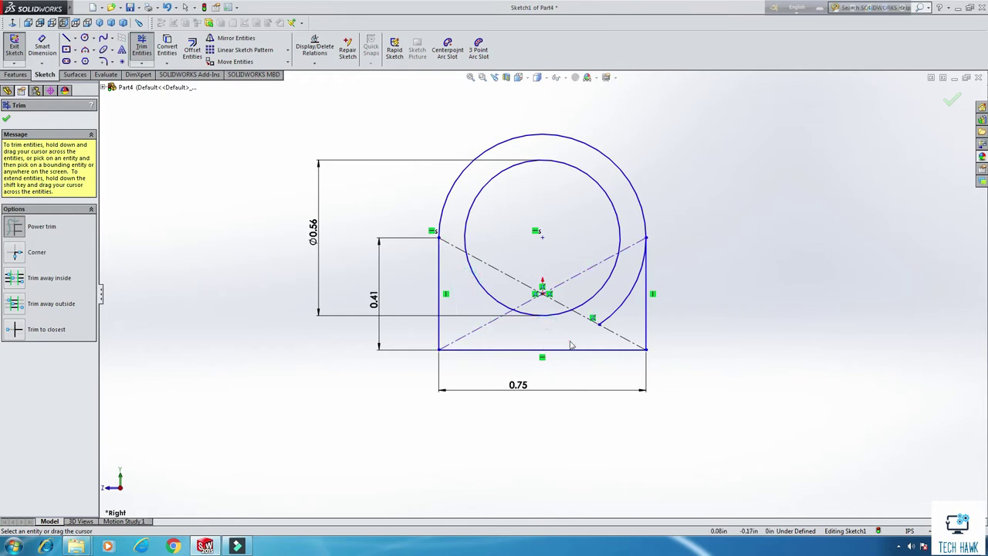
left_click_drag(621, 293, 628, 306)
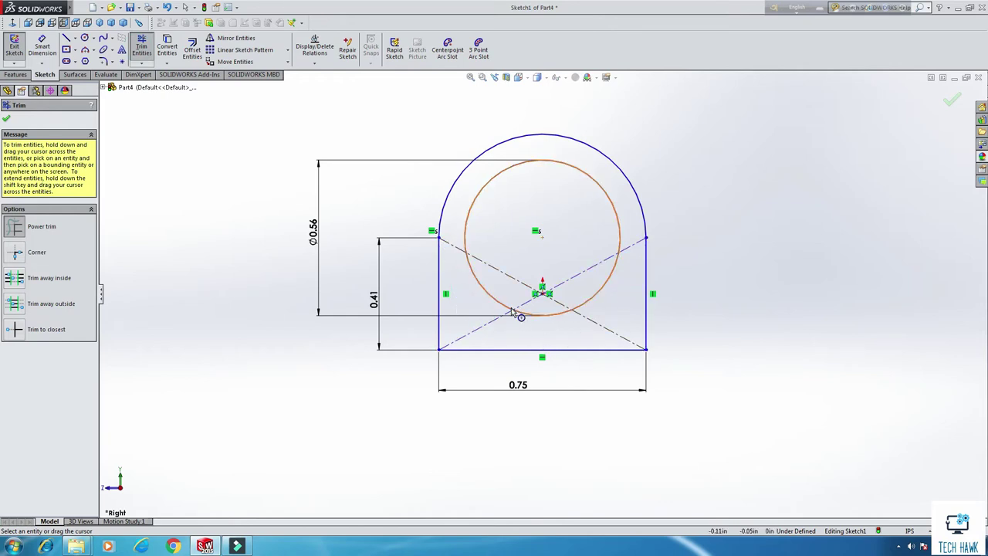
left_click(6, 59)
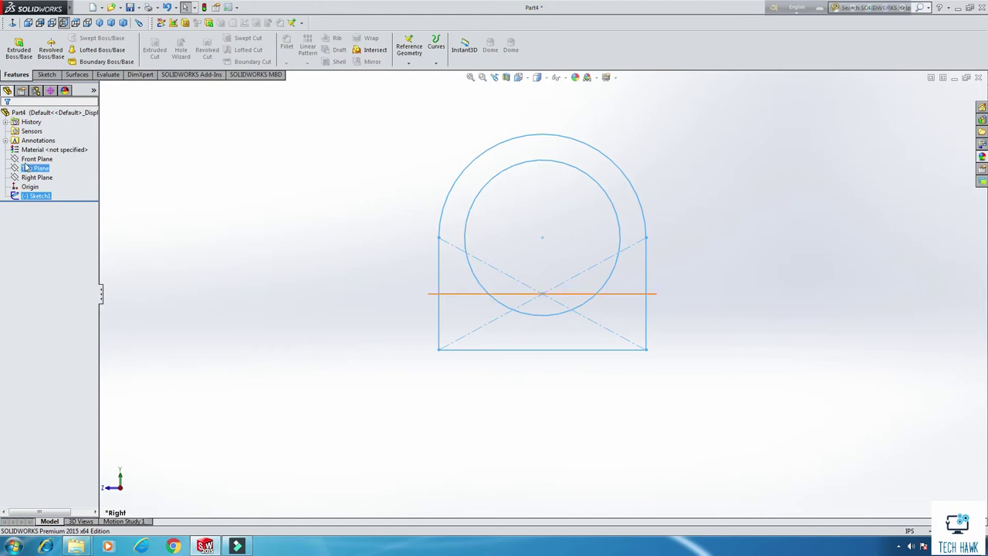
- Extrude the arch sketch Blind 1.75 in into a solid block with a through bore, then orbit it
left_click(17, 48)
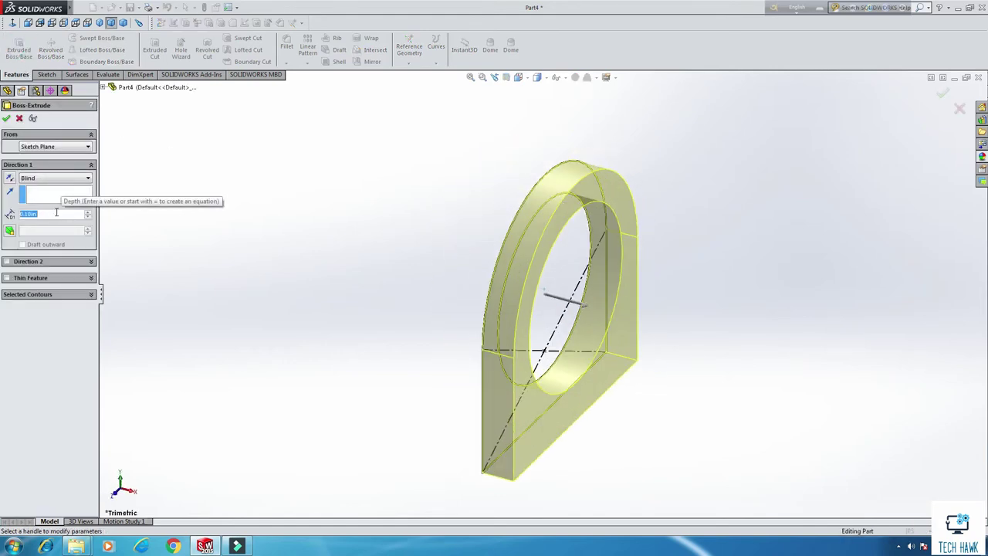
type("1.7")
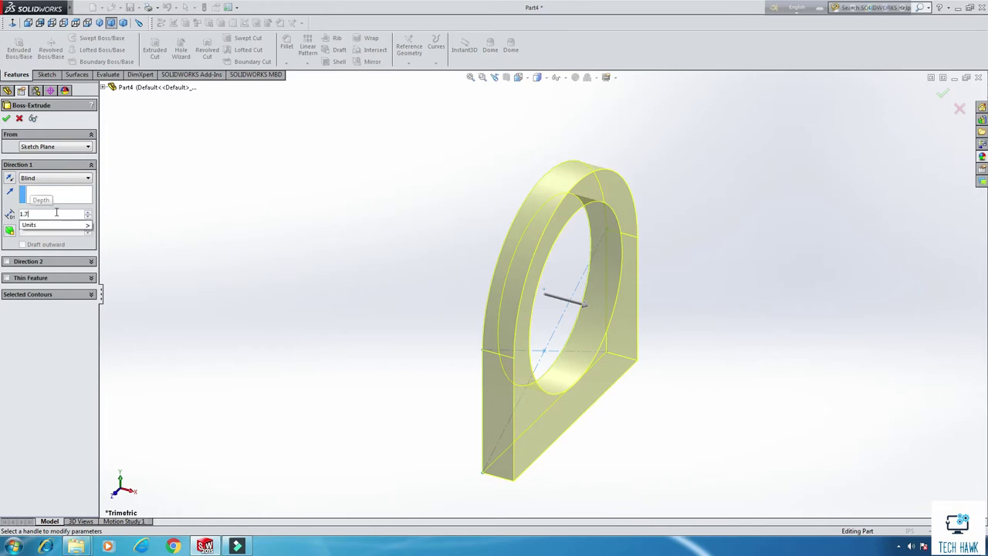
type("5")
key("Return")
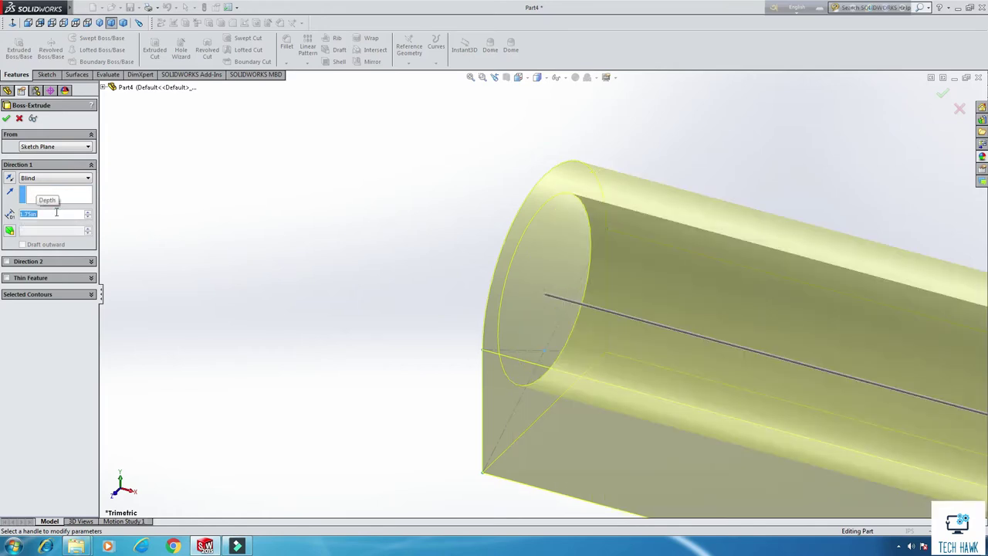
scroll(264, 214, "up", 5)
left_click(9, 117)
middle_click_drag(482, 304, 443, 319)
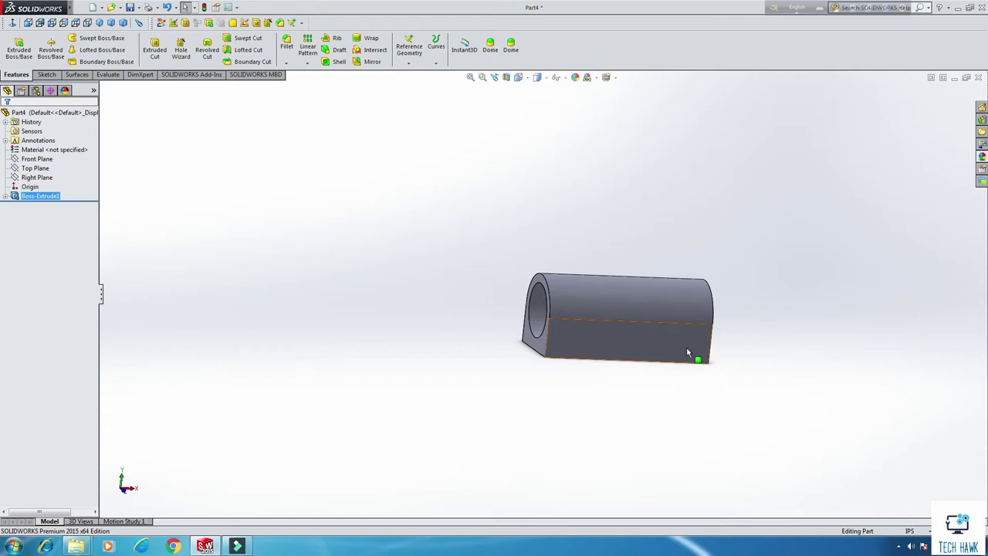
- Start a sketch on the block's lower side face, view it Normal To, and draw a corner rectangle below
right_click(612, 343)
left_click(626, 302)
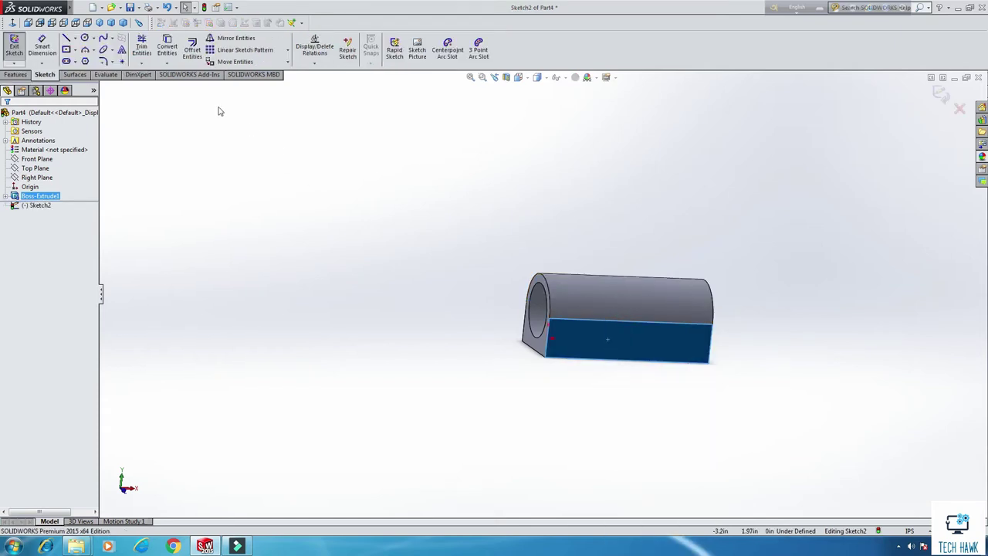
left_click(13, 24)
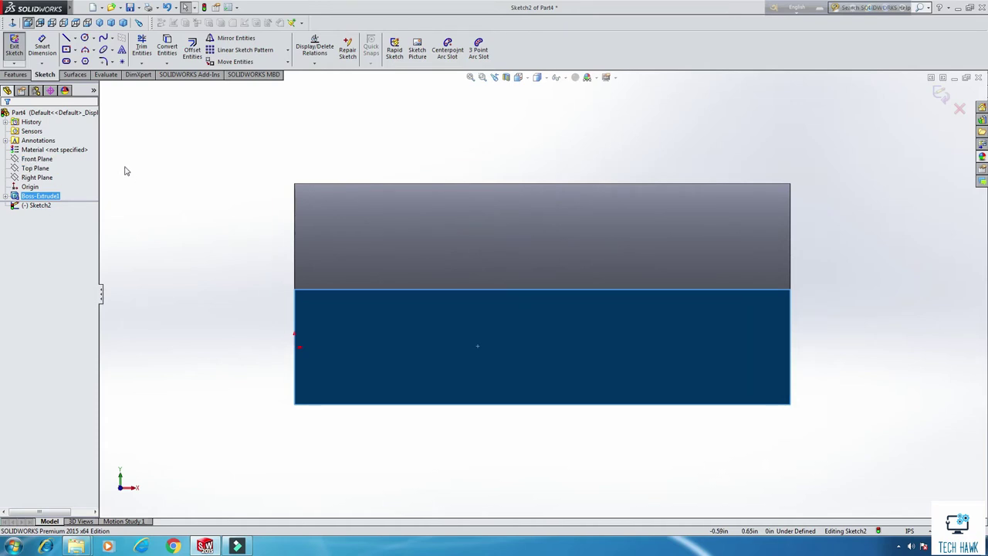
left_click(75, 50)
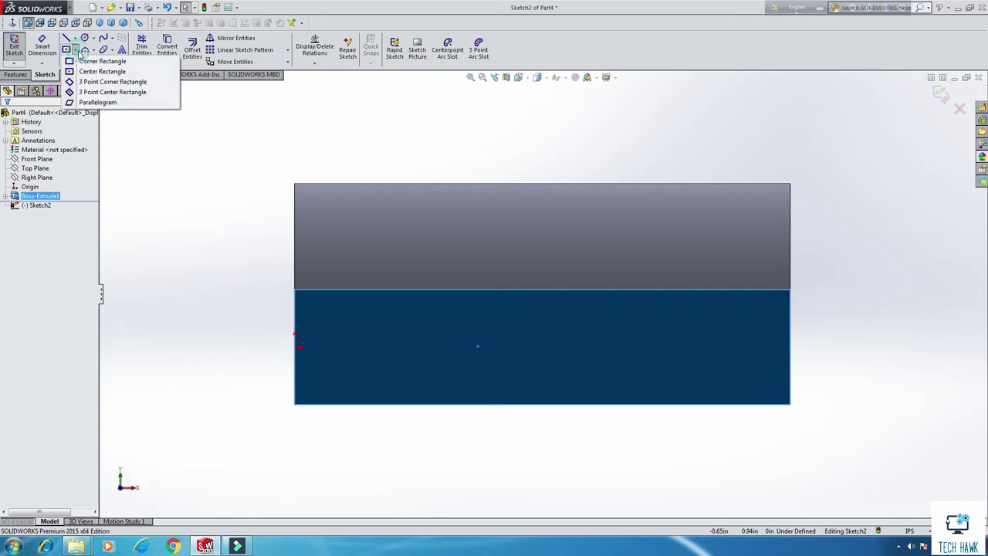
left_click(81, 62)
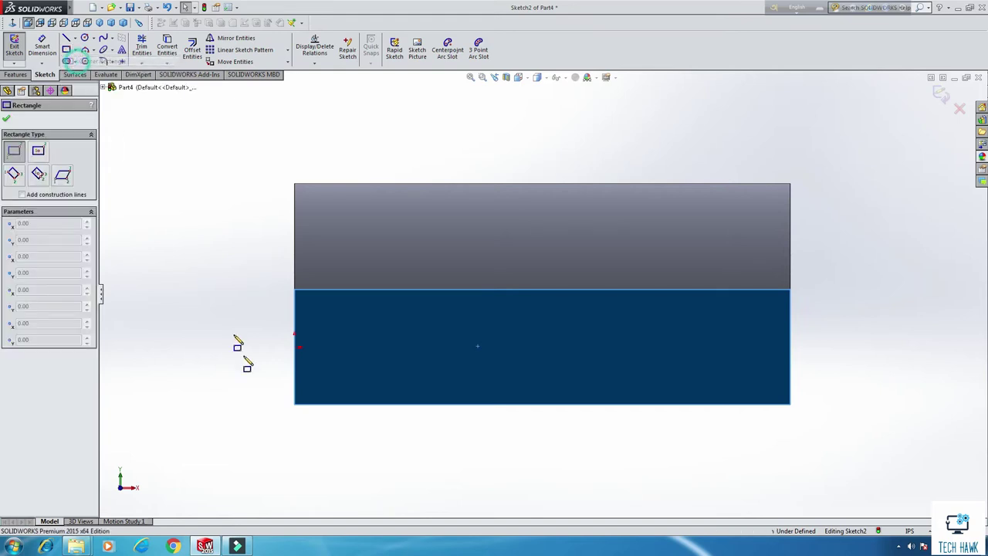
left_click(294, 404)
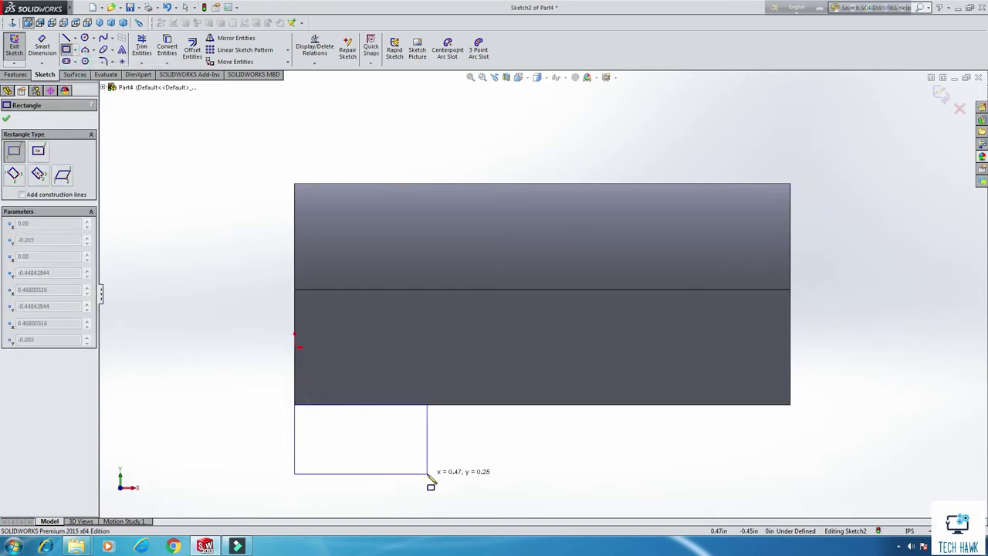
scroll(430, 476, "up", 3)
left_click(507, 413)
right_click(601, 370)
left_click(609, 383)
- Dimension the rectangle 0.813 in tall and 0.75 in wide
left_click(42, 47)
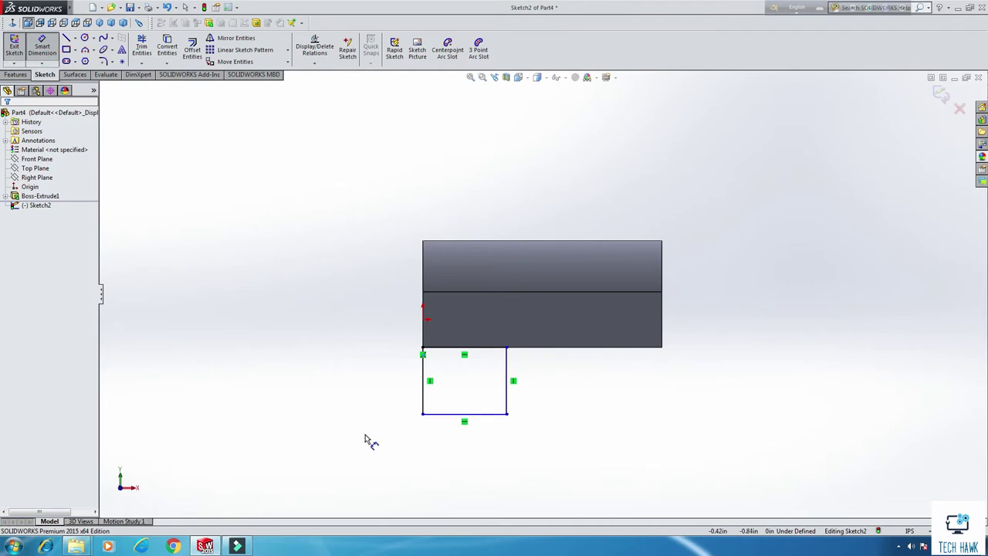
left_click(423, 369)
left_click(397, 378)
type("813")
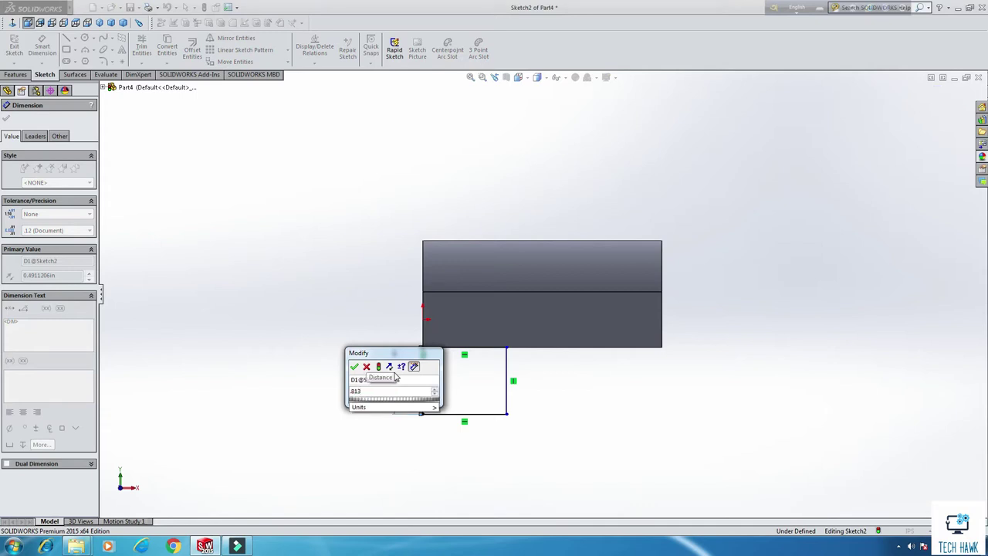
key("Return")
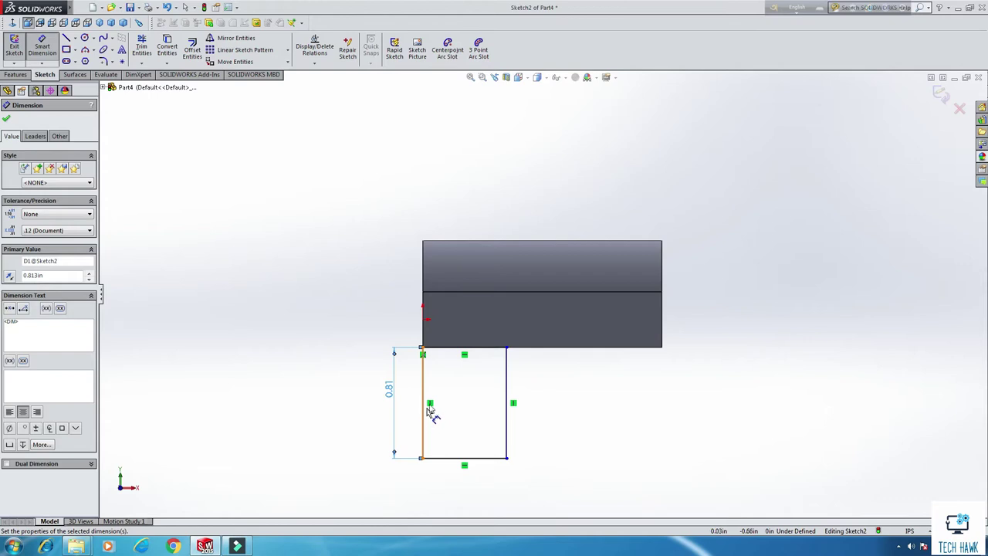
left_click(471, 458)
left_click(470, 475)
type("0.75")
key("Return")
key("z")
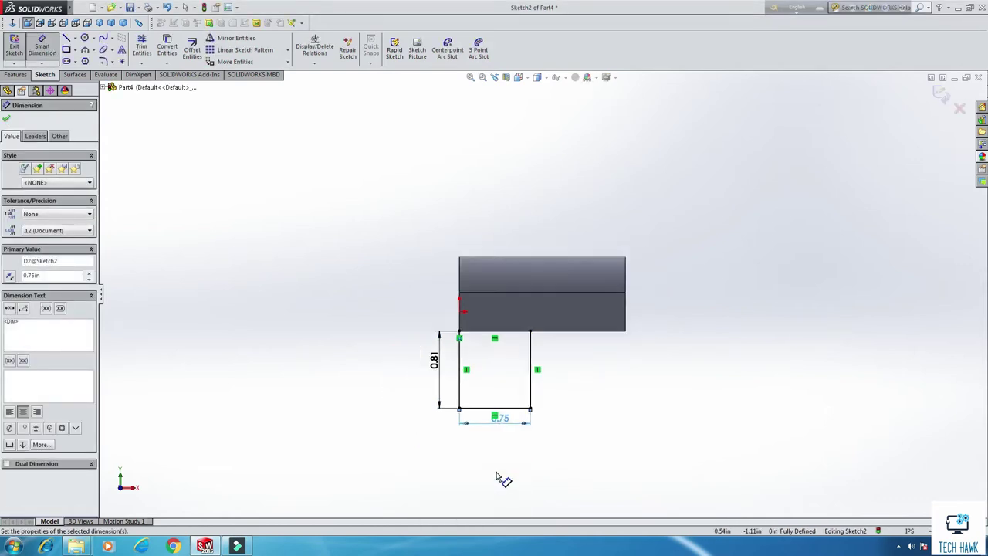
key("z")
scroll(583, 351, "down", 3)
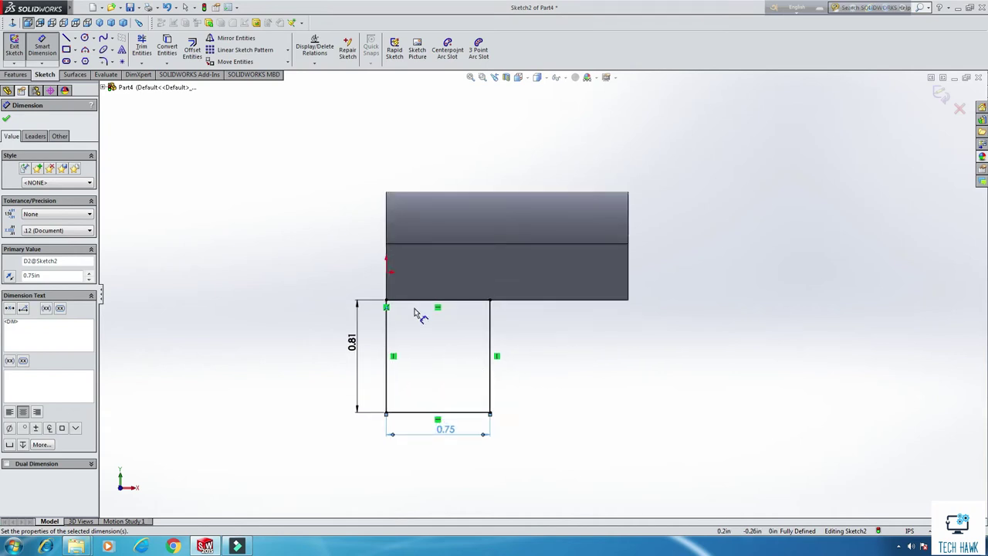
- Draw a circle inside the rectangular tab sketch
left_click(85, 38)
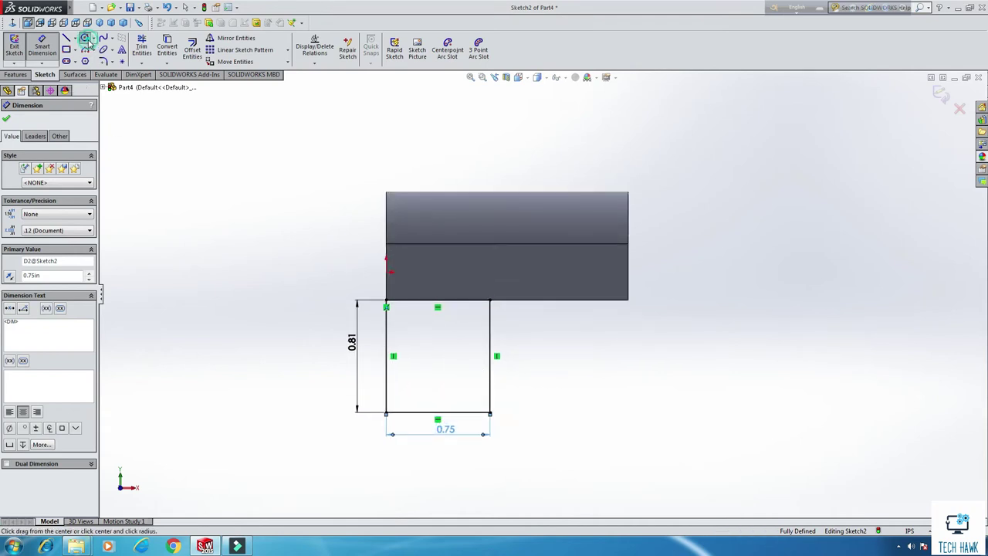
left_click(441, 379)
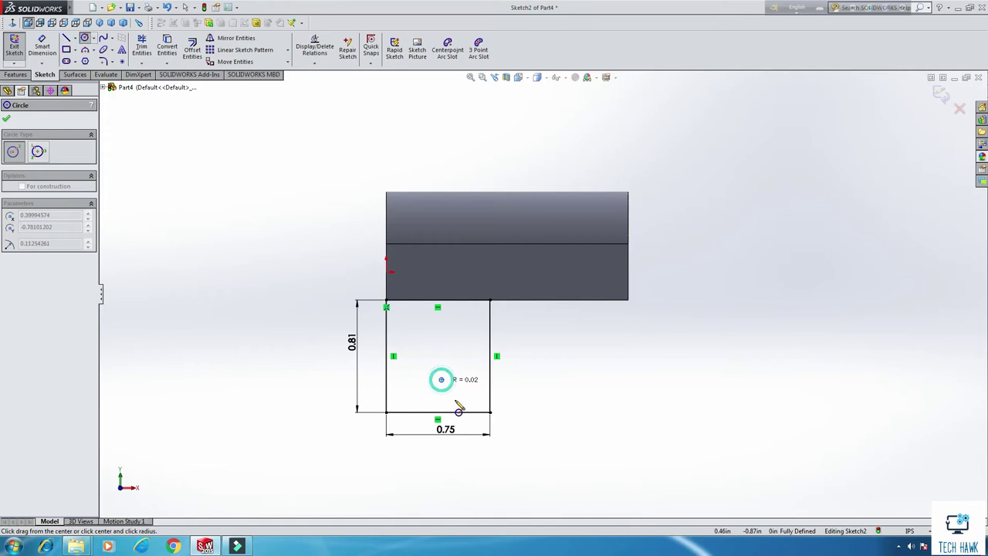
left_click(458, 400)
right_click(558, 368)
left_click(567, 366)
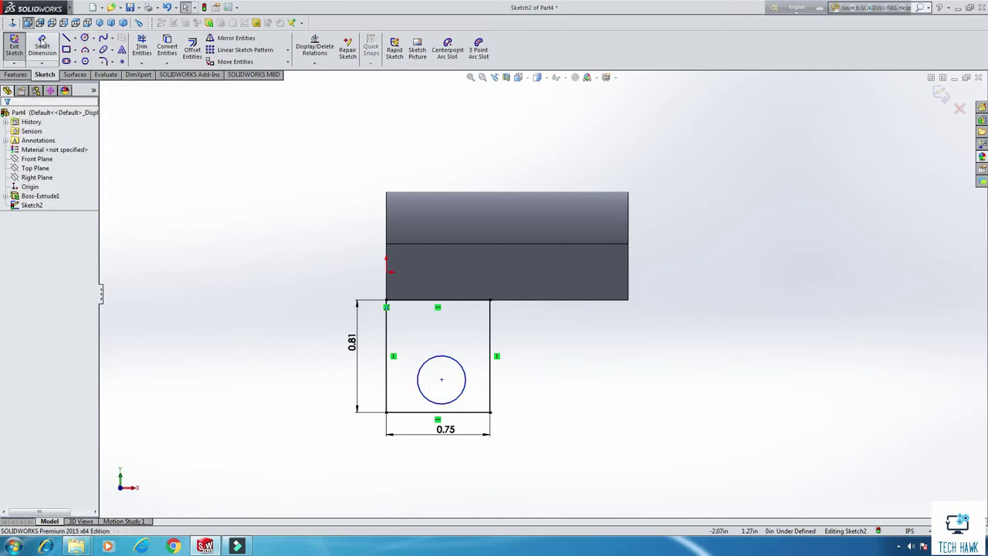
- Dimension the circle's diameter to 0.252 in
left_click(43, 46)
left_click(418, 382)
left_click(333, 380)
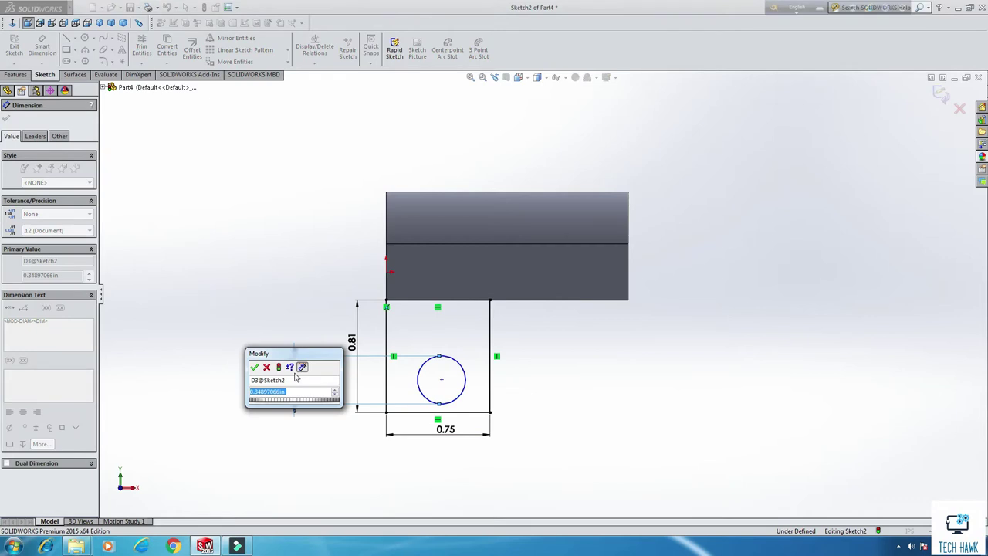
type("0.252")
key("Return")
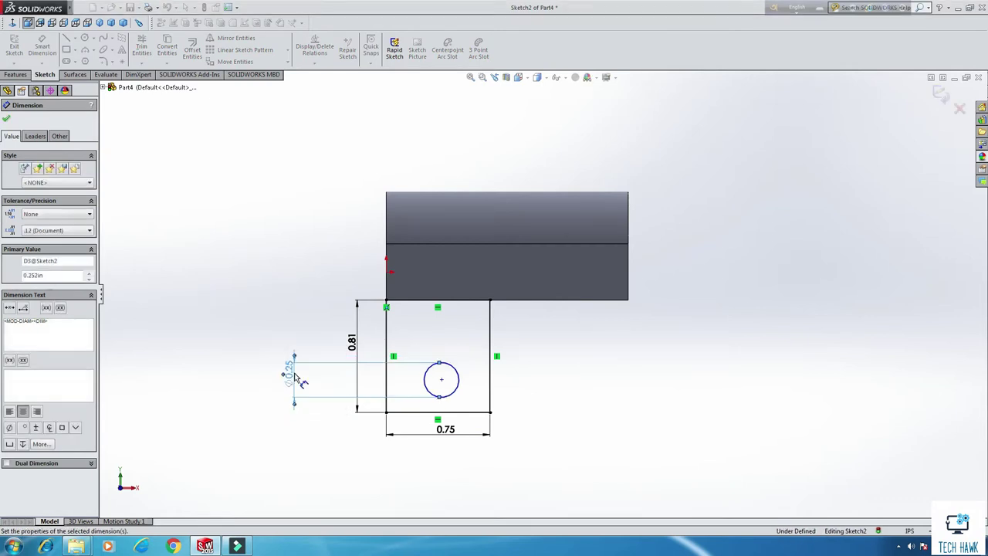
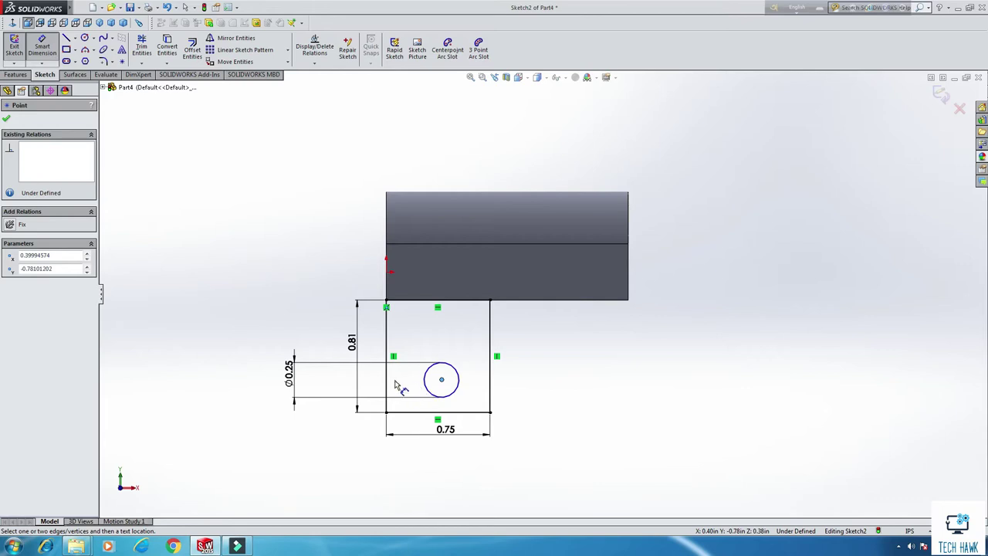
- Dimension the hole centre 0.375 from the left edge
left_click(387, 383)
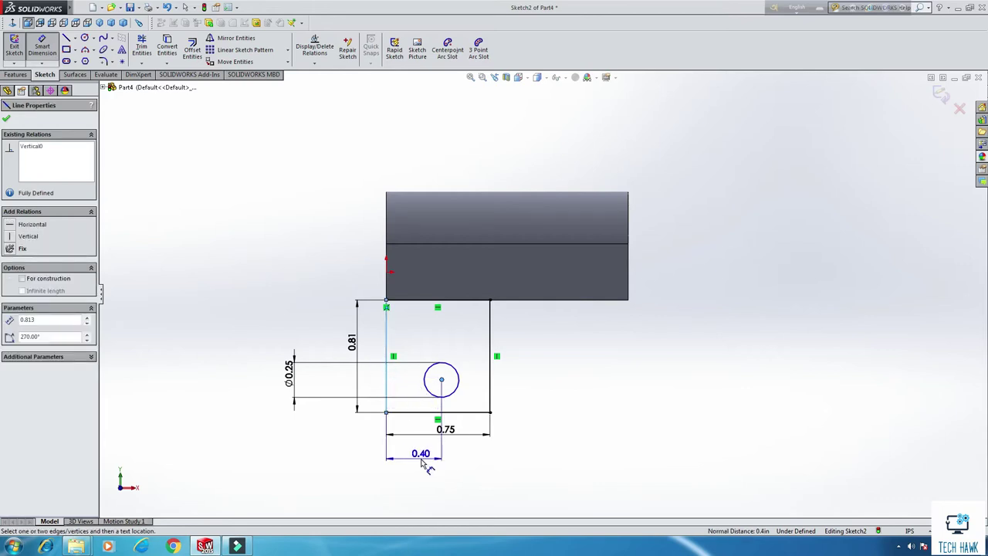
left_click(422, 461)
type("0.375")
key("Return")
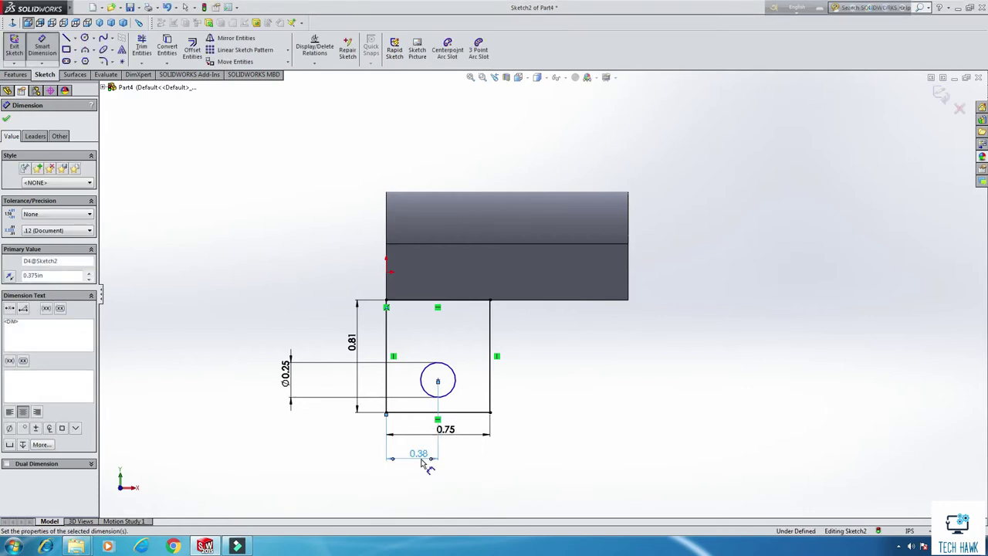
- Dimension the hole centre 0.25 above the bottom edge and exit the sketch
left_click(439, 380)
left_click(463, 413)
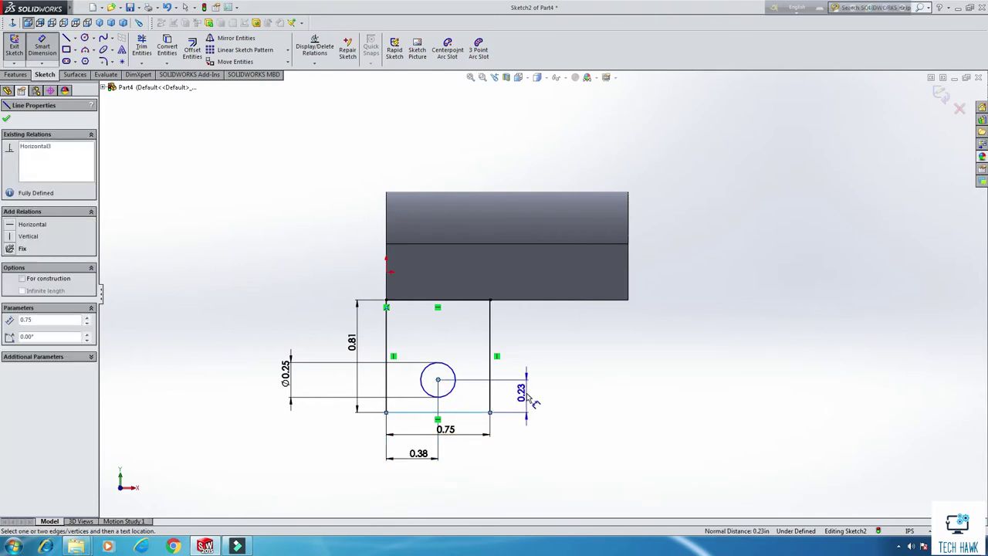
left_click(532, 401)
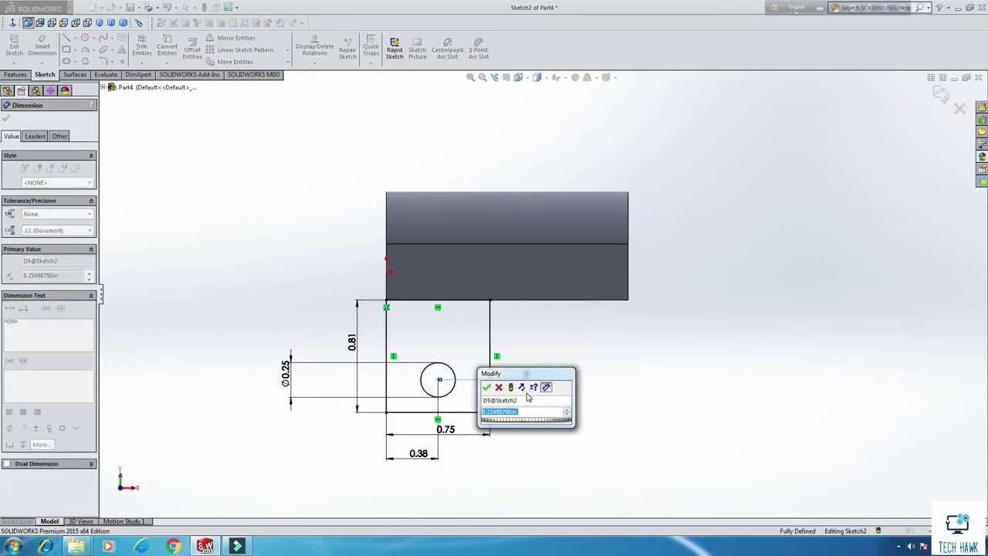
type("0.25")
key("Return")
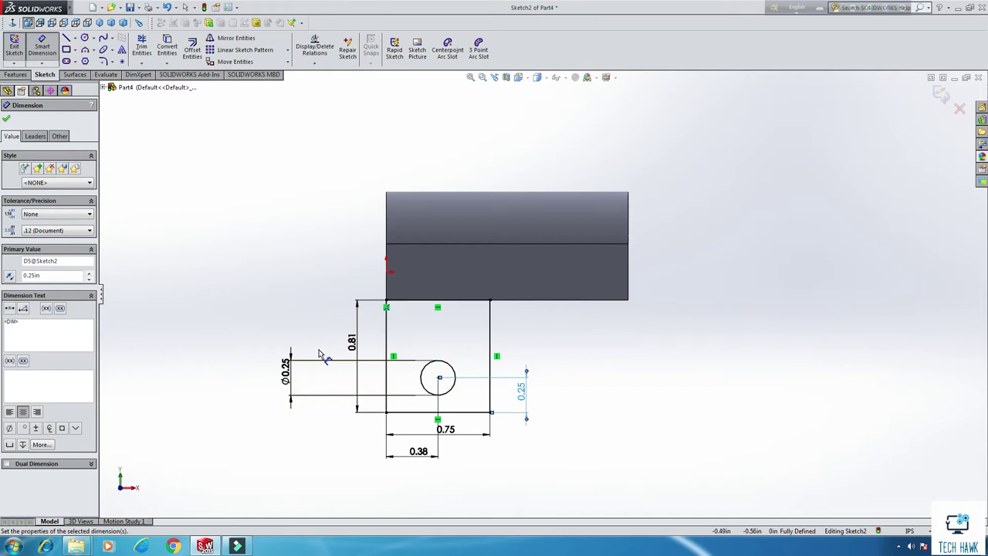
left_click(42, 46)
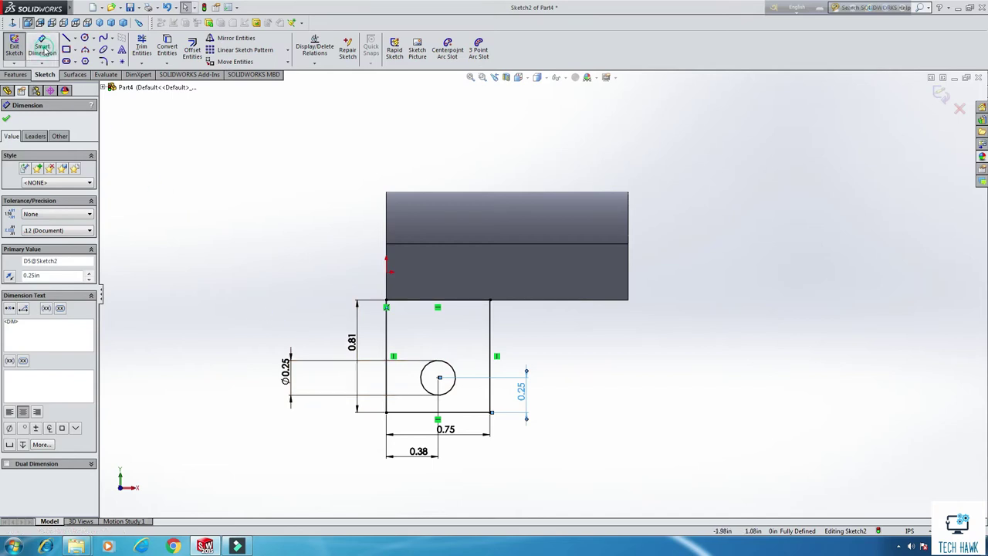
left_click(14, 47)
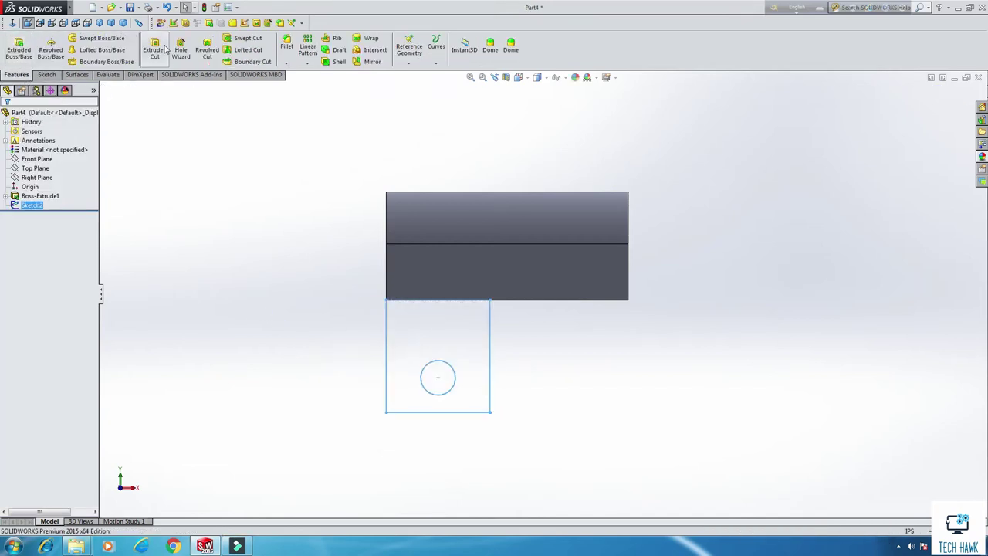
- Extrude the holed rectangle Up To Surface, ending at the first body's cylinder face
left_click(27, 54)
middle_click_drag(264, 255, 369, 311)
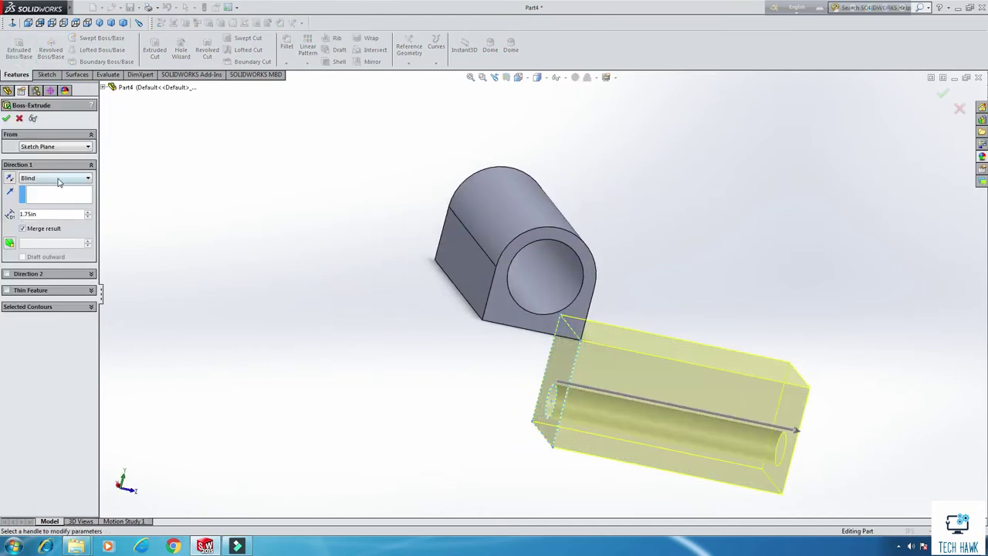
left_click(58, 181)
left_click(55, 203)
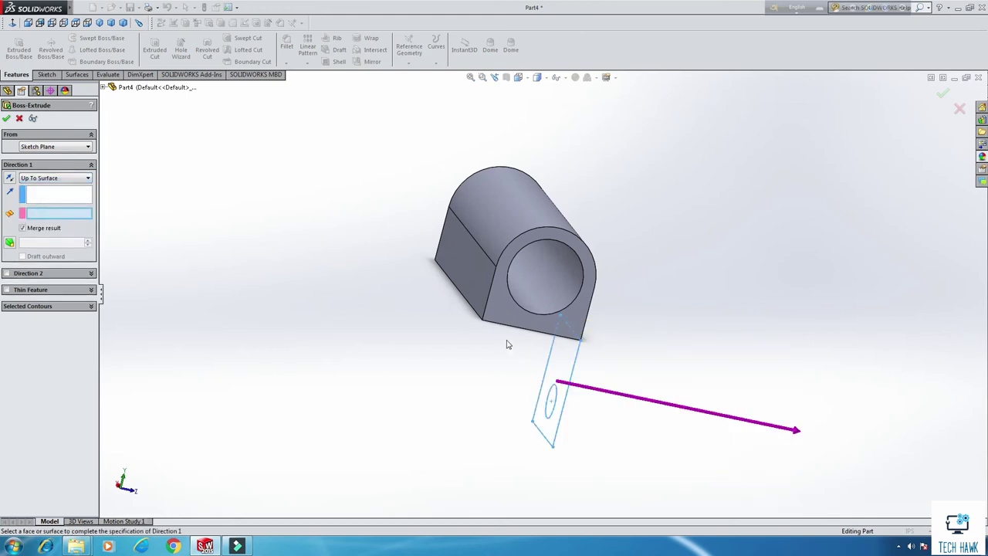
left_click(475, 293)
middle_click_drag(794, 391, 564, 376)
left_click(6, 119)
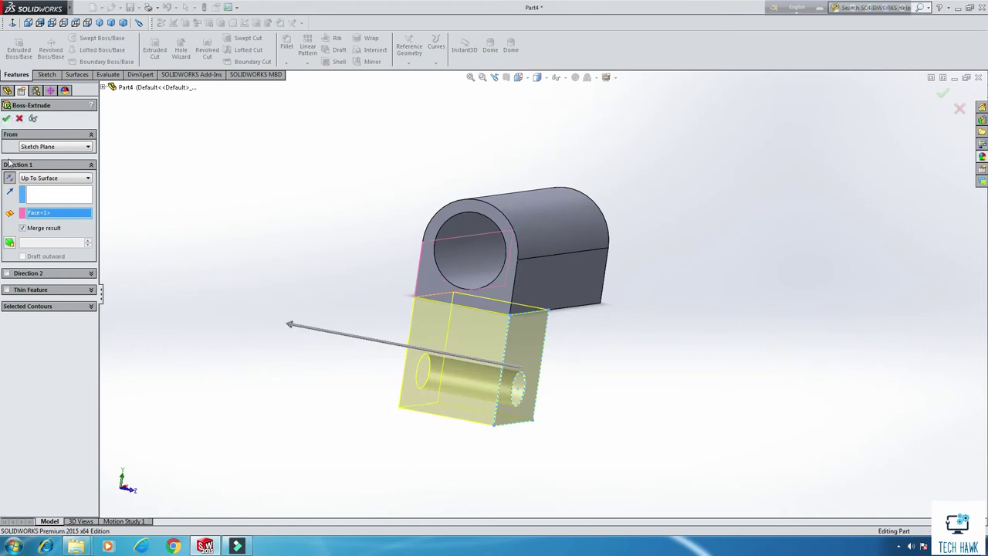
middle_click_drag(519, 362, 410, 350)
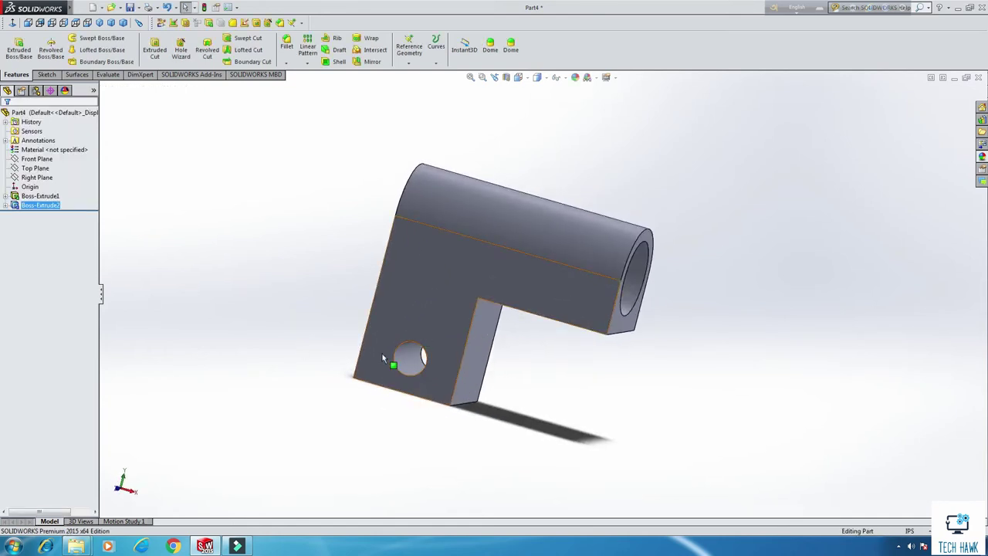
middle_click_drag(400, 357, 513, 360)
- Start a sketch on the flange face, viewed Normal To, and draw a corner rectangle
right_click(513, 359)
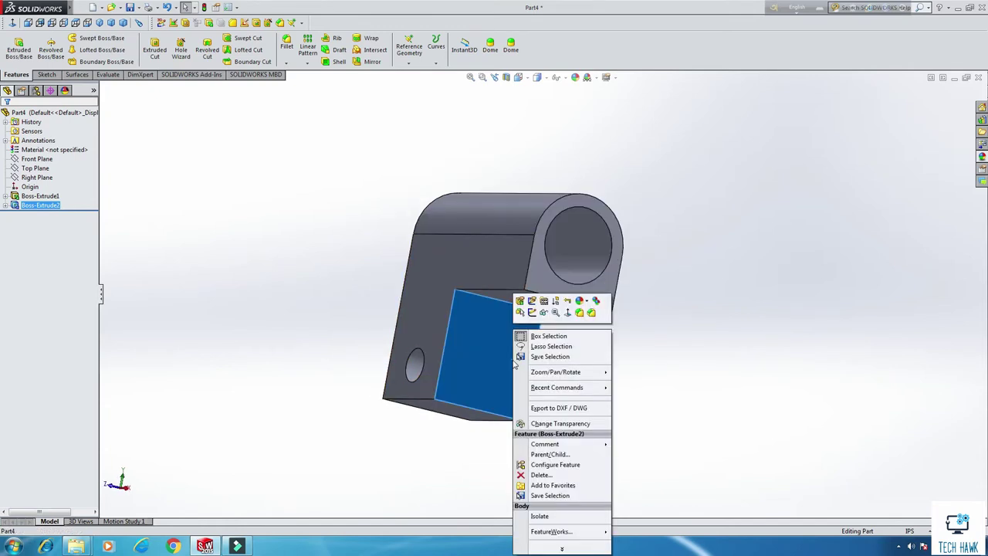
left_click(532, 312)
left_click(15, 24)
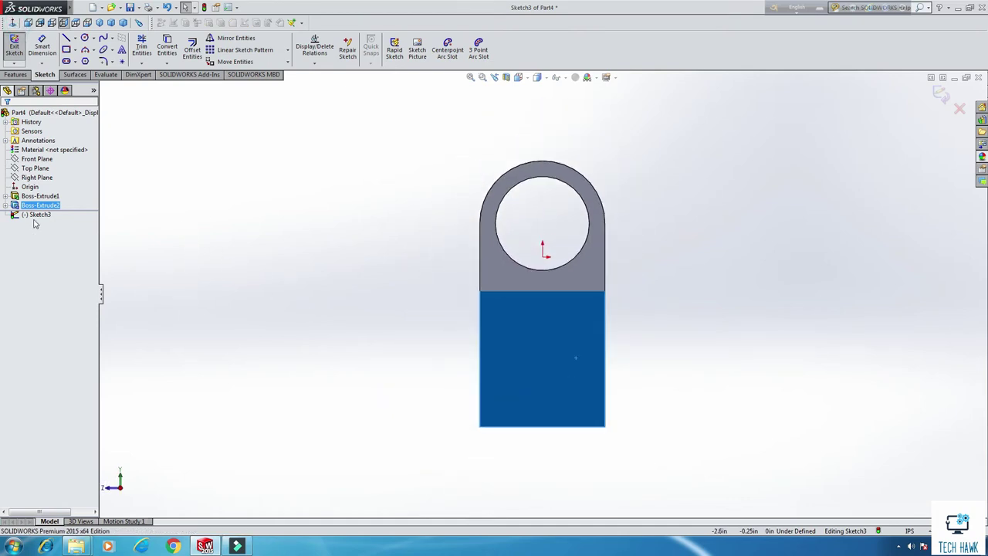
left_click(68, 48)
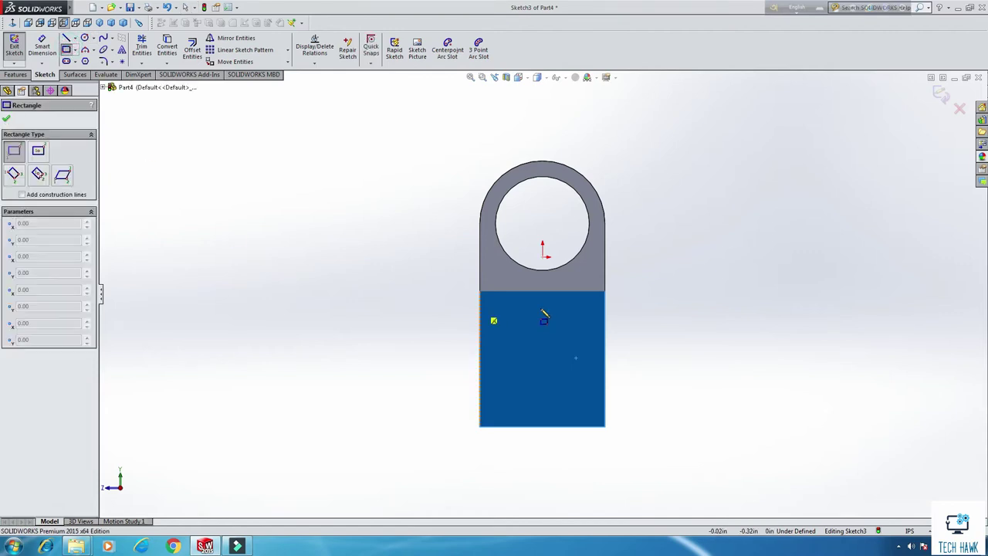
left_click(516, 292)
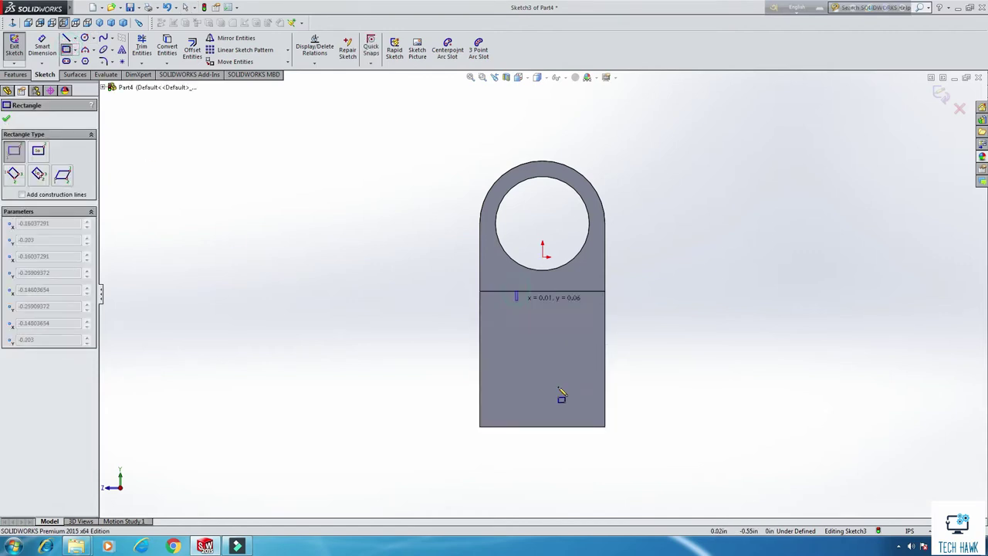
left_click(572, 473)
right_click(746, 266)
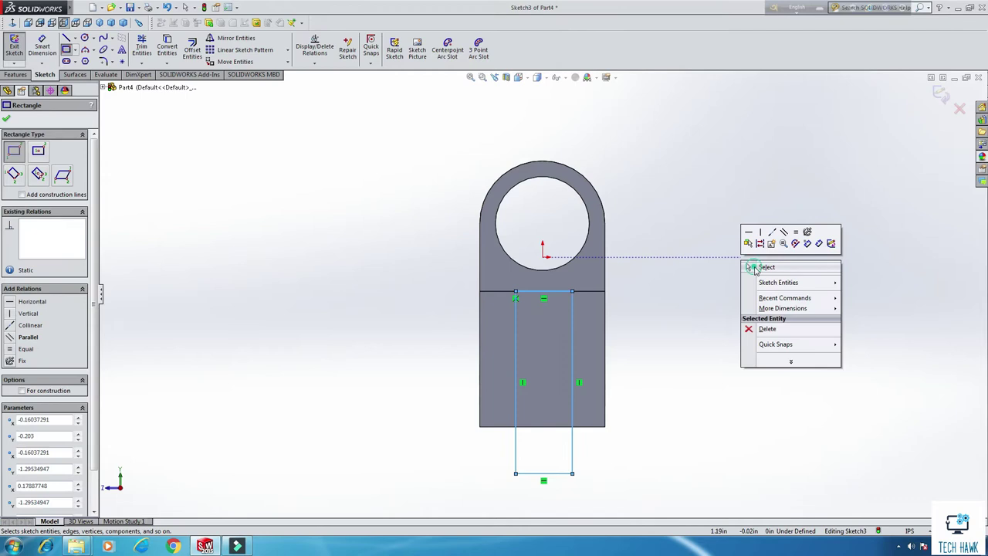
left_click(746, 266)
- Dimension the rectangle 0.25 wide and 0.25 from the flange's left edge
left_click(42, 49)
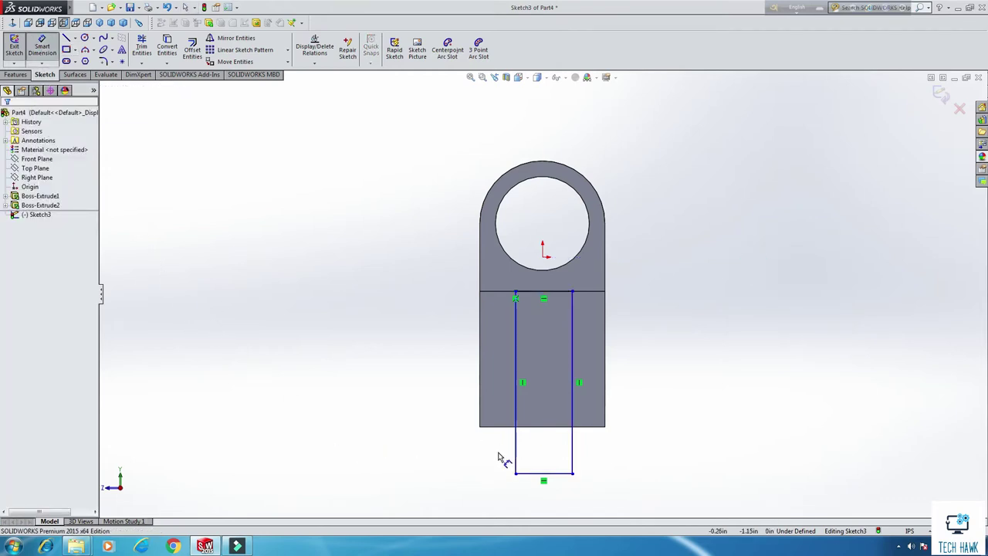
left_click(539, 474)
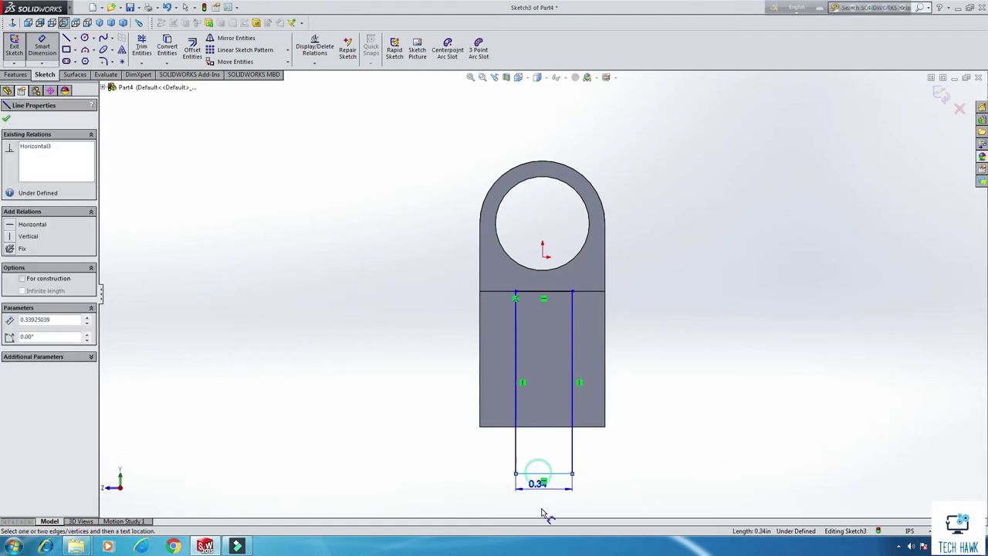
left_click(545, 447)
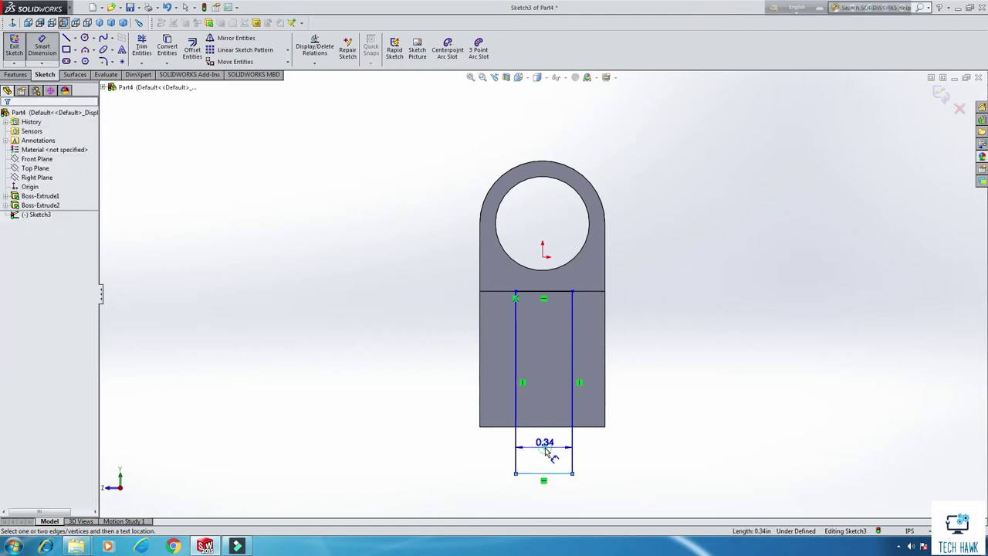
type("45")
key("Return")
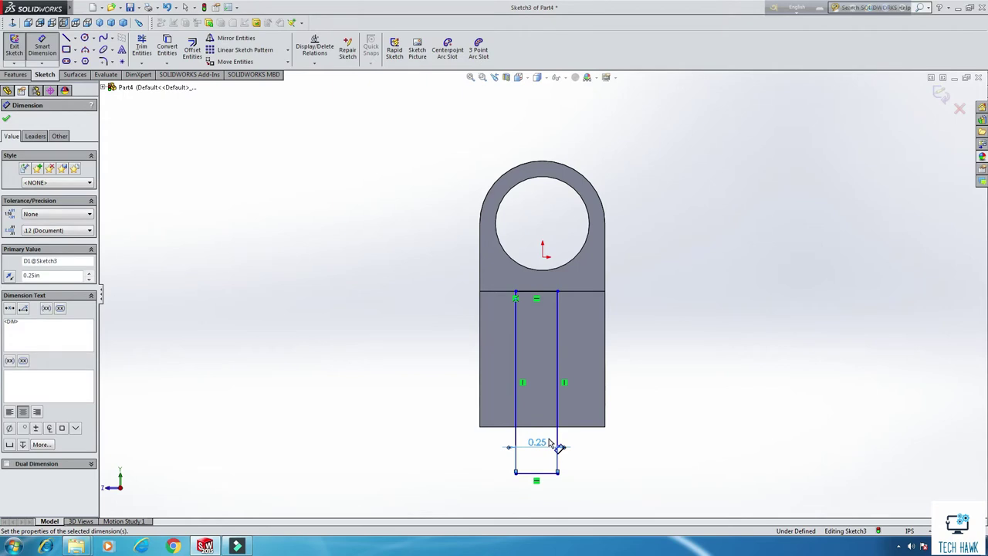
left_click(516, 352)
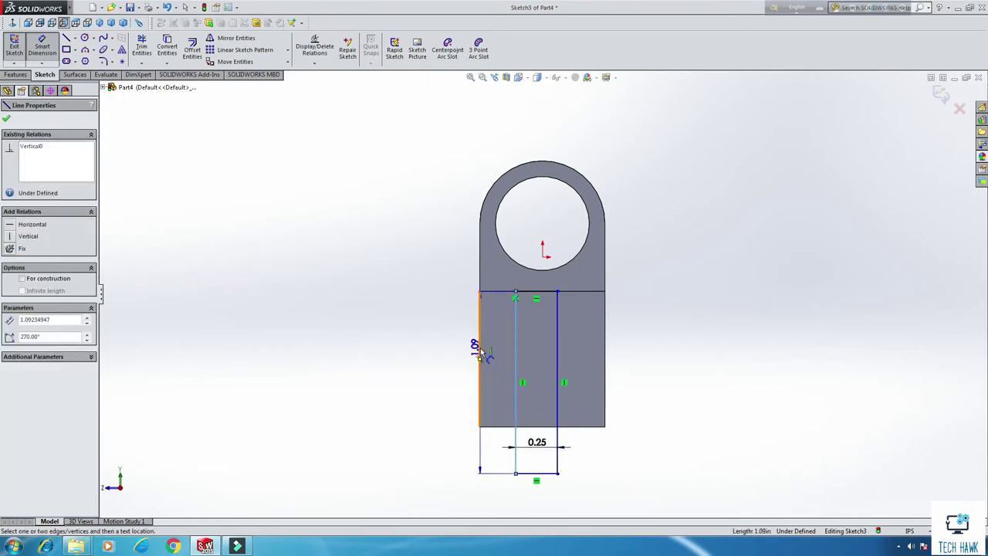
left_click(479, 345)
left_click(491, 477)
type("0.25")
key("Return")
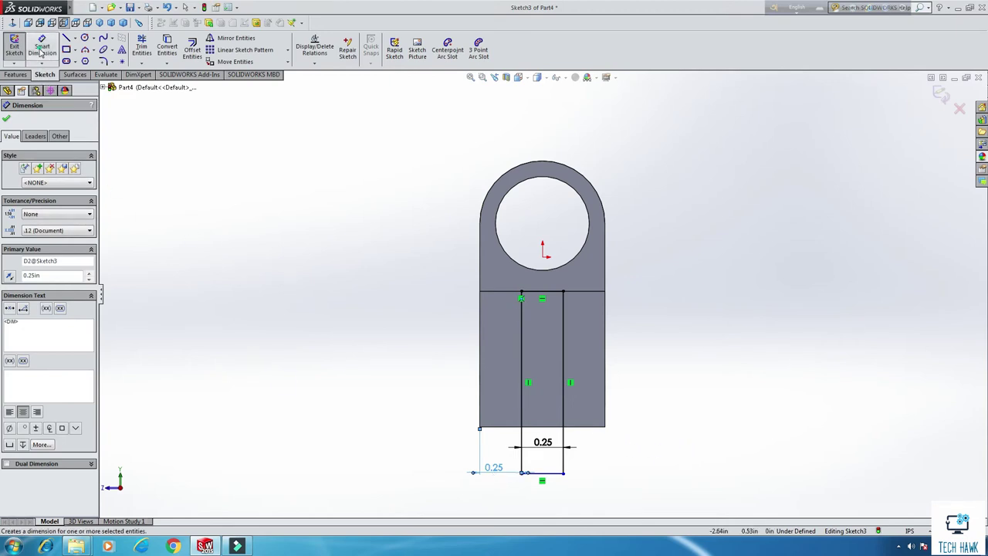
- Extruded Cut the rectangle with default settings, slicing a 1.75 in deep slot
left_click(15, 74)
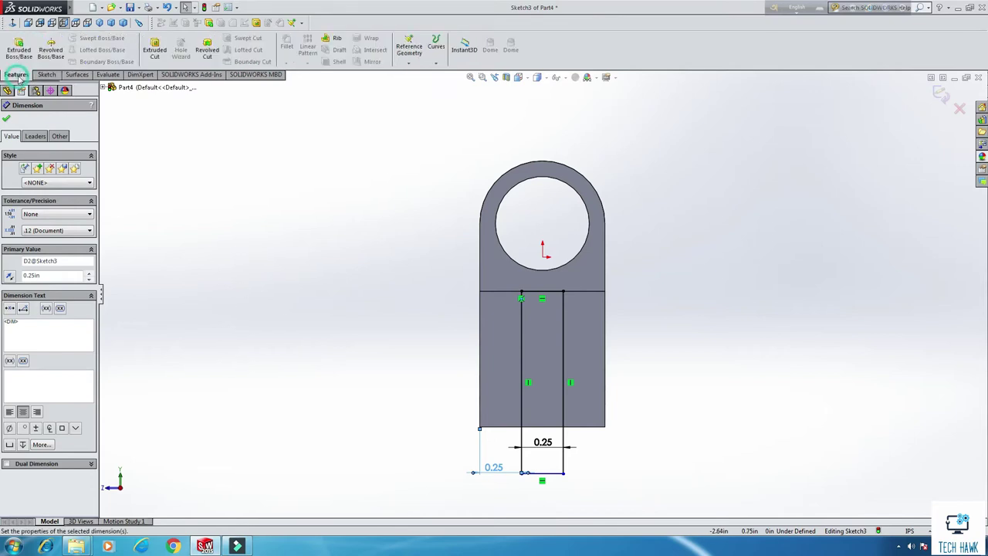
left_click(154, 48)
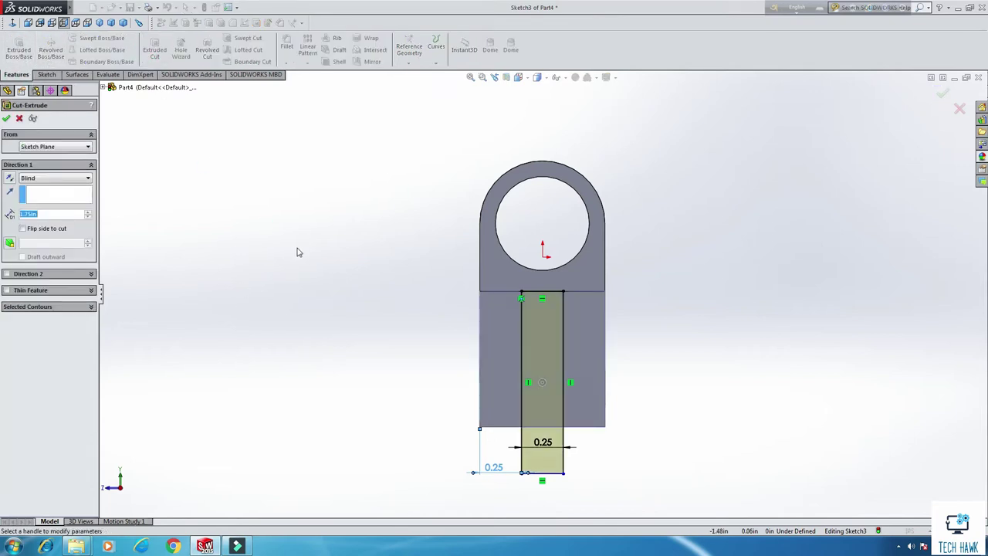
left_click(7, 119)
middle_click_drag(562, 348, 444, 371)
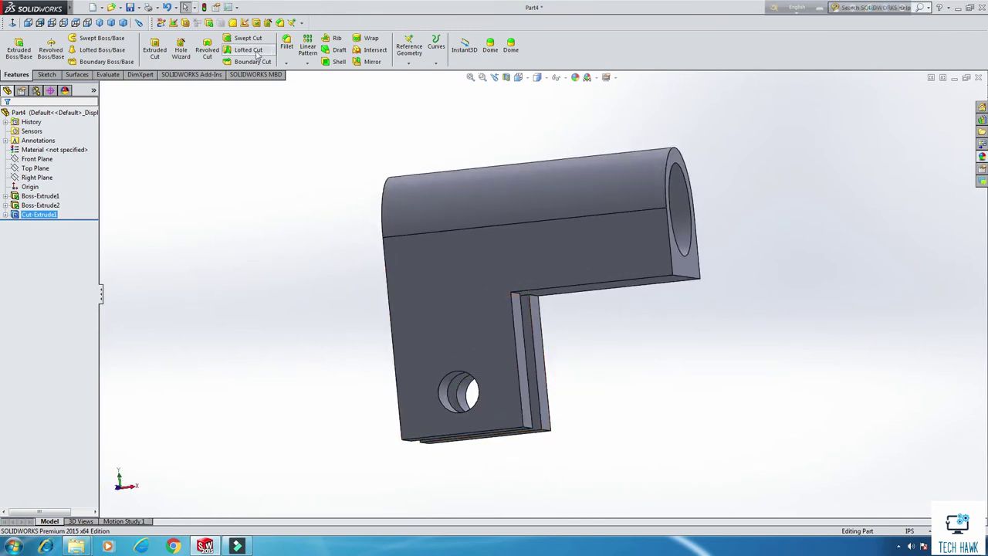
- Start a fillet and select the inner corner edge and the flange's top edges
left_click(287, 45)
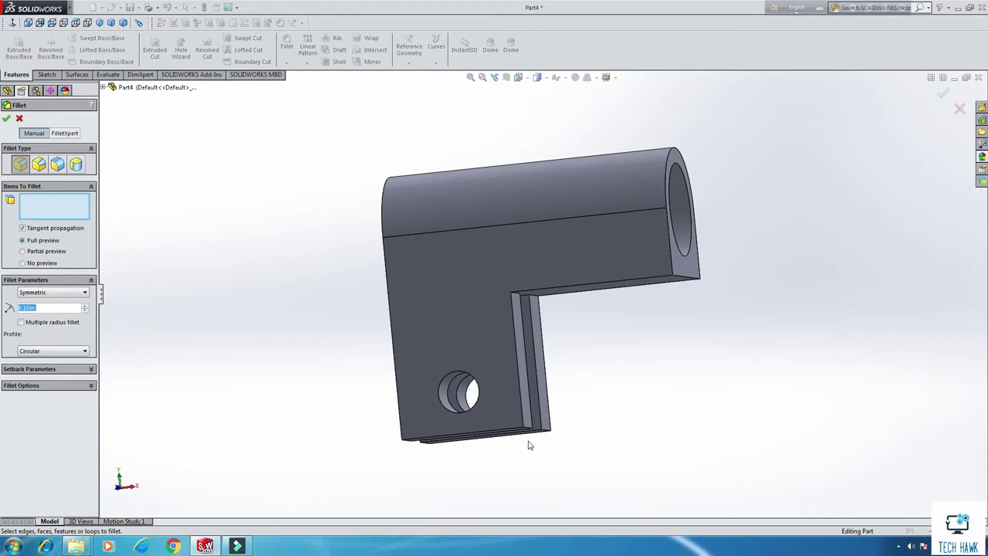
middle_click_drag(529, 445, 535, 417)
scroll(535, 404, "down", 5)
left_click(525, 382)
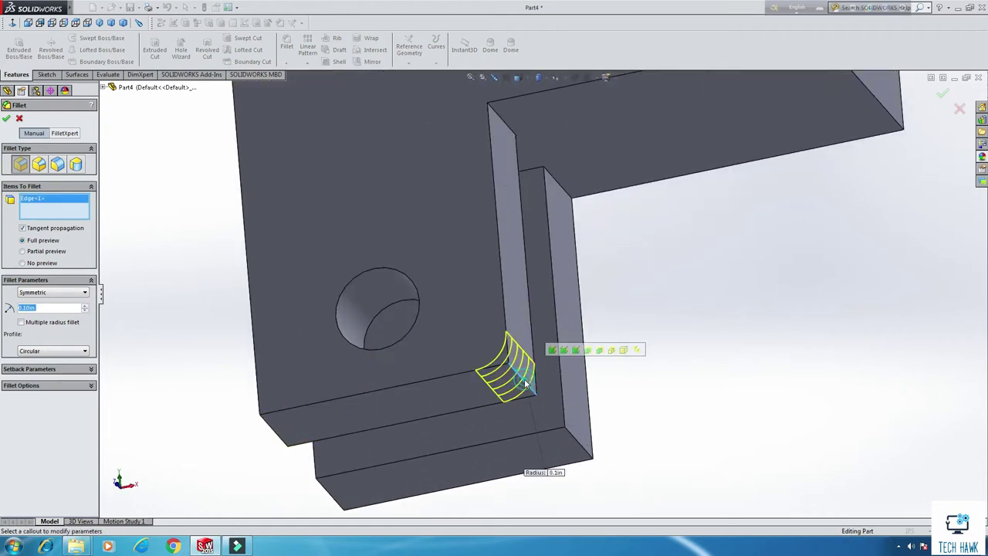
middle_click_drag(524, 382, 475, 122)
left_click(268, 429)
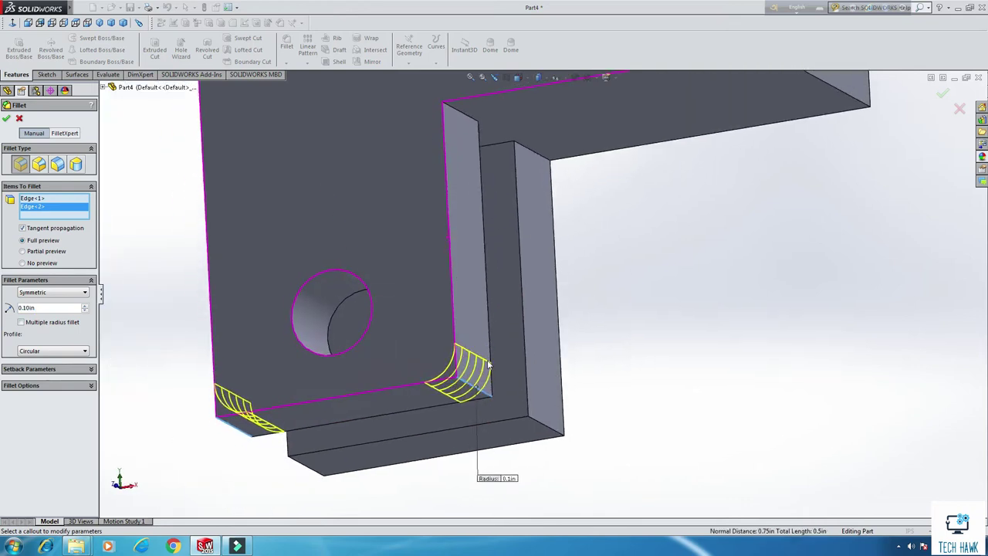
left_click(470, 118)
left_click(535, 154)
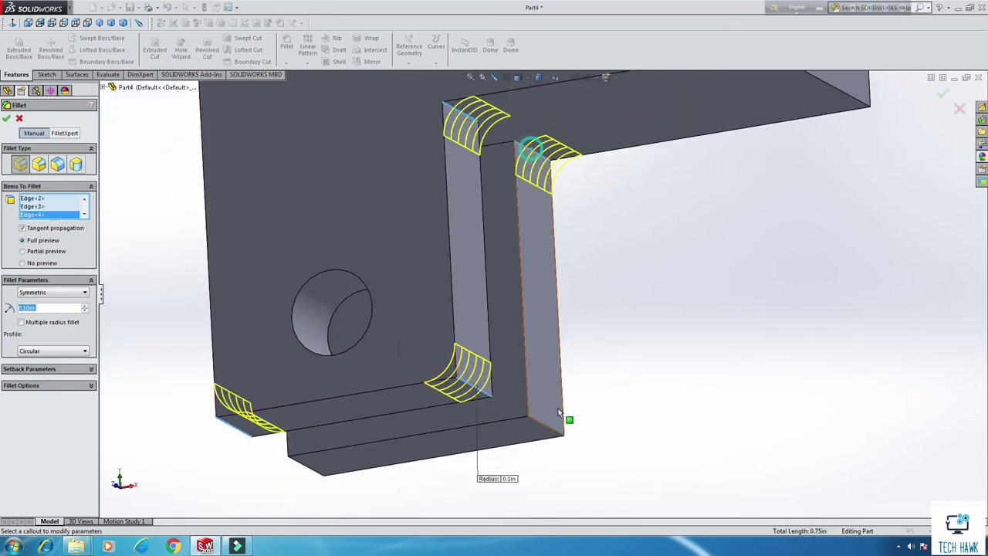
- Drop the mistakenly added bottom face, then add the bottom edge and lower block's left vertical edge
left_click(552, 436)
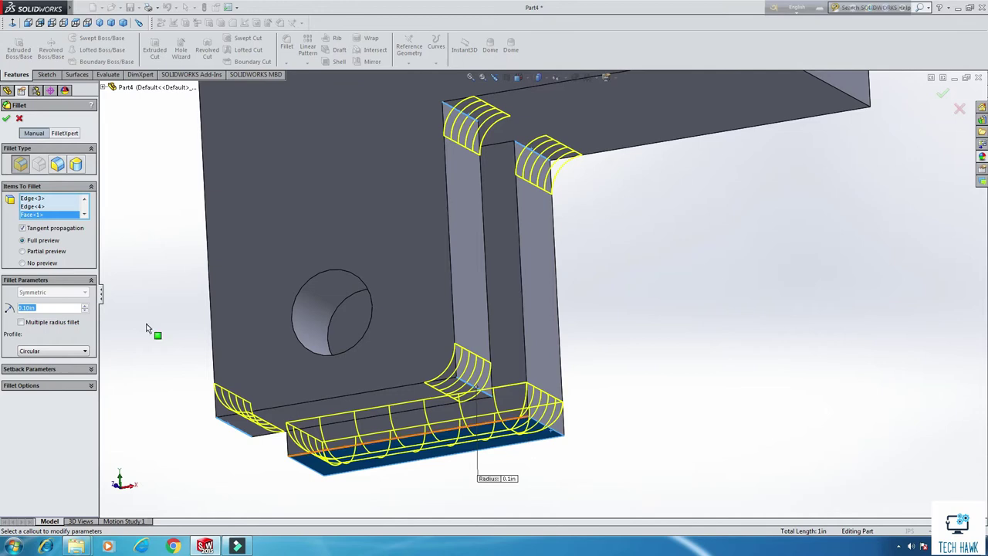
right_click(66, 219)
left_click(85, 232)
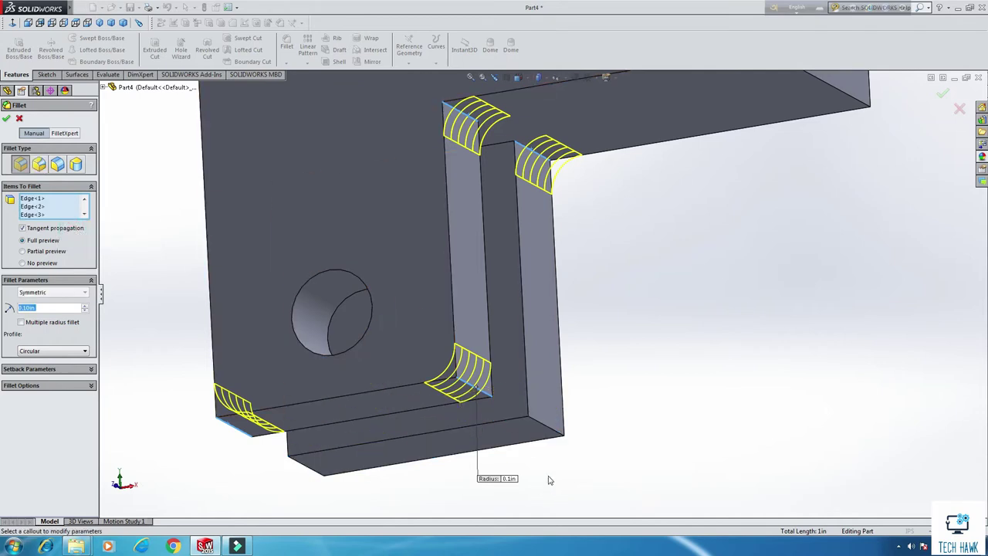
left_click(544, 430)
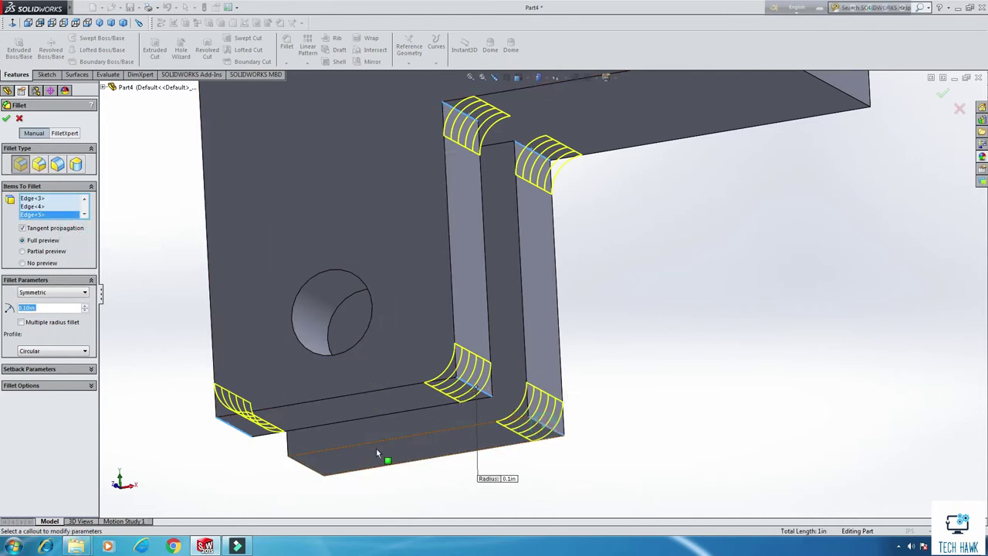
middle_click_drag(376, 448, 433, 397)
left_click(294, 465)
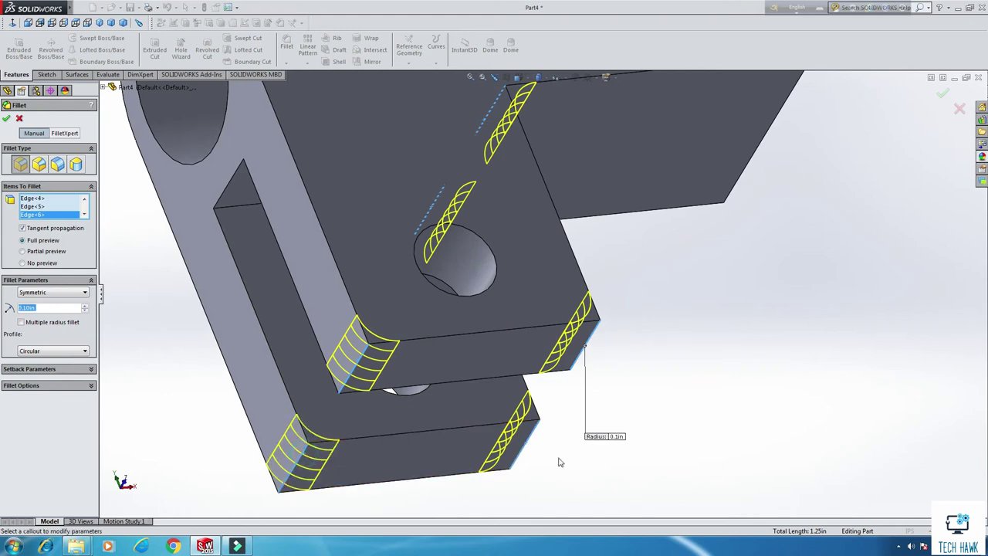
key("z")
middle_click_drag(602, 370, 554, 379)
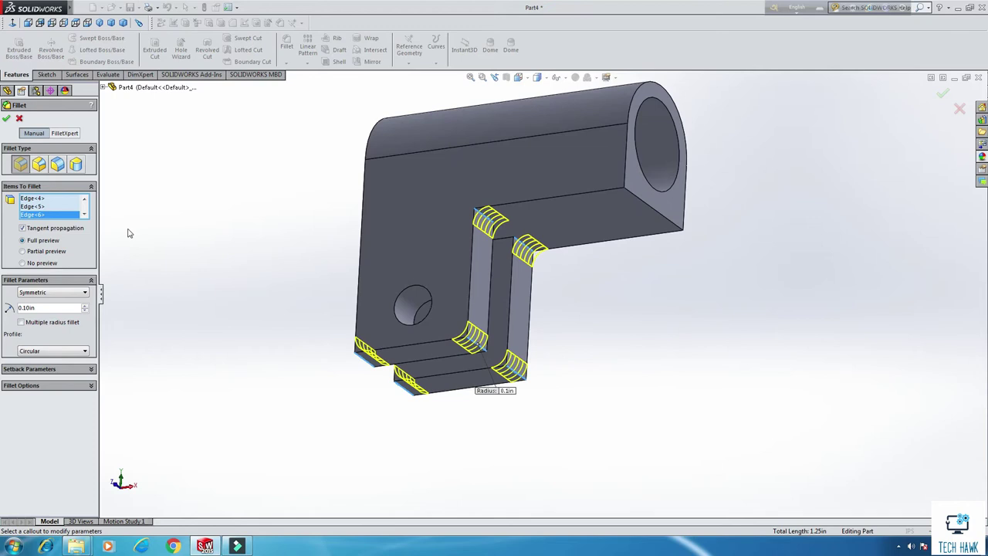
- Set the fillet radius to 0.25 in and apply it
left_click(46, 307)
type("0.25")
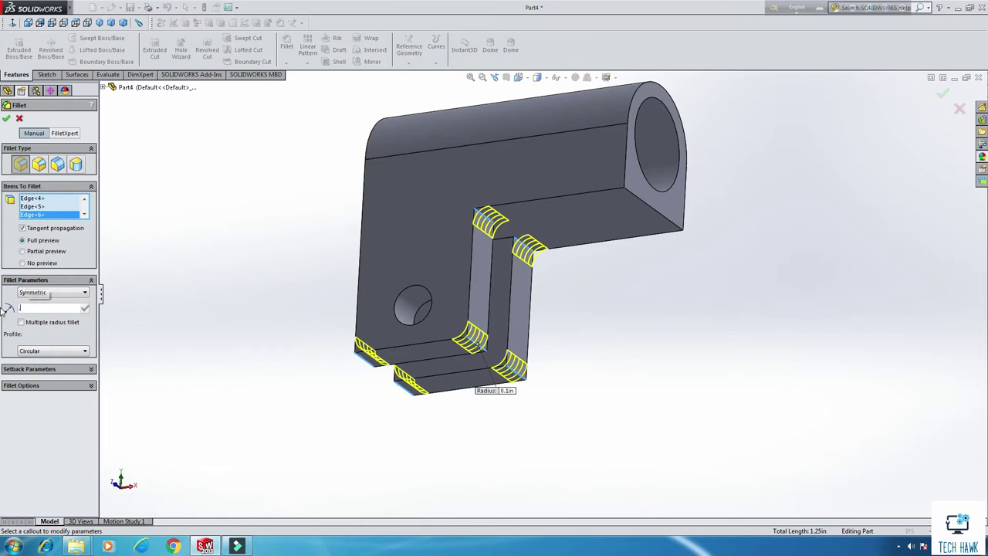
key("Return")
left_click(5, 120)
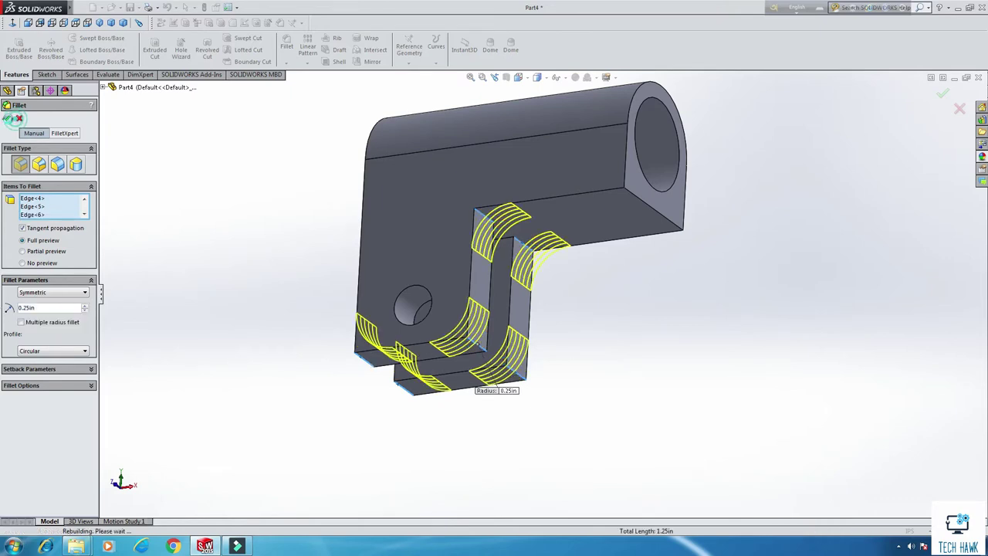
middle_click_drag(294, 181, 309, 264)
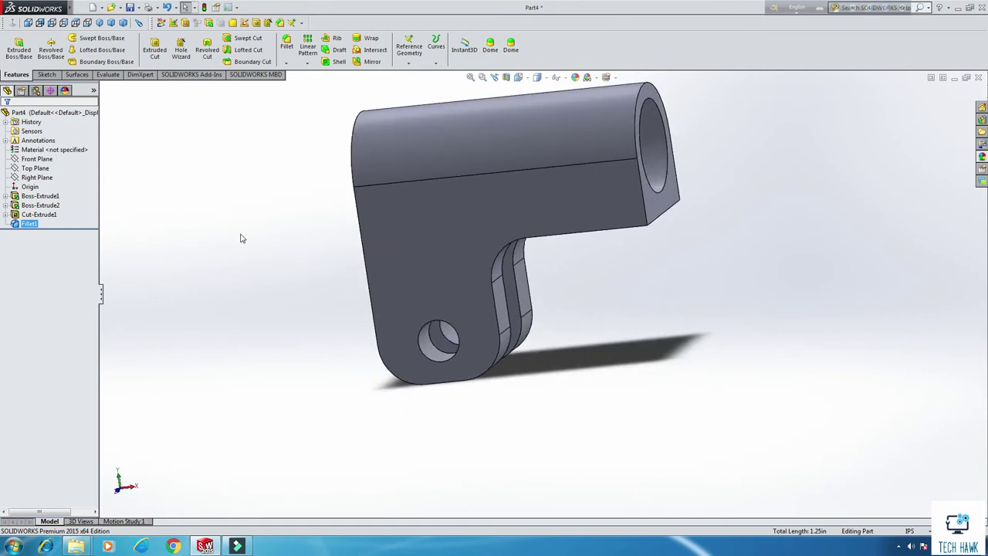
- Switch to dimetric view and save the part as '4 Main Housing'
left_click(131, 8)
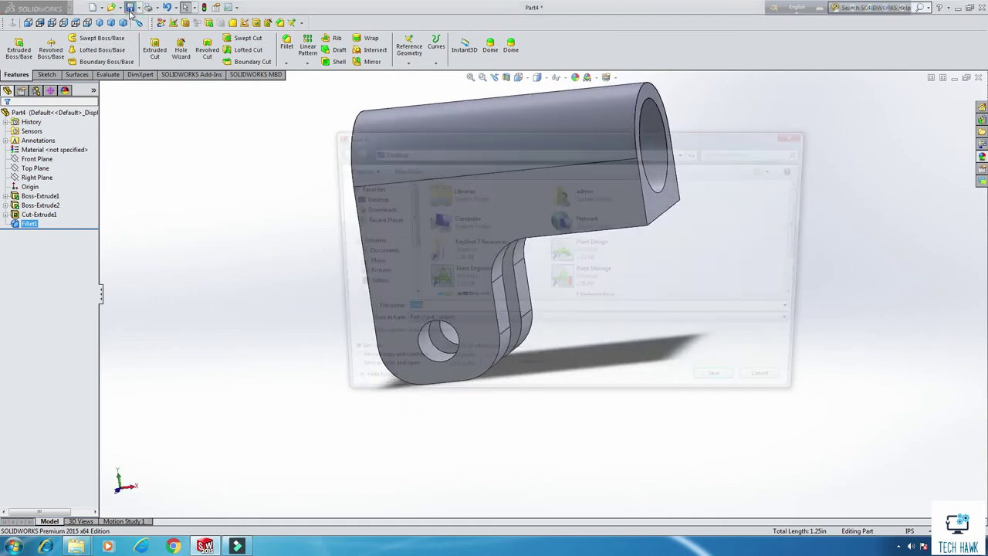
left_click(803, 135)
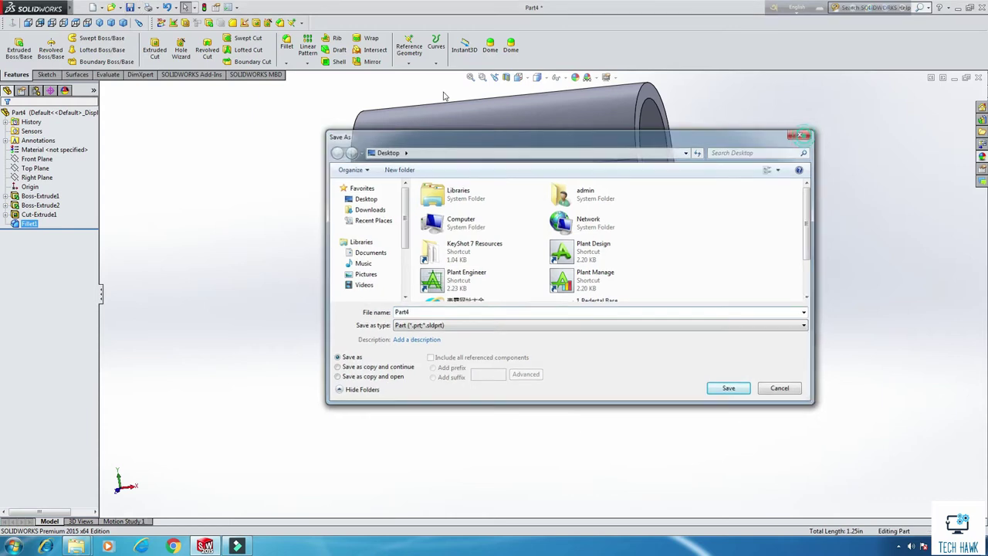
left_click(124, 23)
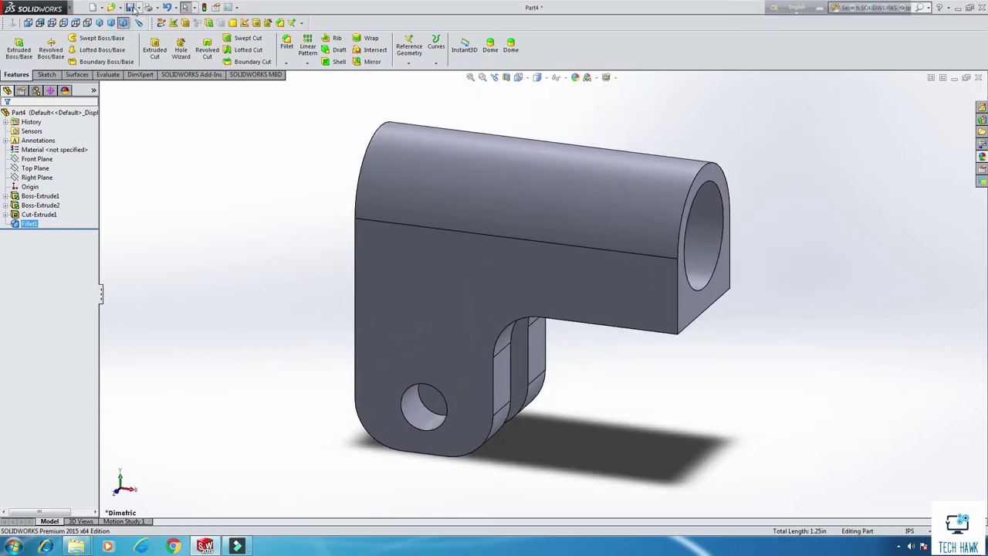
left_click(131, 8)
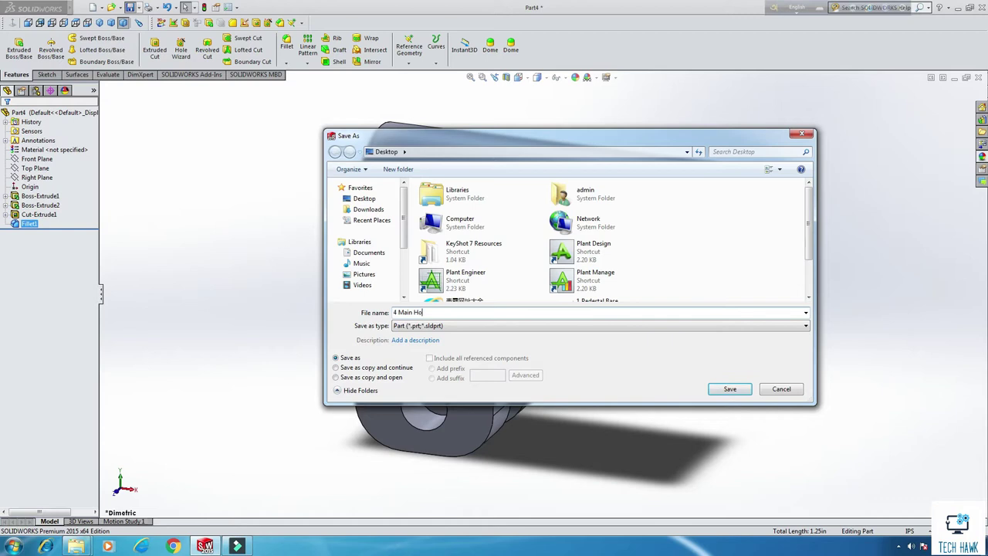
key("Return")
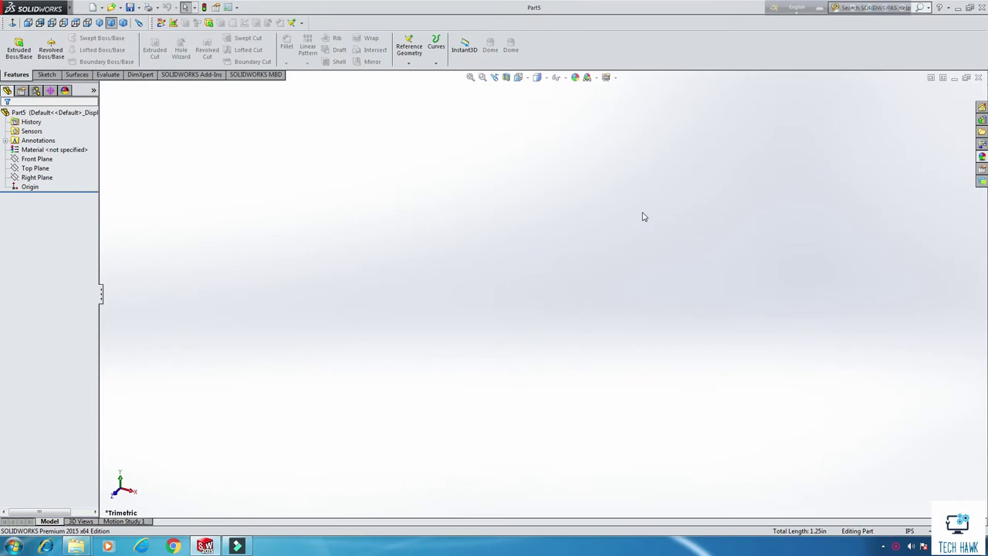
- Sketch a circle centred on the origin on the Right Plane
left_click(37, 178)
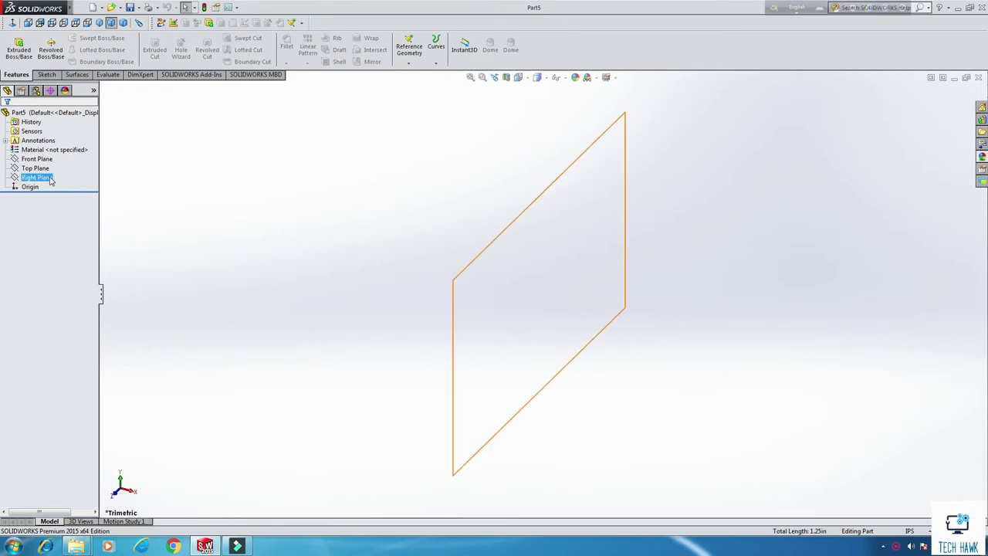
right_click(51, 178)
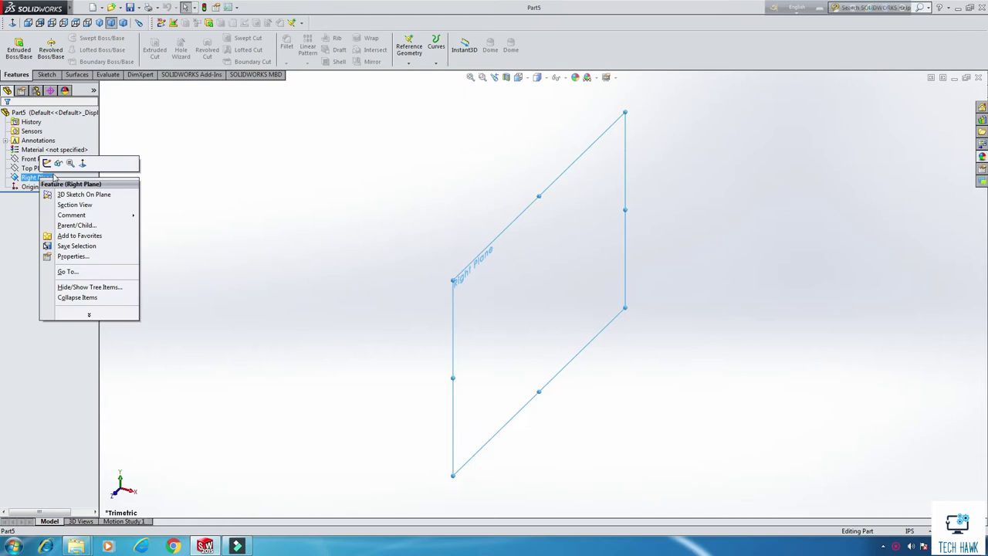
left_click(47, 163)
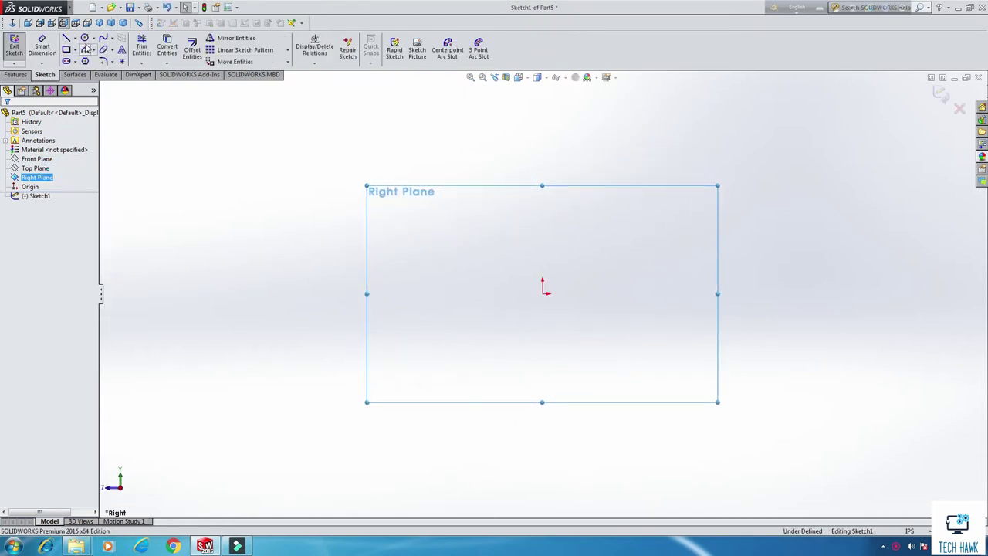
left_click(85, 37)
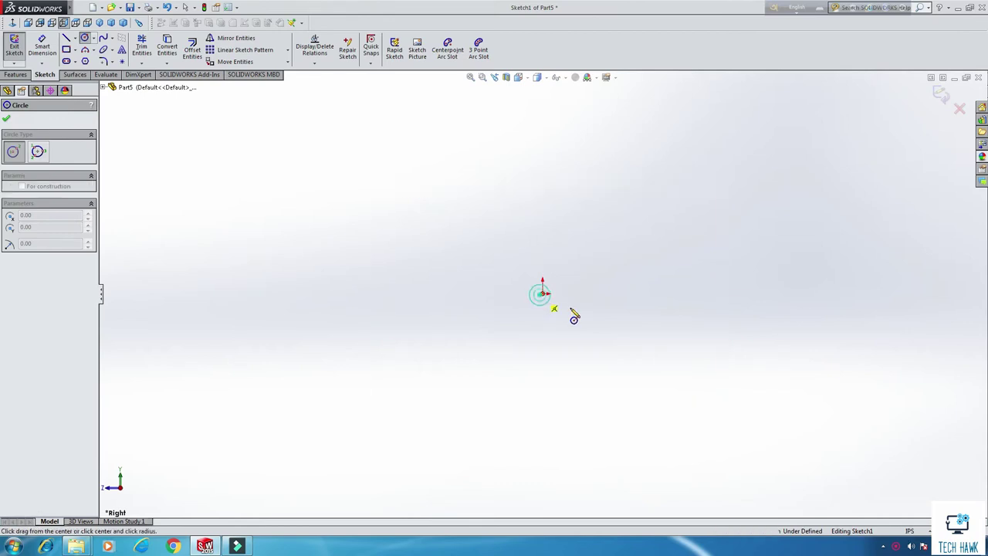
left_click(542, 293)
left_click(598, 318)
right_click(604, 218)
left_click(617, 249)
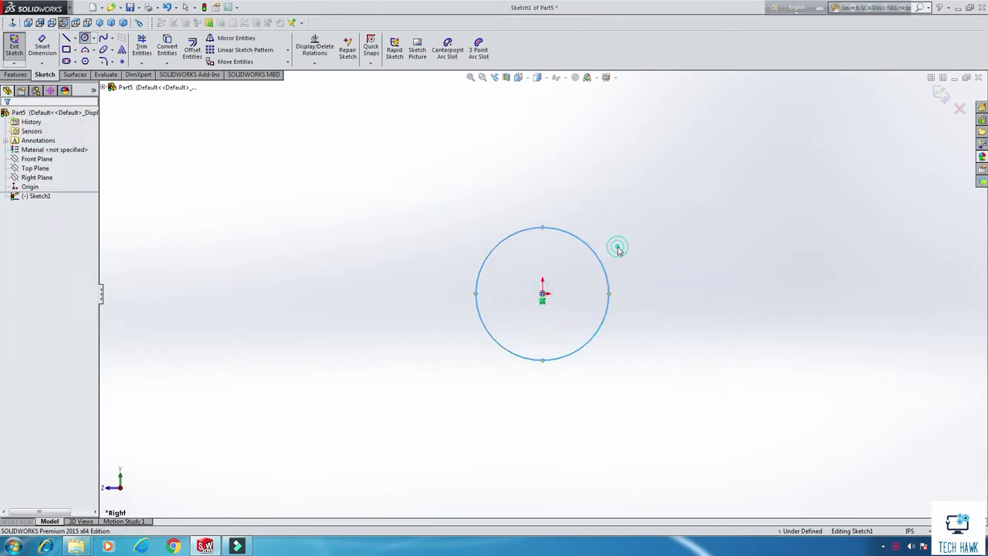
- Dimension the circle's diameter to 9/16 in and exit the sketch
left_click(42, 46)
left_click(477, 292)
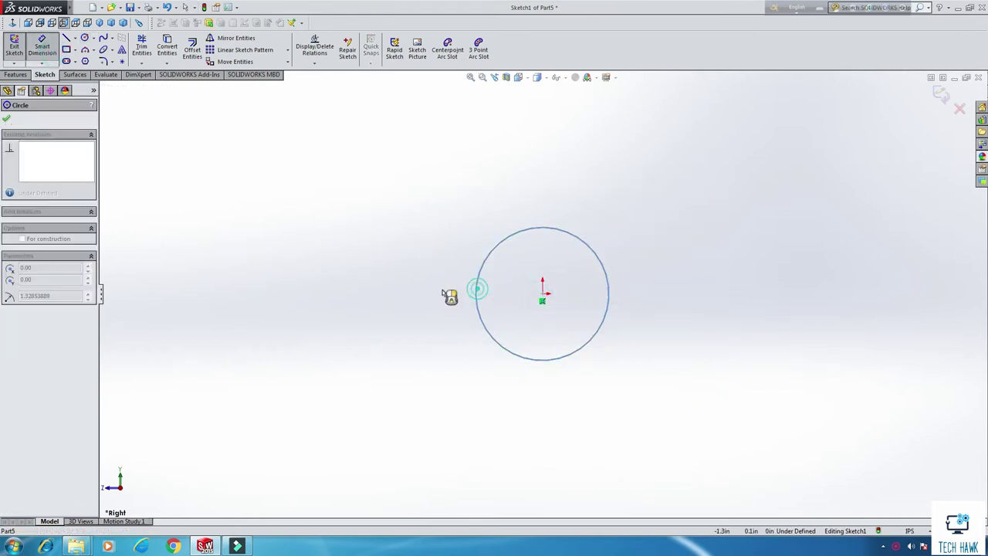
left_click(379, 287)
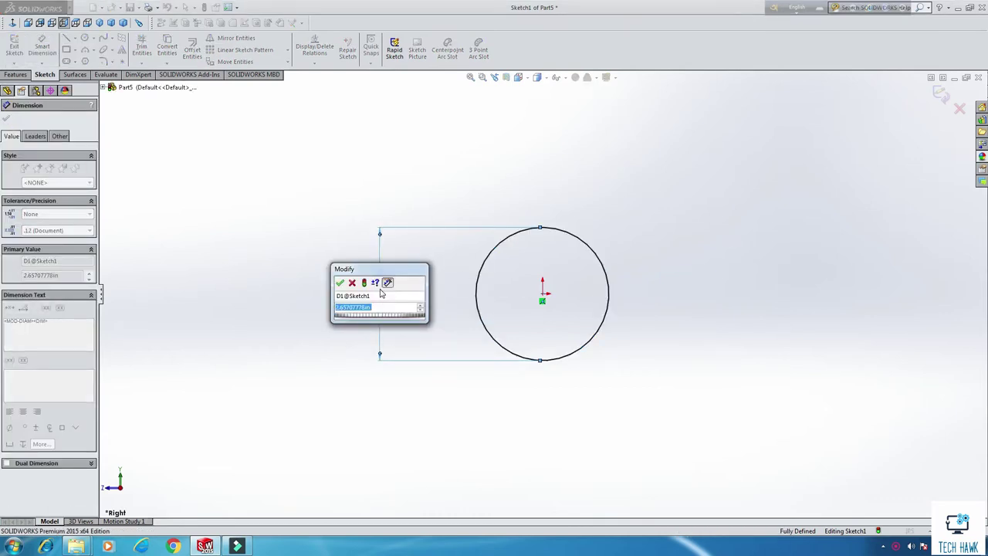
type("9")
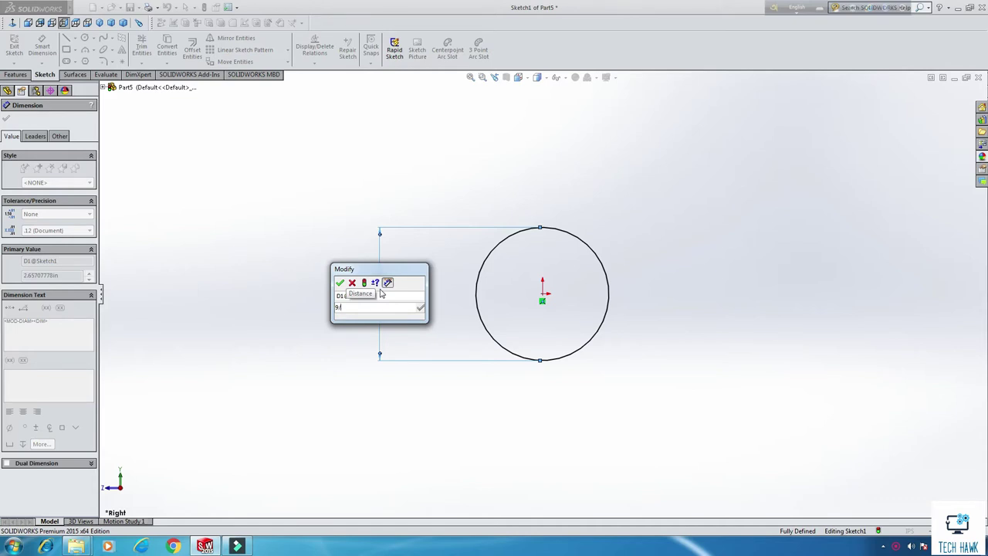
type("/16")
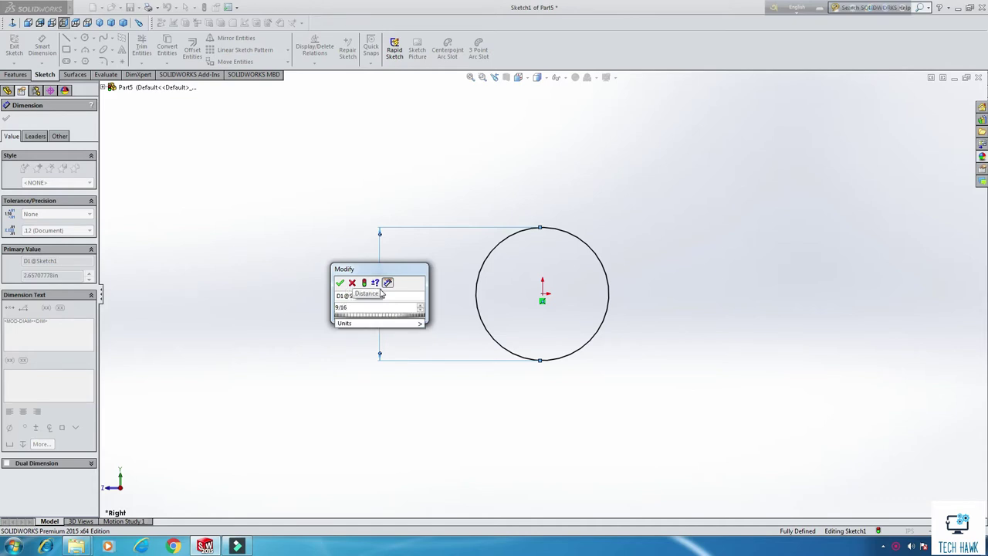
key("Return")
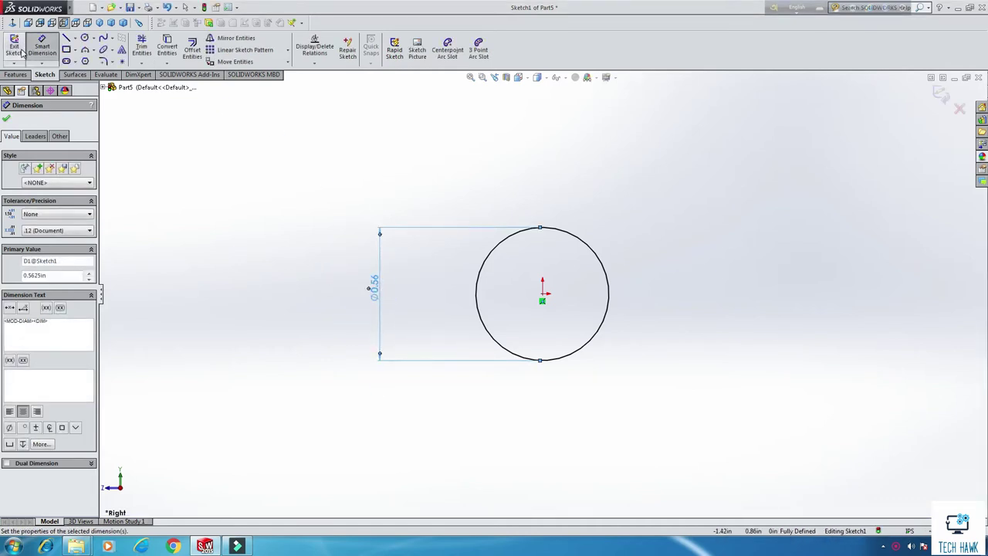
left_click(21, 50)
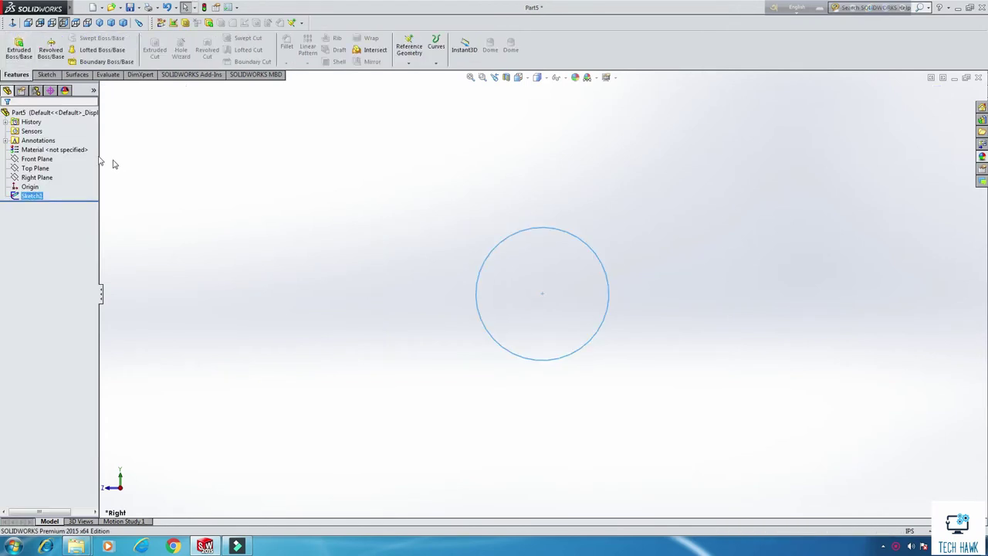
- Extrude the circle into a long rod, entering a depth of 5 in
left_click(19, 46)
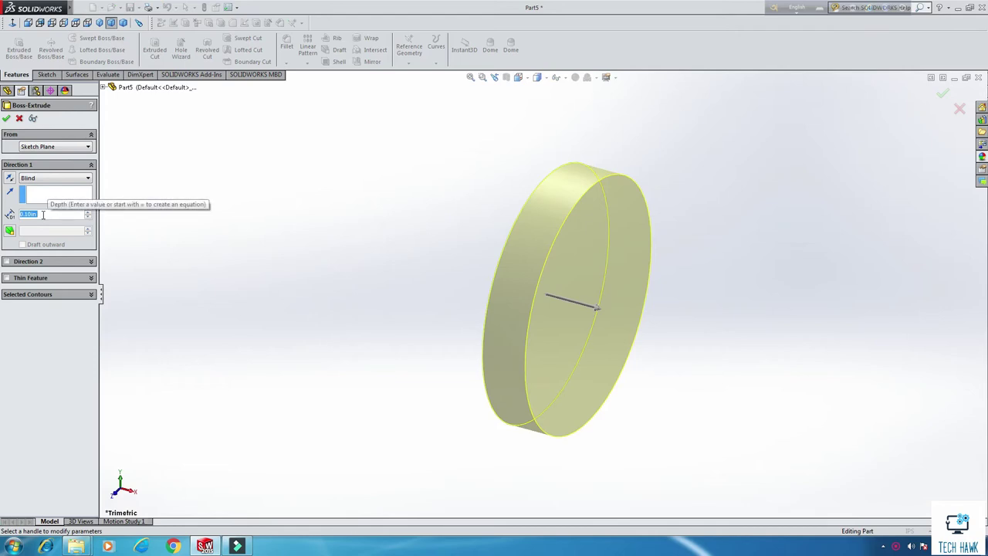
type("5")
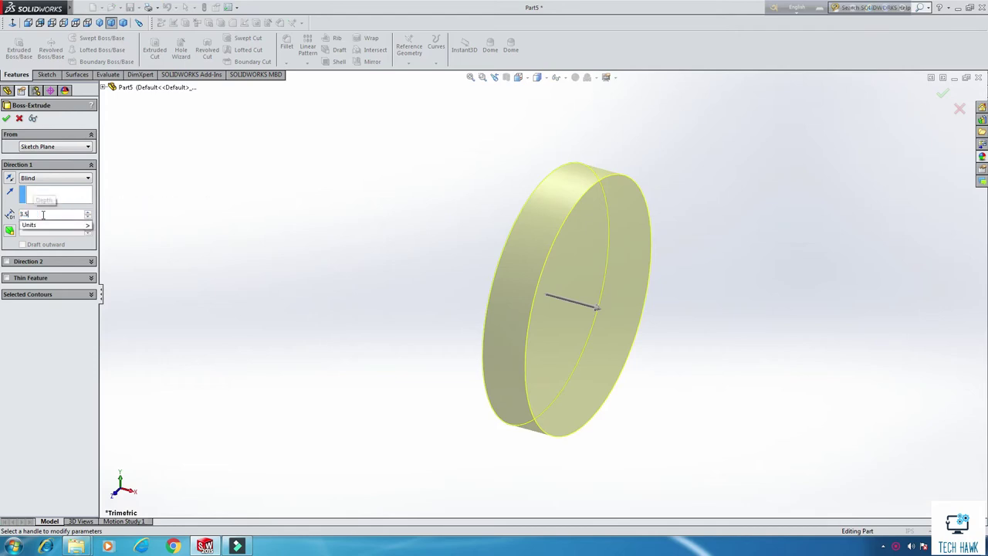
key("Return")
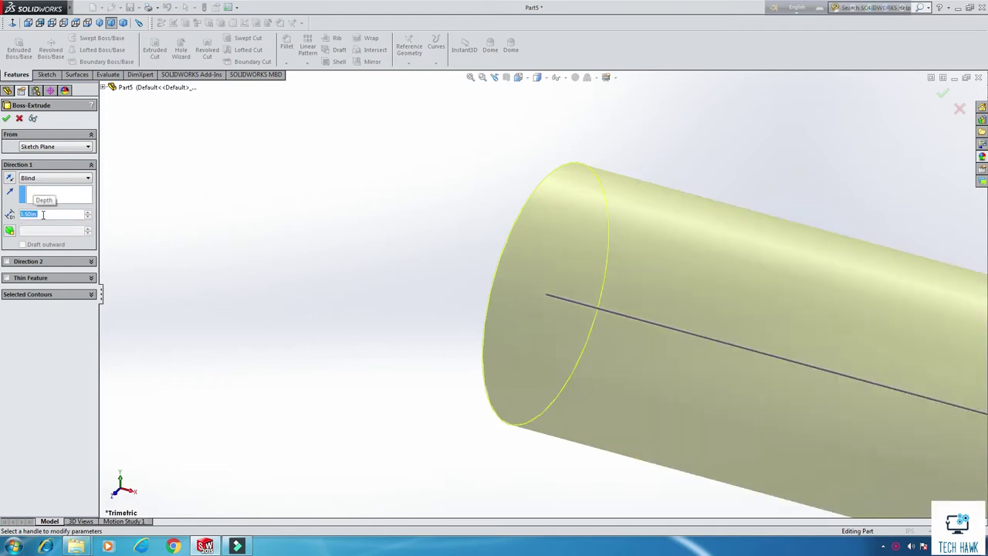
left_click(6, 118)
scroll(492, 342, "up", 5)
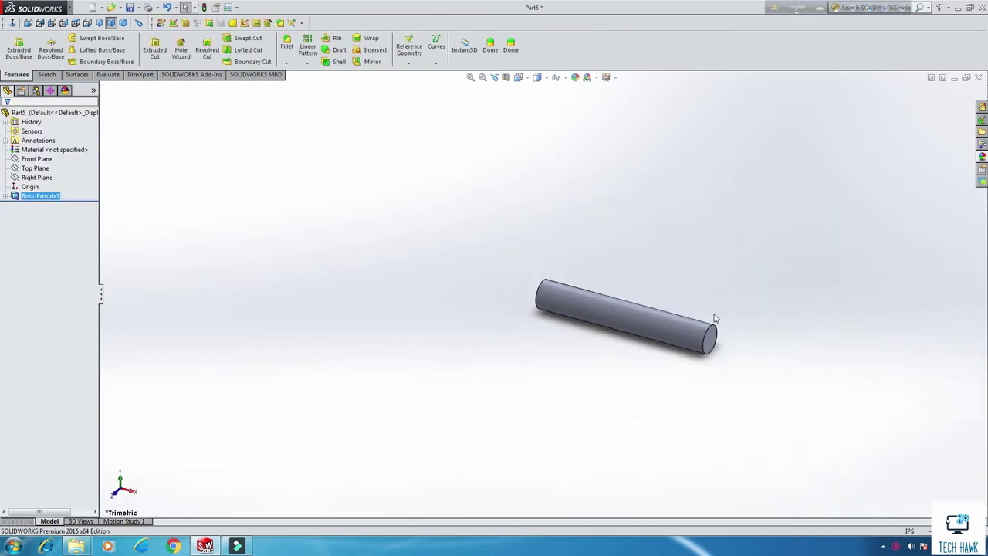
scroll(715, 317, "down", 5)
scroll(592, 308, "up", 6)
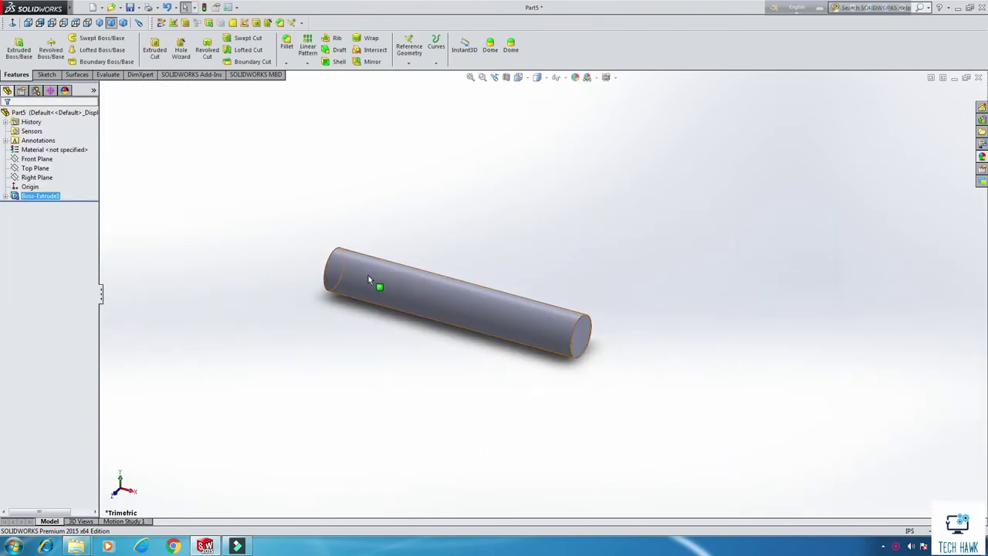
scroll(414, 340, "up", 4)
left_click(414, 295)
- Sketch a circle centred on the origin on the rod's end face
right_click(417, 297)
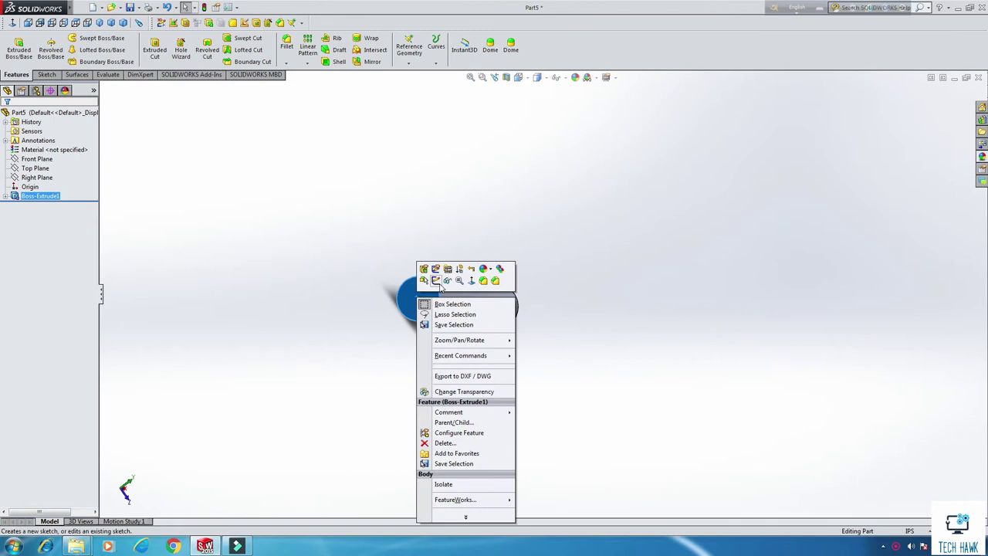
left_click(437, 282)
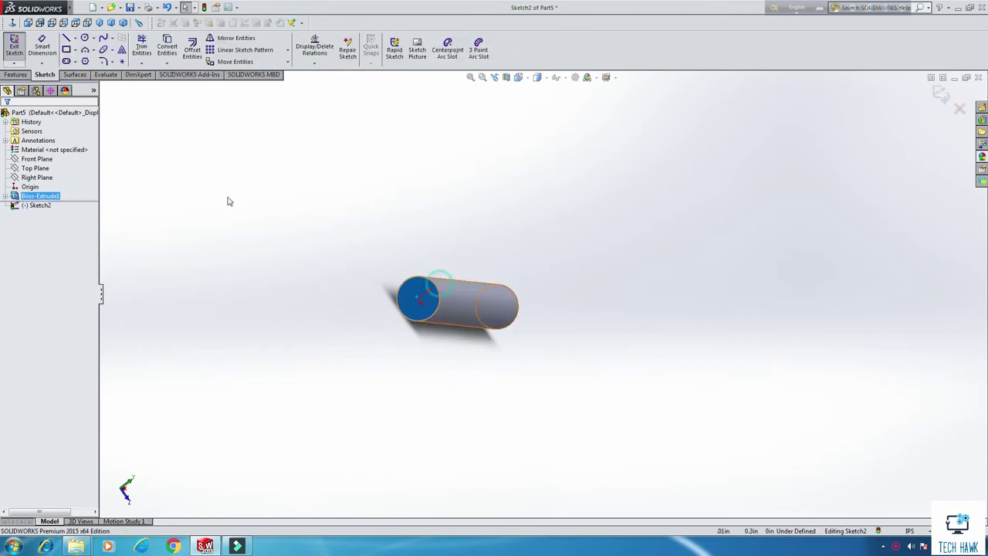
left_click(14, 24)
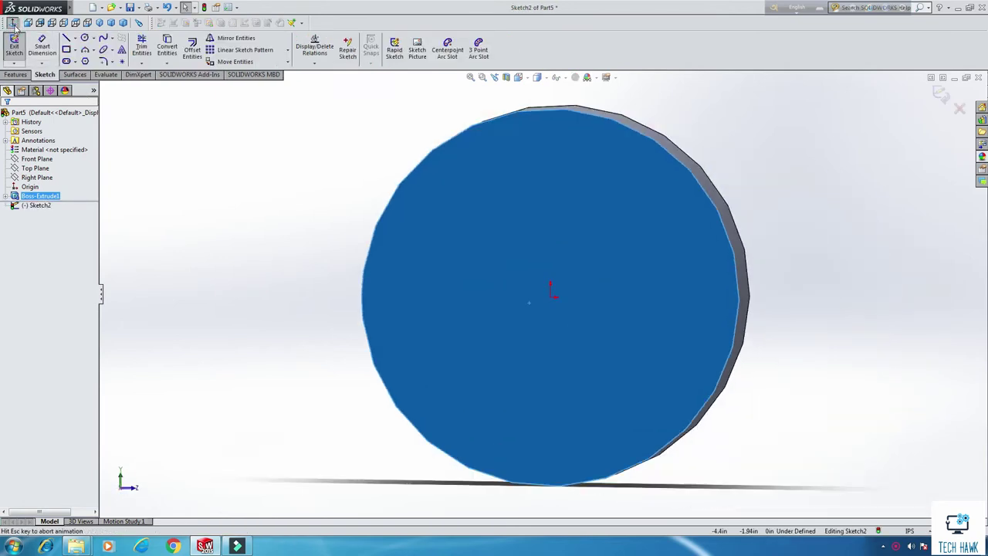
left_click(84, 38)
left_click(543, 294)
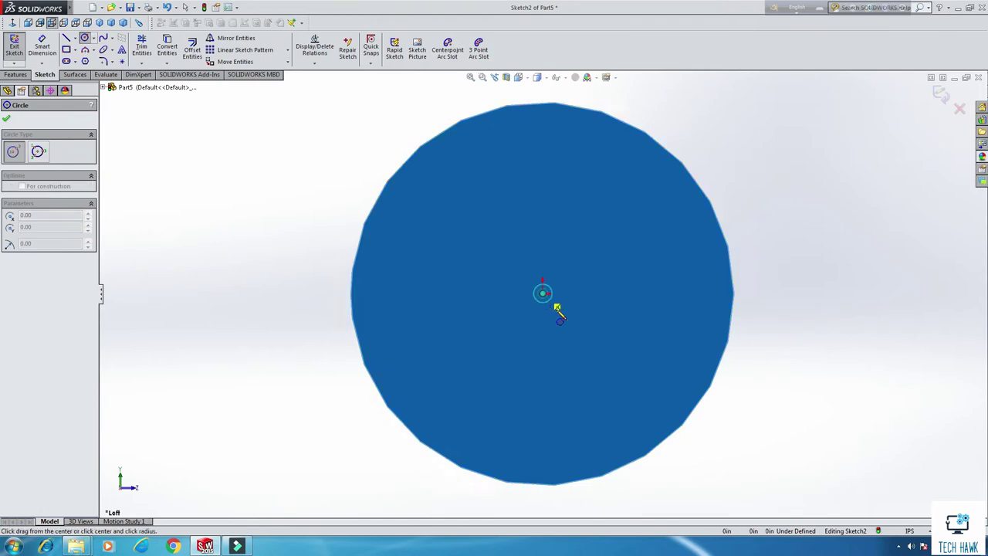
left_click(629, 366)
right_click(676, 241)
left_click(675, 241)
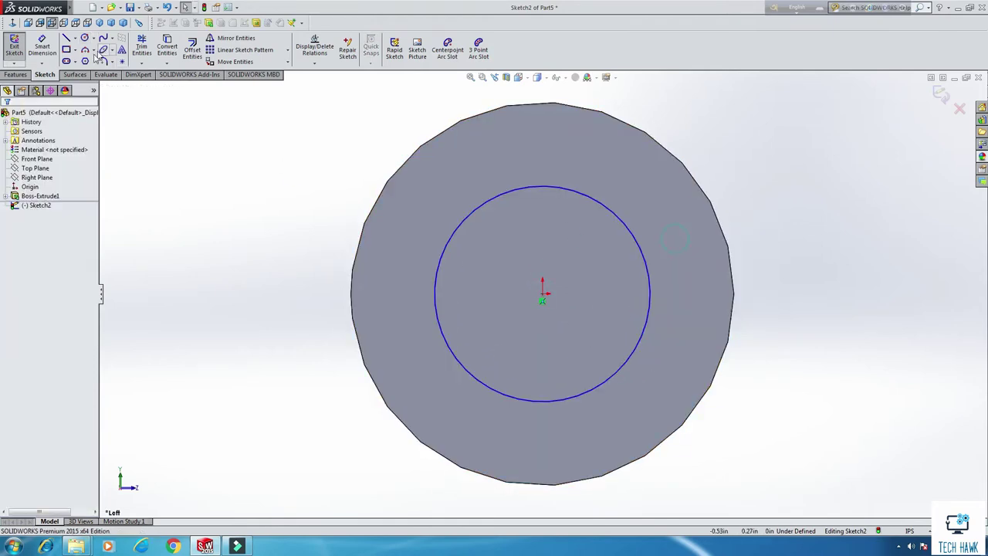
- Dimension the inner circle to 3/8 in diameter and exit the sketch
left_click(42, 46)
left_click(435, 288)
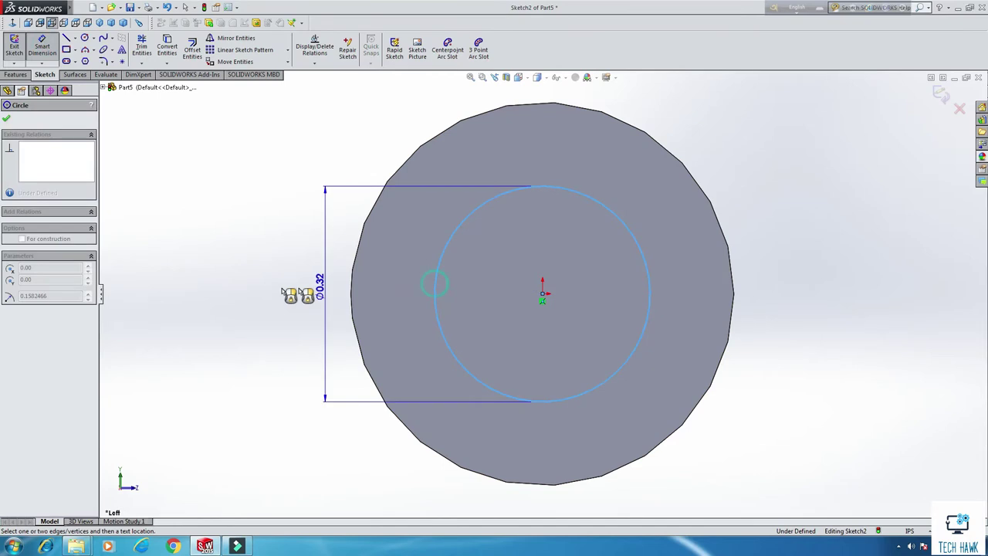
left_click(275, 292)
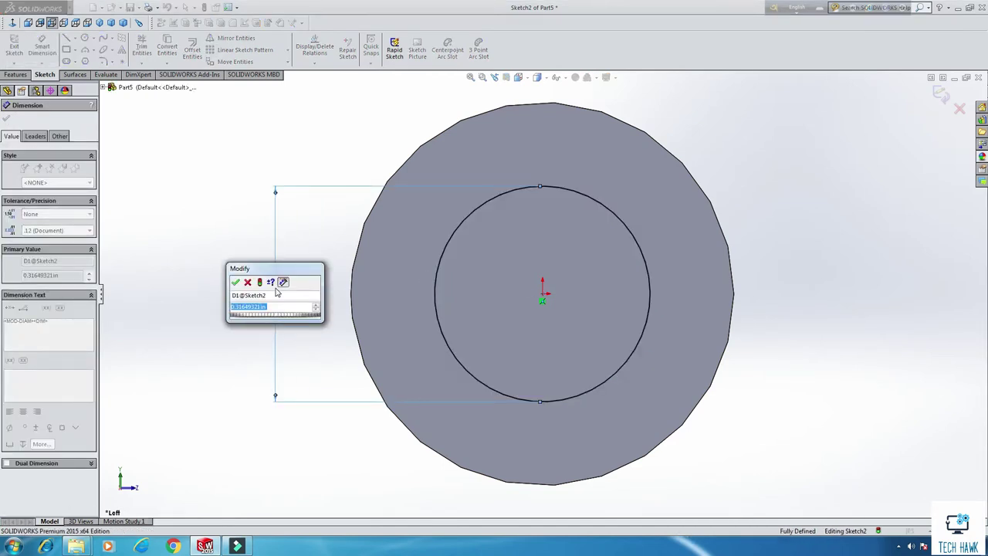
type("3/8")
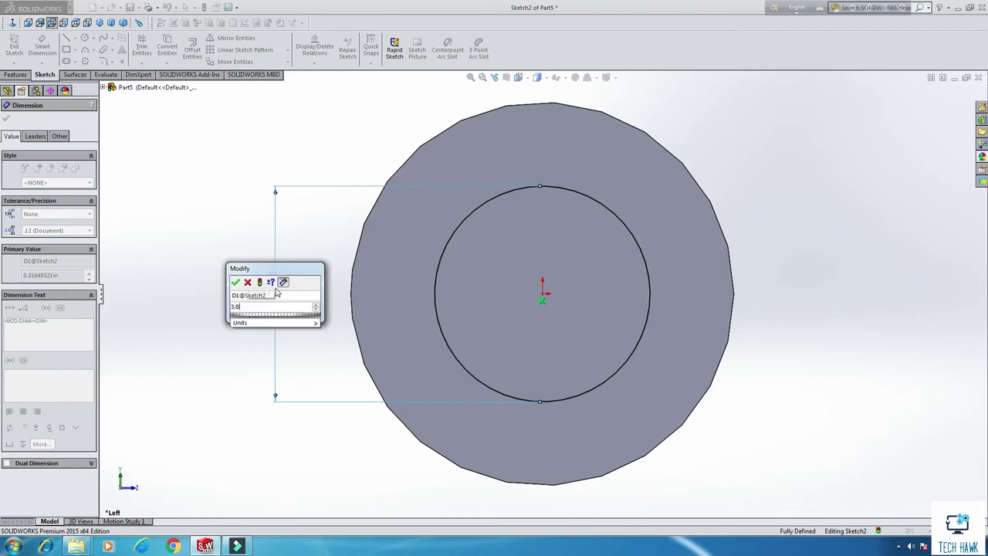
key("Return")
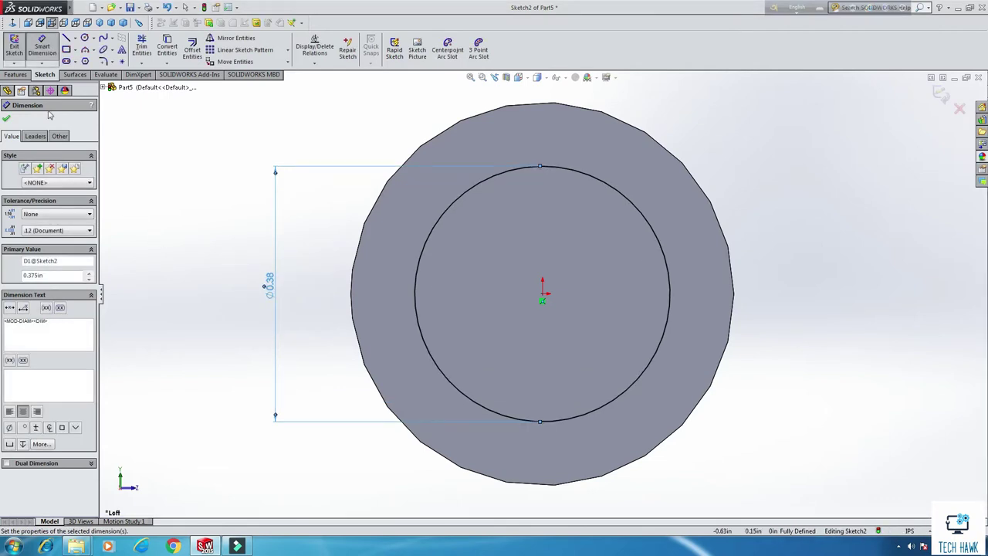
left_click(9, 48)
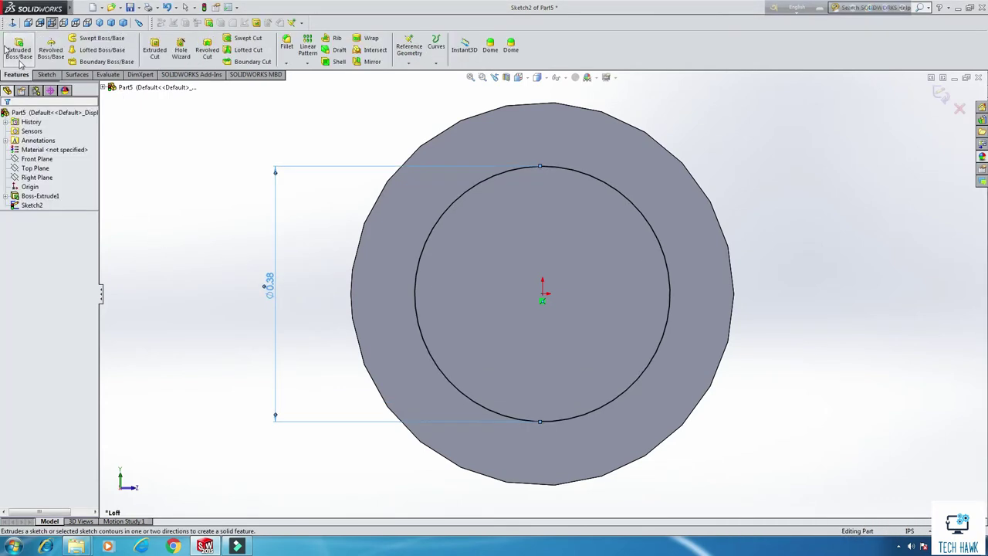
- Cut the circle Blind 0.719 in deep into the rod's end
left_click(155, 48)
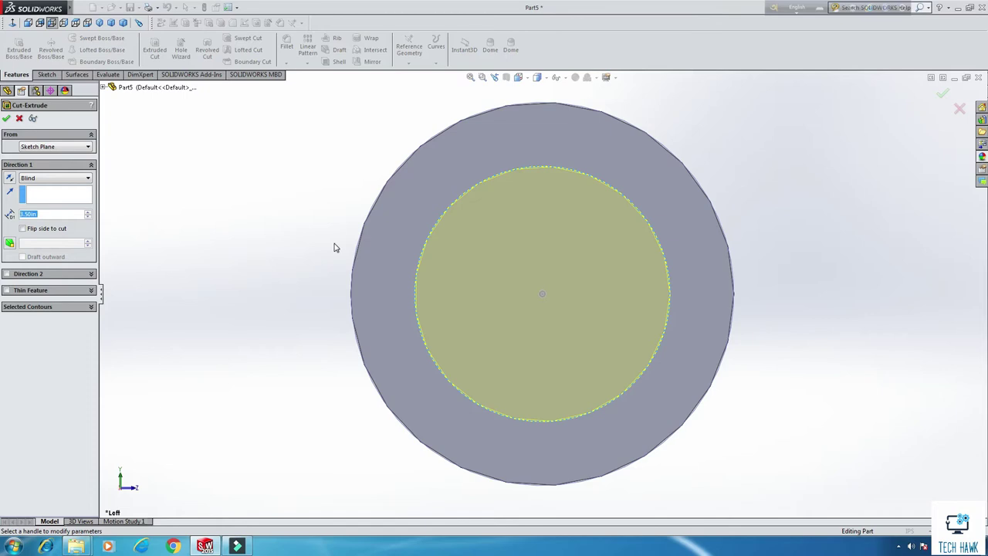
type(".719")
key("Return")
left_click(6, 118)
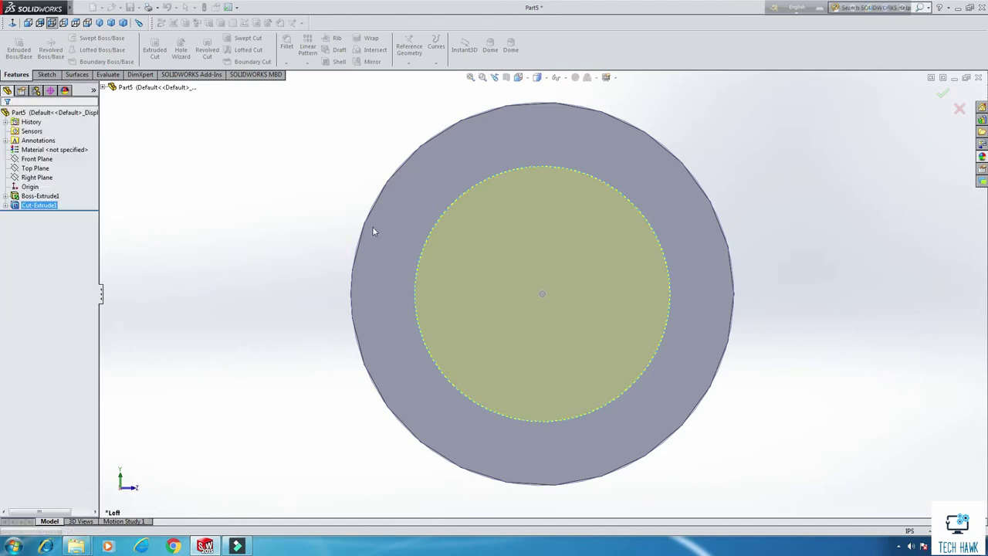
middle_click_drag(623, 242, 602, 258)
- Sketch a circle centred on the origin on the rod's other end face
scroll(490, 301, "up", 3)
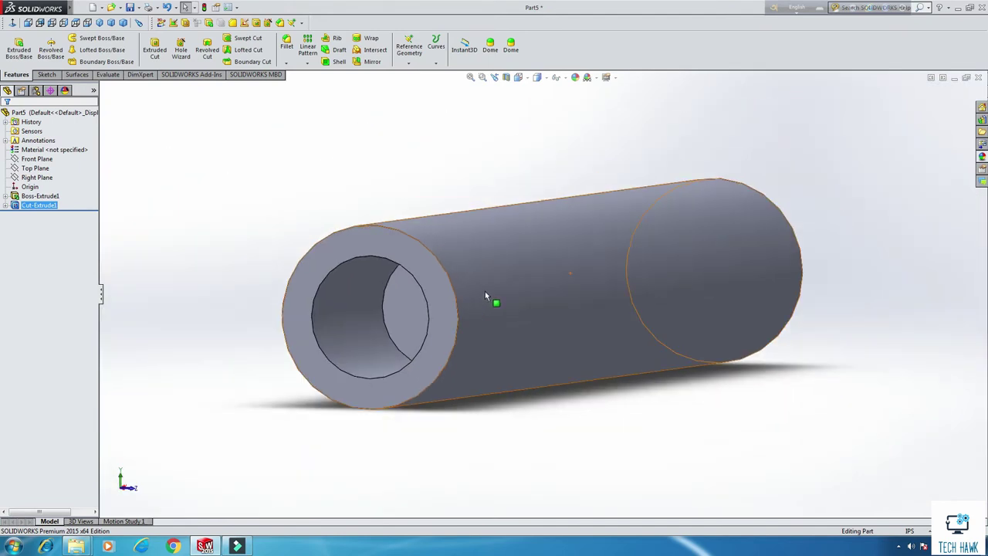
scroll(448, 307, "down", 2)
scroll(453, 312, "up", 3)
middle_click_drag(453, 313, 621, 321)
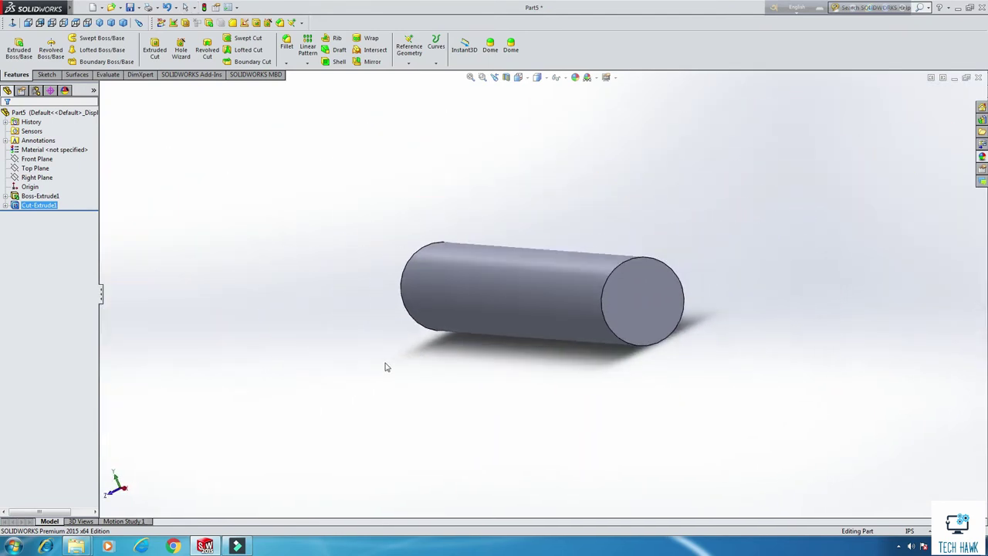
right_click(625, 316)
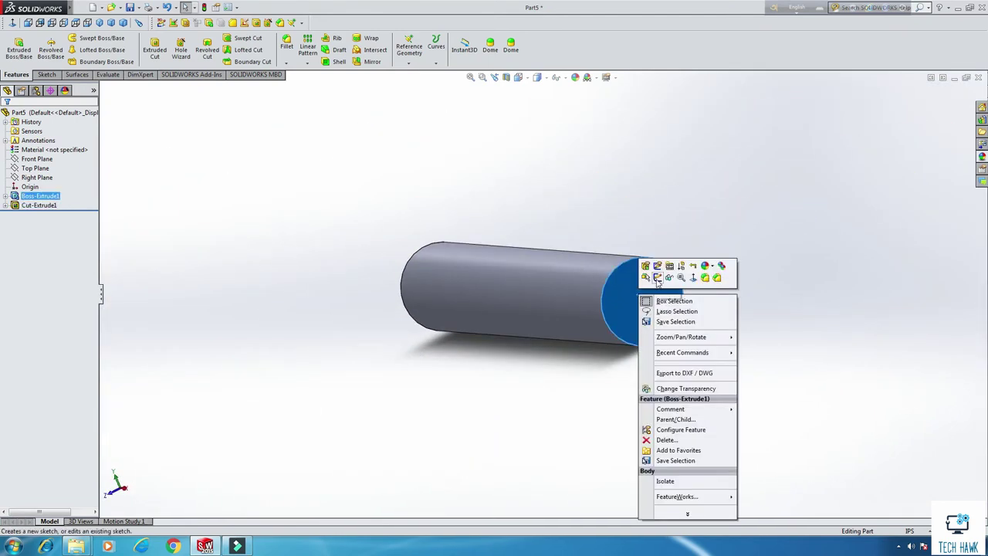
left_click(657, 279)
left_click(25, 24)
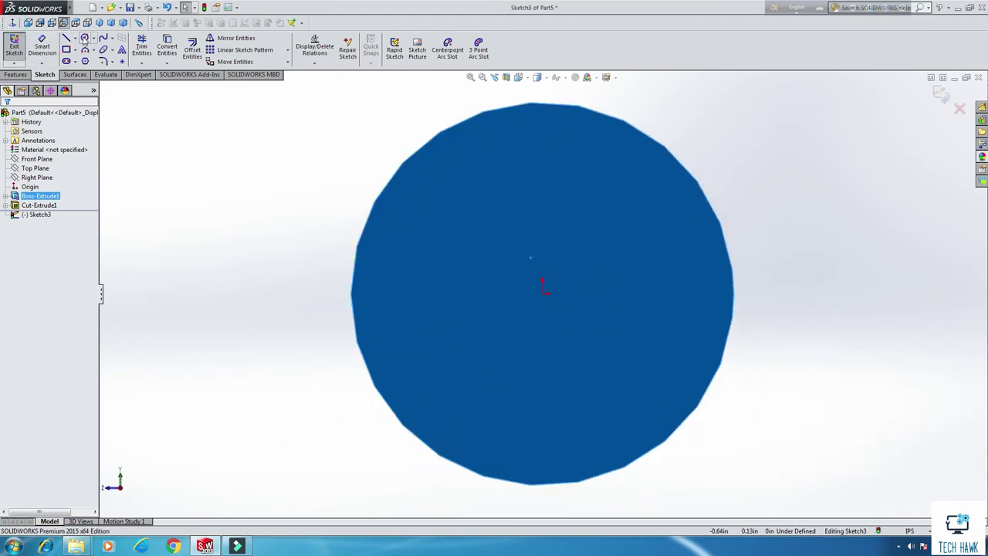
left_click(84, 39)
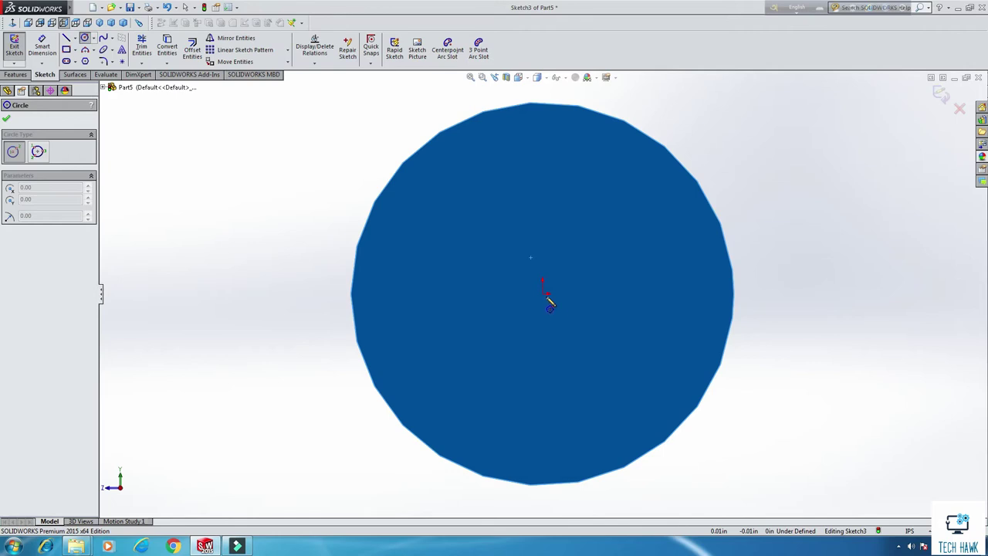
left_click(542, 293)
left_click(670, 377)
right_click(737, 173)
left_click(746, 205)
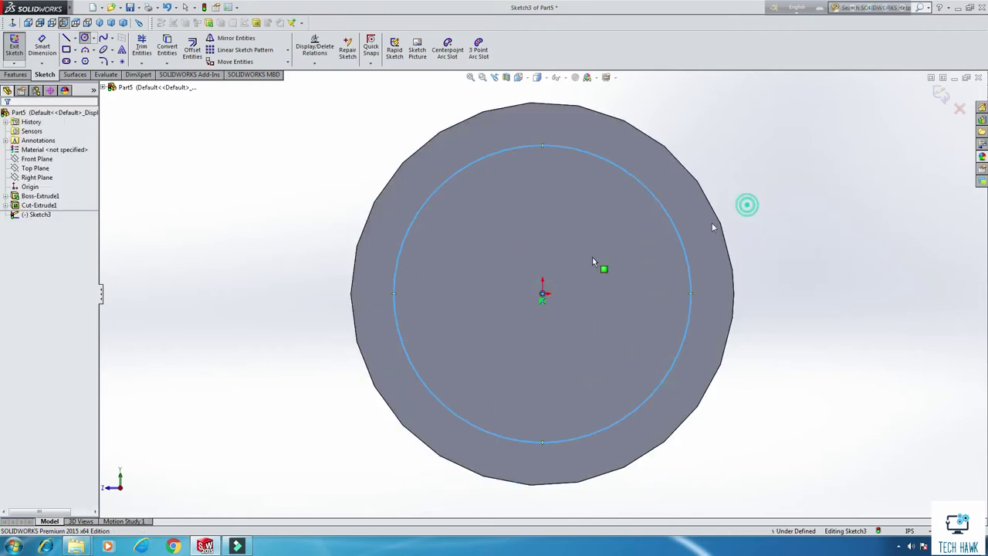
- Dimension the circle to 0.495 in diameter and exit the sketch
left_click(43, 46)
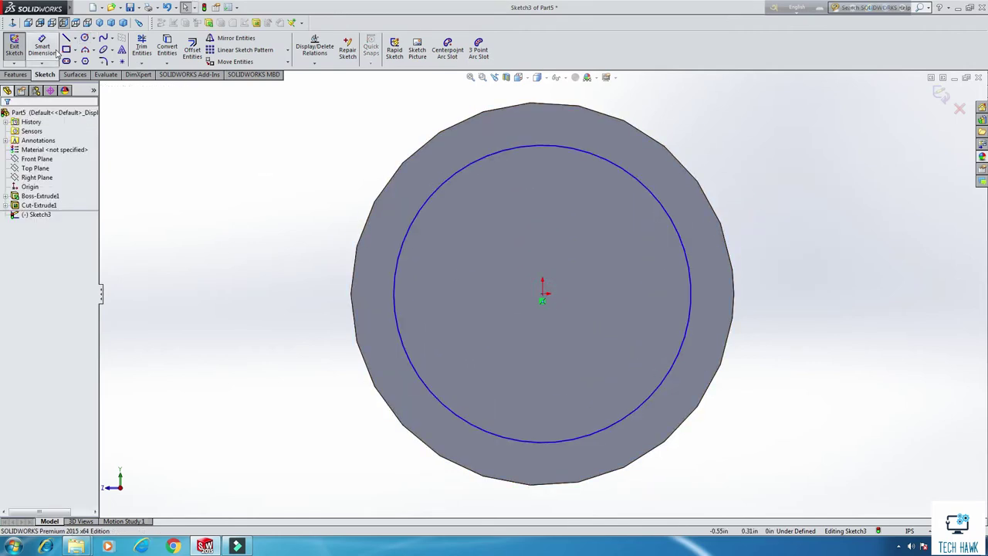
left_click(396, 289)
left_click(282, 297)
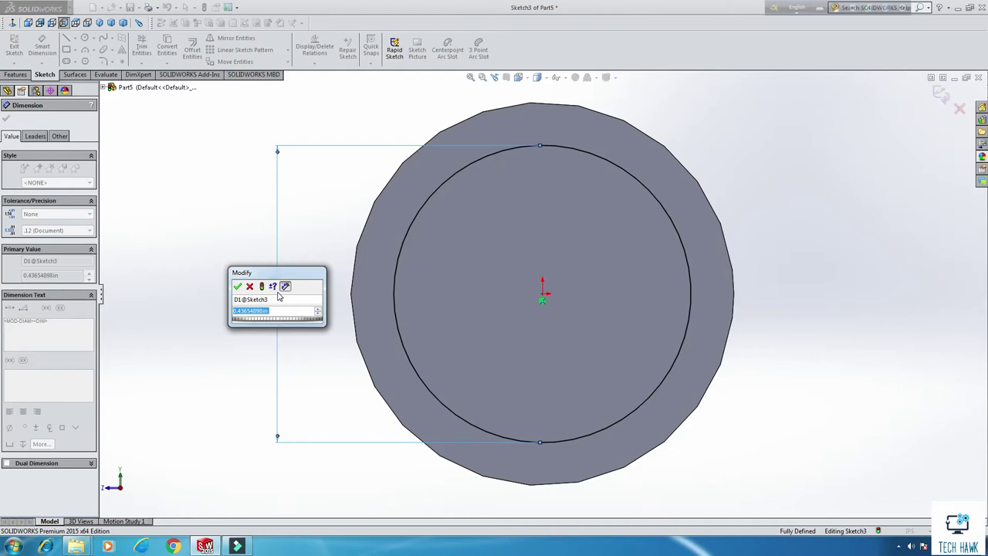
type(".495")
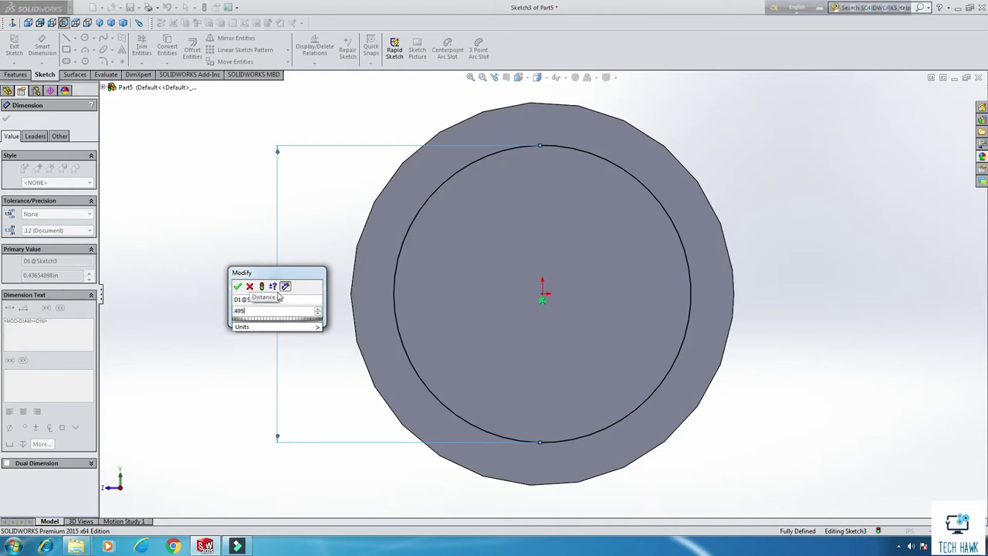
key("Return")
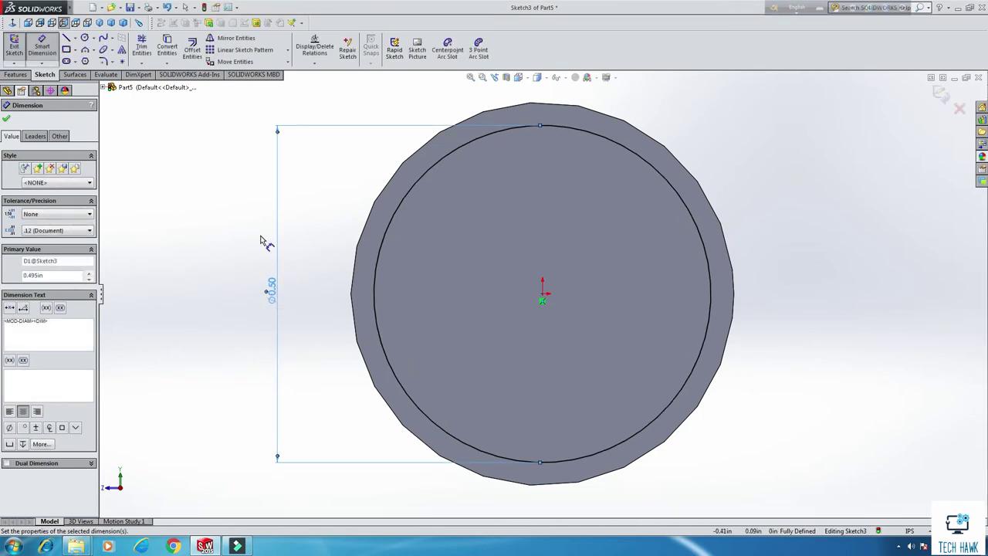
left_click(14, 46)
middle_click_drag(192, 136, 232, 158)
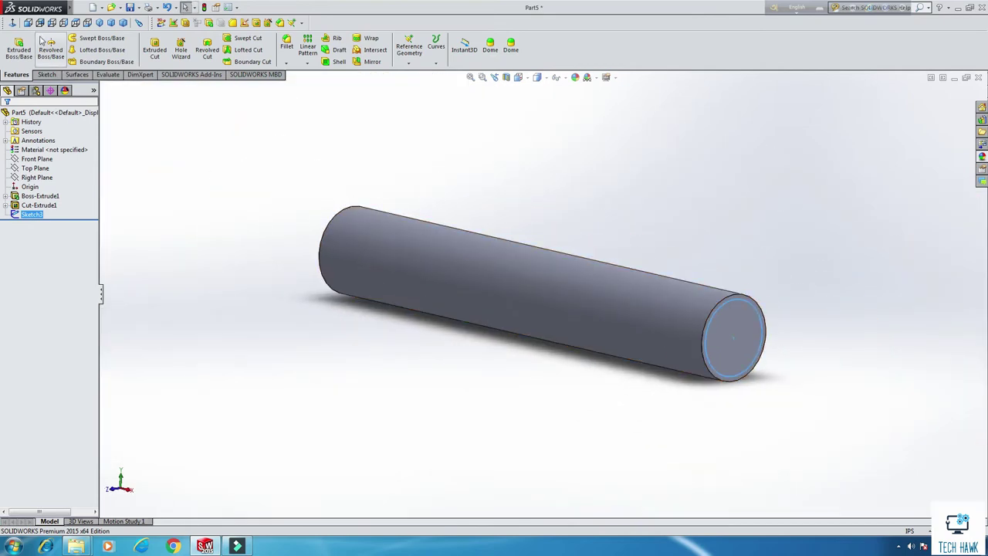
- Cut the 0.495 in circle Blind 0.313 in deep as Cut-Extrude2
left_click(147, 51)
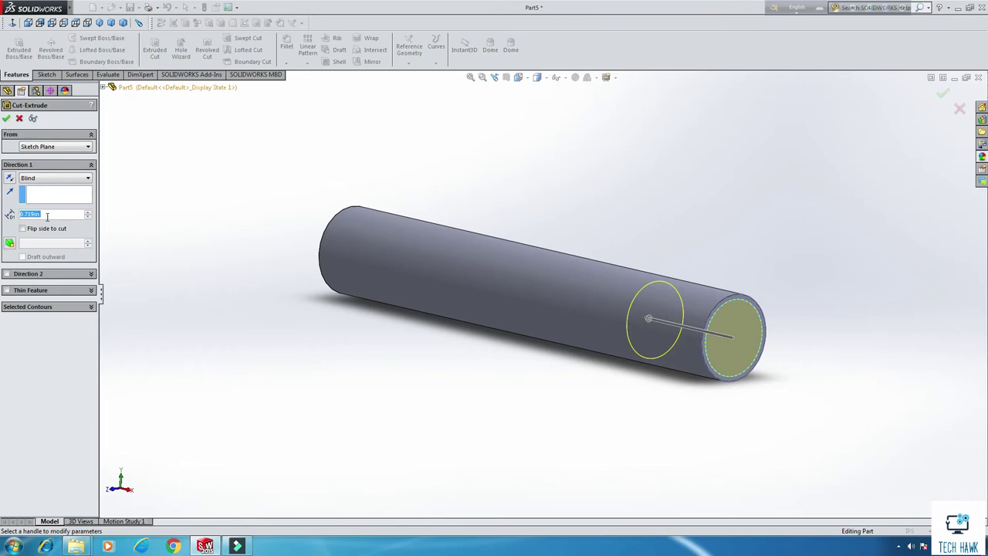
type("1")
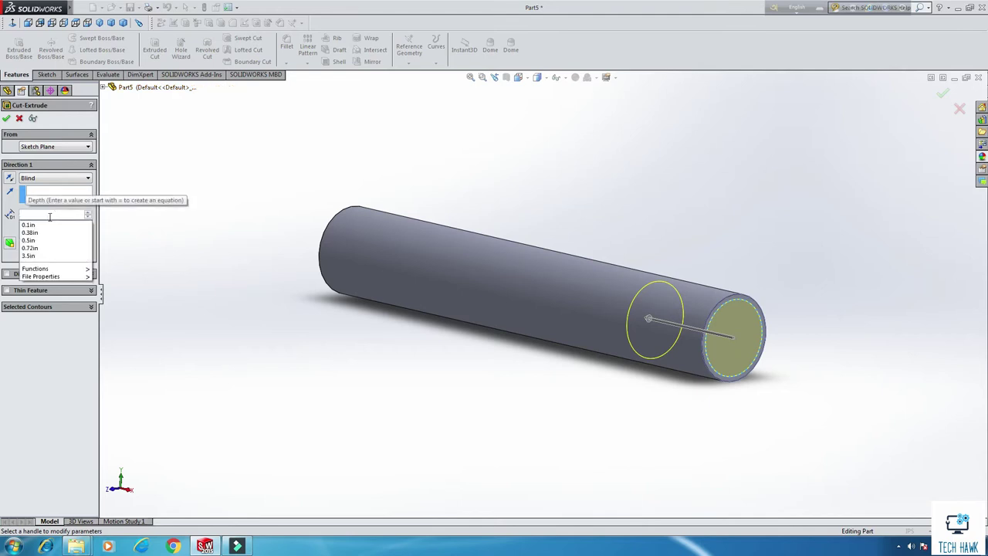
type(".375")
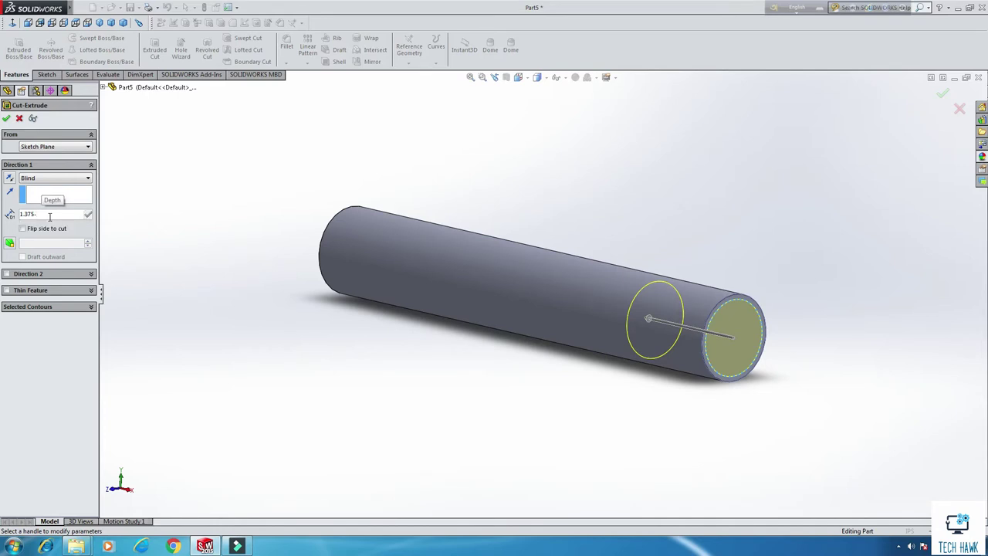
double_click(49, 214)
type("31")
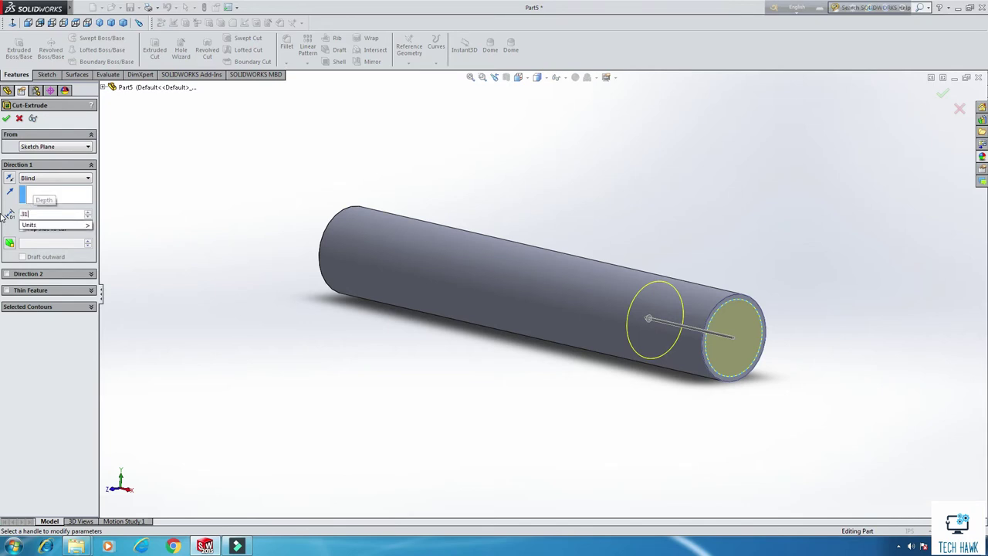
type("3")
key("Return")
left_click(7, 119)
- Start a sketch on the recessed end face and draw a circle centred on the origin
middle_click_drag(783, 320, 735, 301)
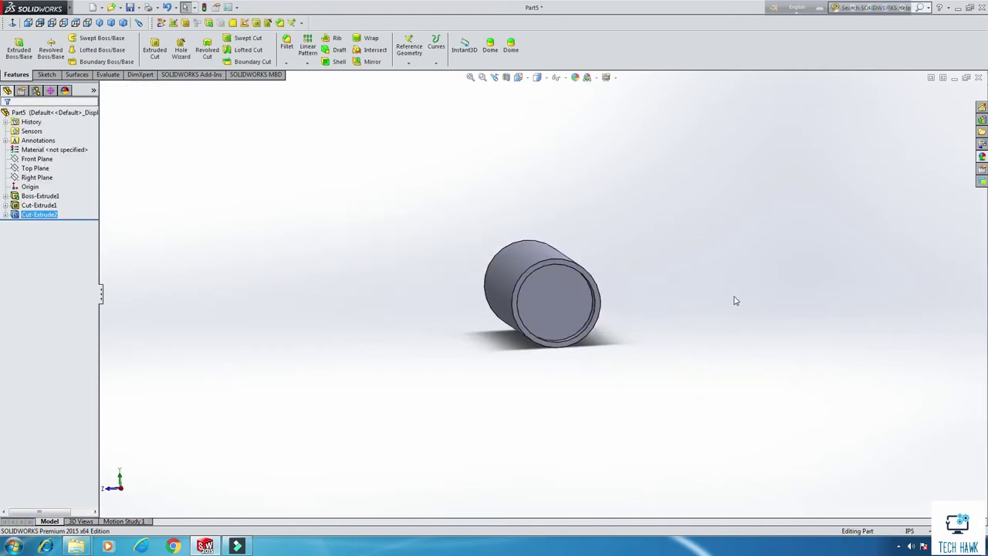
left_click(571, 301)
right_click(569, 297)
left_click(588, 279)
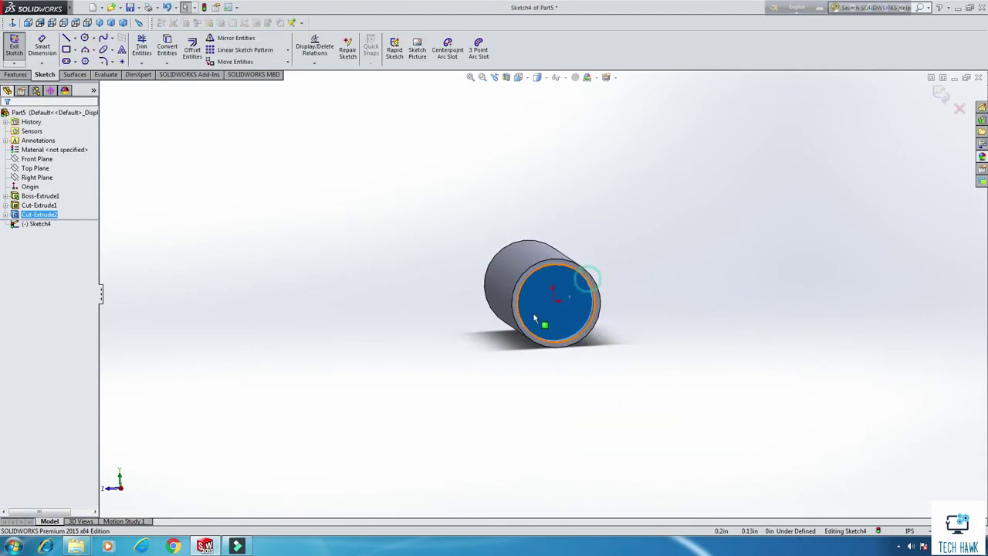
left_click(98, 6)
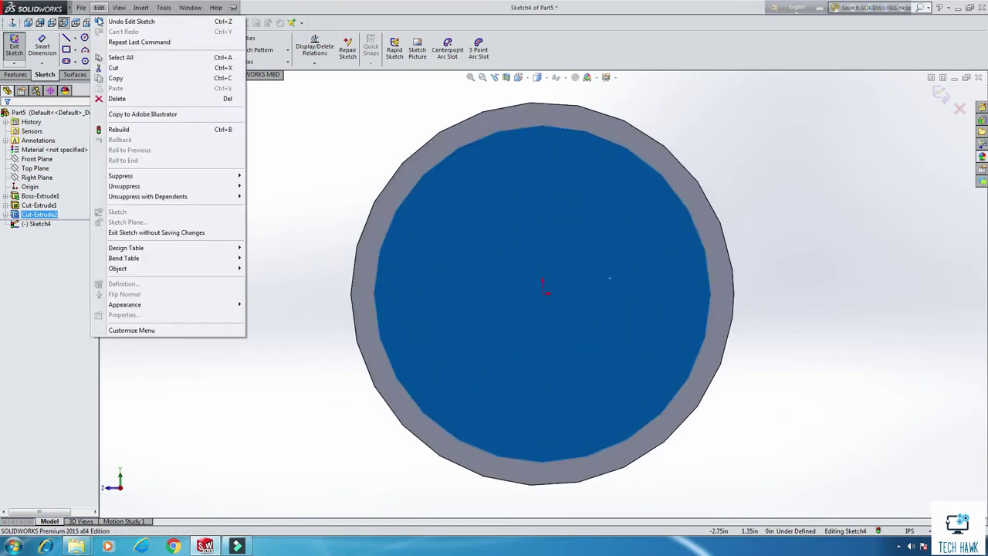
left_click(80, 38)
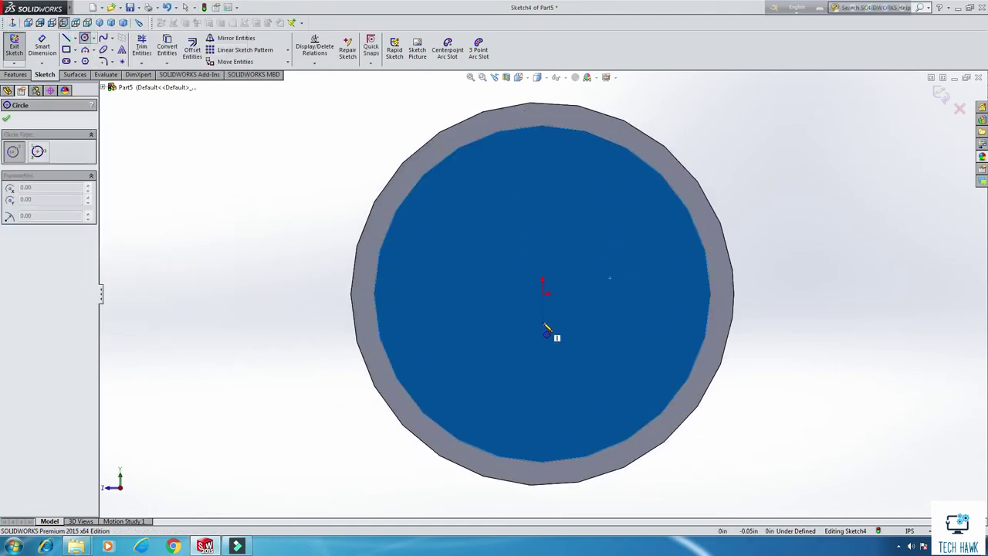
left_click(542, 292)
left_click(613, 357)
right_click(635, 253)
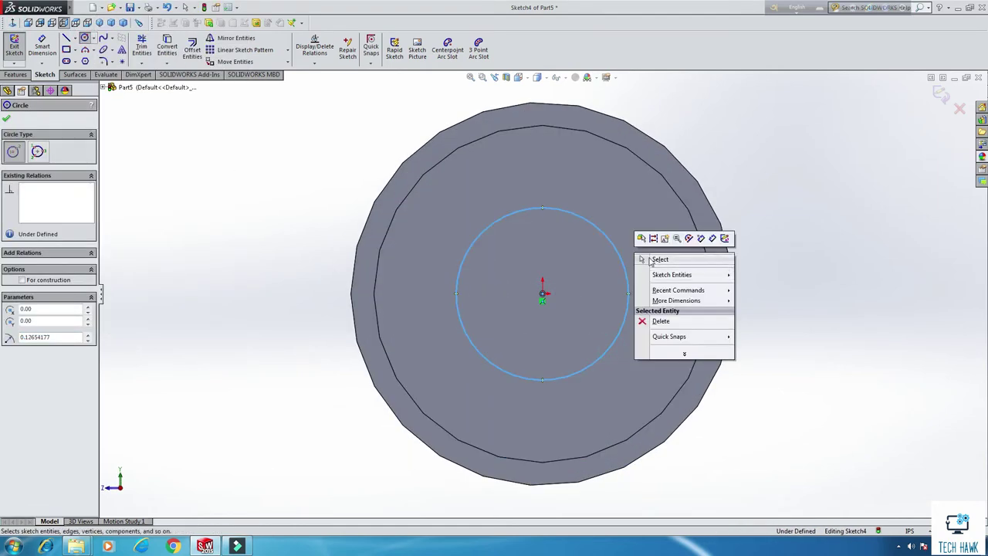
left_click(653, 258)
- Dimension the circle to 0.25 in diameter and exit the sketch
left_click(45, 51)
left_click(461, 294)
left_click(253, 285)
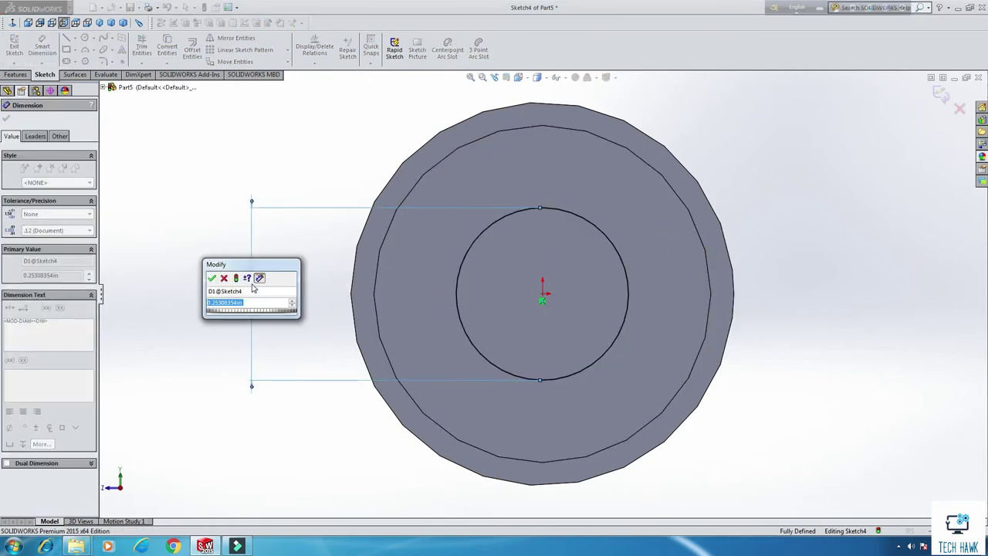
type("0.25")
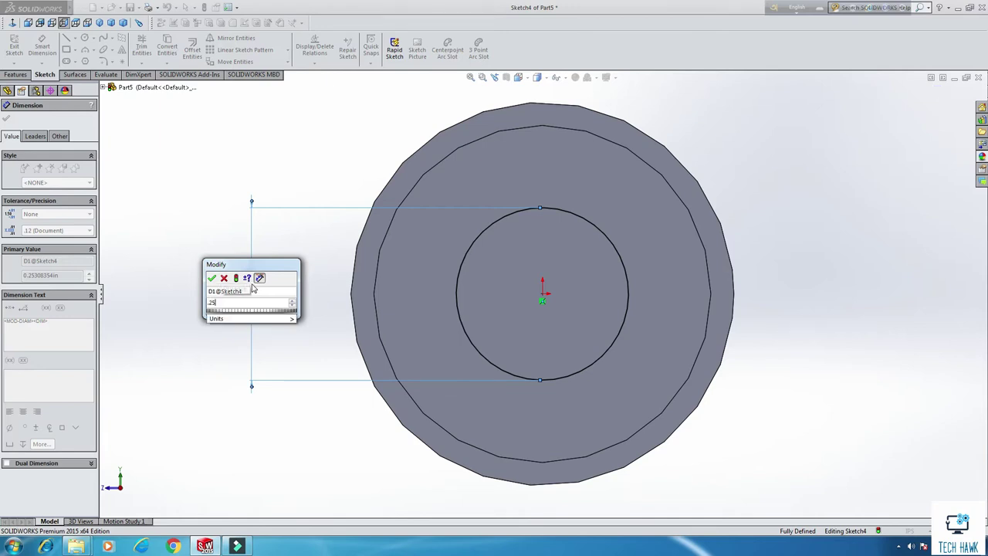
key("Return")
left_click(14, 47)
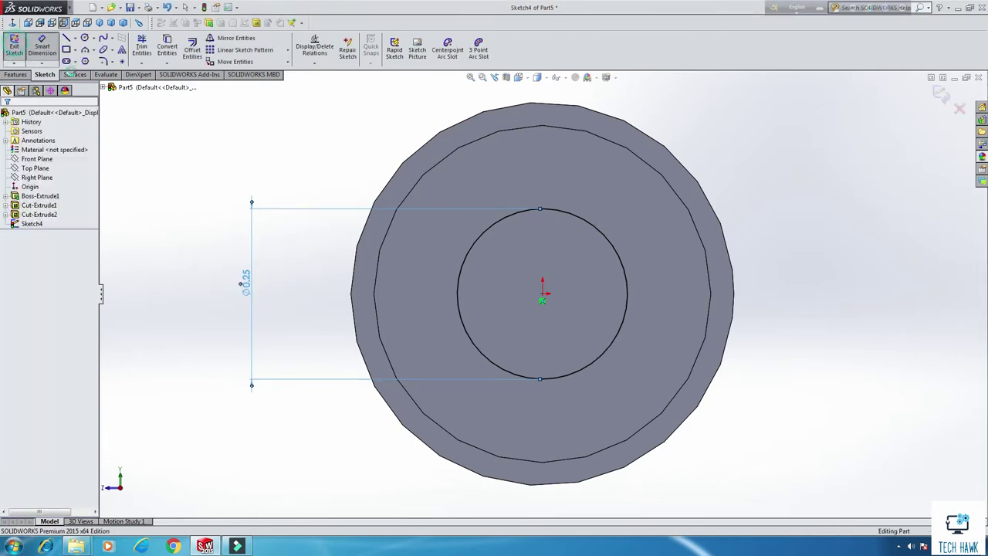
- Cut-extrude the 0.25 in circle Through All to open a hole along the rod
left_click(157, 47)
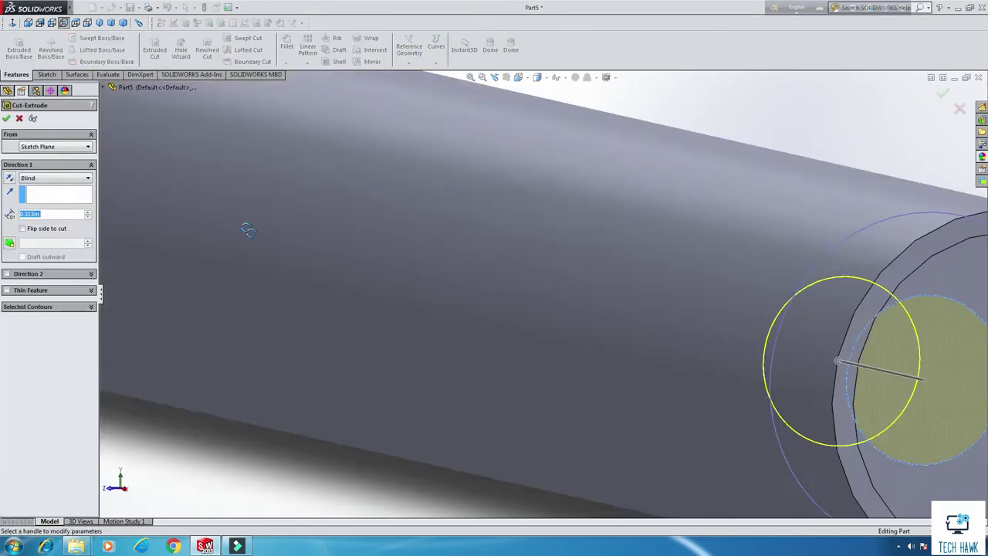
left_click(54, 179)
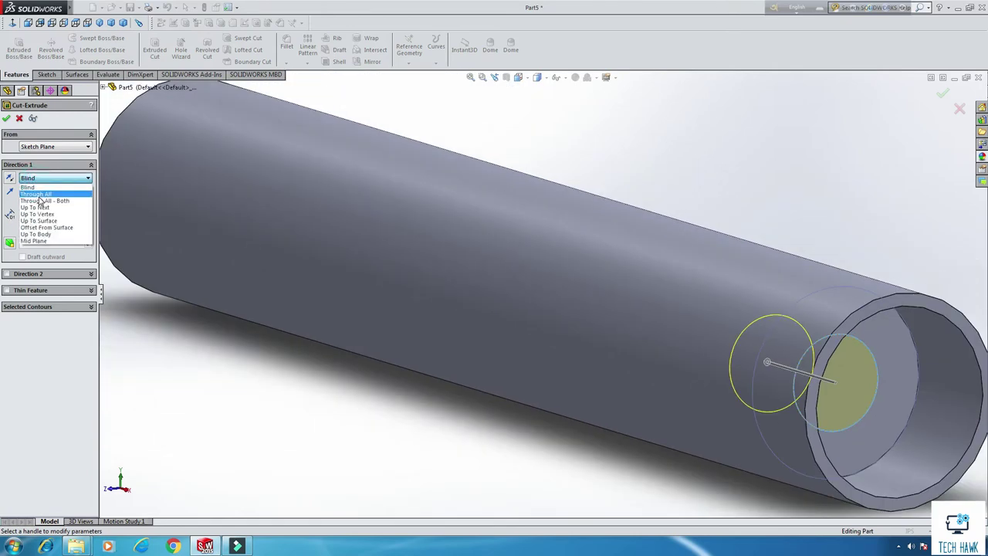
left_click(38, 195)
left_click(7, 118)
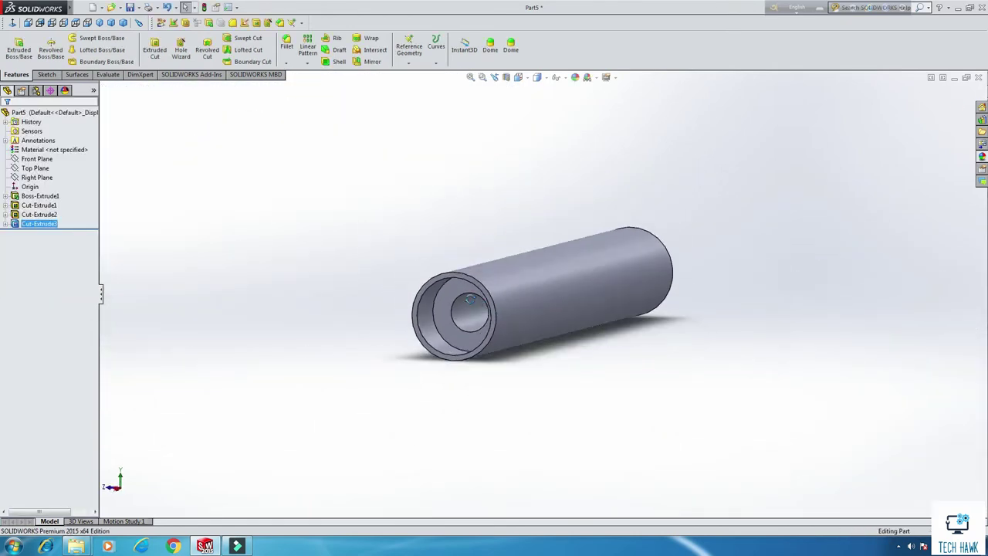
- Turn and zoom the view to face the tube's open end edge
middle_click_drag(470, 300, 485, 319)
scroll(599, 287, "down", 3)
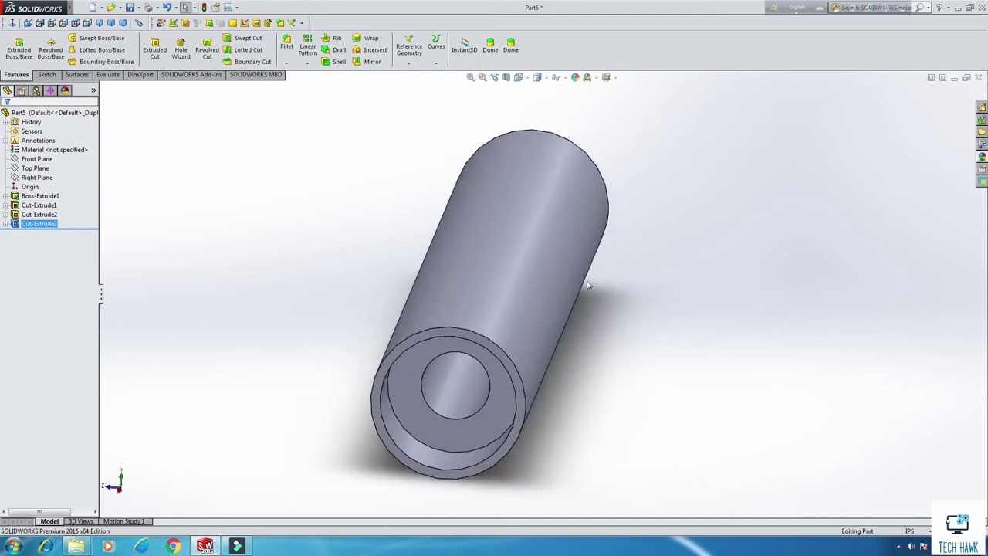
right_click(489, 339)
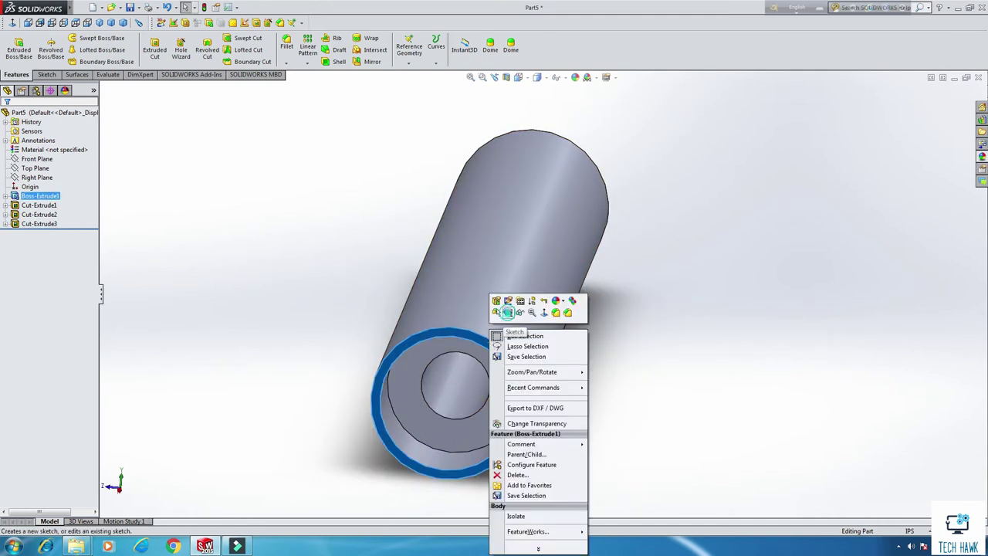
- Start a sketch on the tube's end face and draw a circle centred on the origin
left_click(508, 312)
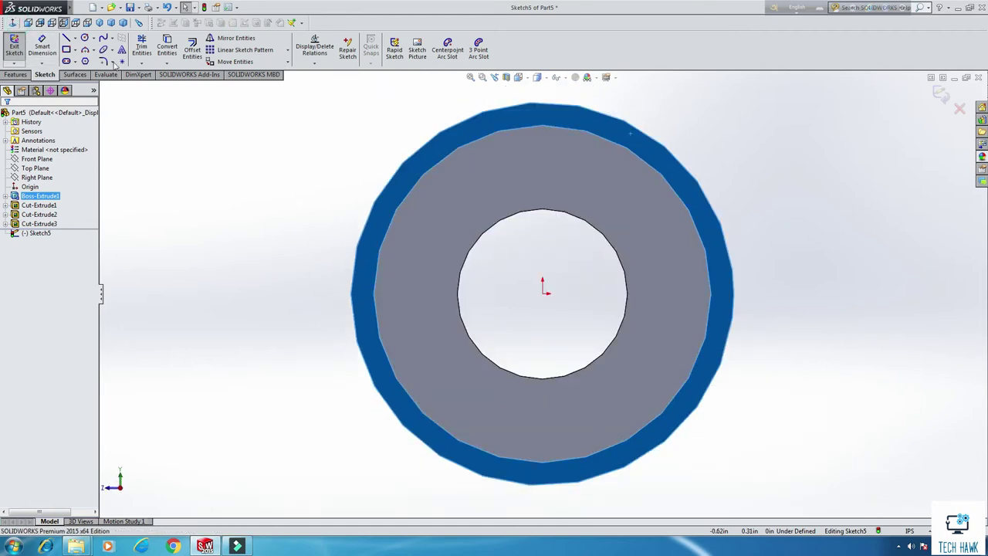
left_click(85, 39)
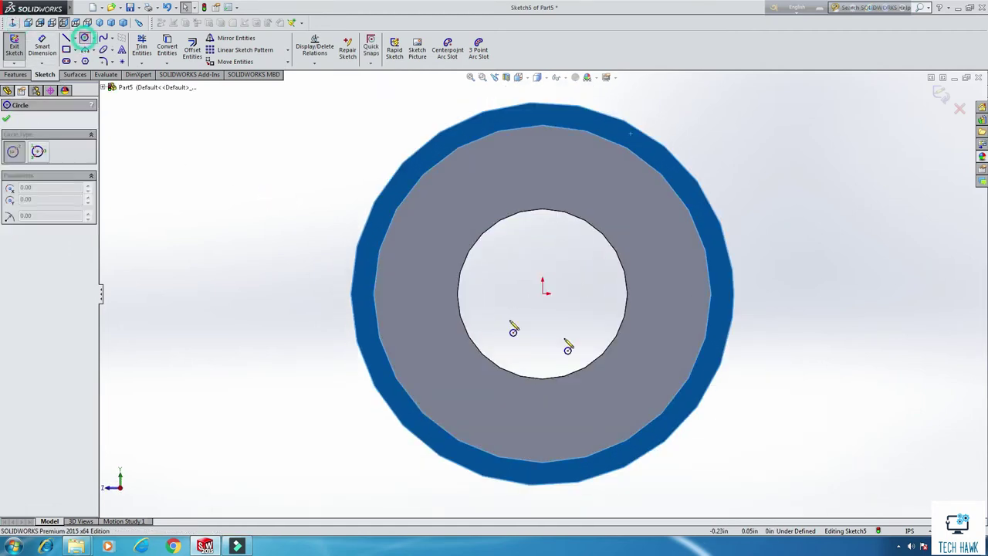
left_click(546, 292)
left_click(833, 339)
right_click(828, 266)
left_click(841, 256)
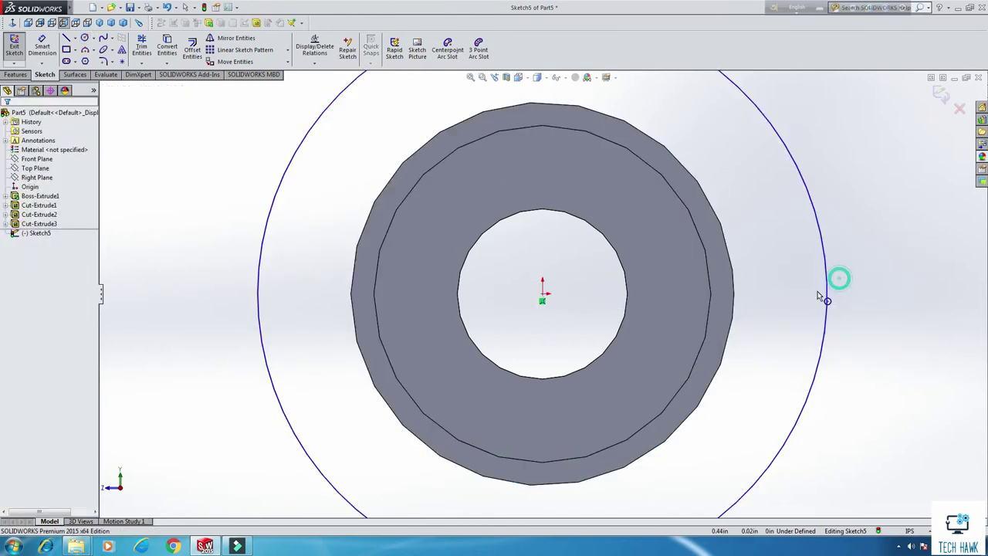
key("f")
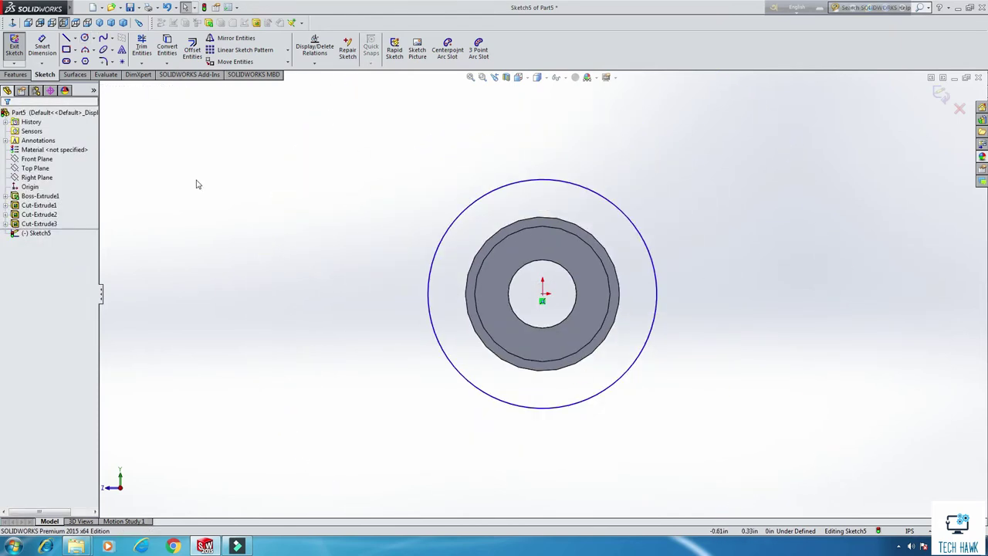
- Dimension the circle to 0.625 in diameter, exit the sketch, and show the isometric view
left_click(42, 46)
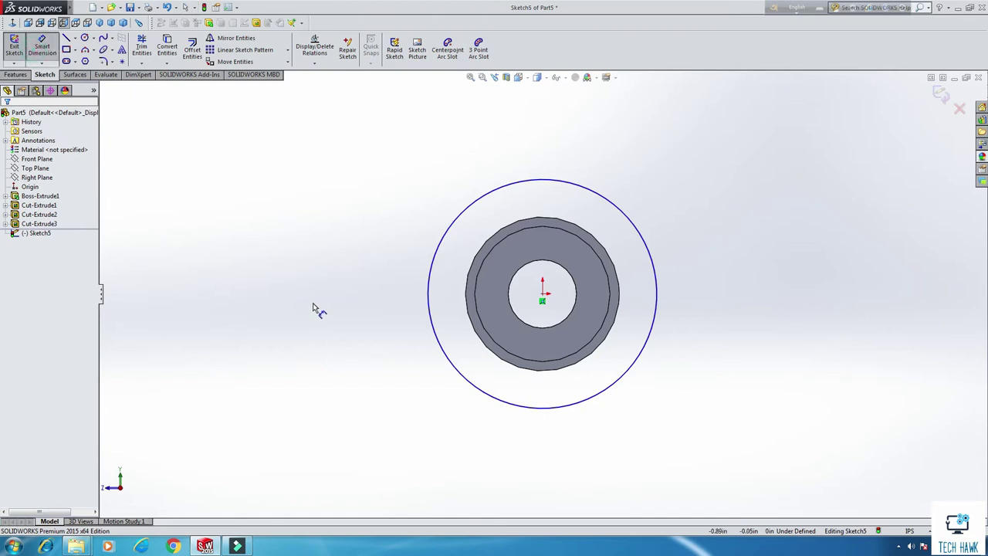
left_click(431, 292)
left_click(376, 295)
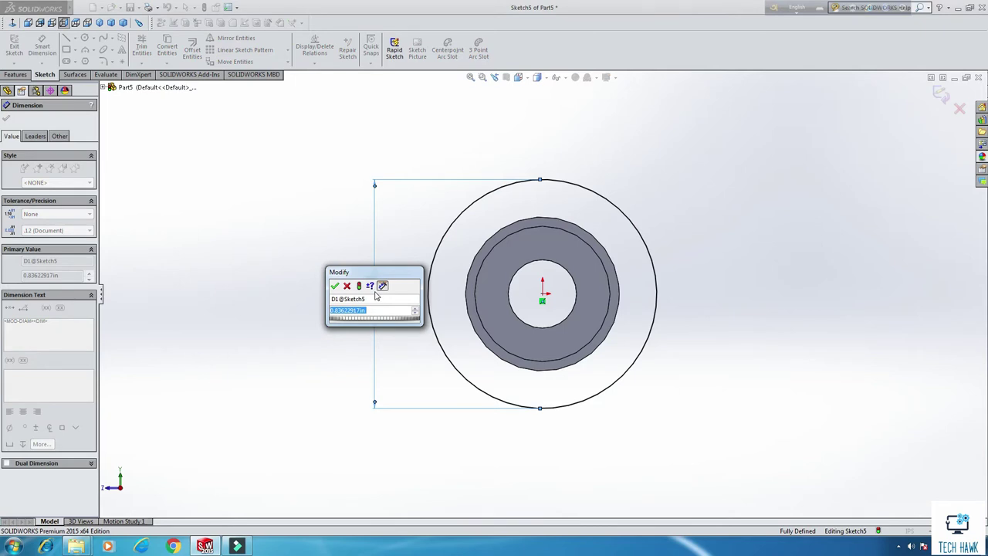
type(".6")
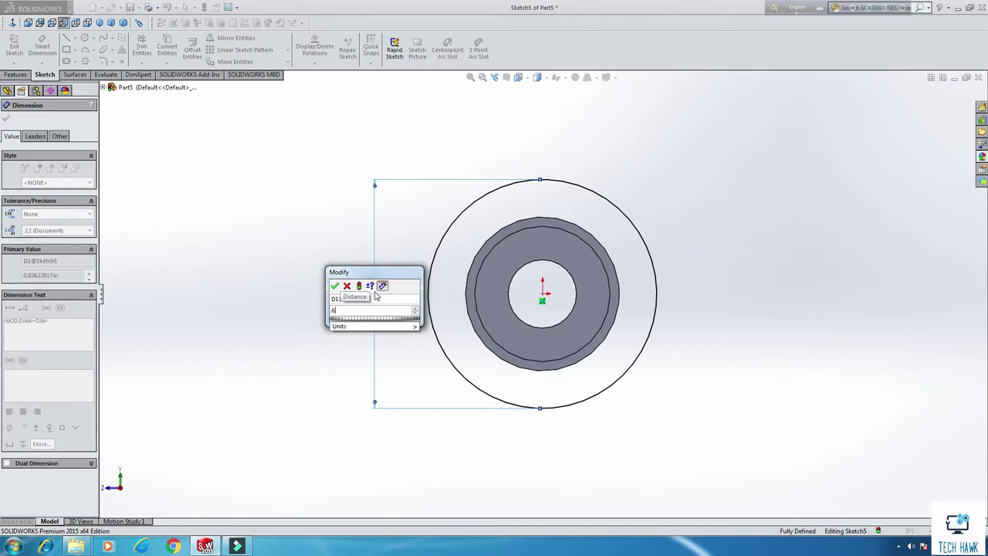
type("25")
key("Return")
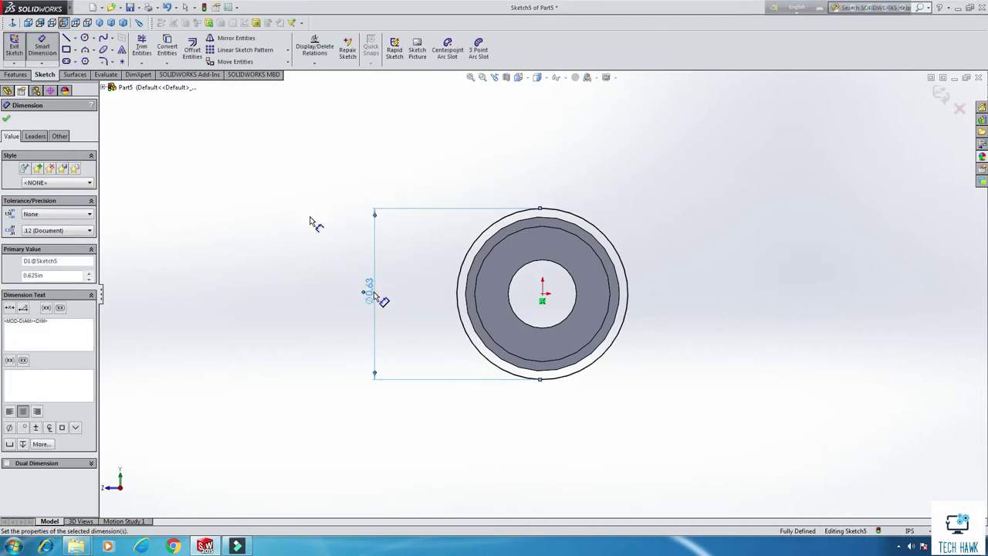
left_click(14, 45)
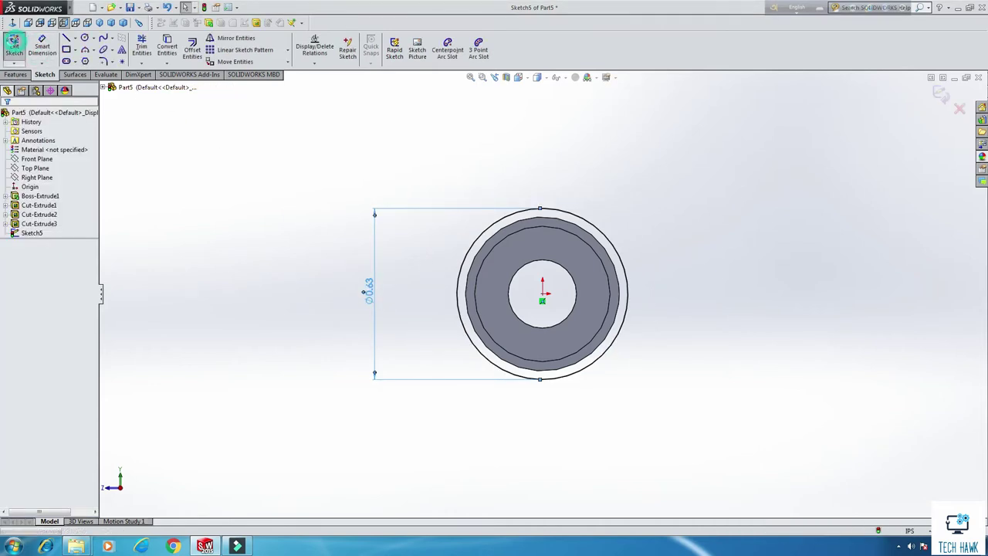
key("ctrl+7")
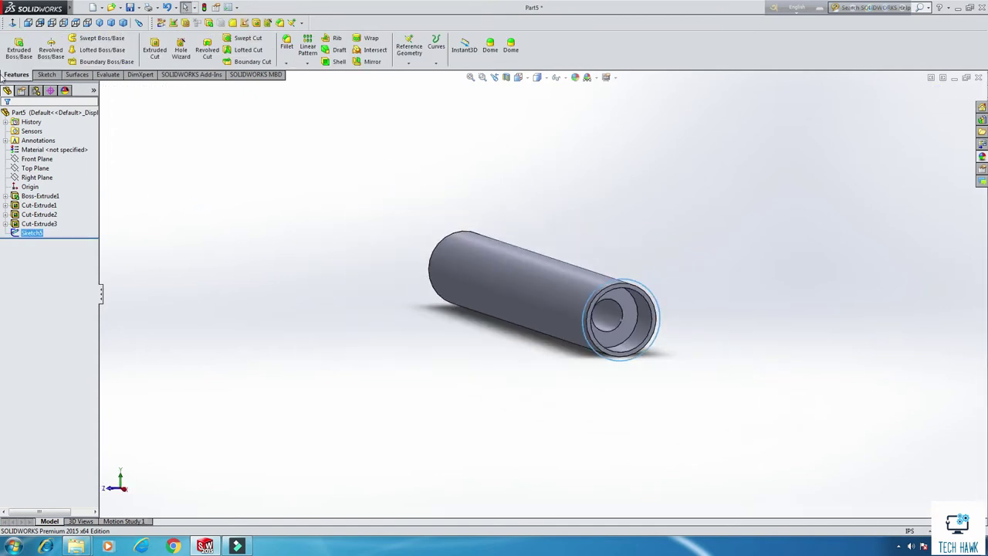
- Extrude the 0.625 in circle 1.375 in in the reversed direction, merged with the tube
left_click(16, 48)
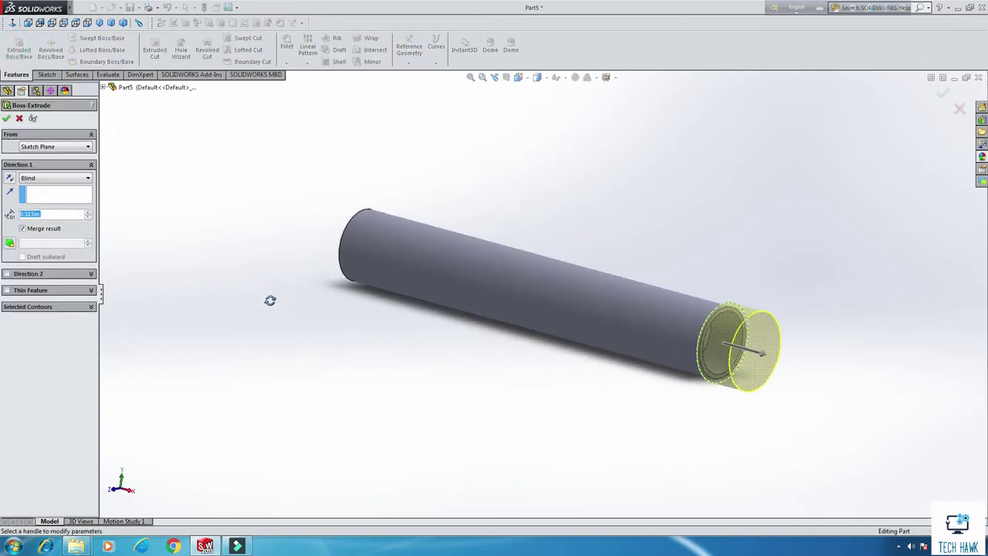
left_click(10, 178)
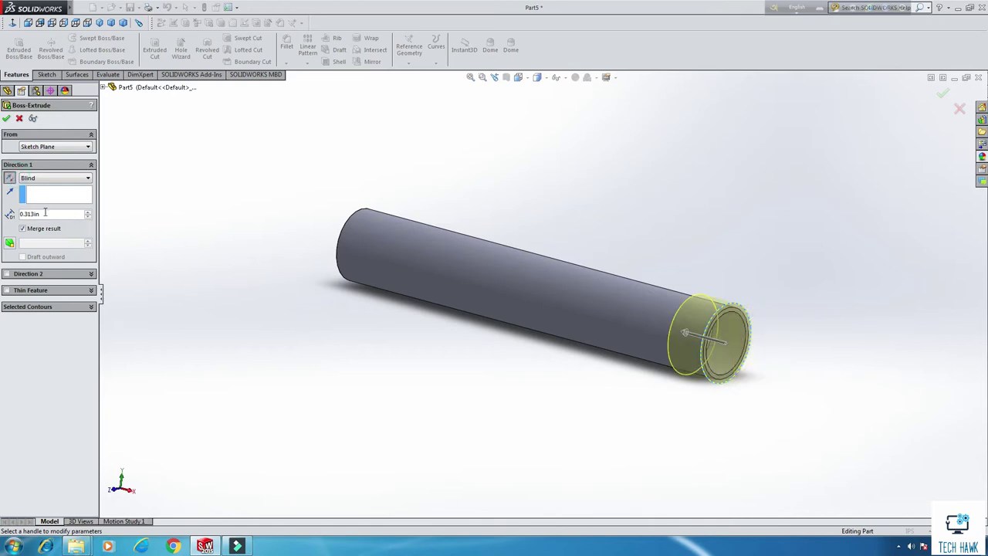
left_click_drag(47, 213, 9, 214)
type("1.375")
key("Return")
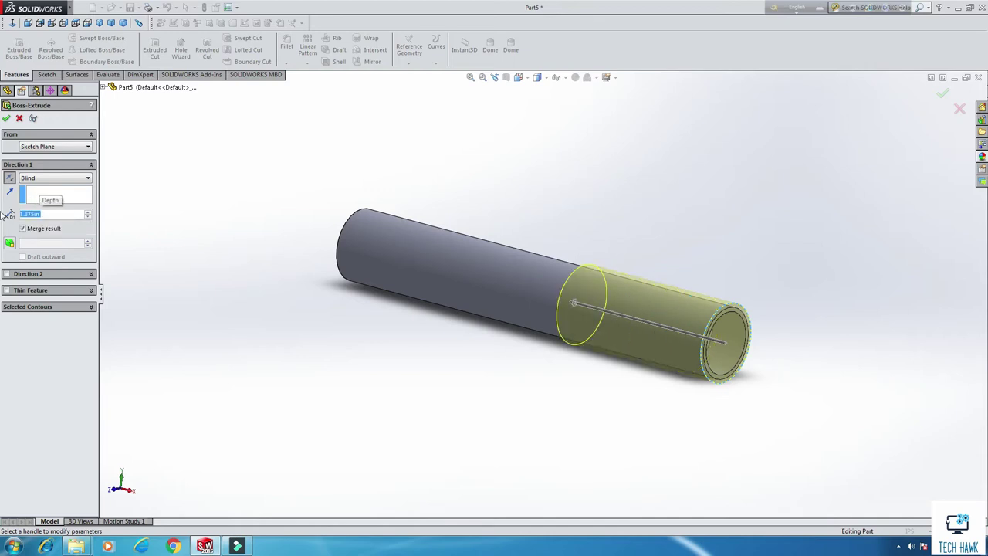
left_click(6, 119)
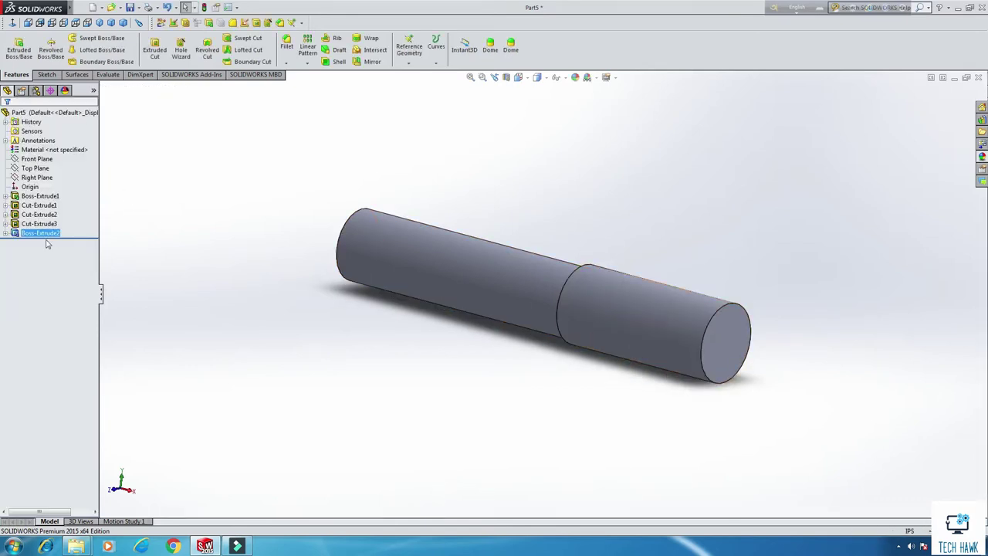
right_click(43, 233)
- Edit Sketch5 to convert the tube's outer circular edge, then rebuild Boss-Extrude2
left_click(16, 261)
left_click(5, 233)
left_click(36, 242)
right_click(36, 242)
left_click(41, 223)
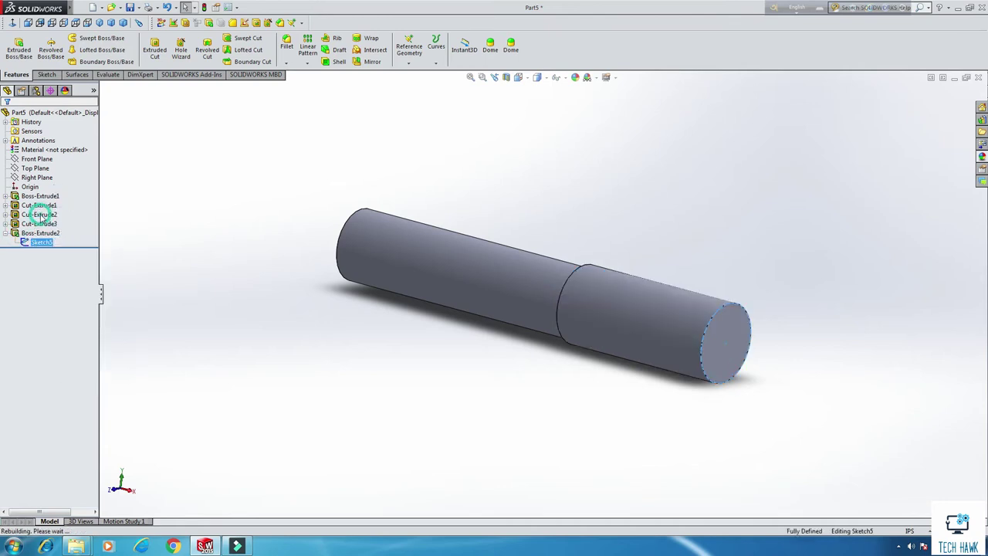
scroll(435, 296, "down", 5)
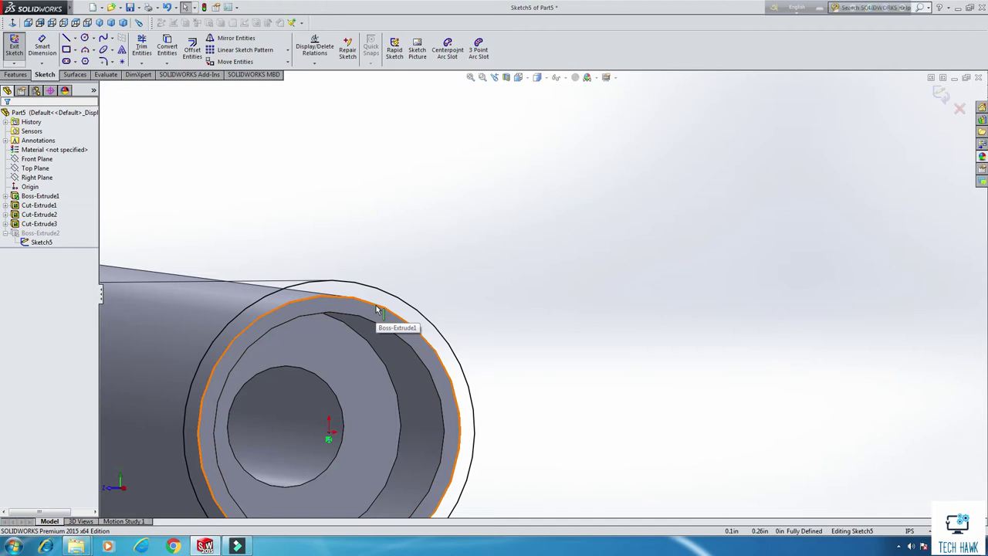
left_click(377, 308)
left_click(172, 48)
left_click(15, 48)
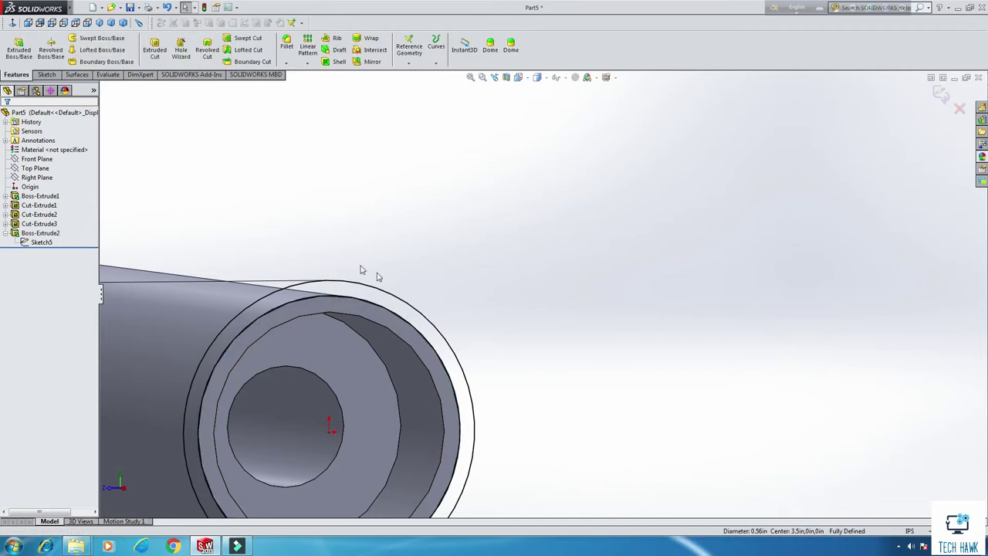
- Start a new sketch on the collar's ring-shaped end face
scroll(525, 287, "up", 3)
middle_click_drag(524, 286, 557, 390)
left_click(458, 323)
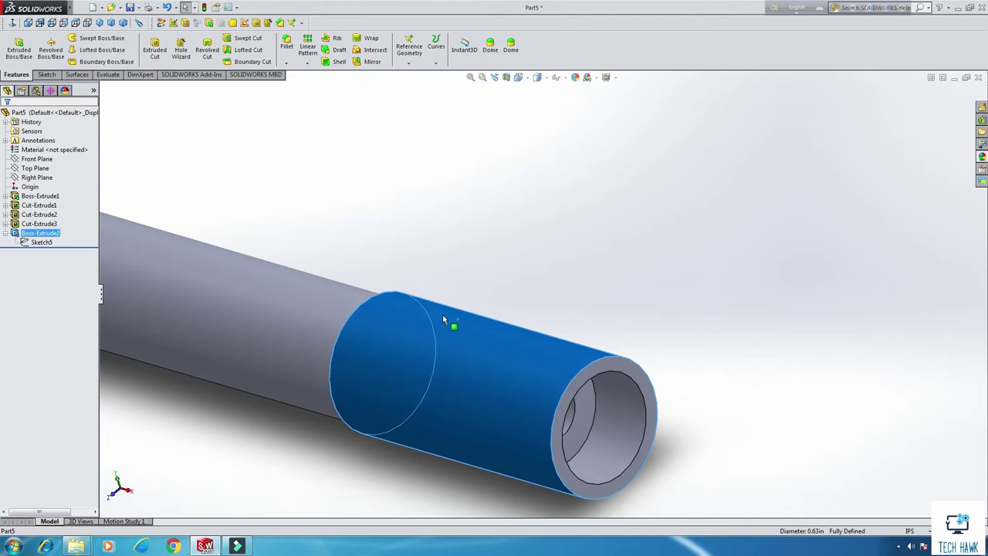
left_click(649, 386)
left_click(677, 355)
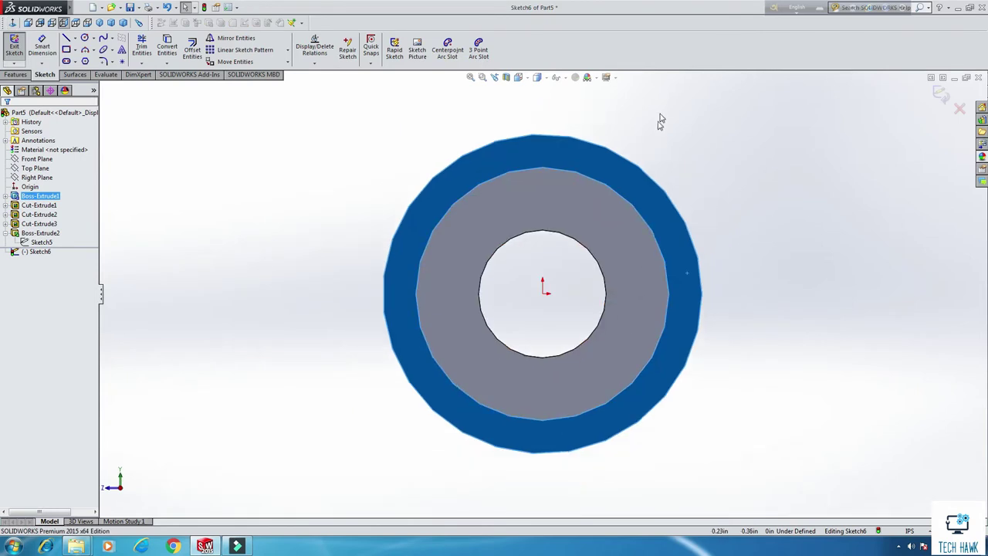
- Draw a three-point centre rectangle above the ring
scroll(640, 139, "up", 2)
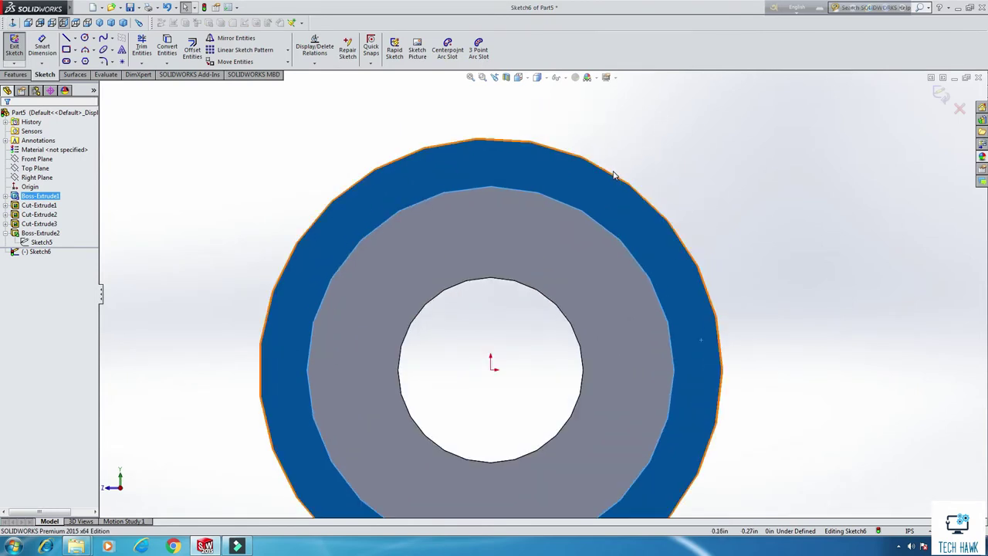
left_click(614, 173)
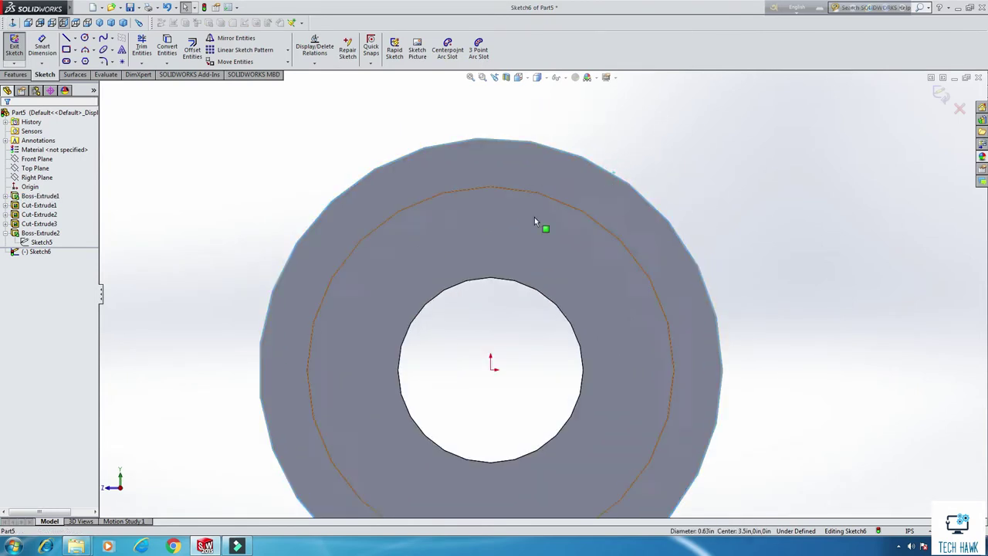
right_click(561, 169)
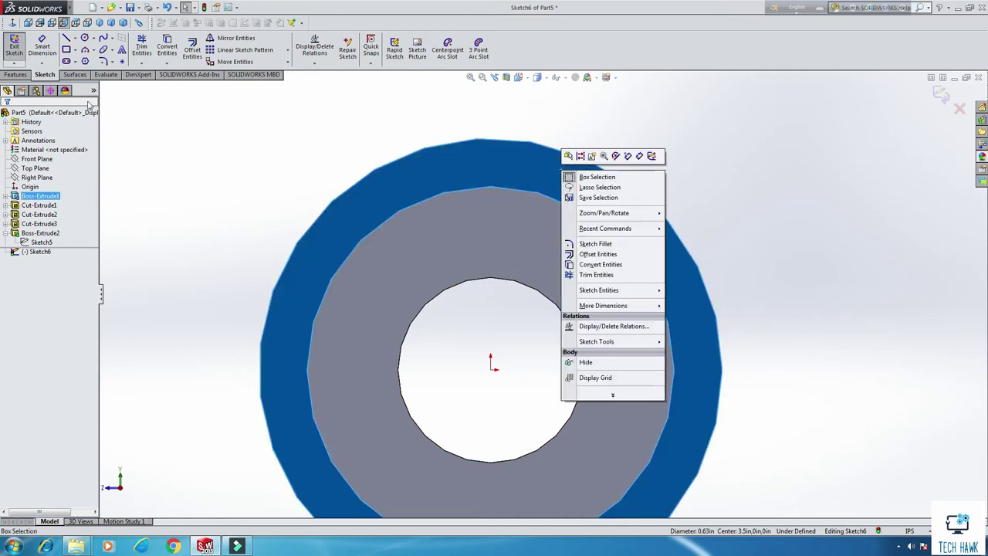
left_click(74, 49)
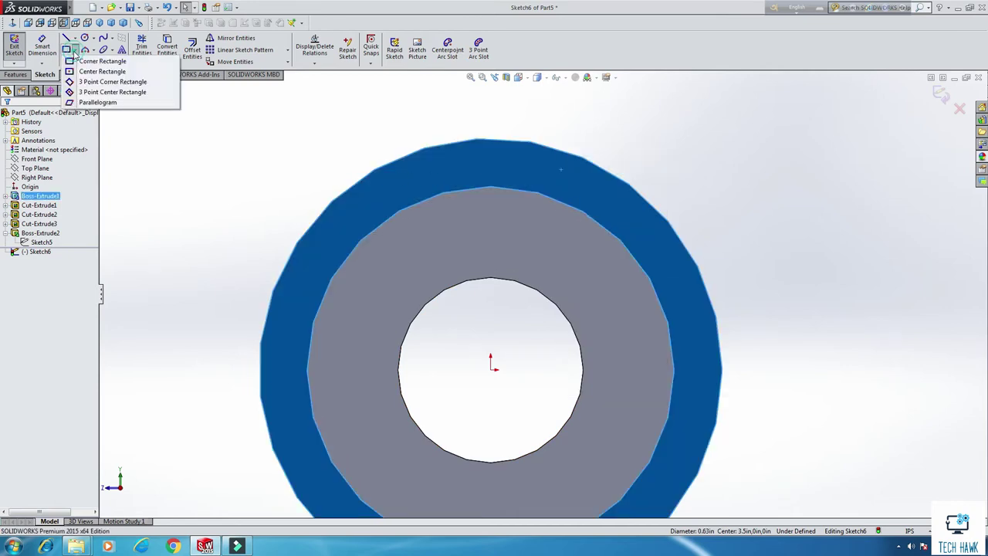
left_click(80, 92)
left_click(243, 170)
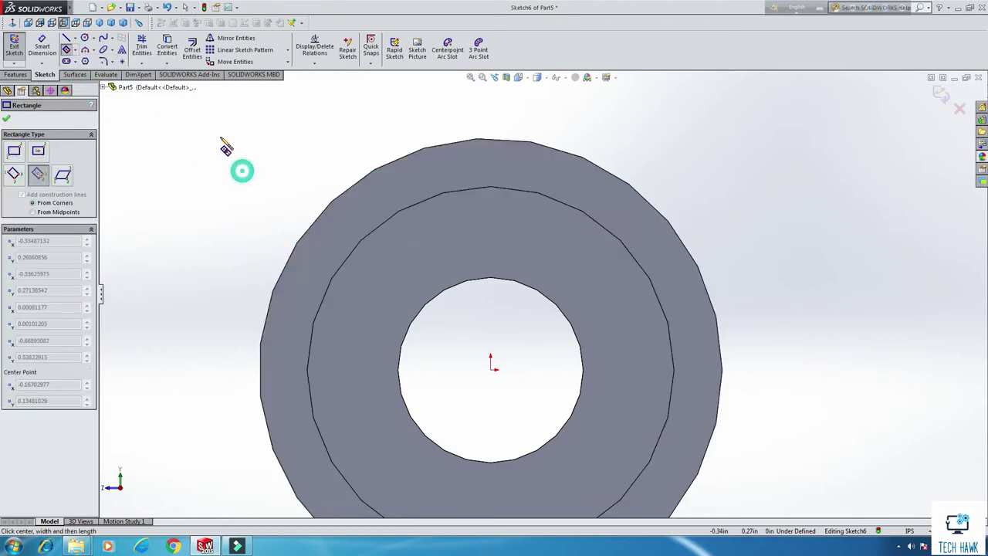
left_click(218, 141)
left_click(276, 144)
right_click(310, 131)
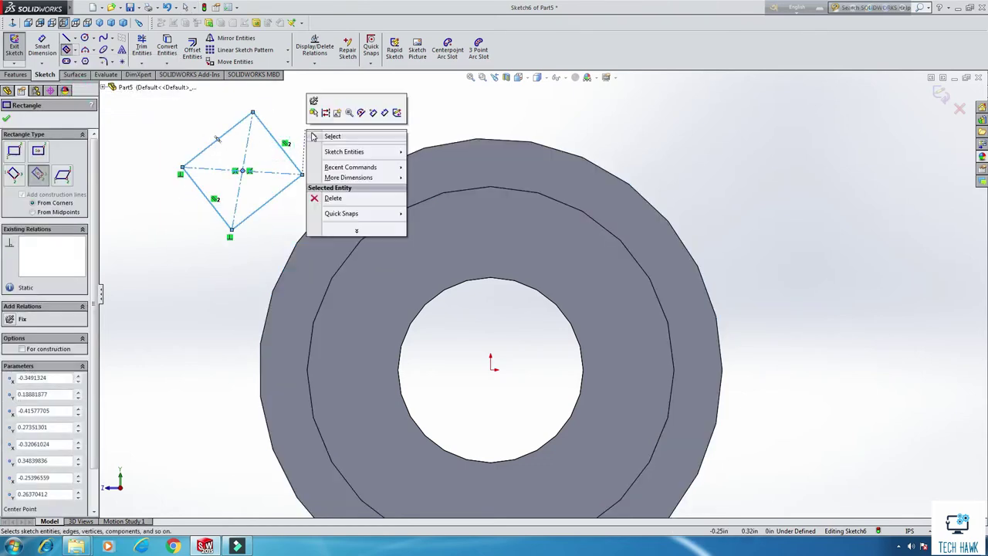
left_click(320, 136)
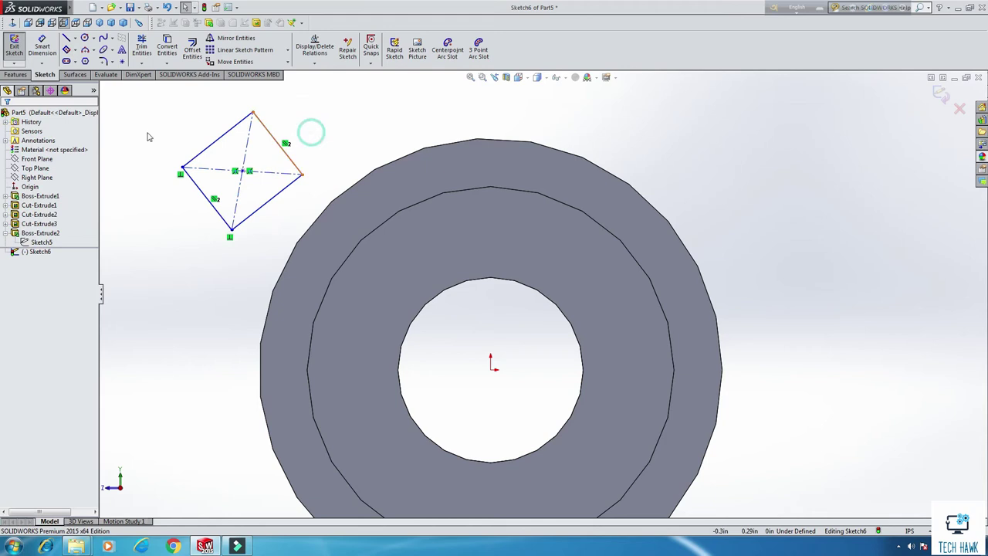
- Make the rectangle's construction lines horizontal and vertical
left_click(207, 171)
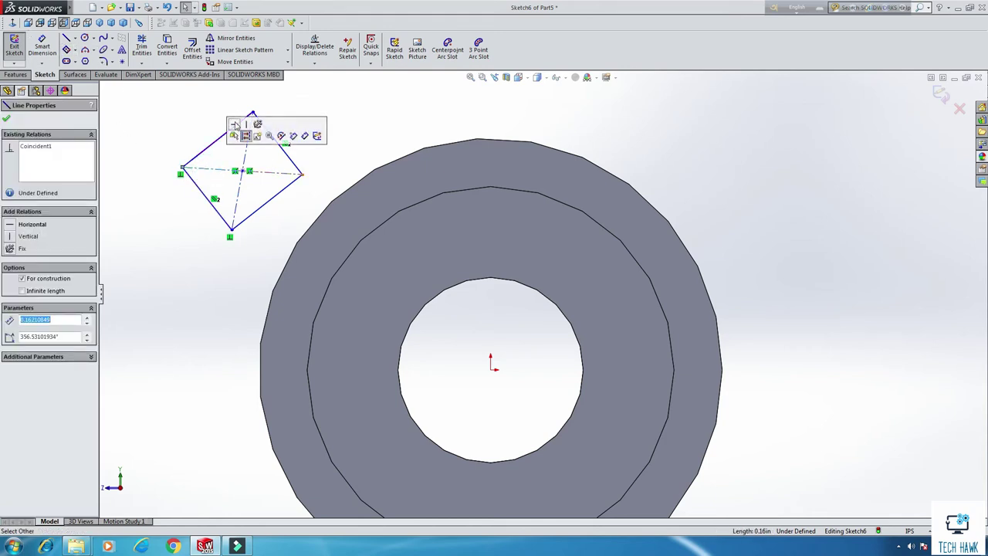
left_click(234, 125)
left_click(248, 146)
left_click(287, 104)
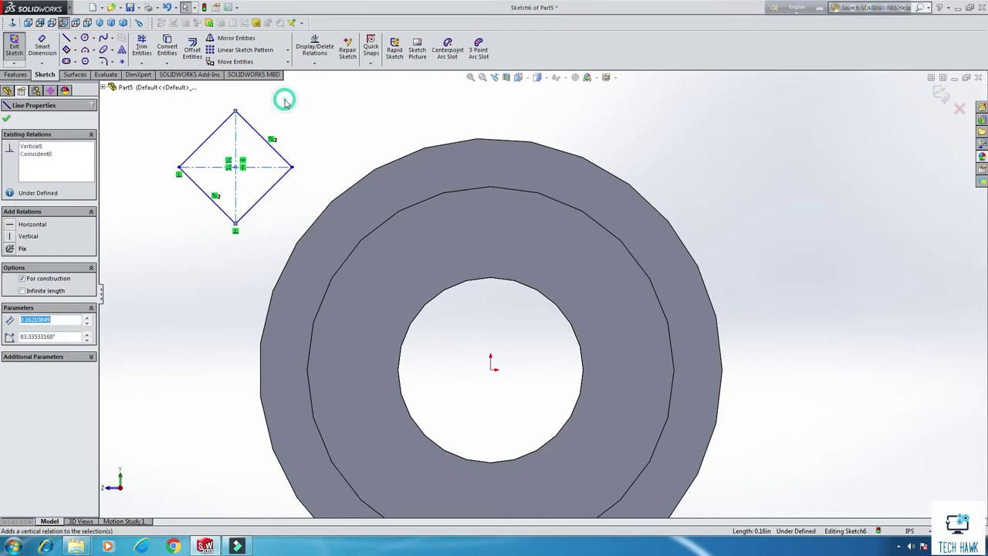
- Dimension the horizontal centreline to 0.02 in
left_click(43, 48)
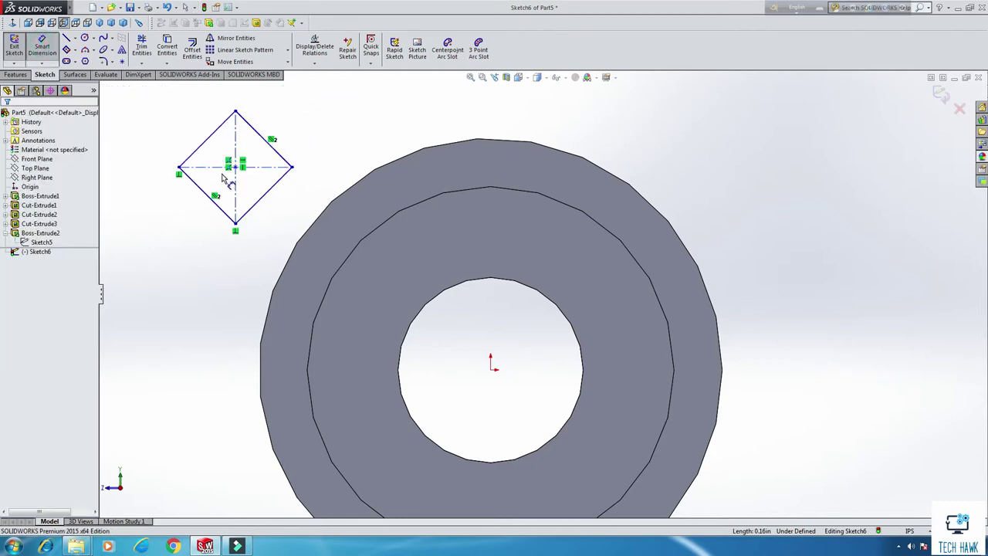
left_click(259, 167)
left_click(212, 270)
type("0.02")
key("Return")
scroll(271, 136, "down", 1)
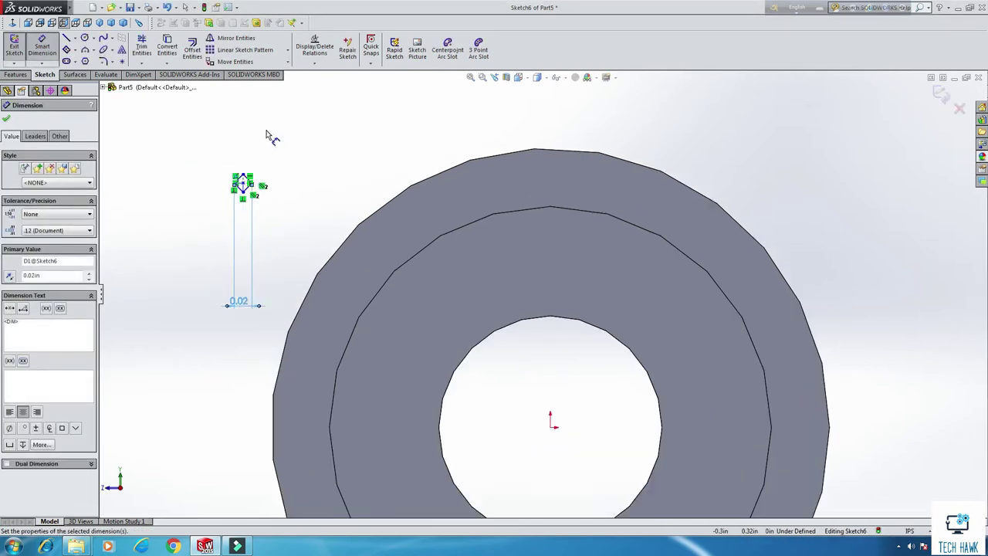
scroll(353, 282, "down", 2)
scroll(653, 295, "up", 3)
scroll(651, 292, "down", 3)
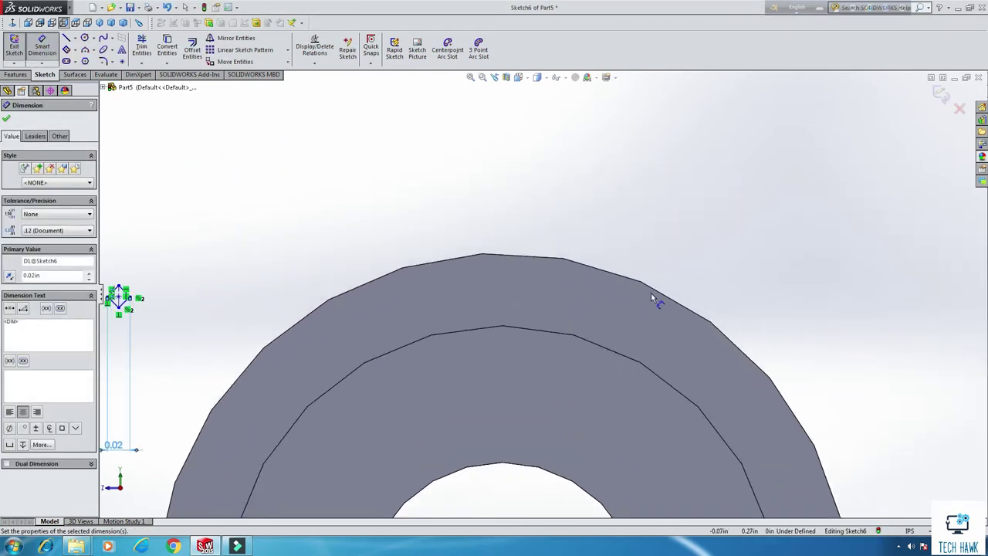
right_click(275, 253)
left_click(295, 273)
- Make the tip sketch point coincident with the ring's outer edge
scroll(566, 306, "up", 2)
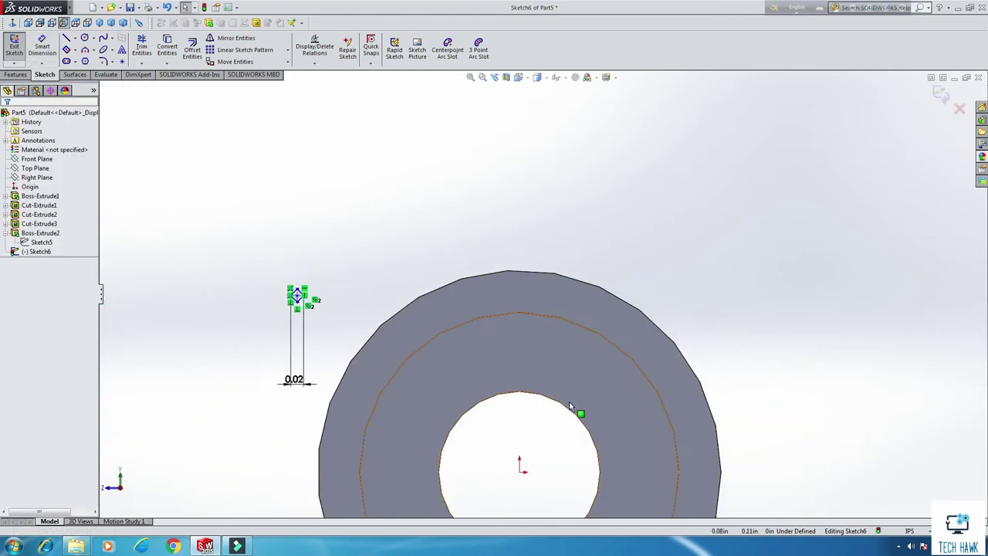
left_click(494, 275)
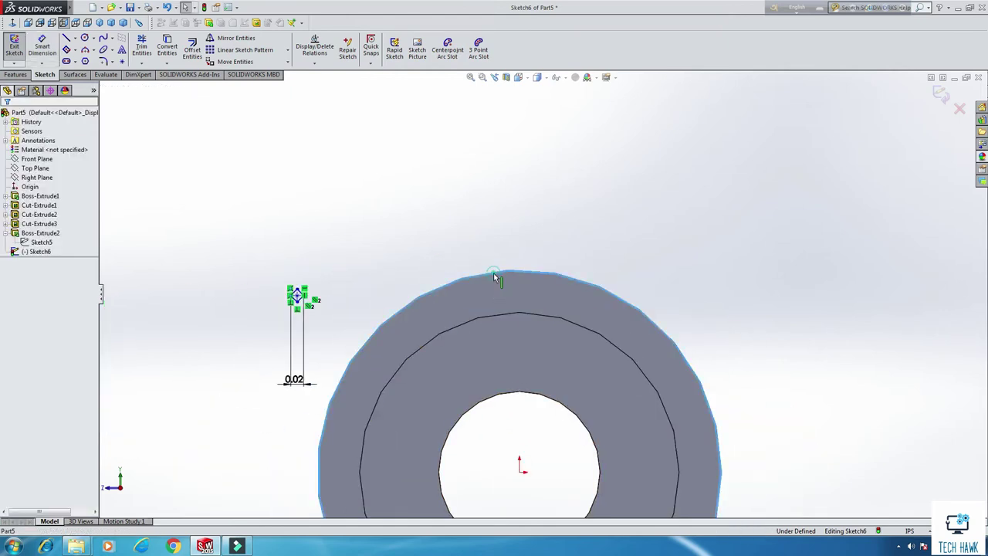
scroll(302, 317, "down", 3)
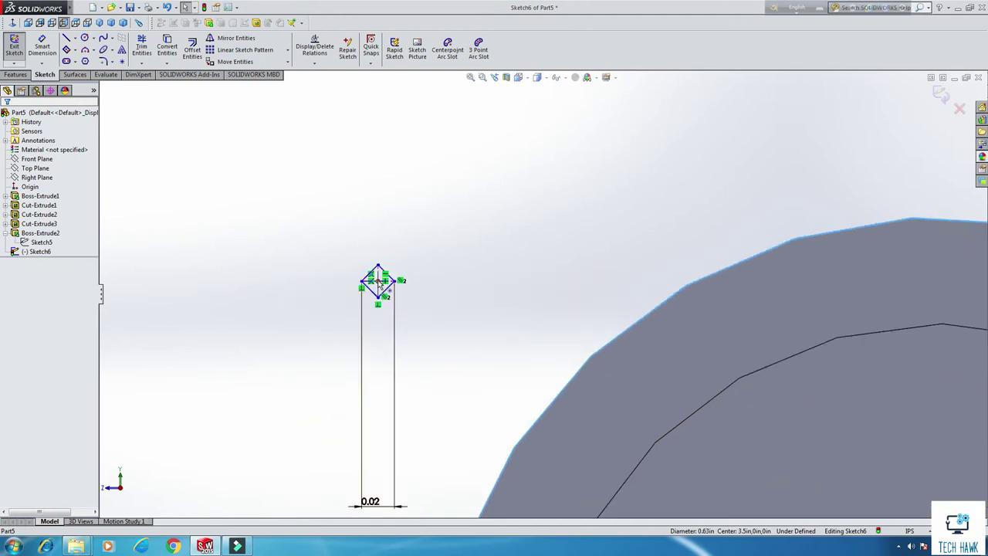
left_click(378, 282, "ctrl")
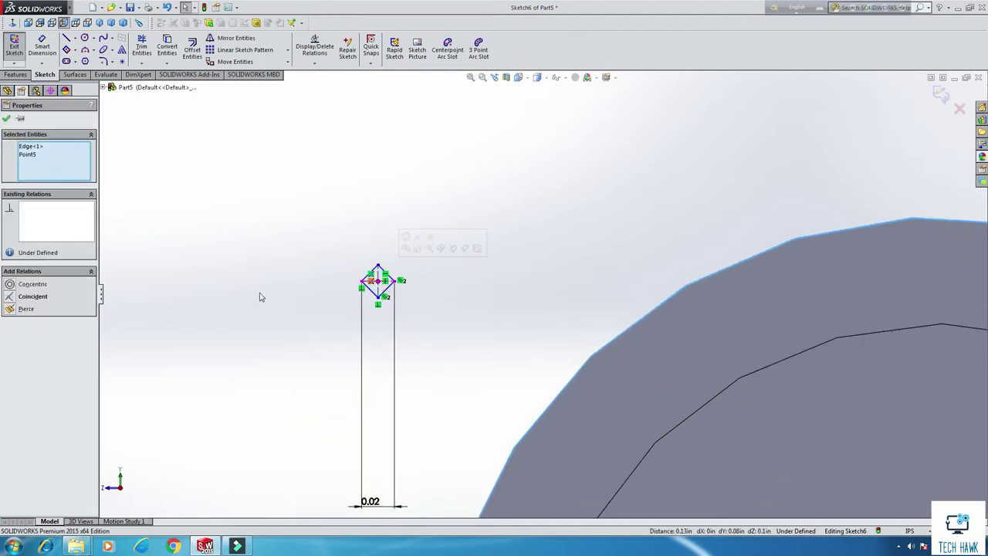
left_click(31, 298)
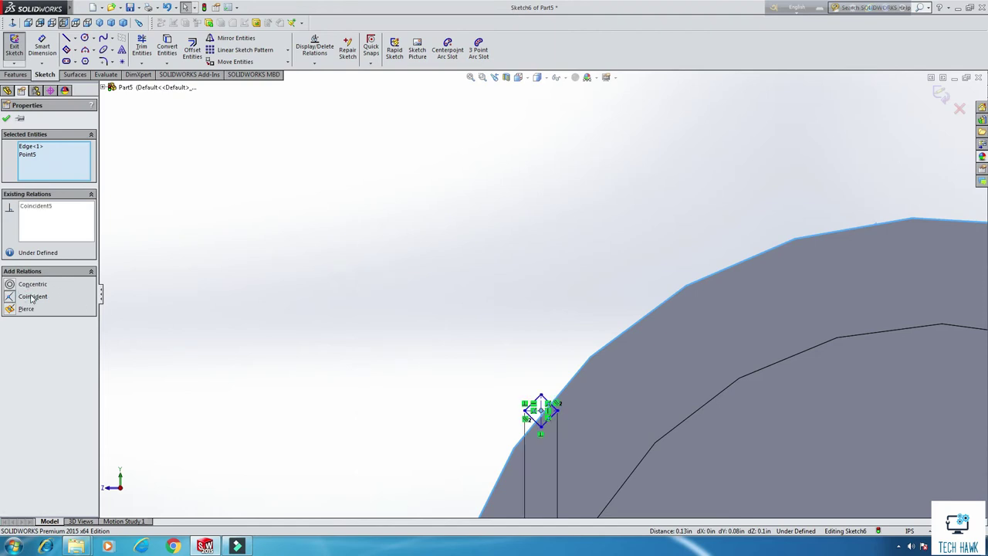
- Align the tip point vertically with the origin and exit Sketch6
scroll(608, 364, "up", 3)
scroll(505, 330, "down", 2)
left_click(311, 219)
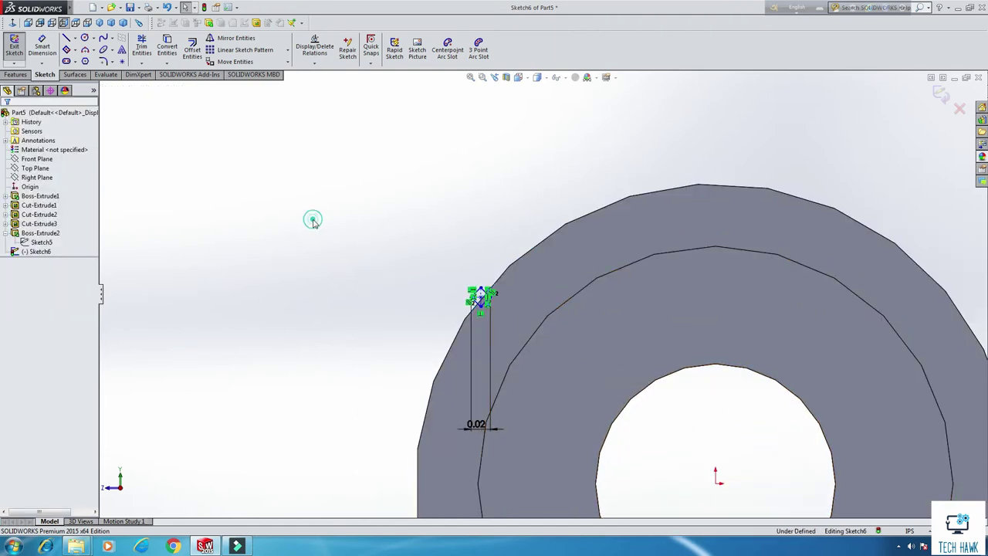
scroll(488, 299, "down", 2)
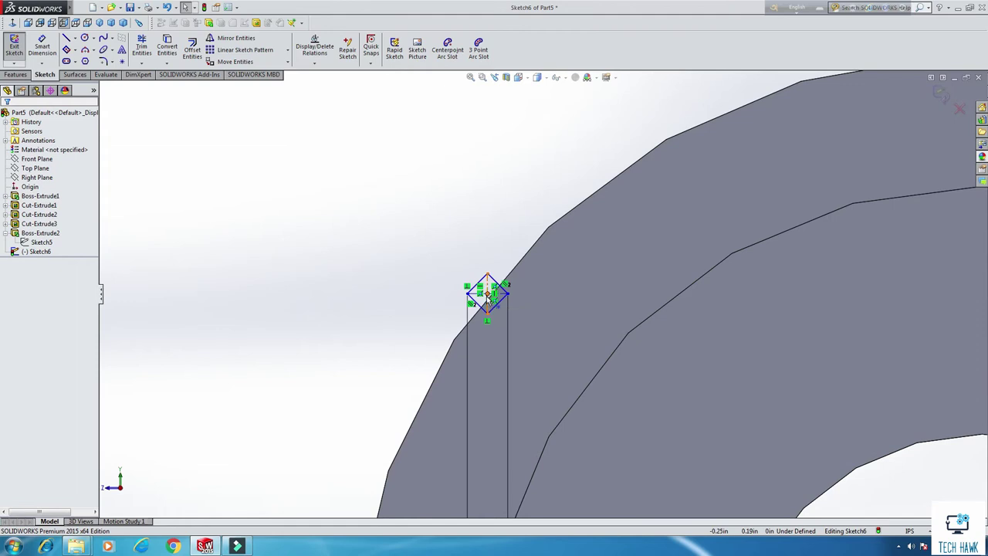
left_click(486, 296)
scroll(648, 387, "up", 4)
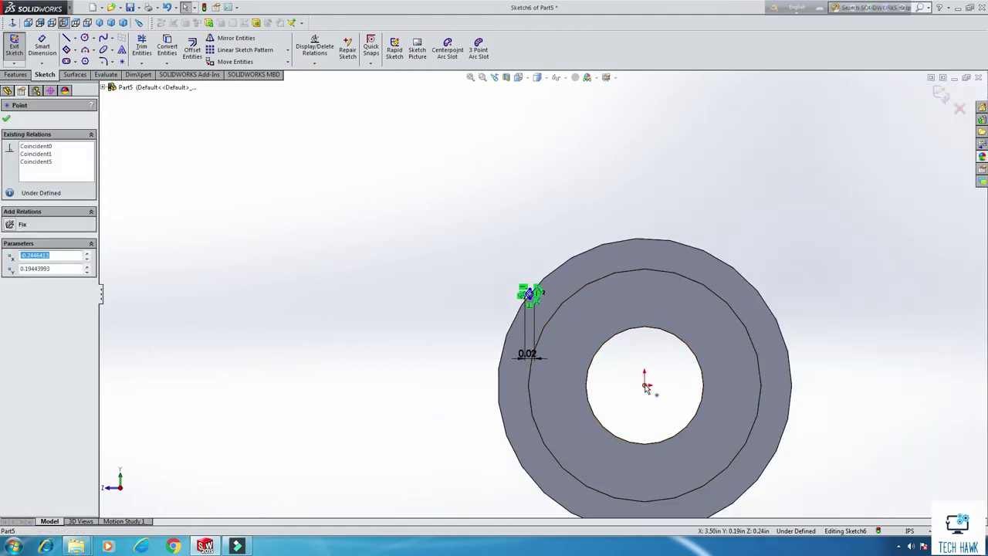
left_click(645, 384, "ctrl")
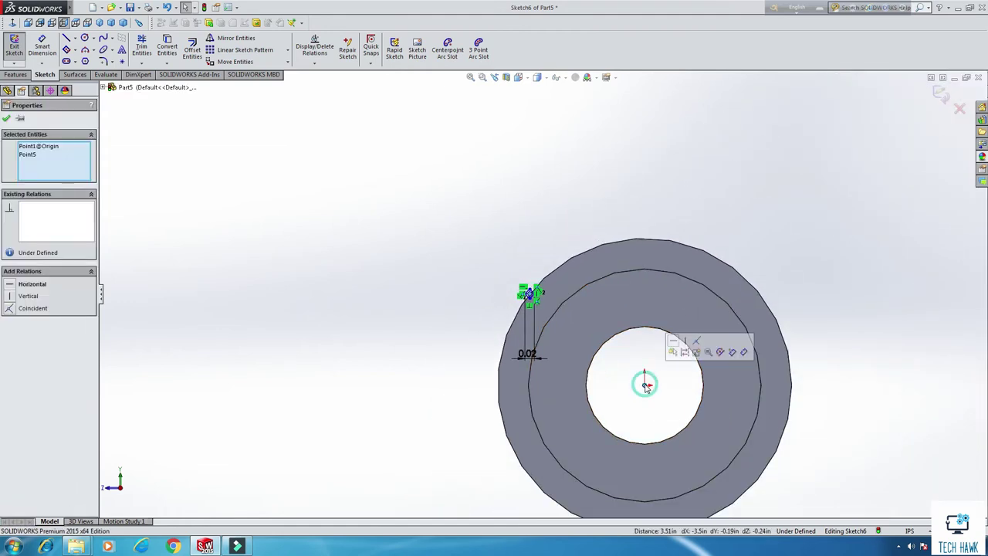
left_click(24, 295)
scroll(674, 248, "down", 3)
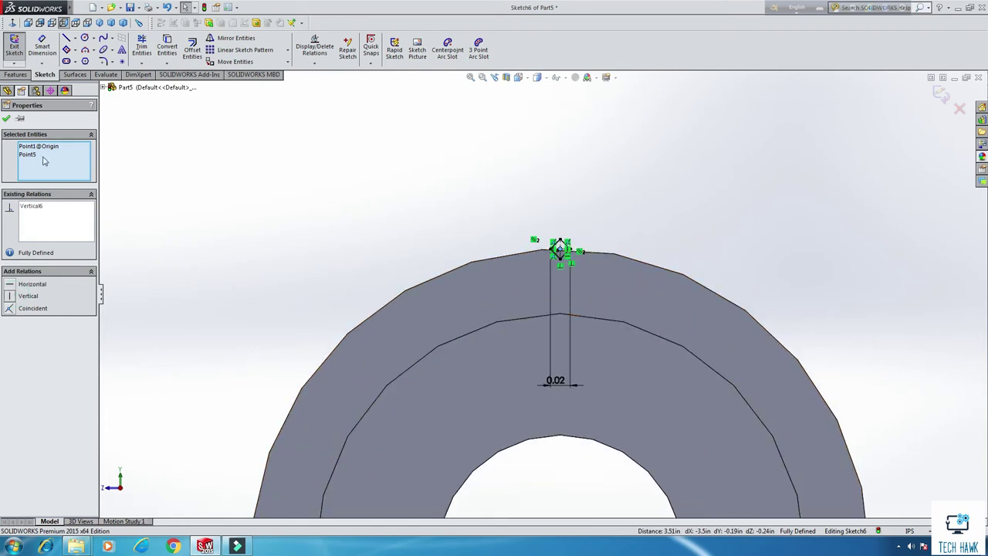
left_click(19, 59)
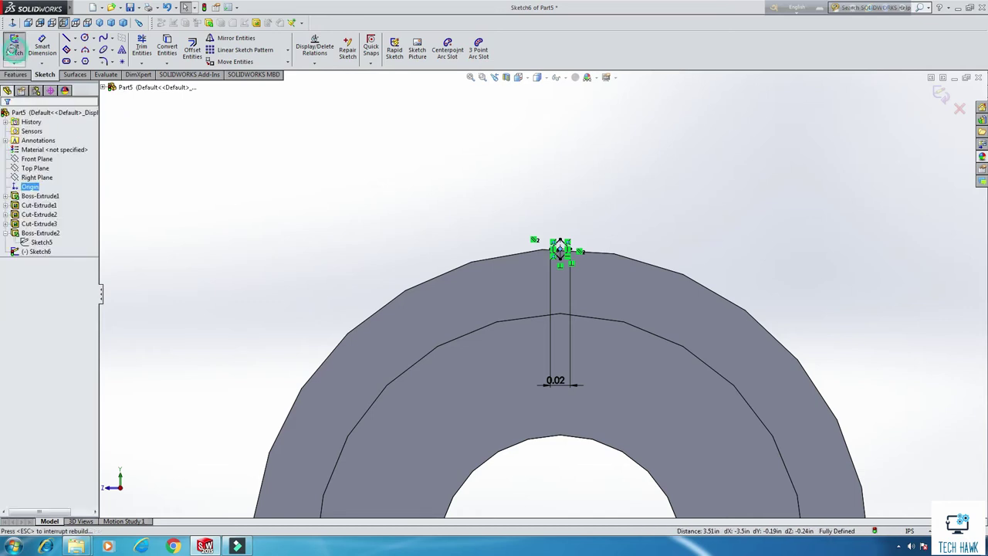
- Sketch on the ring face a converted copy of its 0.63 in outer edge and exit
right_click(422, 302)
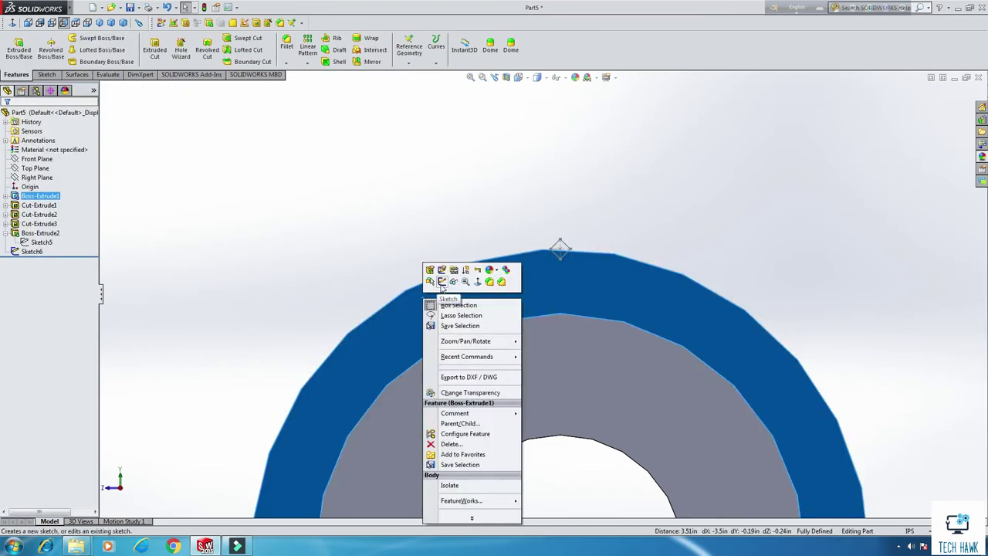
left_click(438, 282)
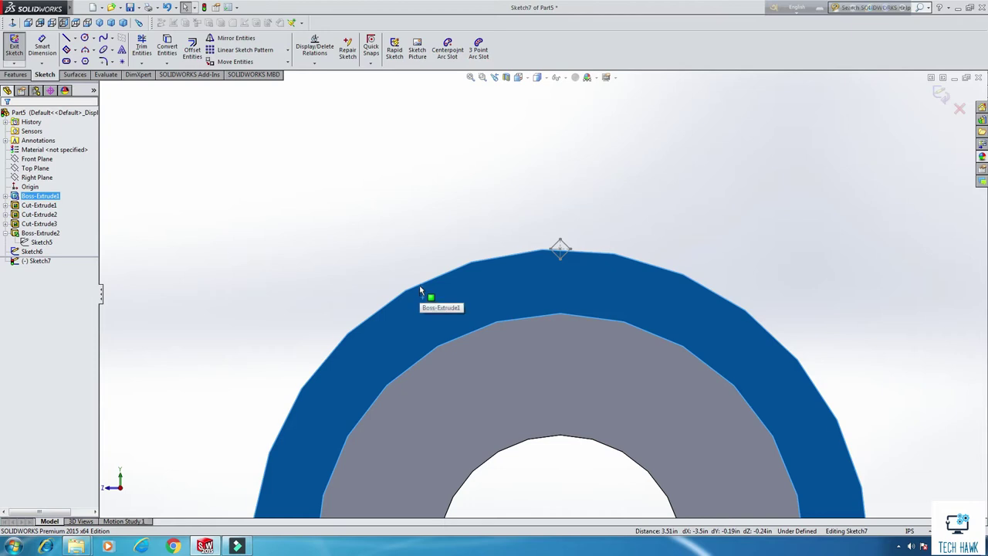
left_click(419, 283)
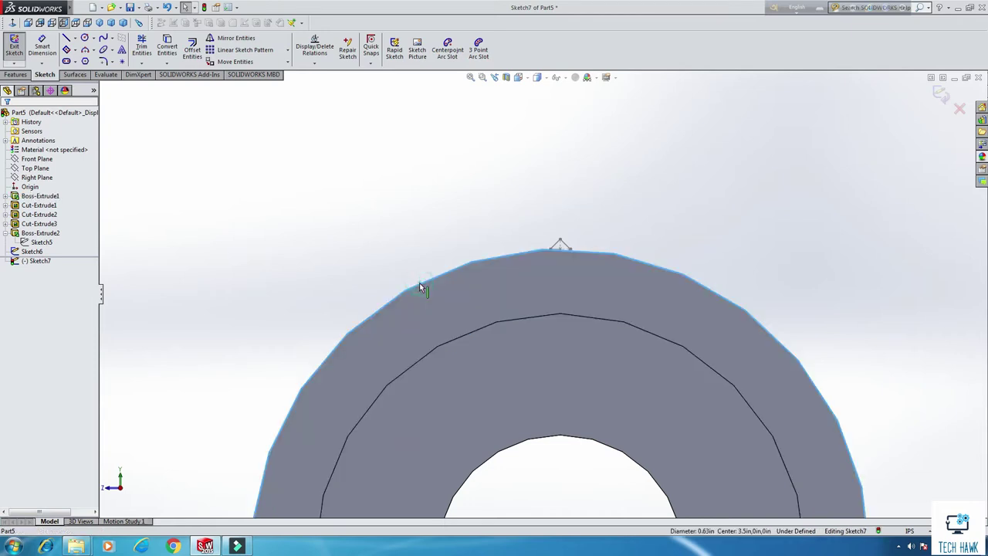
left_click(167, 47)
left_click(16, 46)
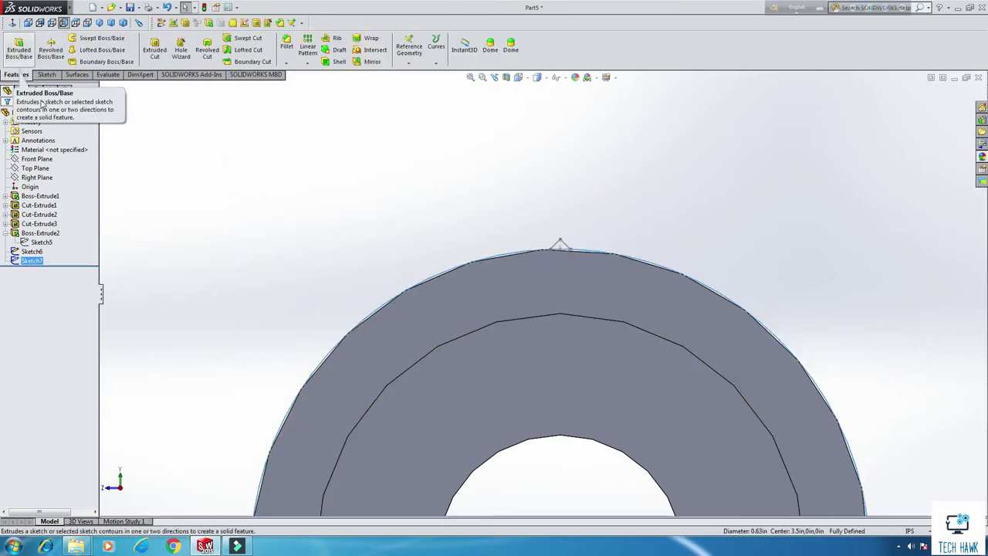
left_click(434, 65)
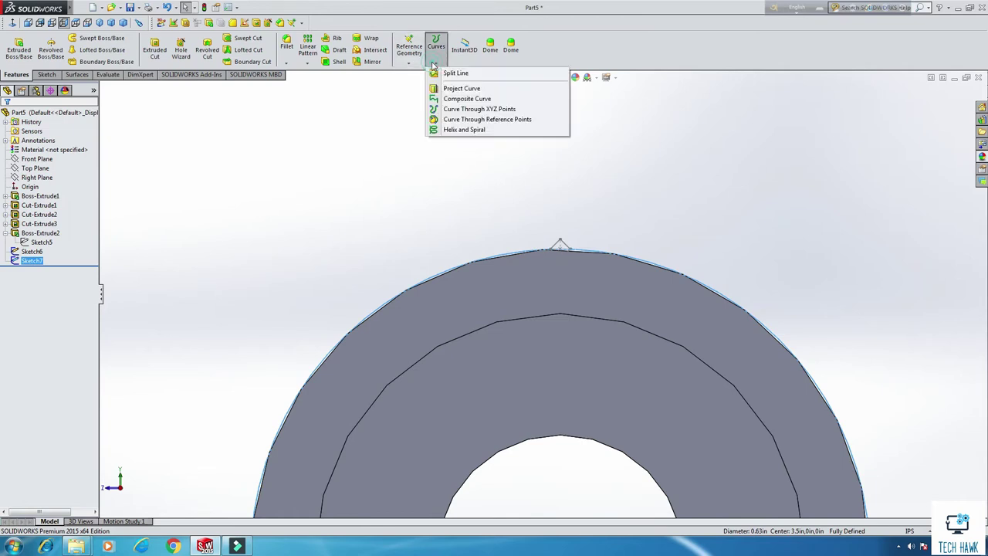
- Start a helix on the circle, defined by height and pitch, reversed back along the tube
left_click(457, 129)
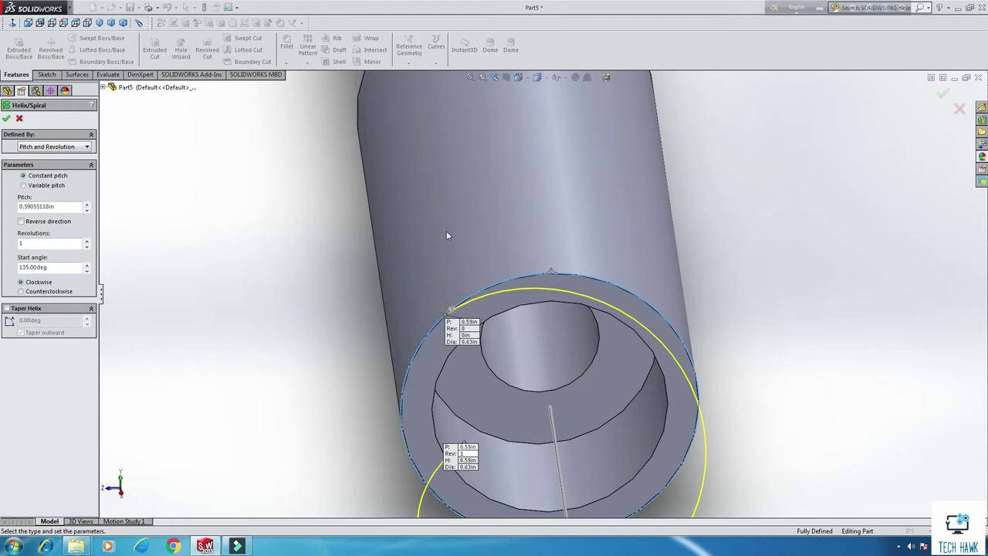
middle_click_drag(446, 235, 439, 188)
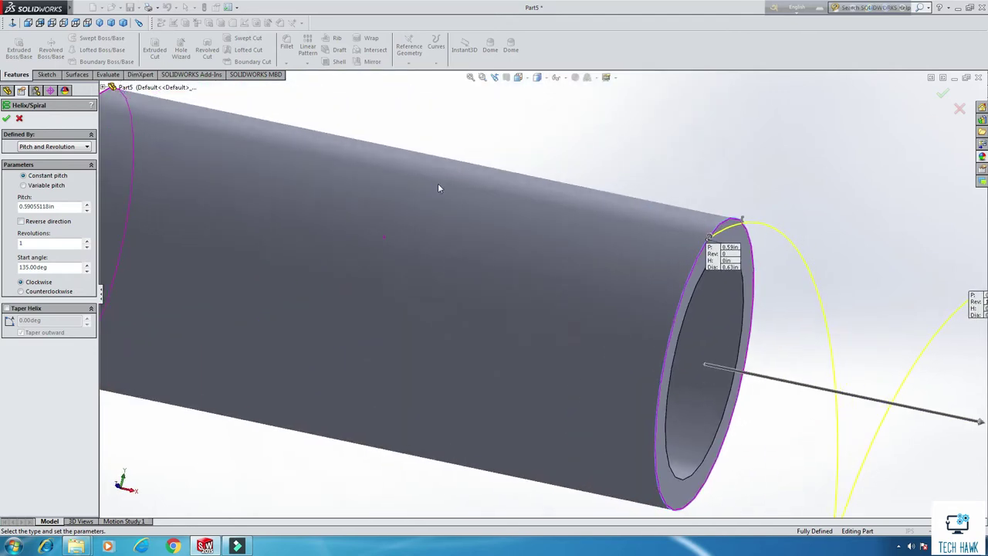
left_click(47, 147)
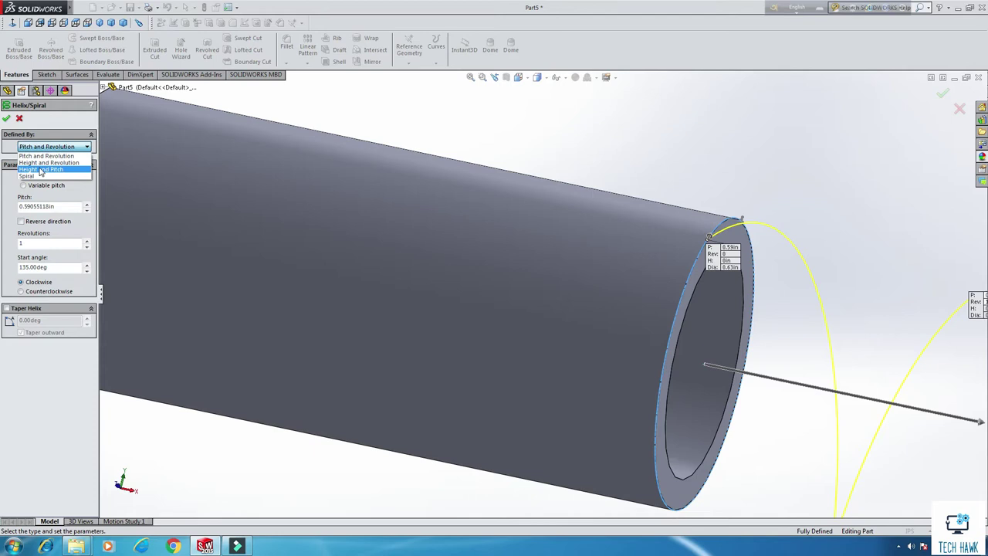
left_click(41, 169)
scroll(154, 228, "up", 2)
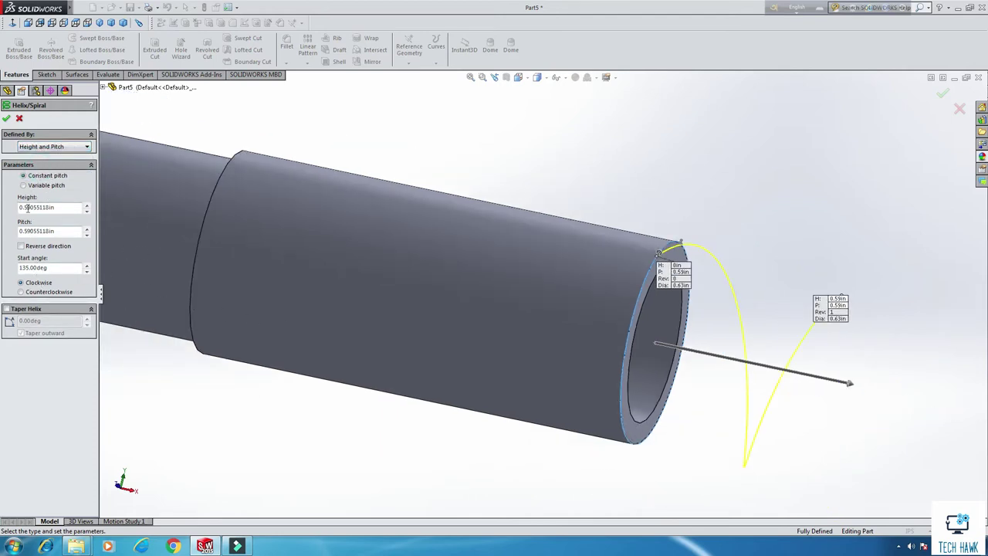
left_click(22, 246)
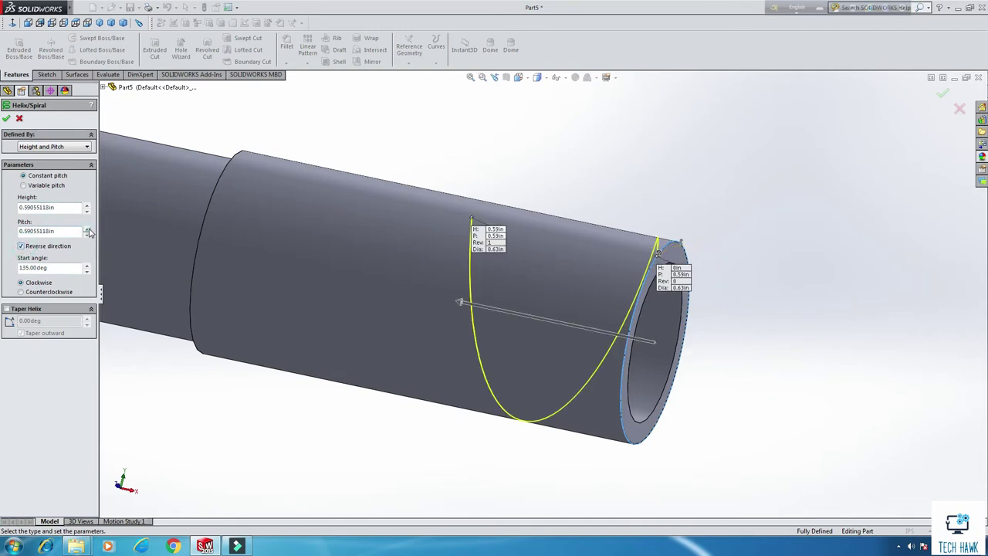
- Set the helix height to 1.375 in and pitch to 2 in, then accept it
left_click_drag(69, 210, 2, 212)
type("1.375")
key("Return")
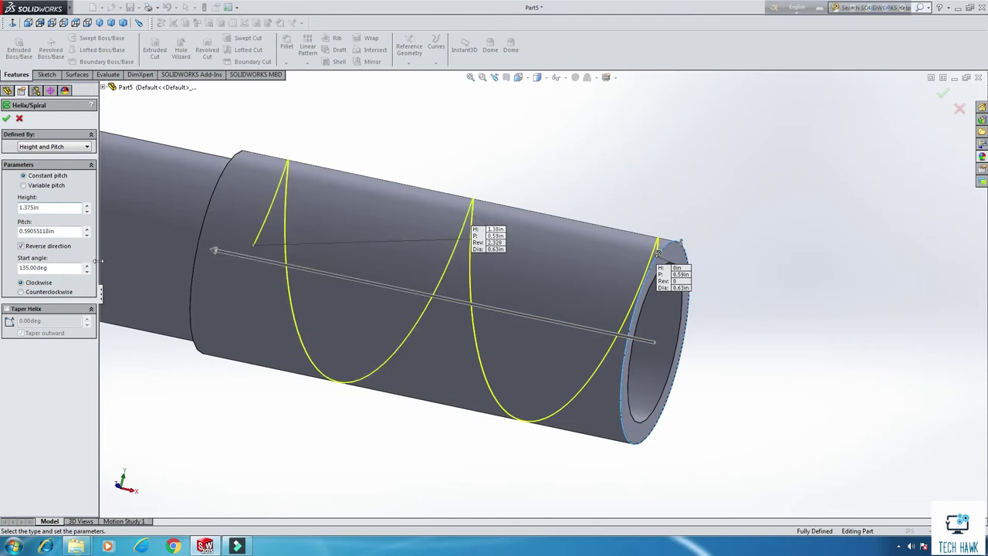
left_click_drag(66, 231, 4, 230)
type("2")
key("Return")
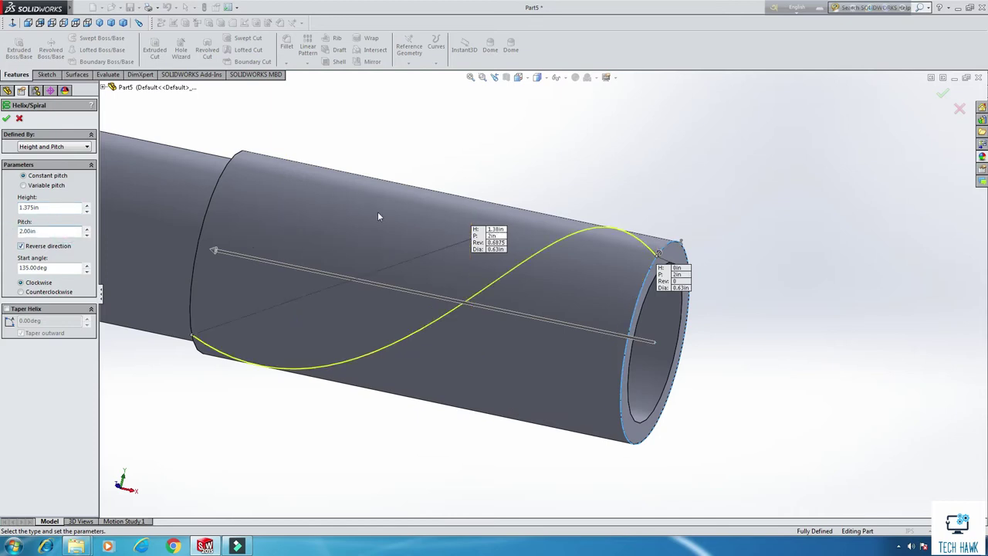
scroll(377, 216, "up", 3)
middle_click_drag(435, 251, 397, 293)
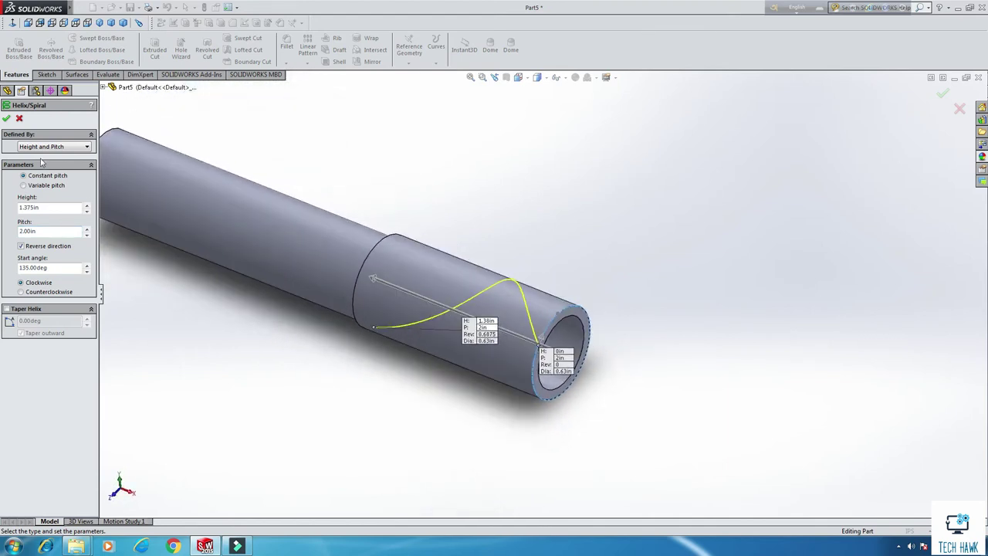
left_click(6, 118)
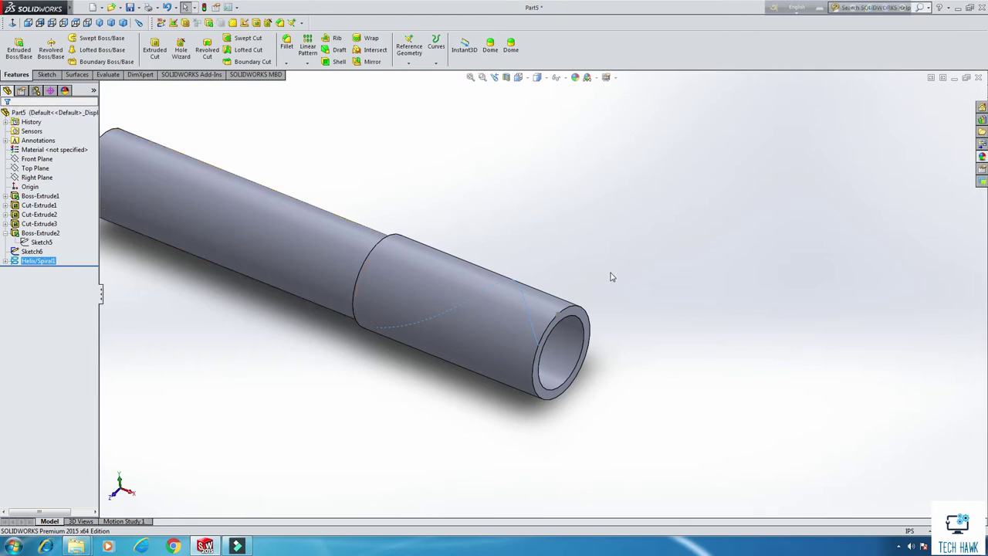
- Edit the helix to give it a 90° start angle
right_click(52, 261)
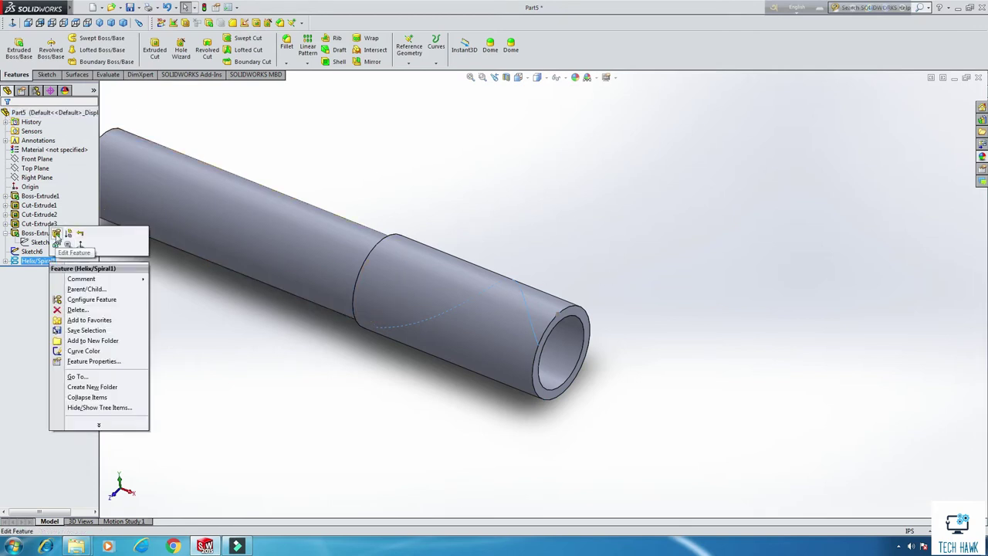
left_click(57, 237)
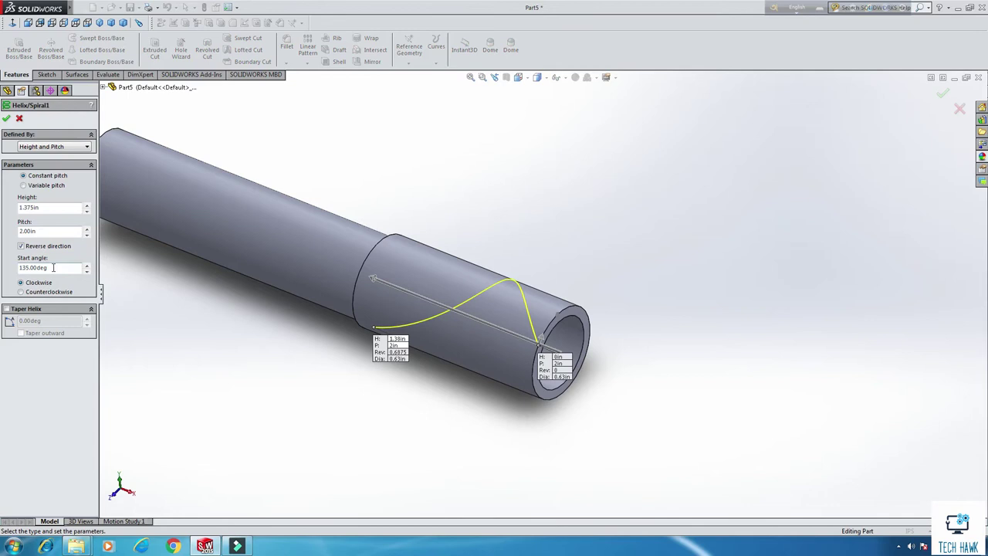
double_click(55, 267)
type("90")
key("Return")
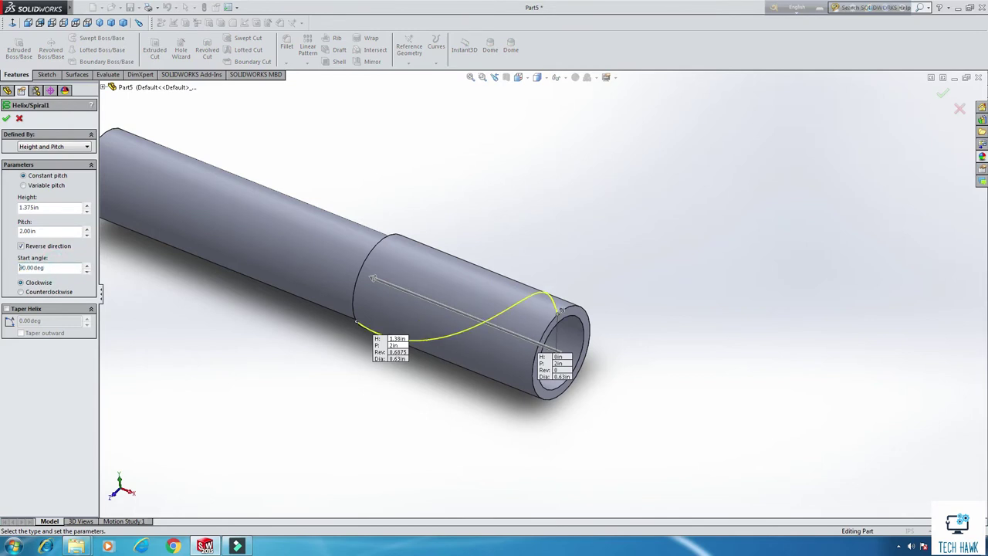
left_click(6, 118)
scroll(595, 298, "down", 2)
- Start a swept cut with the small circle Sketch6 as the profile
scroll(662, 282, "up", 2)
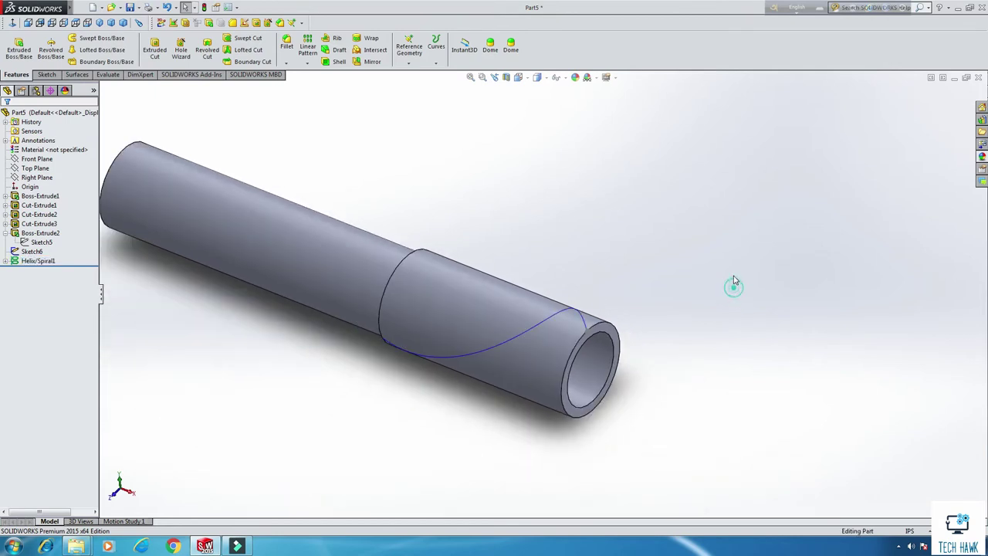
middle_click_drag(661, 282, 864, 305)
scroll(423, 237, "down", 5)
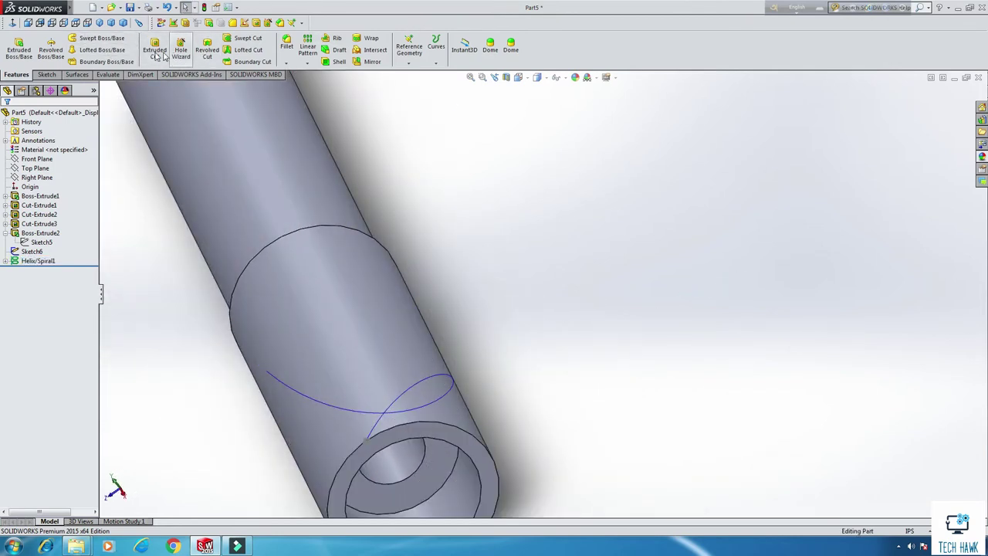
left_click(237, 40)
middle_click_drag(582, 324, 517, 371)
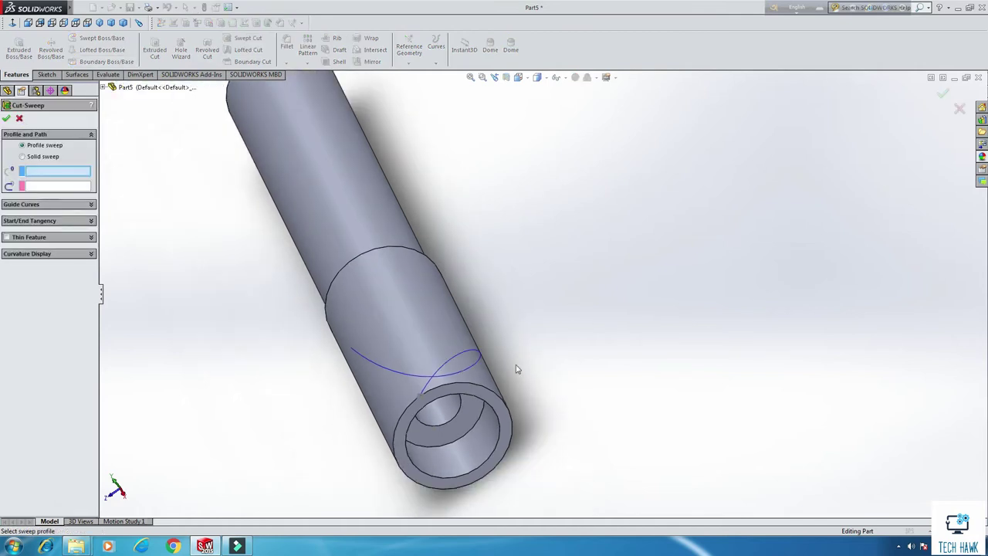
scroll(516, 371, "down", 3)
scroll(293, 237, "down", 2)
scroll(293, 238, "down", 1)
left_click(107, 74)
scroll(191, 154, "down", 3)
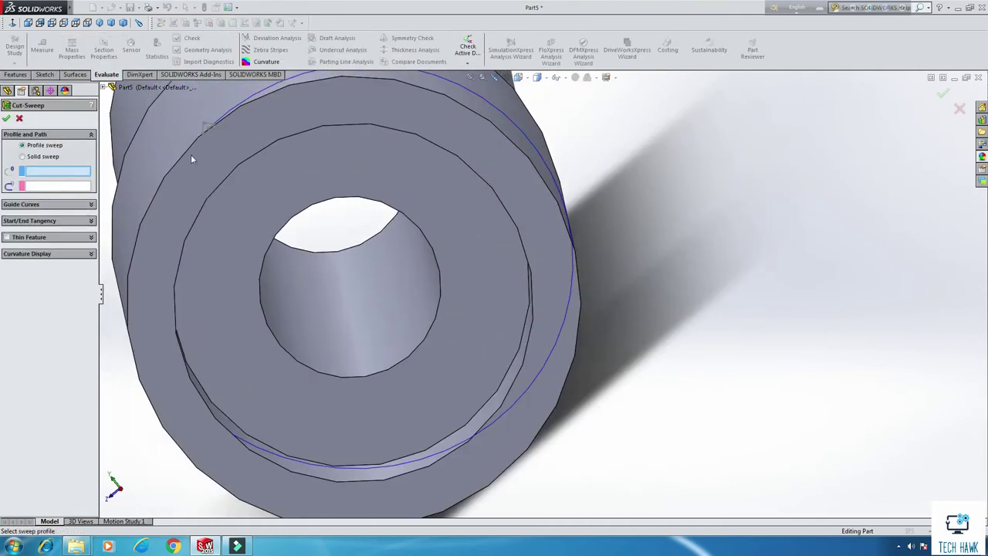
scroll(329, 133, "down", 3)
left_click(329, 132)
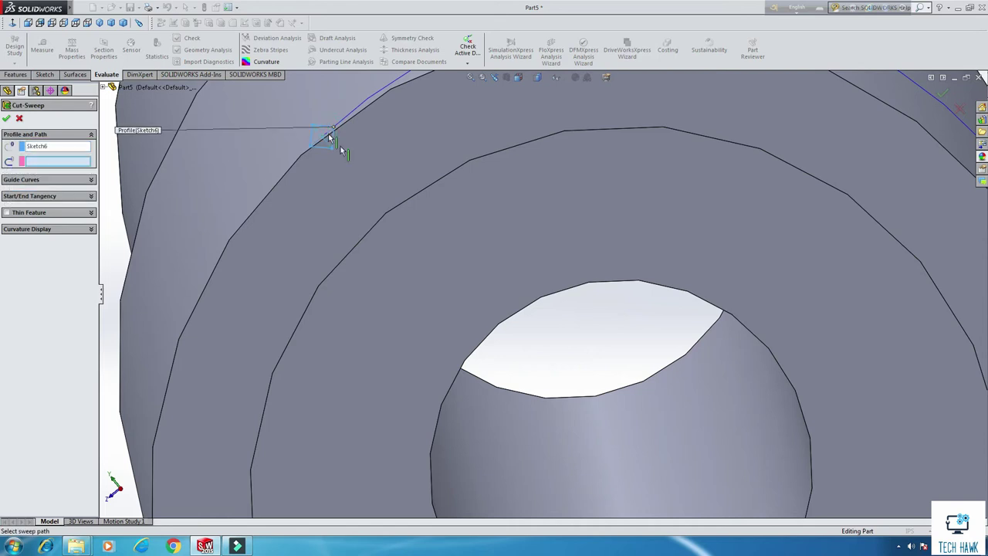
- Use Helix/Spiral1 as the sweep path and accept the groove cut
scroll(345, 154, "up", 2)
scroll(459, 140, "up", 1)
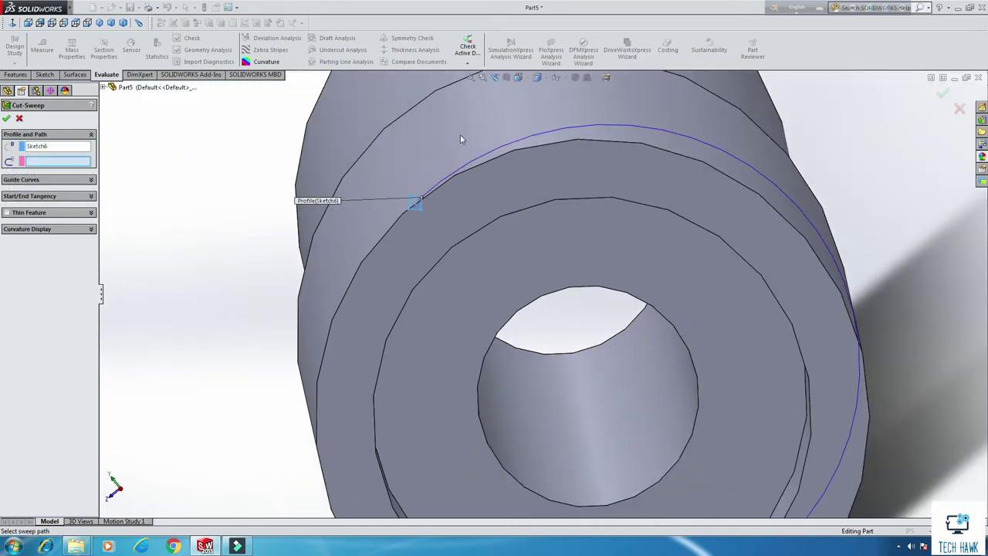
left_click(499, 157)
left_click(6, 118)
scroll(516, 262, "up", 2)
middle_click_drag(515, 262, 593, 208)
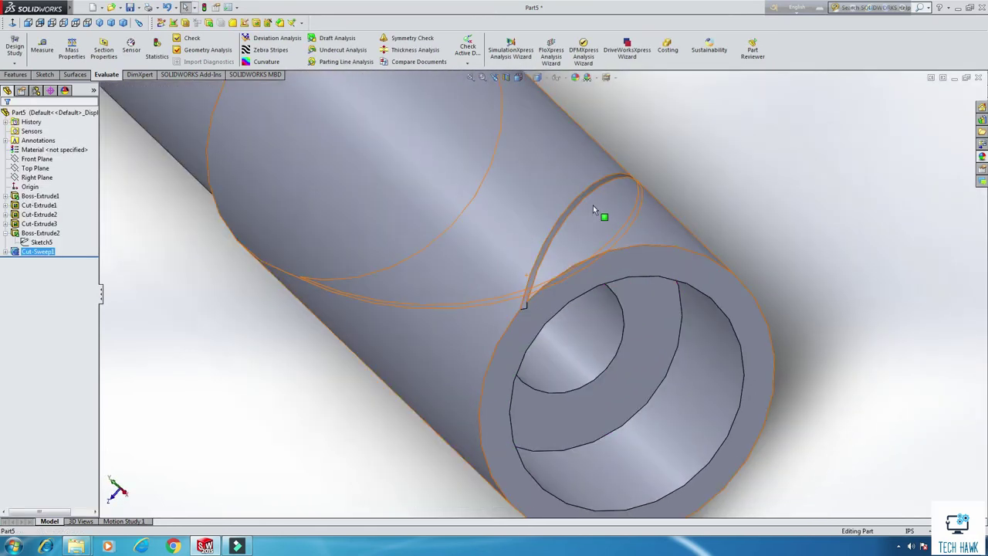
left_click(128, 278)
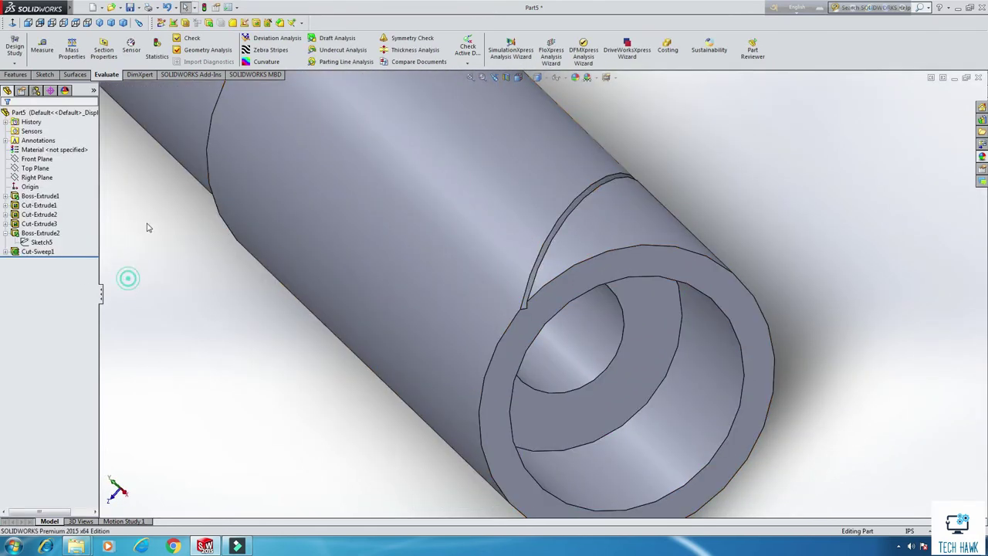
left_click(15, 75)
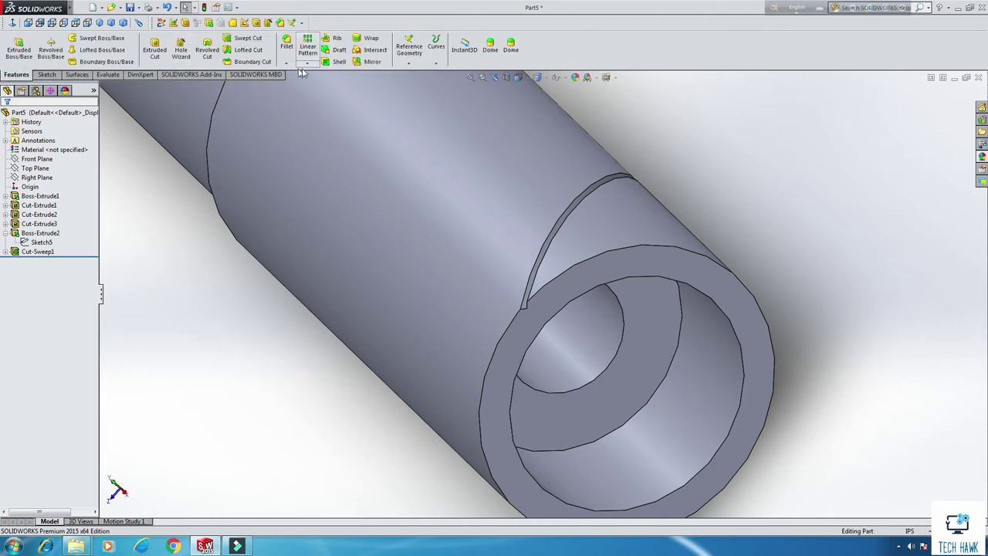
- Mirror Cut-Sweep1 about the Front Plane to create Mirror1
left_click(366, 61)
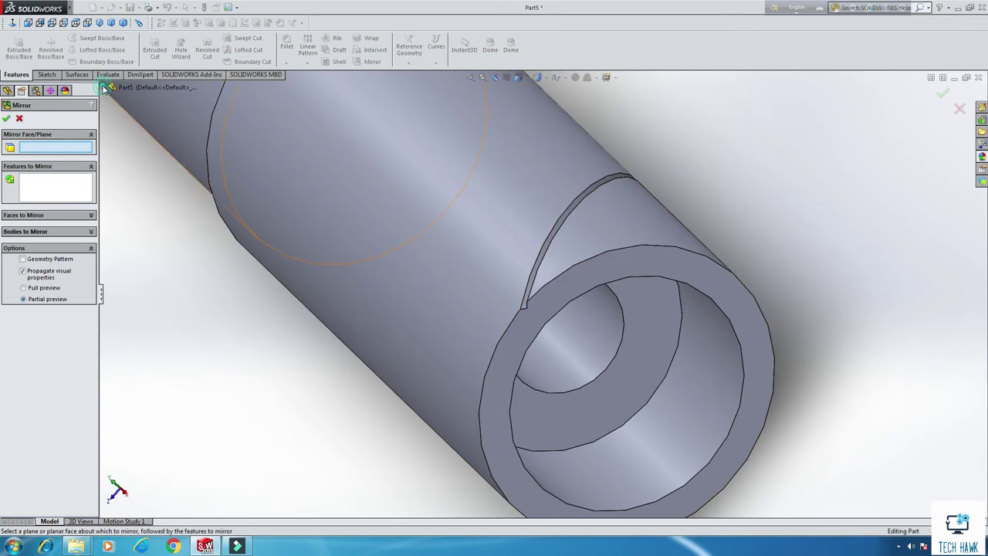
left_click(106, 87)
left_click(48, 184)
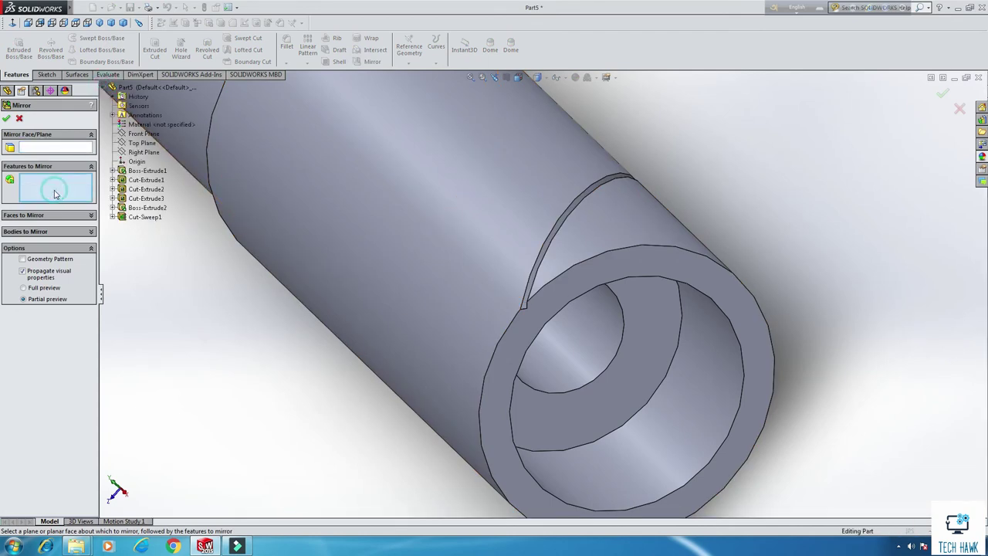
left_click(145, 217)
left_click(47, 138)
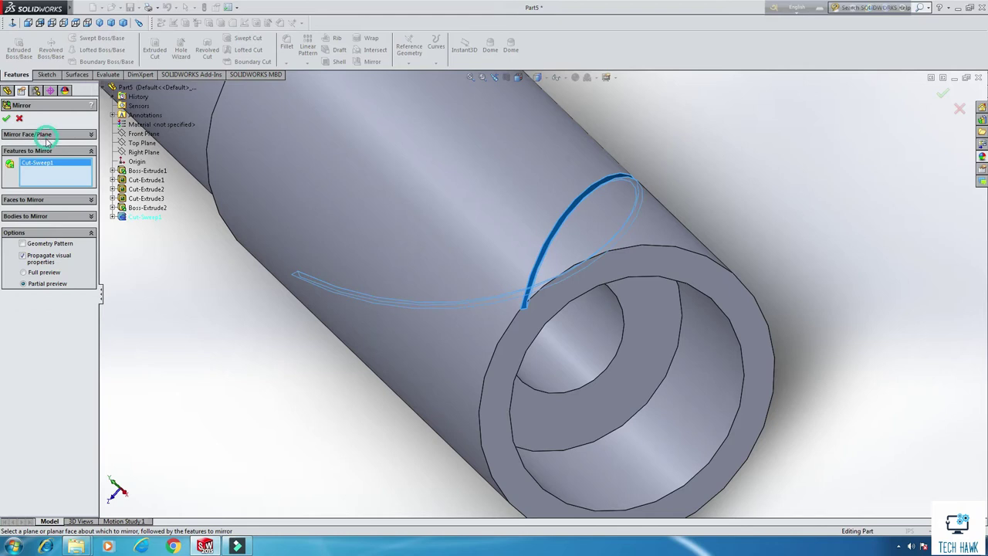
left_click(52, 135)
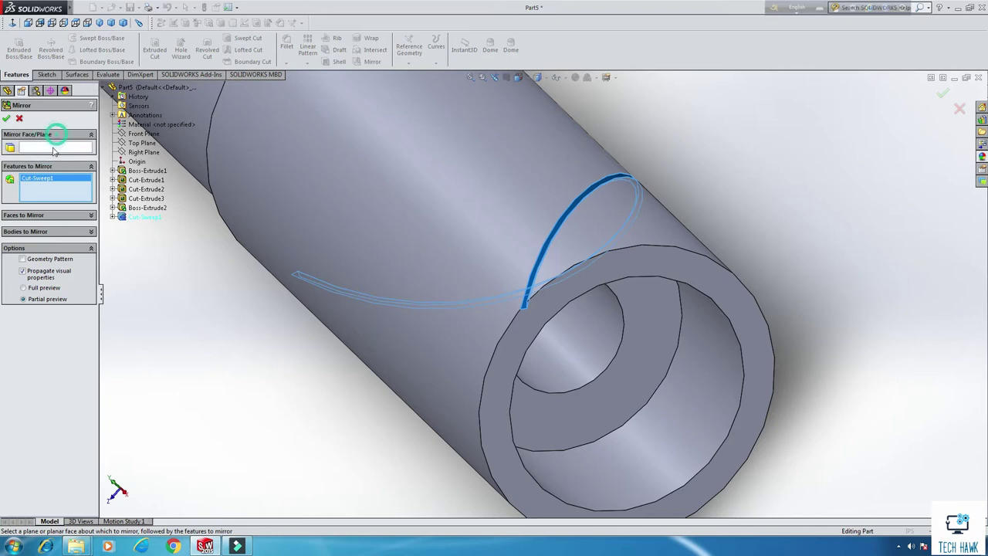
left_click(145, 134)
middle_click_drag(216, 302, 757, 292)
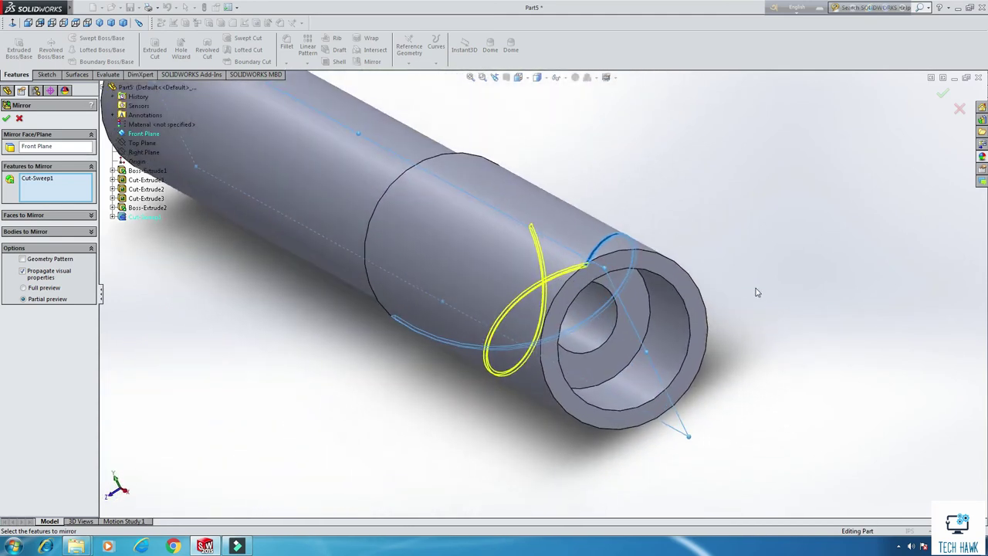
scroll(522, 276, "down", 5)
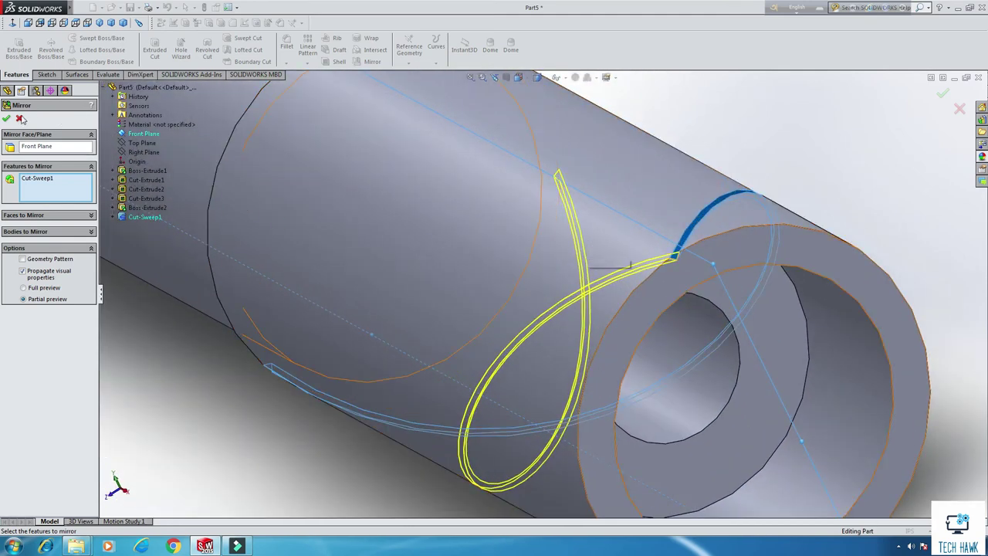
left_click(6, 118)
scroll(640, 208, "up", 3)
middle_click_drag(640, 209, 492, 267)
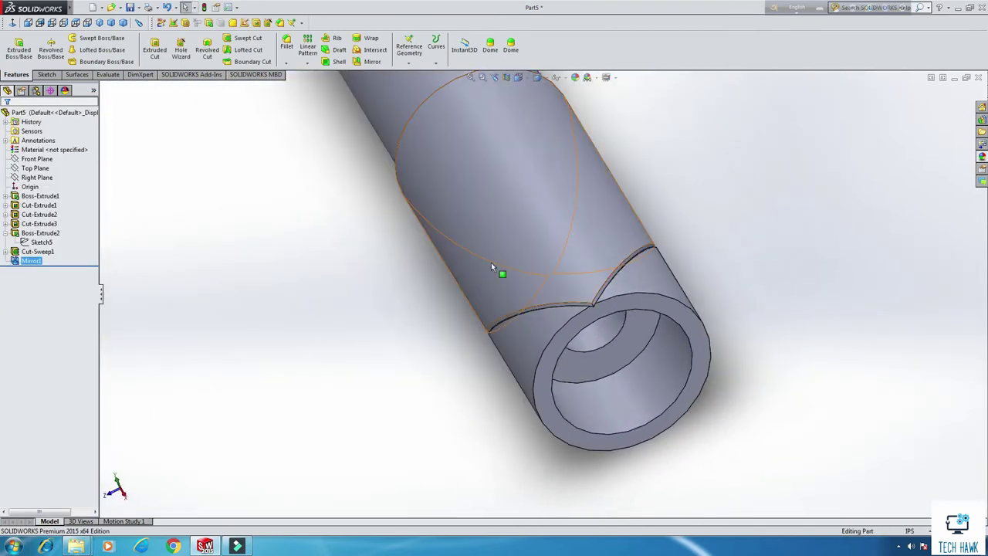
- Circular-pattern Mirror1 and Cut-Sweep1 into 25 instances over 360° around the tube's end edge
left_click(304, 64)
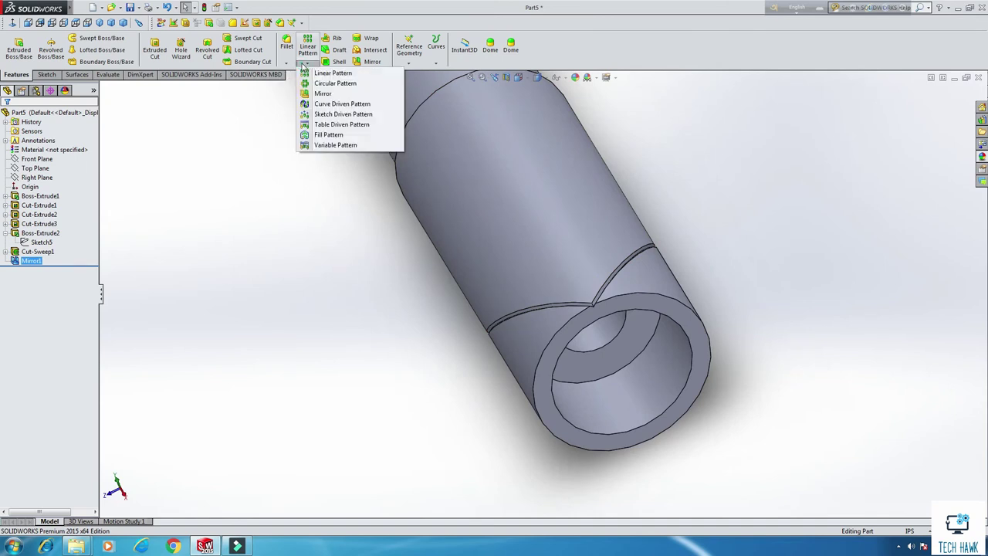
left_click(335, 82)
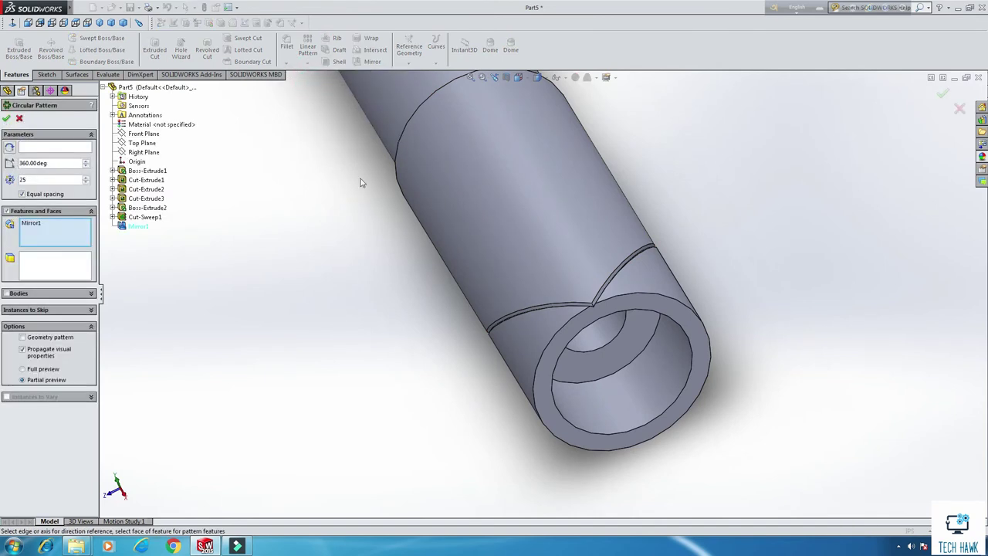
left_click(145, 217)
left_click(46, 150)
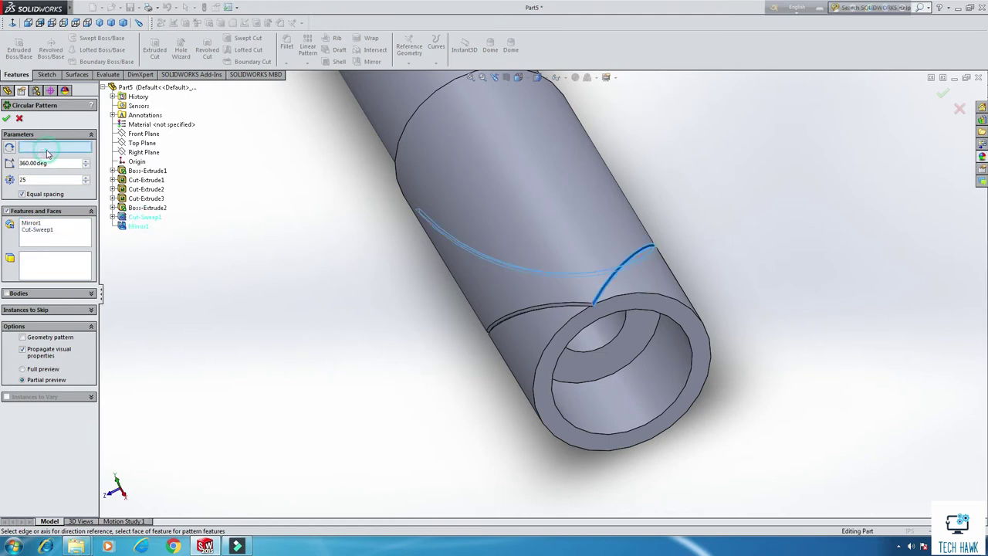
left_click(537, 379)
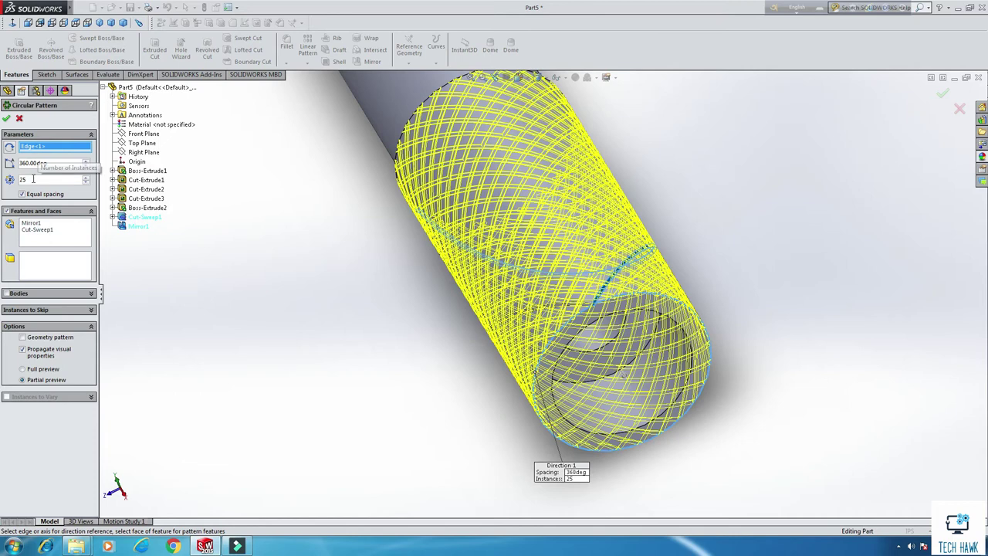
left_click(7, 119)
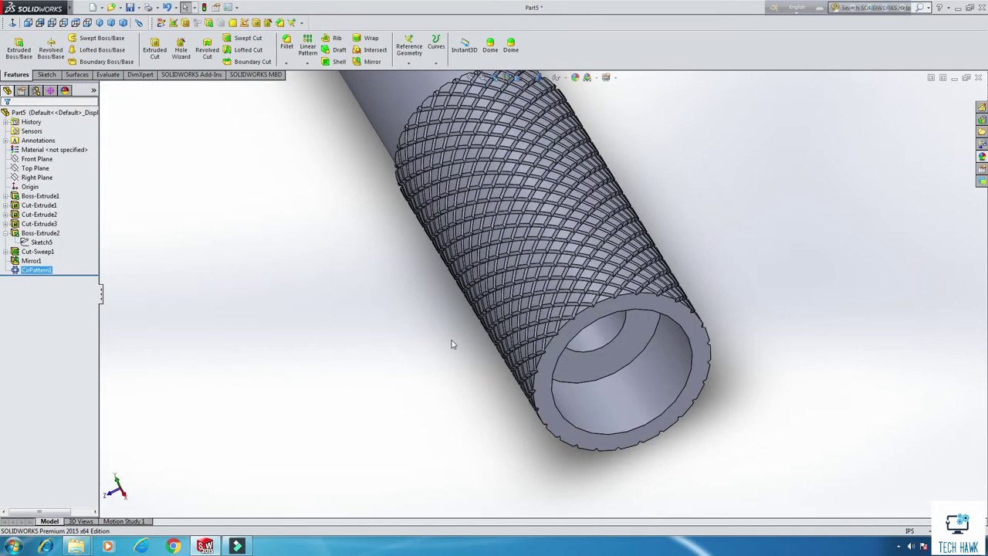
scroll(478, 315, "up", 3)
mouse_move(478, 315)
middle_mouse_down()
mouse_move(448, 332)
mouse_move(494, 316)
middle_mouse_up()
scroll(580, 280, "down", 3)
left_click(663, 198)
middle_click_drag(663, 199, 571, 255)
scroll(538, 307, "down", 4)
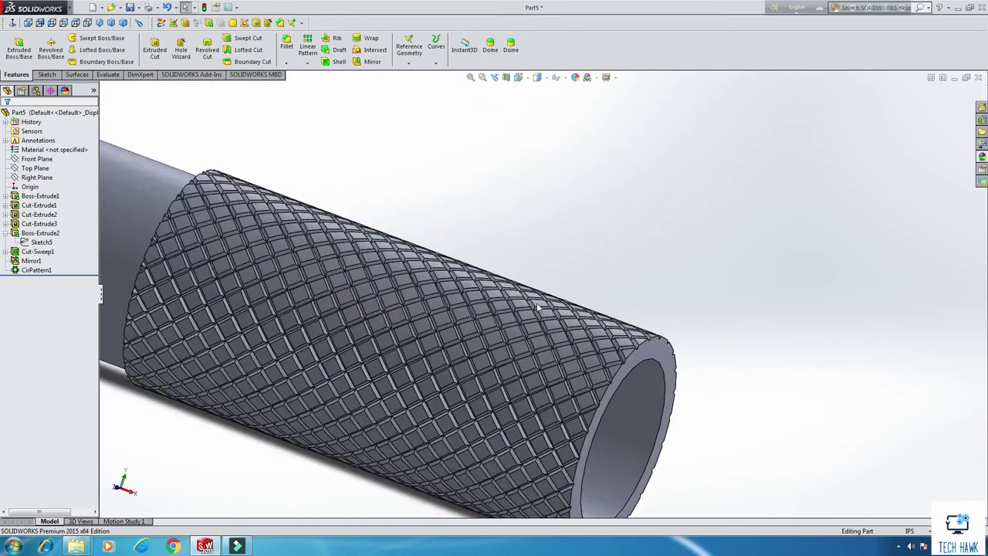
scroll(596, 316, "up", 4)
middle_click_drag(604, 223, 614, 386)
scroll(613, 386, "down", 2)
scroll(613, 386, "up", 2)
scroll(609, 356, "up", 3)
mouse_move(633, 289)
middle_mouse_down()
mouse_move(655, 263)
mouse_move(526, 259)
mouse_move(535, 245)
mouse_move(568, 264)
middle_mouse_up()
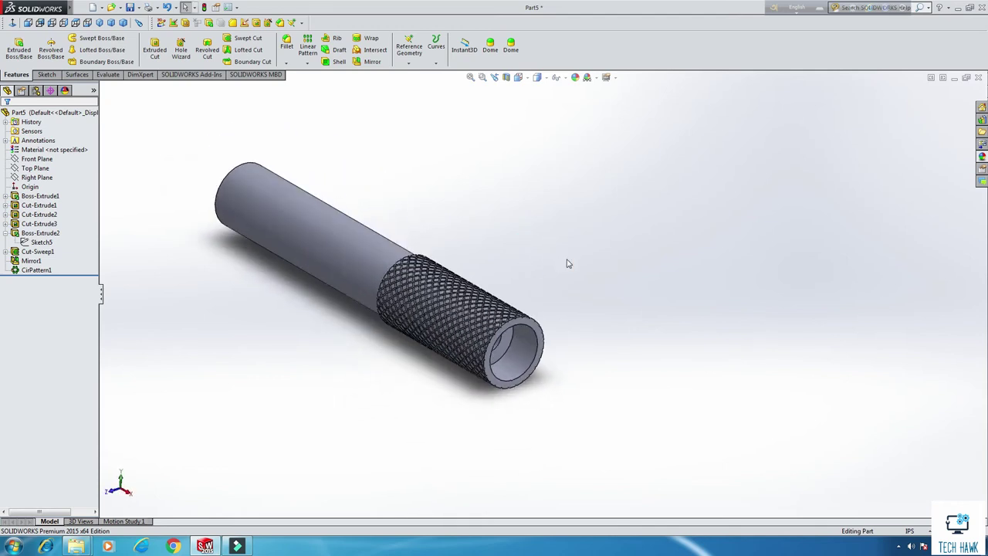
mouse_move(563, 300)
middle_mouse_down()
mouse_move(527, 242)
mouse_move(672, 371)
mouse_move(662, 366)
mouse_move(672, 348)
mouse_move(710, 371)
mouse_move(499, 328)
mouse_move(514, 296)
mouse_move(551, 304)
middle_mouse_up()
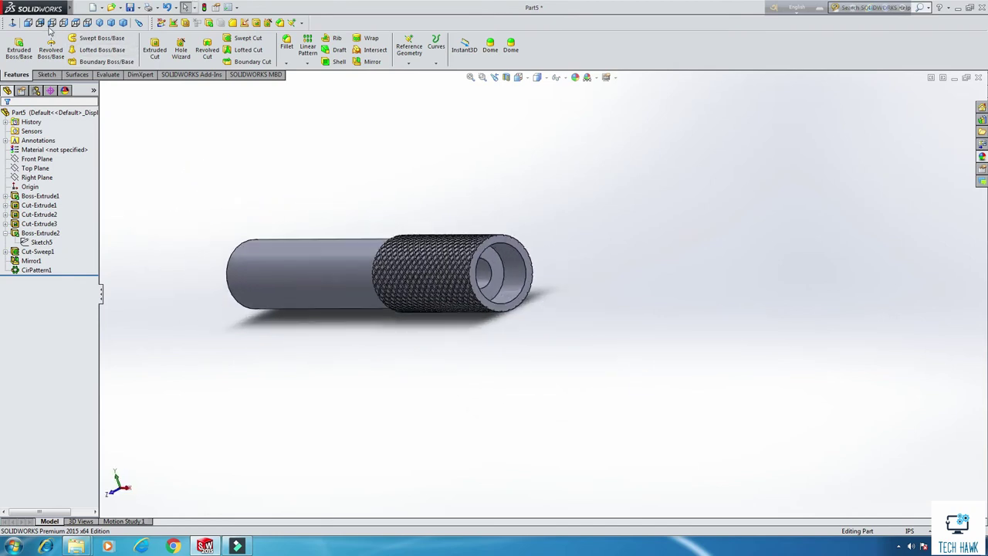
- Switch to dimetric view, save the part as '5 Rotating Housing', and close it
left_click(123, 22)
key("ctrl+s")
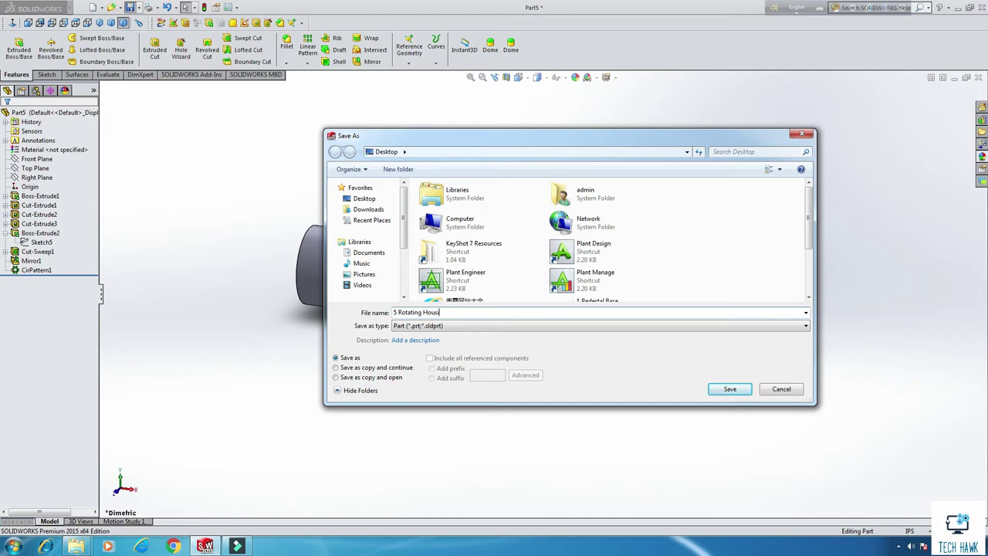
left_click(730, 390)
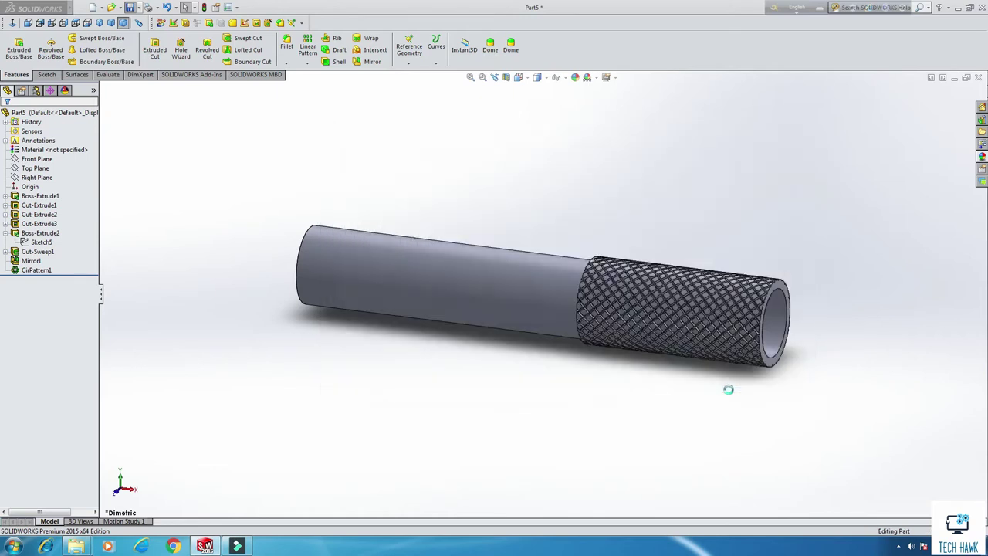
left_click(979, 79)
left_click(93, 7)
- Create a new part and draw a circle centred on the origin of the Right Plane
double_click(208, 187)
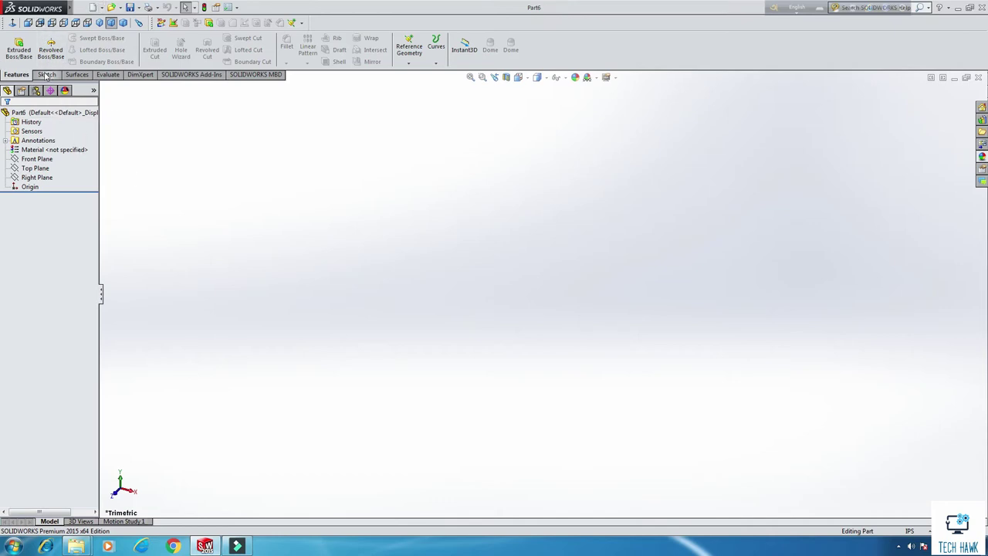
right_click(37, 177)
left_click(48, 164)
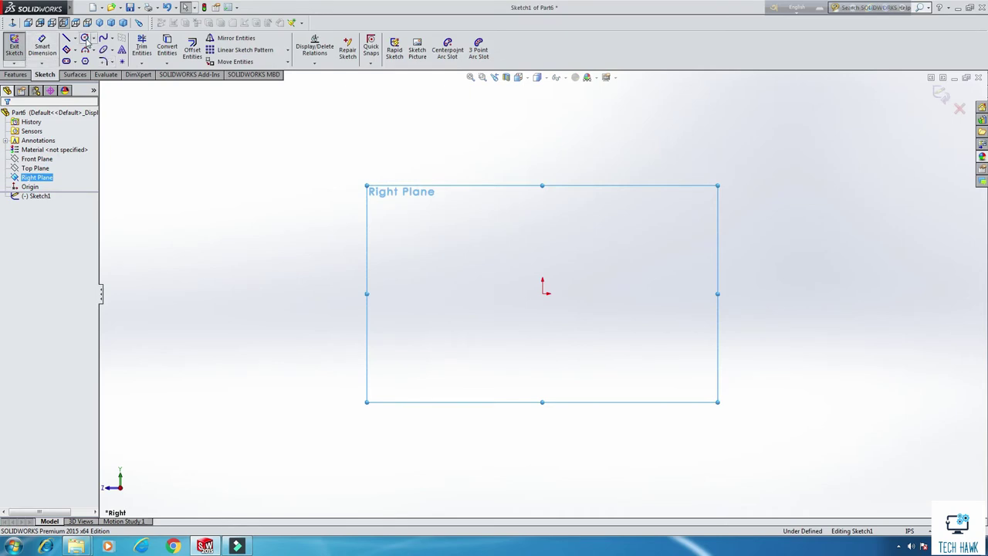
left_click(86, 40)
left_click(543, 293)
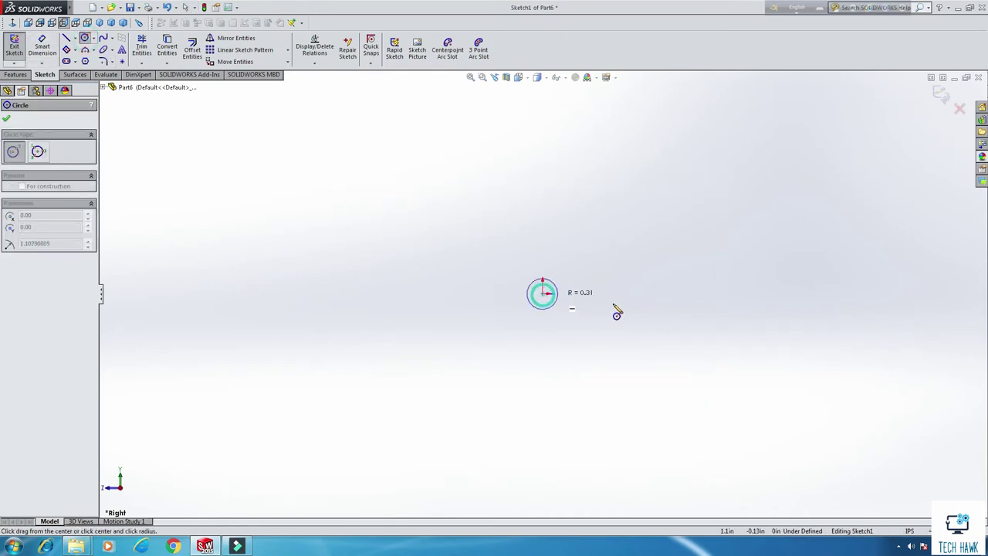
left_click(615, 308)
right_click(719, 194)
left_click(734, 192)
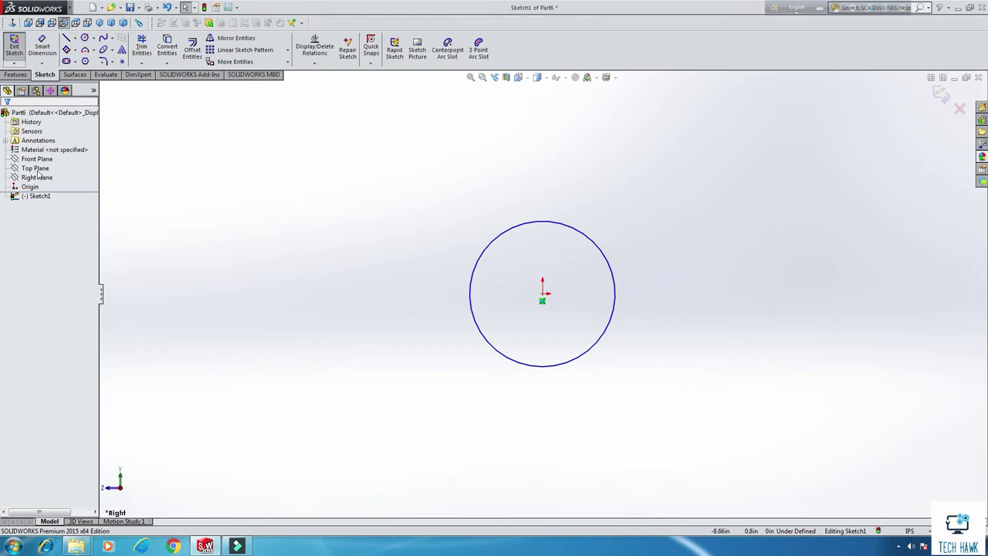
- Dimension the circle to 0.25 diameter and exit the sketch
left_click(41, 47)
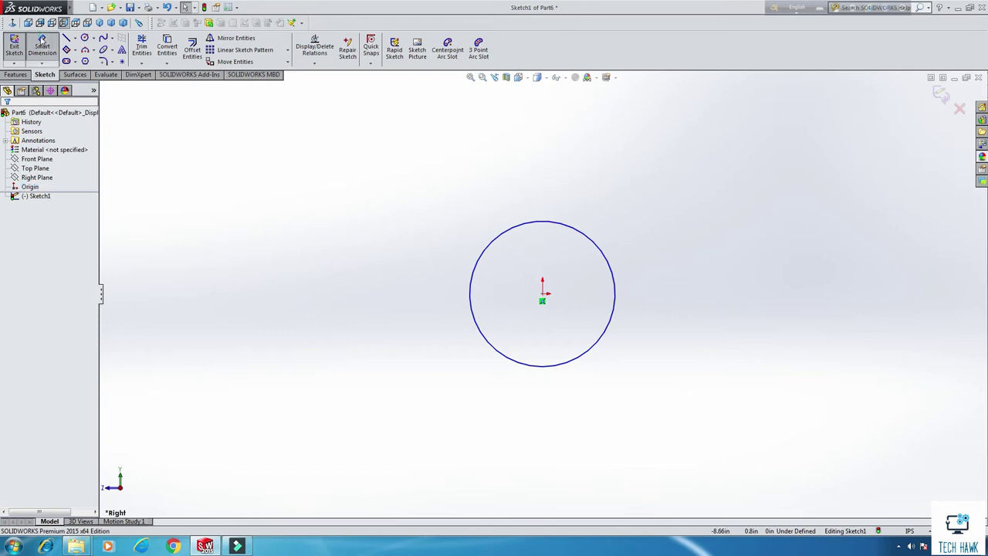
left_click(469, 287)
left_click(434, 292)
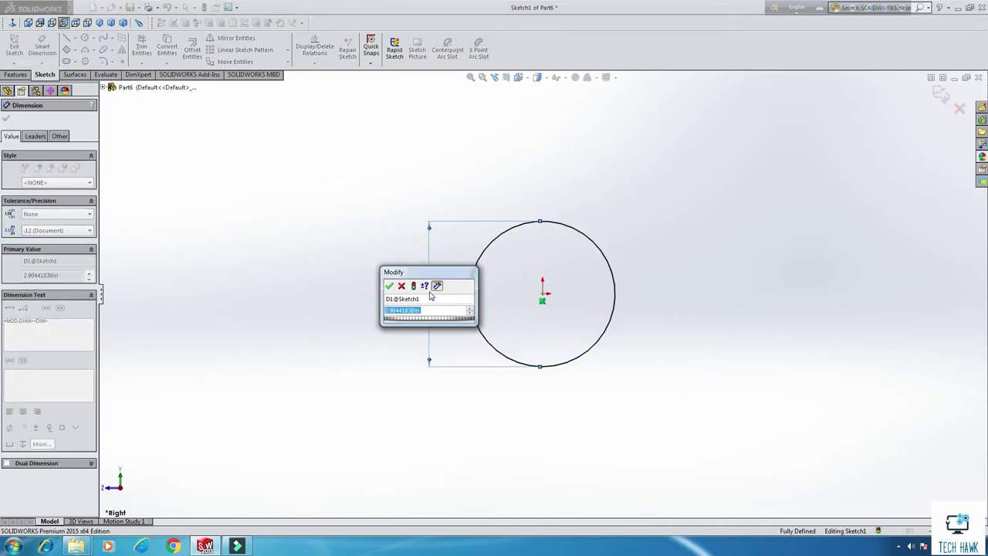
type("0.25")
key("Return")
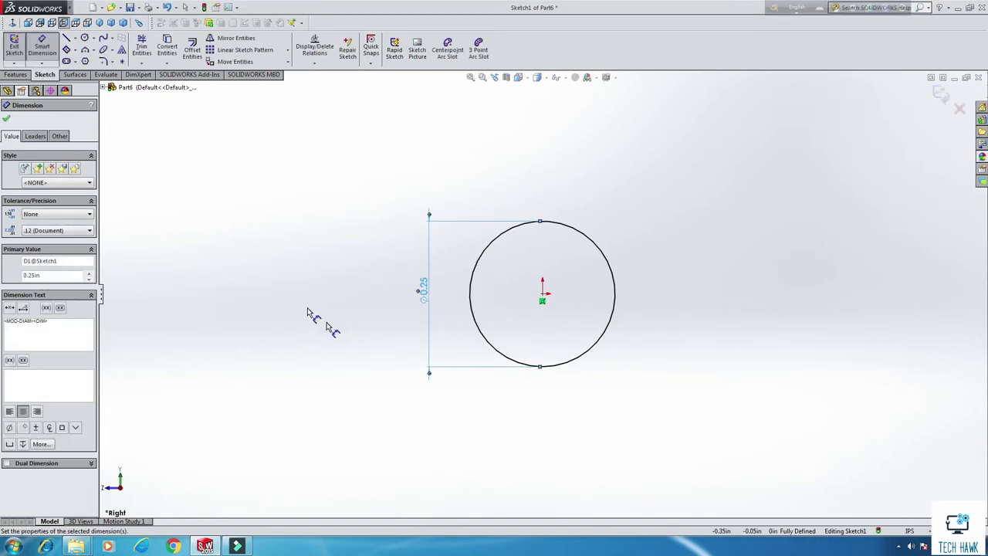
key("z")
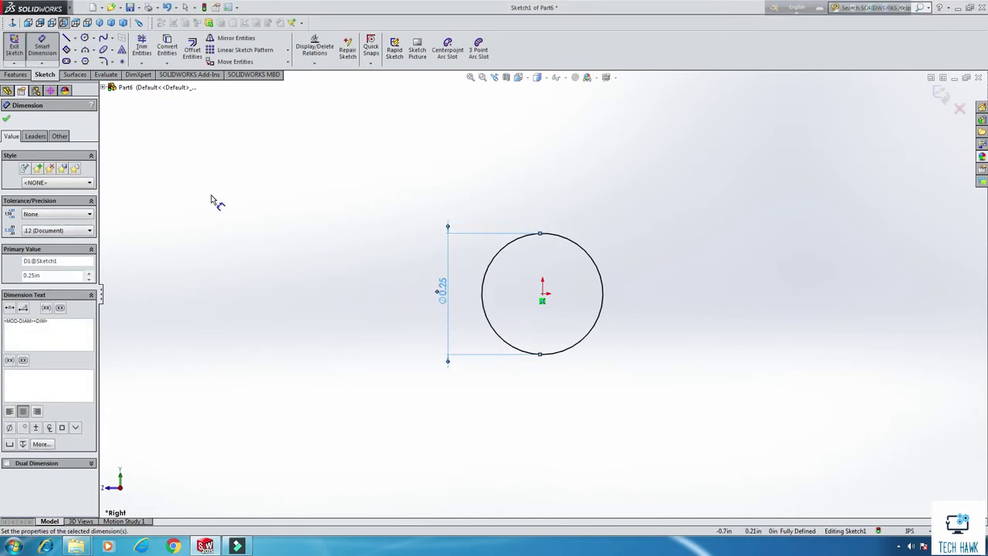
left_click(14, 47)
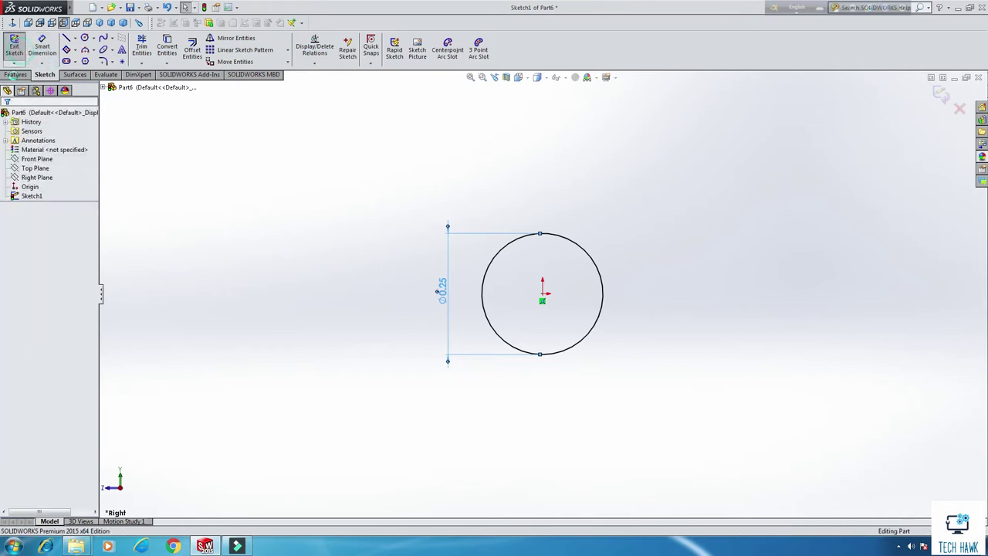
- Extrude the circle with a Blind depth of 5.125 in into a rod
left_click(20, 52)
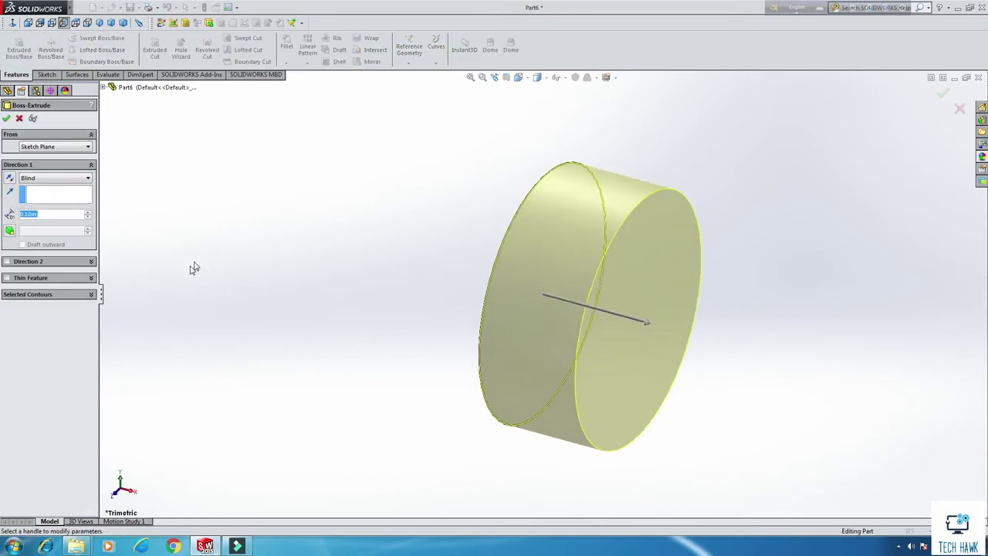
key("BackSpace")
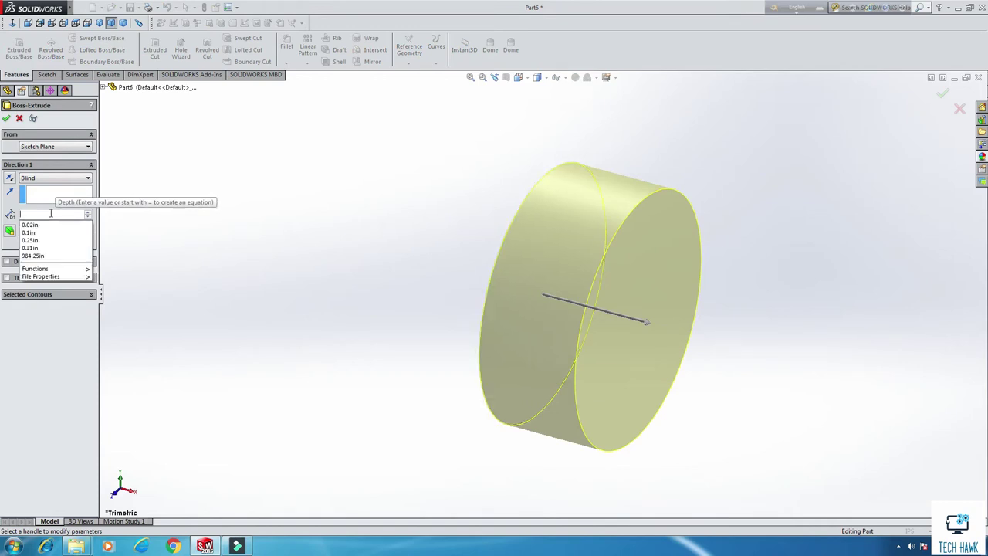
type("5")
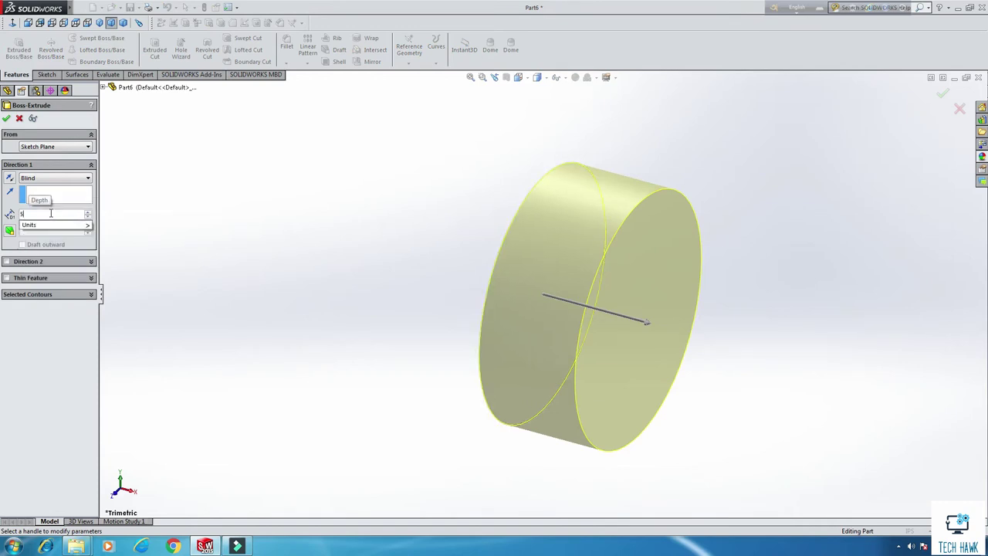
type(".125")
type("in")
key("Return")
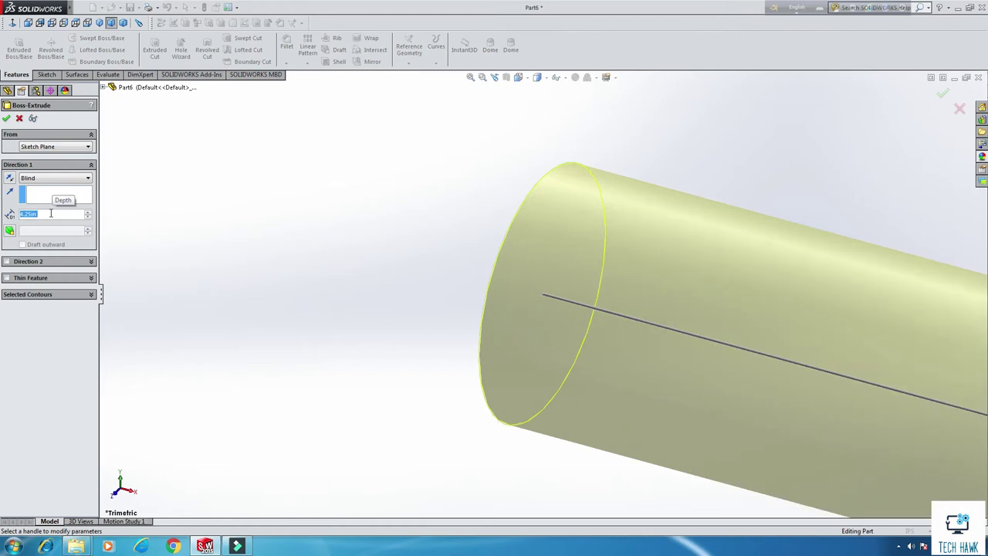
left_click(6, 117)
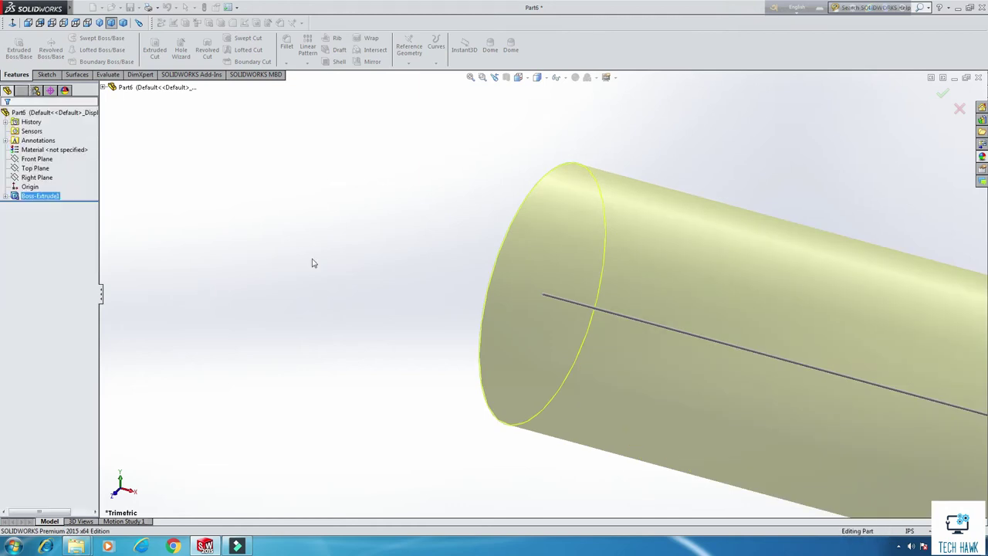
scroll(655, 321, "down", 3)
scroll(868, 309, "down", 5)
scroll(866, 310, "up", 3)
scroll(693, 279, "down", 2)
scroll(692, 280, "up", 1)
scroll(693, 280, "down", 1)
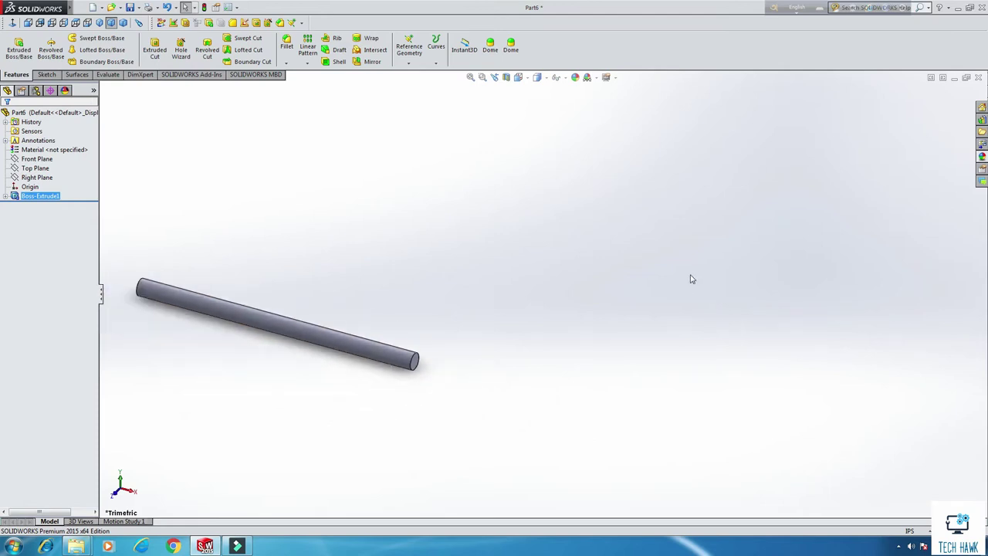
- Sketch on the Top Plane, viewed normal, a short end edge and slanted line
right_click(31, 169)
left_click(34, 151)
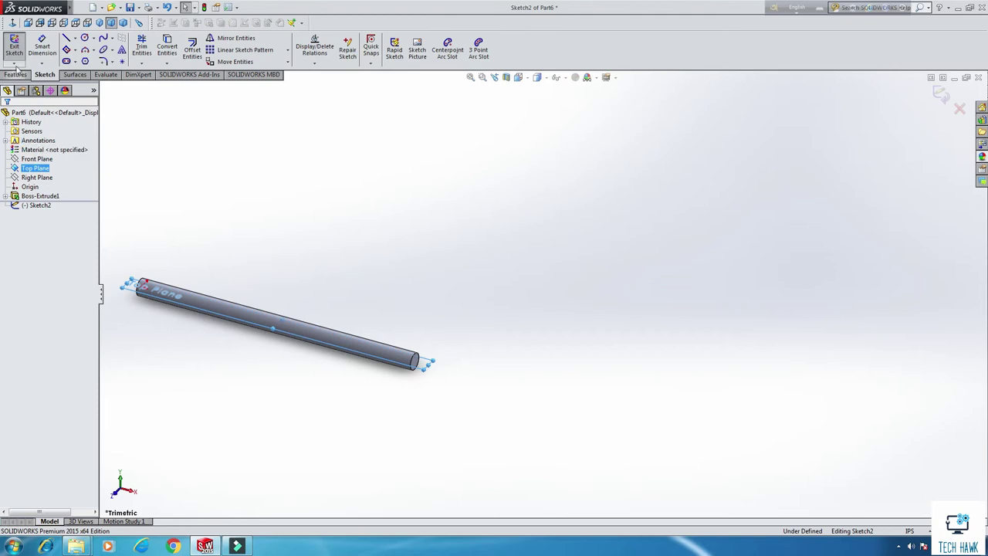
left_click(12, 23)
scroll(889, 311, "up", 3)
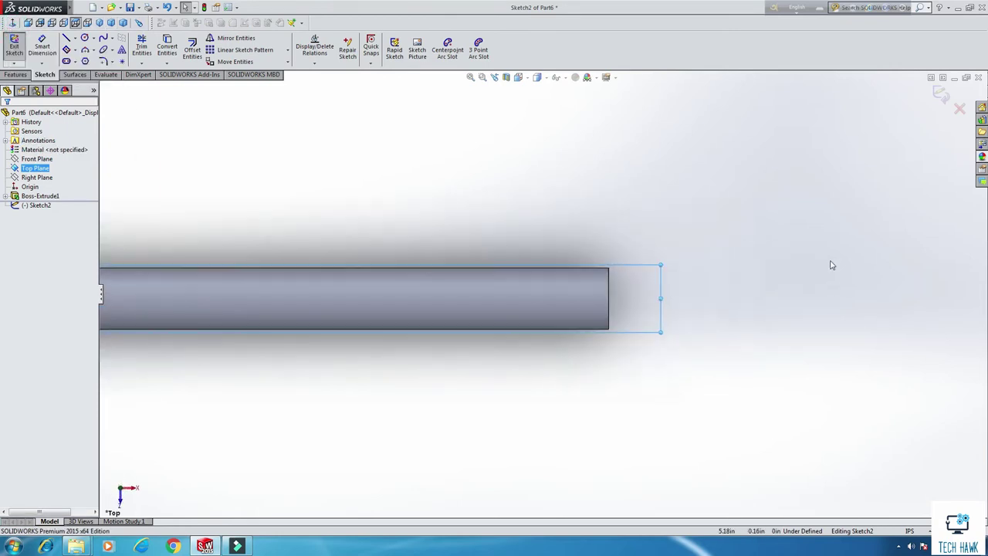
left_click(67, 38)
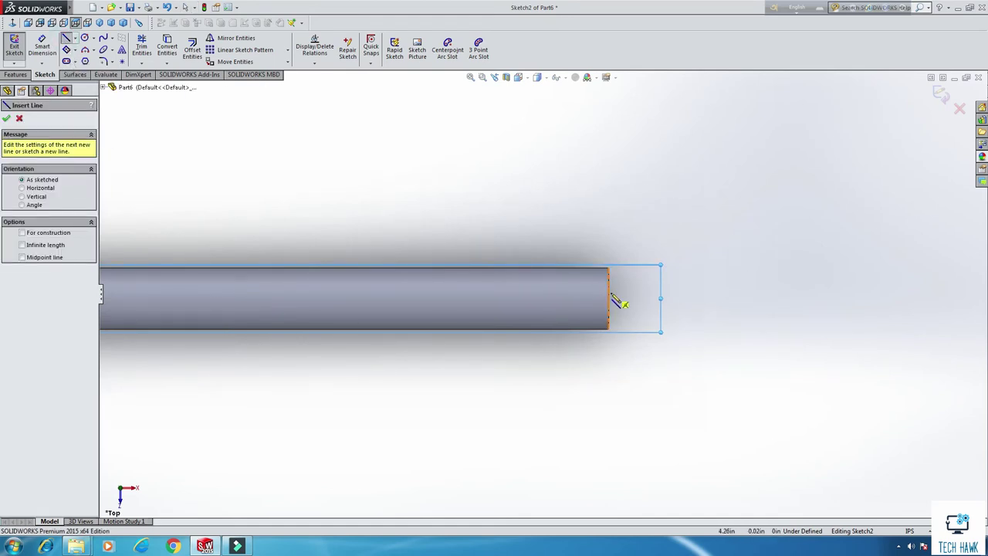
left_click(609, 299)
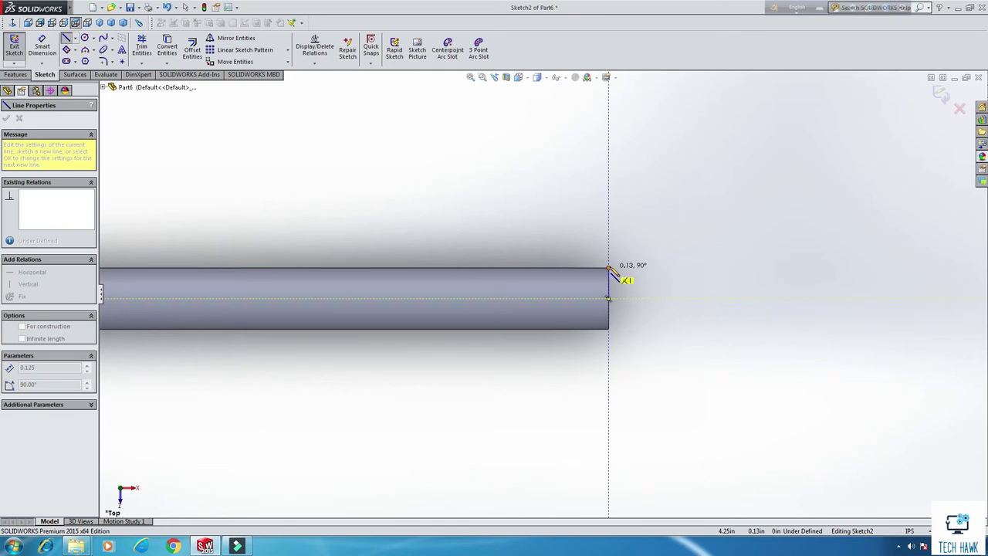
left_click(609, 268)
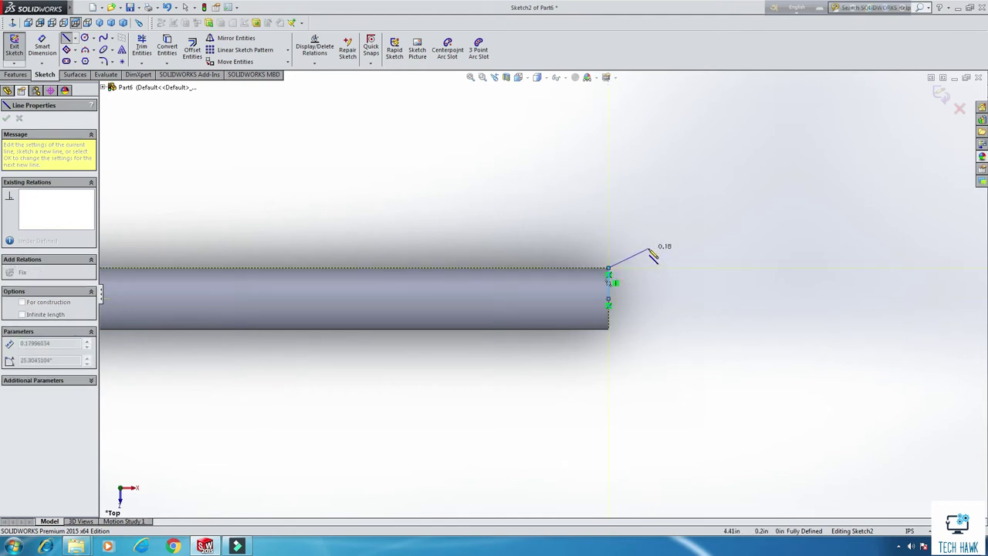
left_click(674, 222)
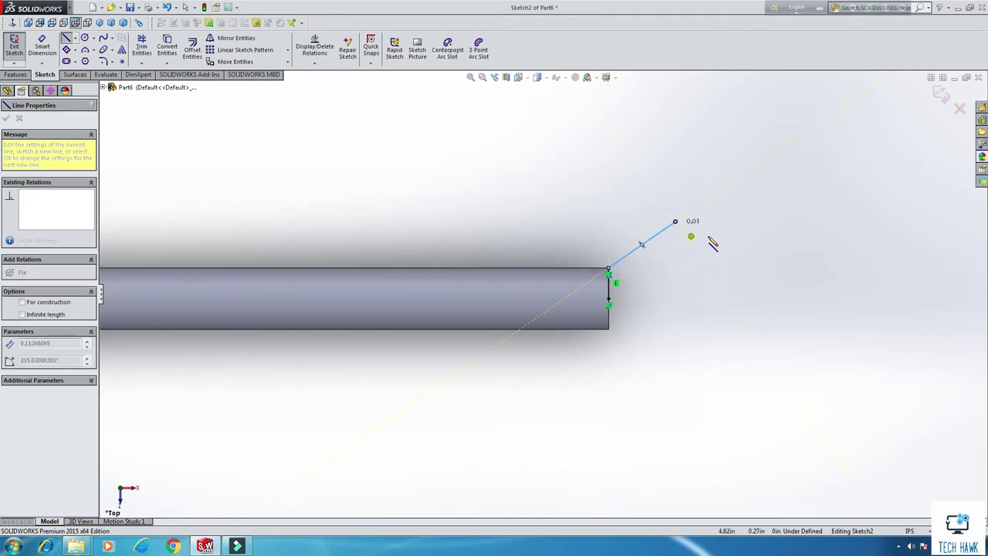
right_click(754, 215)
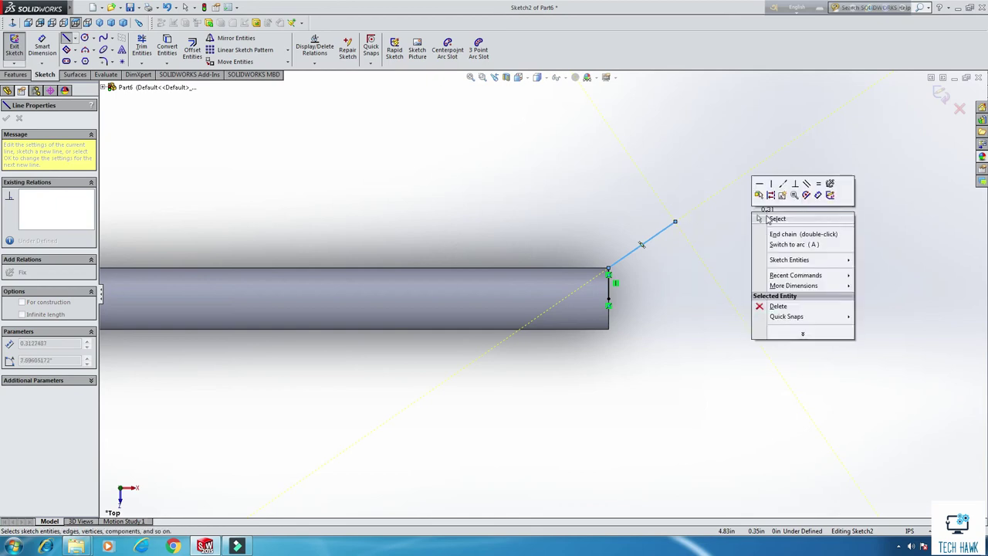
left_click(768, 220)
- Draw the horizontal axis line and a spline from the apex to its tip
left_click(67, 38)
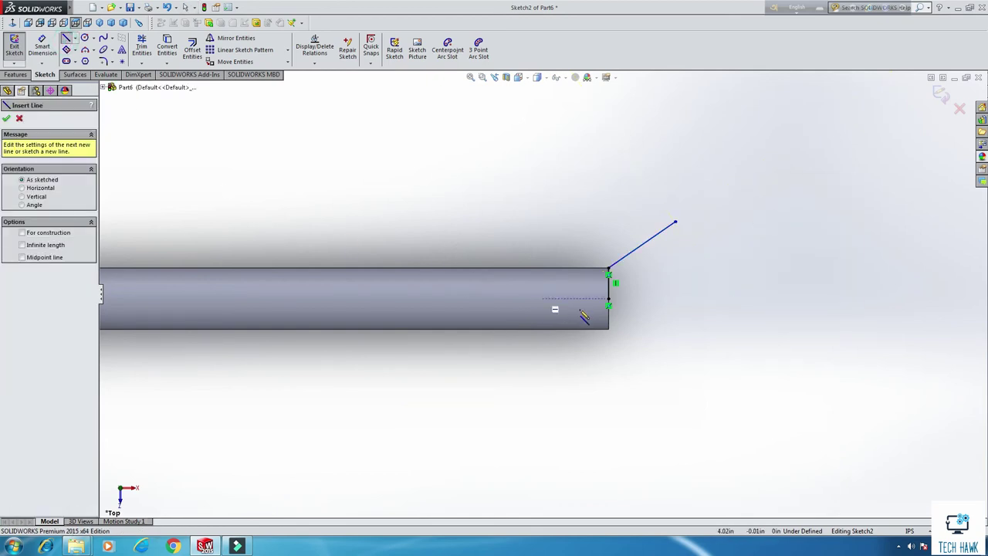
left_click(609, 301)
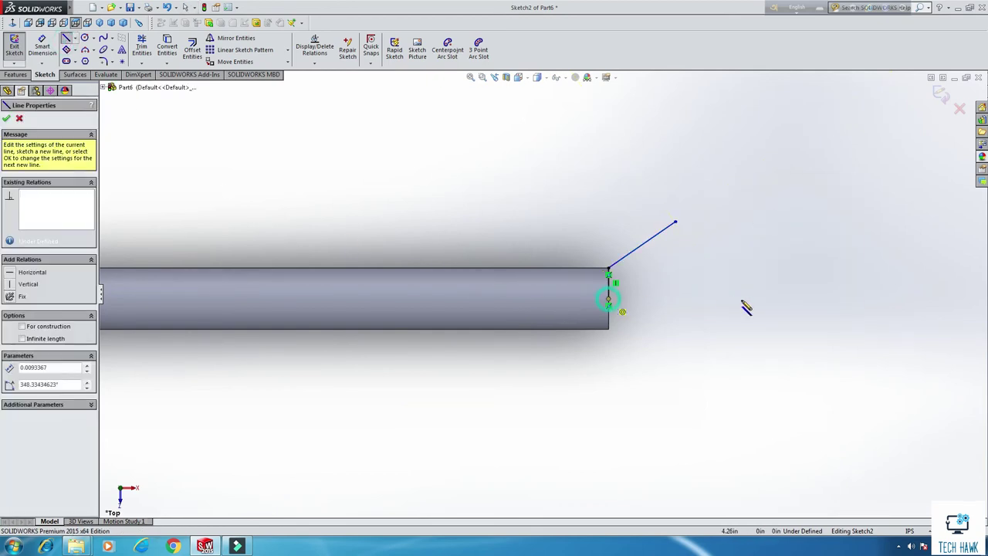
left_click(820, 299)
right_click(817, 299)
left_click(837, 230)
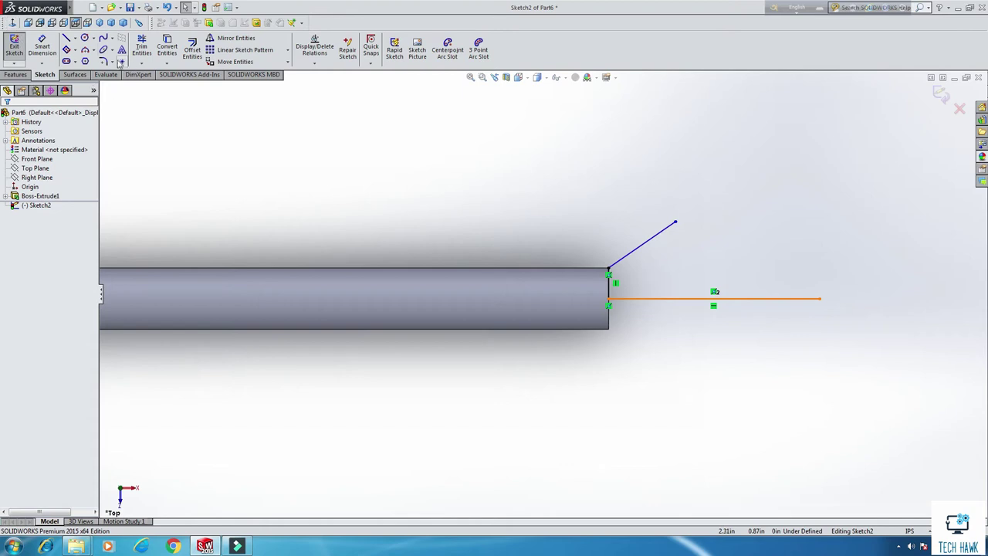
left_click(101, 38)
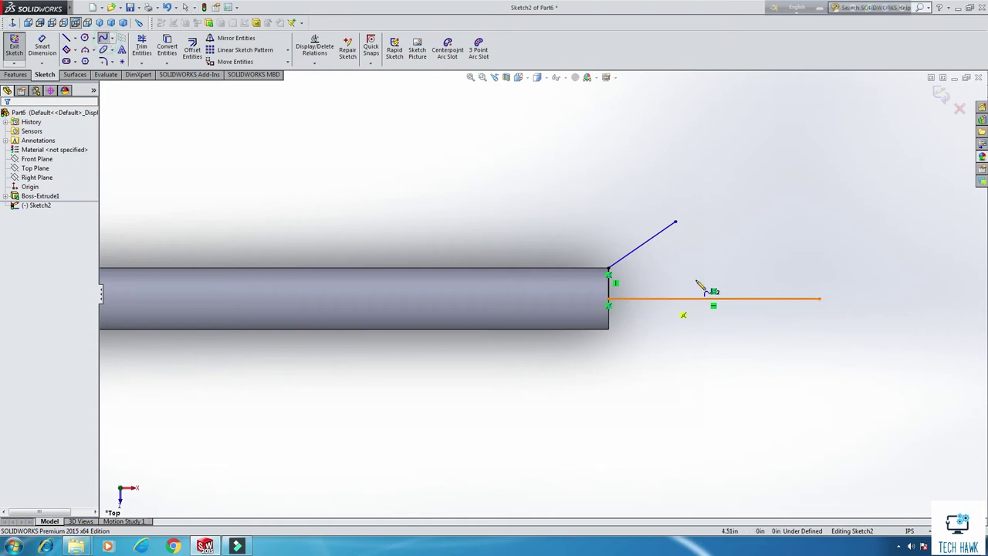
left_click(675, 223)
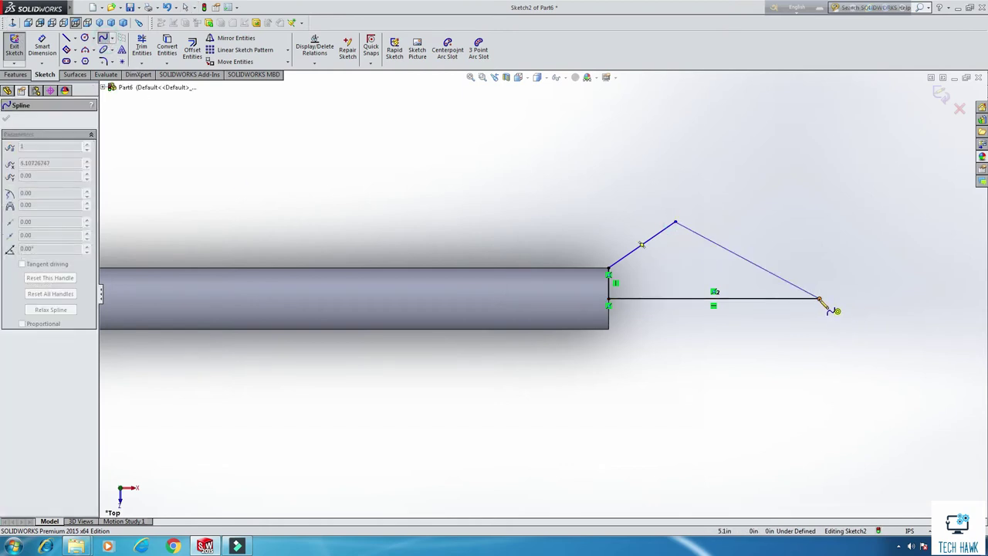
left_click(820, 299)
key("Escape")
key("Escape")
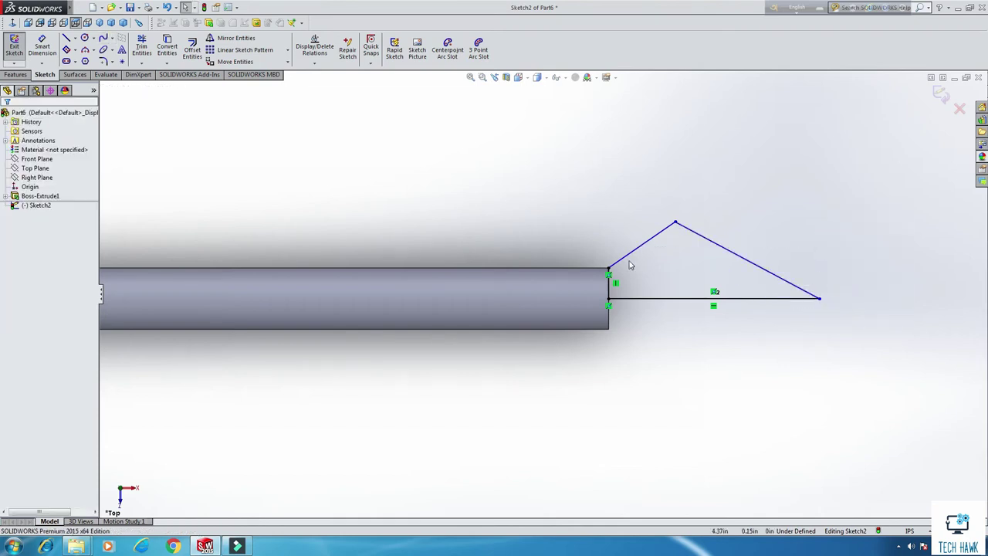
left_click(42, 46)
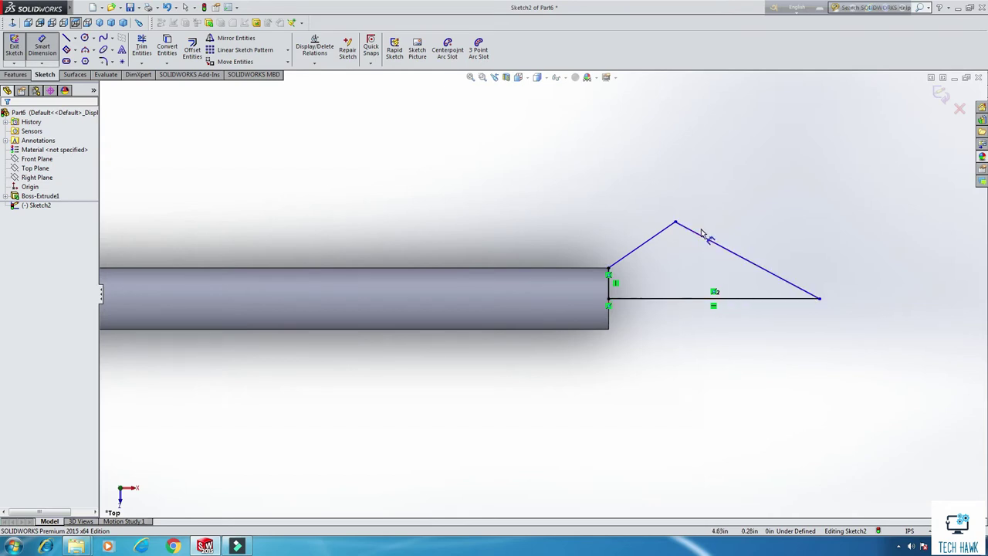
- Dimension the apex-to-tip distance 0.625 and the overall tip length 0.875
left_click(676, 223)
left_click(820, 300)
left_click(765, 178)
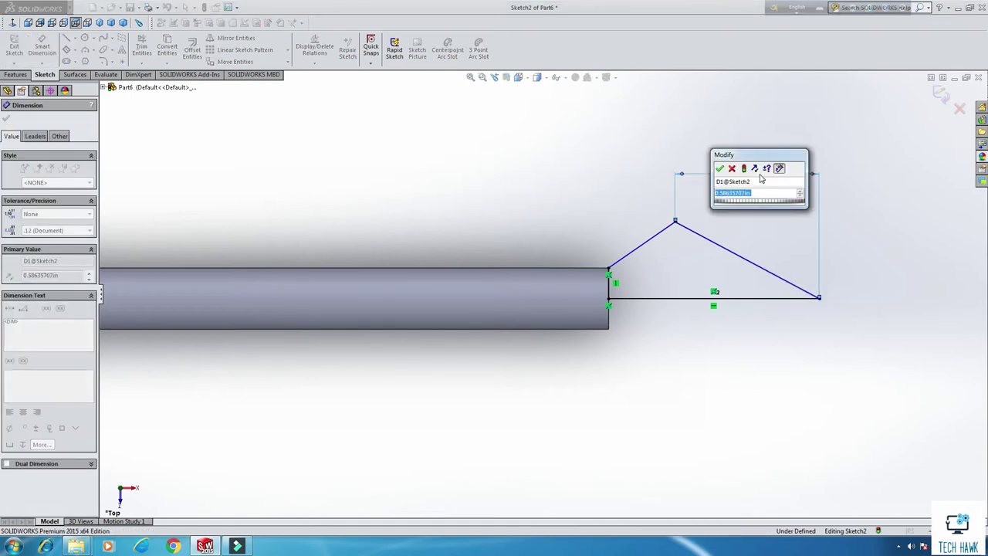
type(".625")
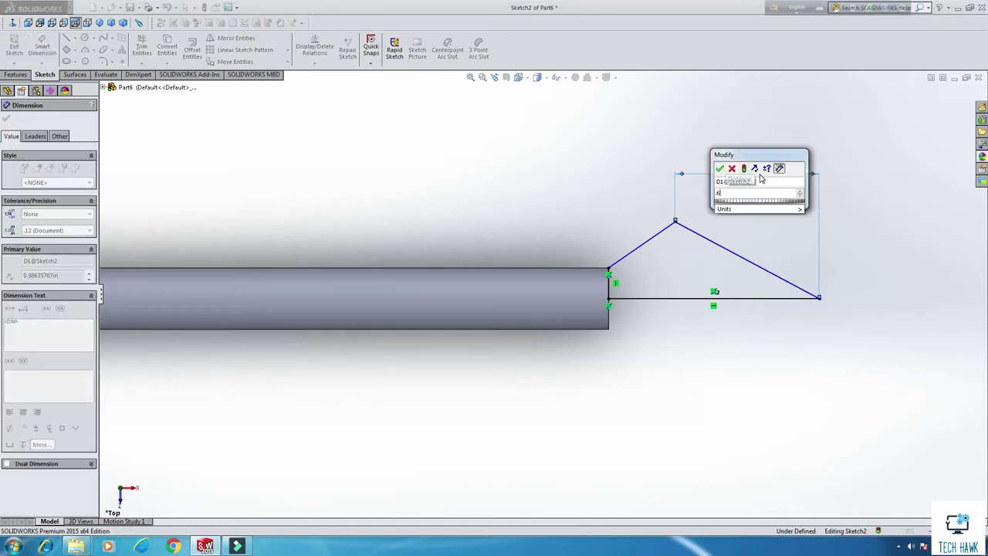
key("Return")
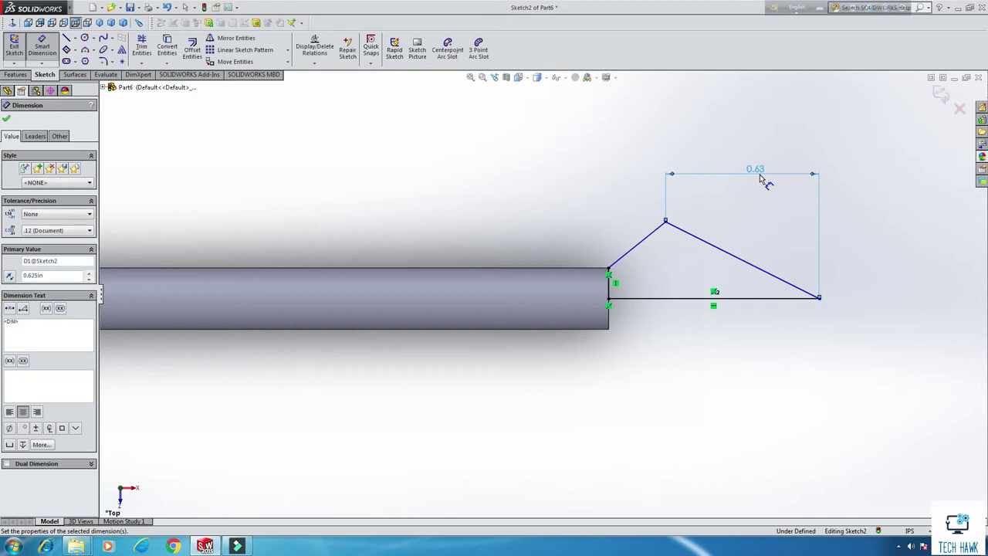
left_click(820, 301)
left_click(609, 267)
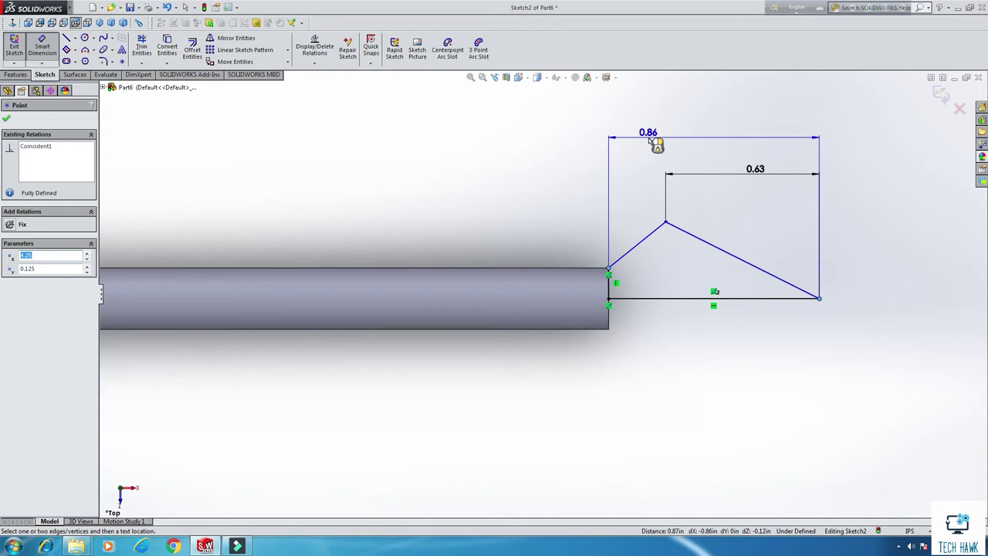
left_click(653, 142)
type(".875")
key("Return")
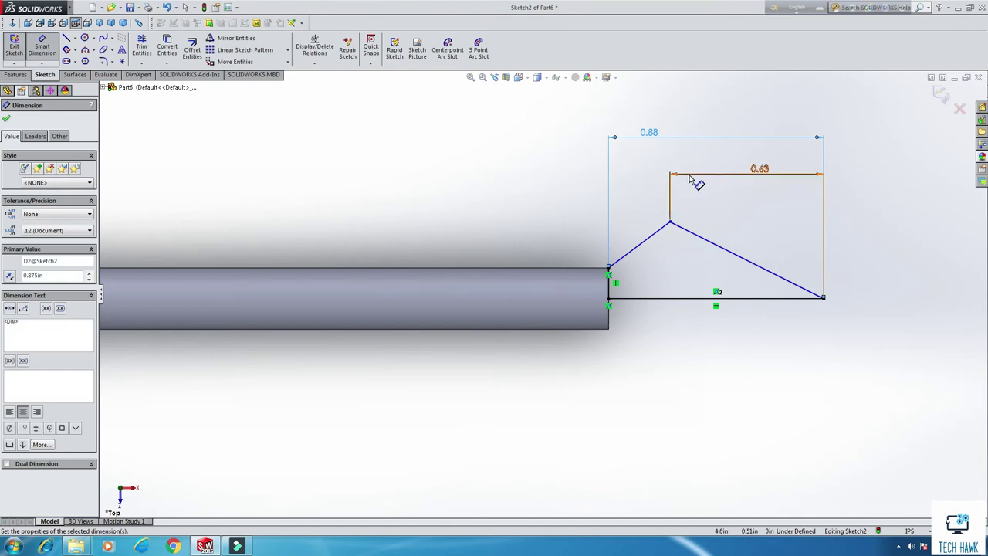
- Add the 0.25 vertical apex height dimension
left_click(609, 300)
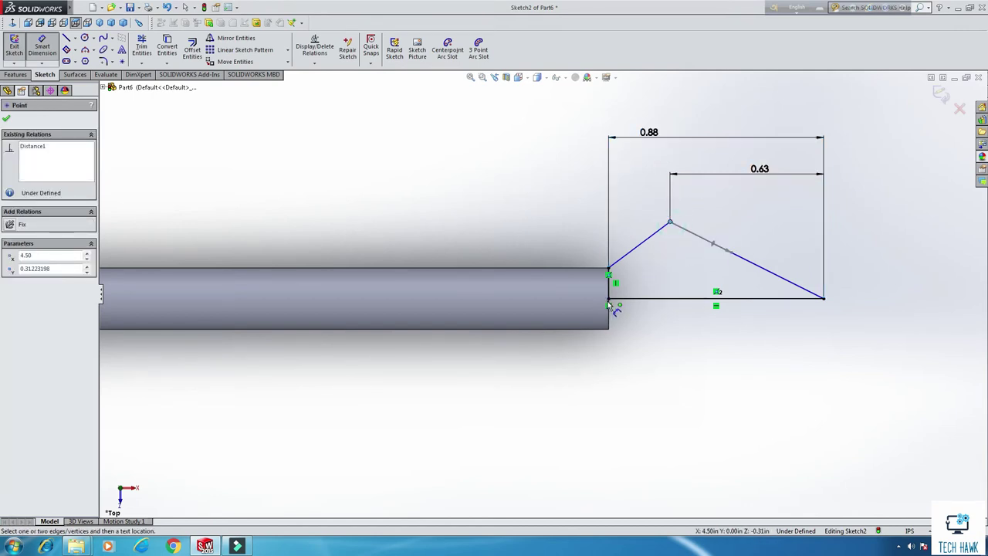
left_click(670, 223)
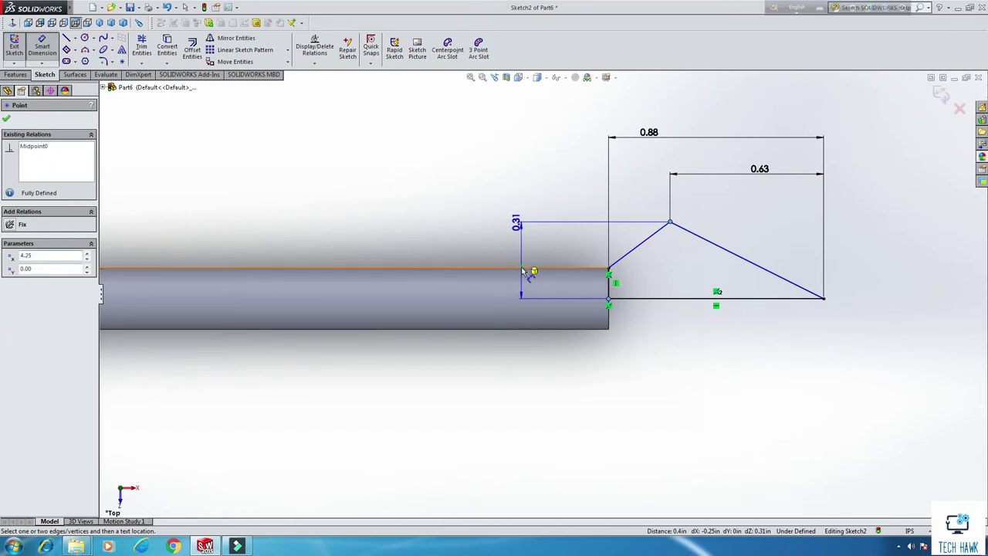
left_click(521, 266)
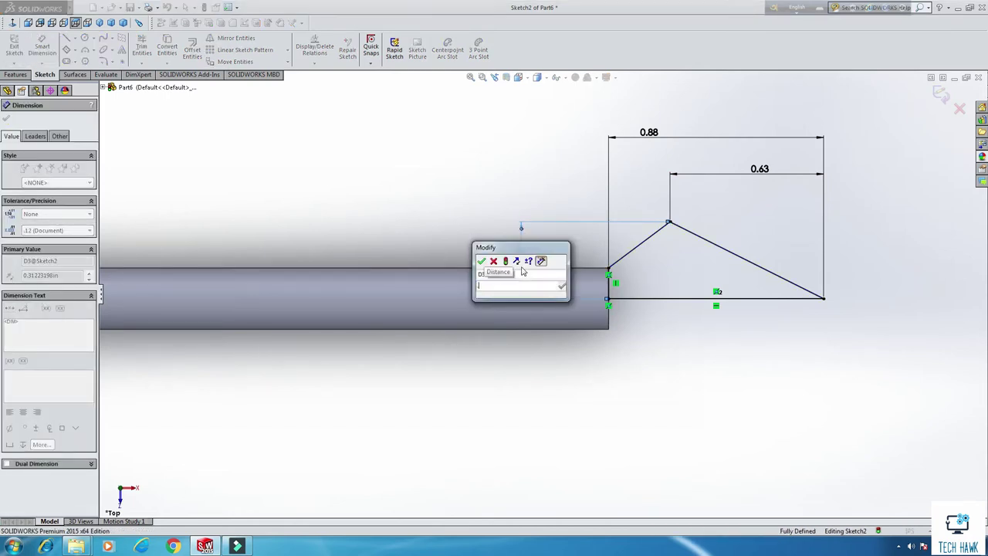
key("Return")
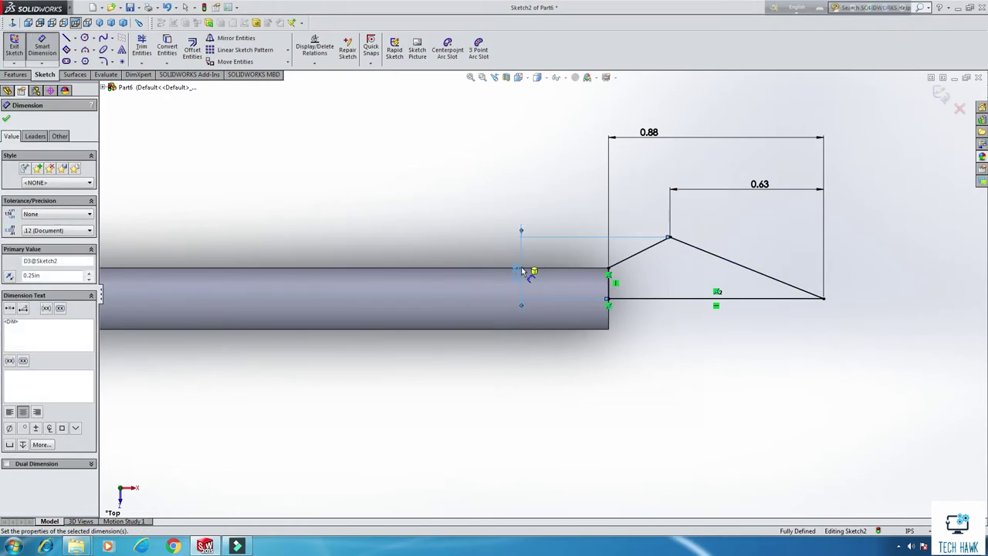
left_click(43, 45)
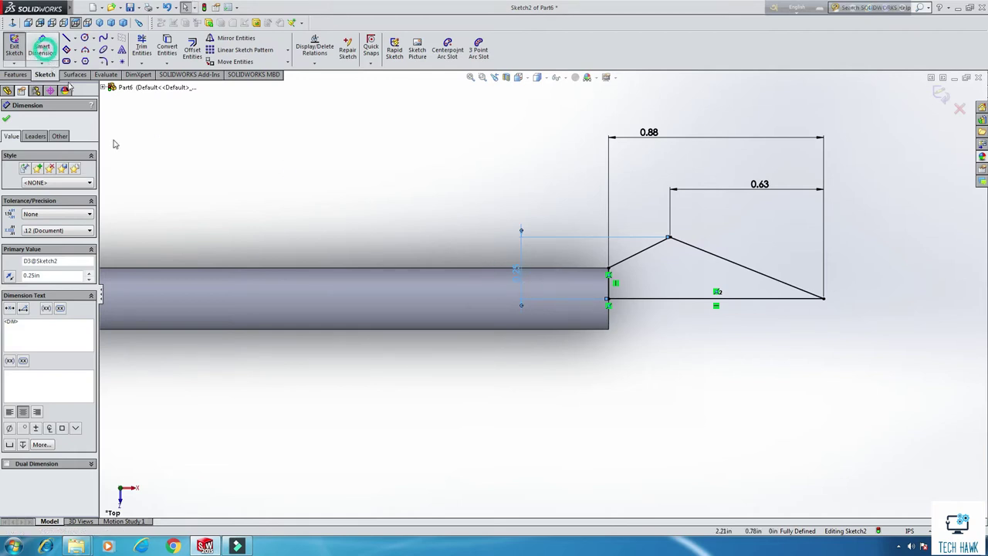
- Bend the apex-to-tip spline into a curved edge and exit Sketch2
left_click(807, 292)
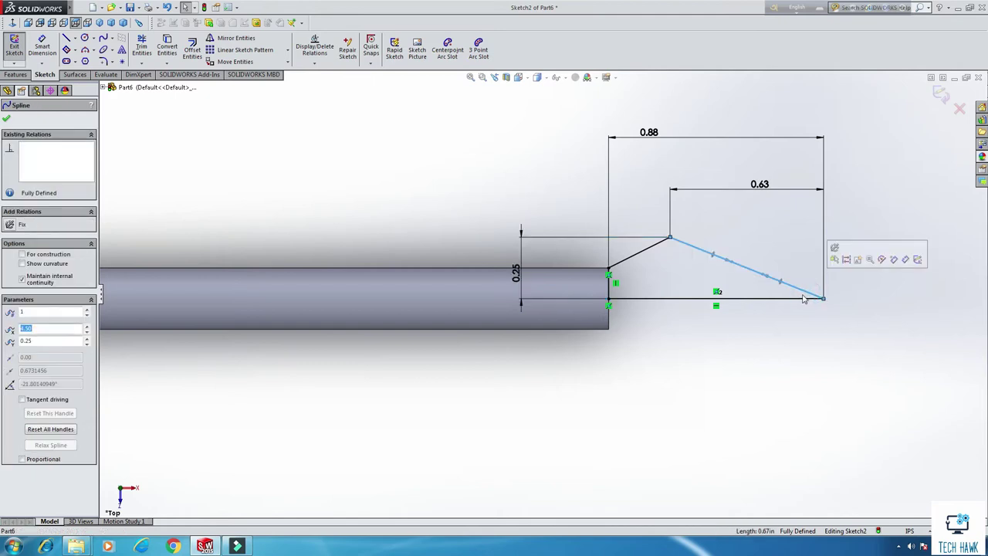
left_click_drag(763, 276, 824, 291)
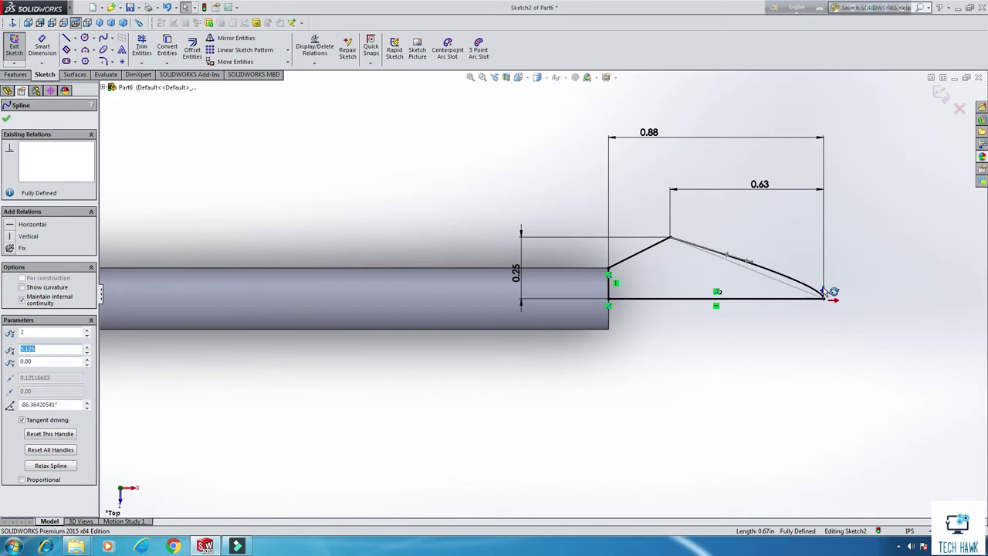
right_click(864, 273)
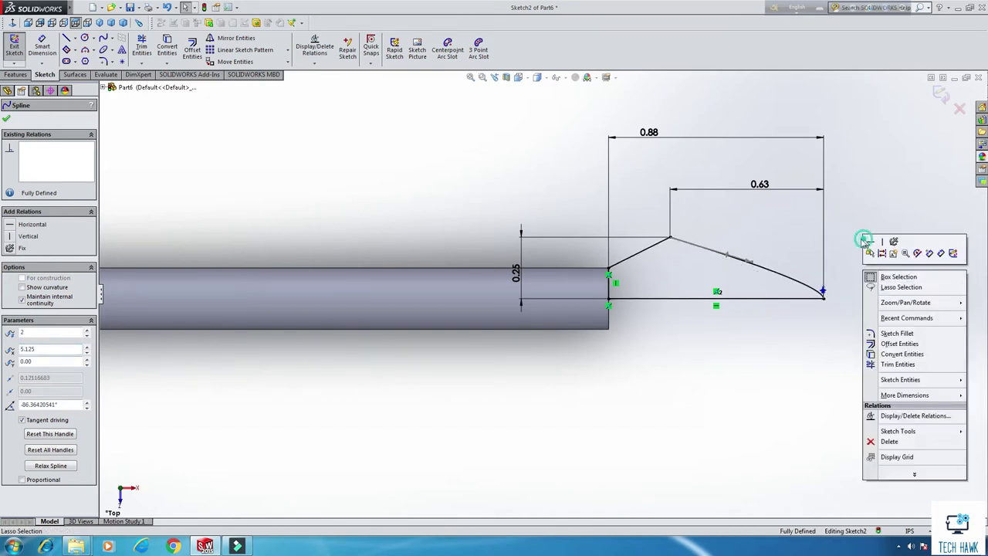
left_click(864, 241)
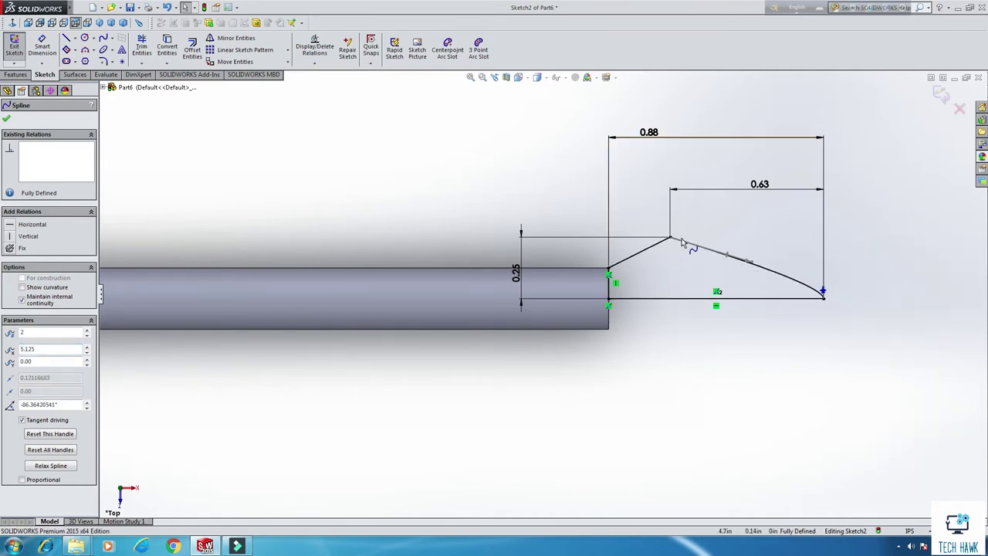
left_click(13, 48)
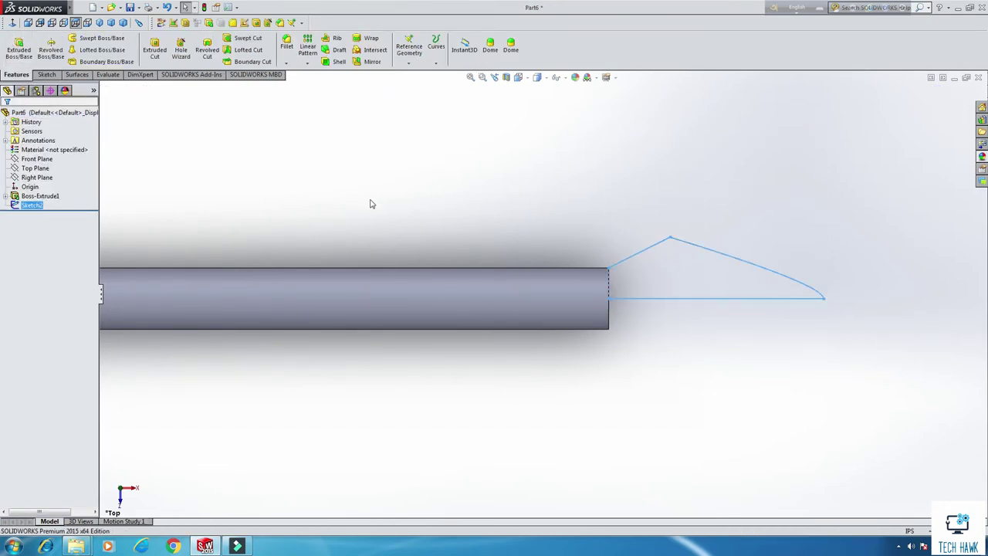
scroll(545, 293, "up", 2)
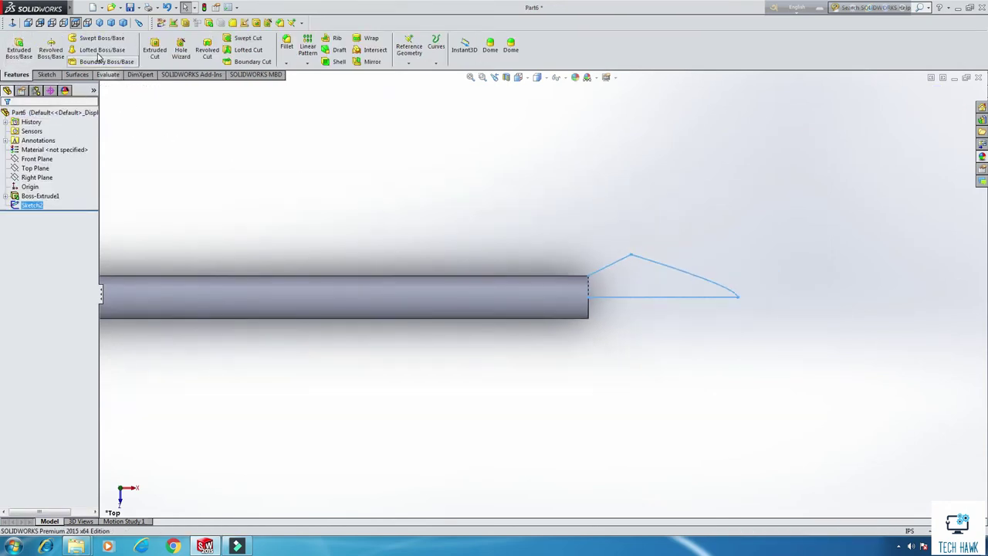
left_click(202, 51)
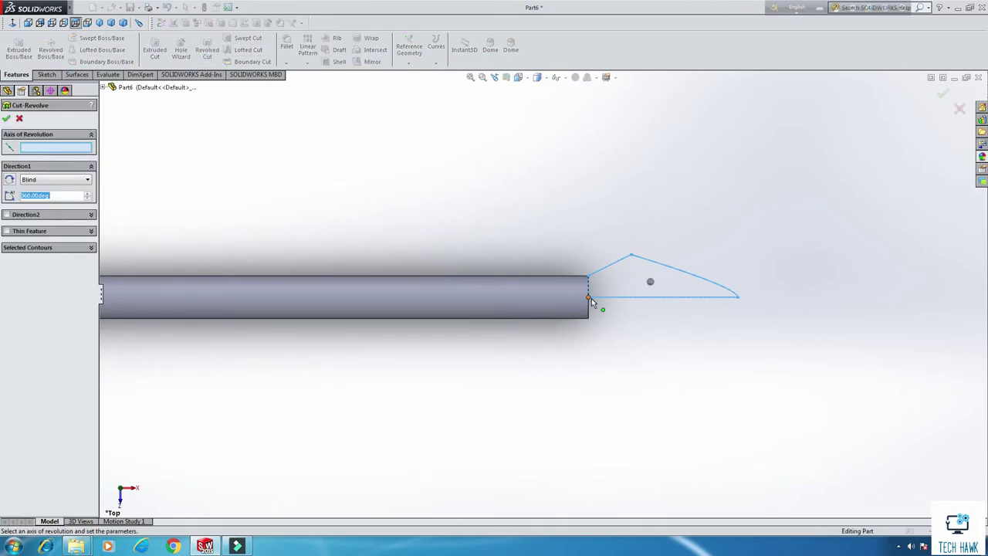
left_click(613, 299)
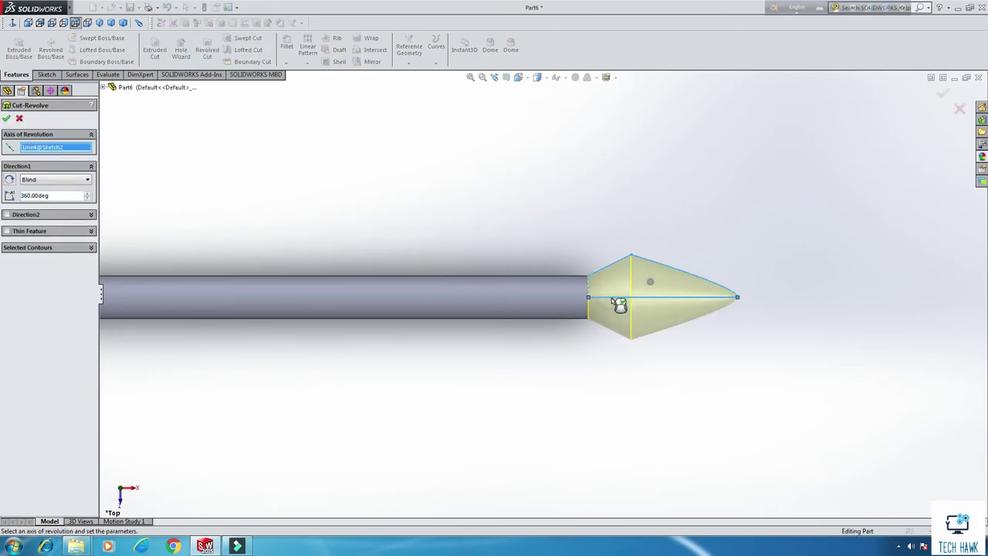
left_click(8, 118)
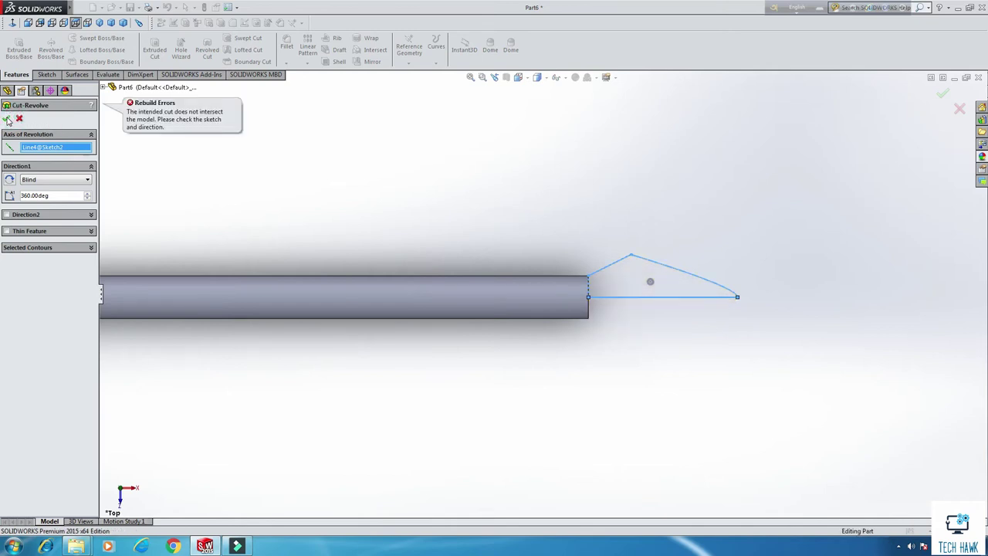
left_click(19, 118)
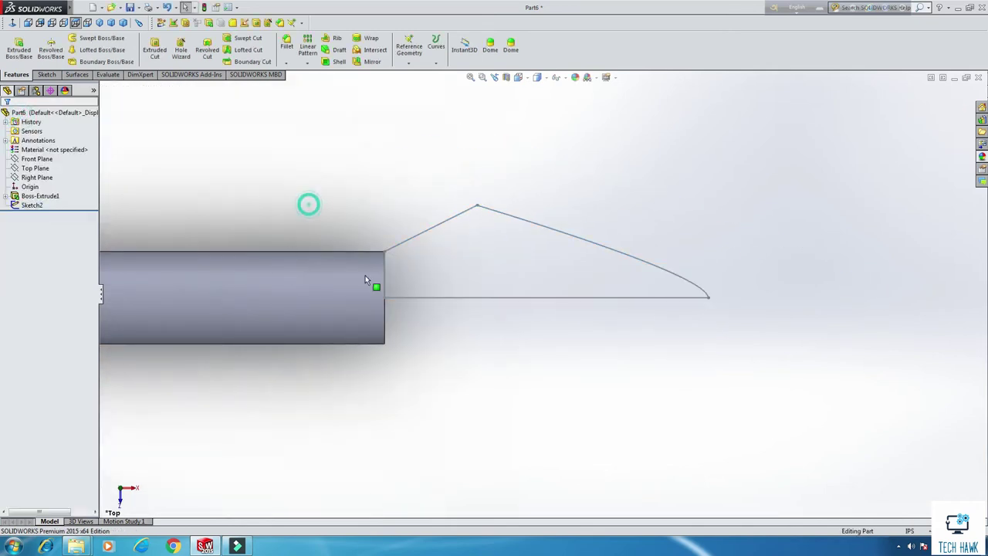
- Edit Sketch2, make its bottom corner point coincident with the rod's end edge, and exit
right_click(31, 205)
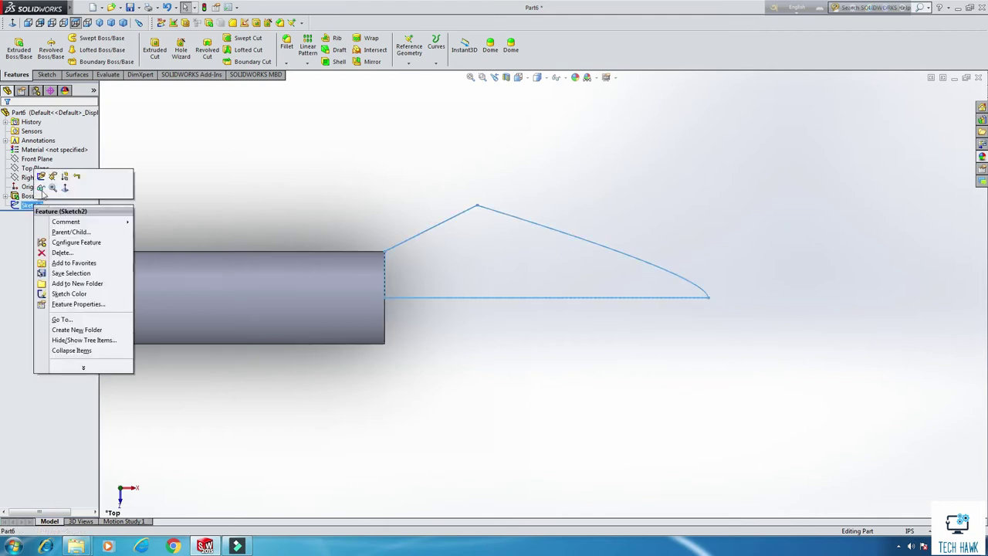
left_click(41, 178)
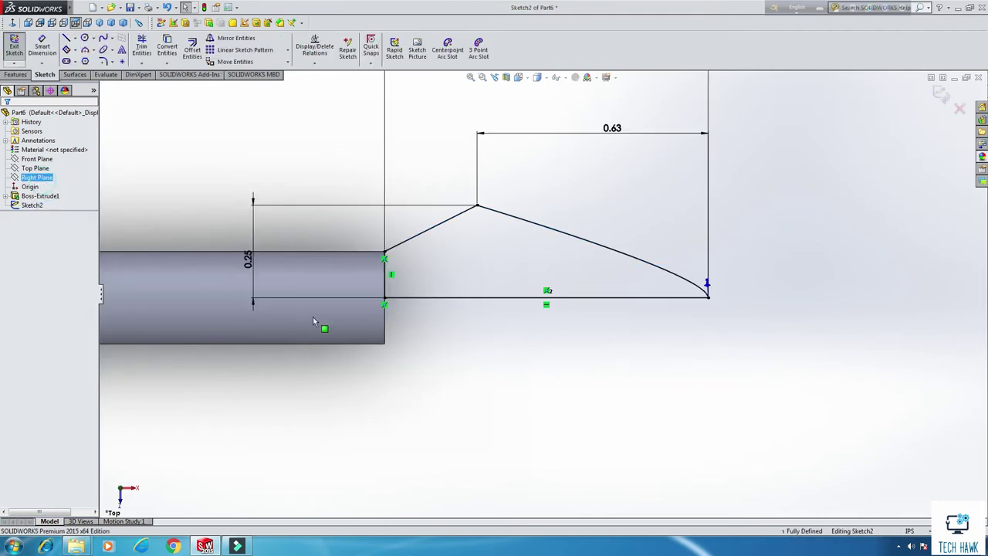
left_click(385, 298)
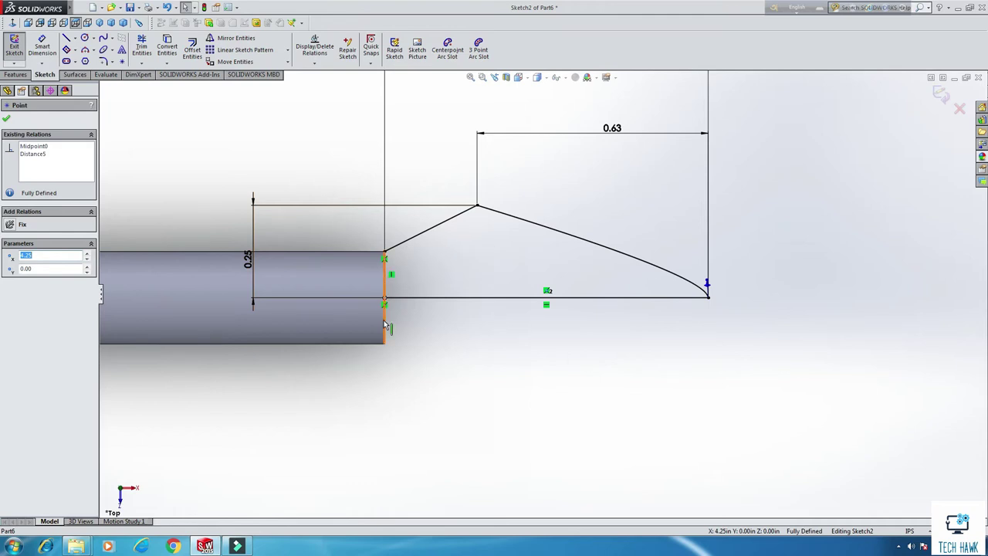
left_click(385, 324, "ctrl")
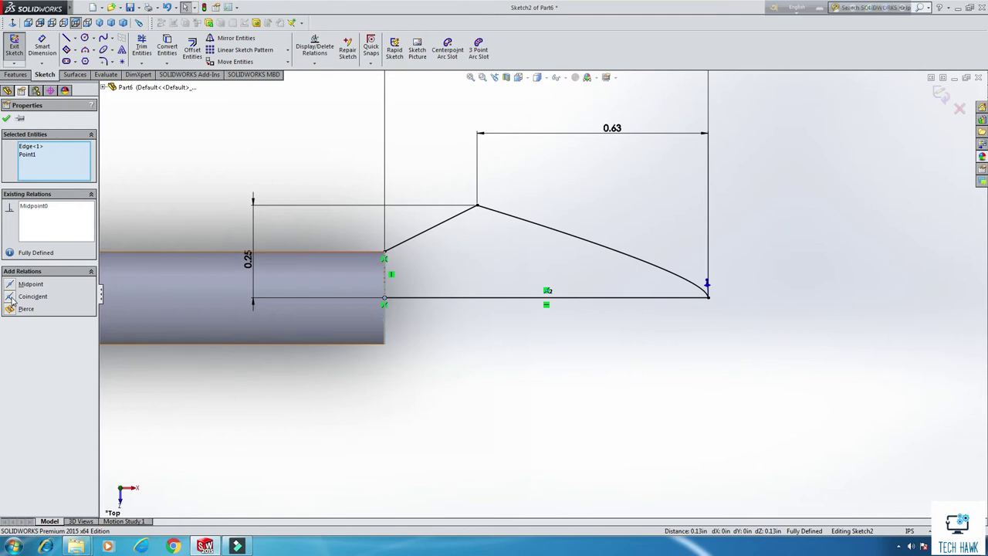
left_click(11, 298)
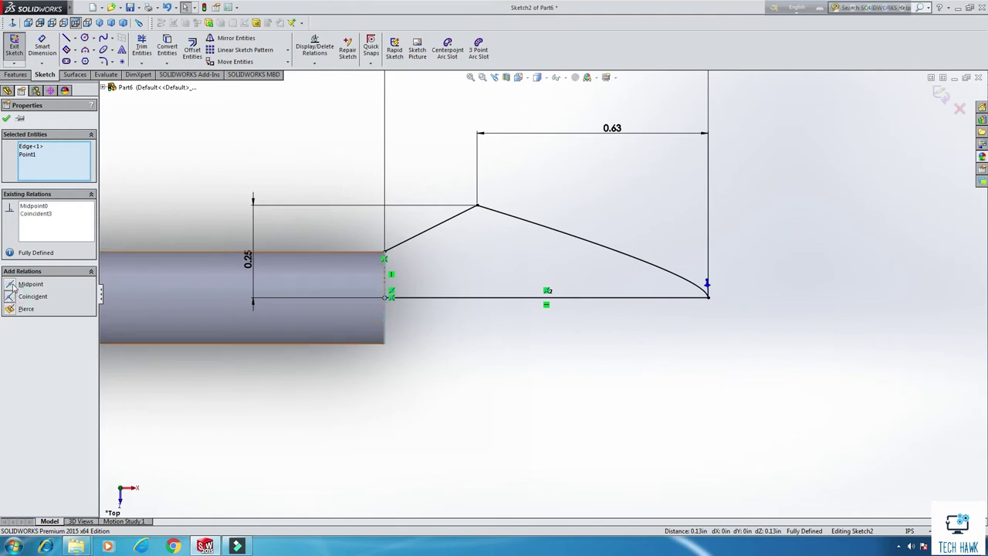
left_click(6, 118)
left_click(14, 46)
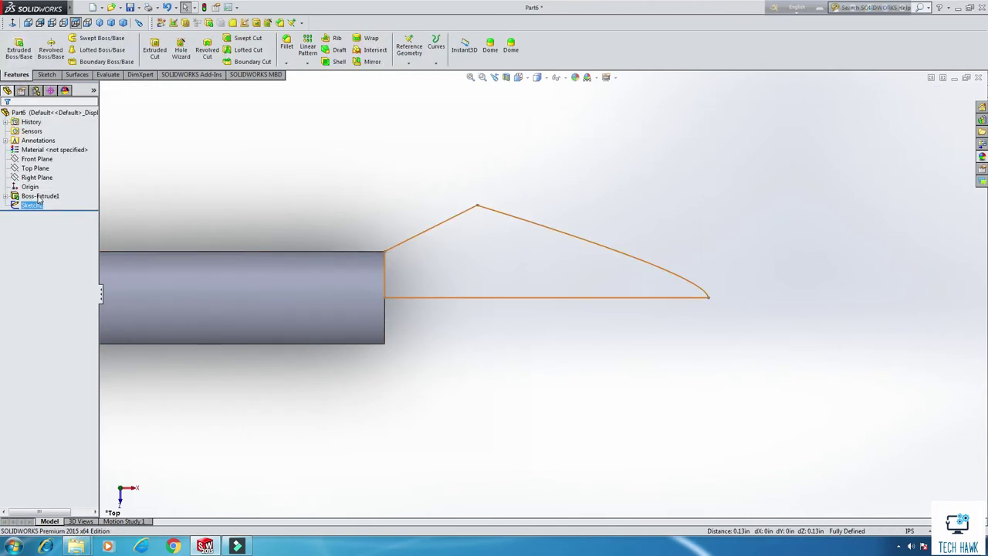
- Revolve the tip profile a full 360° about its bottom line (Line4@Sketch2) into a solid pointed tip
left_click(51, 48)
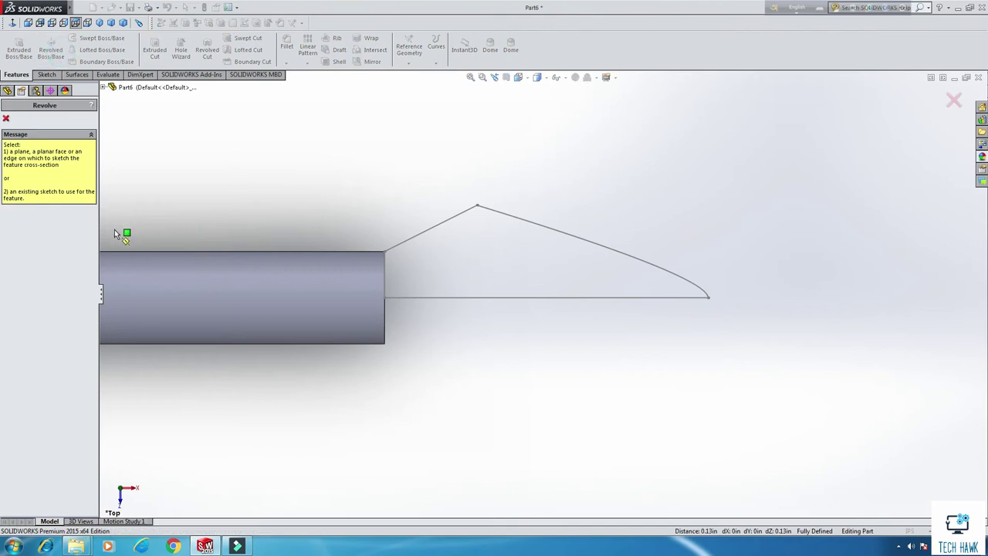
left_click(522, 296)
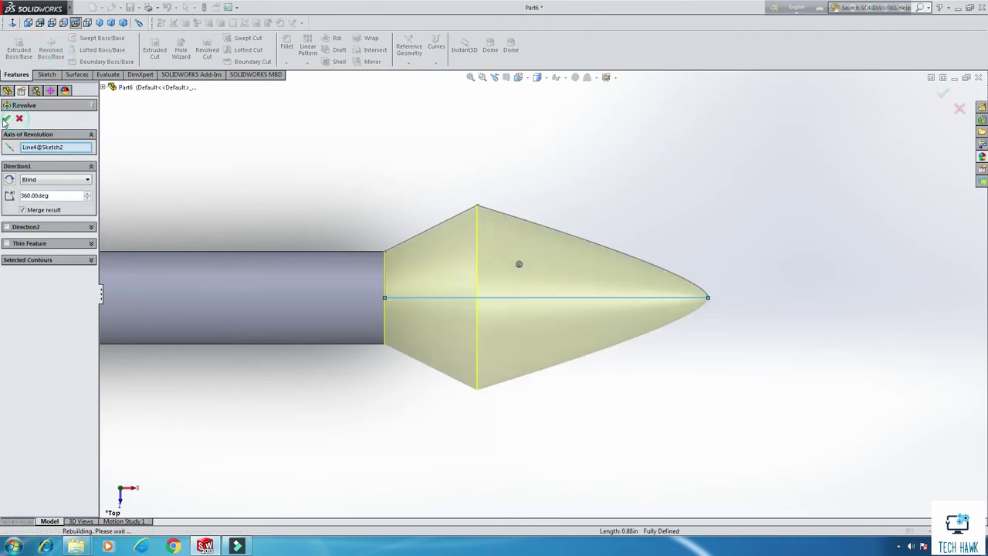
left_click(6, 118)
scroll(540, 296, "up", 3)
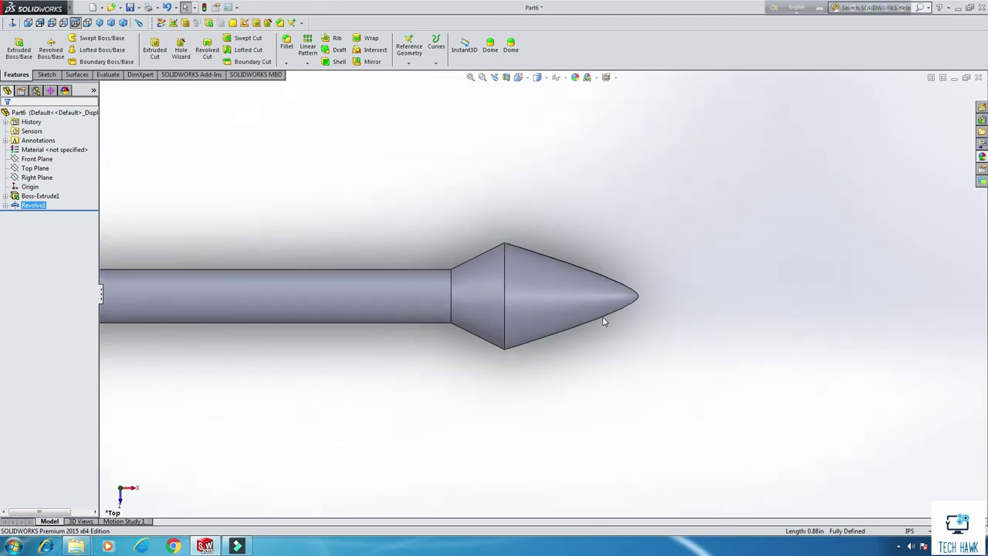
scroll(479, 290, "up", 3)
scroll(602, 303, "up", 2)
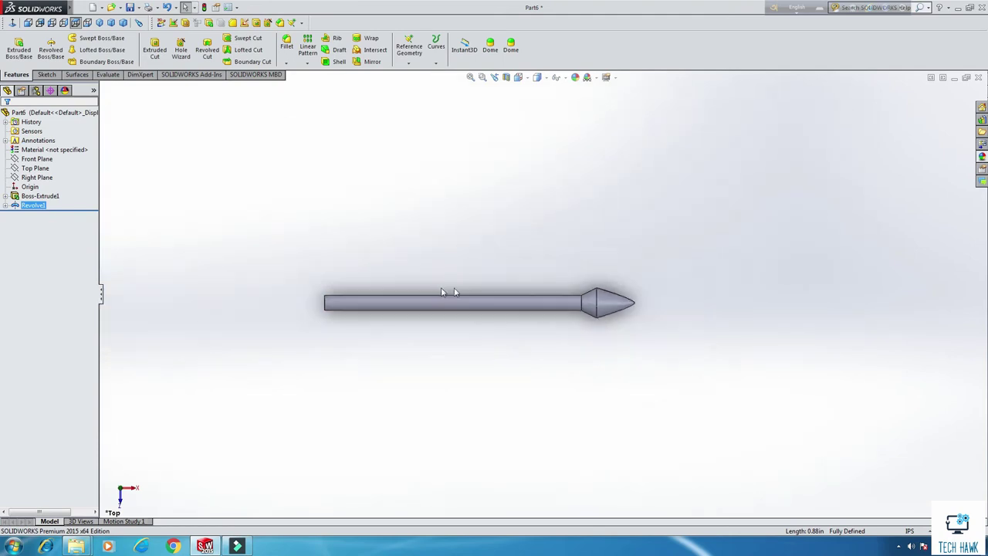
right_click(36, 169)
- Sketch a thin centre rectangle on the Top Plane, from the arrow's neck to just past the tip
left_click(46, 159)
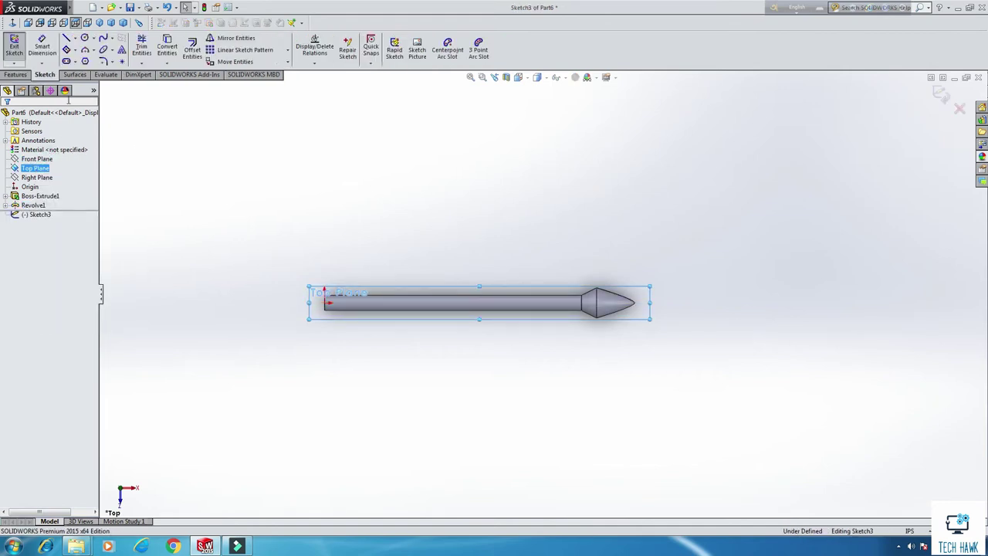
left_click(74, 49)
left_click(85, 70)
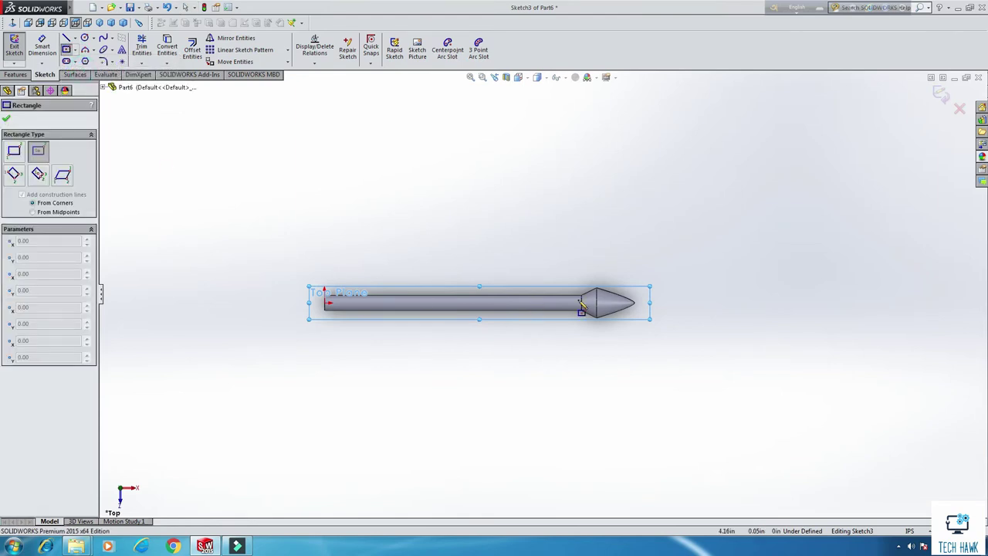
scroll(579, 304, "down", 3)
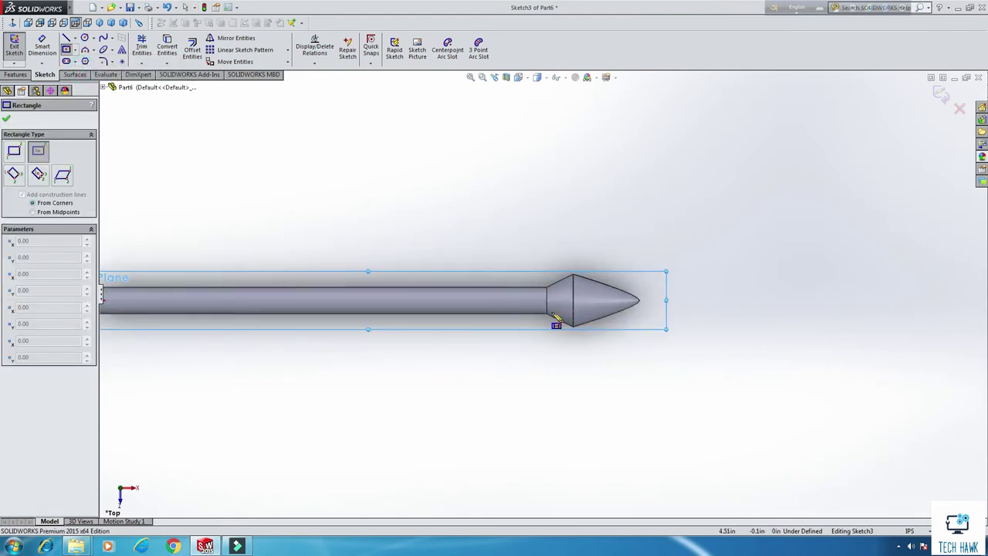
scroll(548, 307, "down", 3)
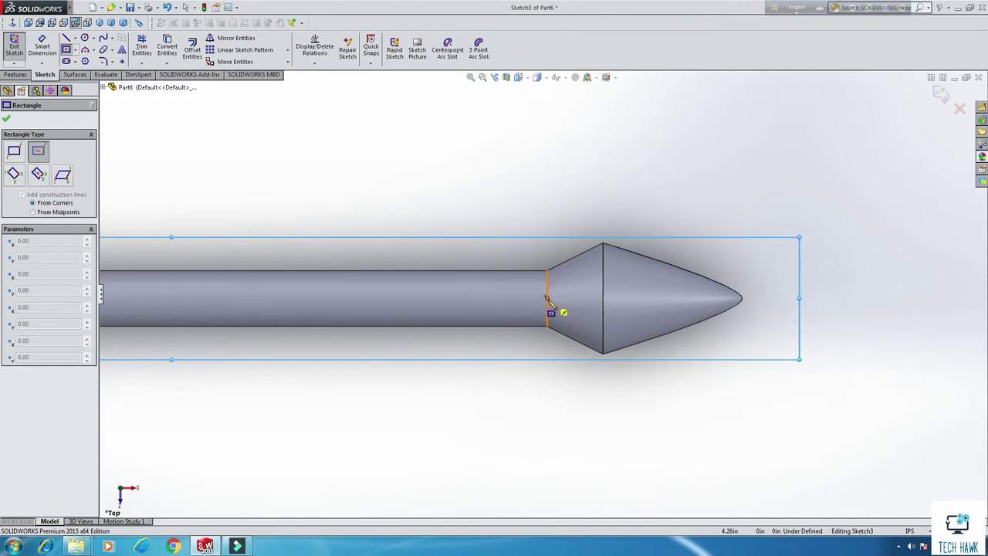
left_click(547, 299)
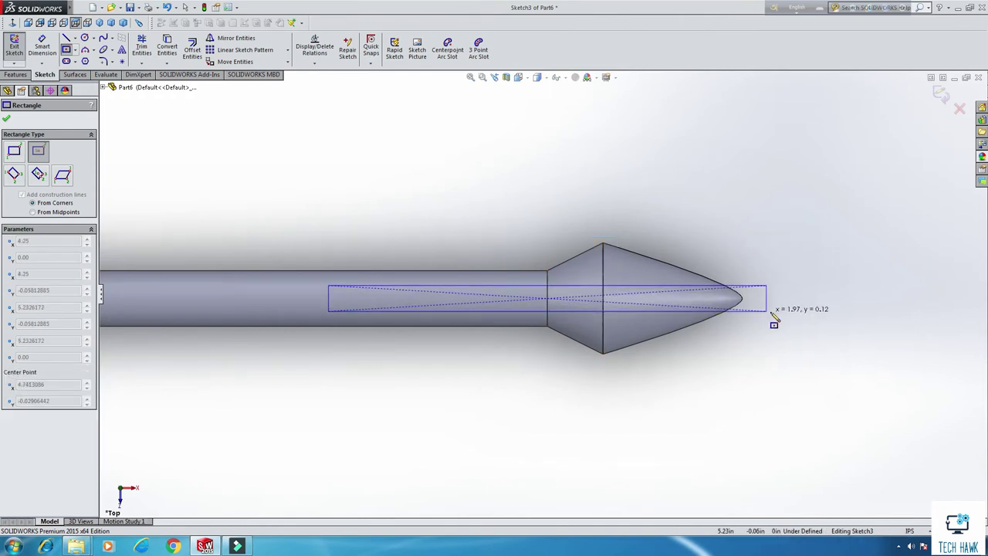
left_click(798, 307)
right_click(826, 274)
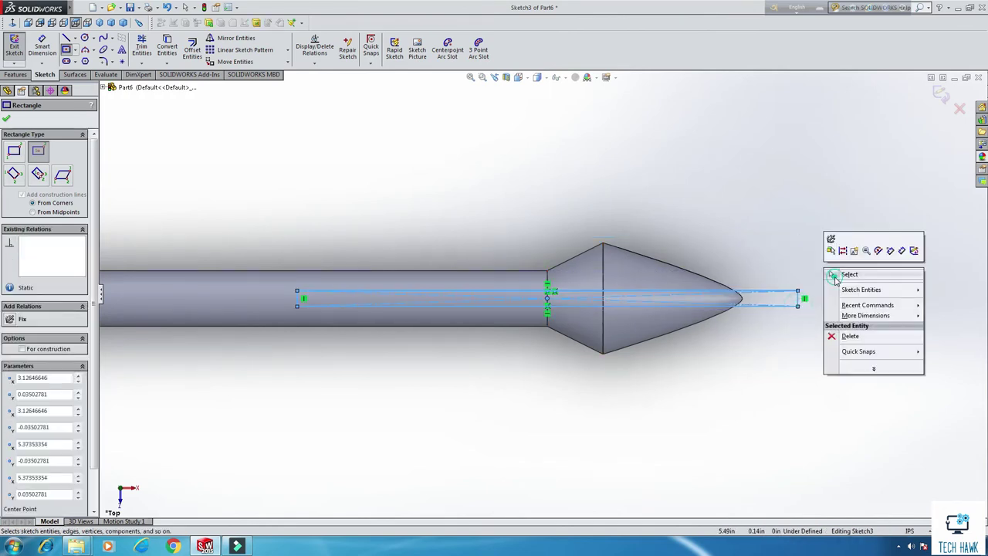
left_click(841, 274)
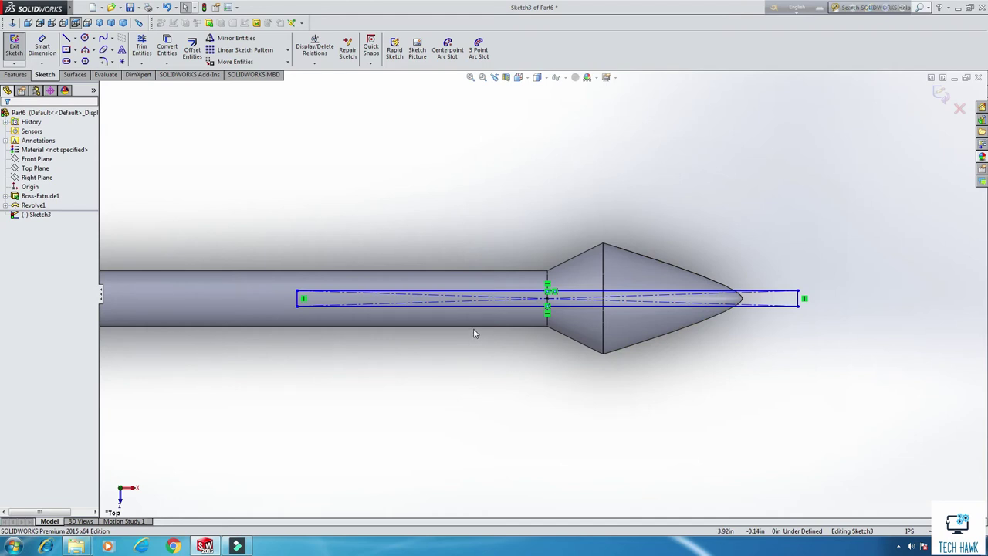
- Dimension the slot rectangle's short edge to 0.06 in wide
left_click(42, 46)
left_click(298, 301)
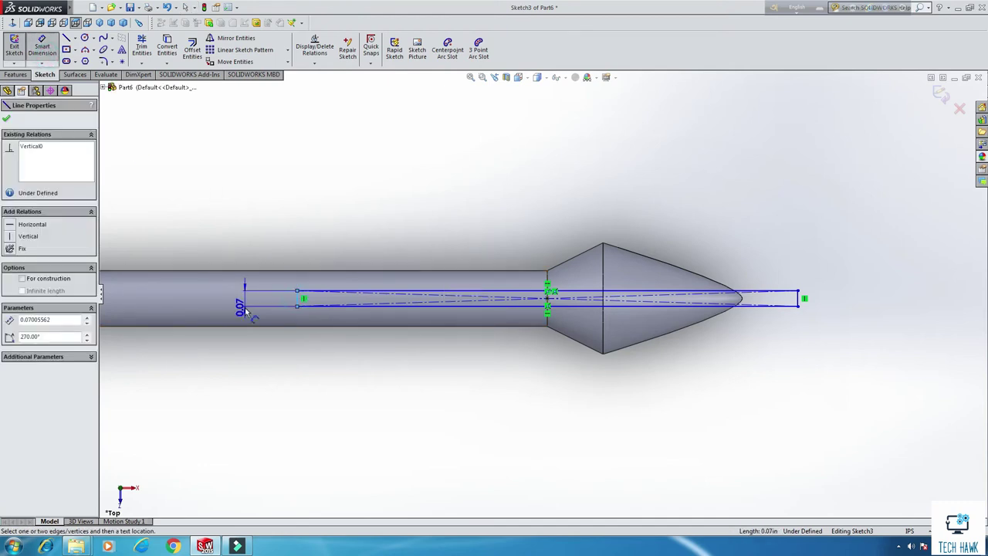
left_click(246, 303)
type(".06")
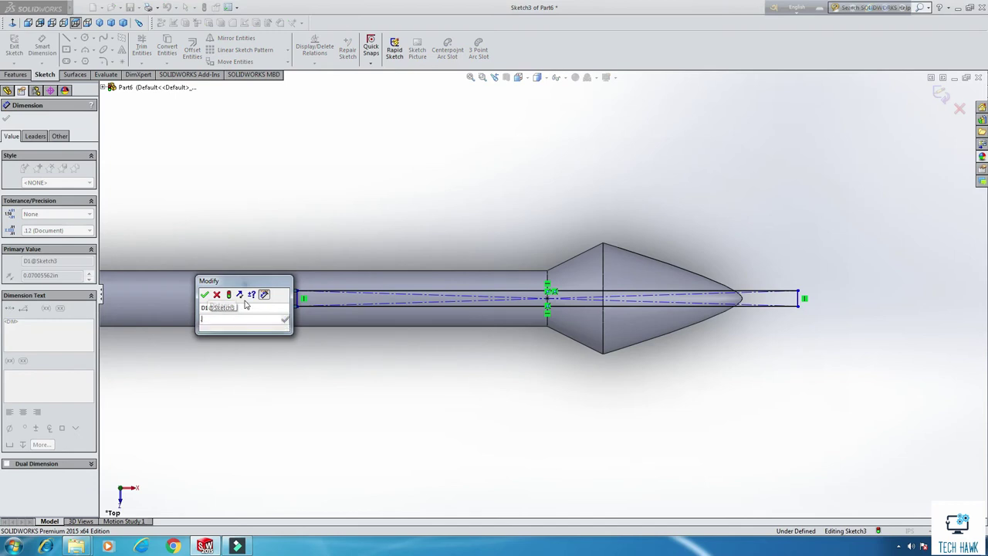
key("Return")
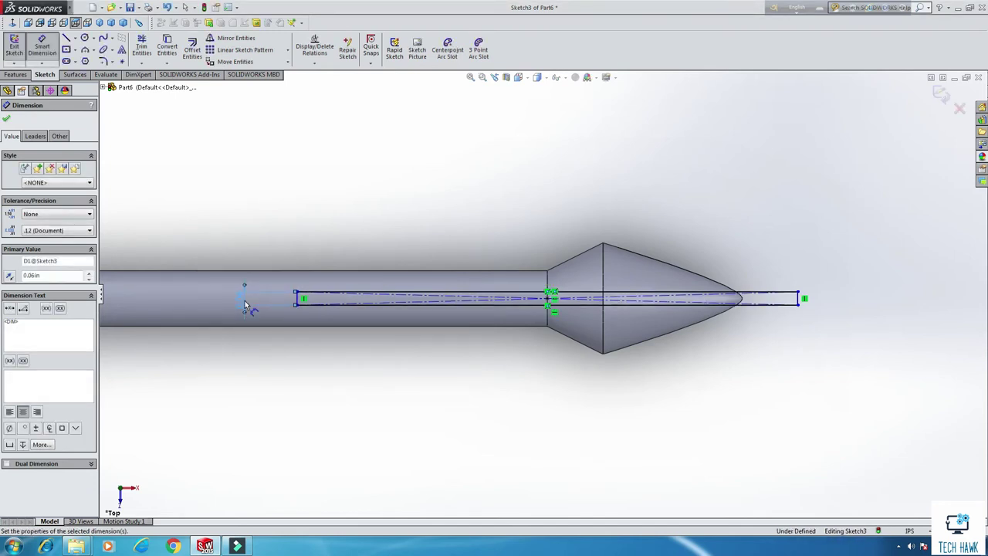
- Place the rectangle's left end 2.5 in from the cone tip and exit the sketch
left_click(547, 300)
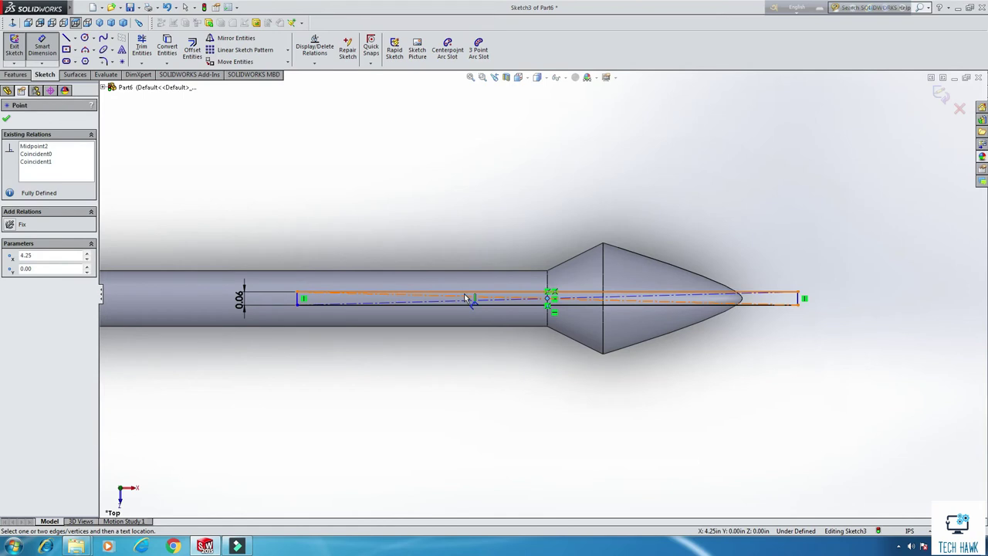
key("Escape")
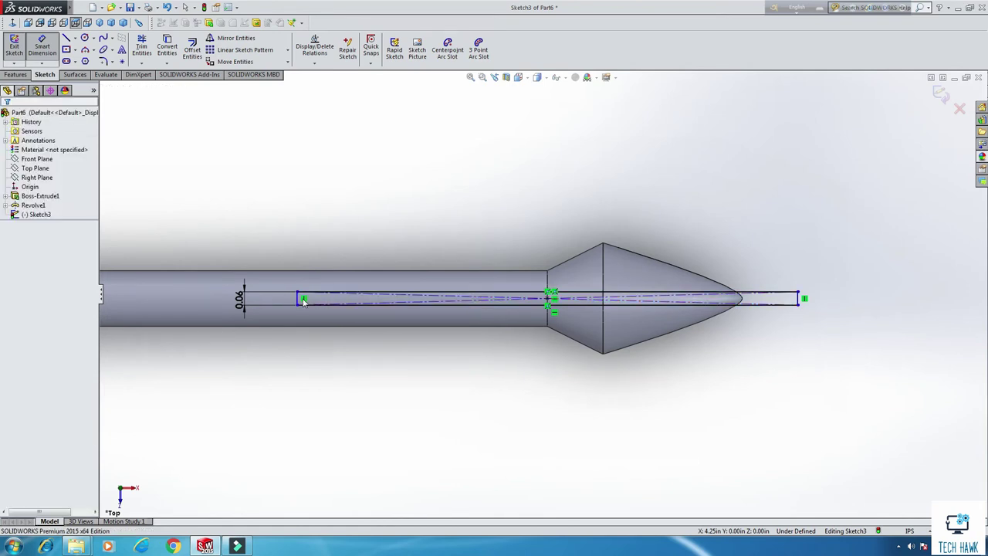
mouse_move(300, 300)
left_mouse_down()
mouse_move(710, 319)
mouse_move(750, 293)
mouse_move(736, 281)
left_mouse_up()
left_click(739, 291)
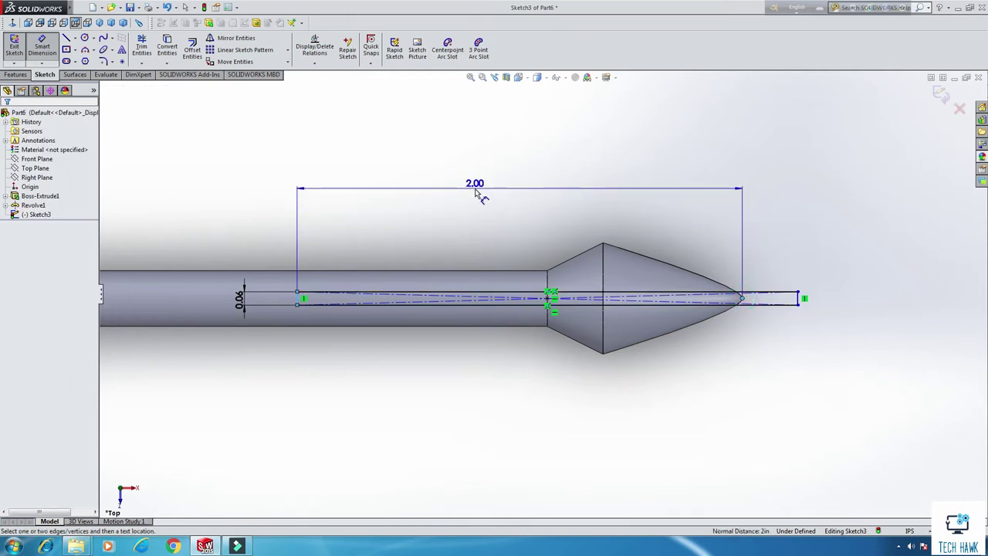
left_click(476, 193)
type("2.5")
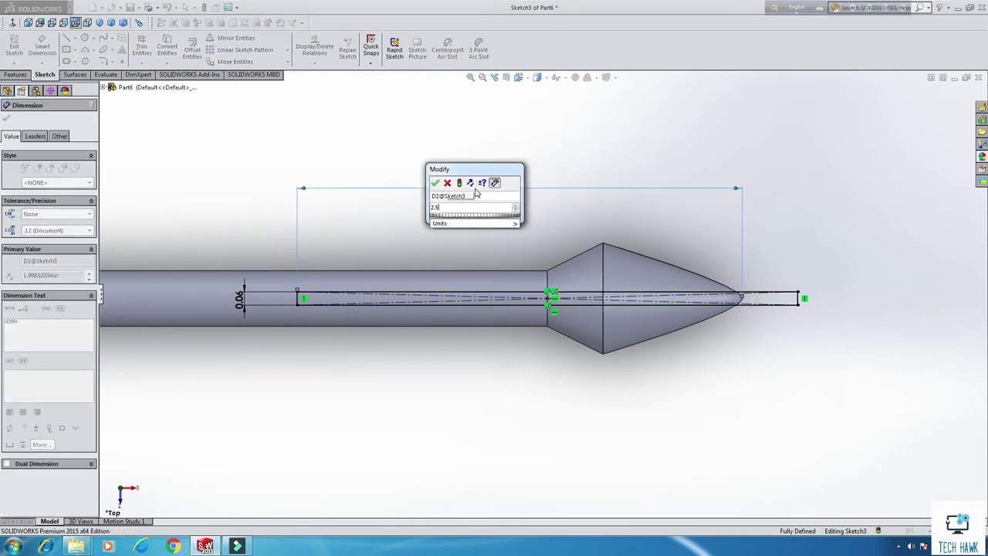
key("Return")
key("z")
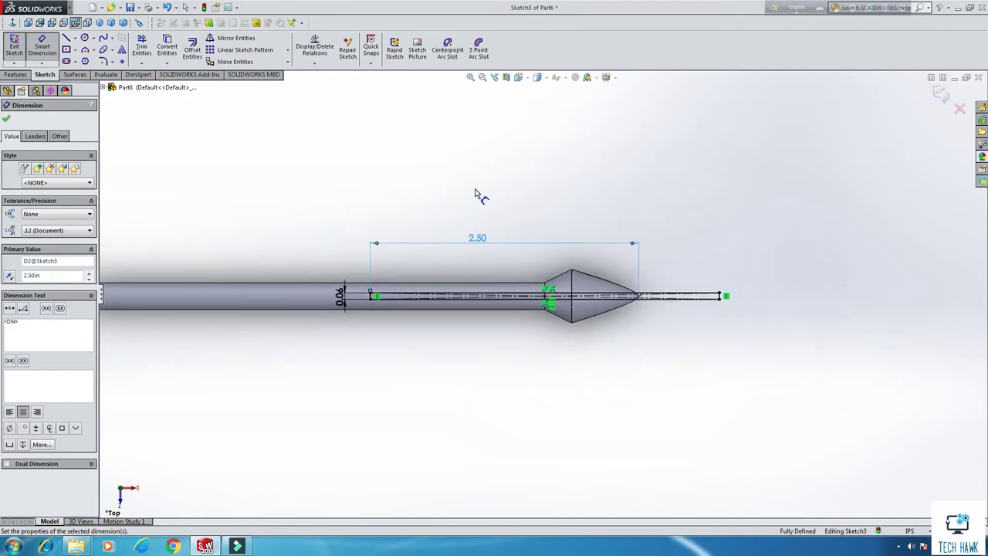
left_click(14, 46)
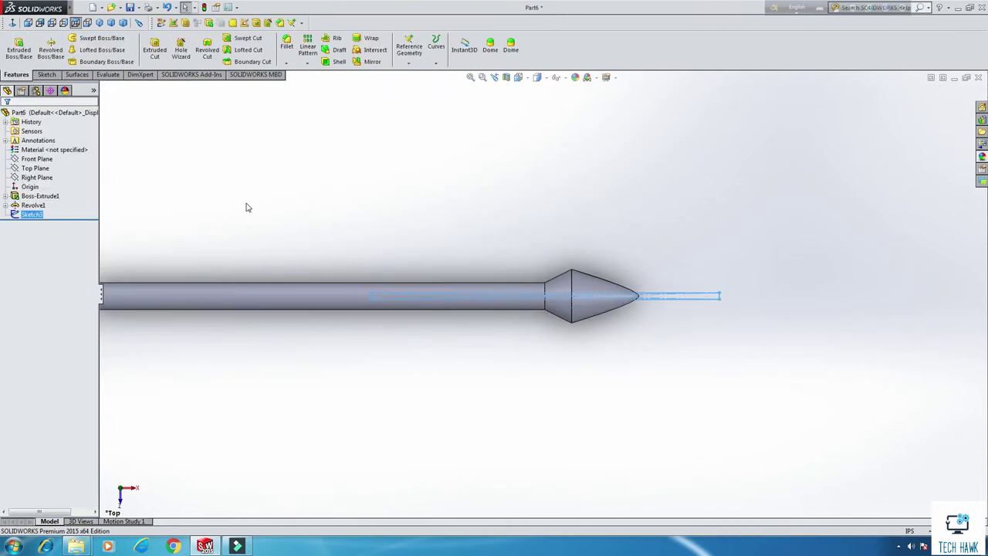
- Extrude-cut the slot sketch Through All – Both to split the cone tip
left_click(155, 48)
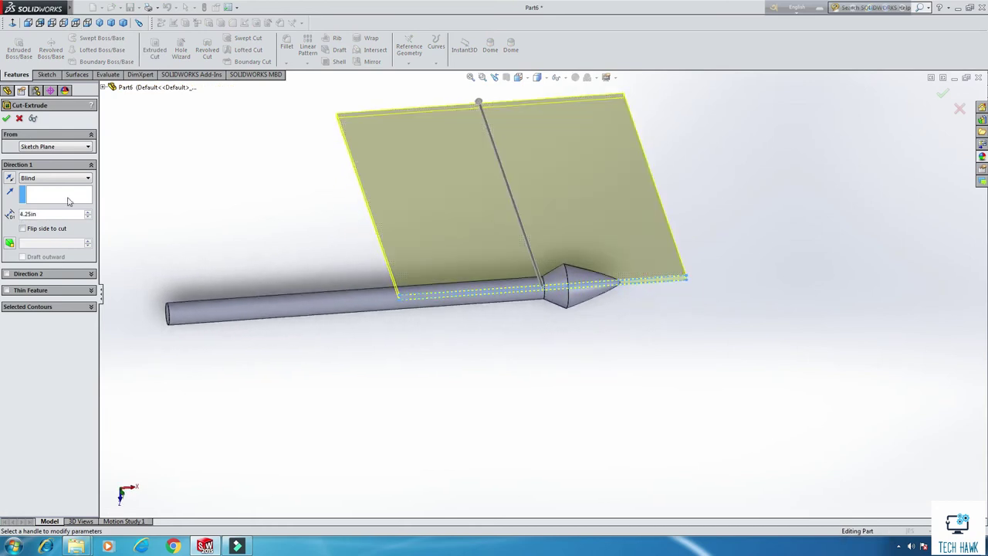
left_click(58, 179)
left_click(62, 200)
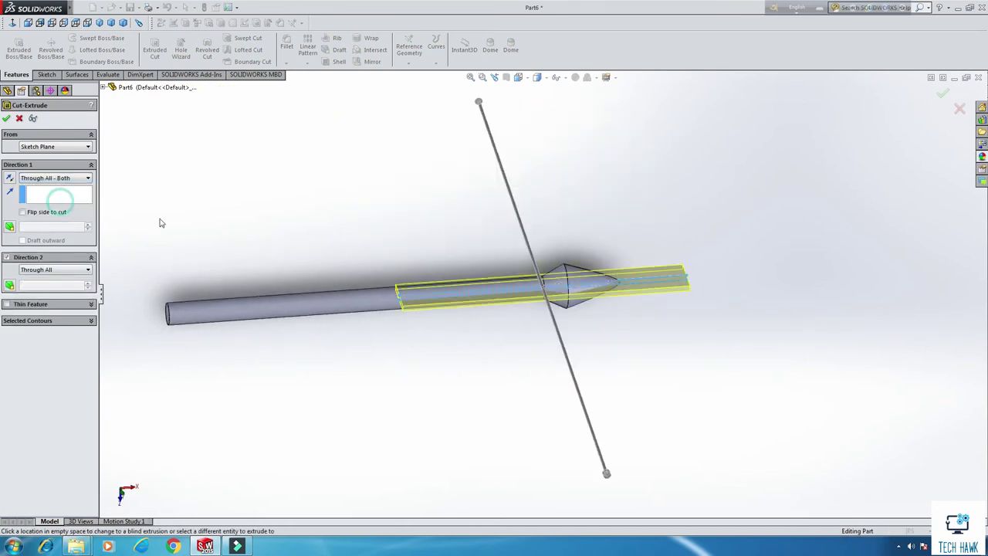
left_click(10, 121)
middle_click_drag(481, 390, 235, 320)
key("f")
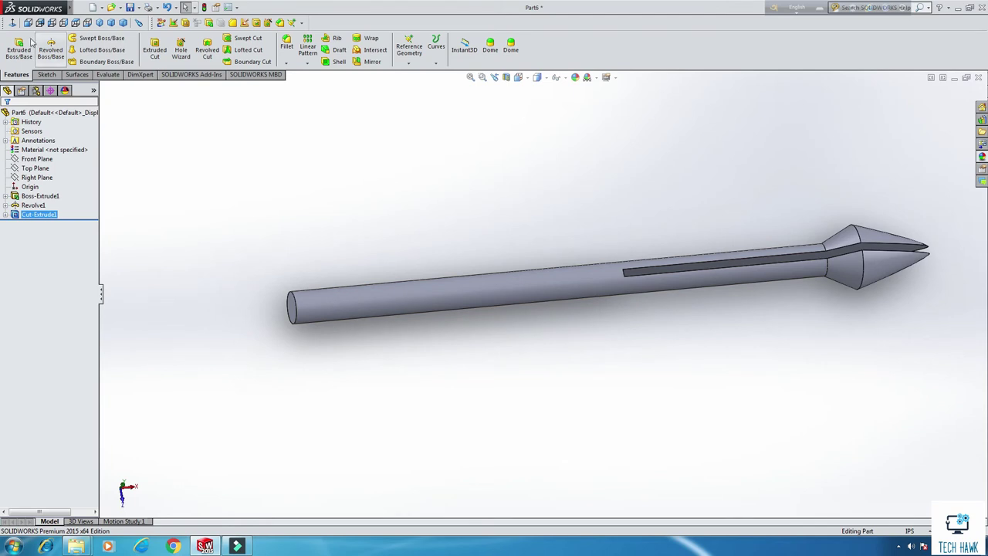
- Start a normal-to Top Plane sketch with a centre rectangle at the rod's left end
left_click(47, 75)
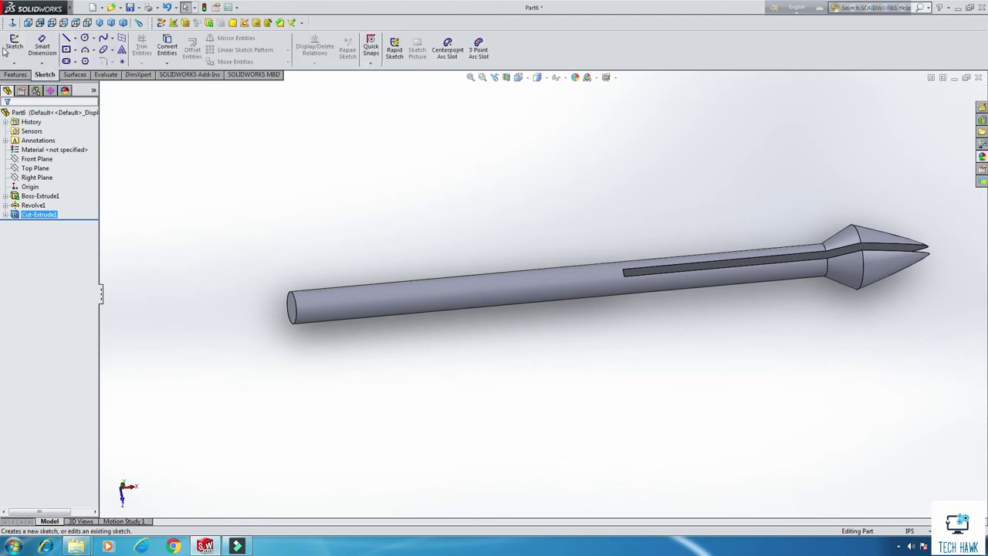
right_click(36, 169)
left_click(39, 149)
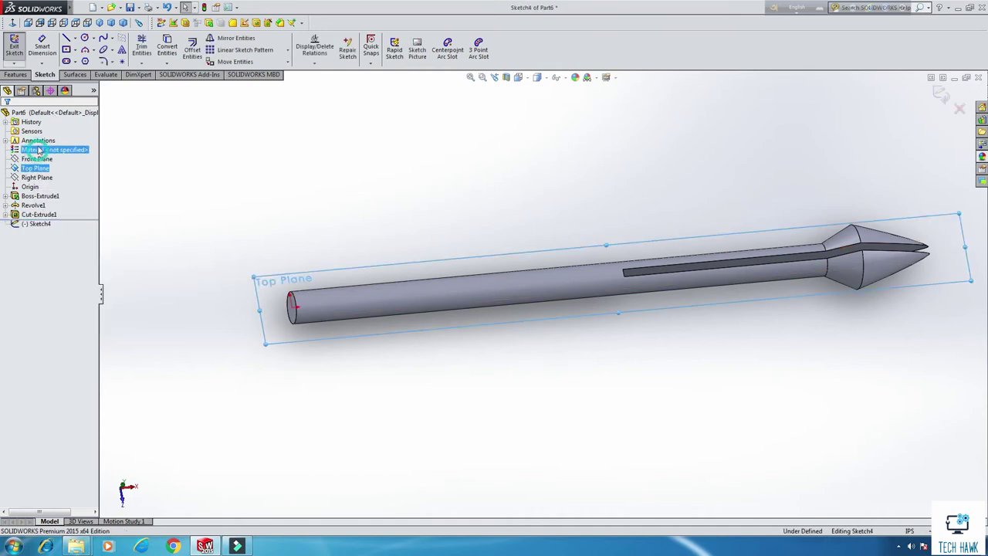
left_click(13, 22)
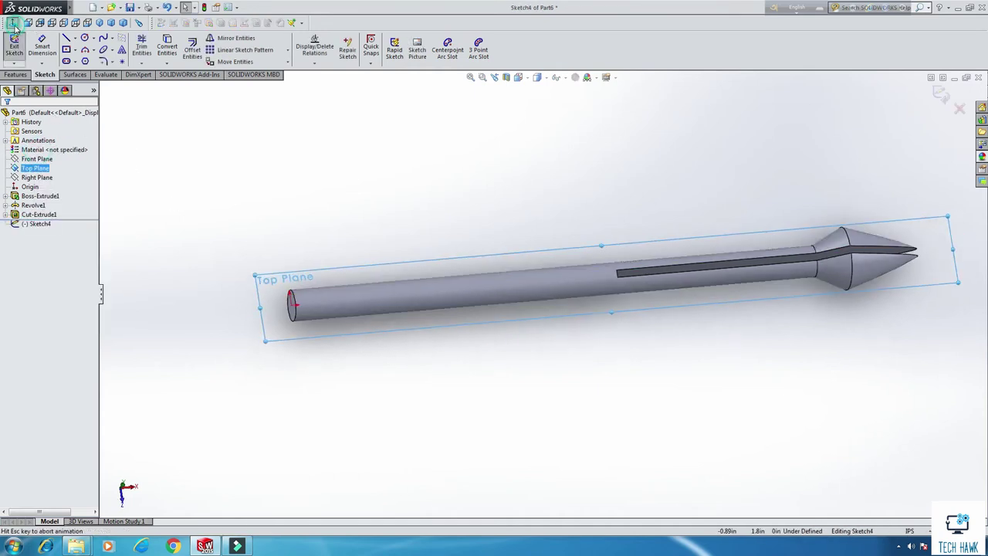
scroll(342, 311, "up", 5)
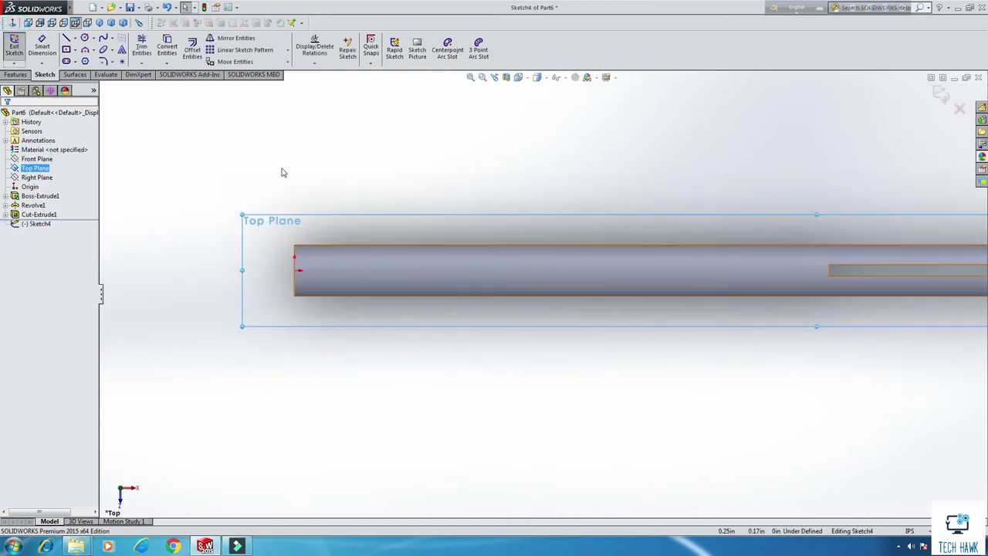
left_click(66, 49)
left_click(294, 270)
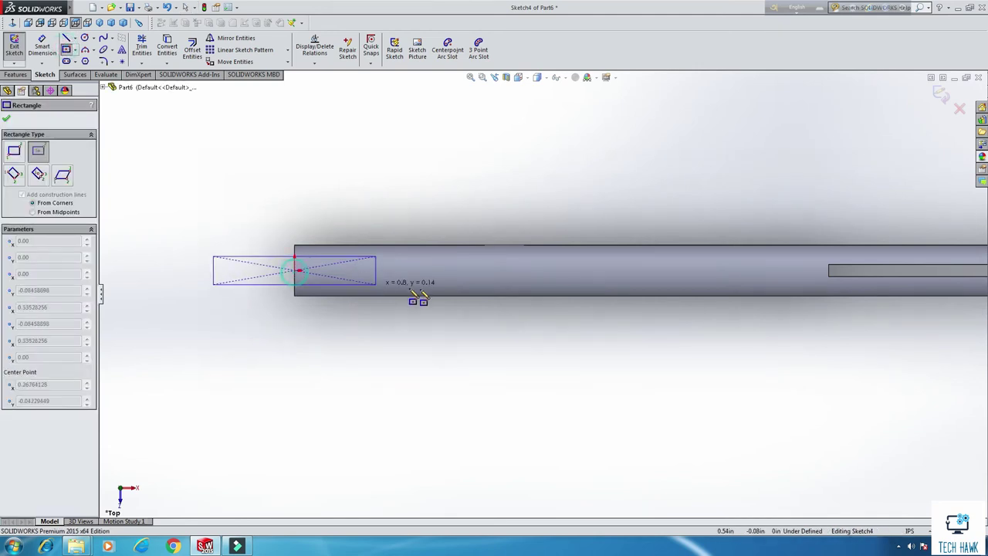
left_click(482, 283)
right_click(486, 184)
left_click(496, 191)
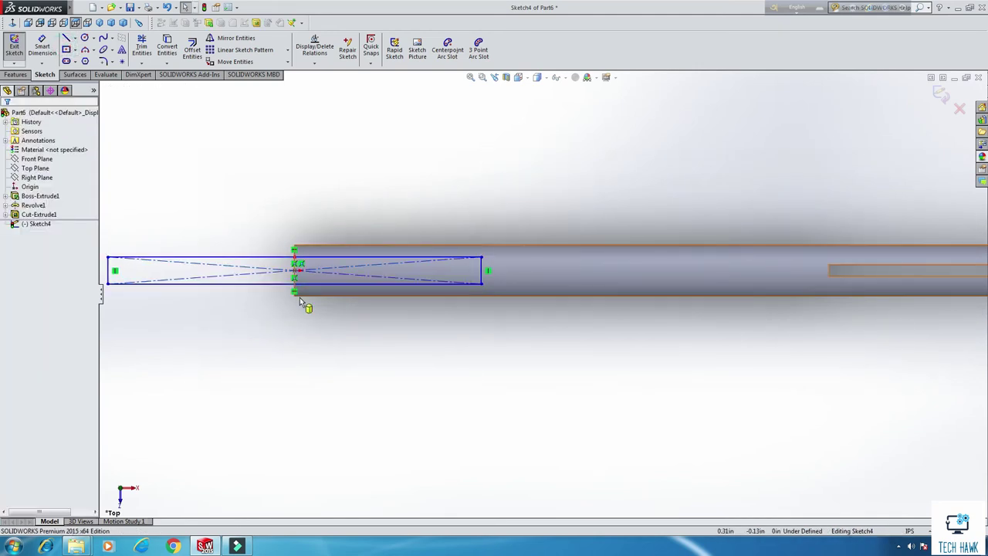
- Dimension the rectangle 0.175 in tall and 0.75 in from centre to right edge
left_click(41, 47)
key("z")
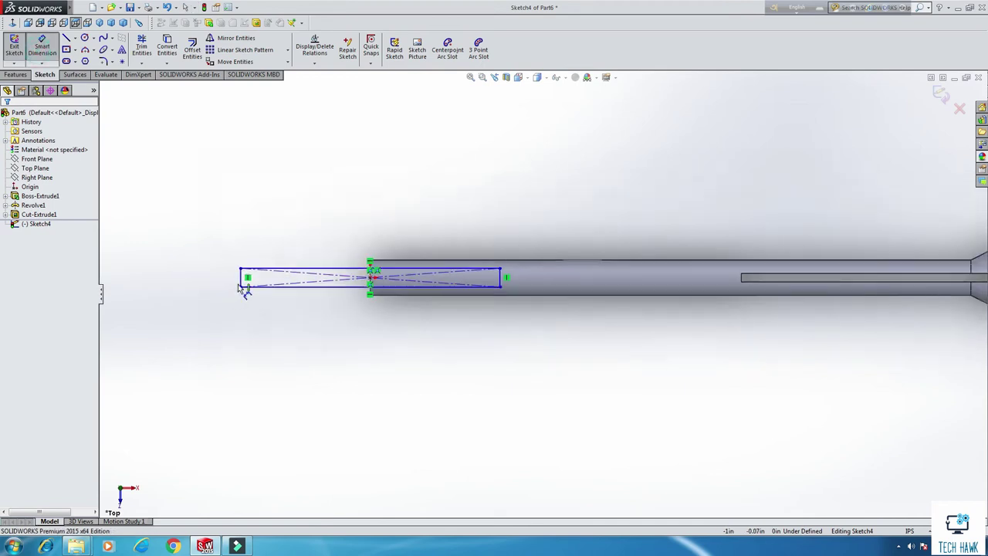
left_click(241, 274)
left_click(223, 281)
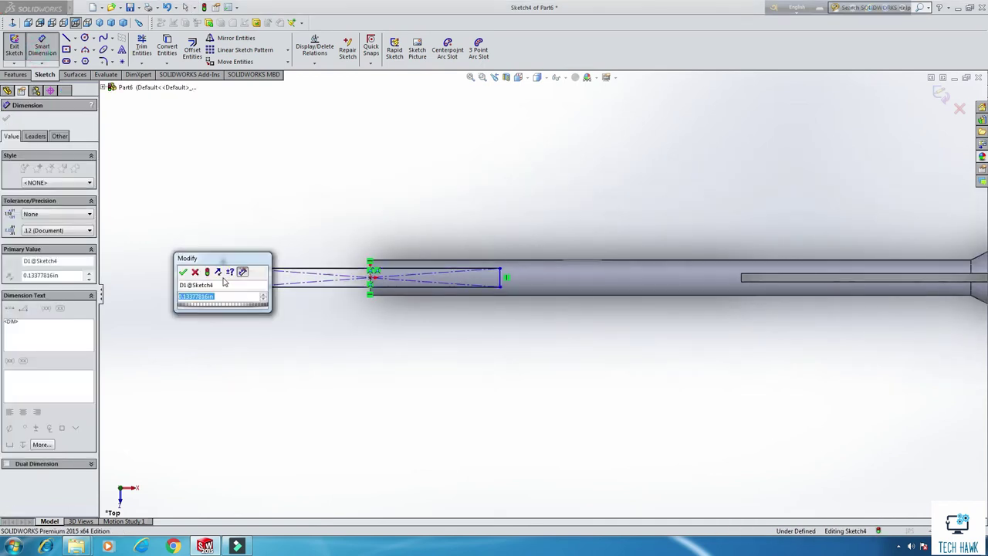
type(".175")
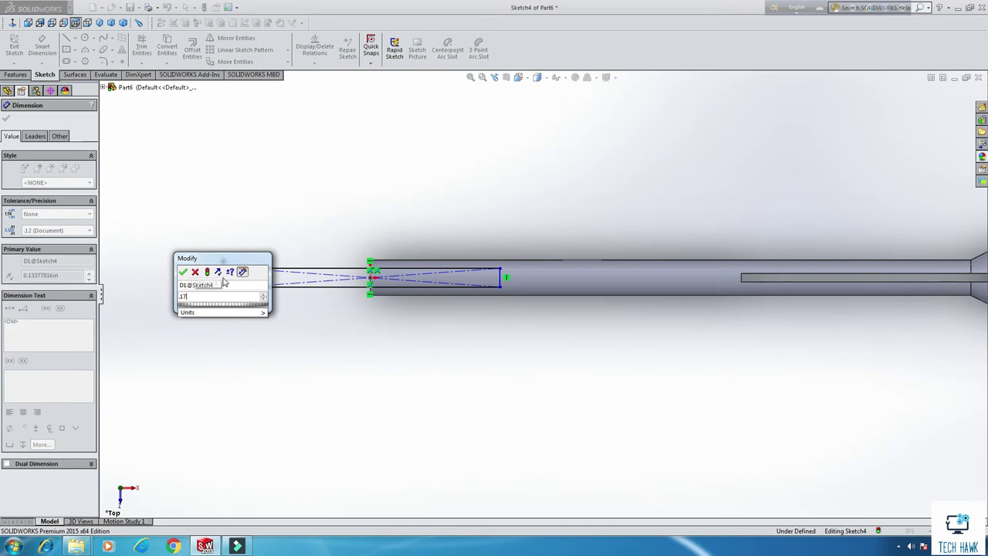
key("Return")
scroll(371, 276, "down", 4)
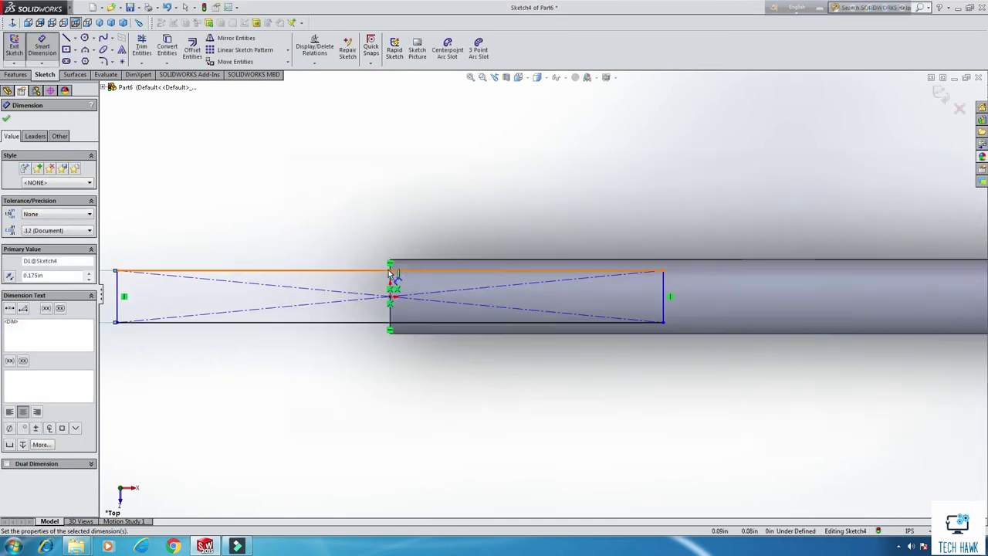
left_click(392, 297)
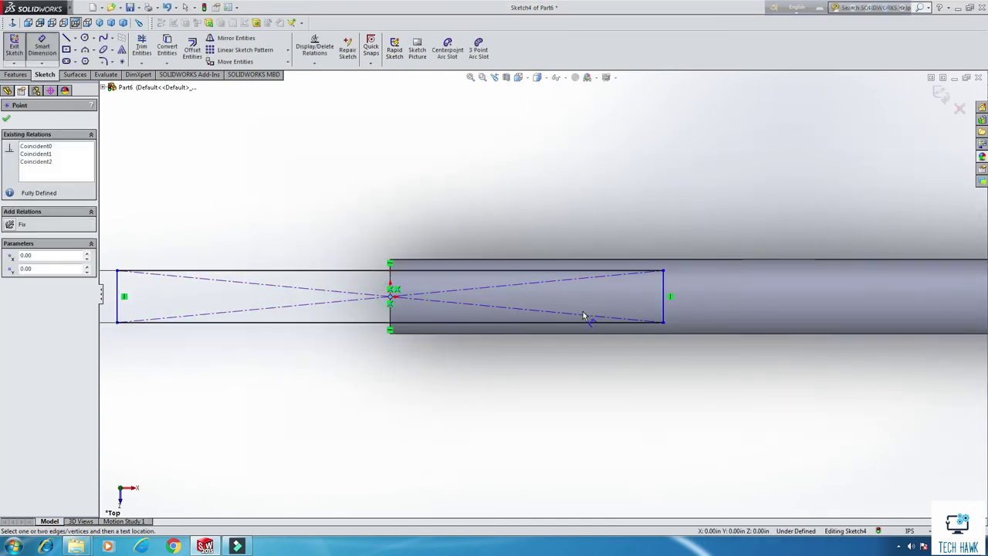
left_click(663, 302)
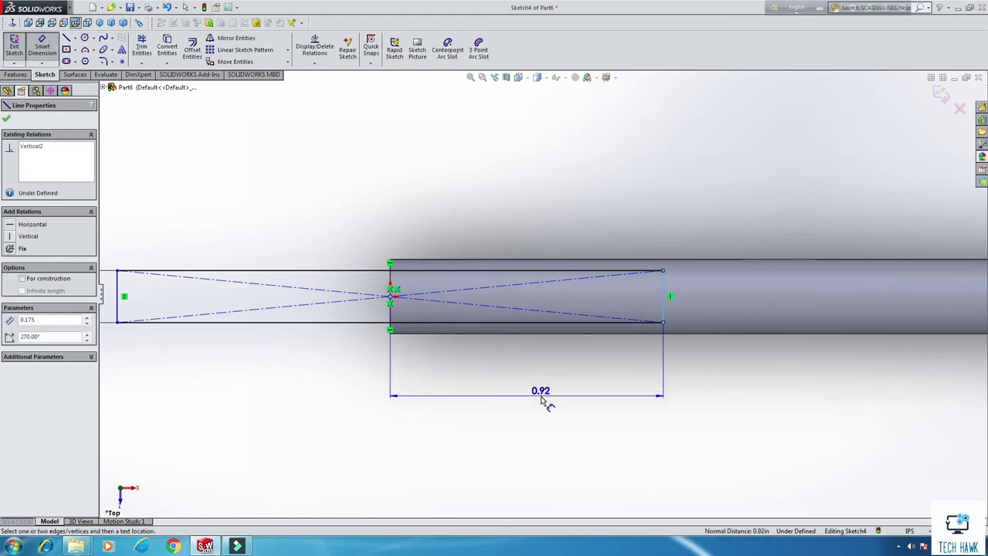
left_click(543, 402)
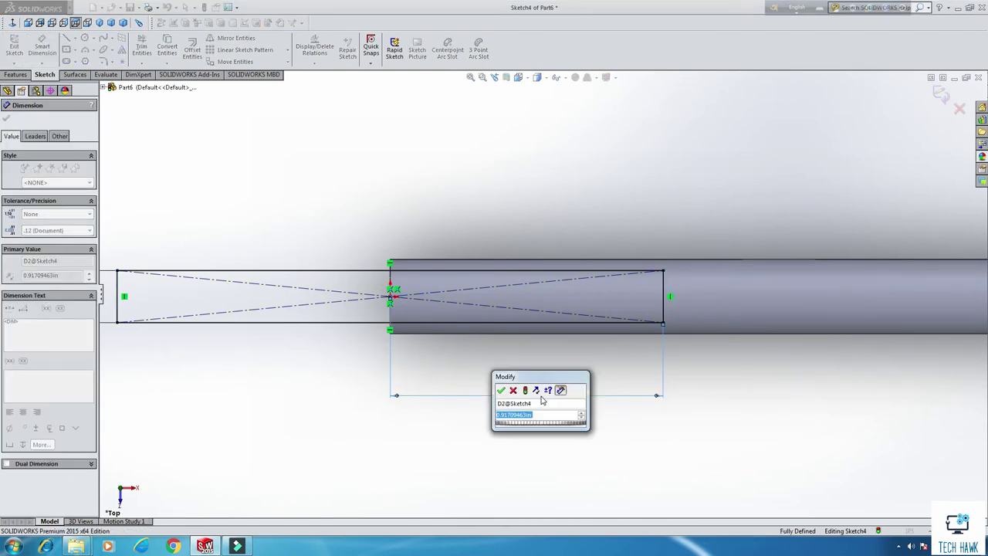
type("0.75")
key("Return")
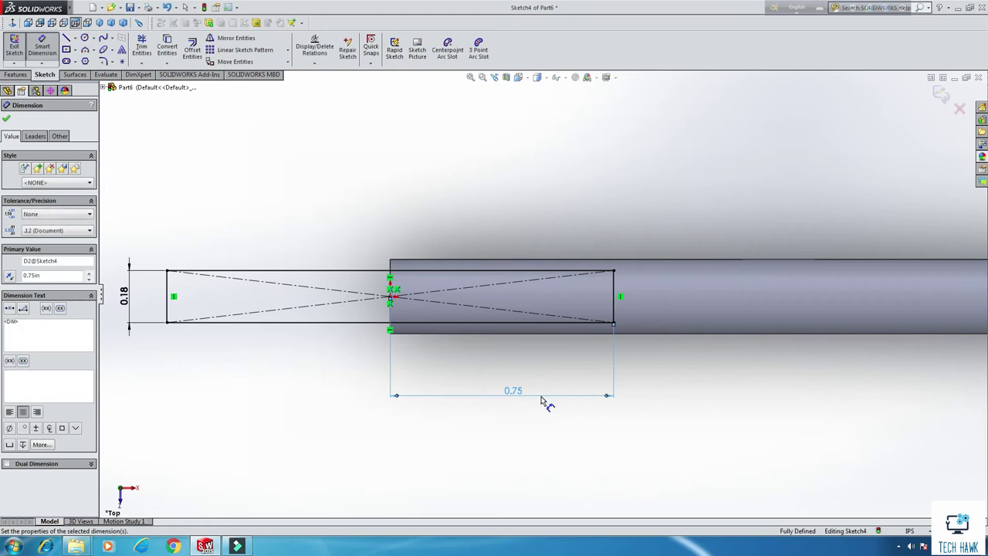
scroll(583, 390, "up", 3)
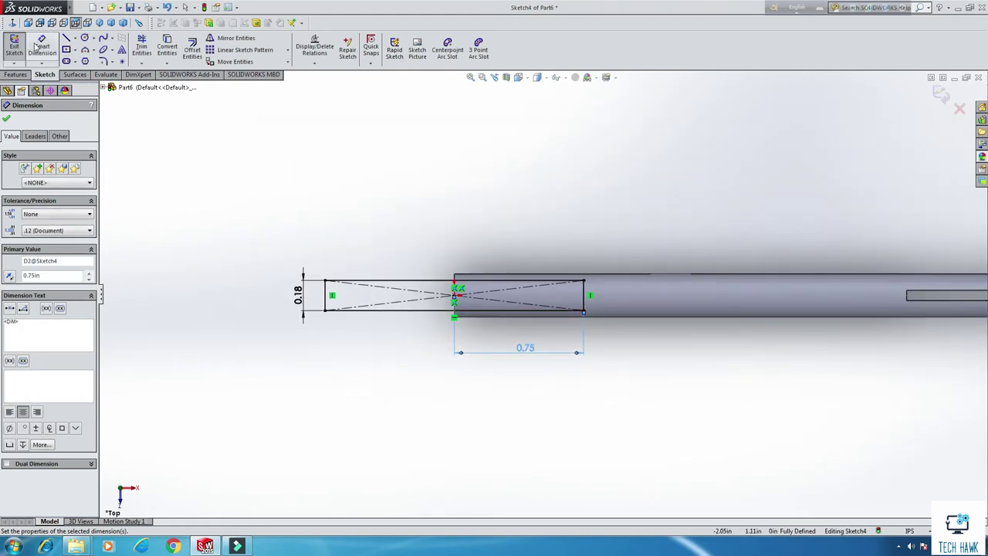
- Draw a larger closed line outline around the small rectangle
left_click(58, 55)
left_click(67, 37)
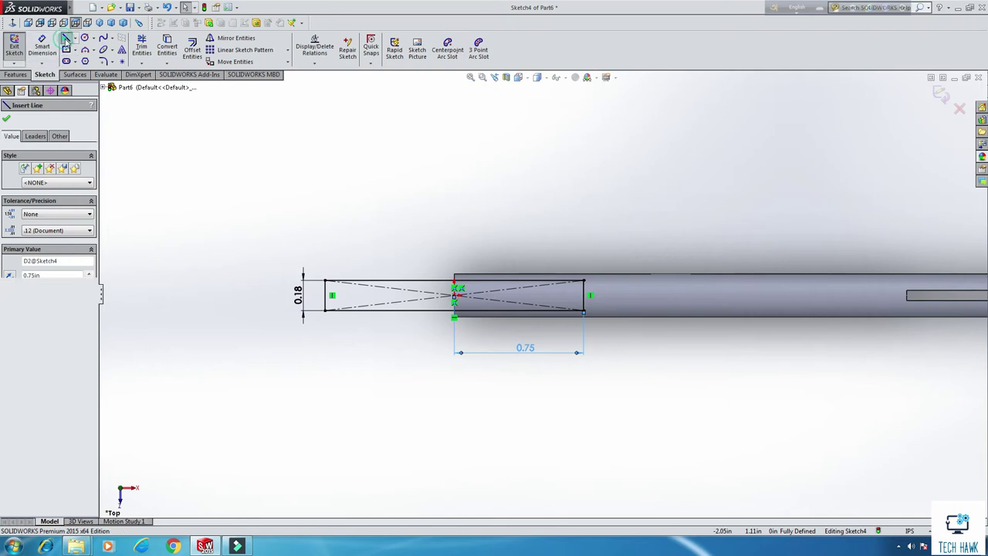
left_click(584, 281)
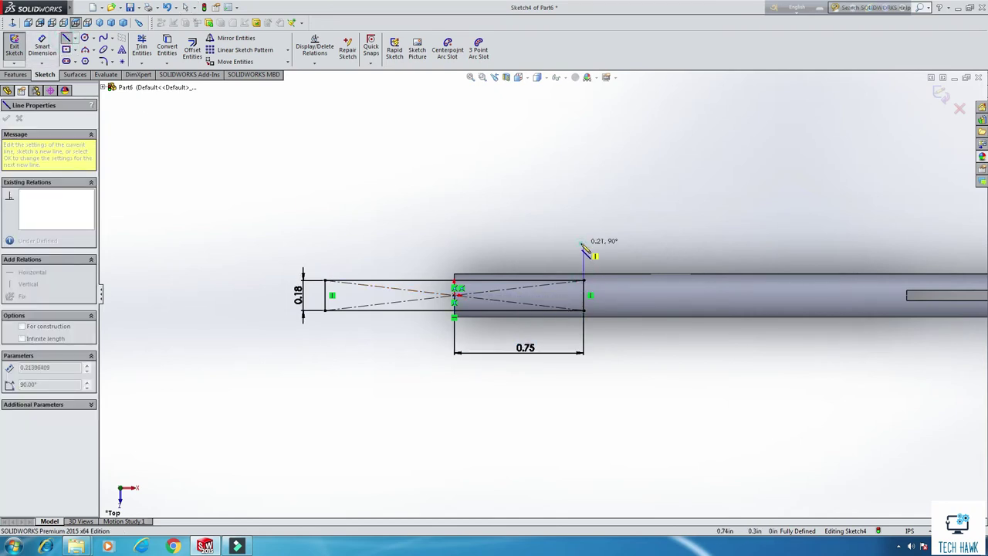
left_click(585, 244)
left_click(233, 243)
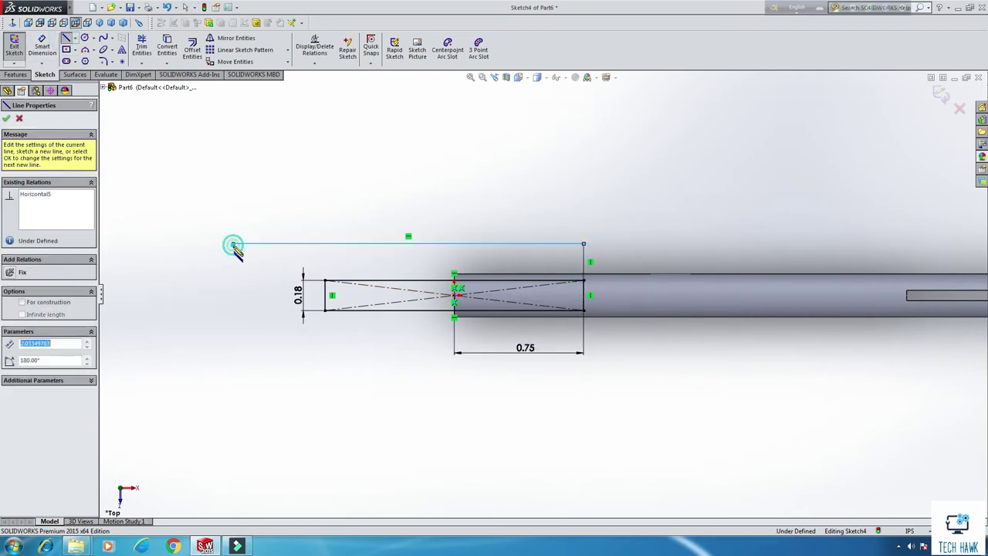
left_click(233, 385)
left_click(584, 385)
left_click(585, 311)
right_click(615, 357)
left_click(625, 361)
- Trim the shared right edge between the slot lines and exit the sketch
left_click(142, 48)
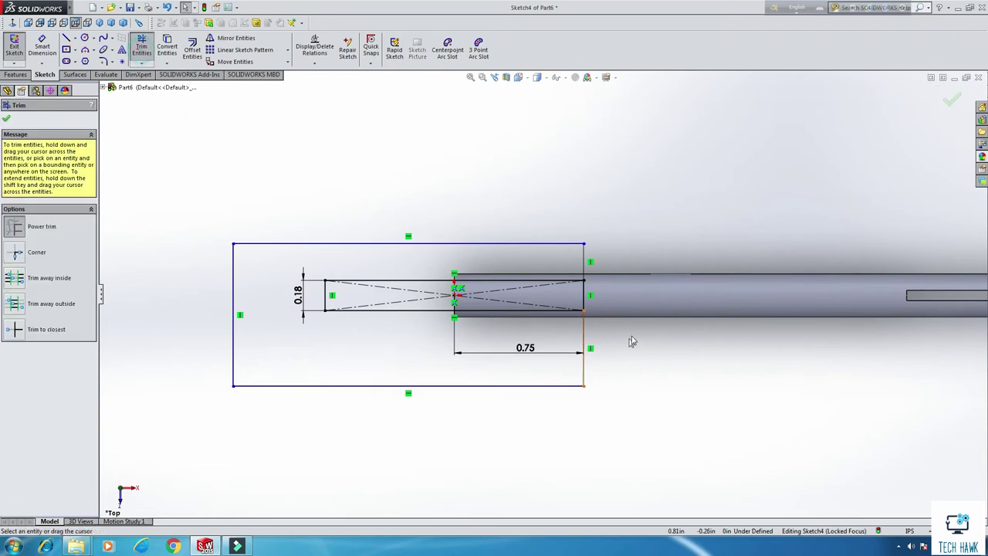
left_click_drag(591, 301, 510, 311)
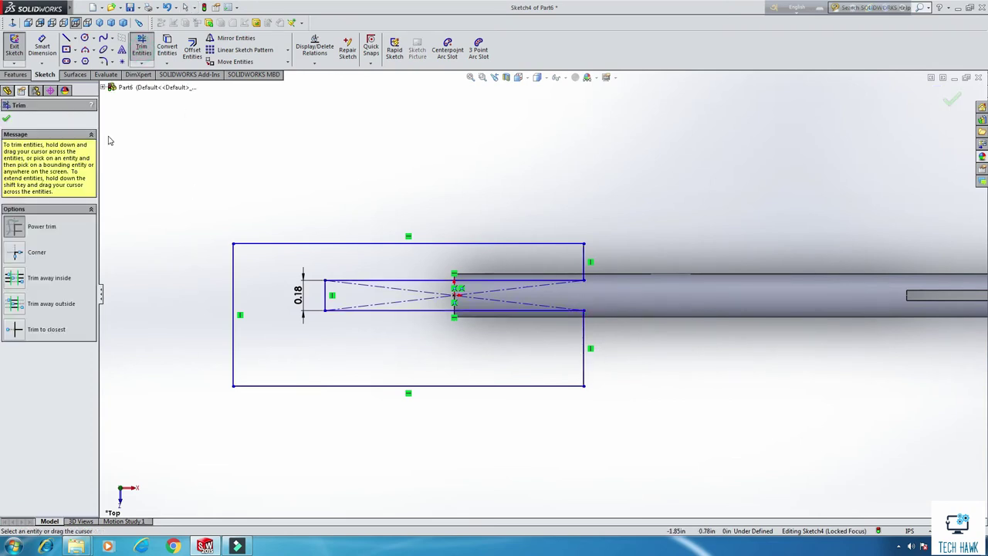
left_click(14, 46)
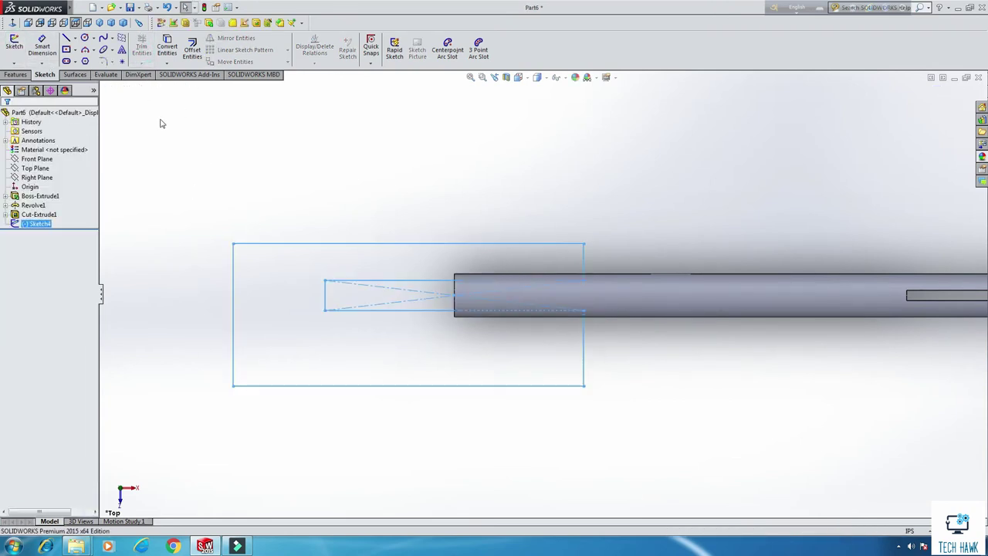
- Extrude-cut the outline Through All – Both, leaving a narrow flat tang
left_click(11, 74)
left_click(155, 48)
left_click(45, 182)
left_click(42, 196)
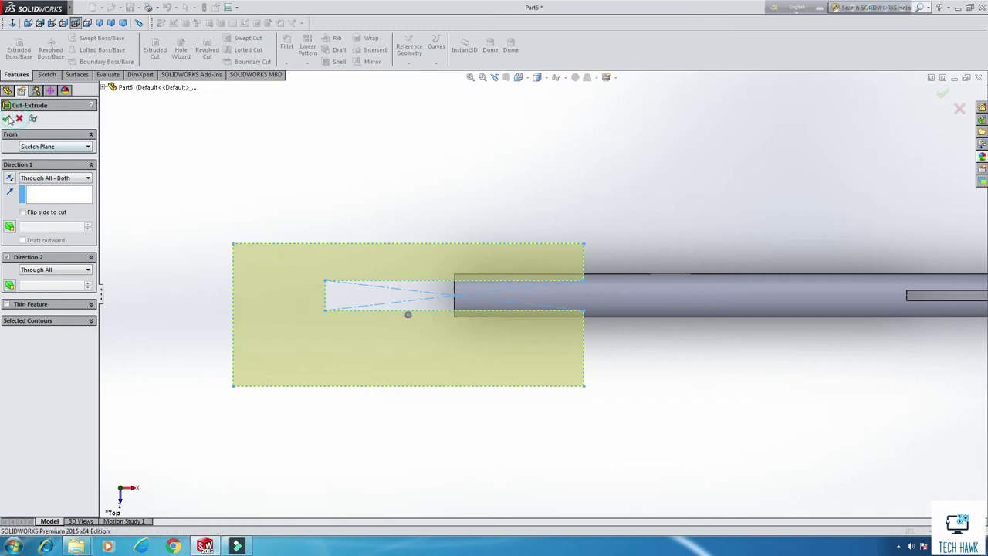
left_click(8, 119)
scroll(627, 294, "up", 5)
mouse_move(684, 172)
middle_mouse_down()
mouse_move(681, 247)
mouse_move(677, 126)
mouse_move(650, 146)
mouse_move(649, 177)
middle_mouse_up()
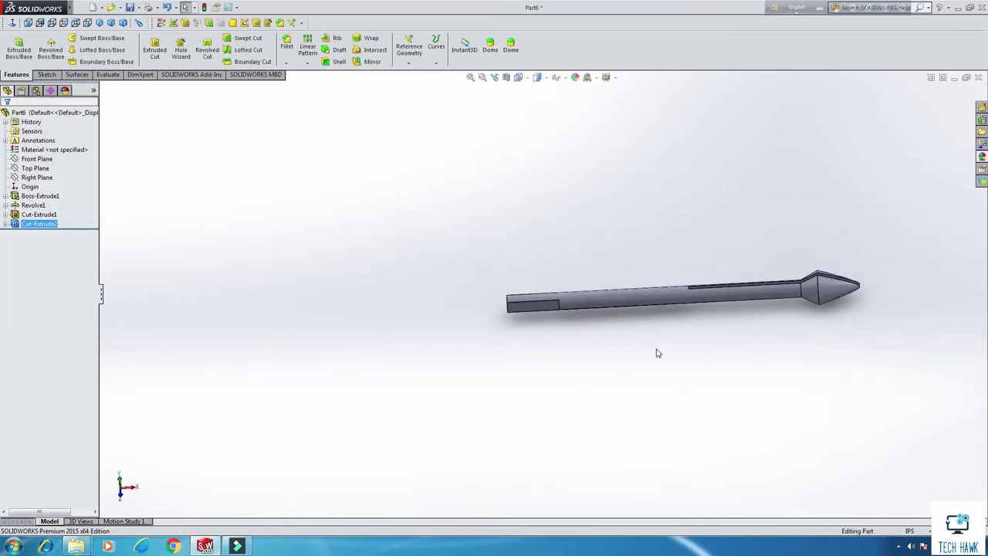
scroll(657, 353, "up", 2)
- Start a sketch on the tang's flat face, viewed normal-to
scroll(549, 305, "down", 5)
left_click(511, 283)
right_click(510, 282)
left_click(528, 267)
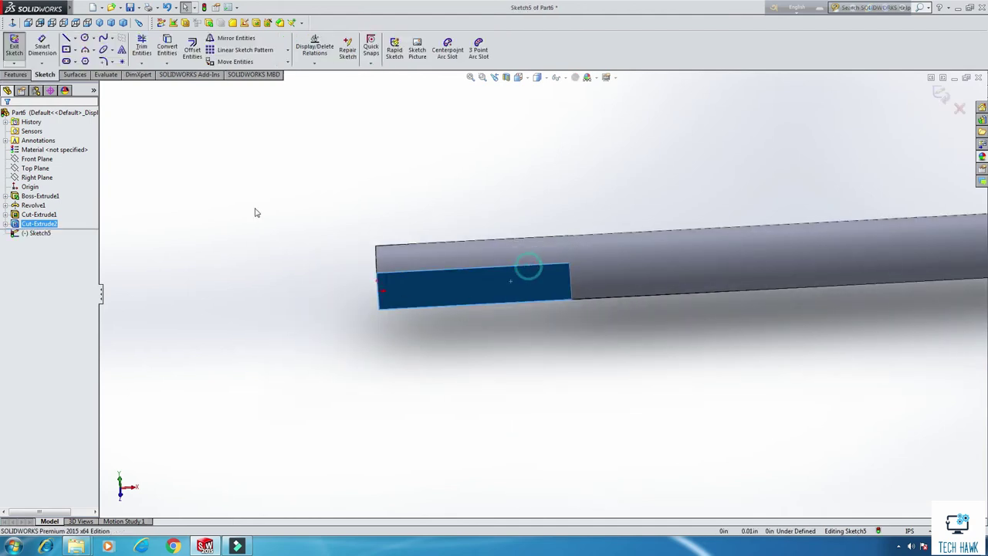
left_click(28, 21)
scroll(300, 304, "down", 5)
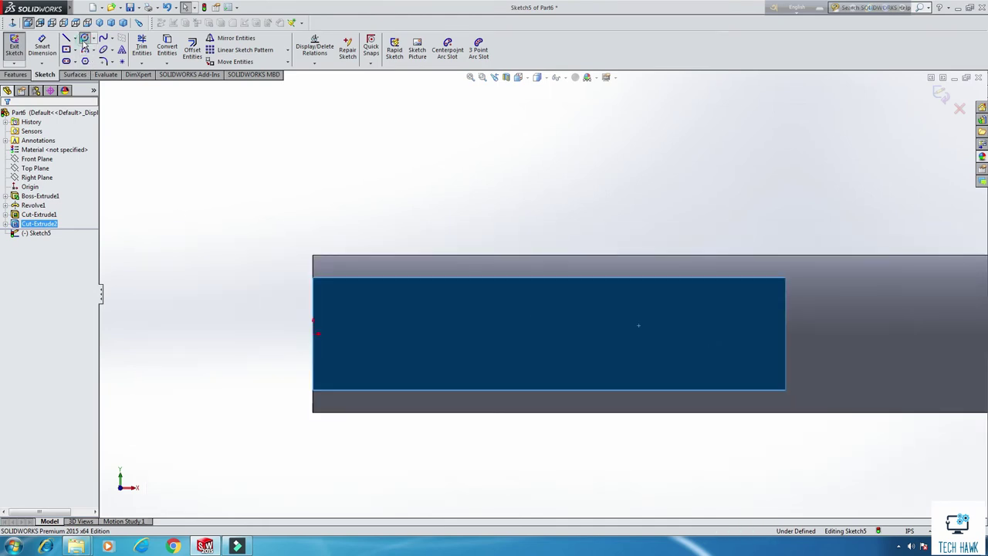
- Draw a circle and make its centre horizontal with the origin
left_click(85, 37)
left_click(438, 338)
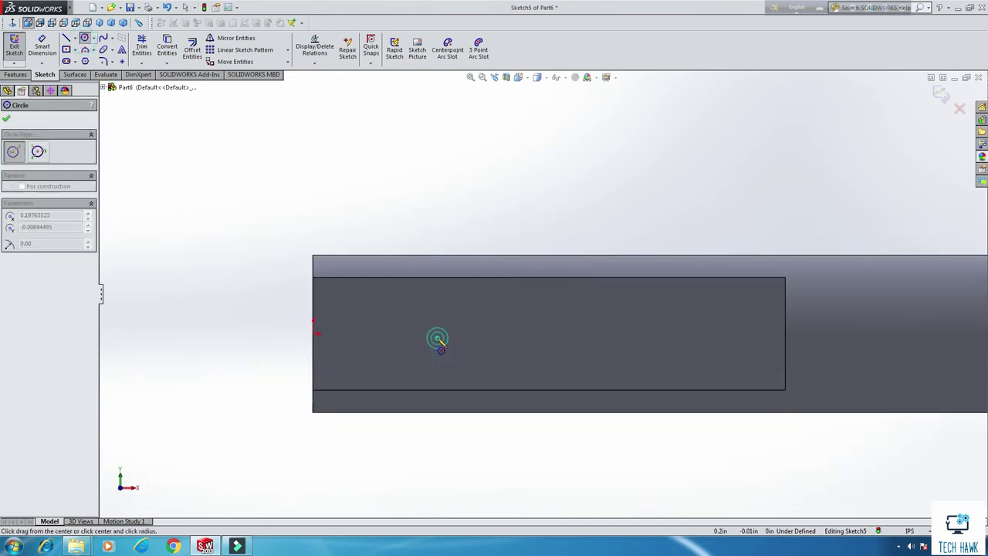
left_click(481, 342)
right_click(523, 235)
left_click(545, 243)
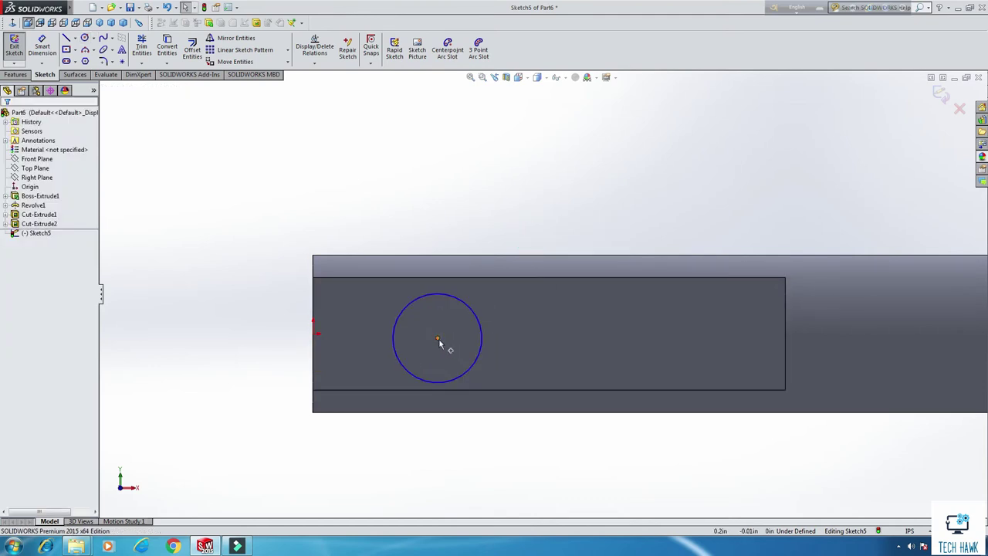
left_click(438, 338)
left_click(313, 334, "ctrl")
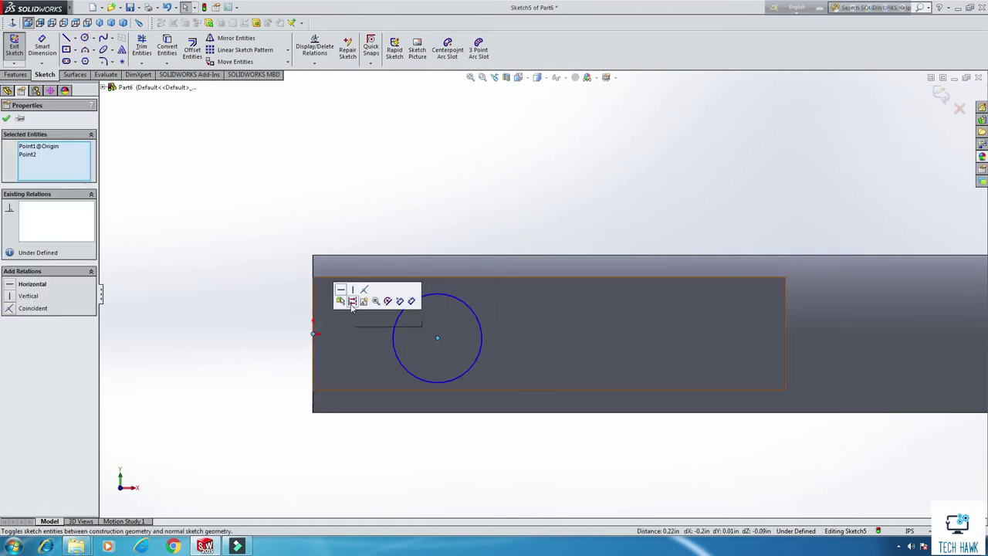
left_click(345, 294)
- Dimension the circle 0.125 in diameter, 0.188 in from the left end, and exit the sketch
key("d")
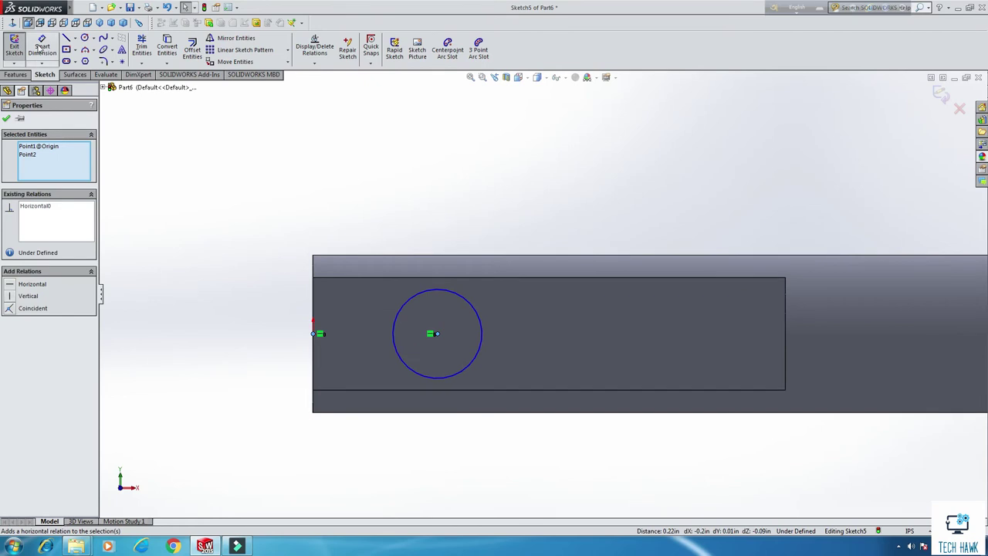
left_click(392, 334)
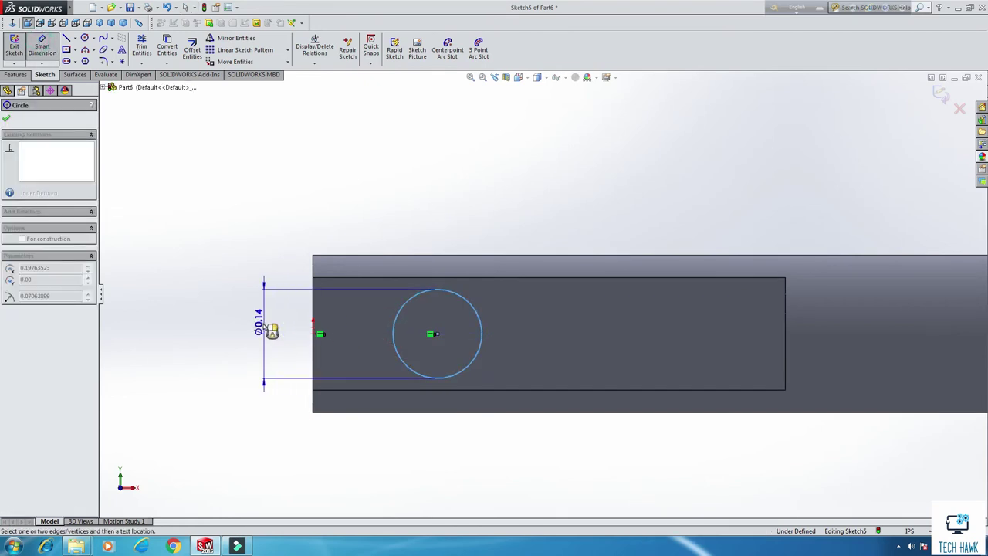
left_click(265, 327)
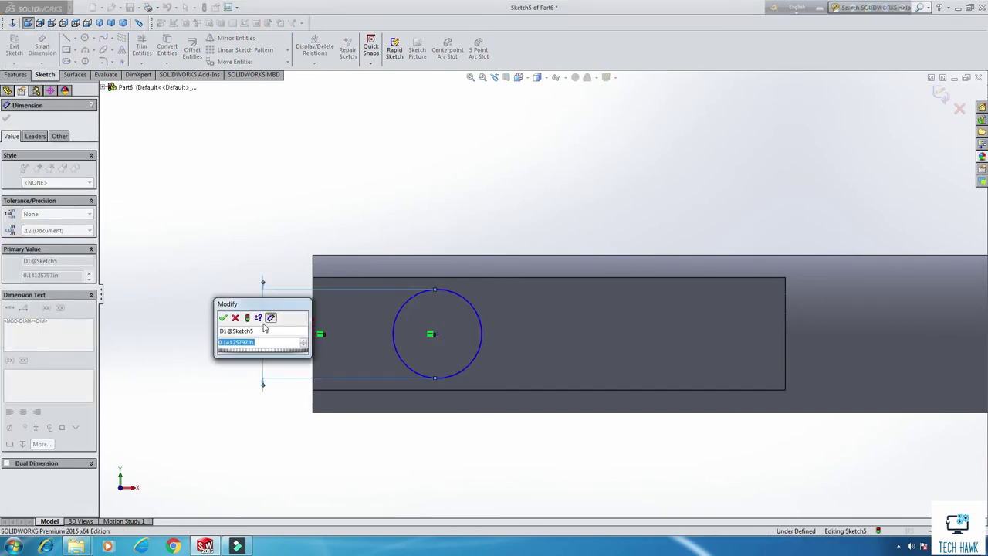
type(".125")
key("Return")
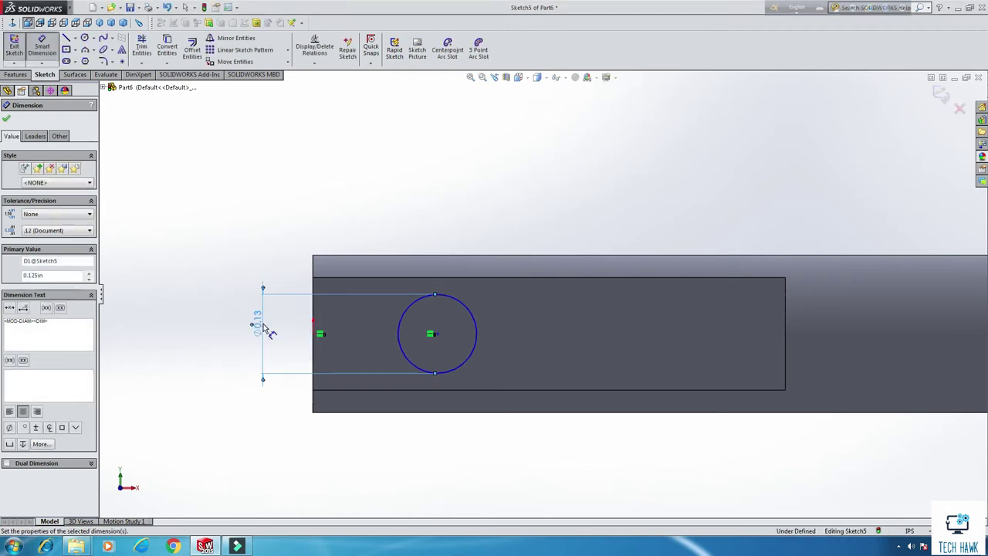
left_click(433, 334)
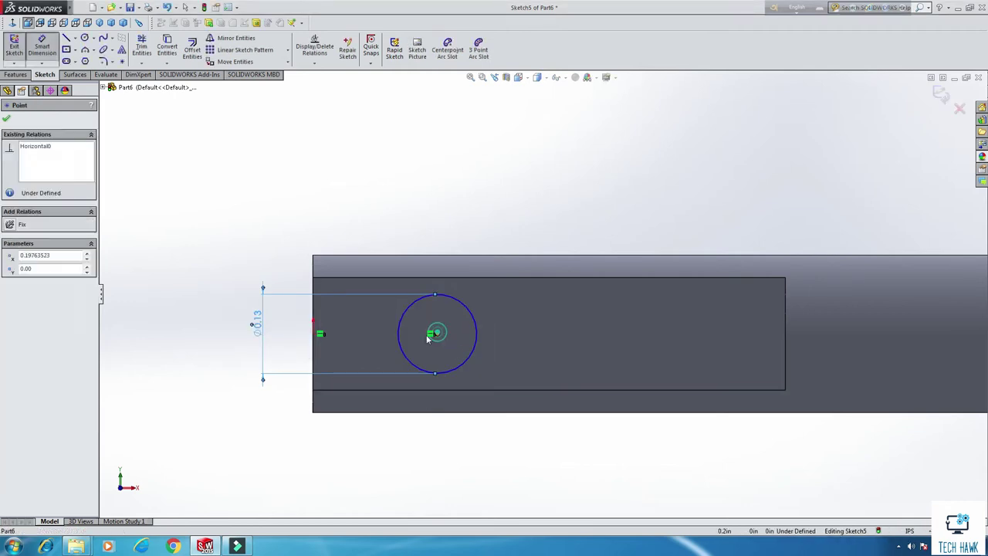
left_click(312, 336)
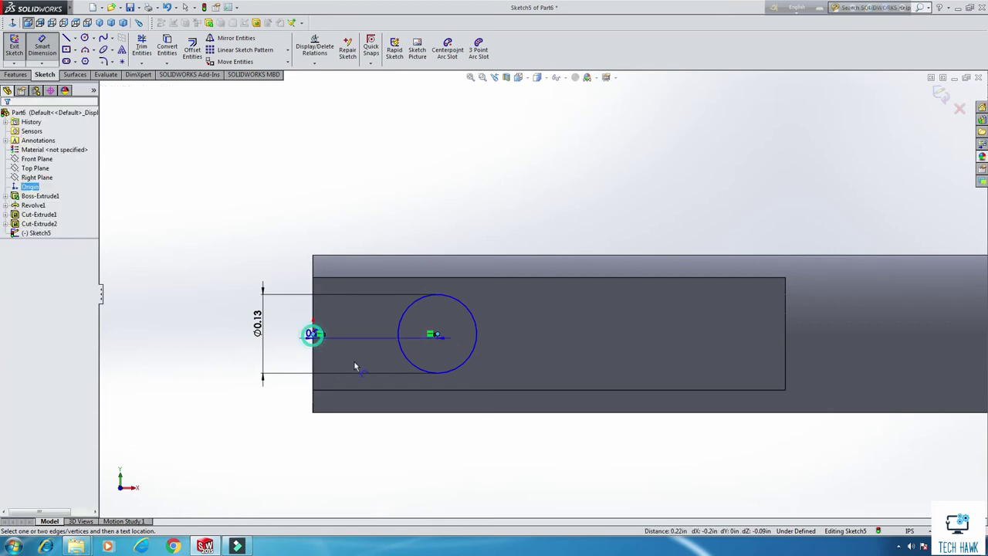
left_click(387, 434)
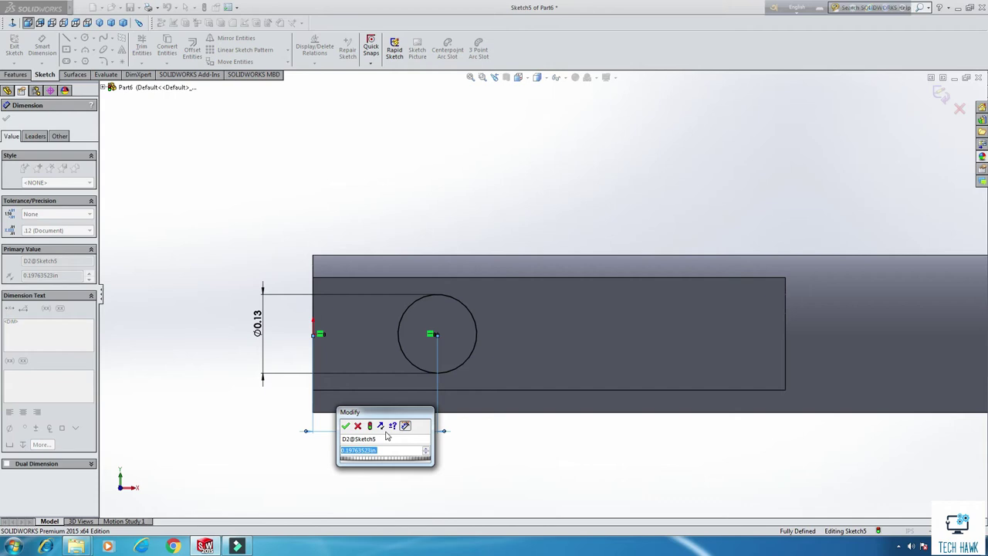
type(".188")
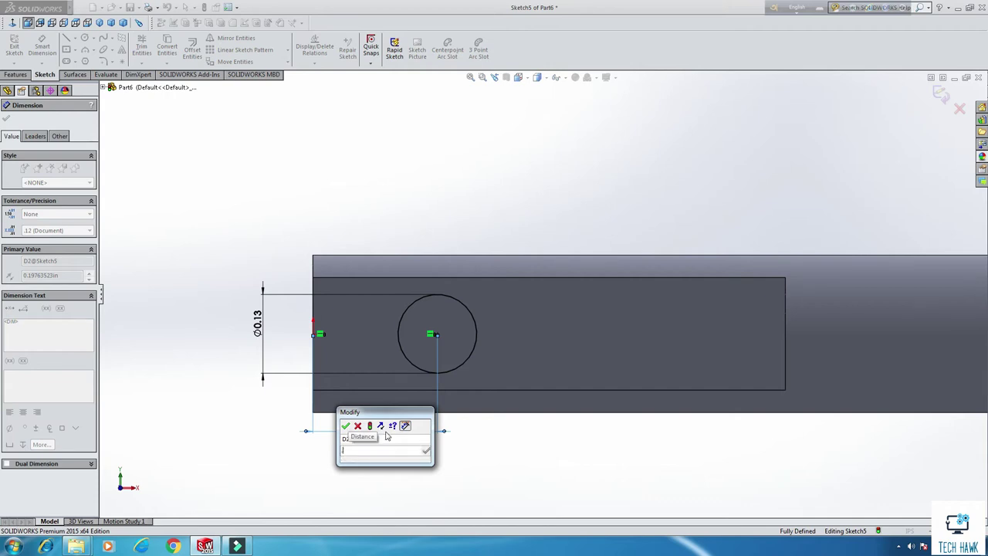
key("Return")
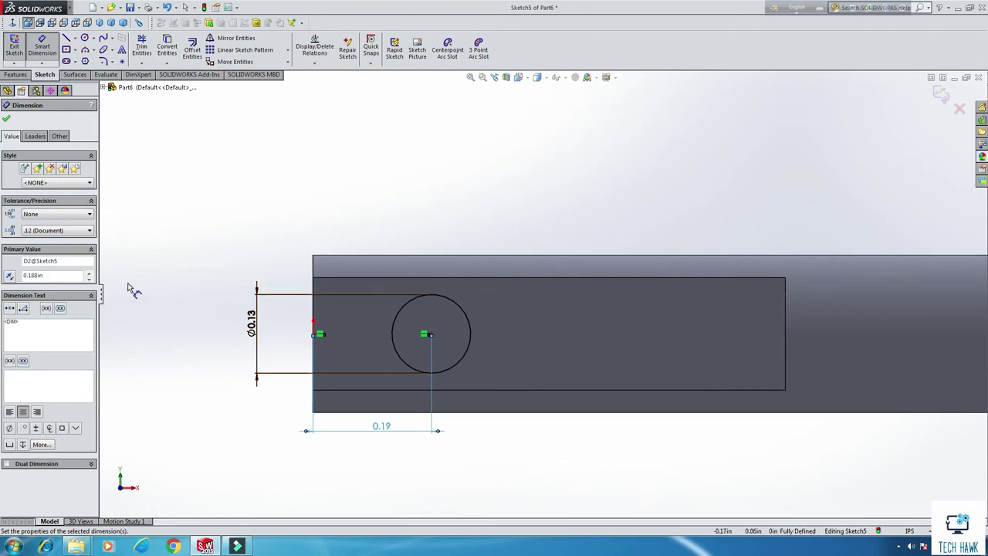
left_click(14, 47)
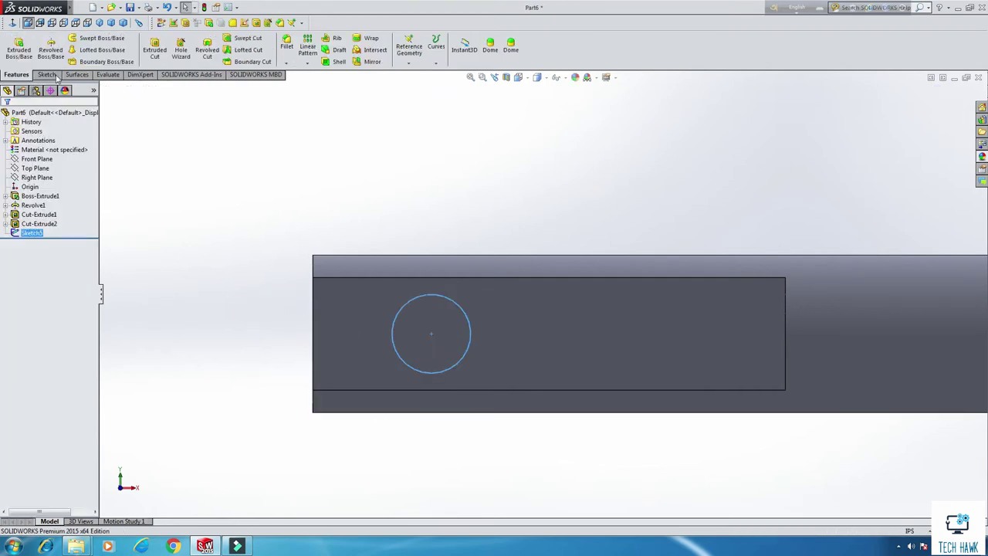
- Extrude-cut the circle Up To Next to form the cross-hole
left_click(154, 48)
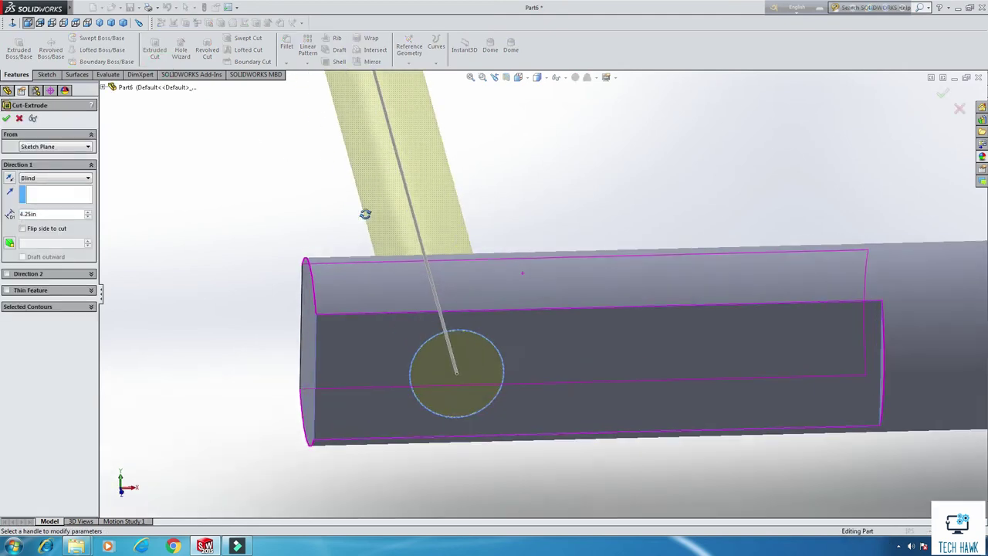
left_click(51, 178)
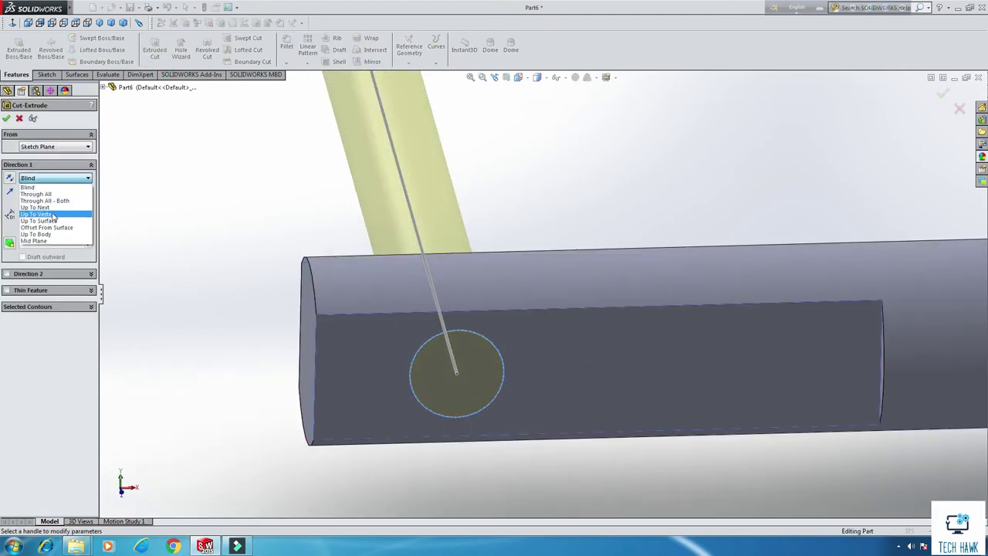
left_click(34, 207)
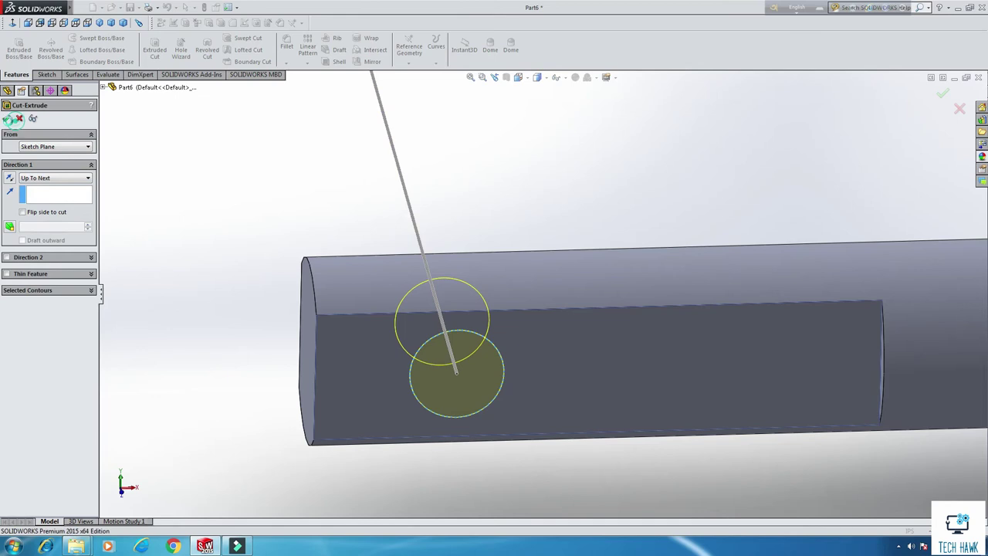
key("Return")
scroll(473, 154, "up", 5)
middle_click_drag(474, 154, 562, 280)
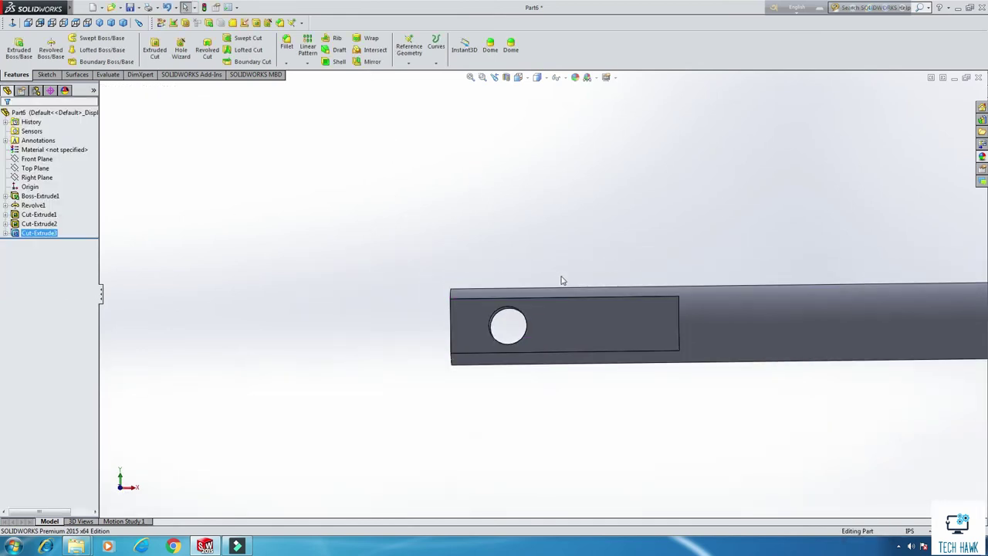
scroll(848, 293, "up", 3)
middle_click_drag(848, 293, 794, 250)
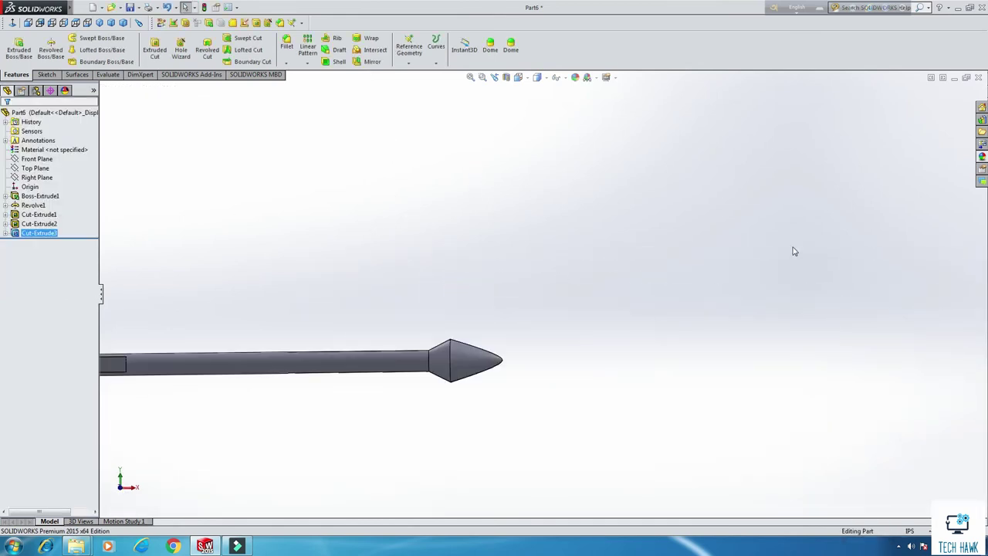
- Switch to Dimetric view, save the part as '6 Jaw Shaft' and close it
left_click(122, 24)
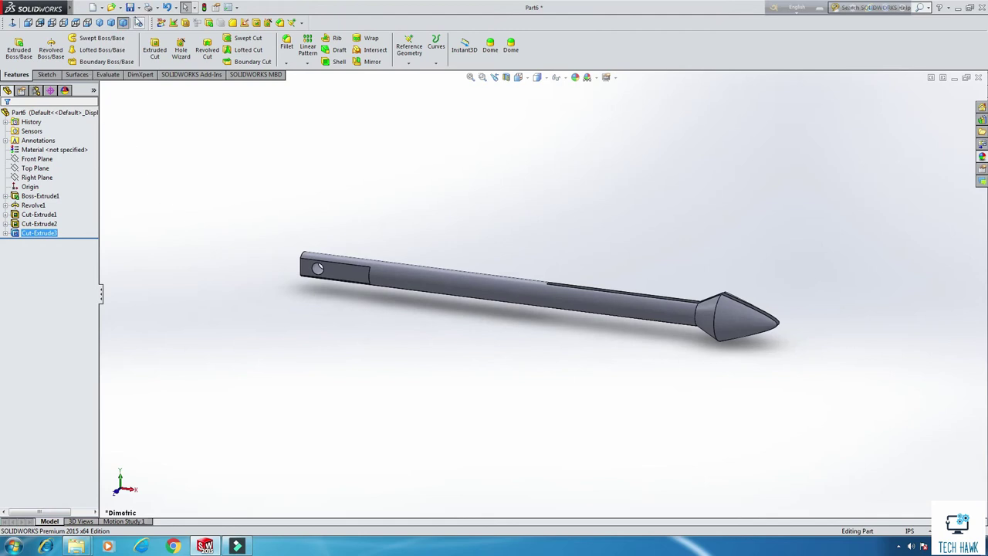
left_click(131, 9)
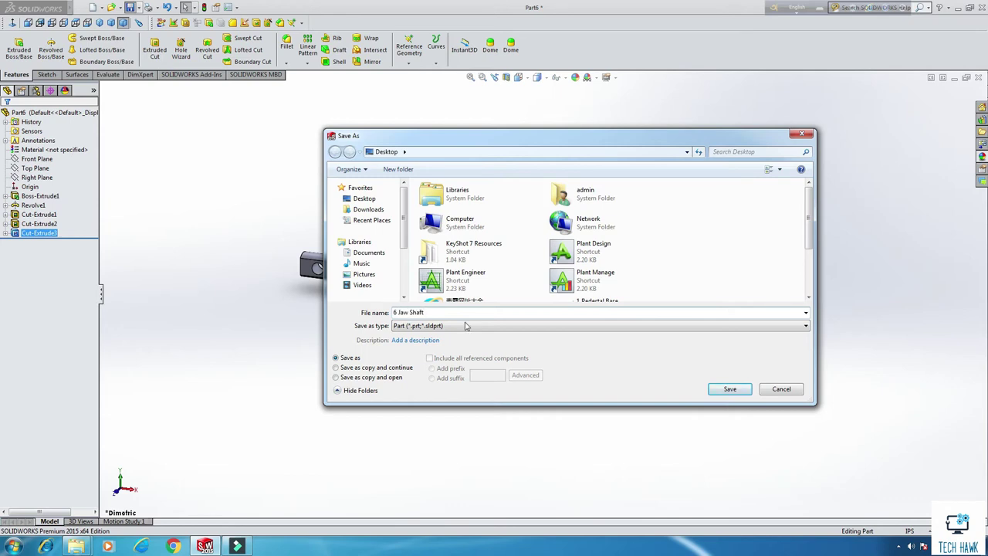
left_click(729, 389)
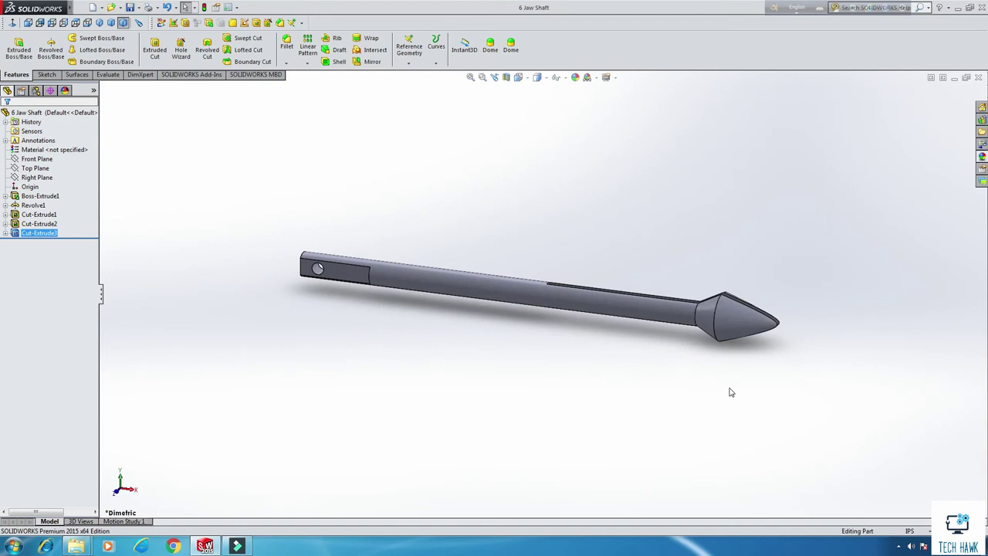
left_click(978, 77)
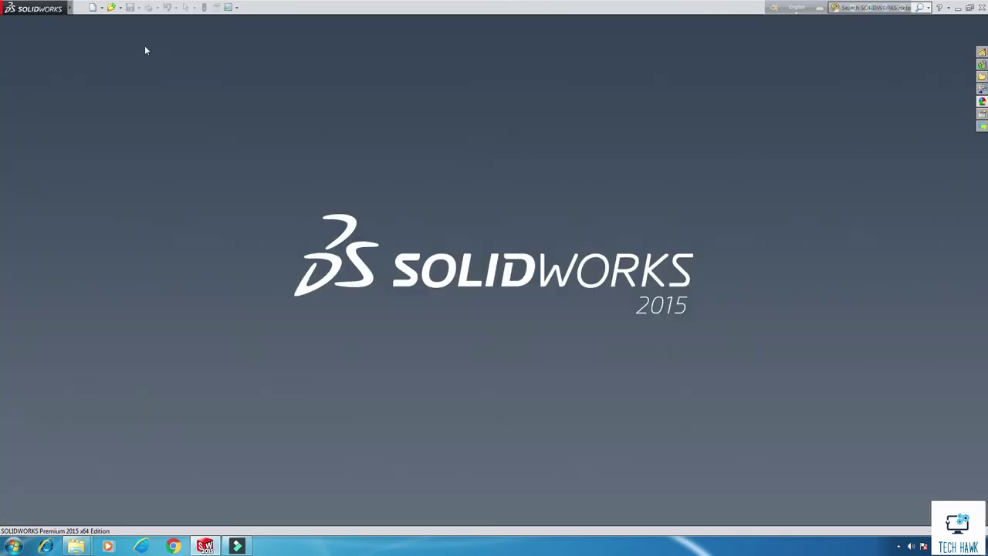
- Create a new part and draw a circle at the origin on the Right Plane
left_click(93, 8)
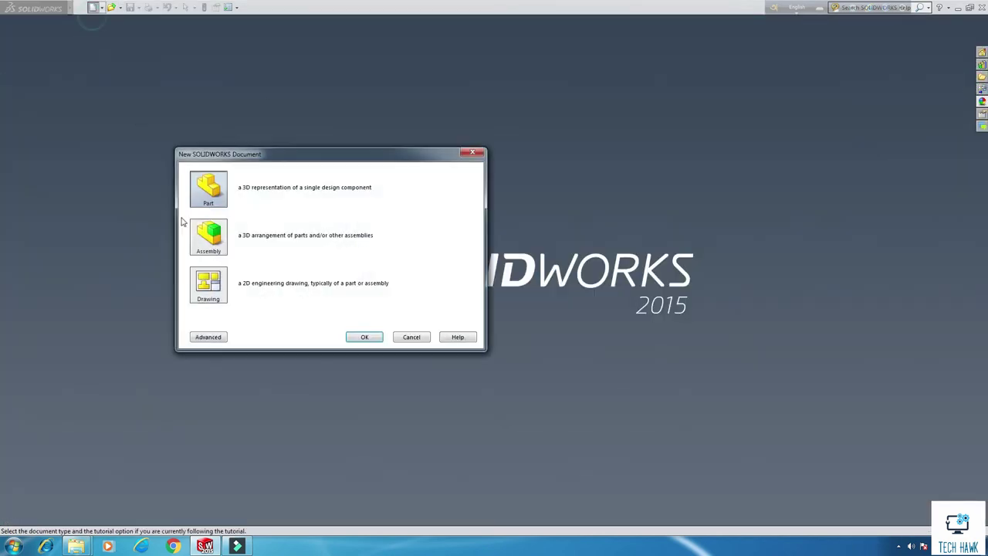
double_click(209, 188)
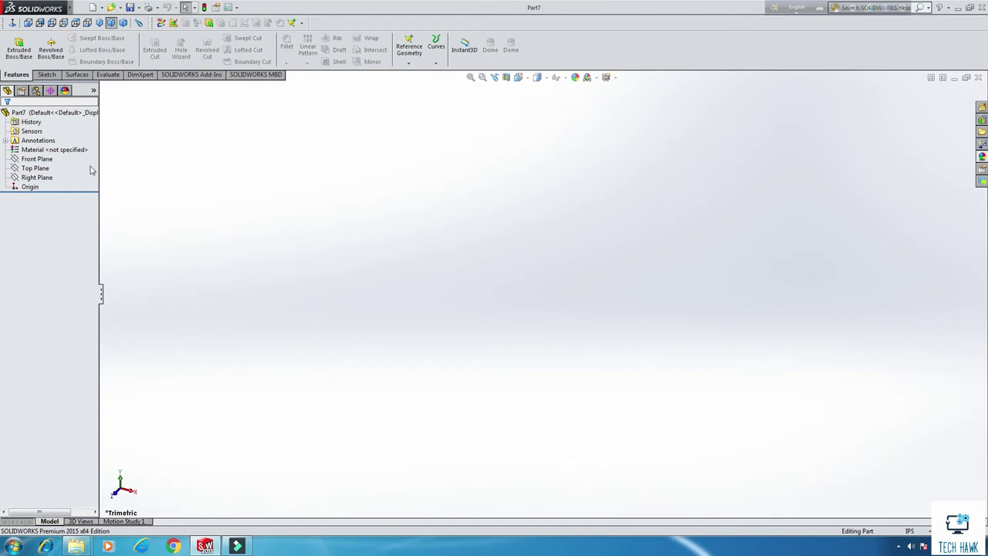
right_click(34, 159)
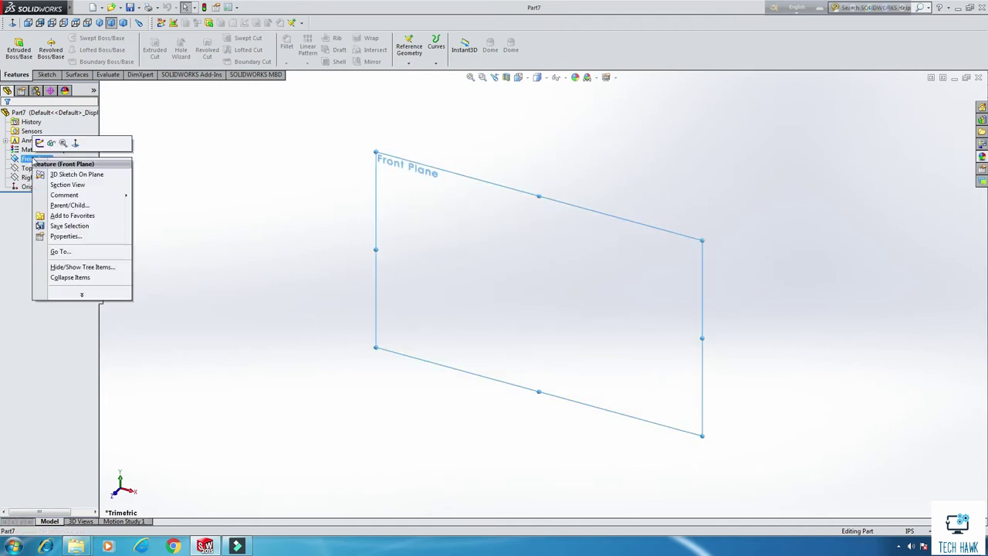
right_click(30, 177)
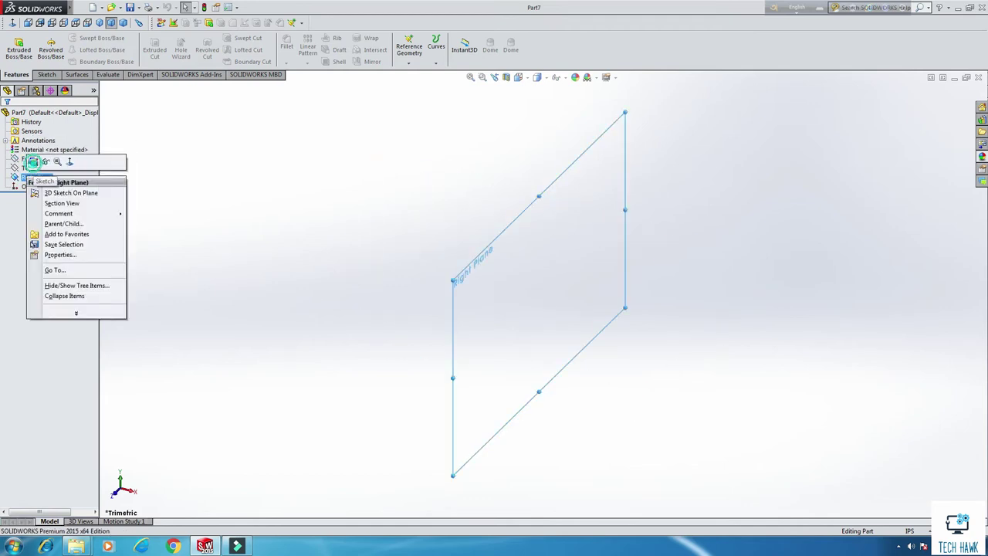
left_click(41, 161)
left_click(85, 37)
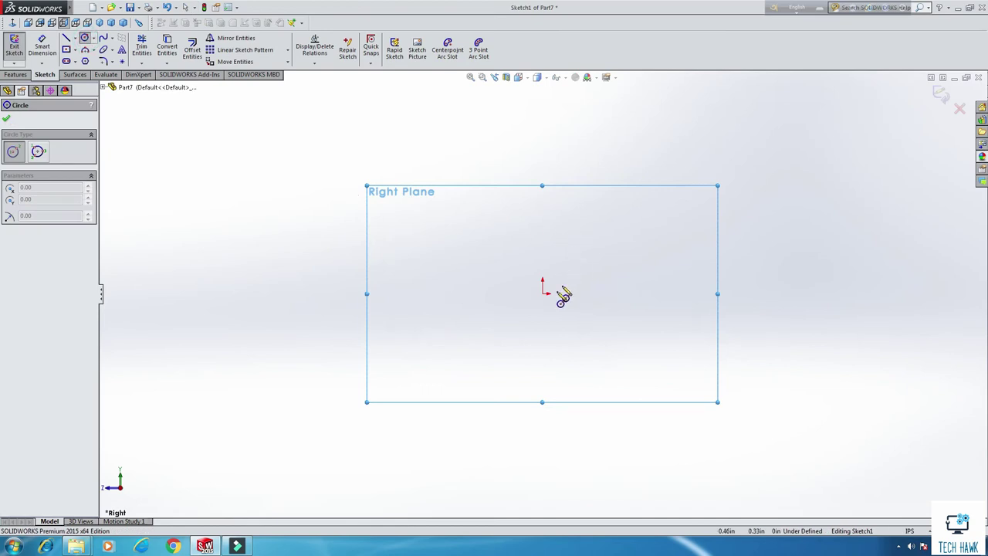
left_click(543, 294)
left_click(603, 294)
right_click(623, 190)
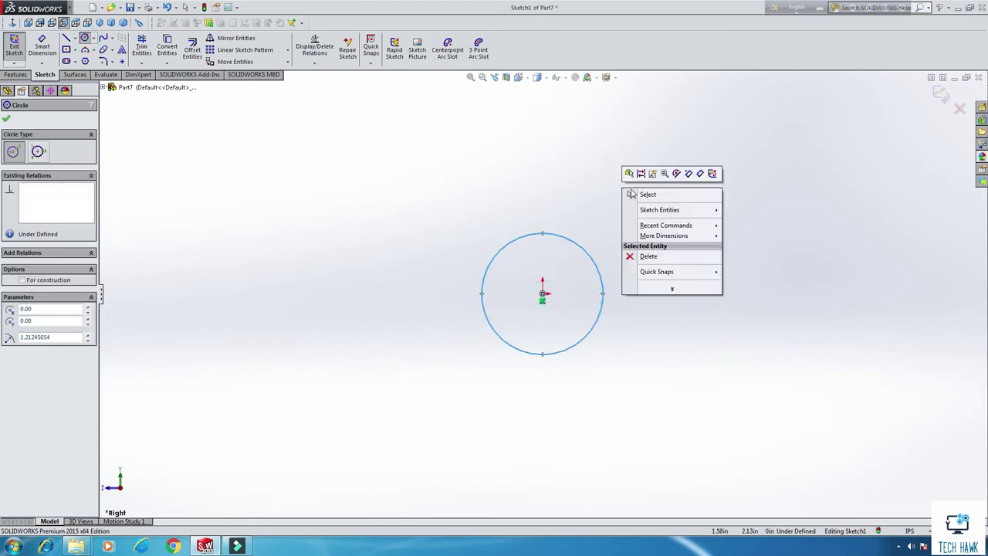
left_click(634, 192)
- Dimension the circle to 0.285 in diameter, exit the sketch and start a Boss-Extrude
left_click(42, 46)
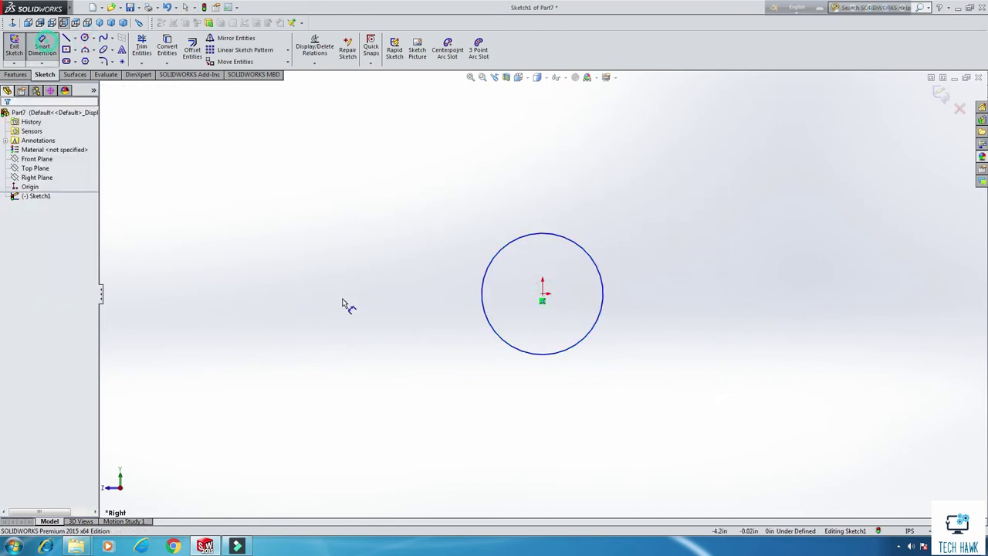
left_click(484, 299)
left_click(397, 296)
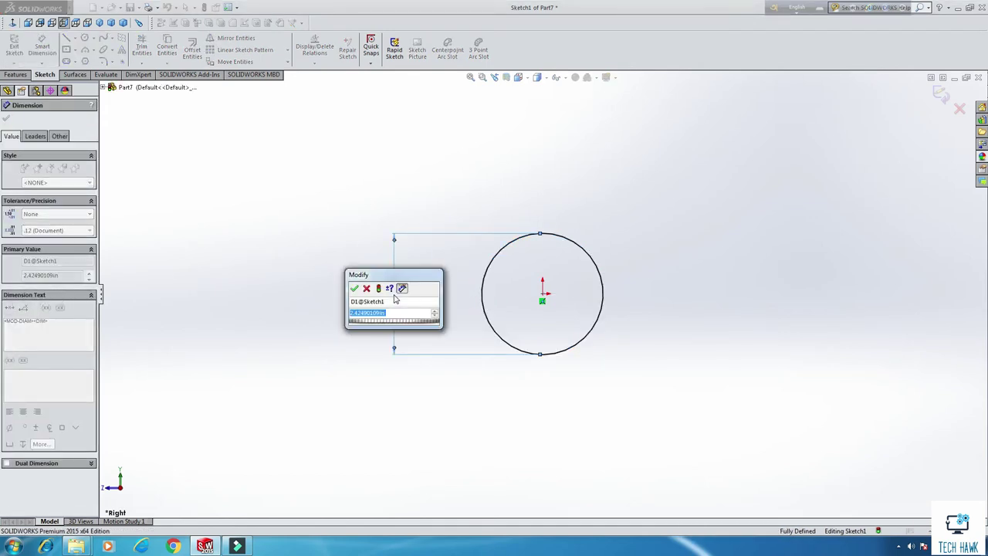
type("2")
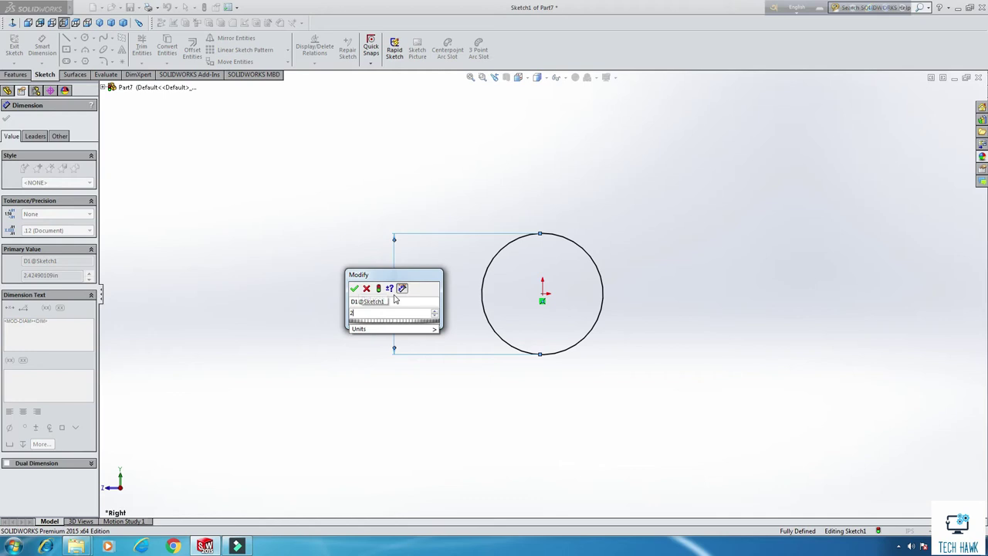
key("BackSpace")
type(".285")
key("Return")
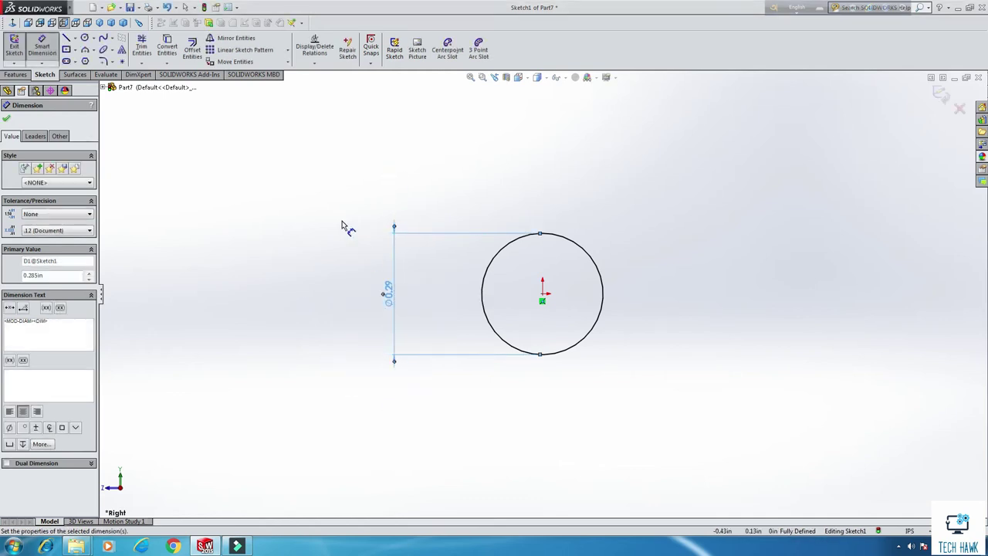
left_click(39, 49)
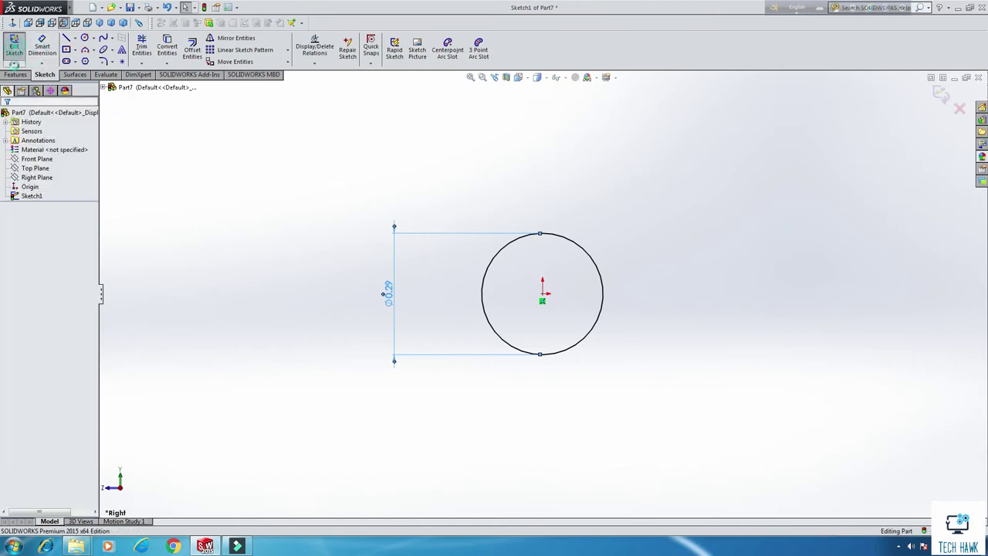
left_click(15, 46)
left_click(18, 50)
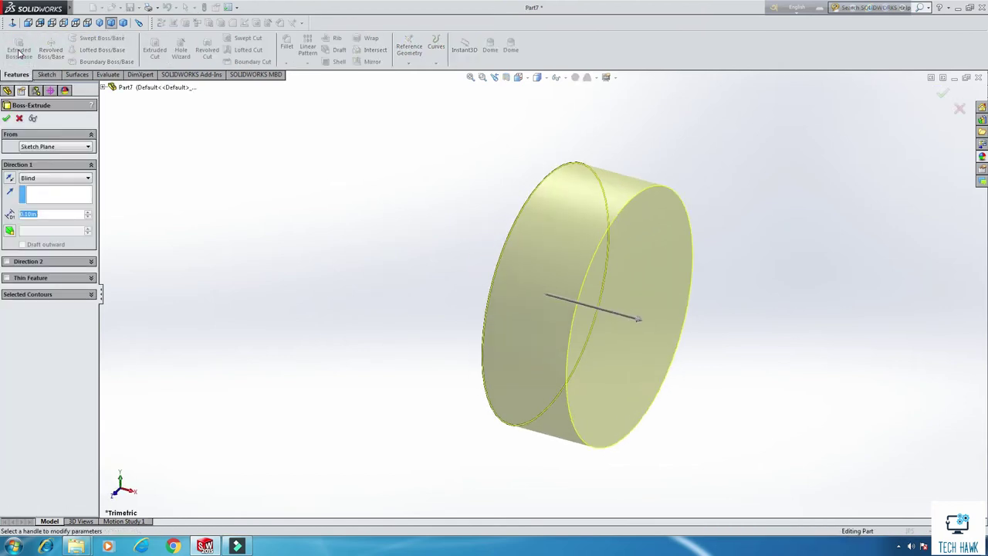
- Extrude the 0.285 in circle 0.737 in deep into a solid rod
type("=")
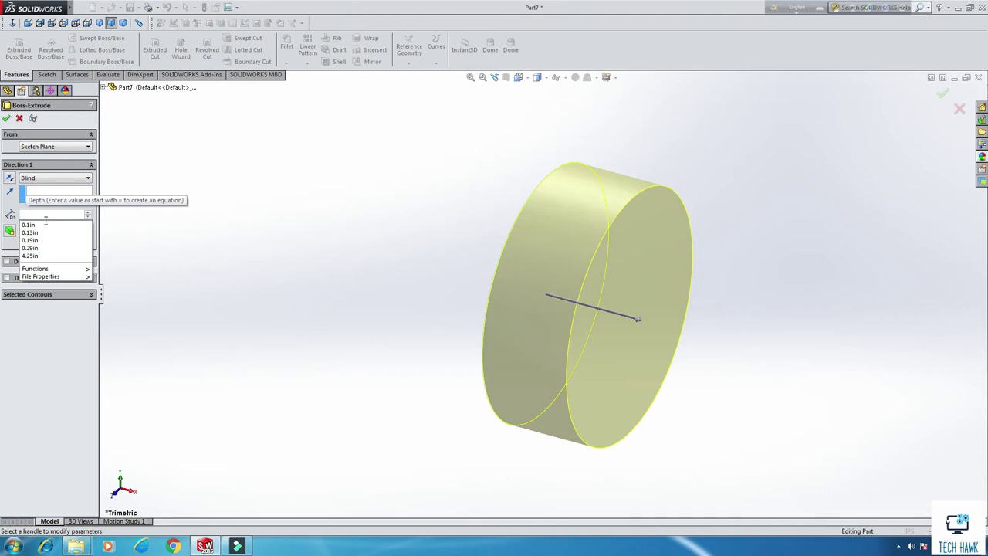
type("737")
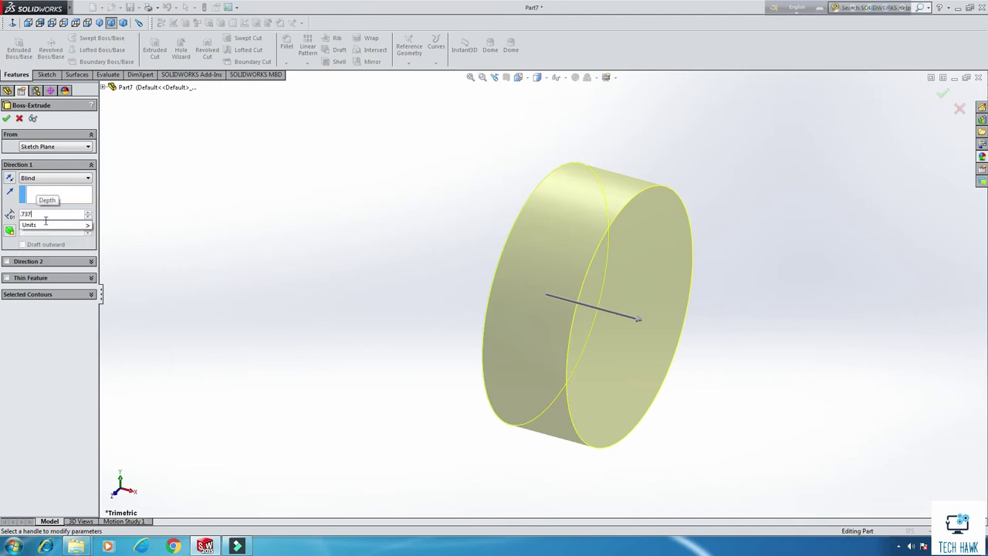
key("Return")
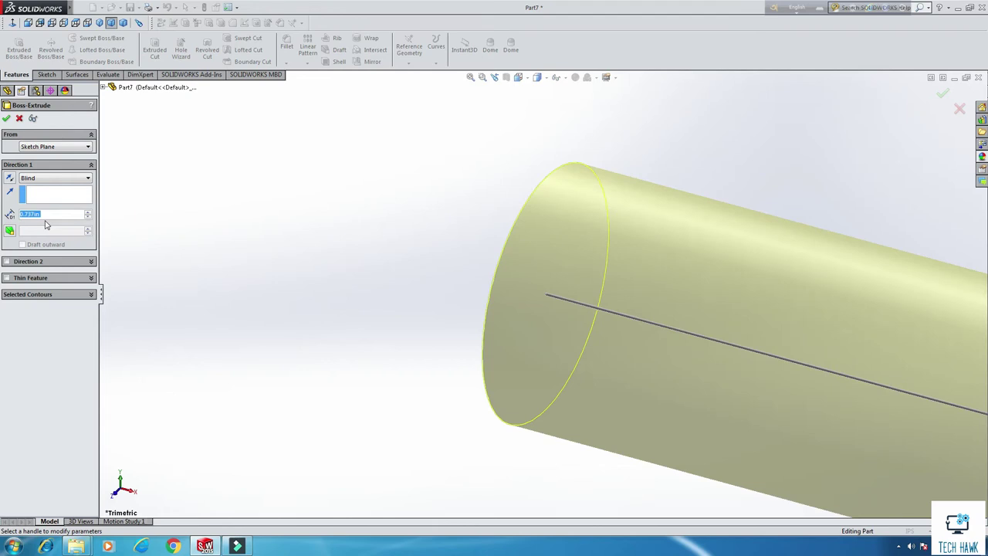
left_click(7, 118)
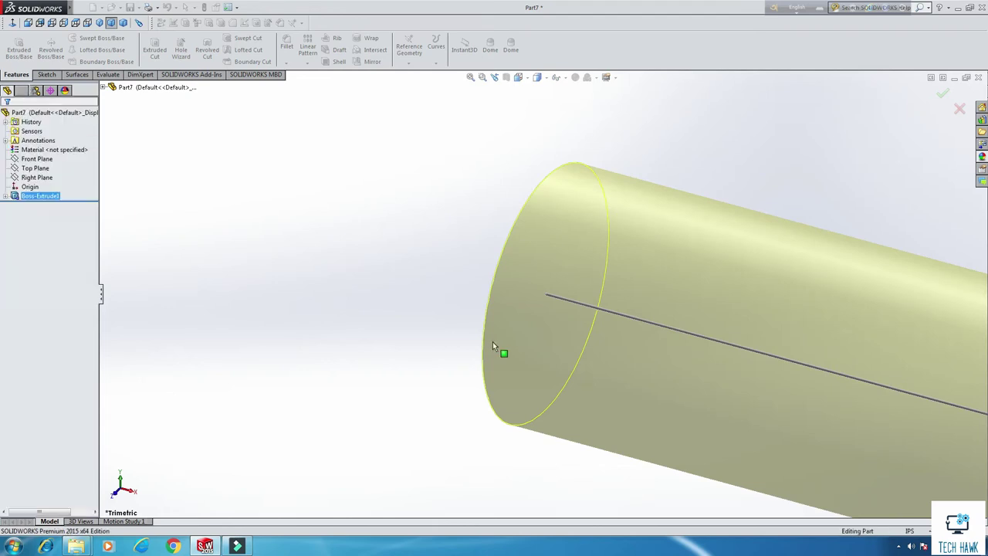
scroll(492, 341, "up", 5)
scroll(696, 339, "down", 3)
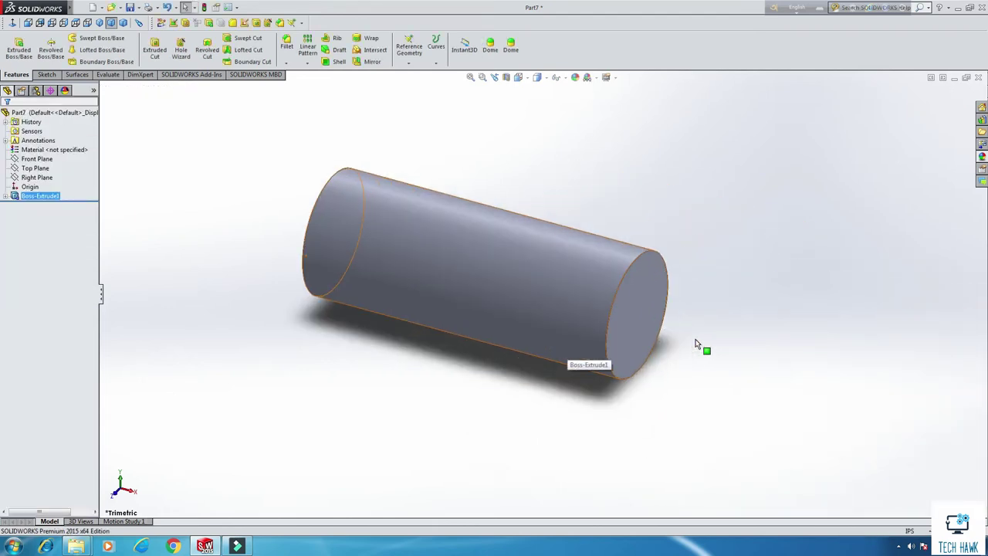
- Open a normal-to Top Plane sketch and anchor a centre rectangle at the origin
left_click(24, 169)
left_click(32, 159)
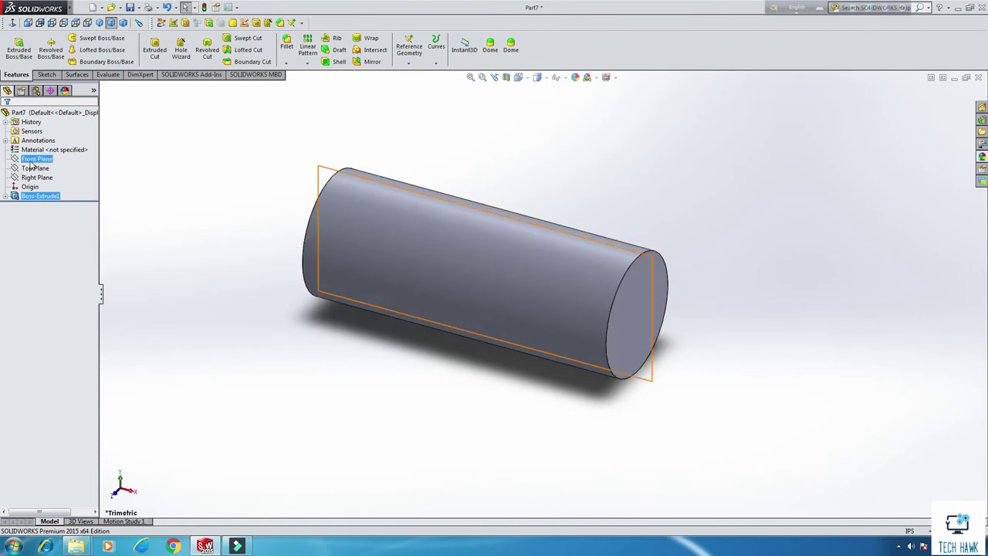
right_click(33, 159)
left_click(23, 168)
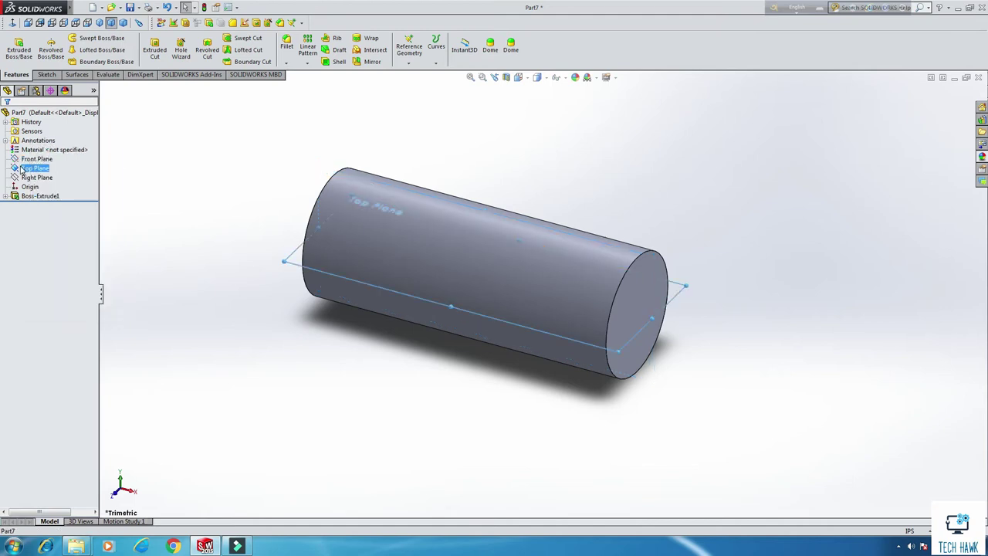
right_click(23, 169)
left_click(28, 152)
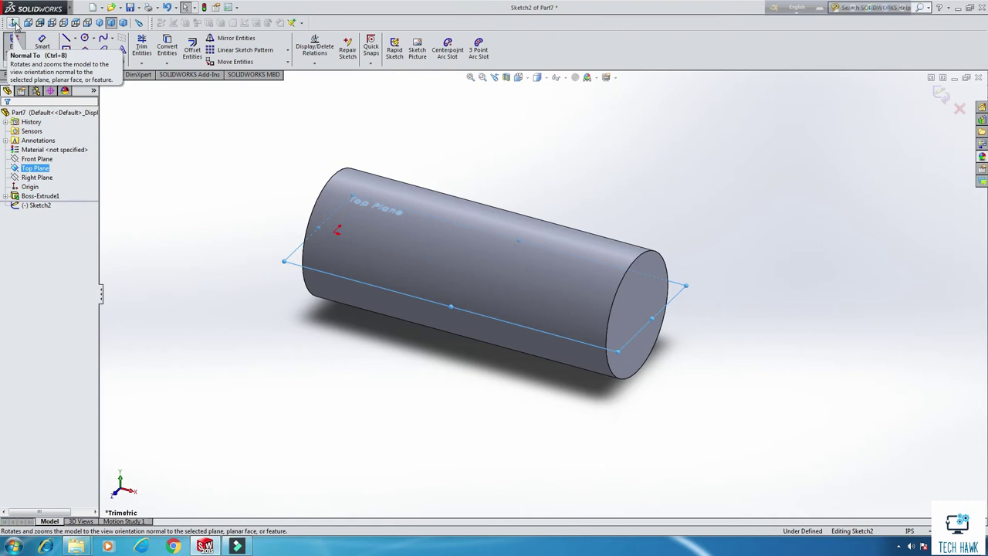
left_click(14, 24)
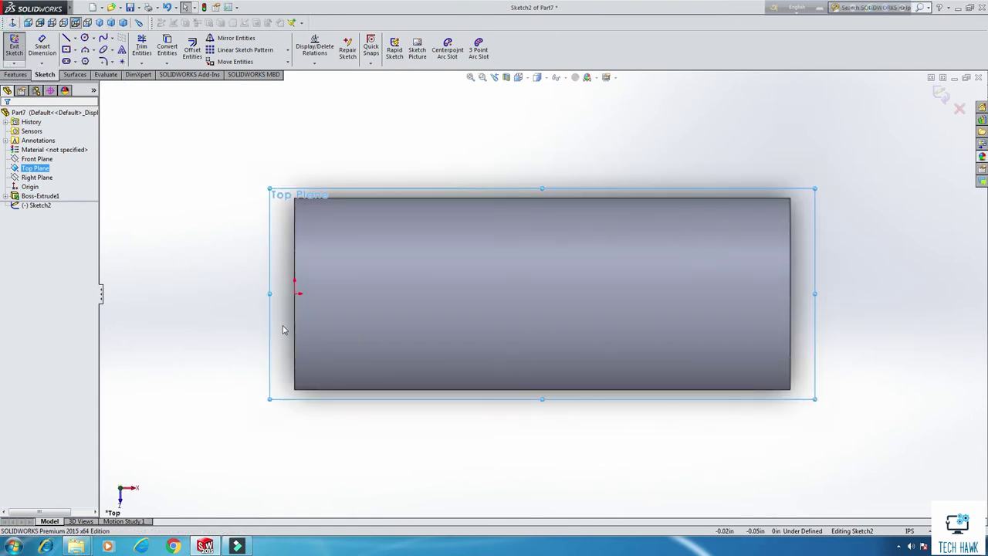
key("r")
left_click(294, 293)
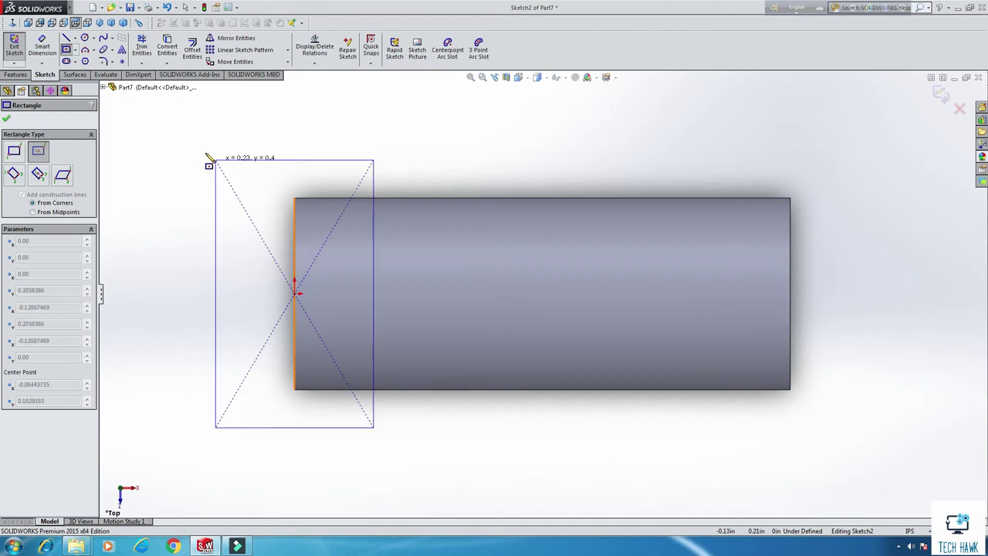
- Finish the rectangle, draw a vertical midline through it, and trim away its right half
left_click(130, 131)
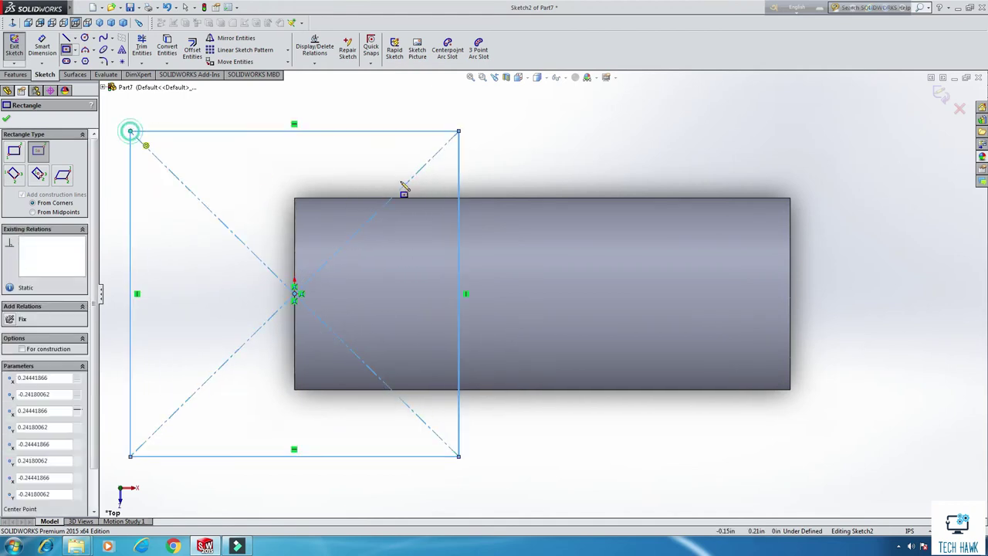
key("Escape")
left_click(67, 37)
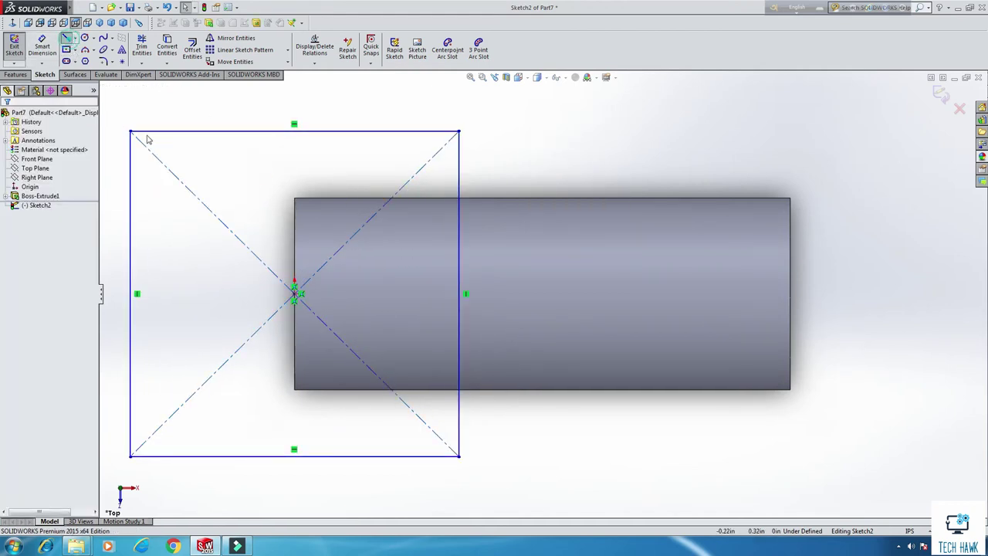
left_click(294, 455)
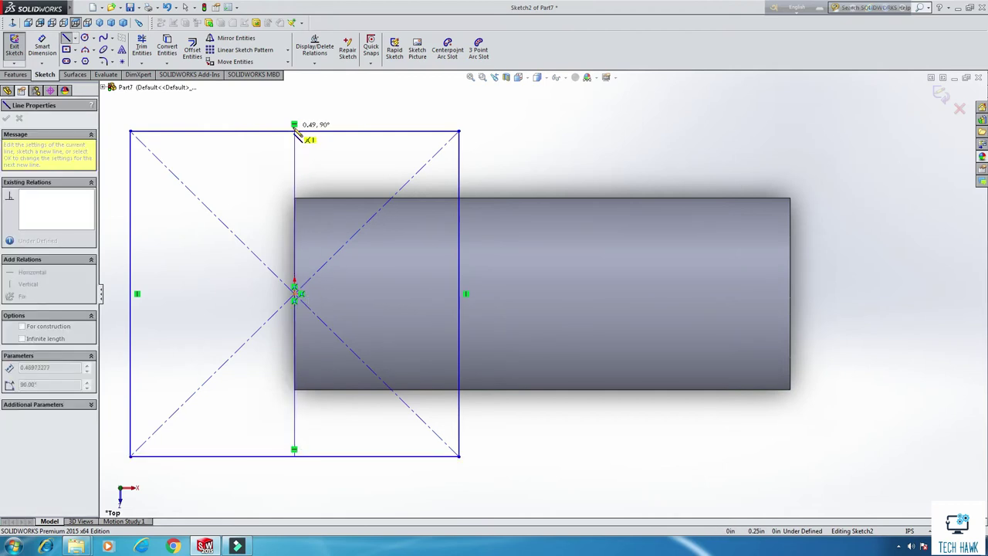
left_click(294, 131)
right_click(507, 126)
left_click(519, 128)
left_click(141, 48)
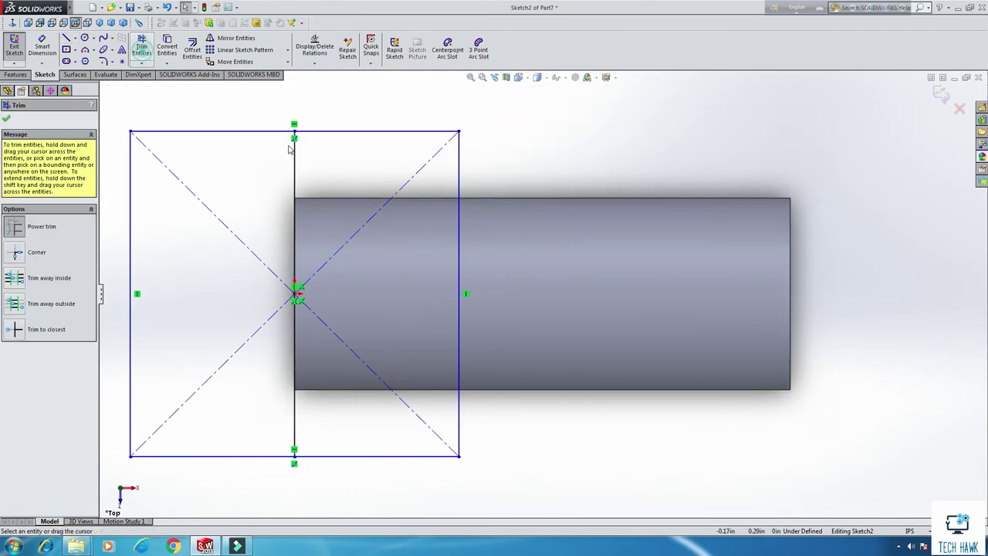
left_click_drag(364, 115, 393, 463)
left_click_drag(401, 421, 558, 353)
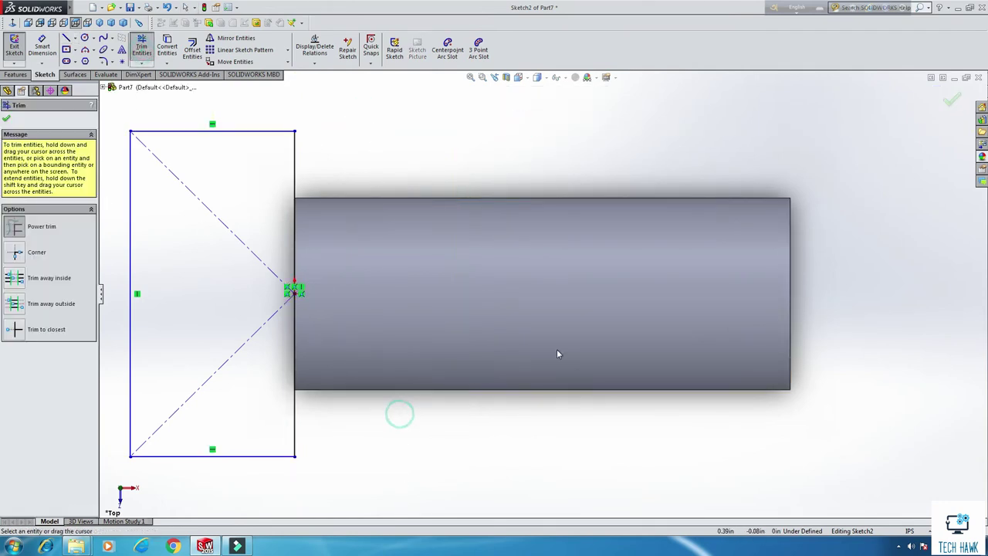
right_click(485, 150)
left_click(509, 176)
- Dimension the rectangle's left edge to a height of 0.625 in
key("z")
key("z")
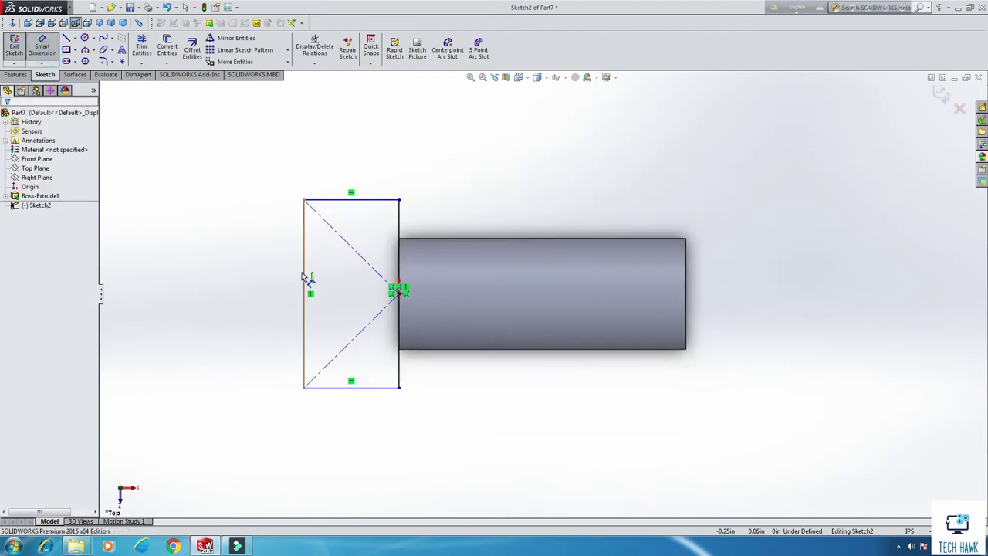
left_click(302, 277)
left_click(247, 273)
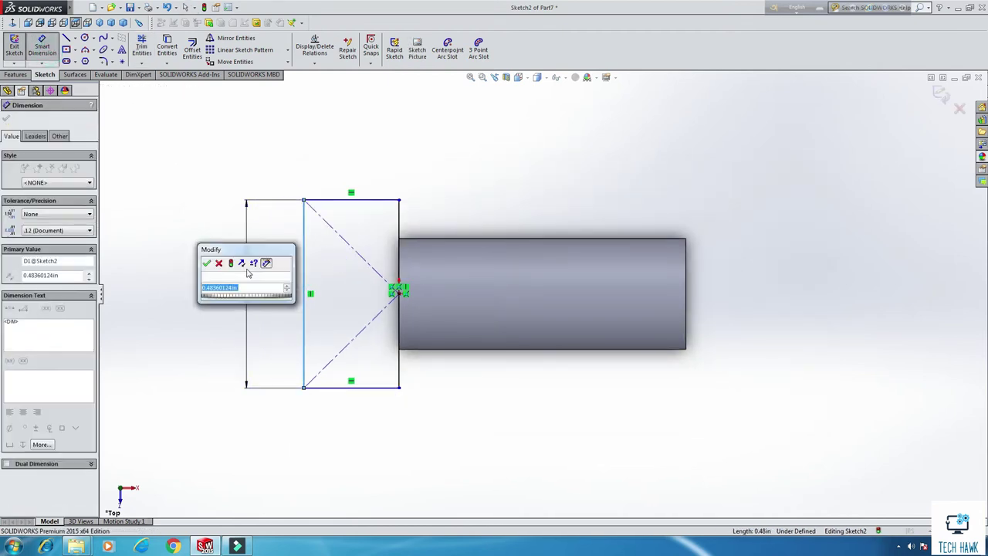
type(".6")
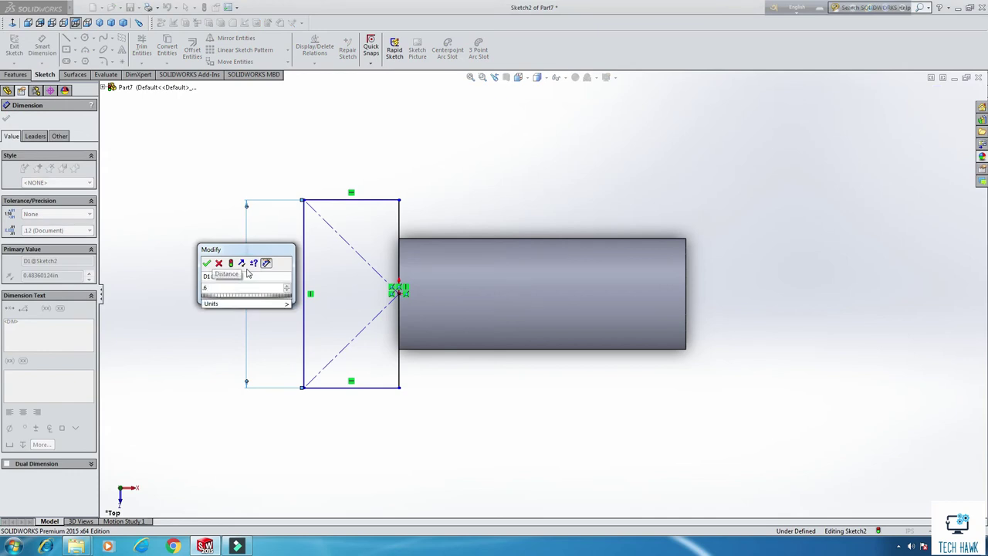
type("25")
key("Return")
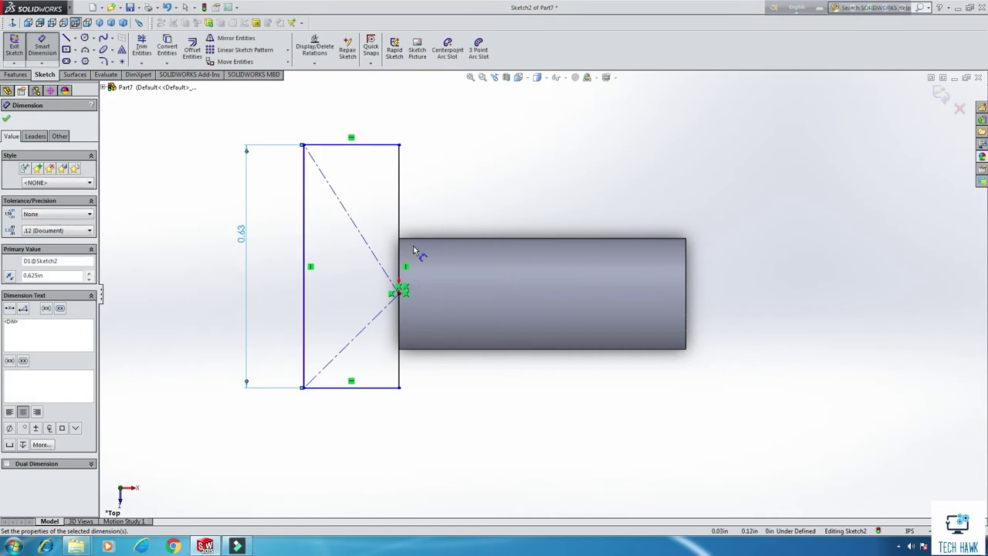
- Centre the rectangle's right edge on the cylinder end point with a Midpoint relation
right_click(448, 189)
left_click(473, 215)
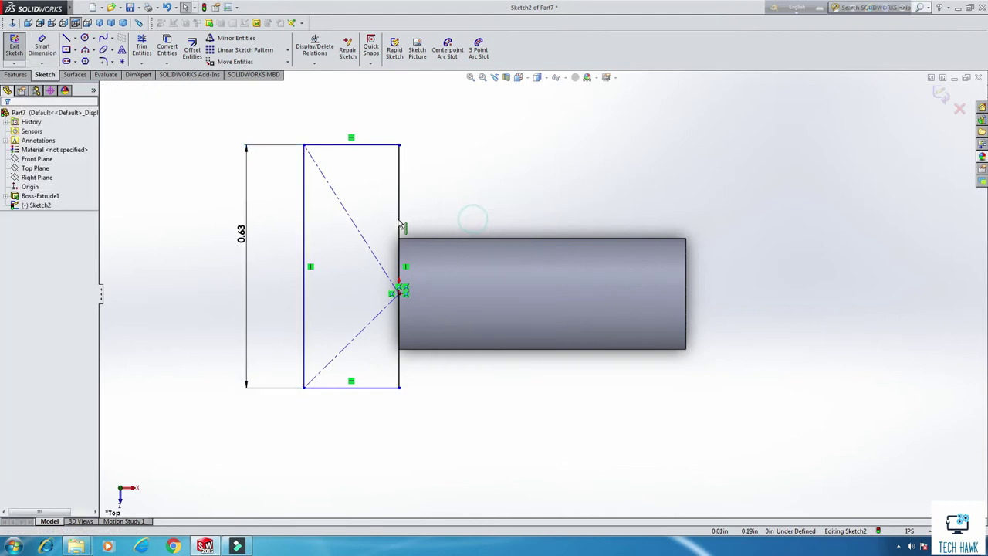
left_click(399, 224)
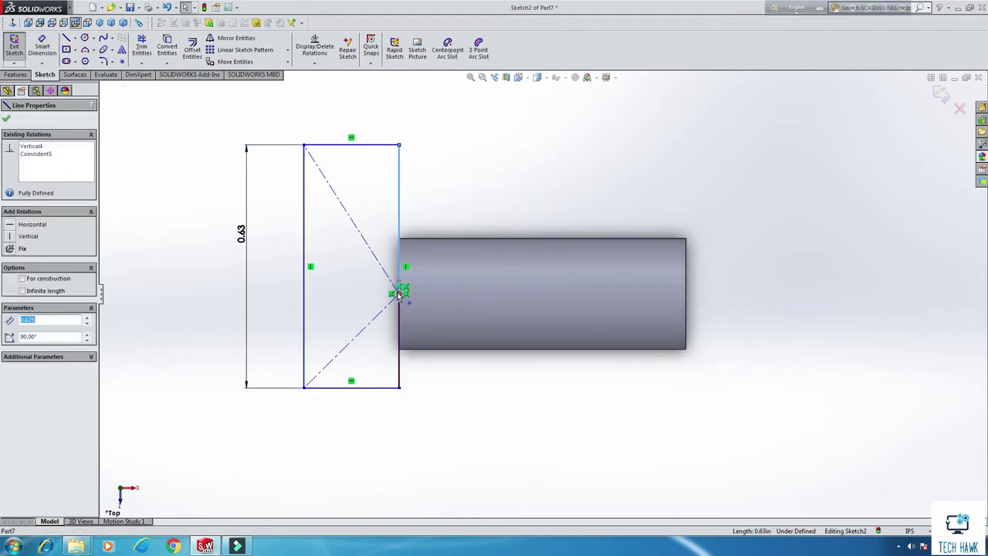
left_click(399, 294, "ctrl")
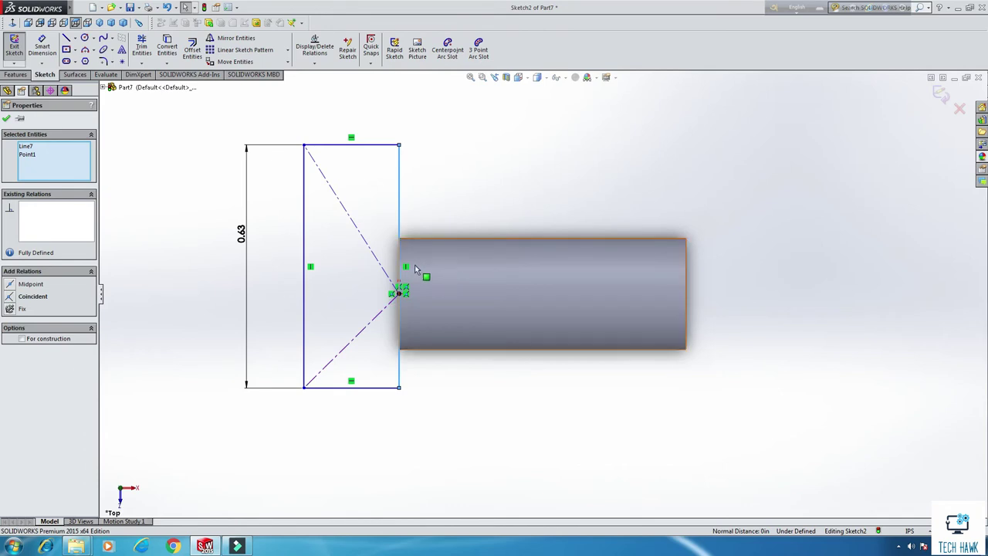
left_click(11, 287)
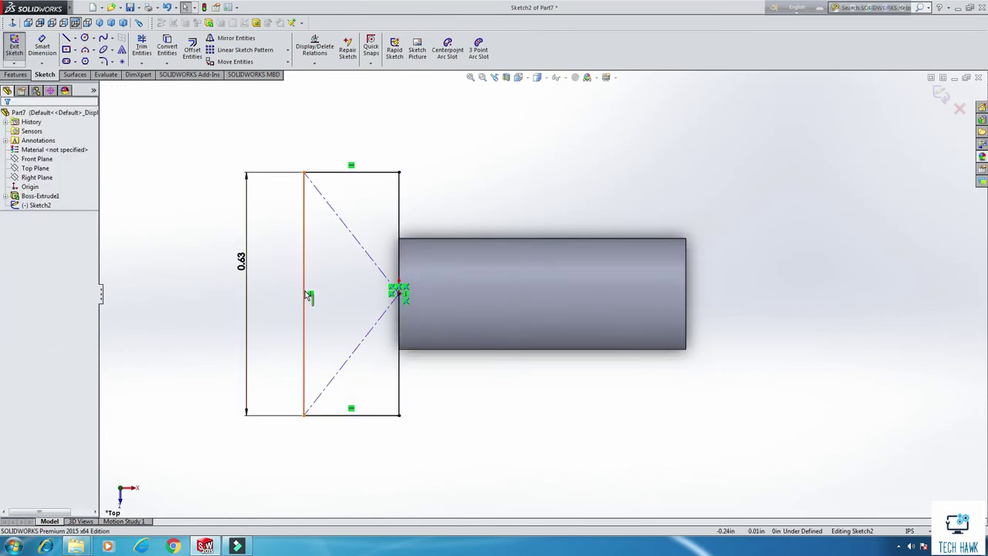
- Widen the rectangle by dragging its left vertical side further left
left_click(303, 291)
left_click_drag(294, 296, 214, 297)
key("z")
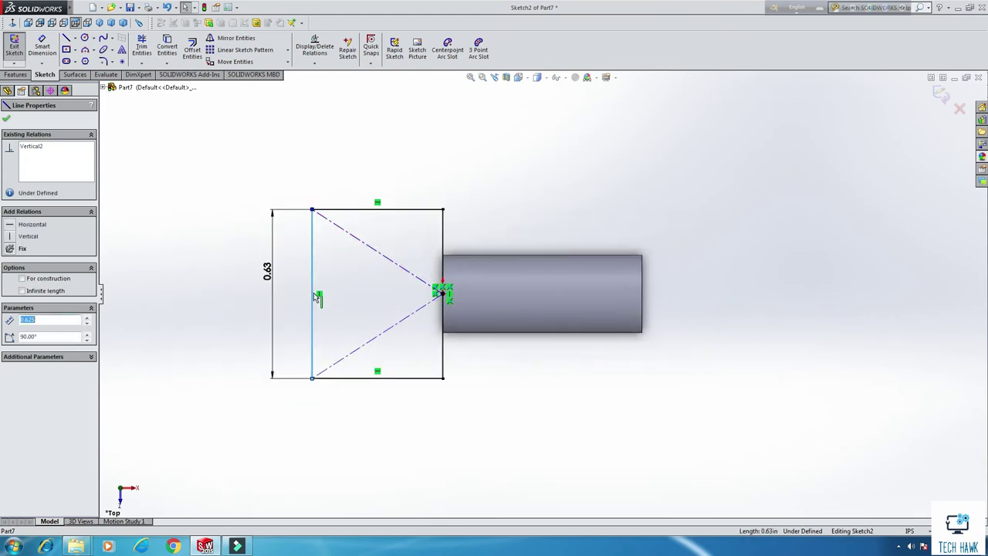
left_click(314, 291)
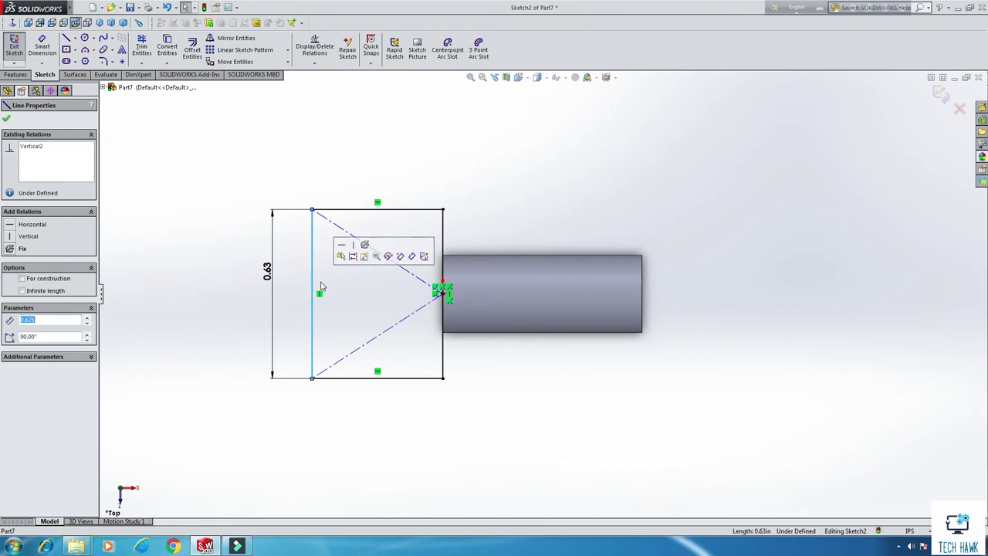
left_click(311, 273)
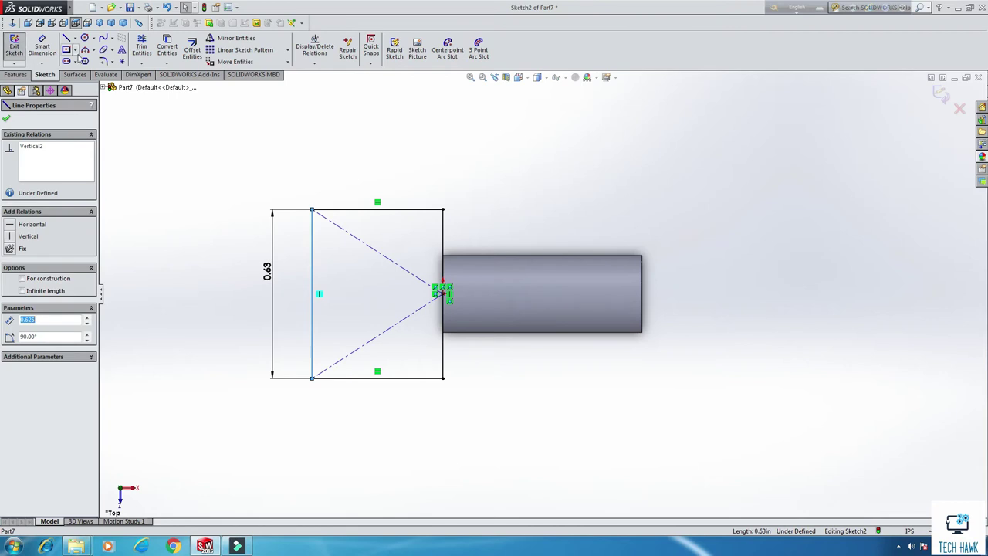
- Round the sketch's top-left and bottom-left corners with 0.25 in fillets
left_click(103, 62)
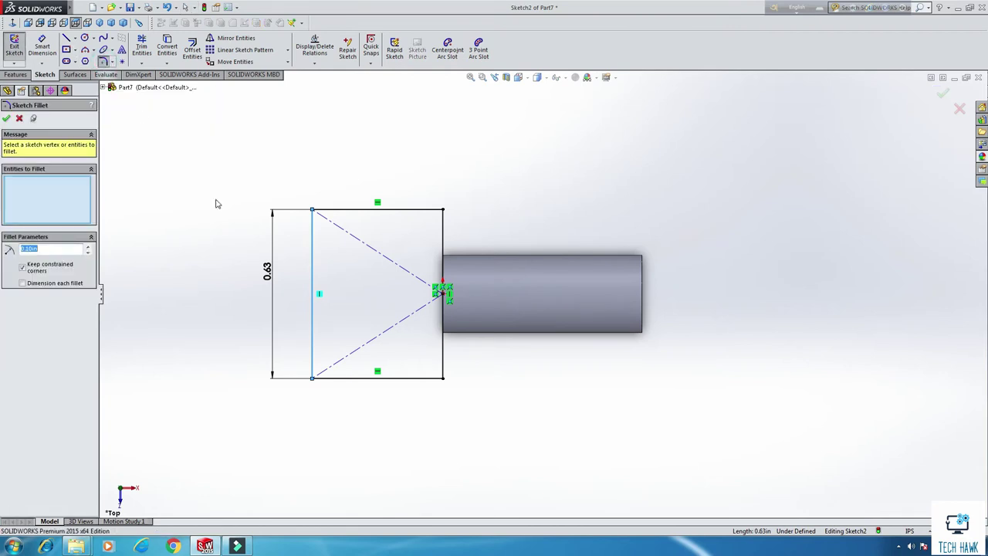
left_click(312, 210)
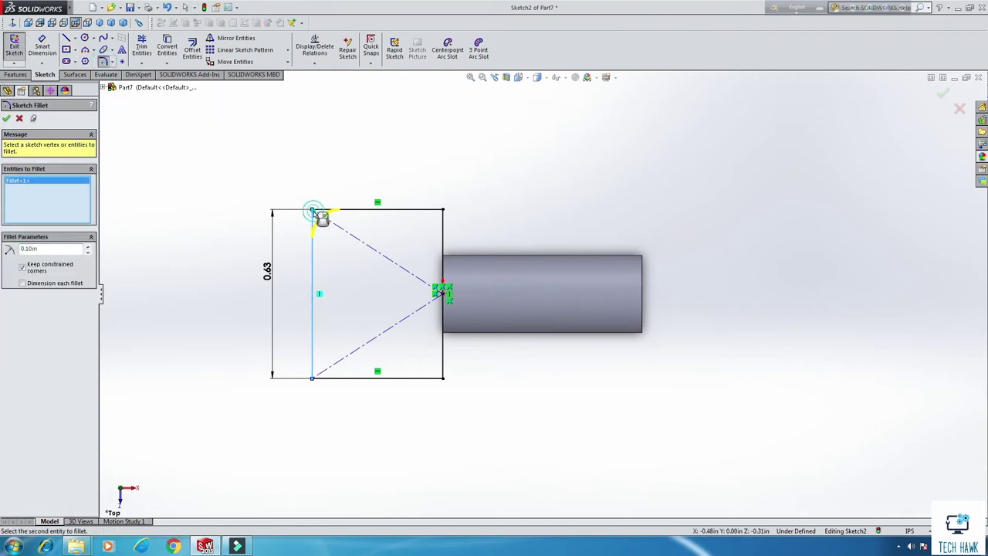
left_click(313, 378)
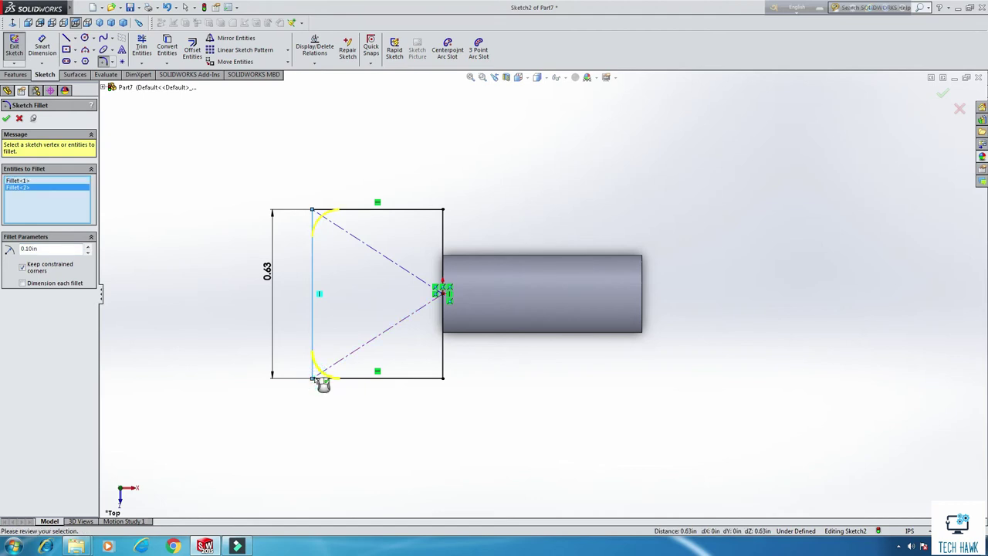
double_click(60, 248)
type(".25")
key("Return")
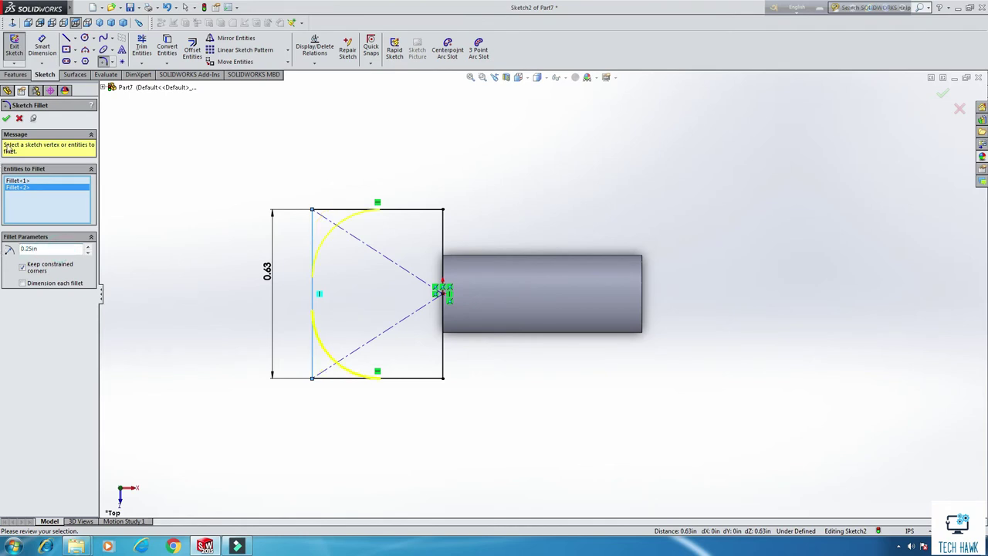
left_click(7, 119)
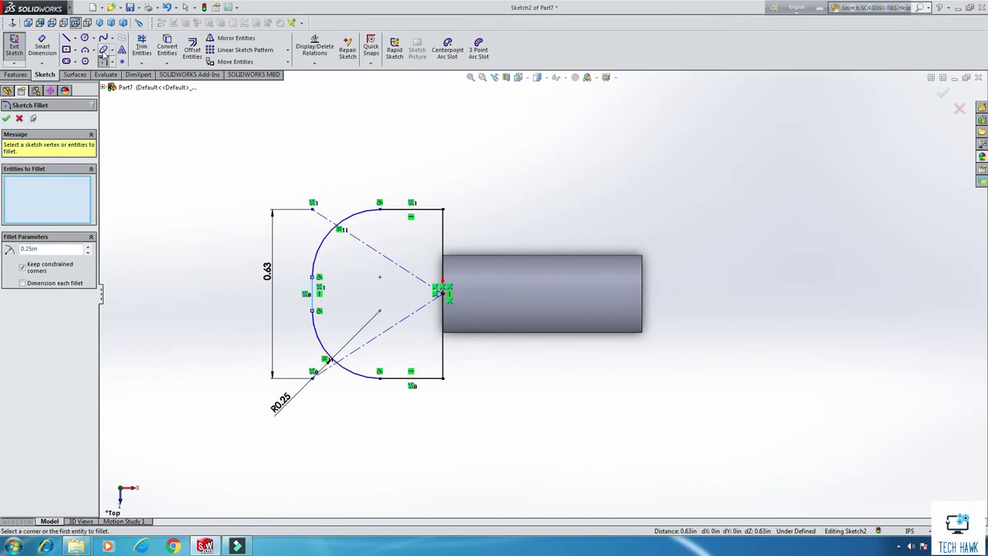
- Round the two right corners with 0.063 in fillets, allowing the geometry to move
left_click(446, 216)
left_click(444, 380)
double_click(43, 250)
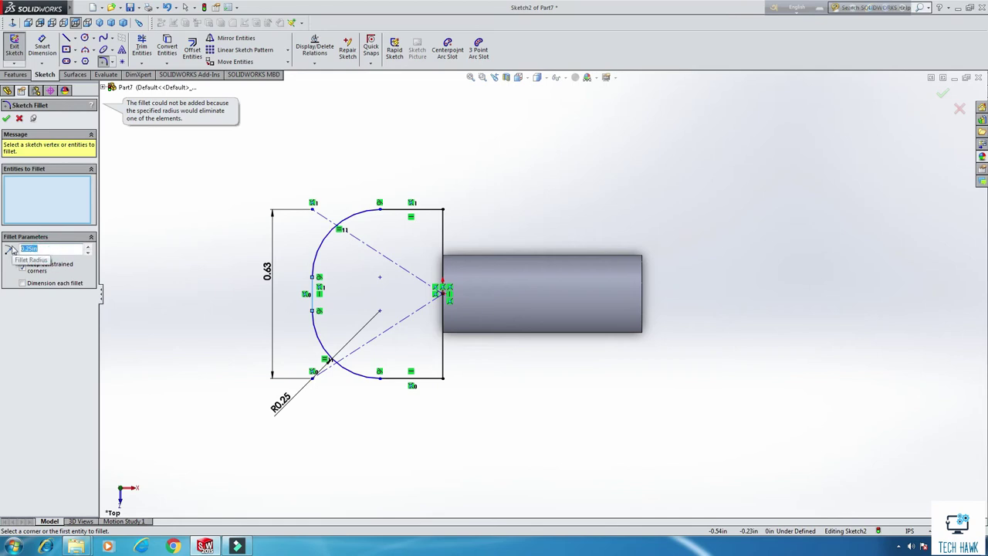
type(".063")
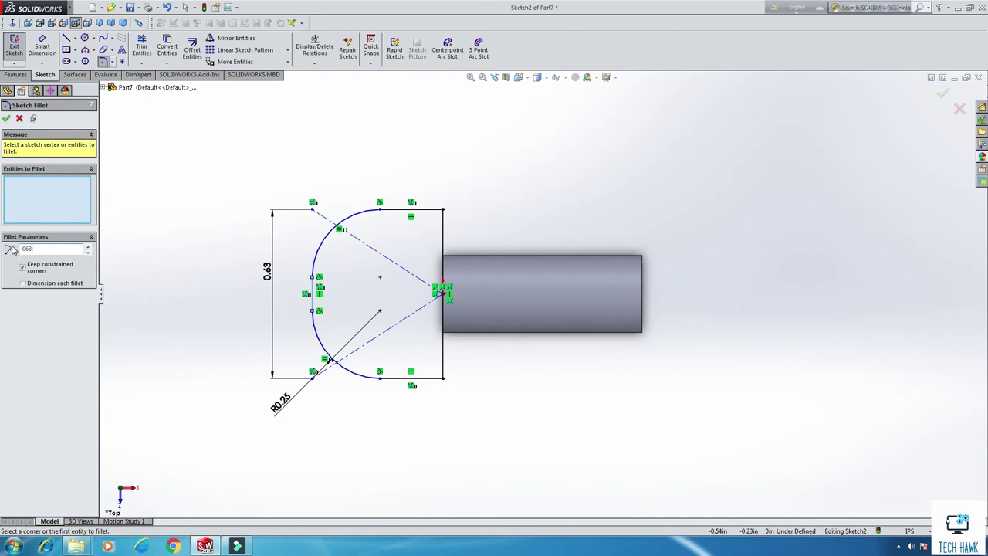
left_click(444, 210)
left_click(519, 280)
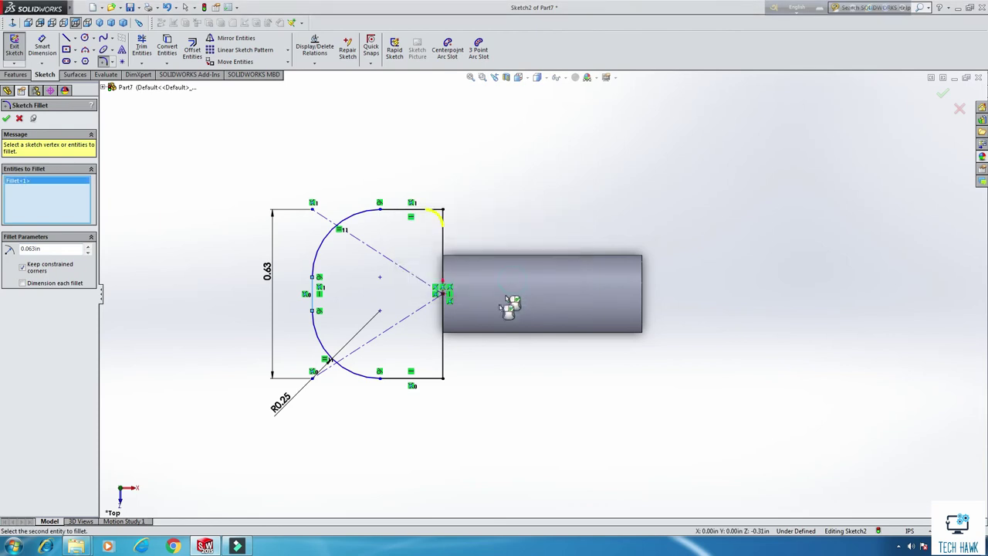
left_click(444, 378)
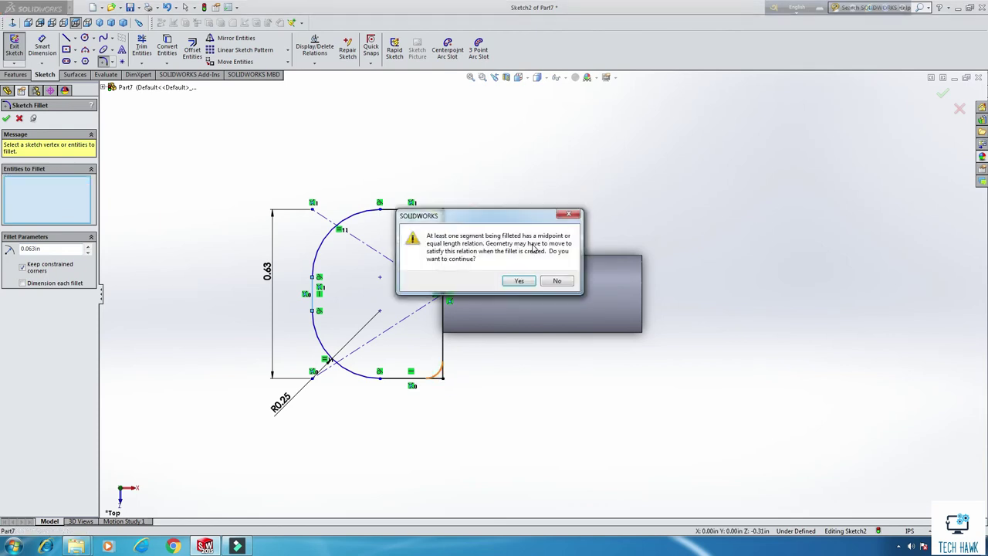
left_click(520, 281)
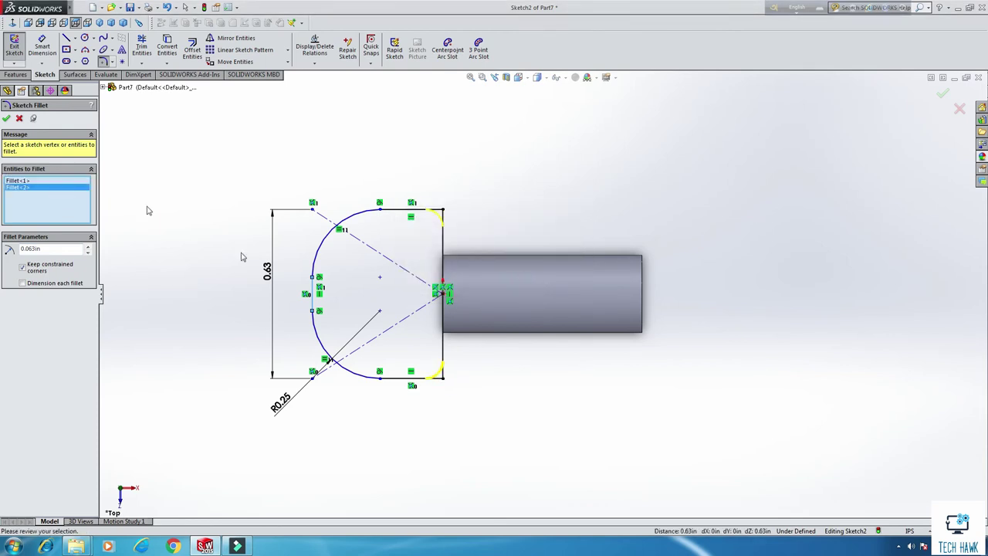
left_click(6, 118)
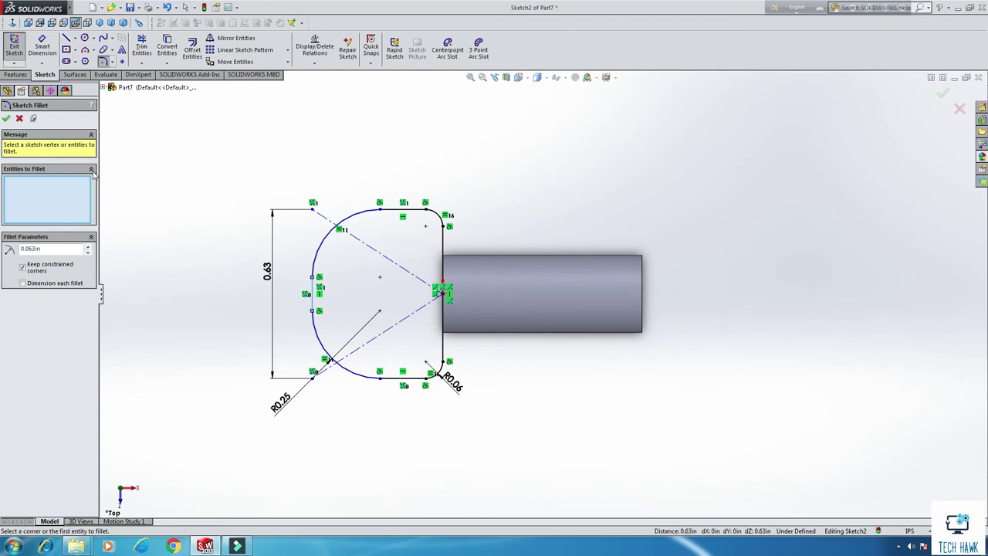
scroll(639, 230, "up", 3)
scroll(669, 292, "down", 3)
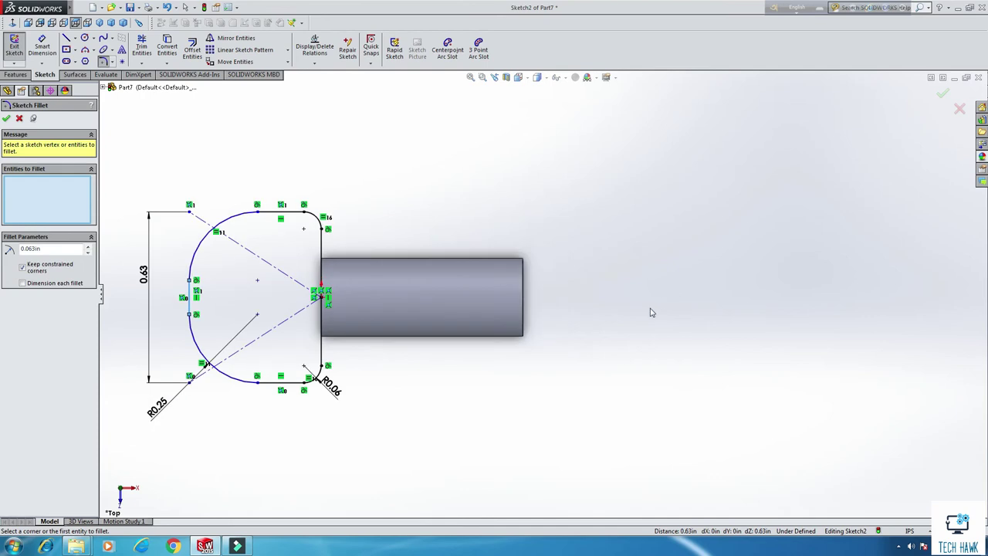
- Sketch a short line up the cylinder end, then a sloped line rising to the right
left_click(6, 118)
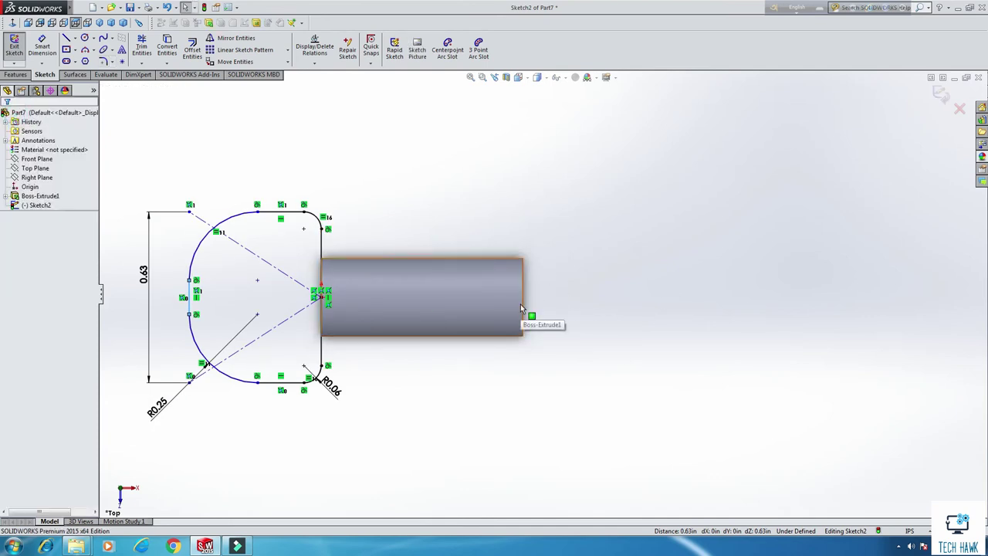
left_click(68, 38)
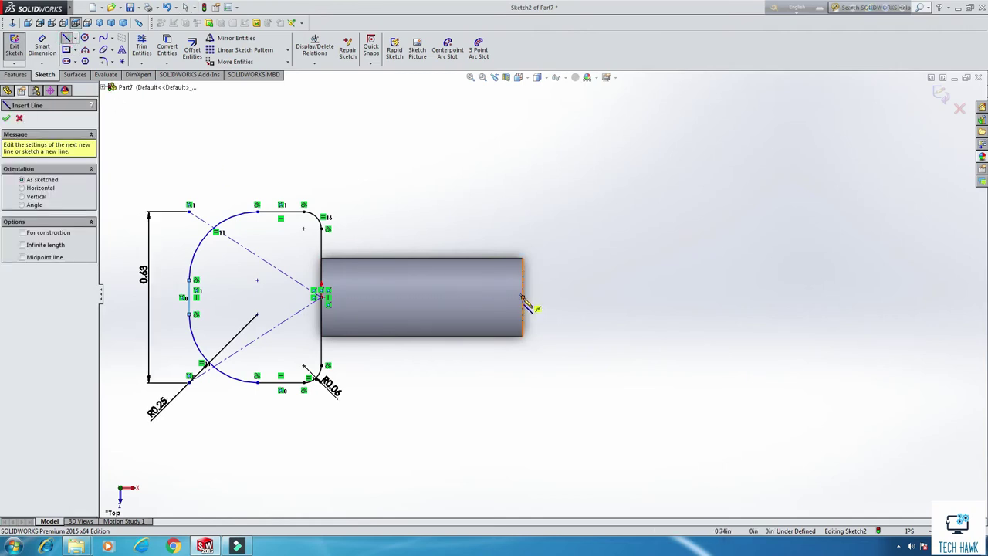
left_click(522, 298)
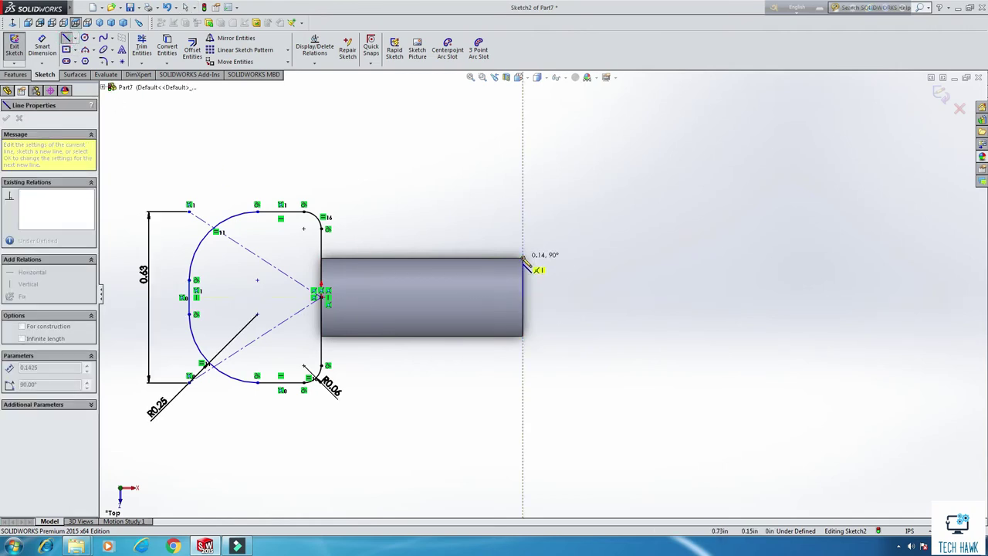
left_click(523, 260)
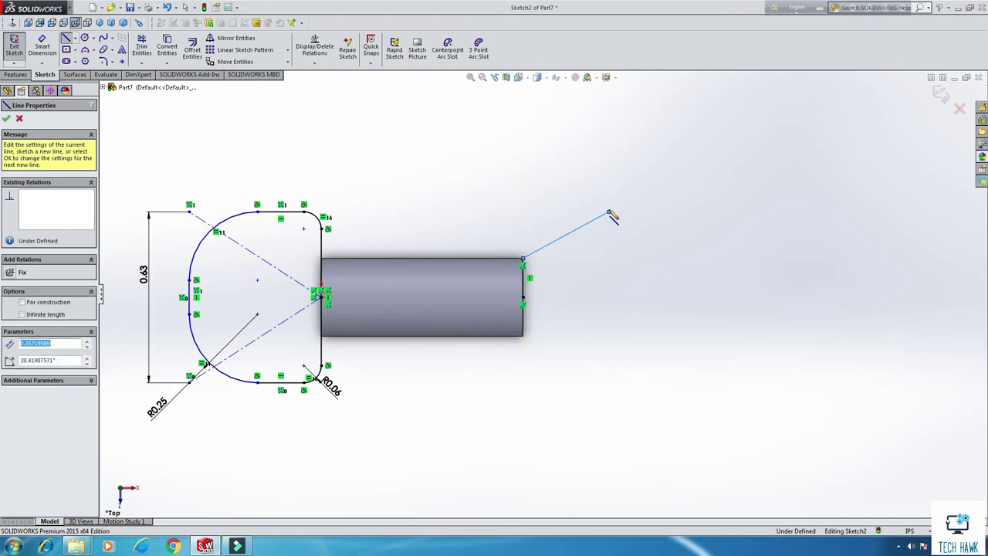
left_click(609, 211)
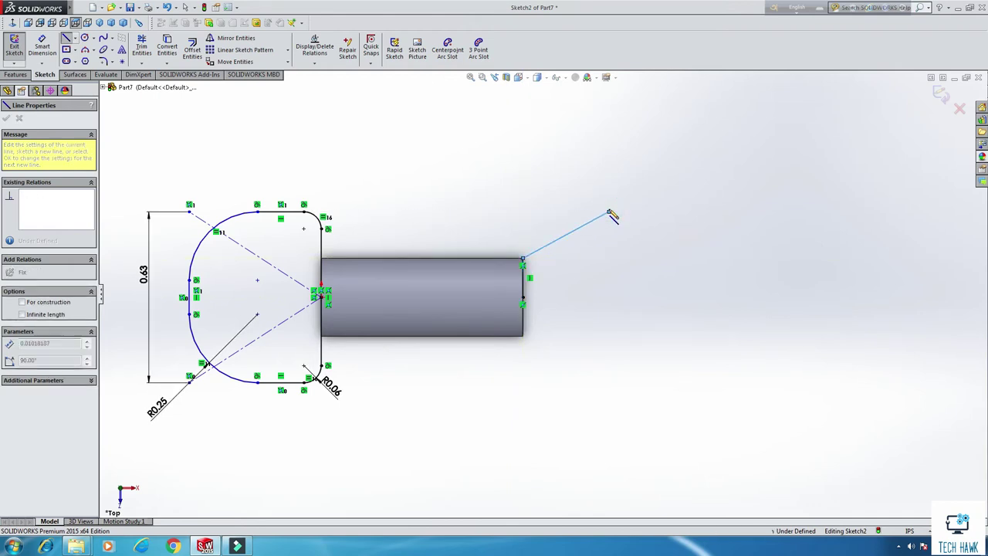
right_click(685, 206)
left_click(702, 205)
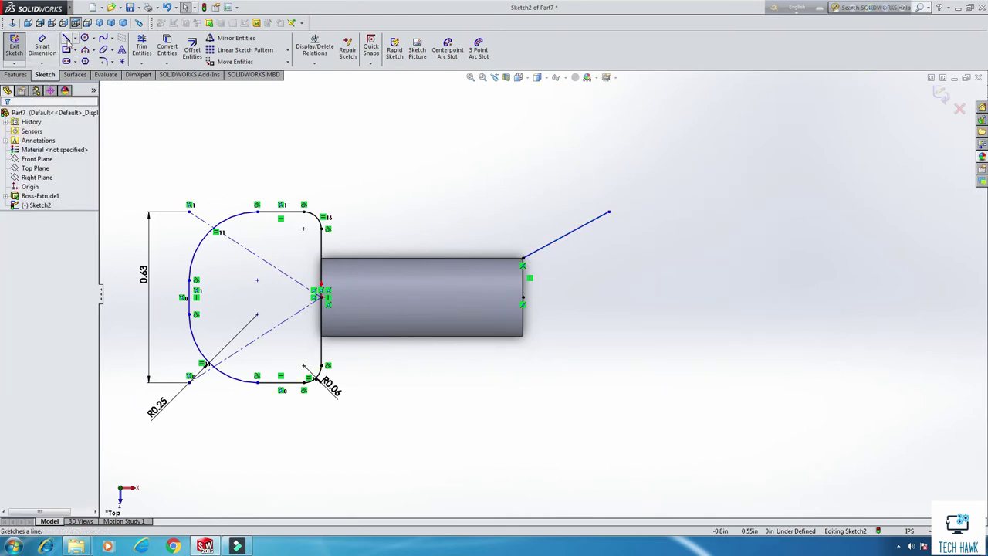
- Draw a horizontal line from the end's midpoint to below the sloped line's tip
left_click(67, 39)
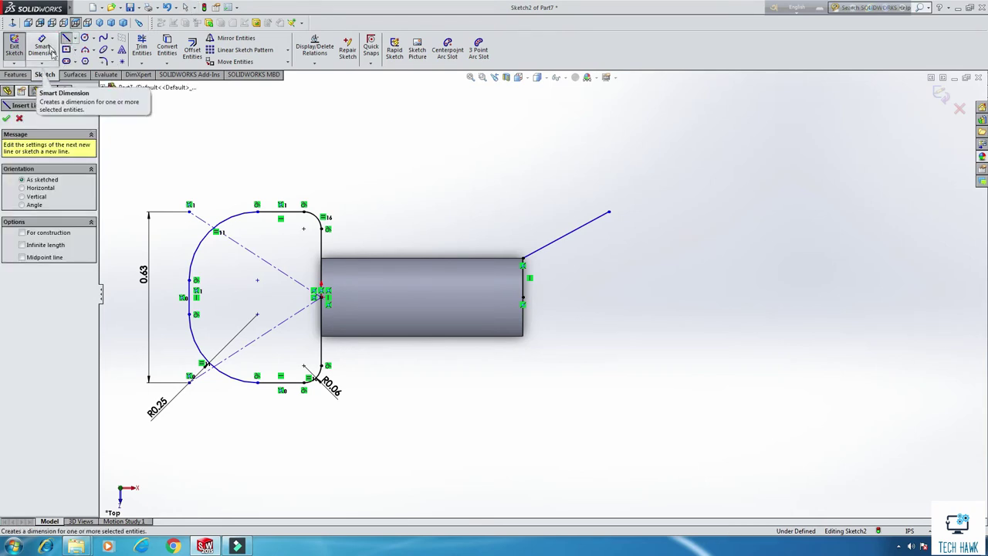
left_click(523, 297)
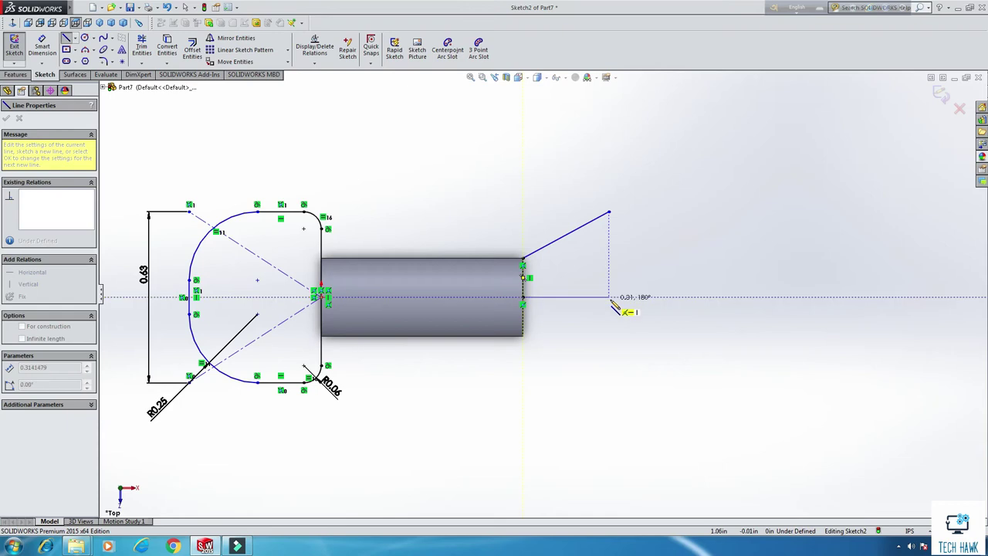
left_click(609, 297)
right_click(609, 298)
left_click(701, 254)
- Dimension the sloped line's upper end 0.31 in above the horizontal line
left_click(42, 47)
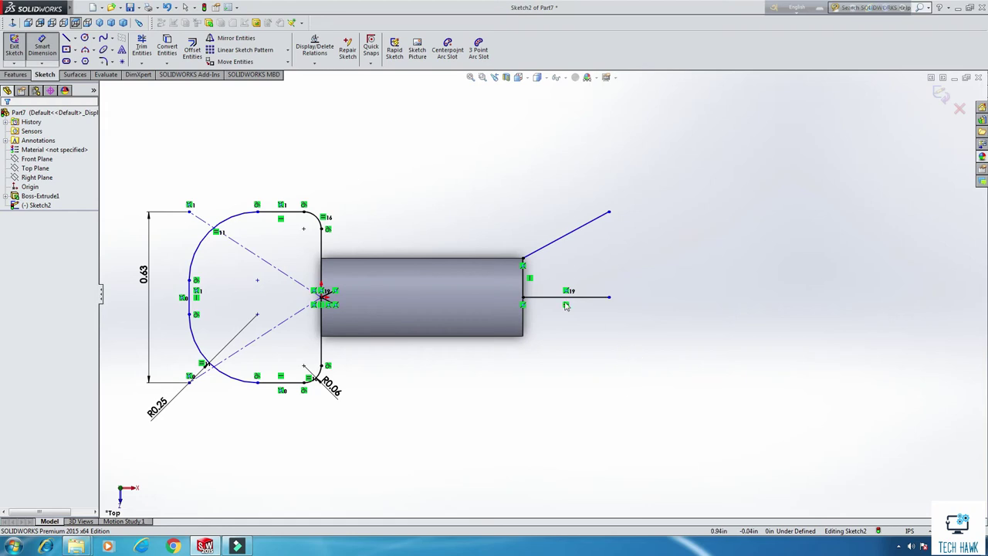
left_click(529, 297)
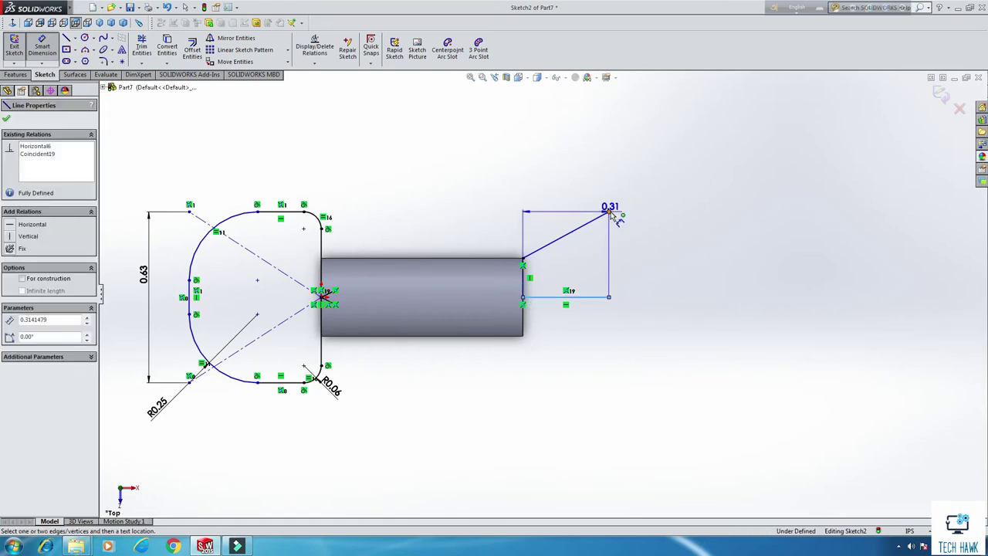
left_click(609, 212)
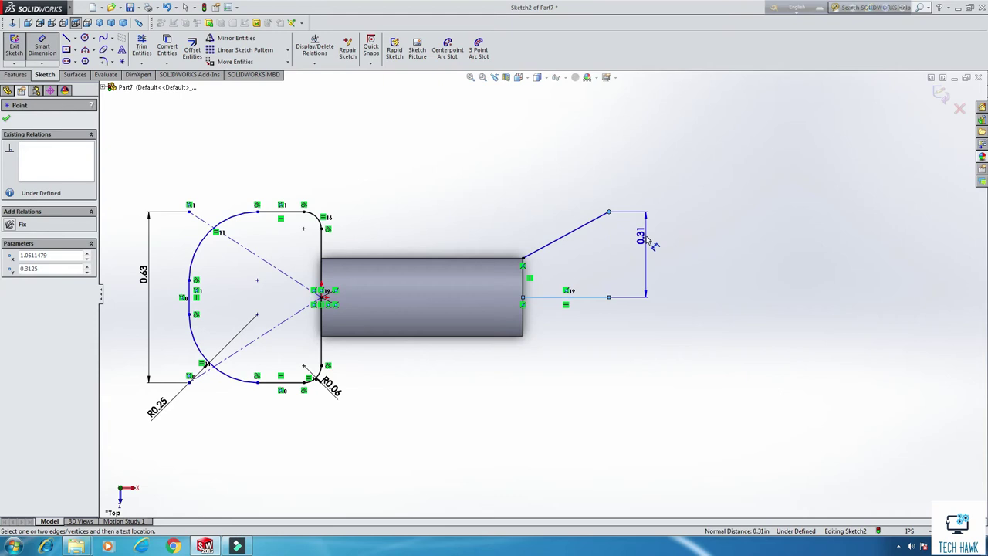
left_click(651, 242)
type("625/2")
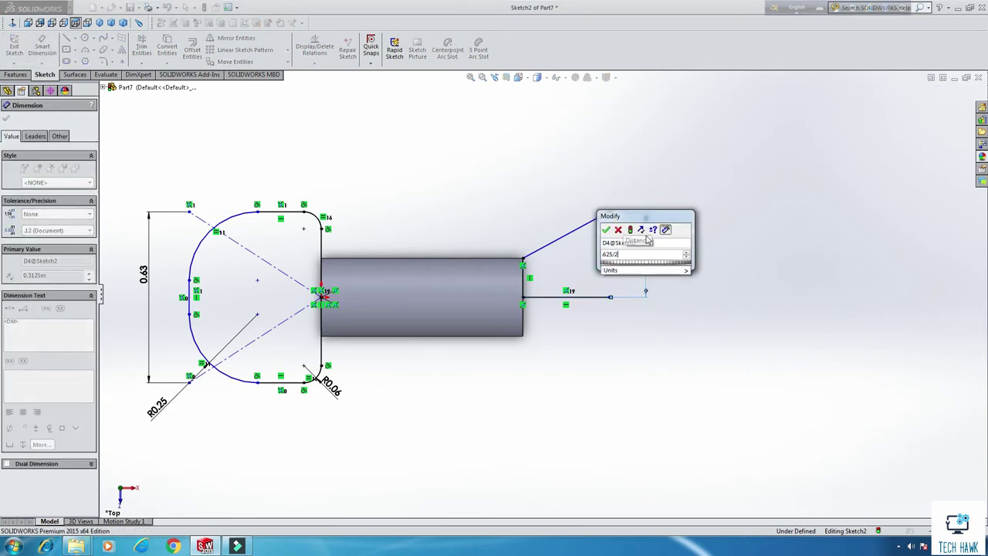
key("Escape")
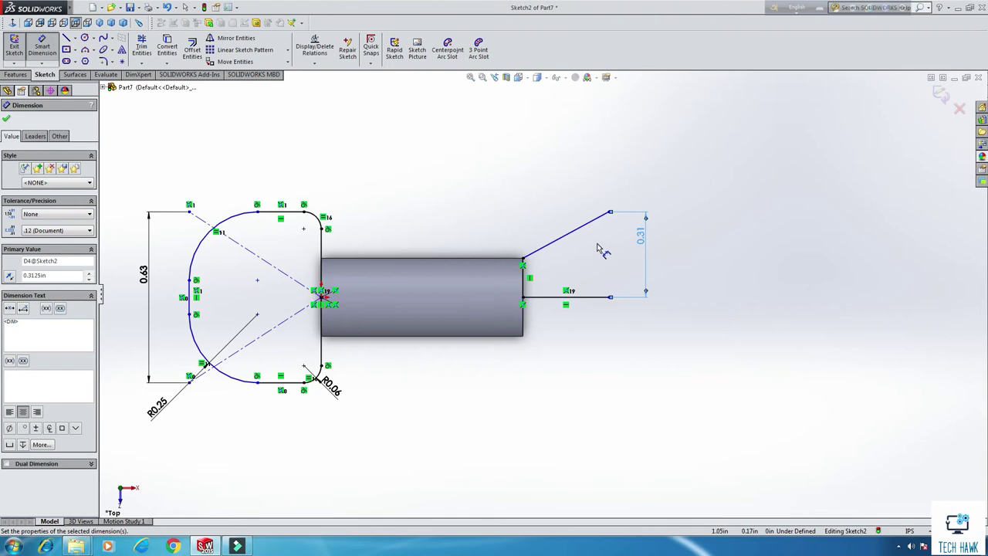
- Set the sloped line's horizontal run to 1.25-0.737, about 0.51 in
left_click(522, 259)
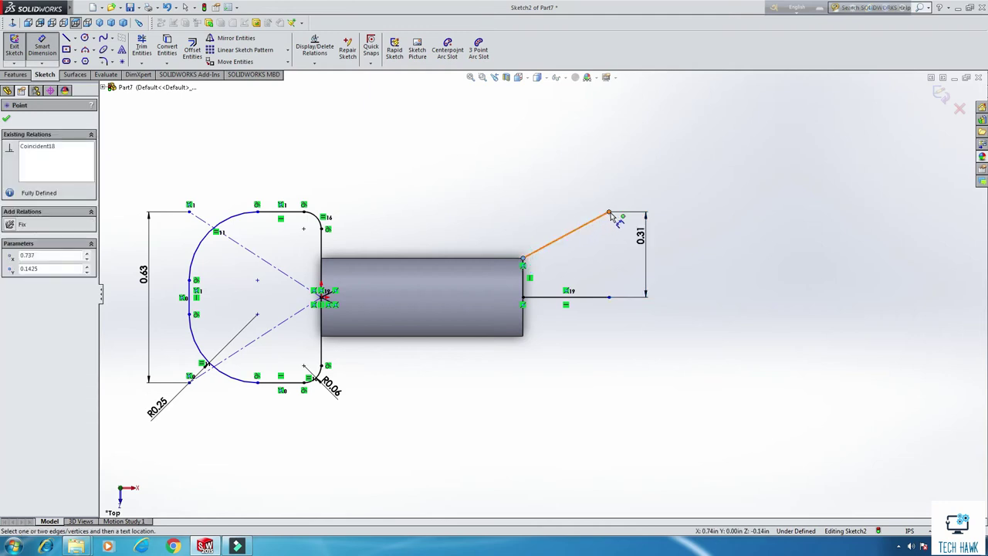
left_click(610, 213)
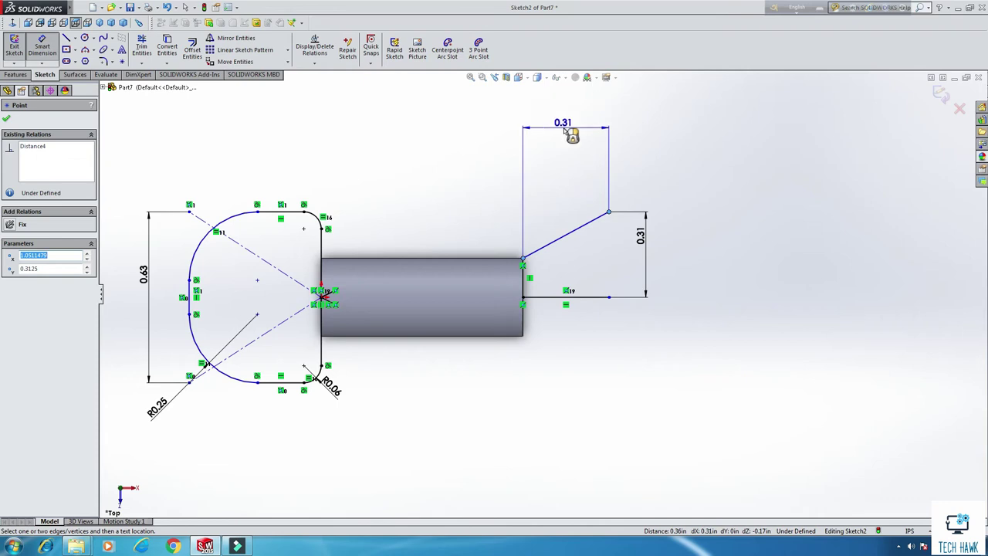
left_click(570, 134)
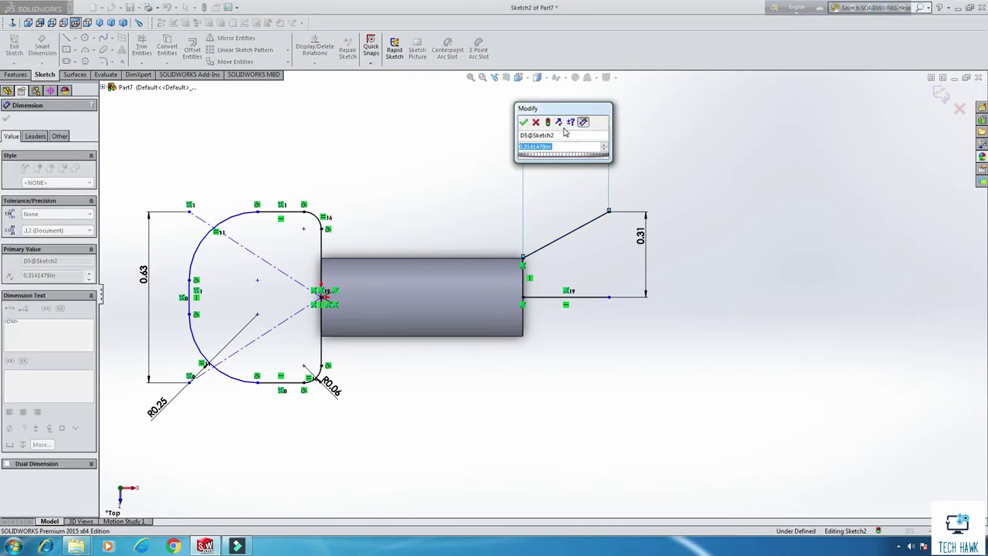
type("1.25")
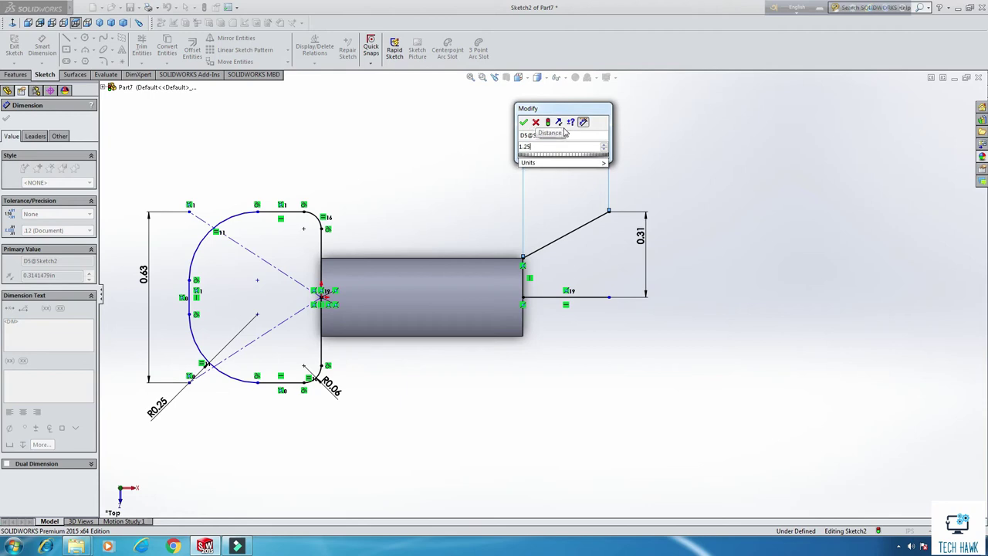
type("-")
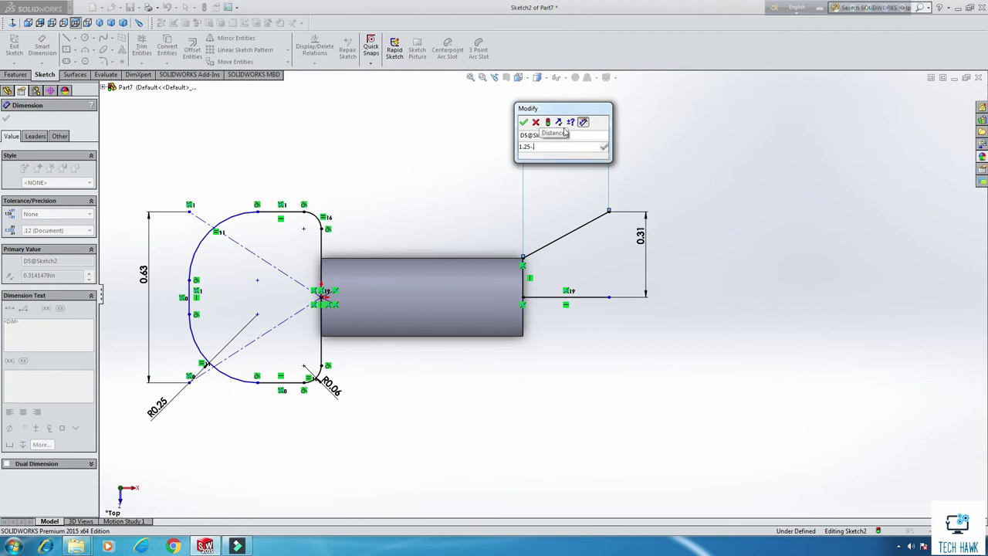
type("0.737")
key("Return")
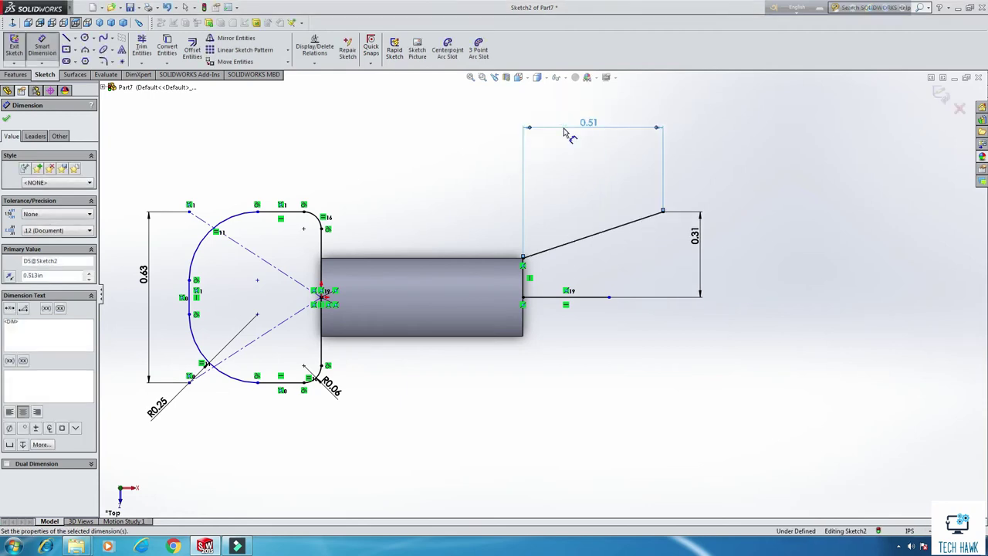
right_click(446, 188)
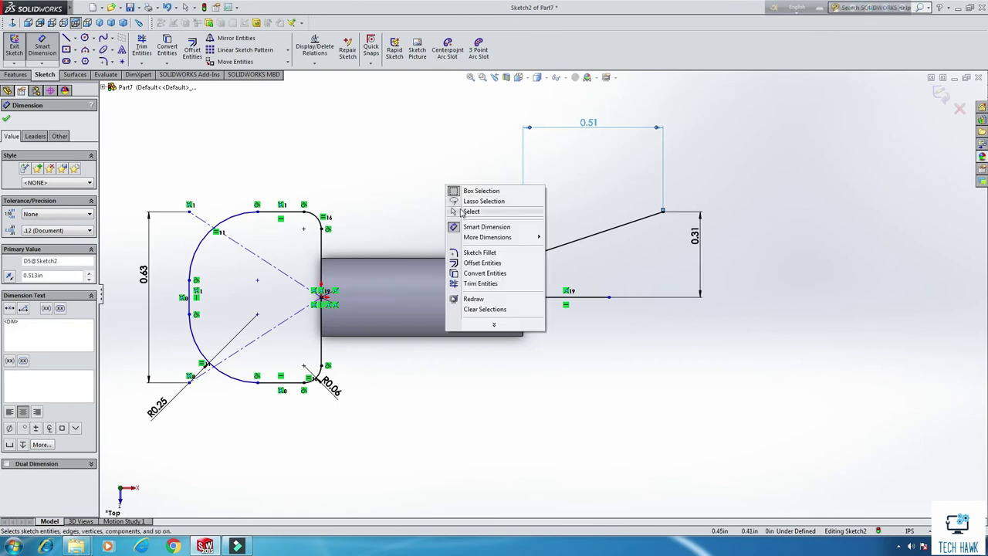
left_click(463, 212)
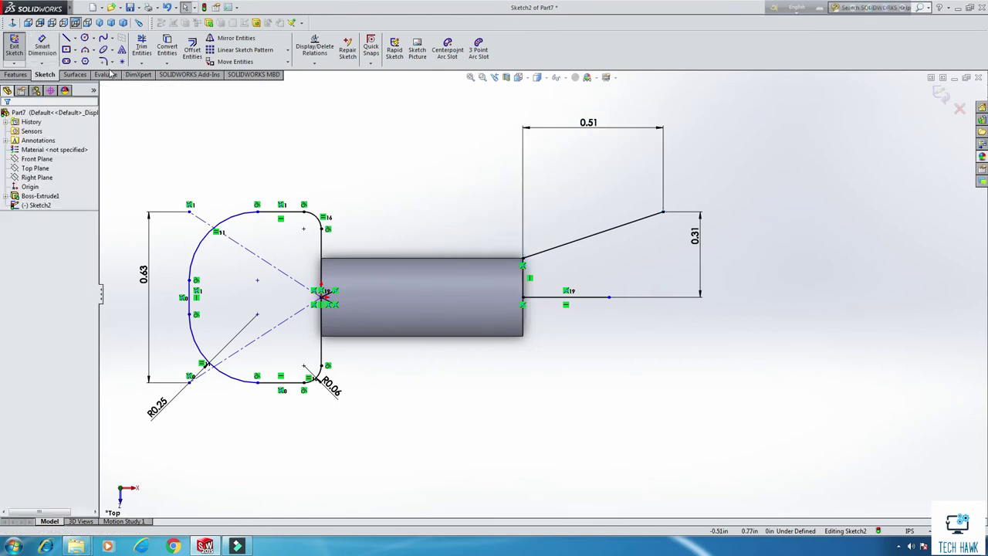
- Make the sloped line's upper endpoint vertical with the bottom line's endpoint
left_click(663, 213)
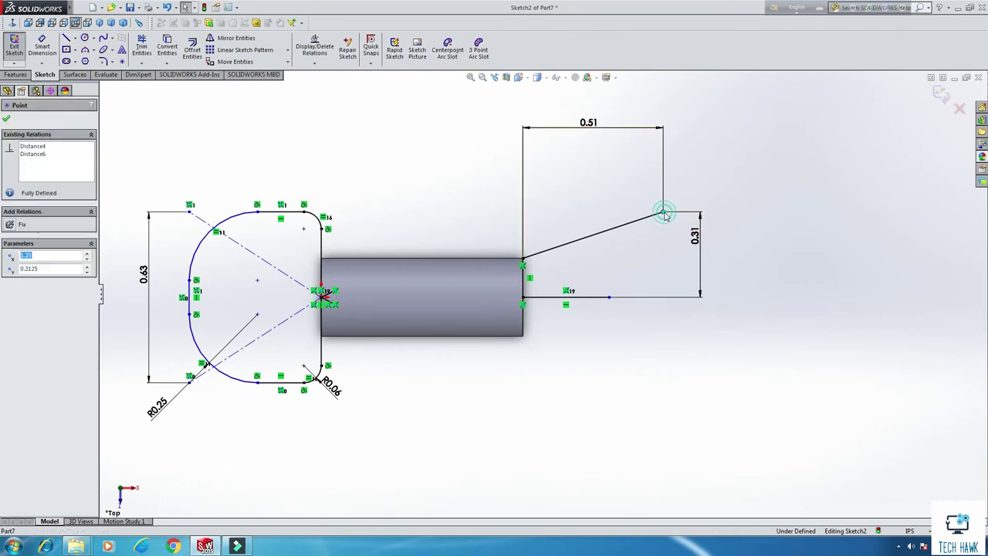
left_click(609, 298, "ctrl")
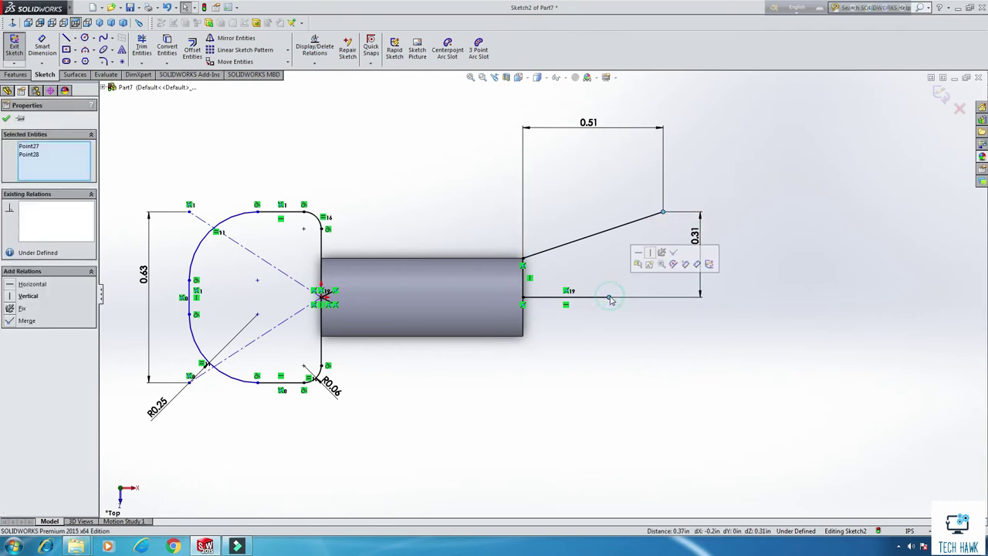
left_click(653, 257)
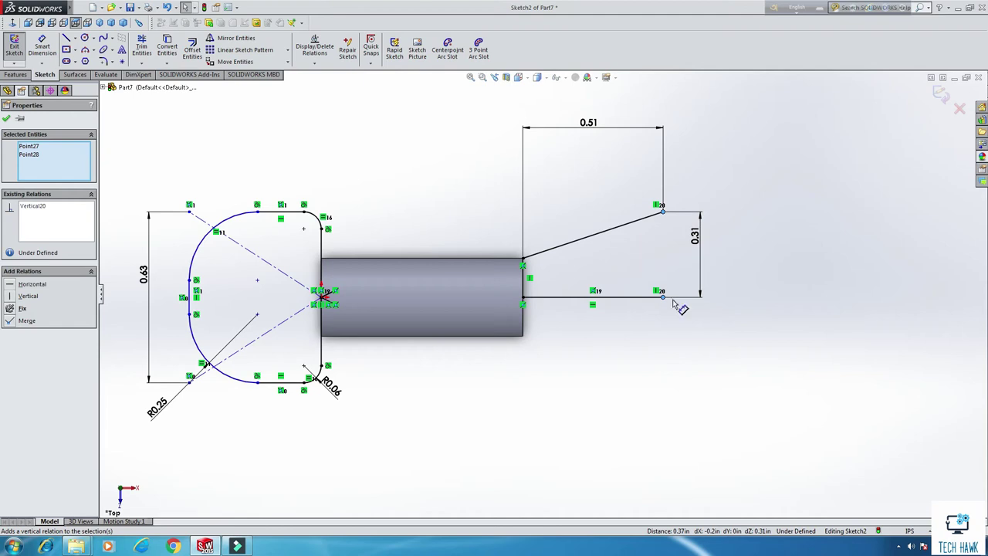
- Draw a centre rectangle around the bottom line's endpoint, extending up and right
left_click(66, 49)
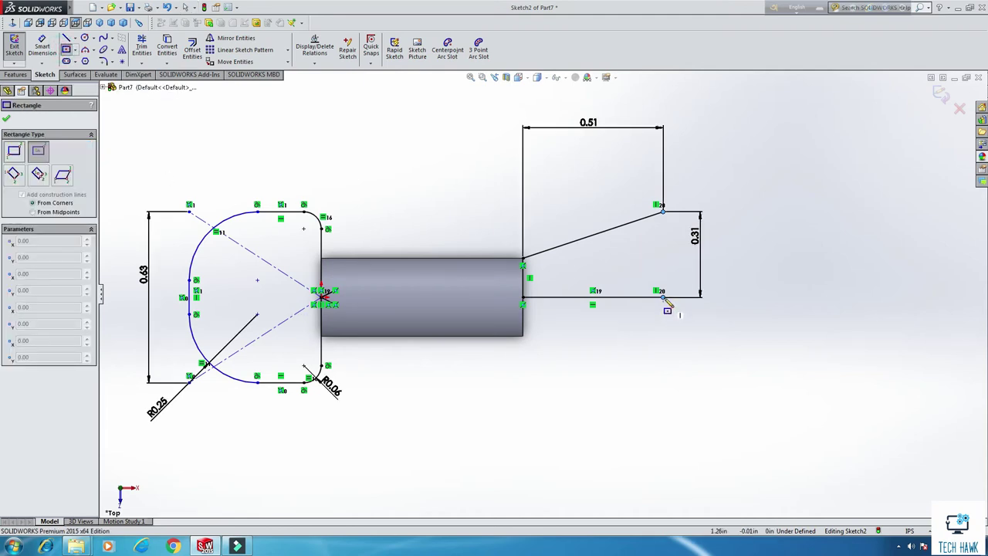
left_click(662, 297)
left_click(661, 207)
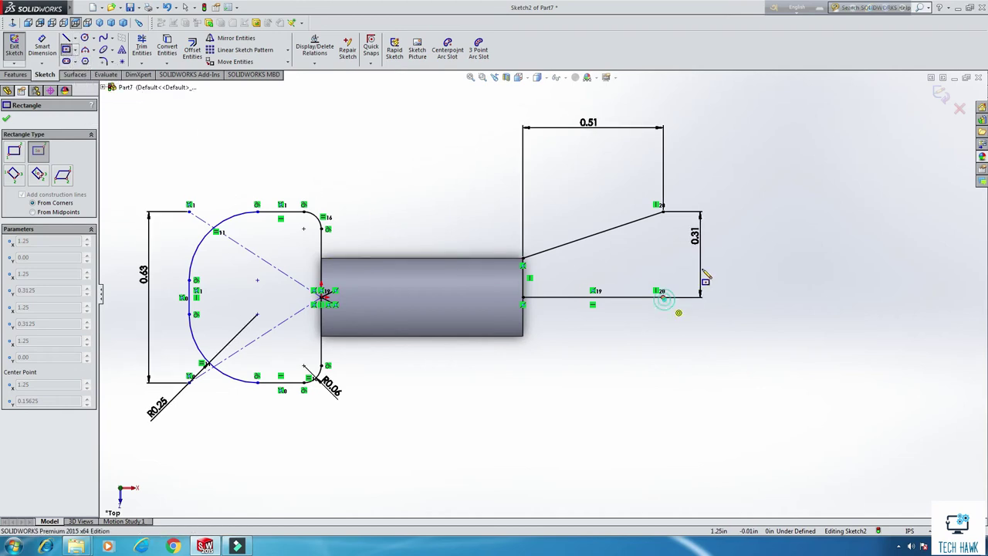
left_click(662, 296)
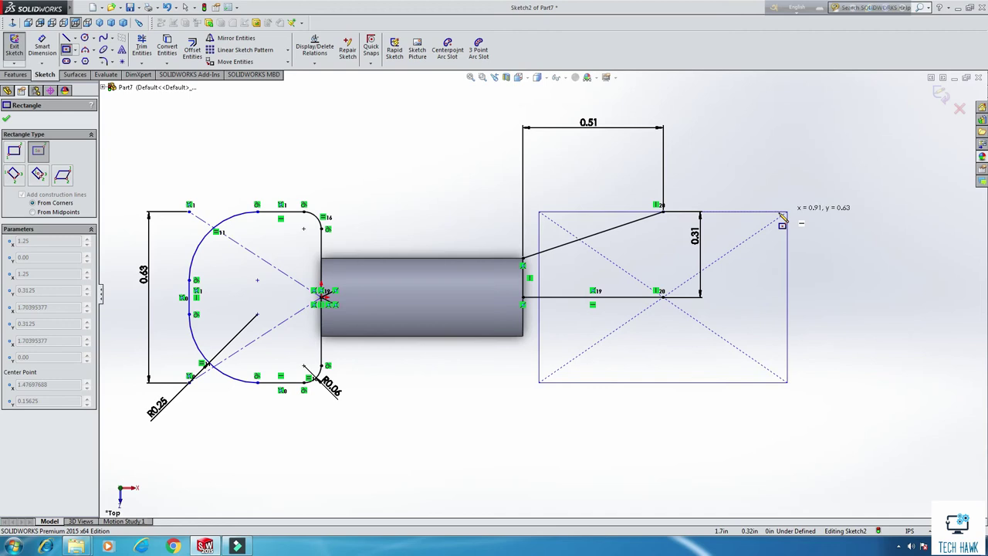
left_click(741, 212)
right_click(783, 181)
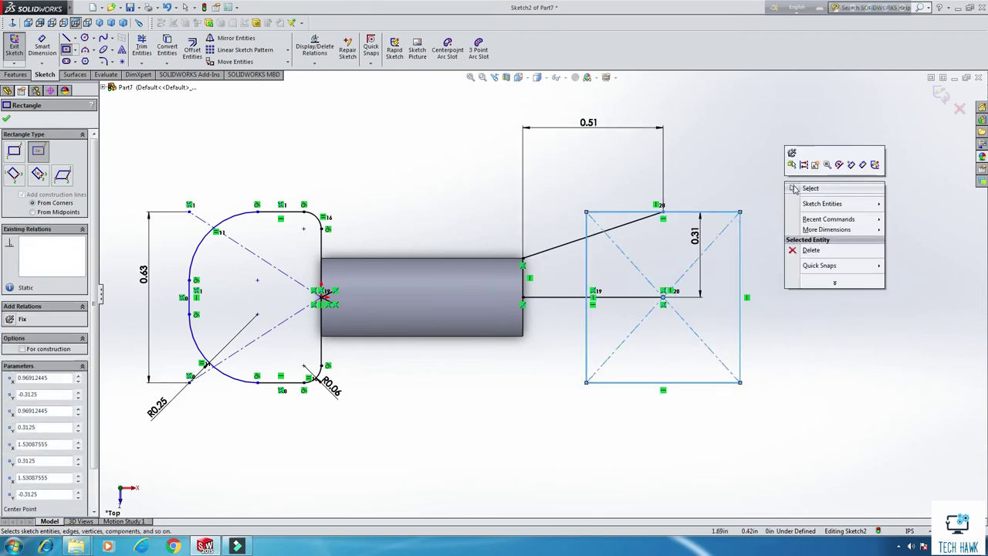
left_click(795, 179)
left_click(42, 46)
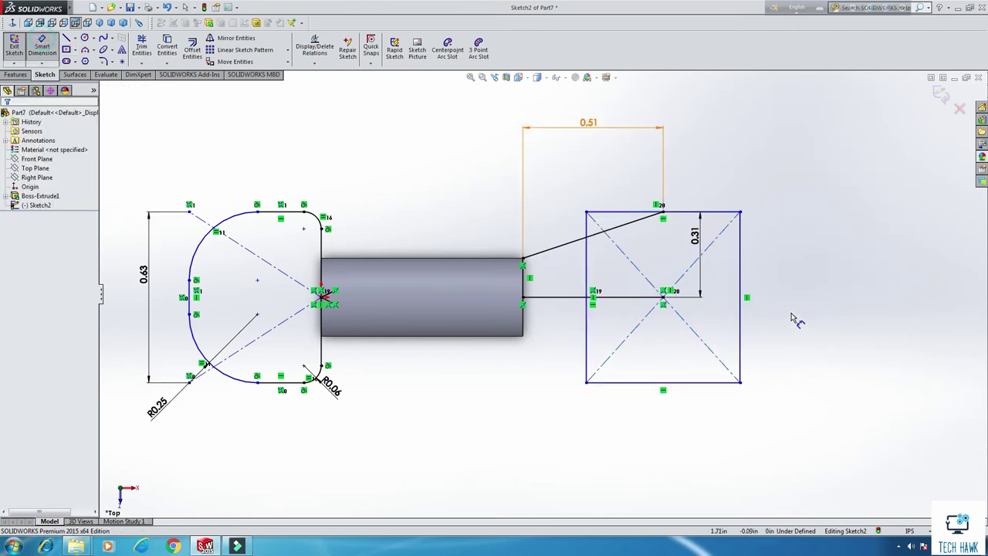
- Dimension the rectangle's centre to its right edge as 0.469 in
left_click(664, 298)
left_click(741, 305)
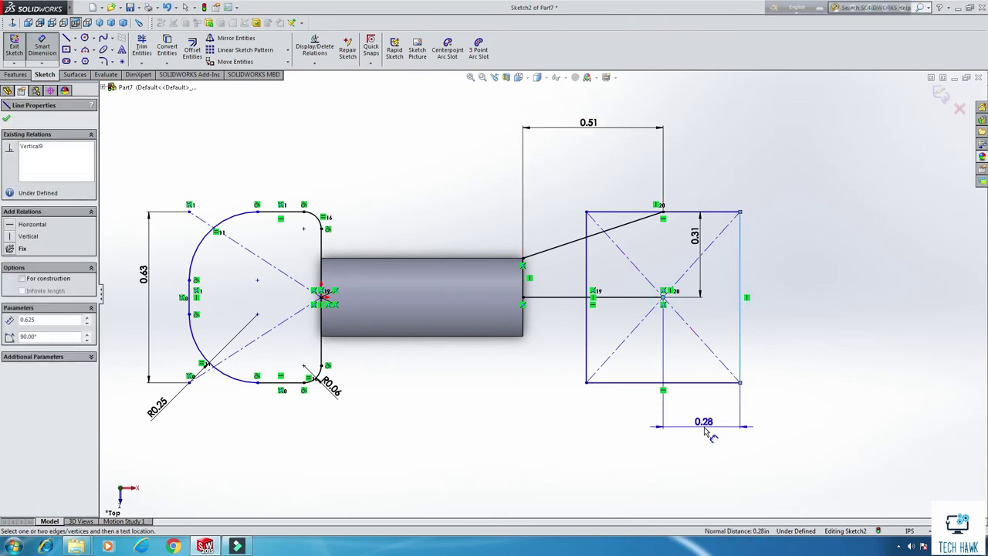
left_click(704, 432)
type(".4")
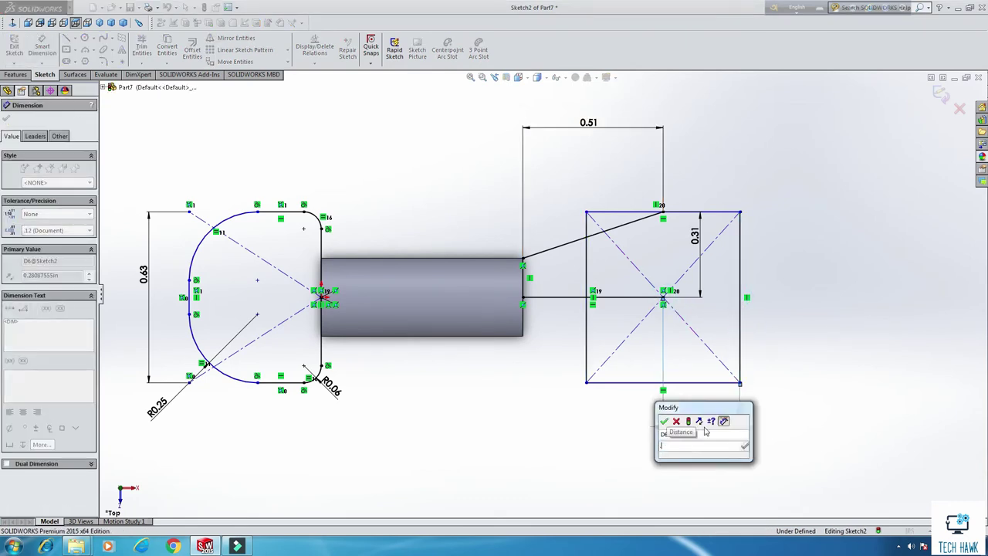
type("69")
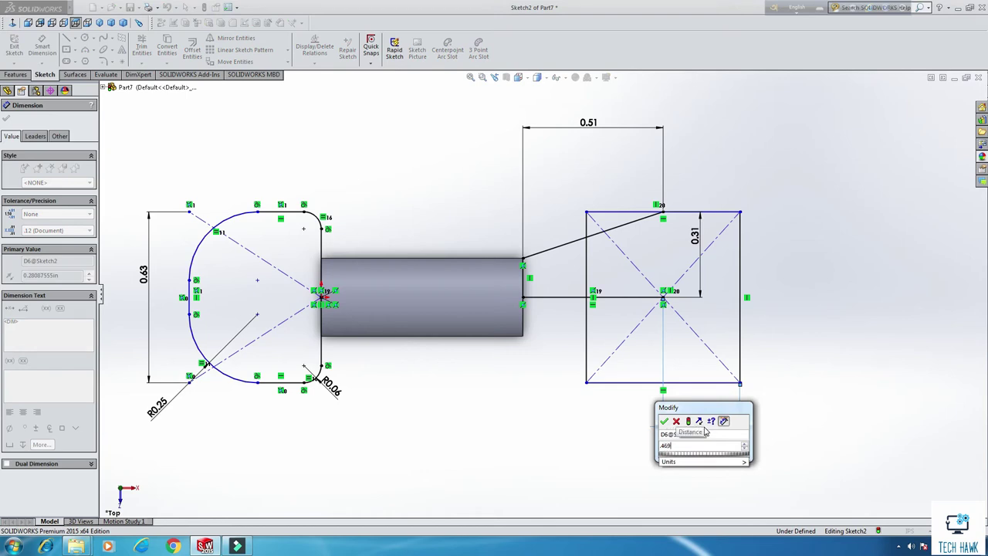
key("Return")
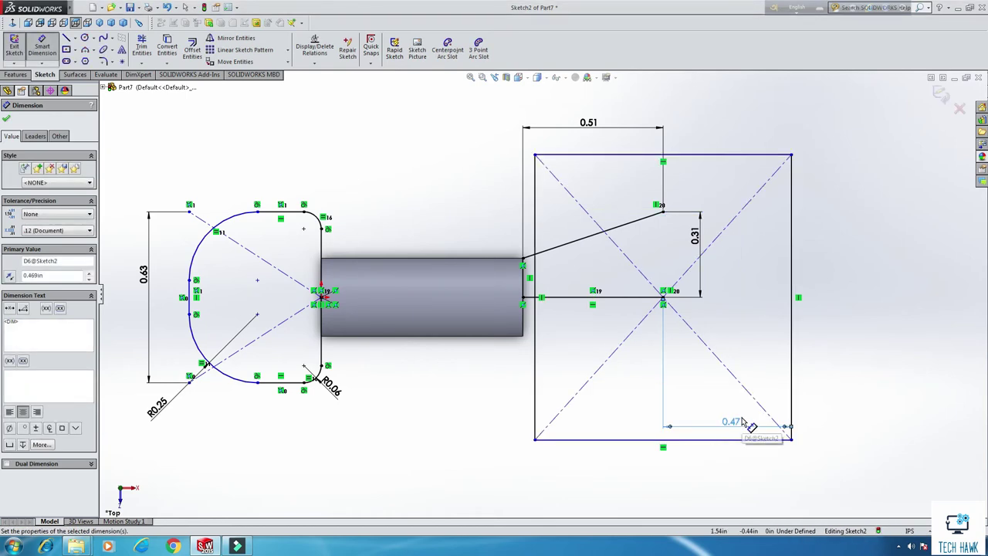
right_click(844, 214)
left_click(866, 235)
- Make the rectangle's top edge coincident with the sloped line's upper endpoint
left_click(663, 210)
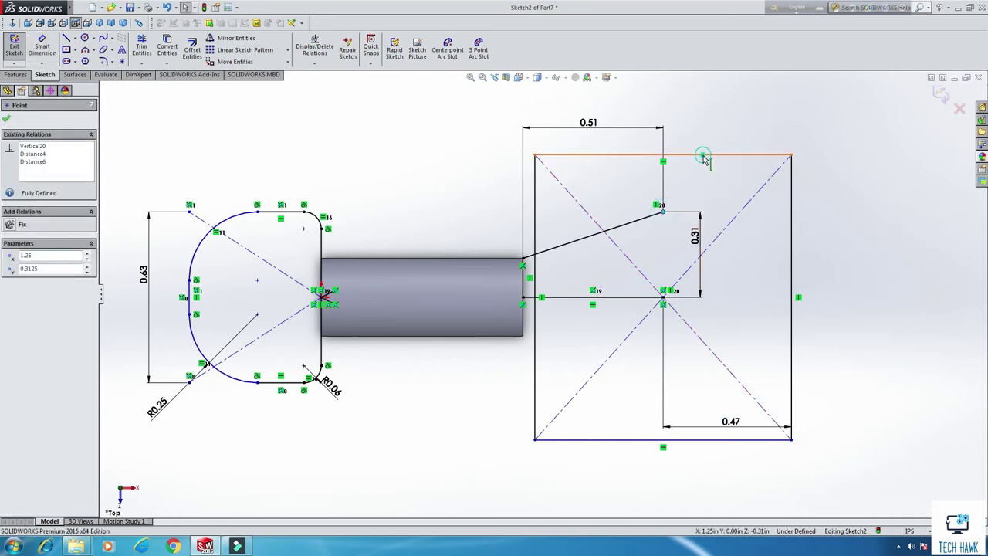
left_click(701, 156, "ctrl")
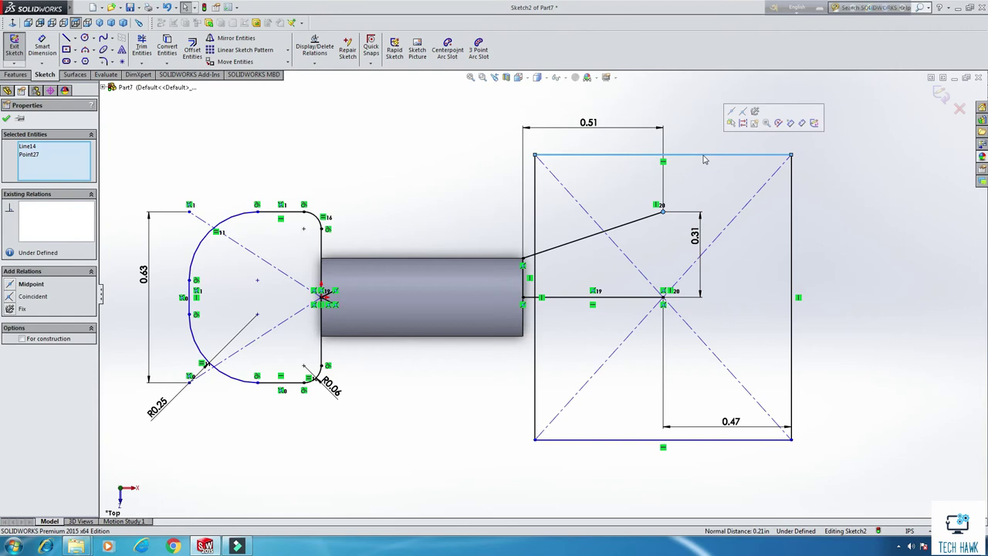
left_click(10, 297)
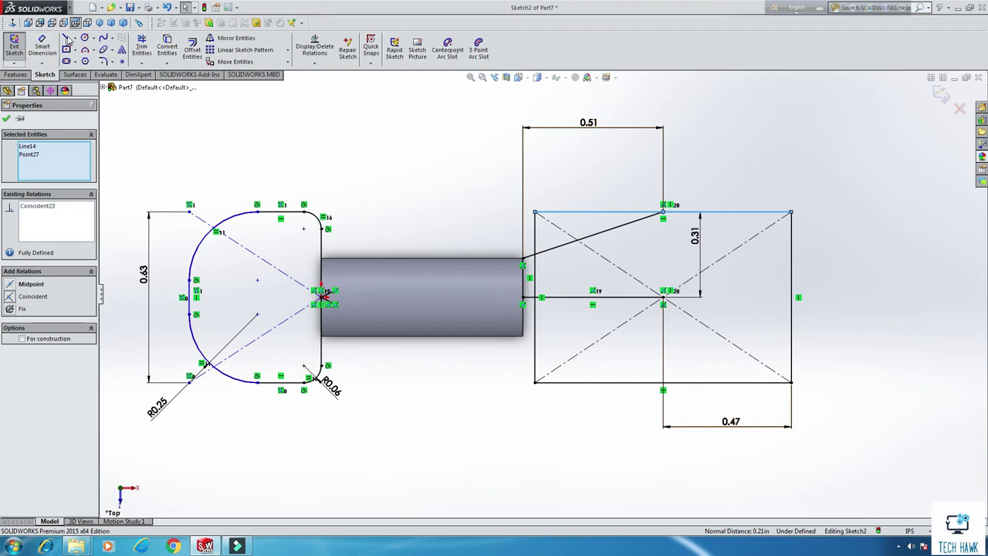
left_click(67, 39)
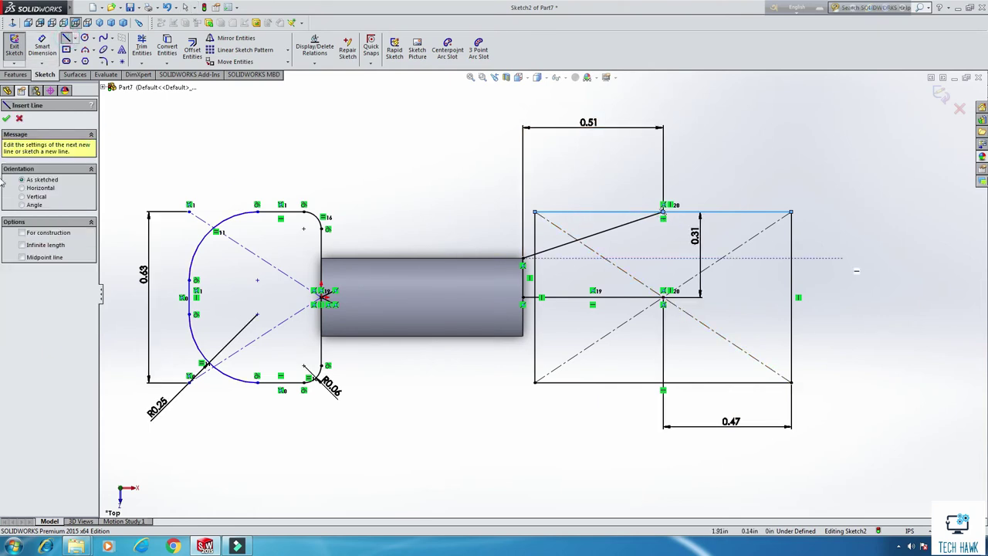
right_click(918, 170)
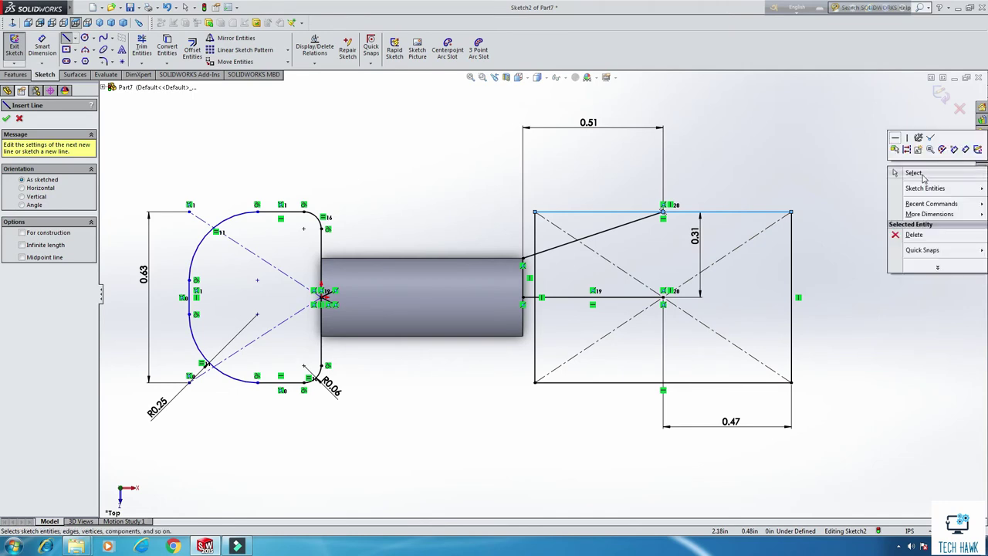
left_click(923, 176)
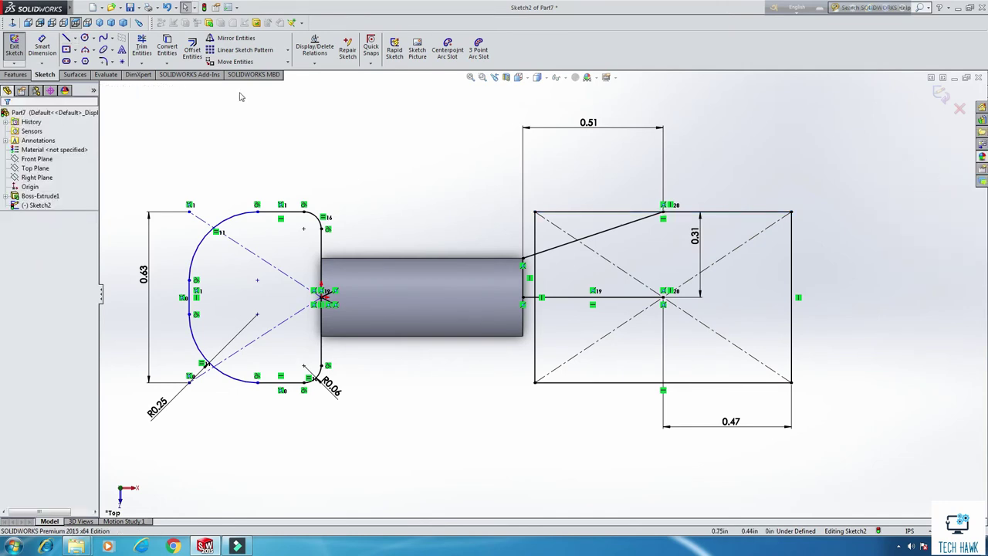
- Draw a circle centred on the rectangle's right-edge midpoint, passing through its top-right corner
left_click(84, 38)
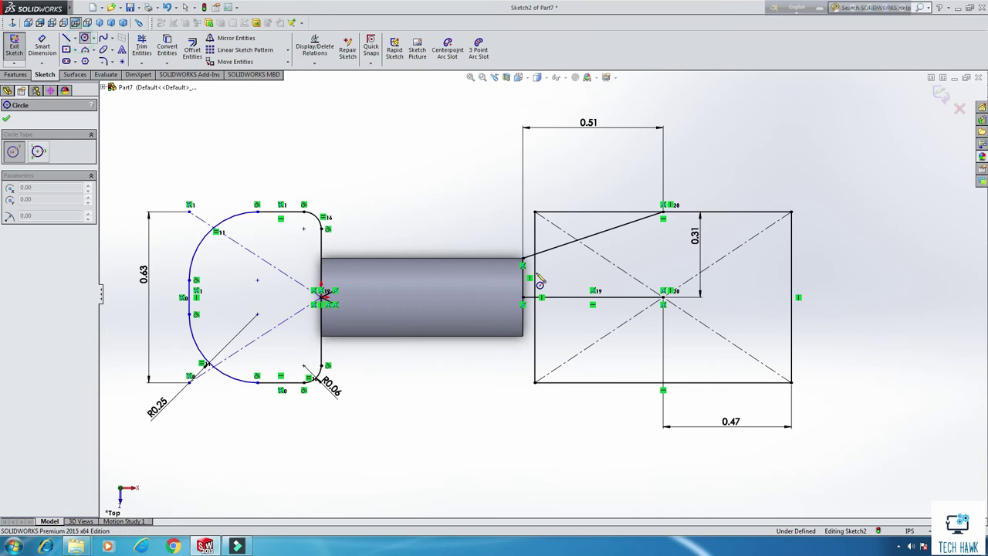
left_click(792, 297)
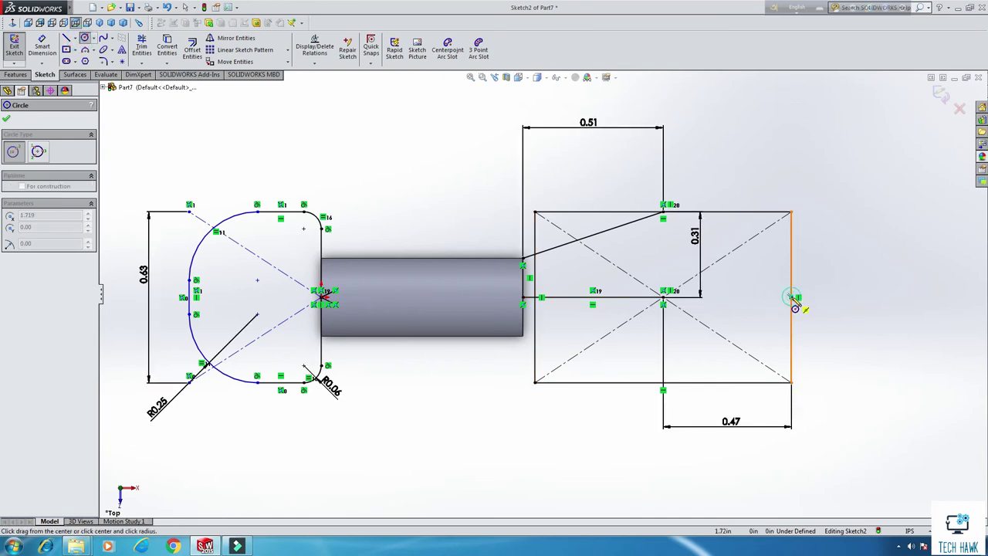
left_click(792, 216)
right_click(788, 161)
left_click(797, 165)
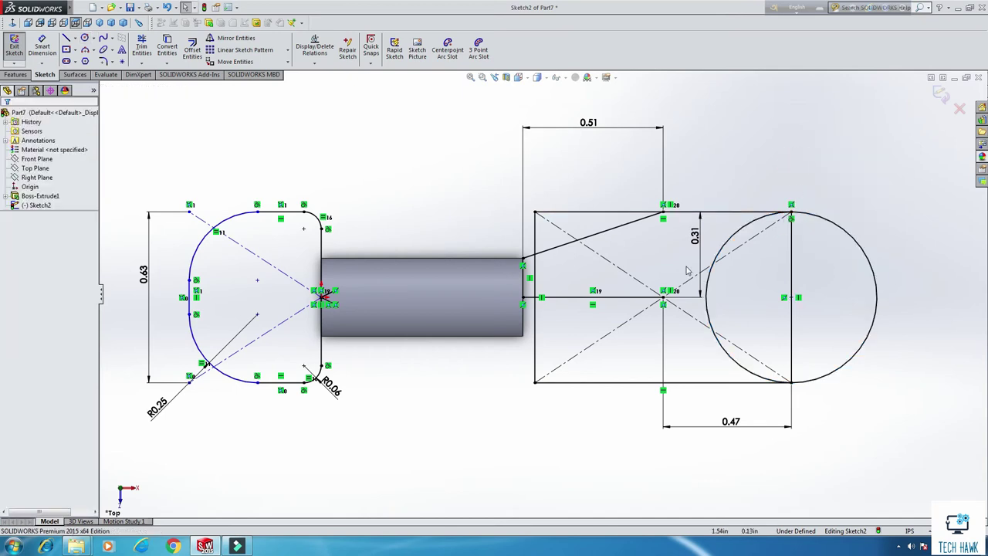
- Draw a horizontal line from the rectangle's centre to the circle's centre
left_click(66, 37)
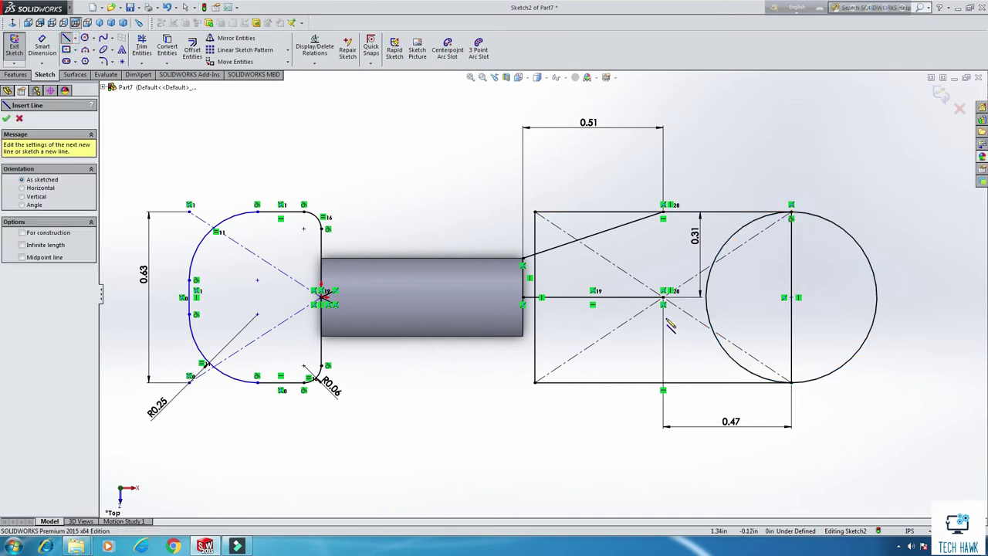
left_click(662, 298)
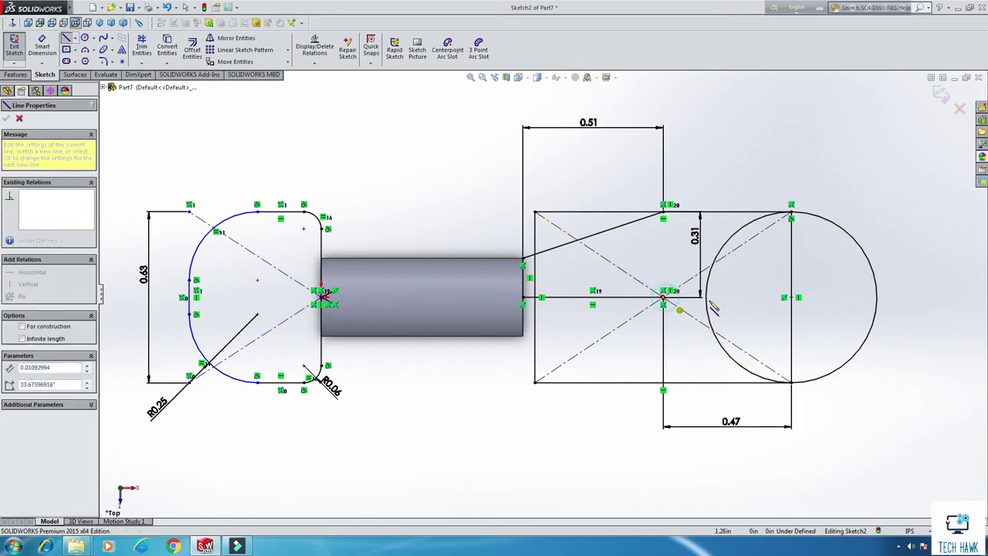
left_click(791, 297)
right_click(888, 139)
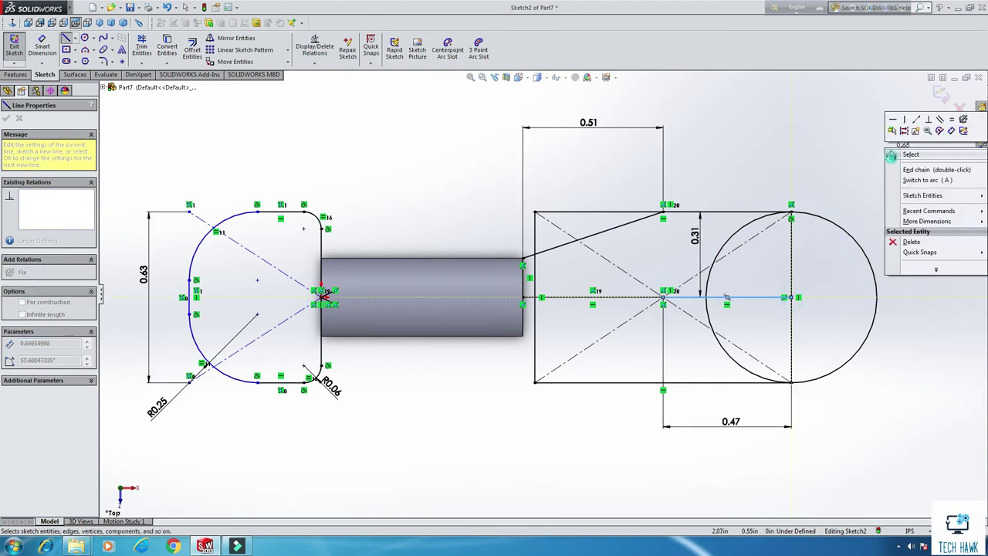
left_click(907, 150)
left_click(652, 307)
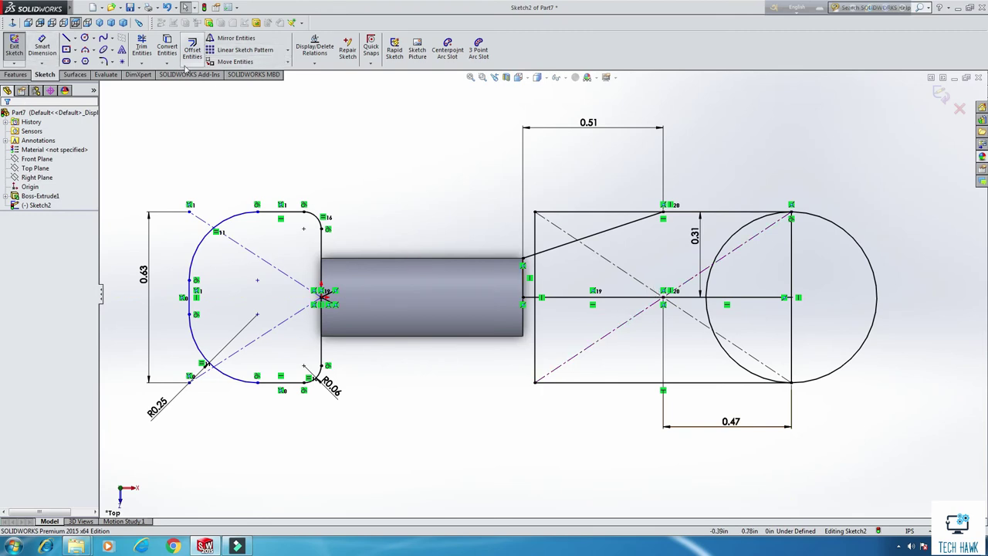
- Trim away the circle's lower arc and the lines crossing it
left_click(146, 54)
mouse_move(519, 360)
left_mouse_down()
mouse_move(514, 353)
mouse_move(800, 358)
mouse_move(665, 413)
left_mouse_up()
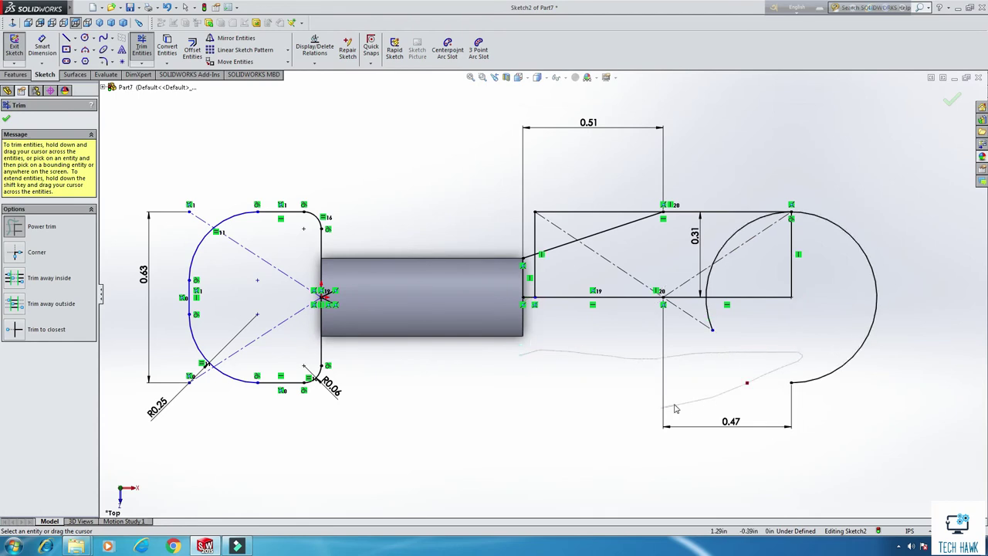
left_click_drag(675, 407, 674, 407)
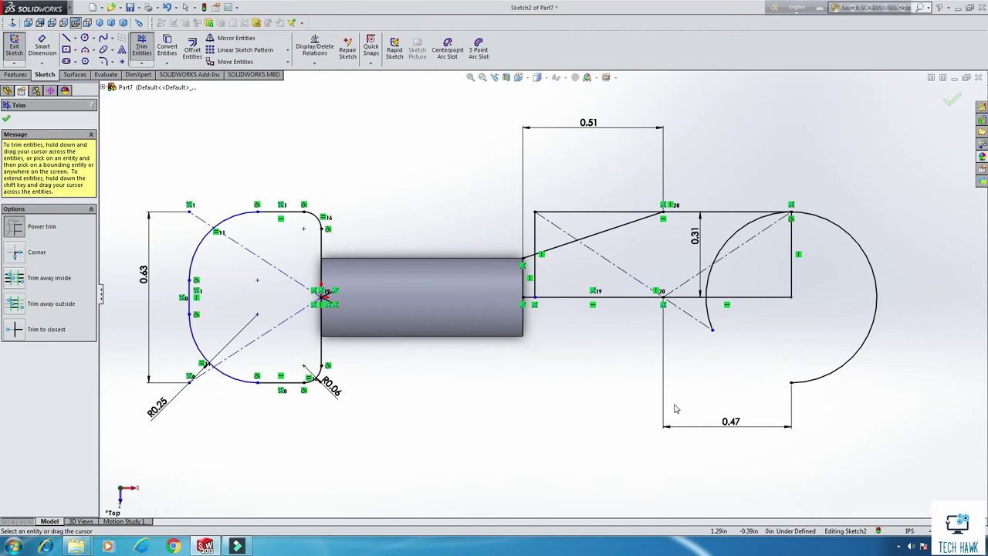
- Draw a horizontal axis line from the circle's centre to its right edge
left_click(66, 37)
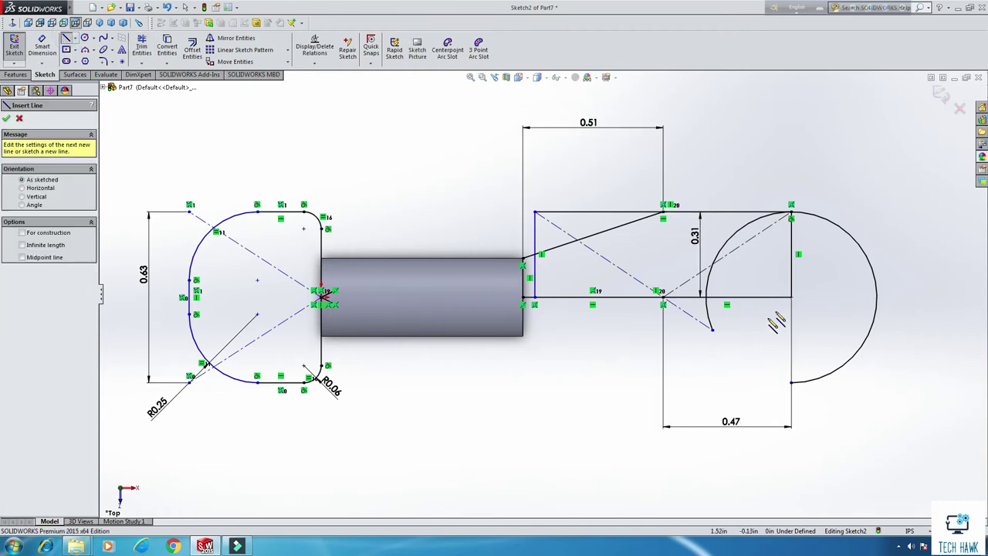
left_click(792, 297)
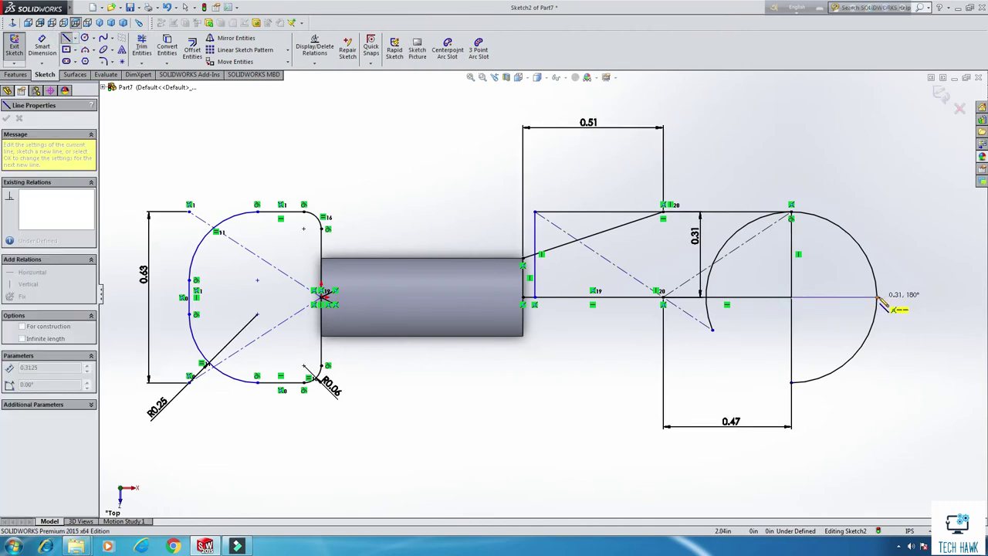
left_click(877, 298)
right_click(883, 181)
left_click(898, 226)
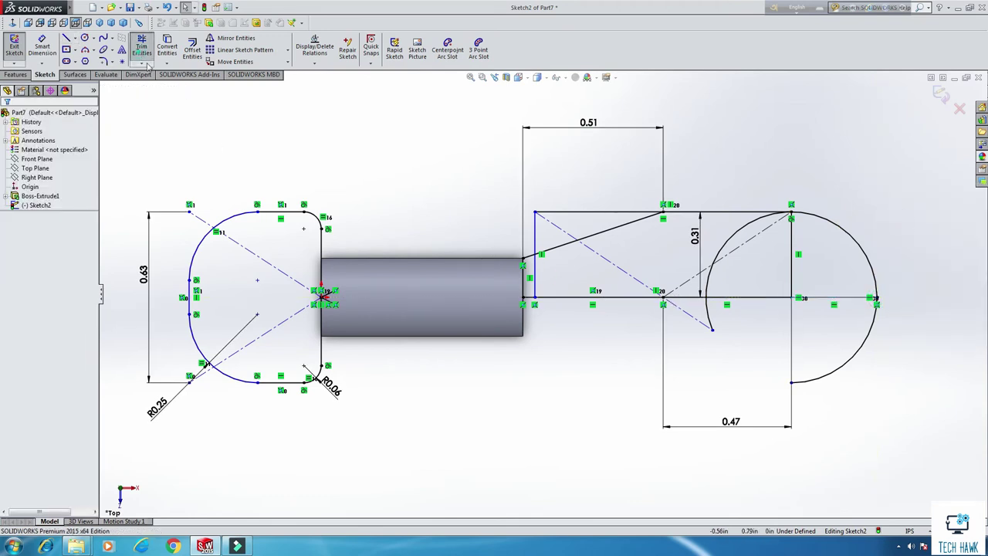
- Trim the remaining lower arc, vertical line, top line and leftover arc pieces
left_click(141, 47)
mouse_move(740, 332)
left_mouse_down()
mouse_move(728, 314)
mouse_move(701, 327)
mouse_move(877, 331)
left_mouse_up()
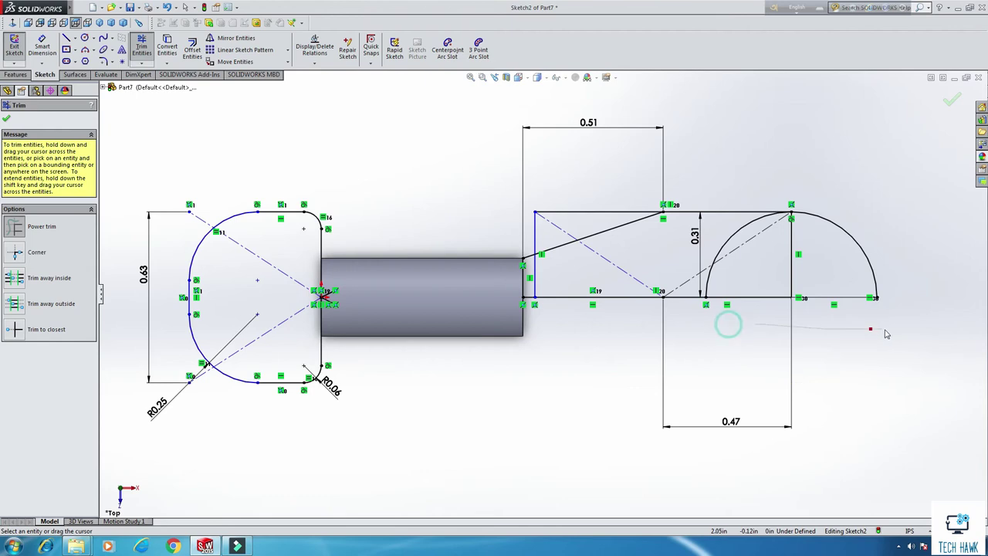
left_click_drag(823, 262, 693, 265)
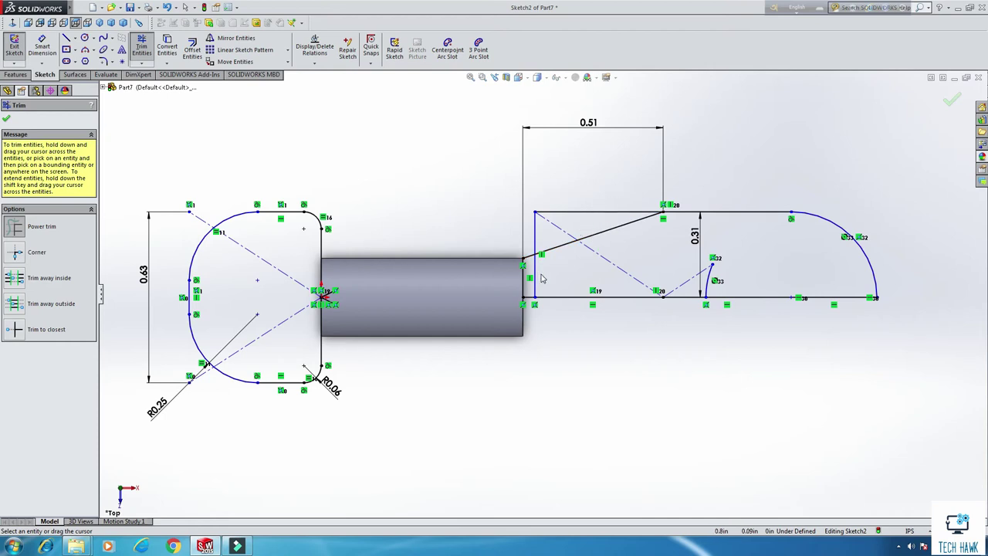
left_click_drag(558, 278, 536, 279)
left_click_drag(629, 195, 531, 238)
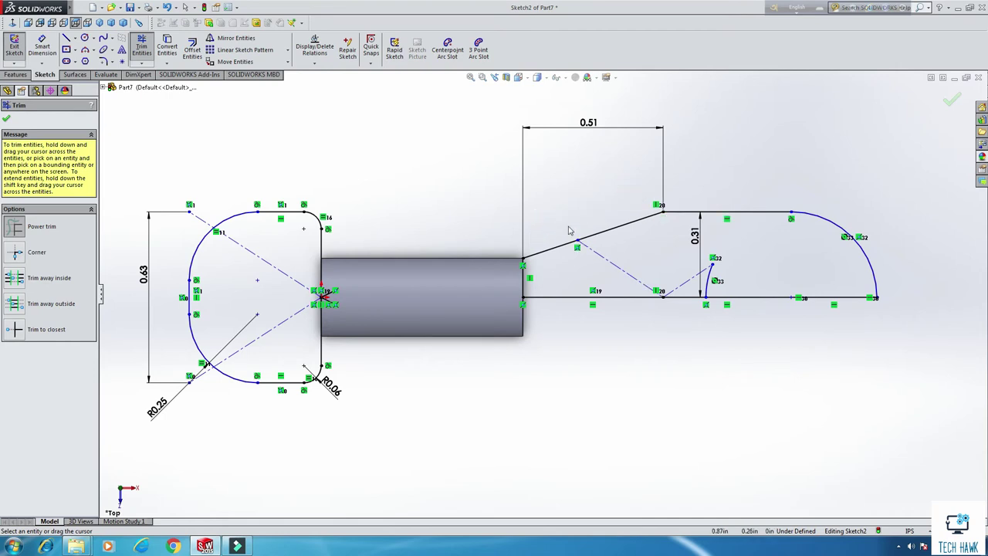
key("z")
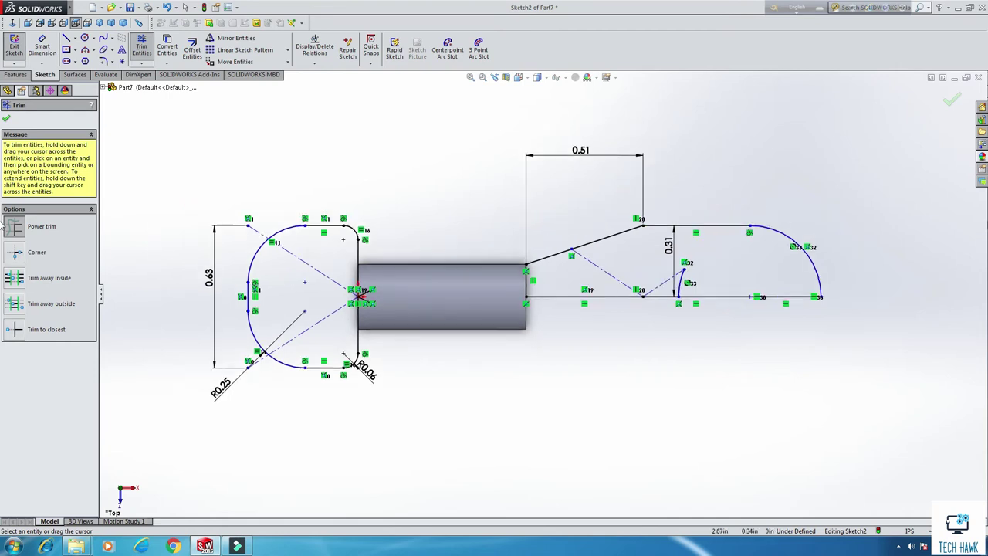
left_click_drag(717, 286, 676, 286)
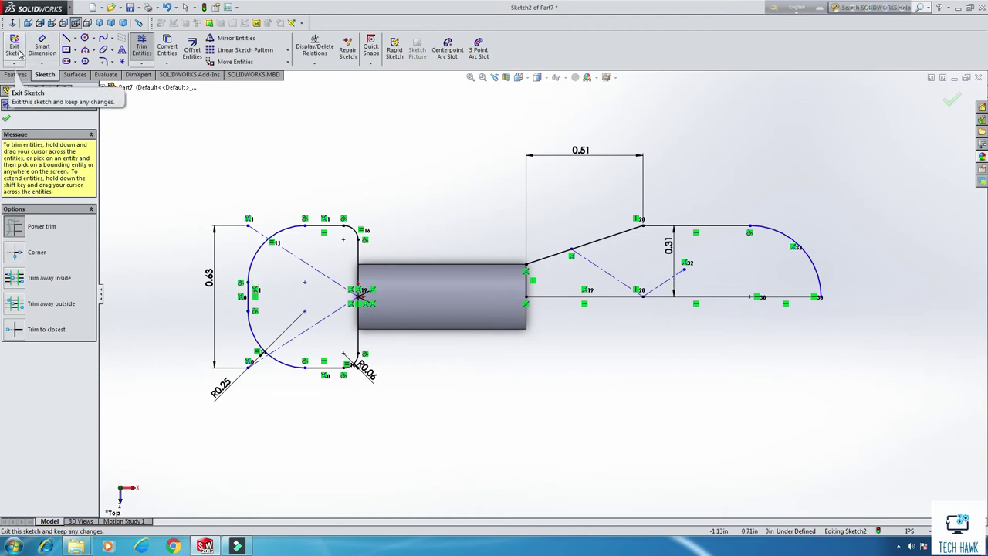
left_click(66, 37)
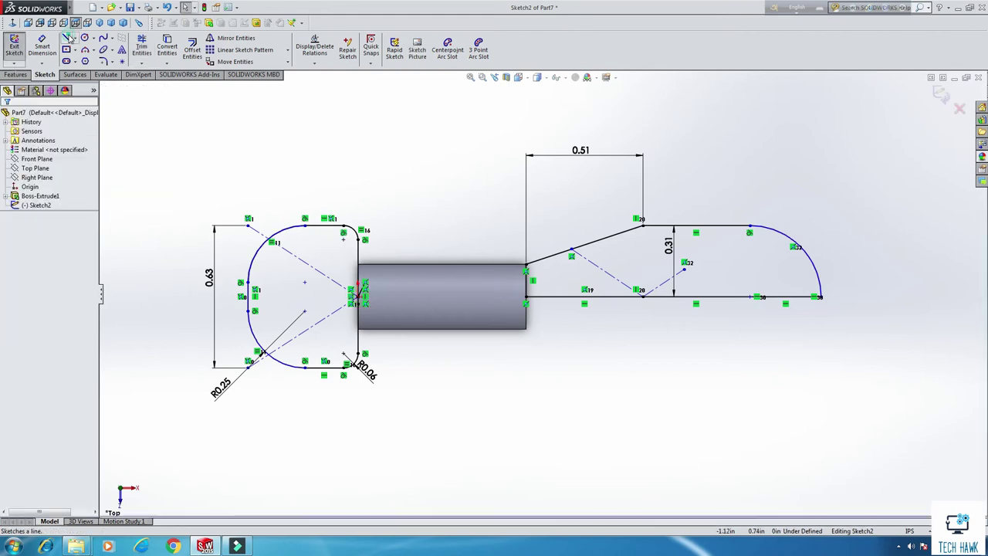
- Draw a horizontal axis line from the cylinder's left edge to the left arc
scroll(309, 293, "down", 3)
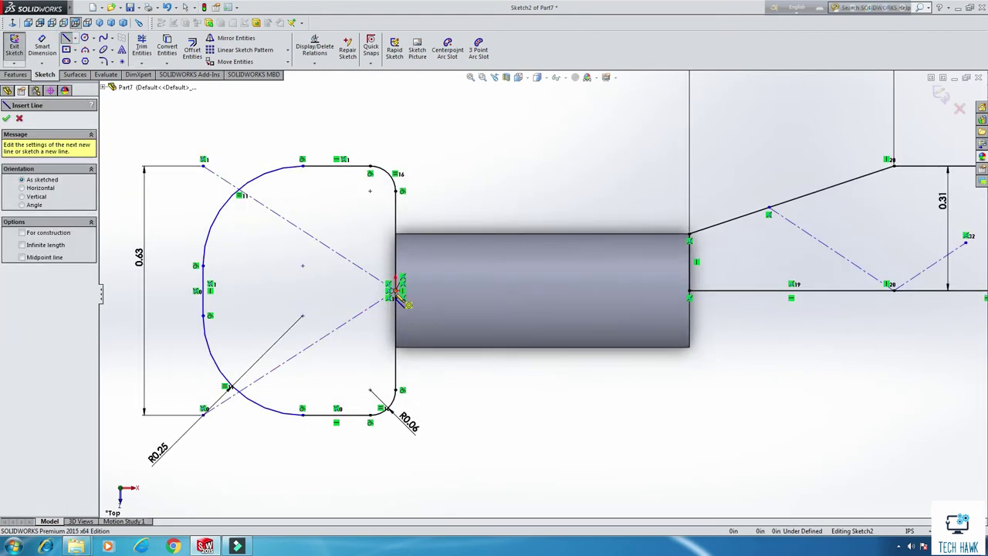
left_click(396, 291)
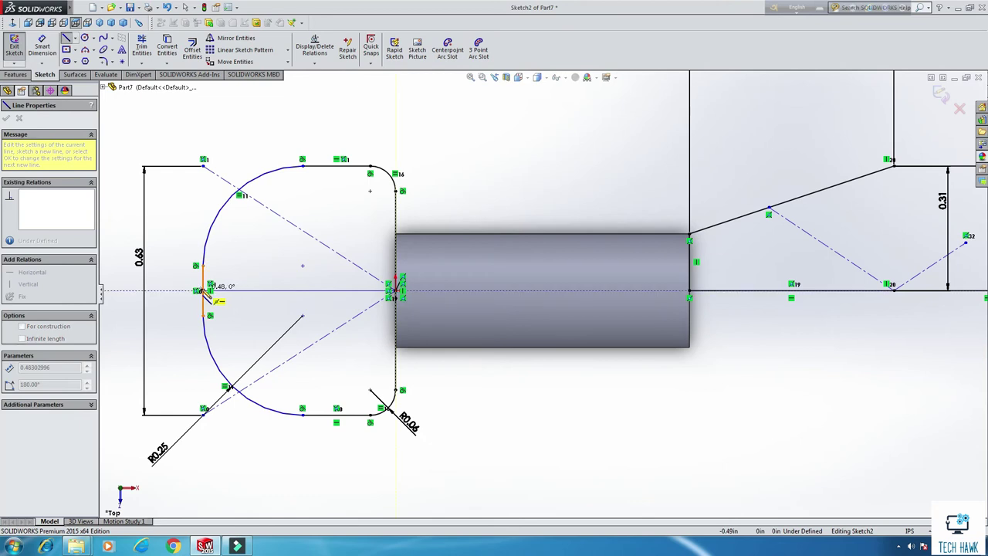
left_click(207, 290)
right_click(254, 214)
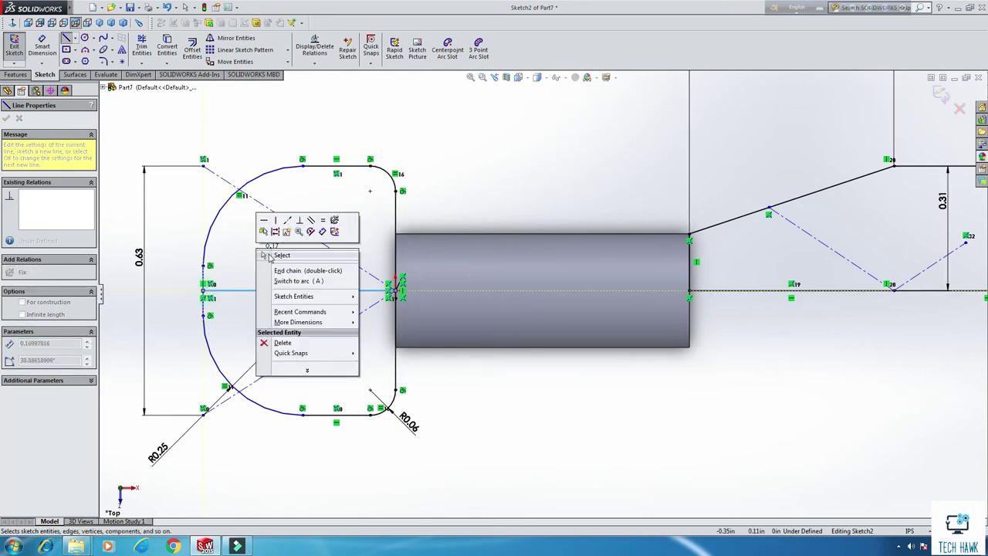
left_click(268, 255)
- Trim away the lower fillet, lower-left arc and vertical segment below the axis
left_click(142, 46)
mouse_move(505, 447)
left_mouse_down()
mouse_move(299, 359)
mouse_move(184, 325)
mouse_move(202, 304)
left_mouse_up()
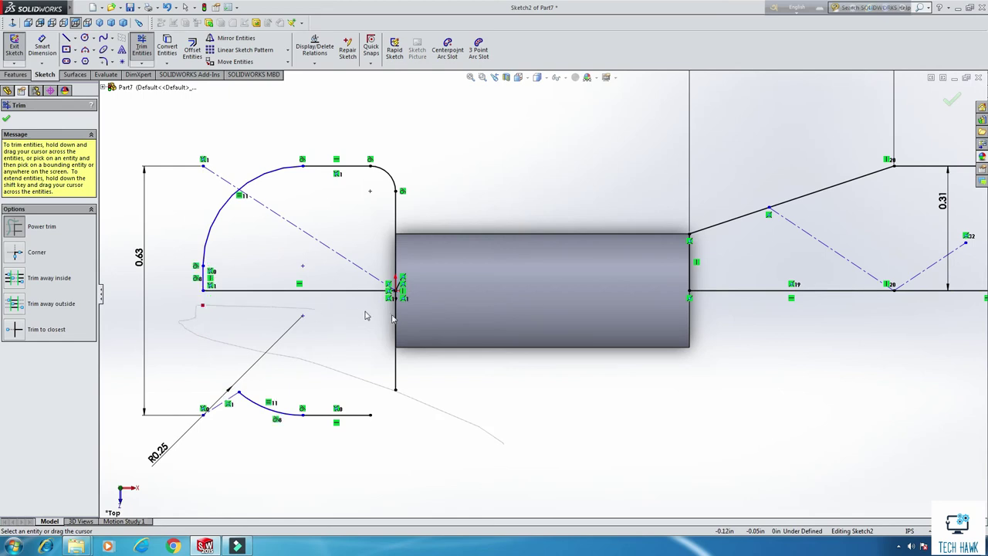
left_click_drag(393, 317, 455, 329)
mouse_move(336, 423)
left_mouse_down()
mouse_move(263, 410)
mouse_move(135, 332)
left_mouse_up()
key("Escape")
- Drag the invalid vertical line until the sketch solves again
middle_click_drag(525, 308, 482, 316)
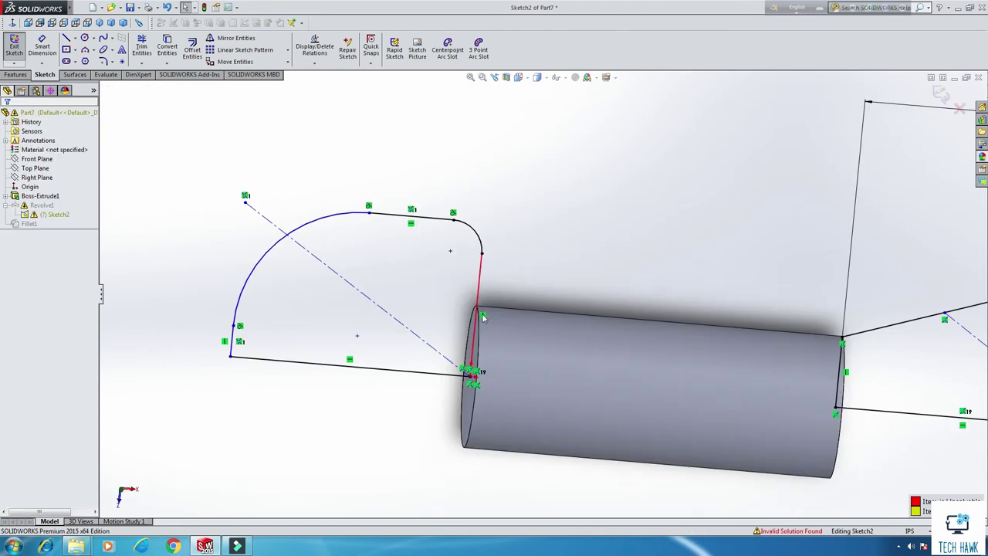
left_click_drag(472, 317, 477, 292)
scroll(629, 255, "up", 5)
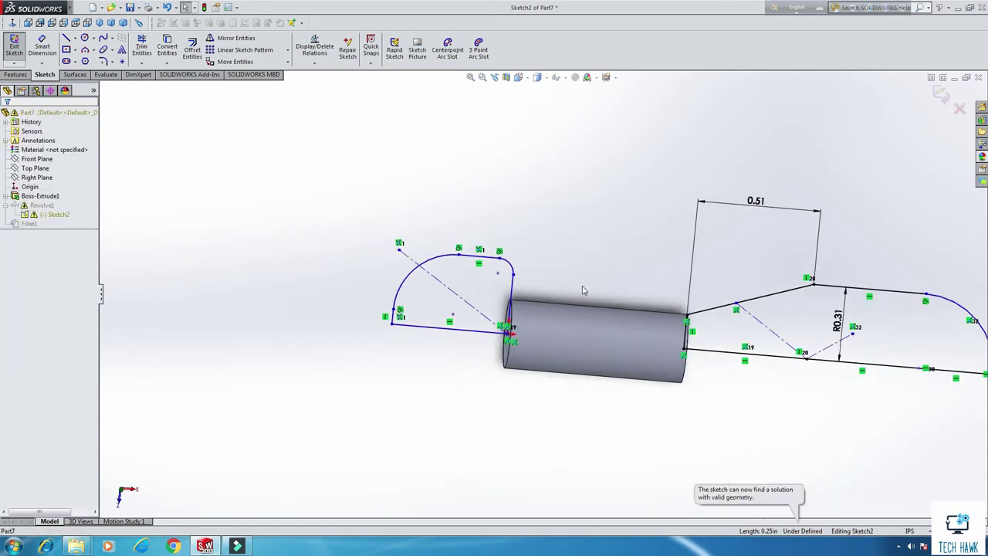
mouse_move(579, 284)
middle_mouse_down()
mouse_move(569, 224)
mouse_move(586, 242)
mouse_move(589, 265)
middle_mouse_up()
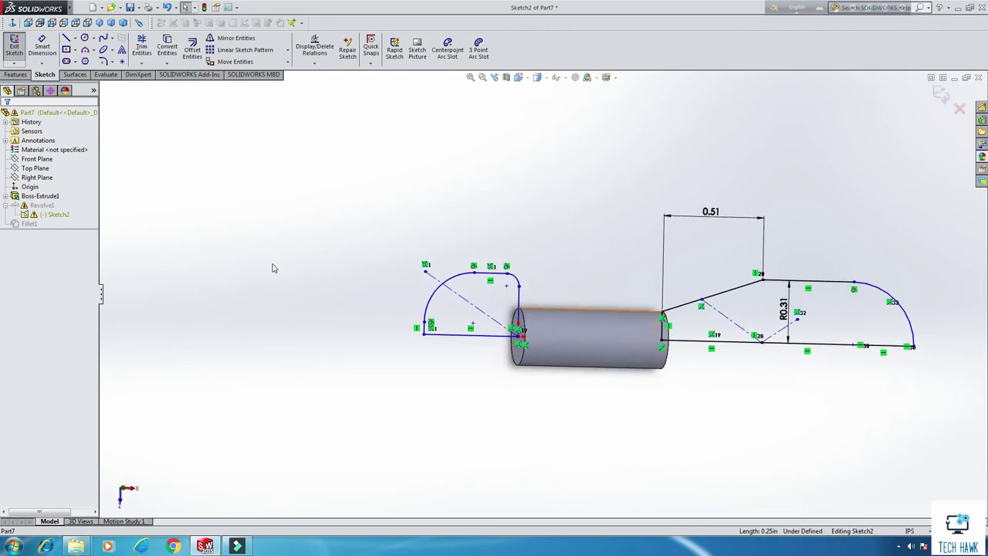
- Rebuild the revolve and fillet the neck-to-knob edge with a 0.031 in radius
left_click(14, 45)
right_click(71, 159)
left_click(100, 162)
mouse_move(324, 231)
middle_mouse_down()
mouse_move(393, 251)
mouse_move(327, 216)
middle_mouse_up()
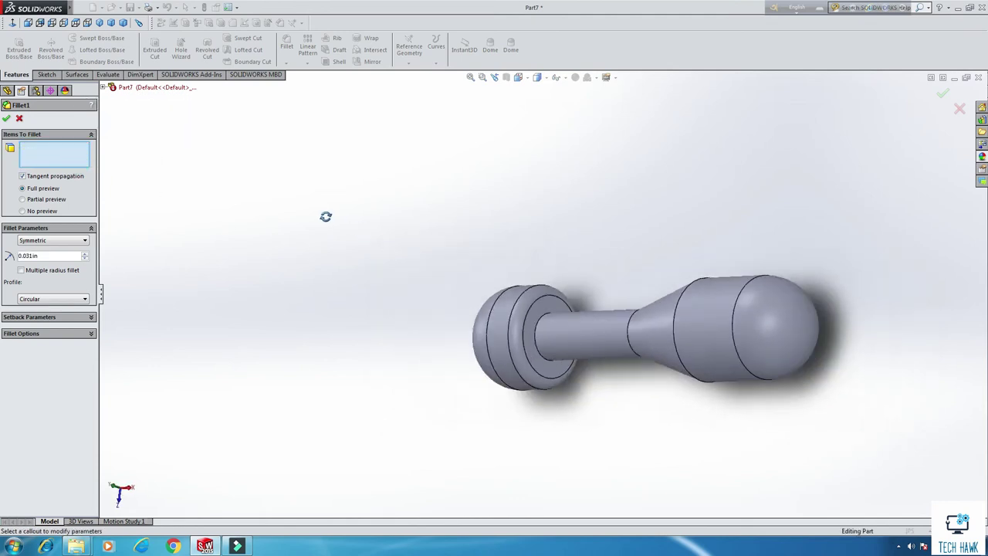
left_click(543, 327)
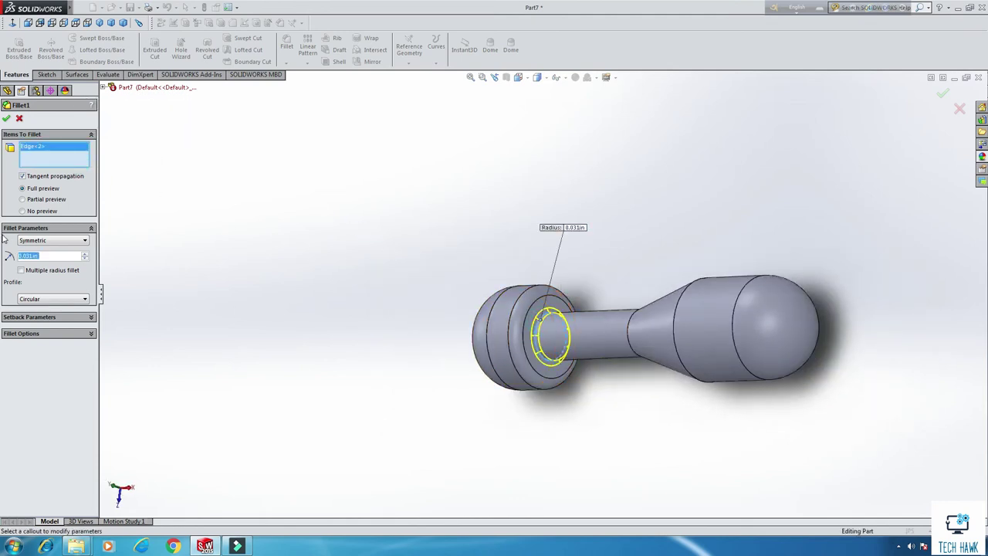
left_click(7, 118)
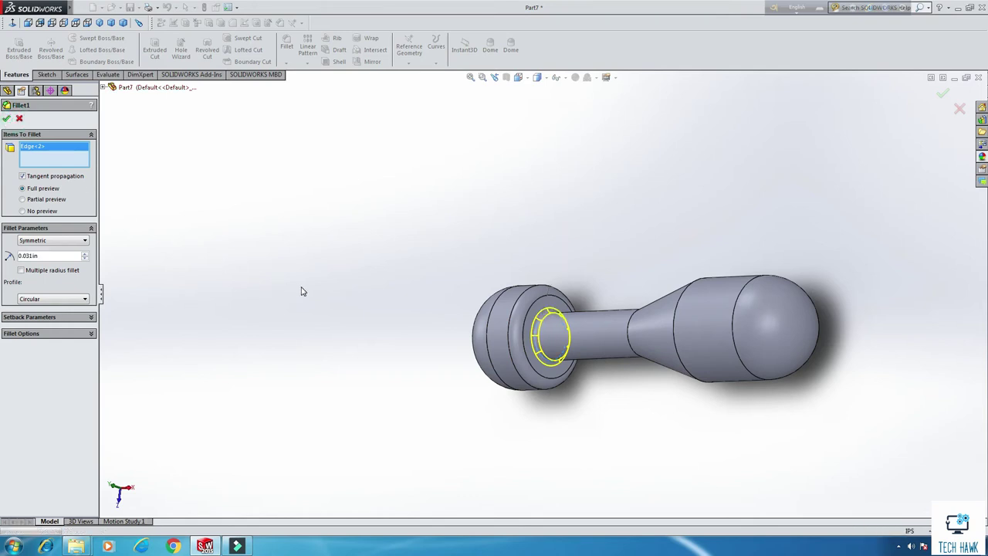
- Select Sketch2 and orient the part to the Top view
middle_click_drag(342, 271, 371, 299)
key("z")
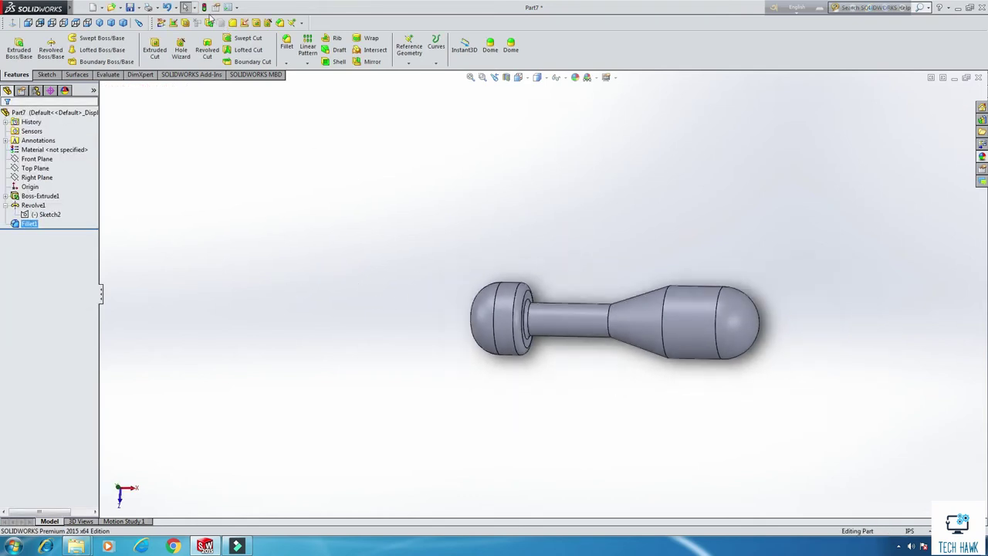
scroll(772, 332, "down", 3)
scroll(777, 331, "up", 1)
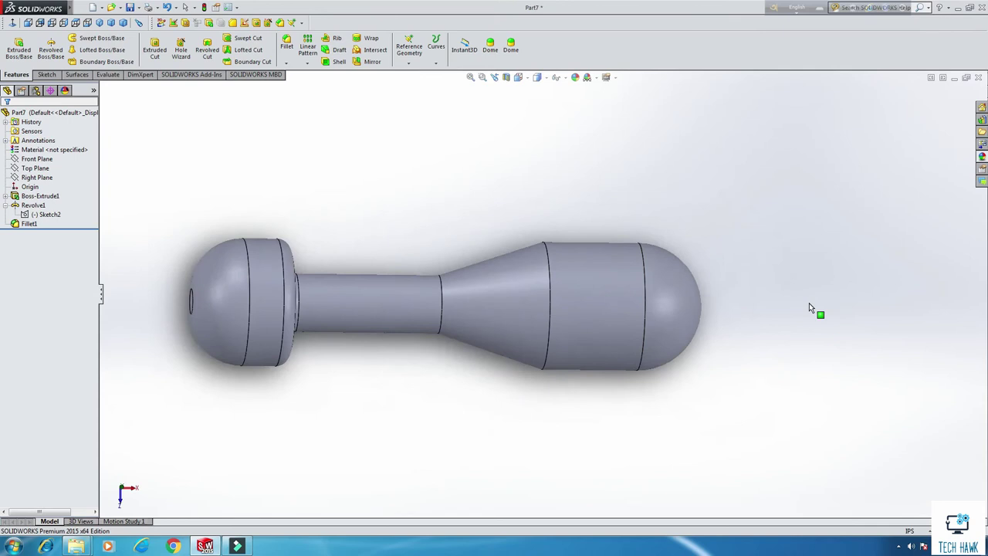
left_click(672, 305)
left_click(699, 282)
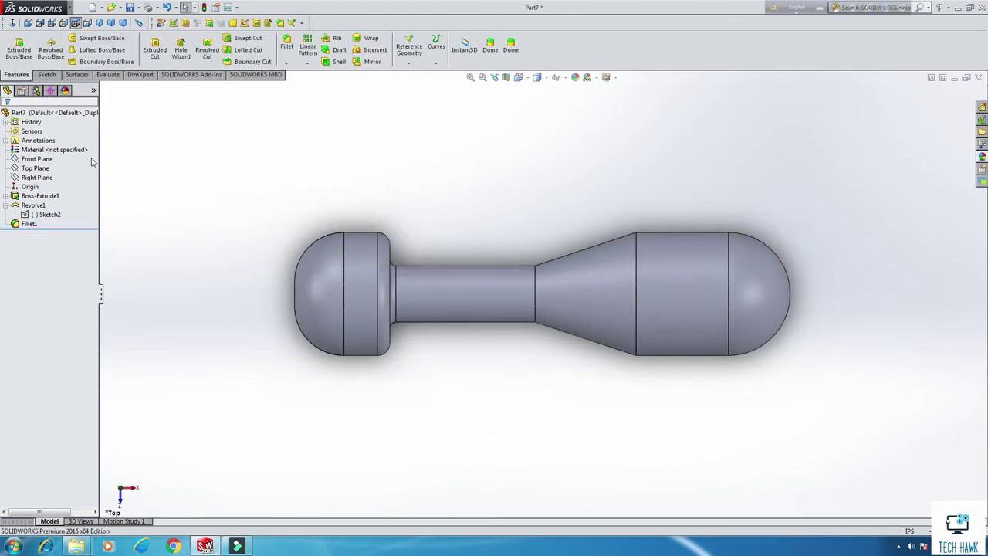
- Sketch a centre rectangle on Top Plane, aligning its centre horizontally with the origin
right_click(34, 168)
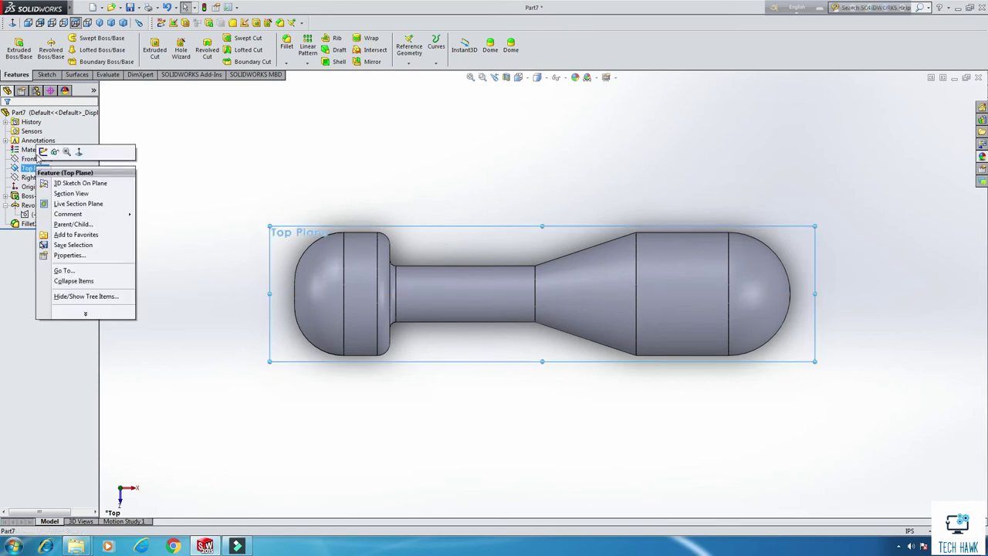
left_click(43, 152)
left_click(67, 51)
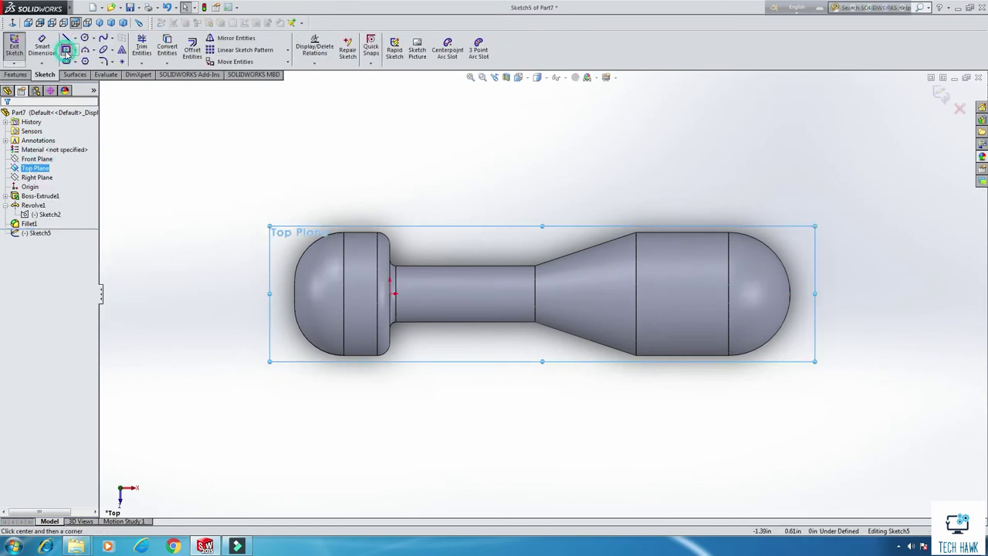
left_click(876, 294)
left_click(934, 254)
right_click(853, 198)
left_click(857, 201)
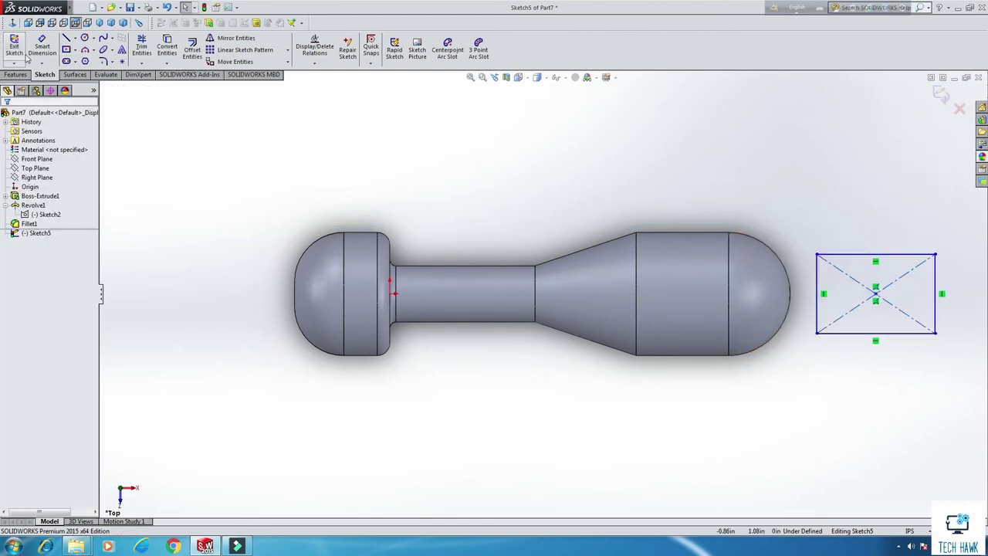
left_click(390, 294)
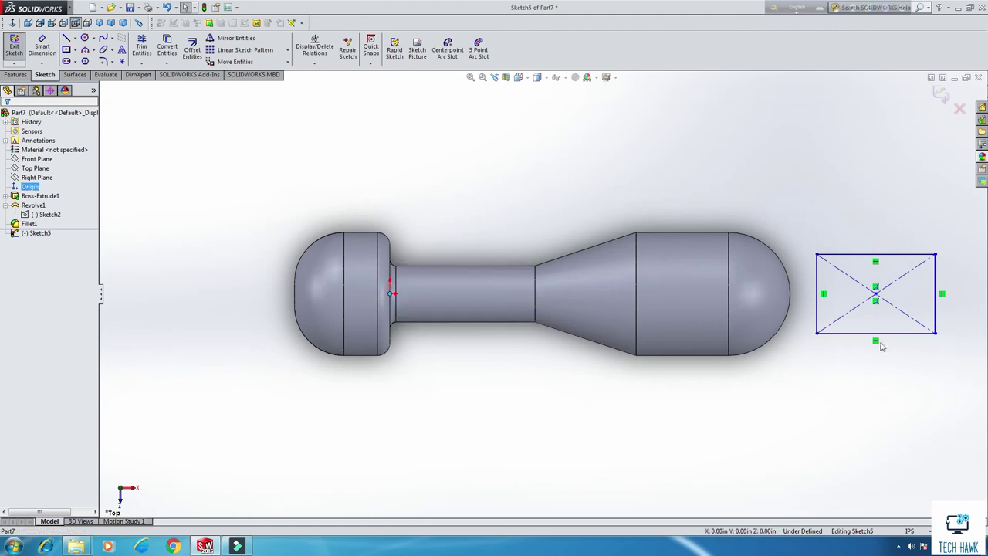
left_click(876, 295, "ctrl")
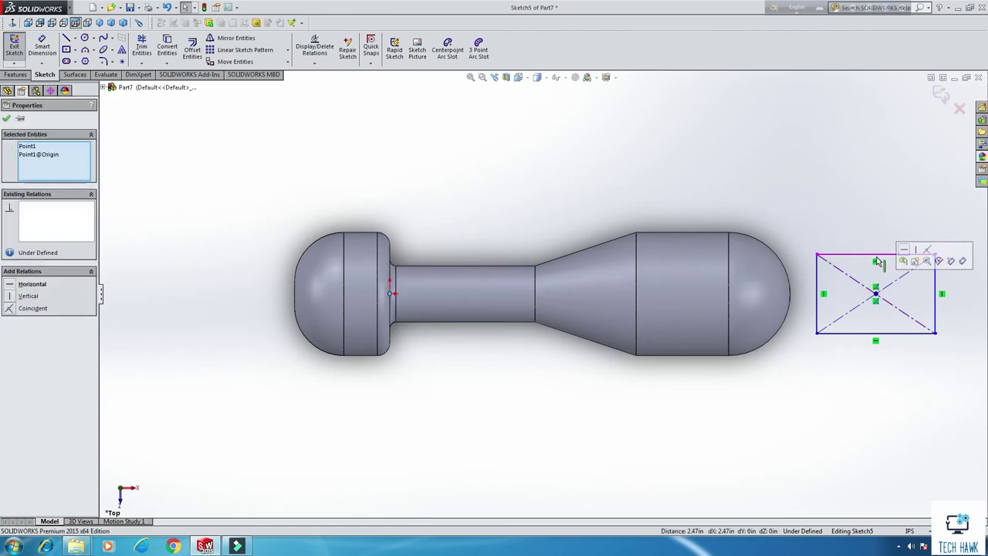
left_click(903, 252)
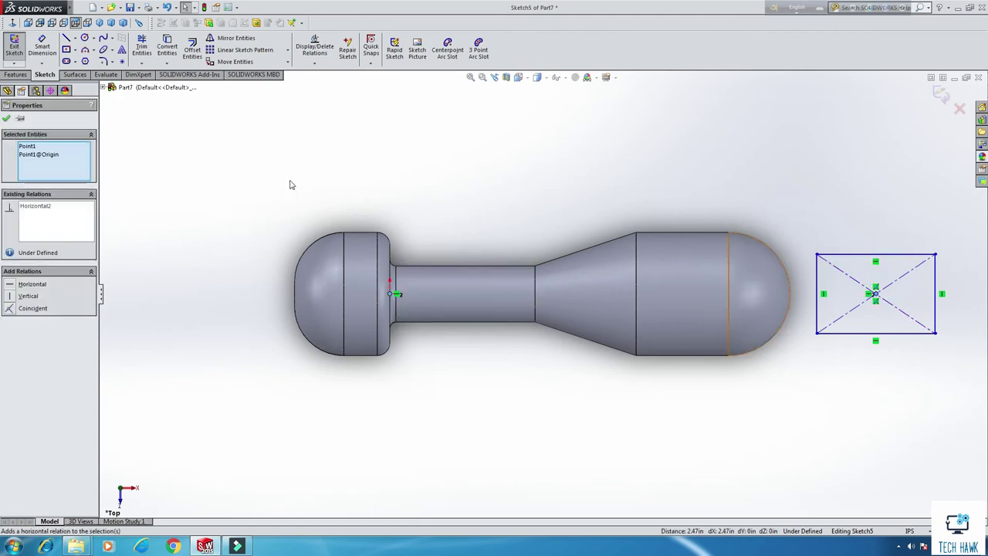
- Dimension the rectangle 0.205 in tall and 0.25 in from the body edge, then exit
left_click(41, 48)
left_click(817, 293)
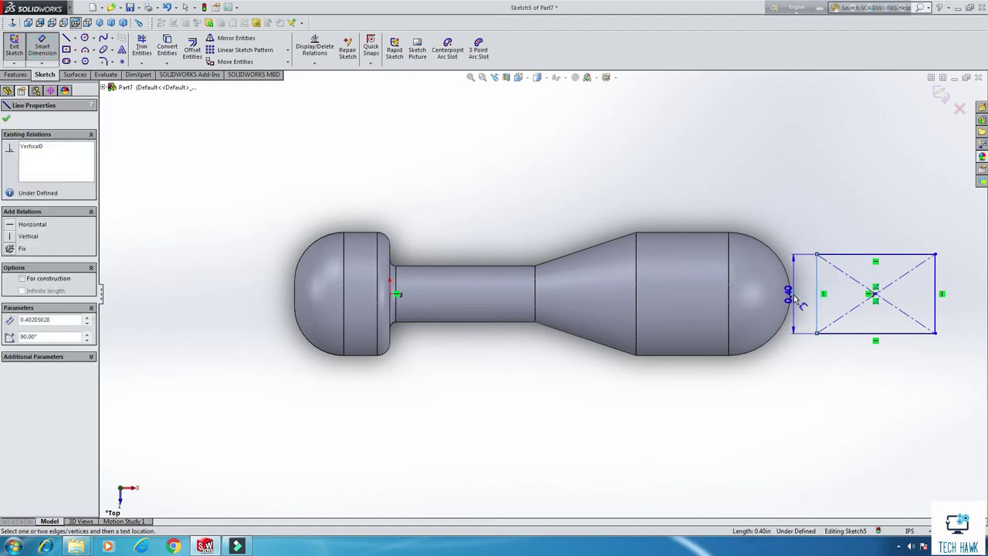
left_click(795, 299)
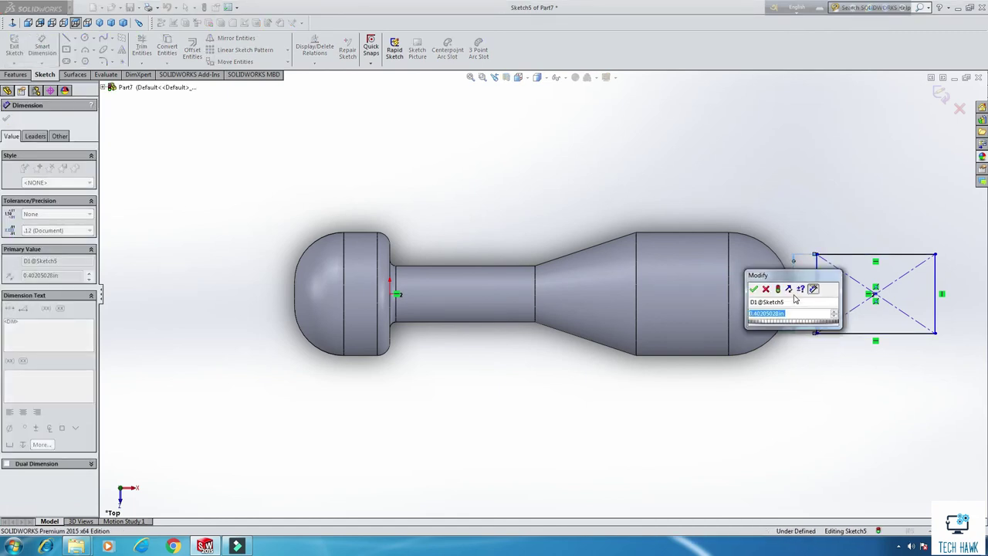
key("BackSpace")
type(".205")
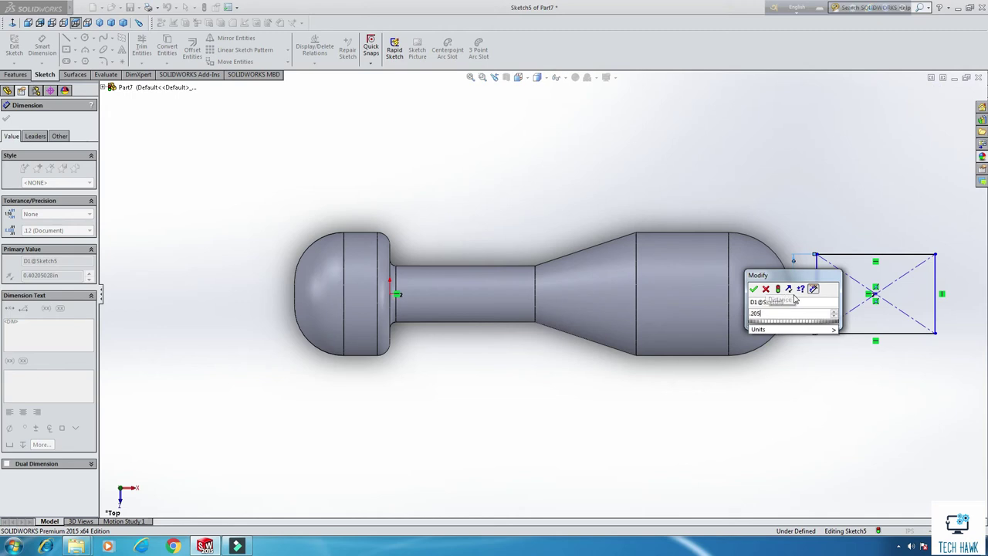
key("Return")
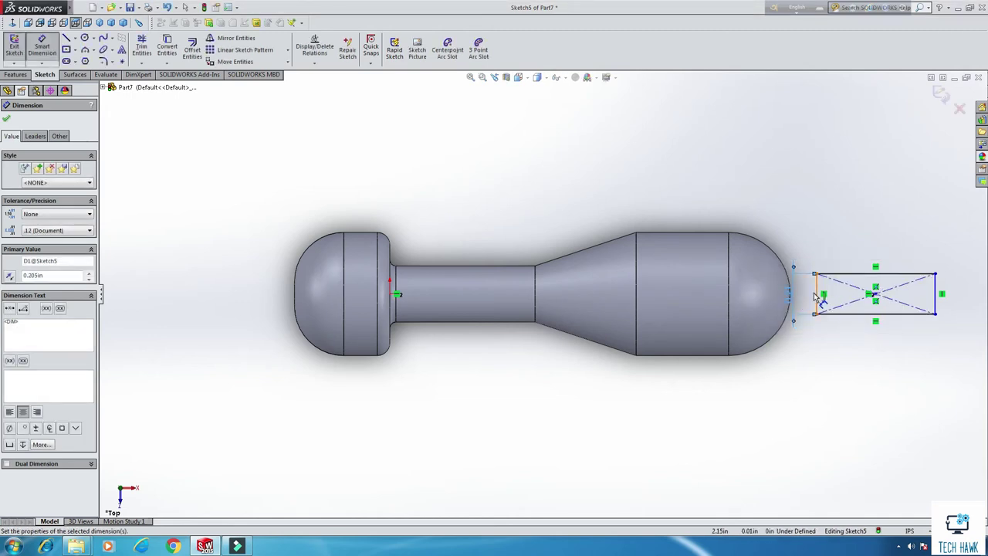
left_click(816, 295)
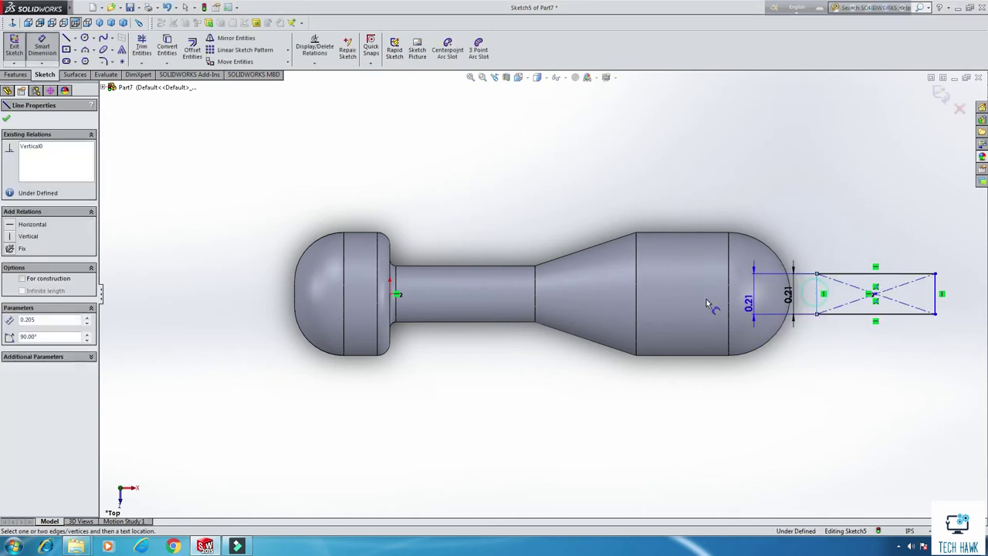
left_click(636, 297)
left_click(707, 184)
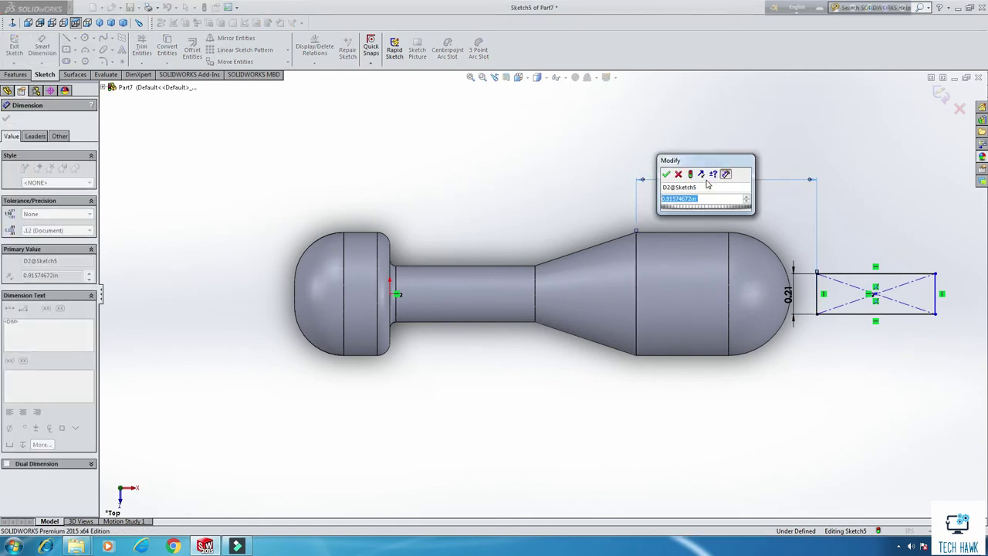
type("0.25")
key("Return")
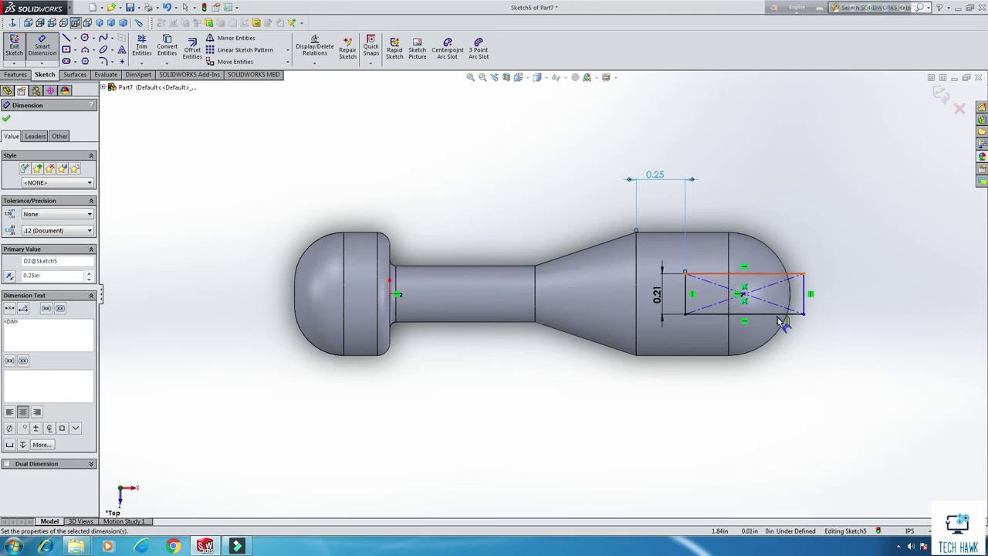
left_click(22, 60)
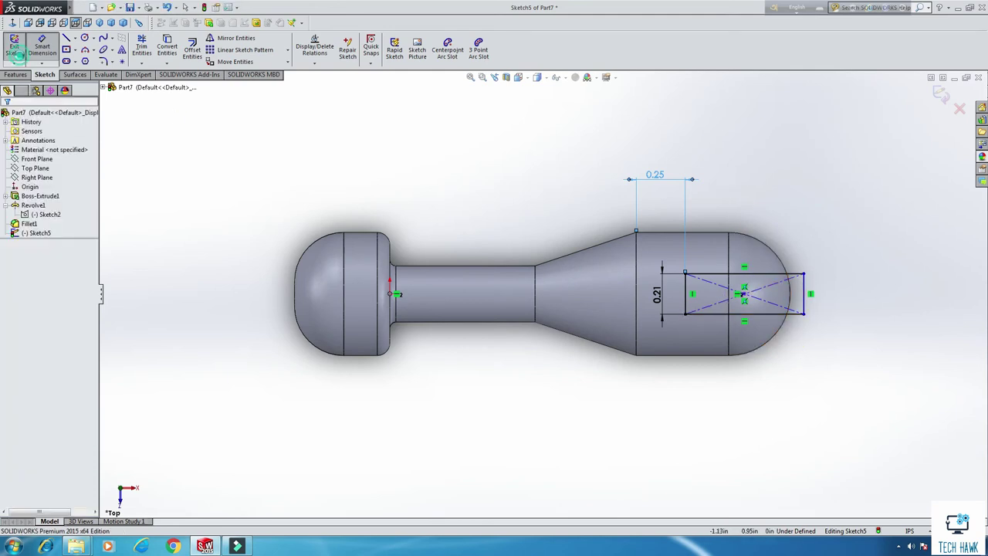
- Extrude-cut the rectangle Through All – Both to slot the rounded tip
left_click(154, 55)
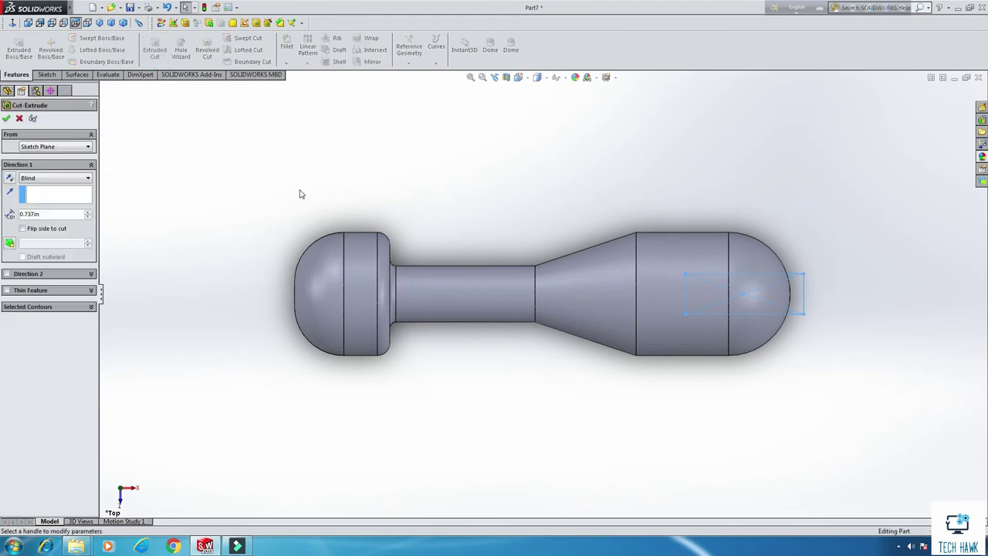
left_click(44, 183)
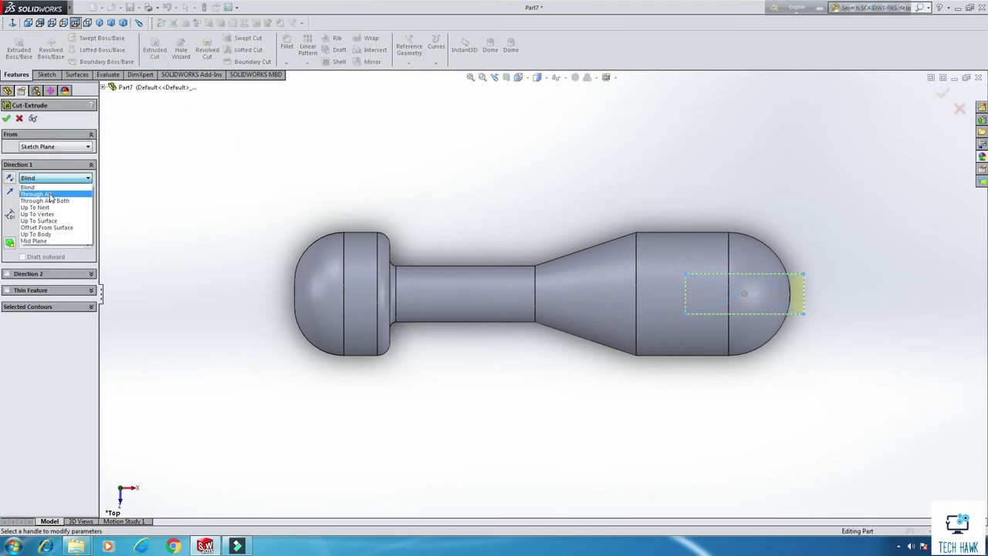
left_click(47, 199)
middle_click_drag(440, 166, 435, 254)
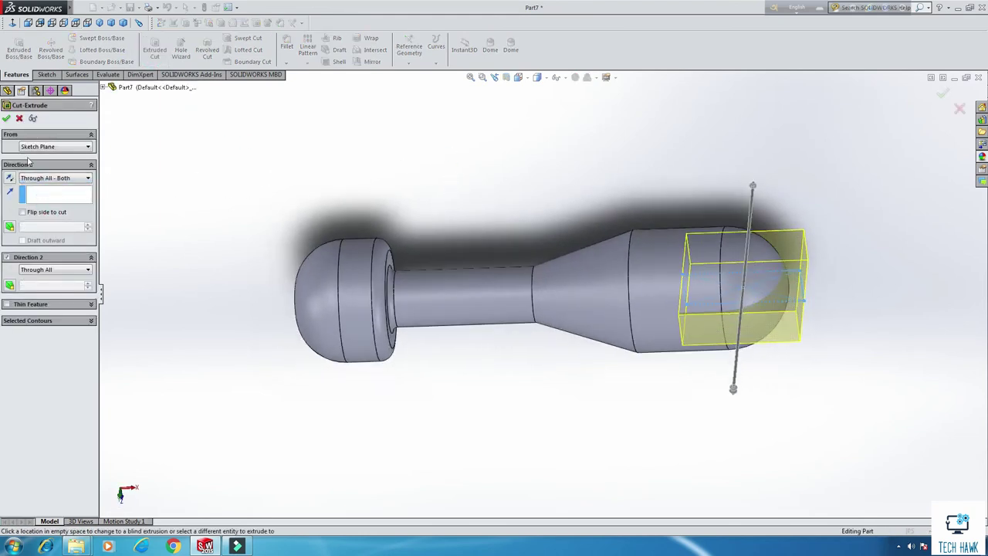
left_click(7, 120)
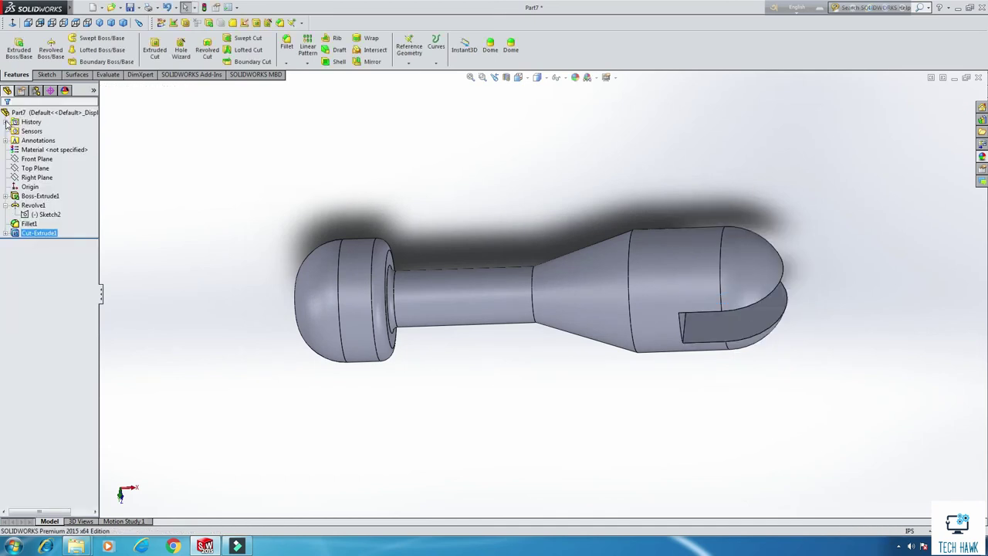
middle_click_drag(615, 176, 728, 207)
- Start a sketch on the slot face and draw a circle near the tip
right_click(728, 207)
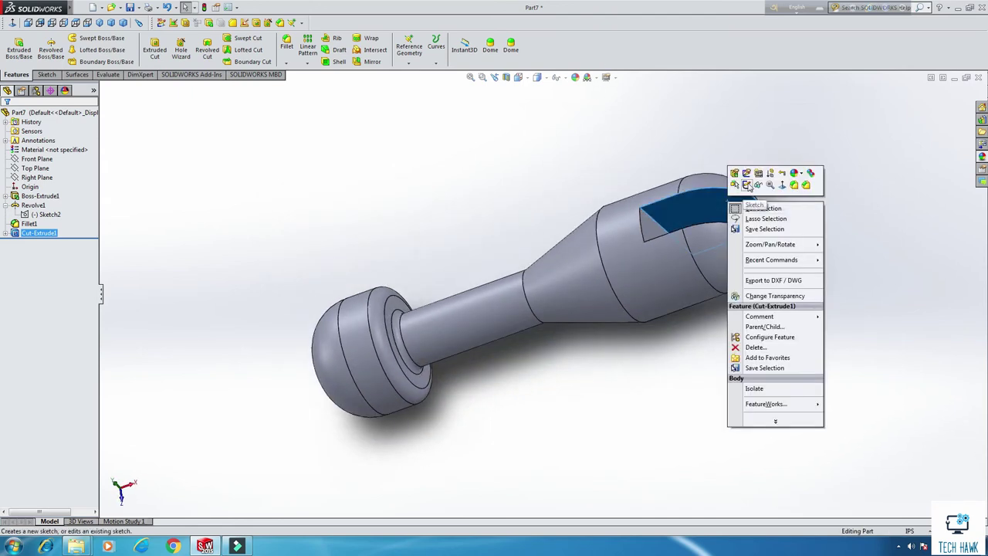
left_click(747, 186)
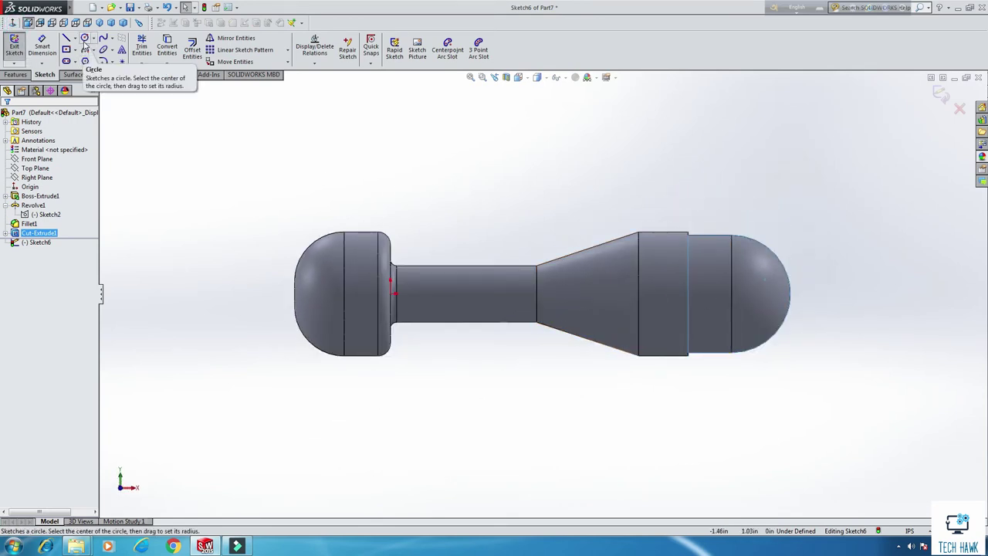
left_click(85, 39)
left_click(827, 294)
left_click(842, 313)
right_click(849, 223)
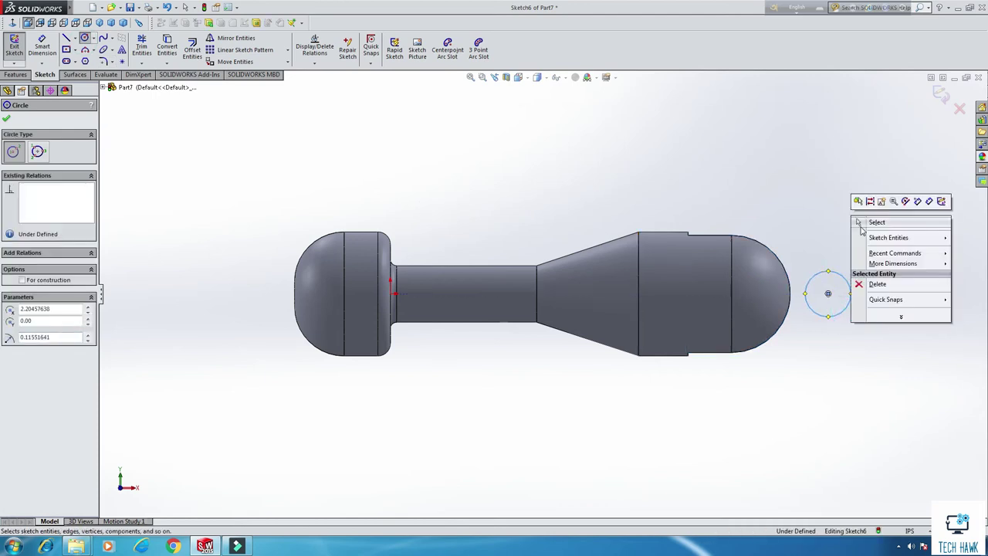
left_click(860, 223)
- Dimension the circle centre 15/32 in from the vertical body edge
left_click(42, 47)
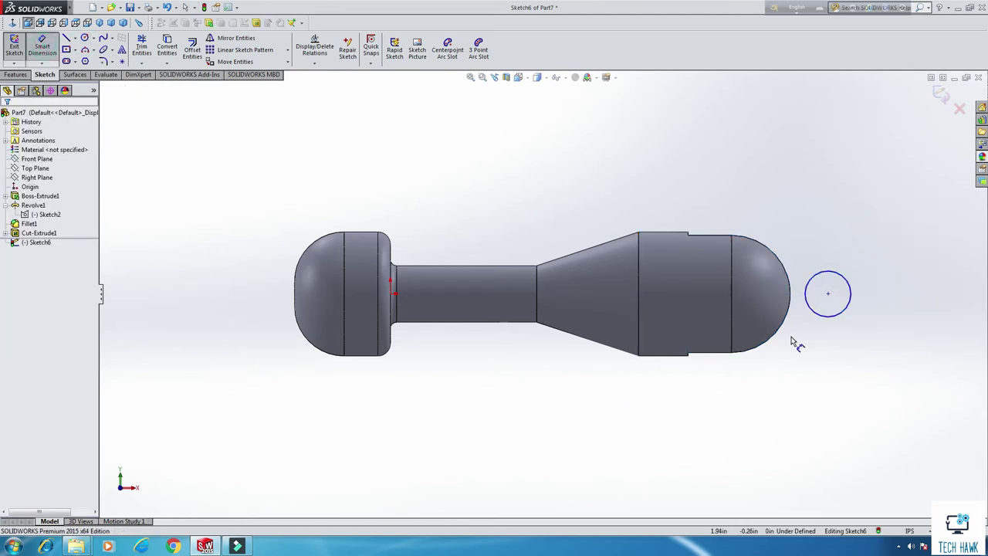
left_click(827, 293)
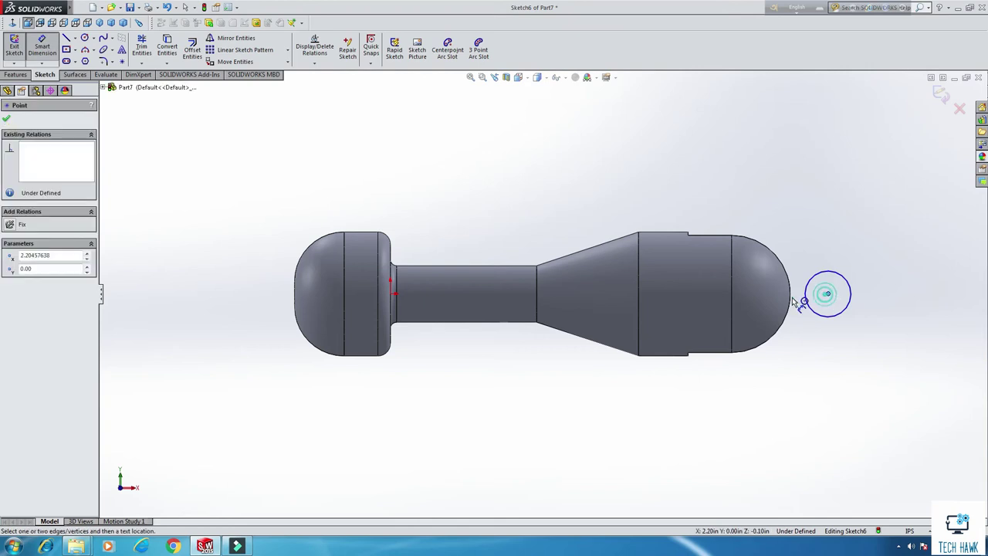
left_click(639, 306)
left_click(693, 188)
type(".25")
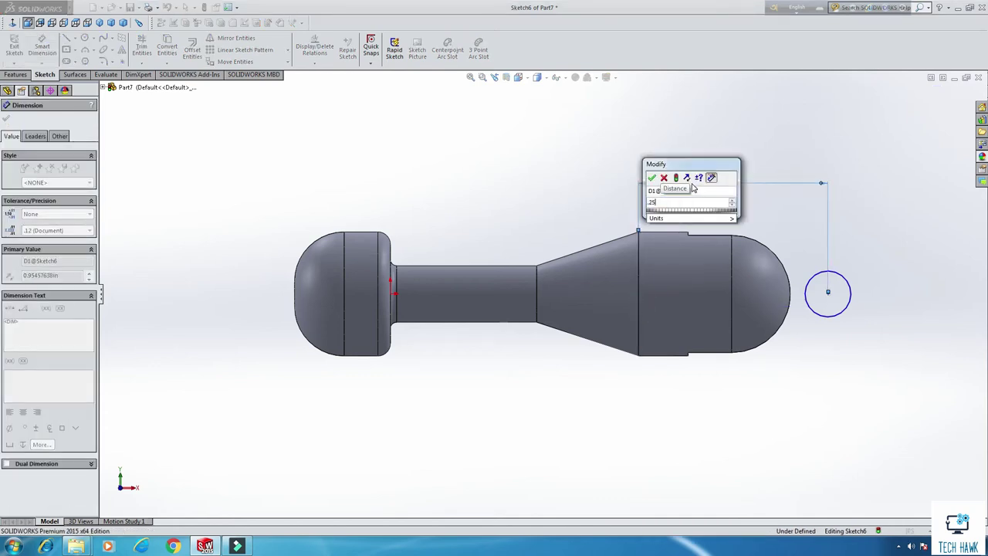
key("Return")
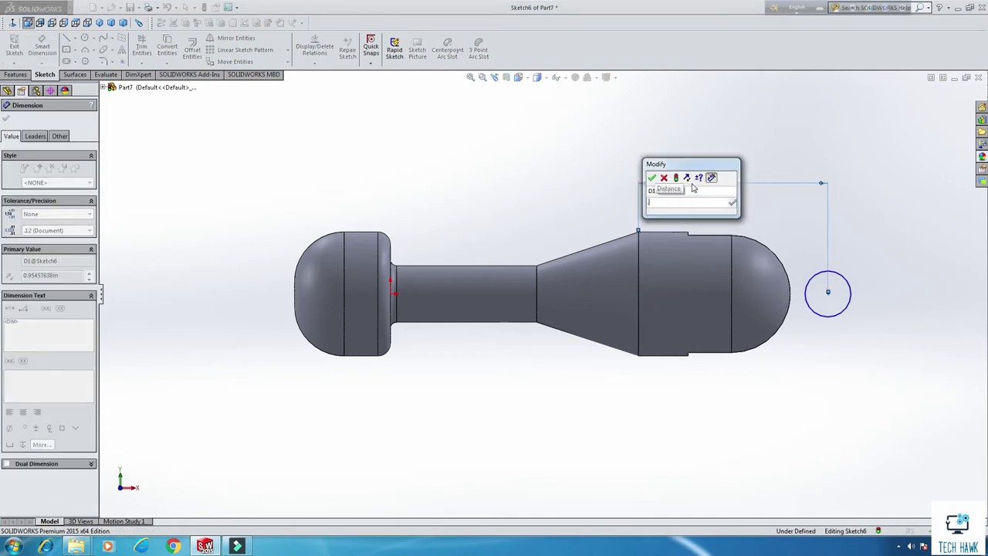
type("15/32")
key("Return")
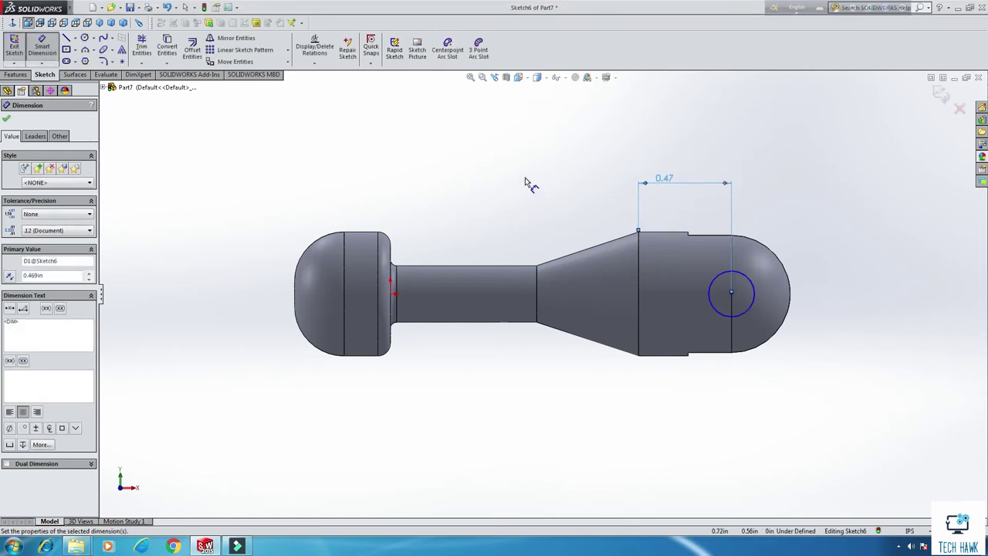
- Set the circle's diameter to 0.05 in
left_click(753, 298)
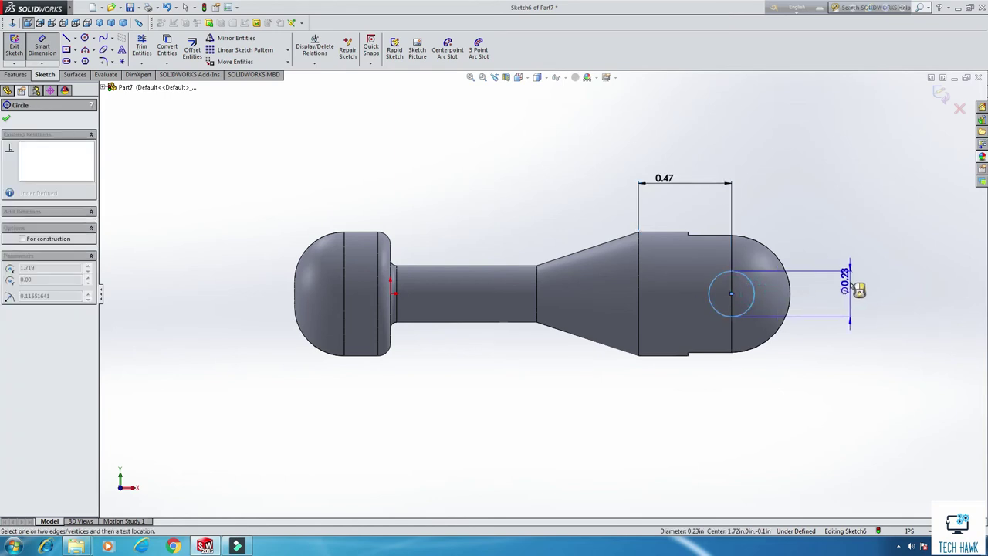
left_click(858, 289)
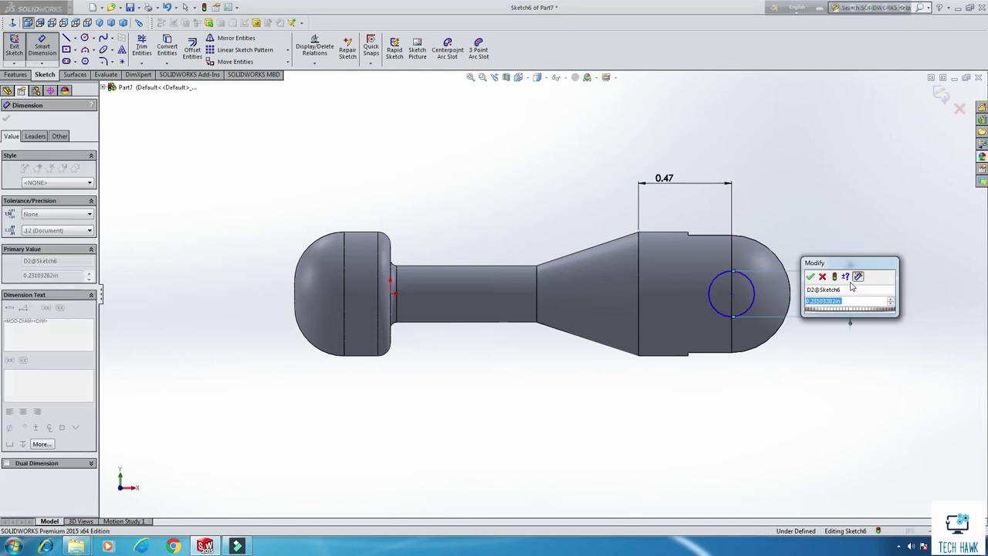
key("BackSpace")
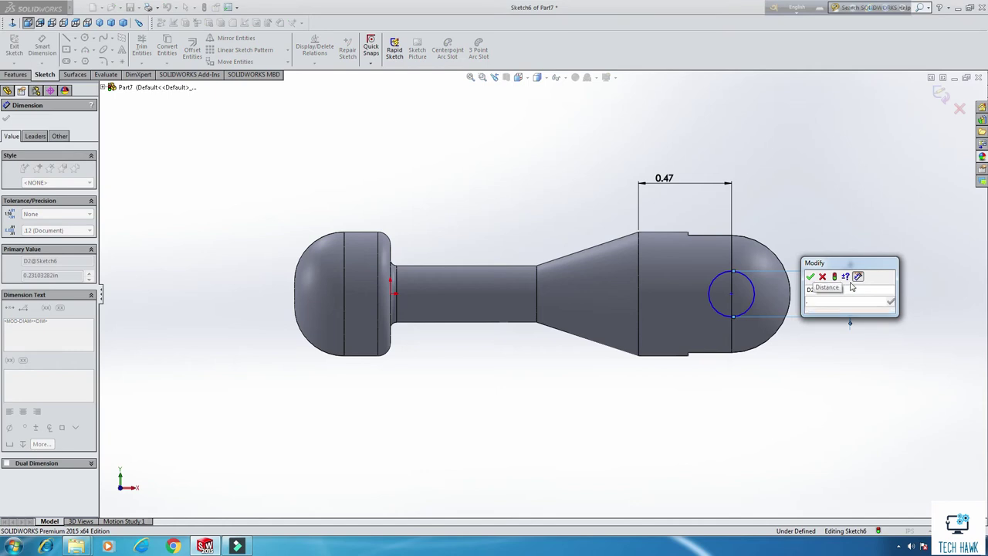
type("005")
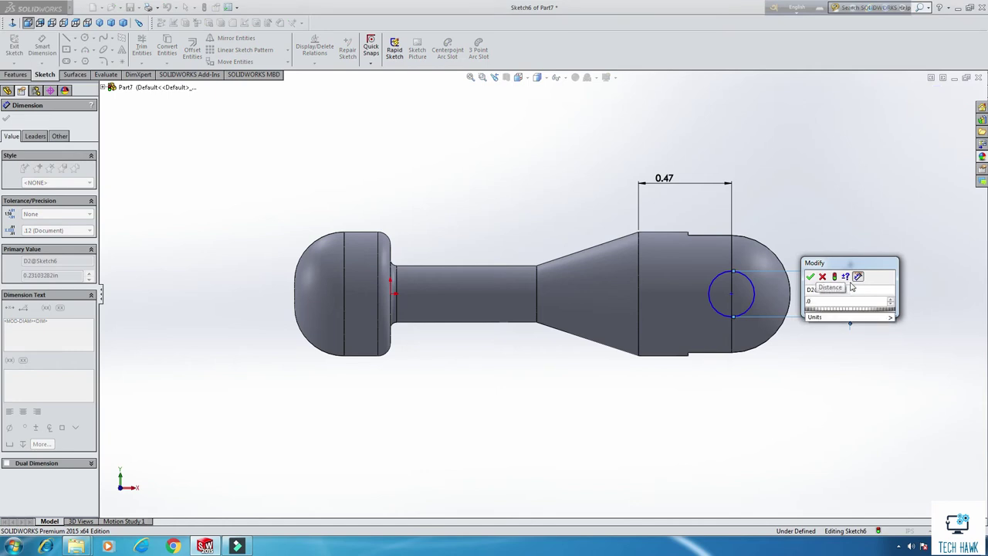
key("Return")
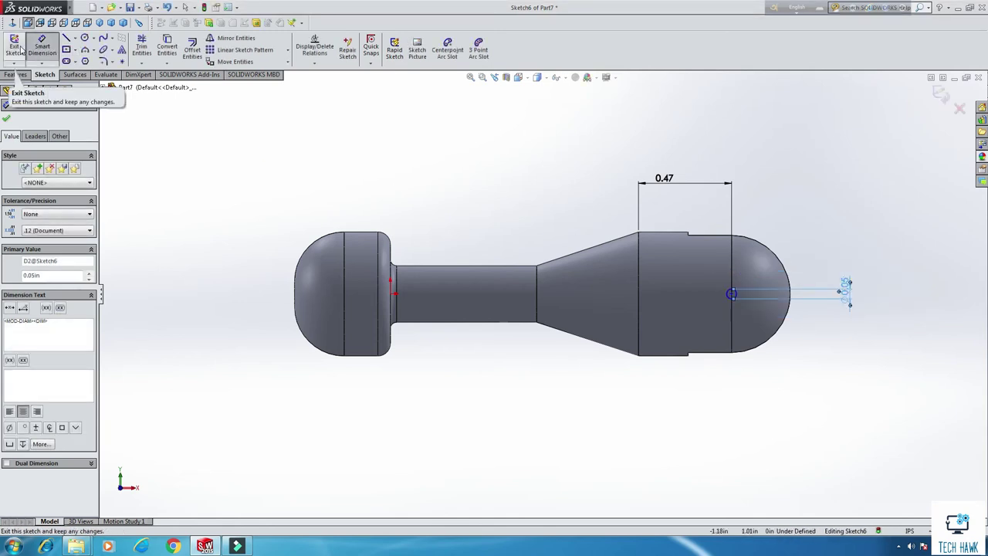
- Extrude-cut the 0.05 in circle Through All – Both to form the cross-hole
left_click(17, 46)
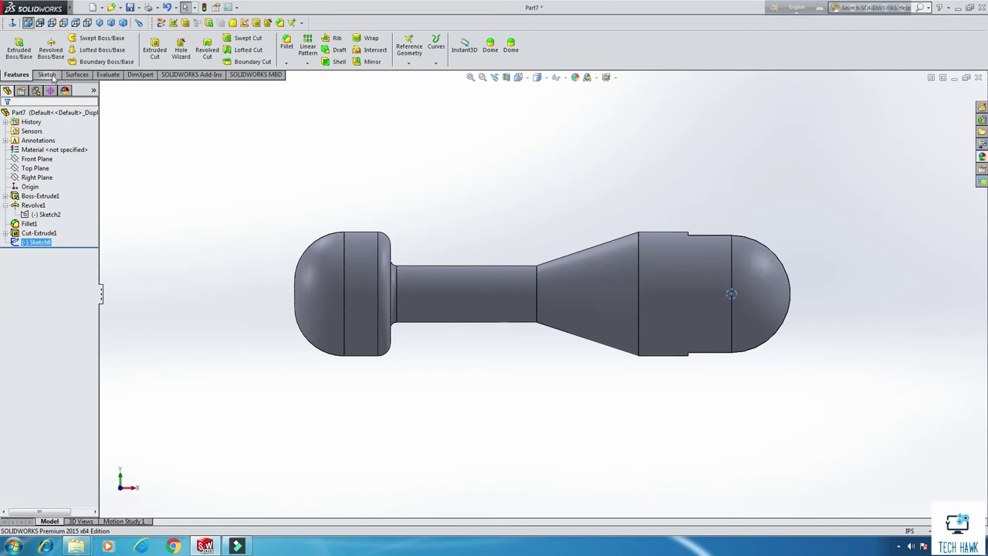
left_click(154, 47)
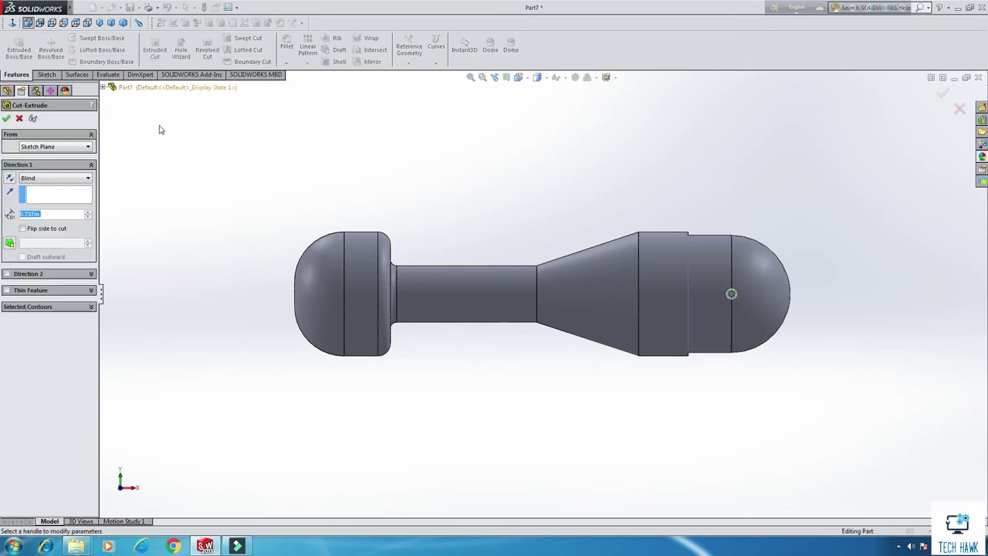
left_click(65, 174)
left_click(46, 202)
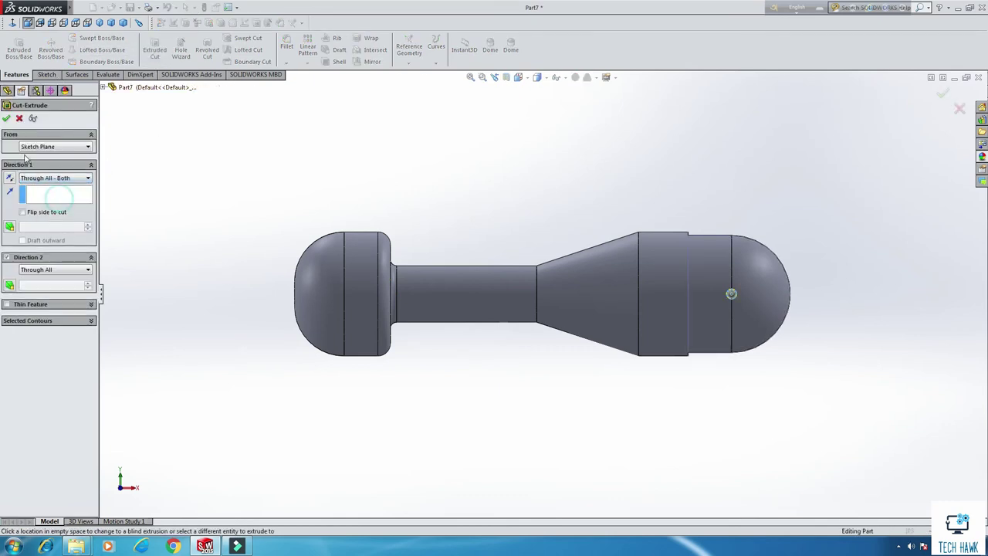
left_click(5, 118)
middle_click_drag(763, 137, 710, 269)
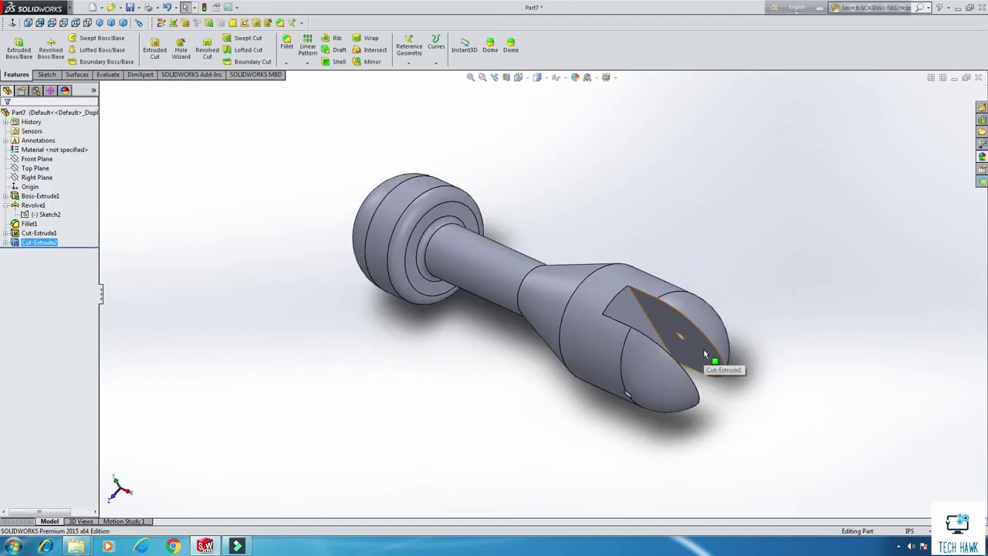
middle_click_drag(697, 345, 772, 152)
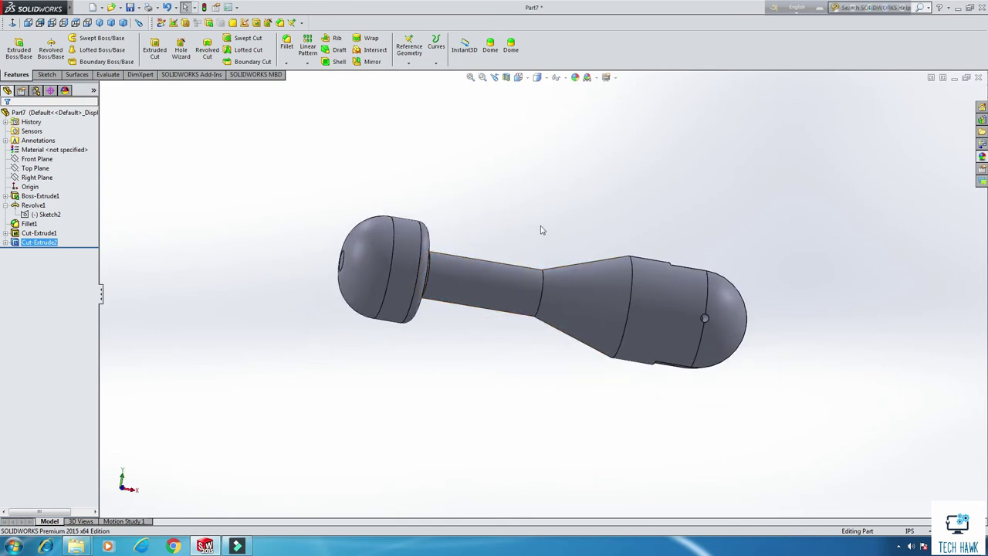
- Save the part in dimetric view as 7 Handle Cam and close it
left_click(124, 23)
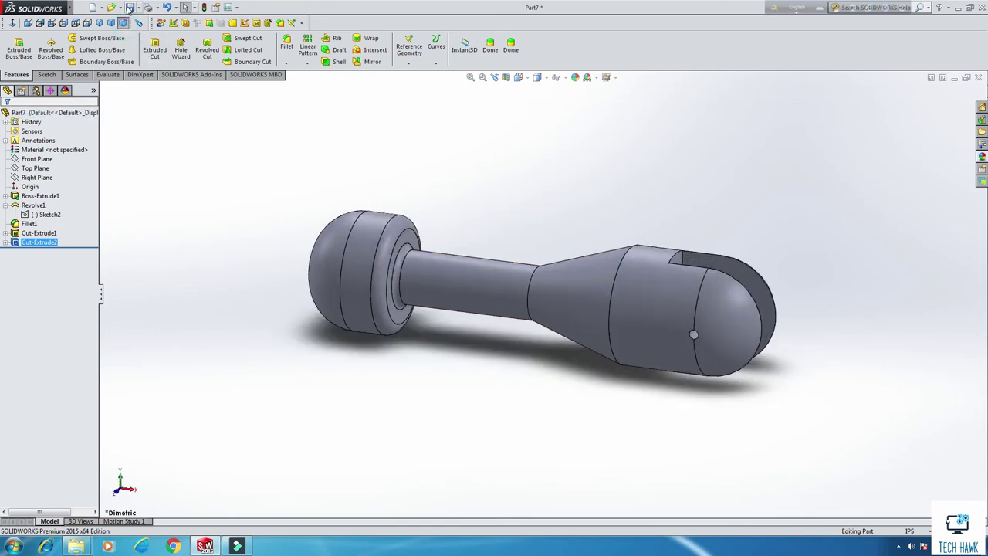
left_click(130, 7)
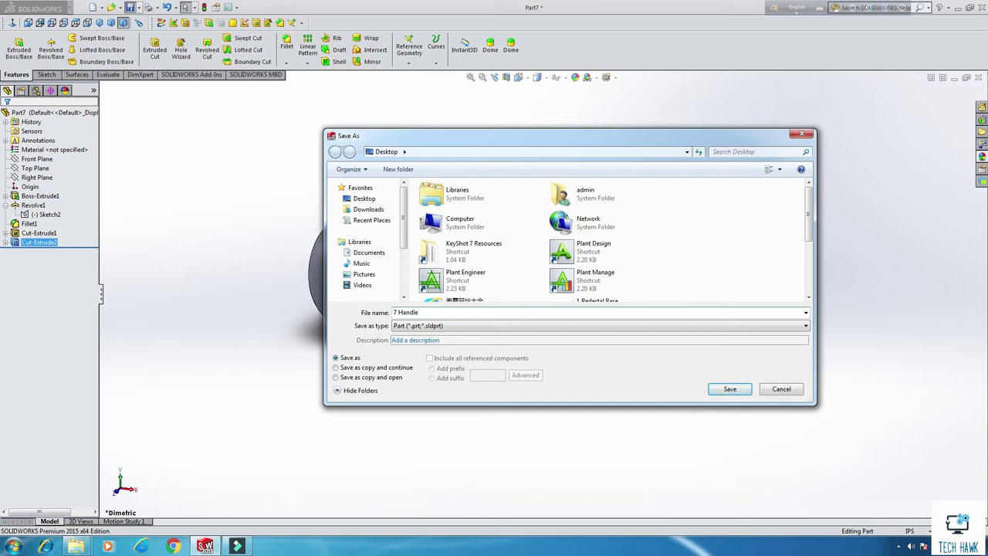
left_click(739, 390)
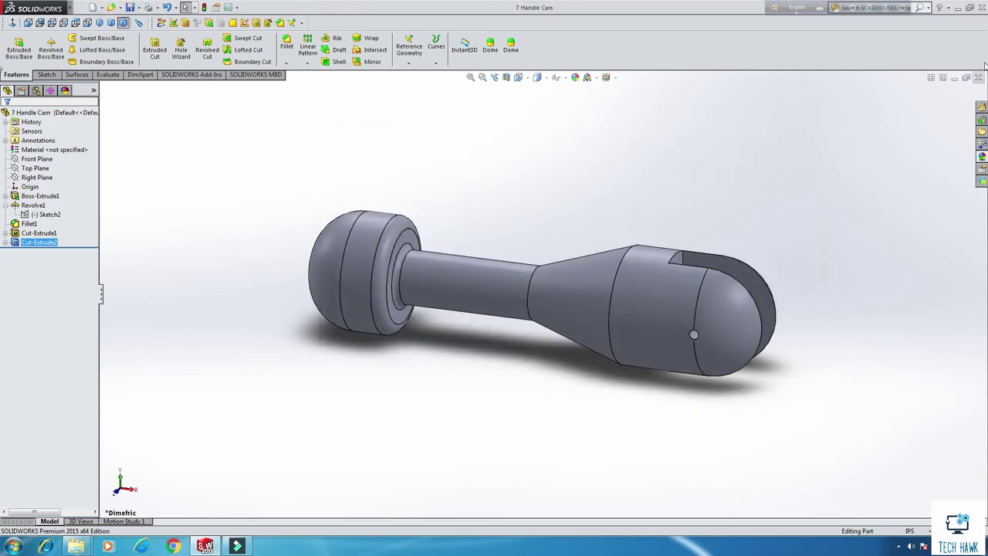
left_click(980, 77)
- Create a new blank part and start a sketch on the Right Plane
left_click(80, 7)
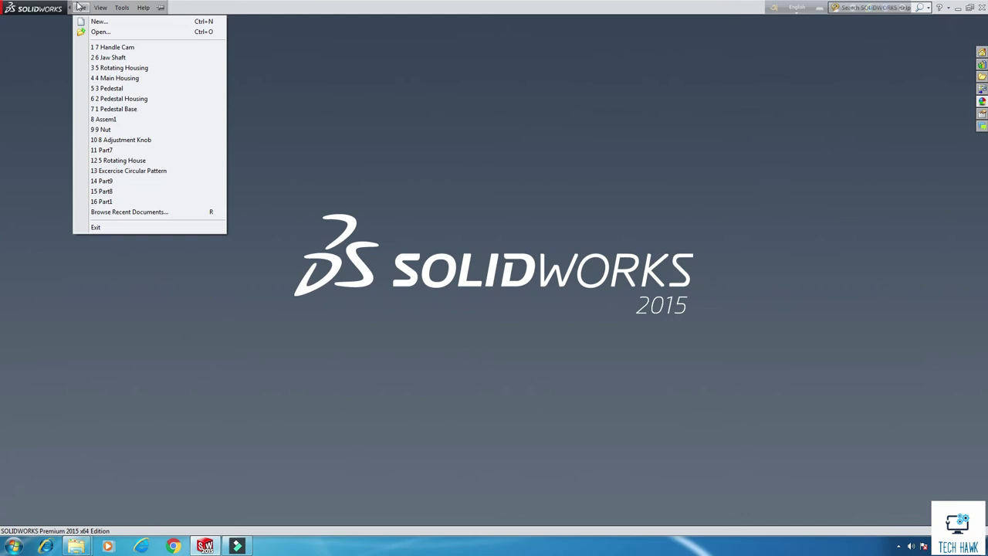
left_click(95, 21)
double_click(221, 177)
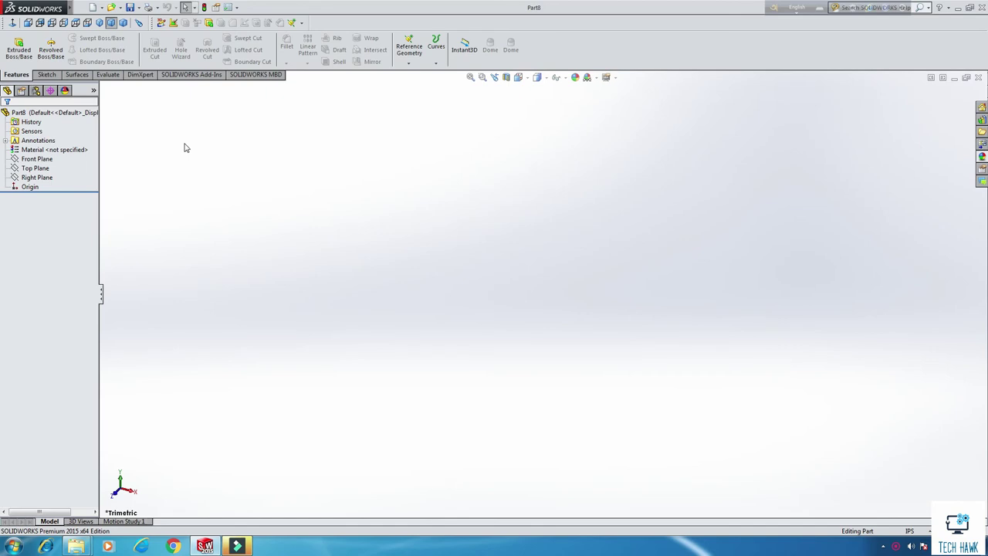
left_click(40, 178)
right_click(44, 180)
left_click(48, 162)
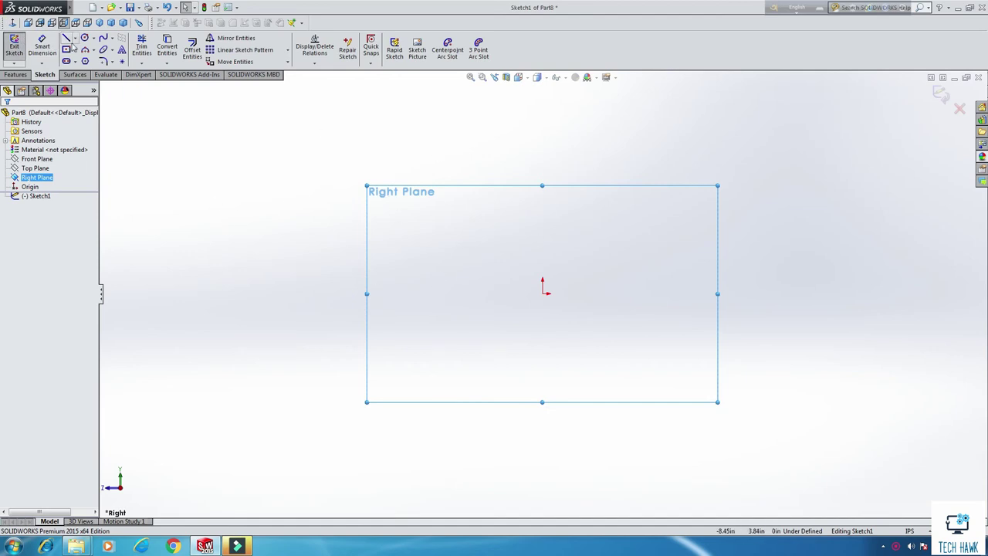
- Draw an origin-centred circle, dimension it 0.375 in diameter, and exit the sketch
left_click(85, 37)
left_click(542, 294)
left_click(620, 311)
right_click(672, 199)
left_click(690, 202)
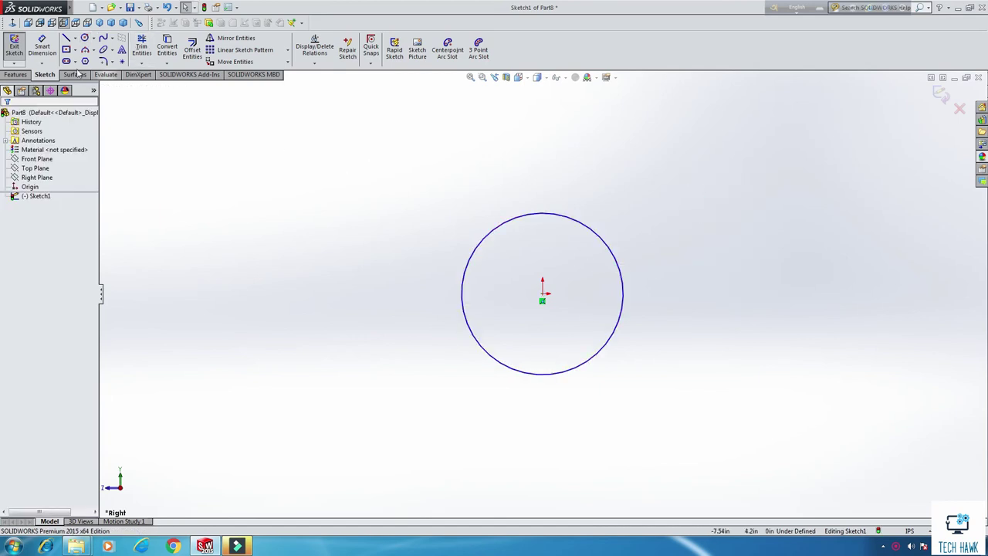
left_click(42, 46)
left_click(461, 287)
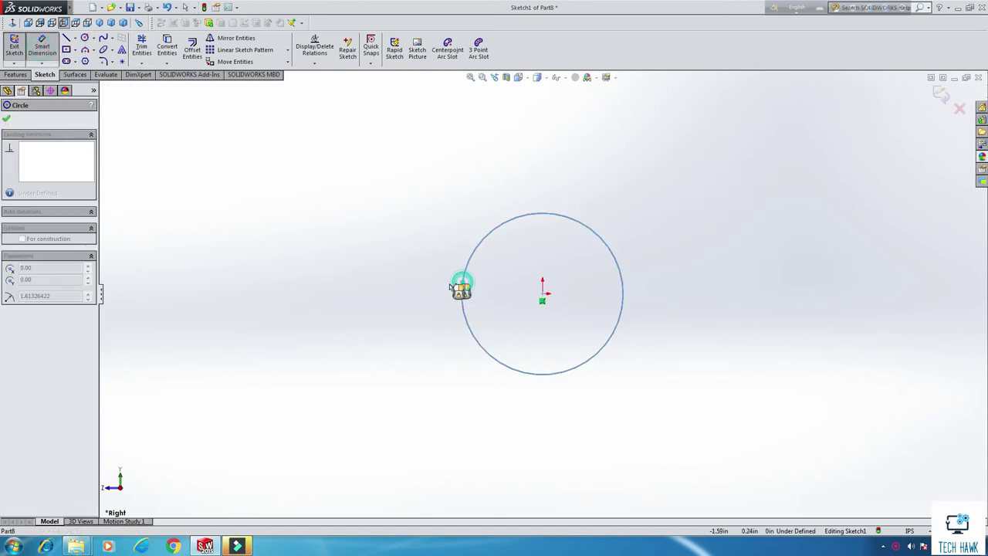
left_click(371, 282)
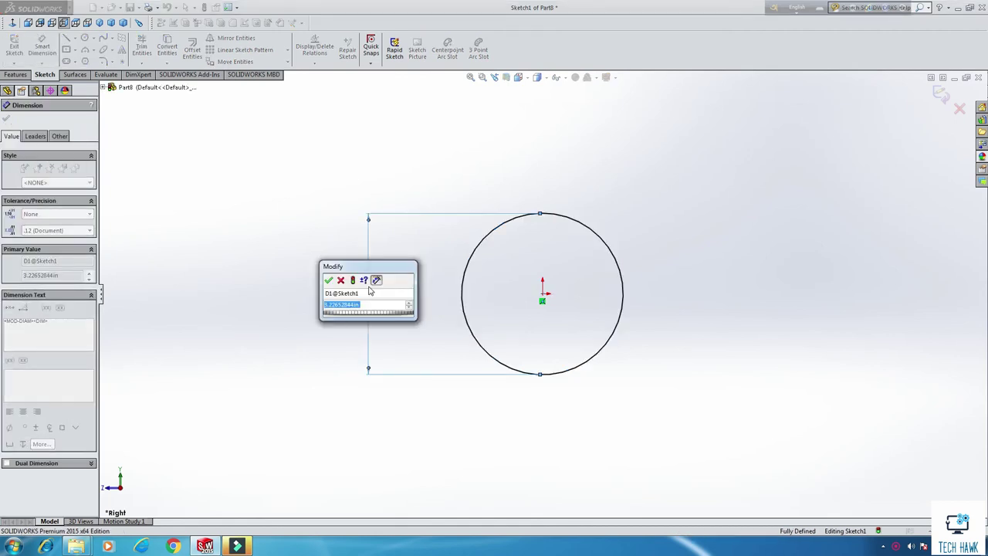
type(".375")
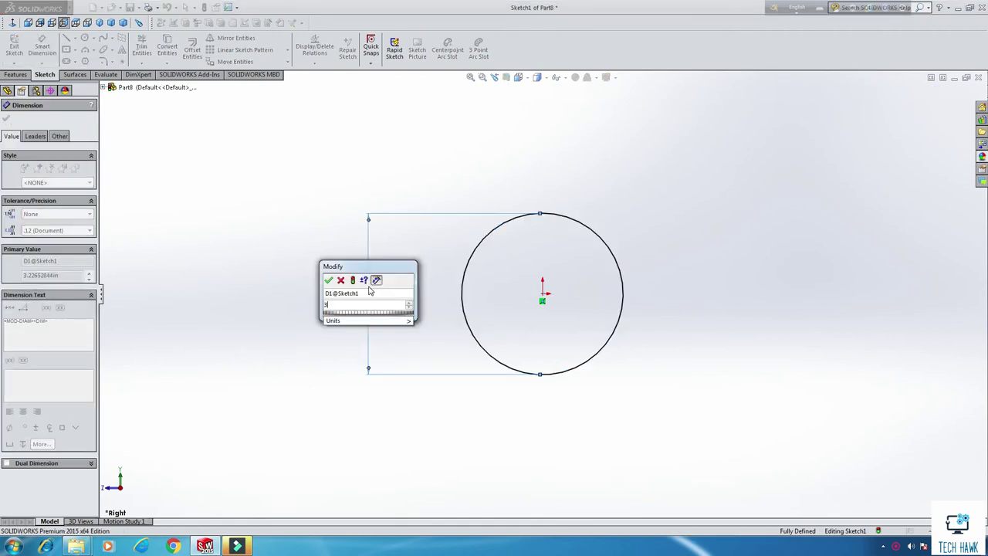
key("Return")
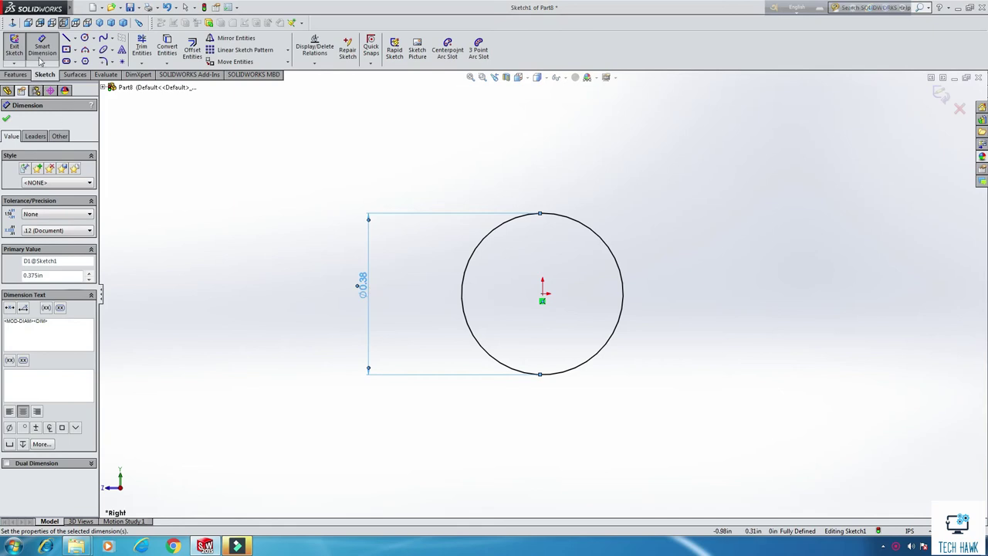
left_click(13, 45)
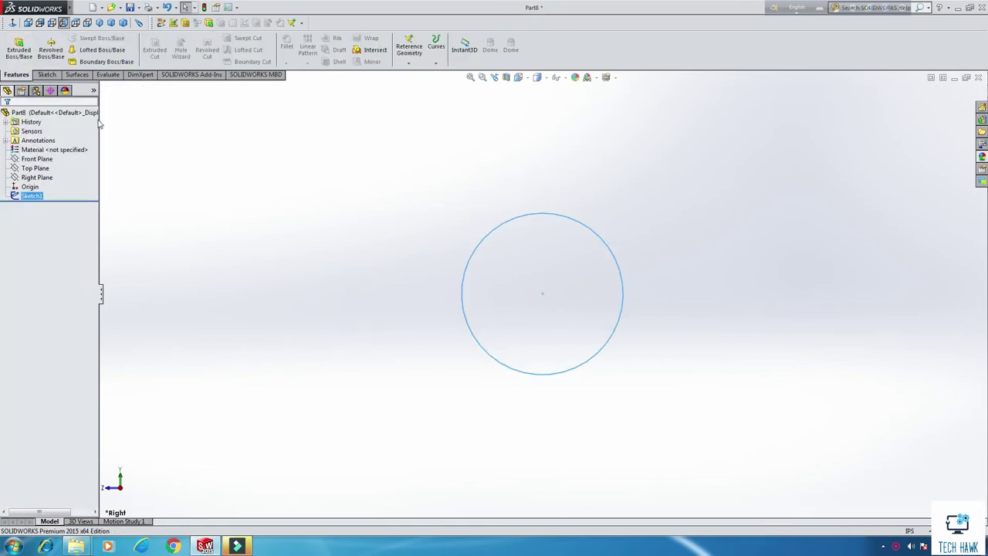
- Extrude the circle 0.75 in into a cylinder
left_click(20, 51)
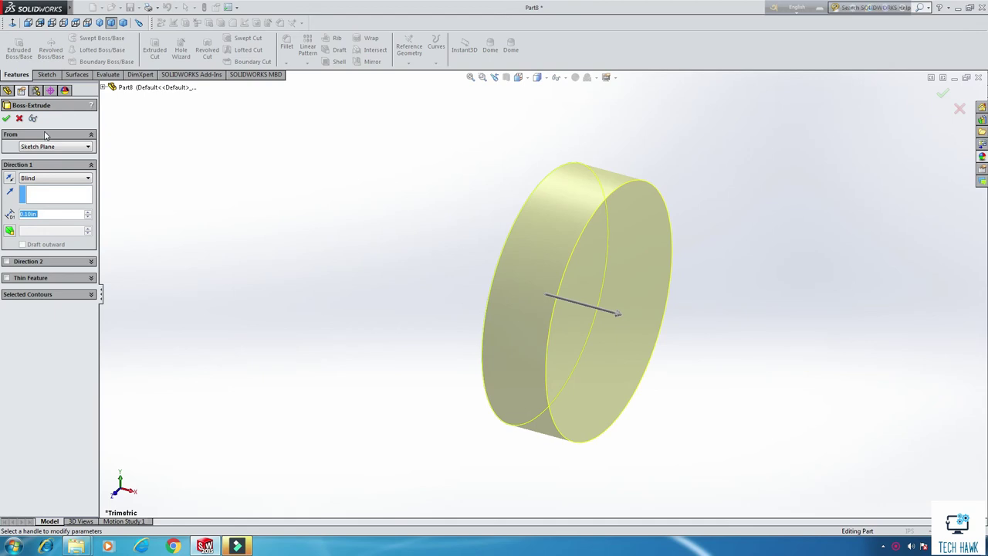
type("0.75")
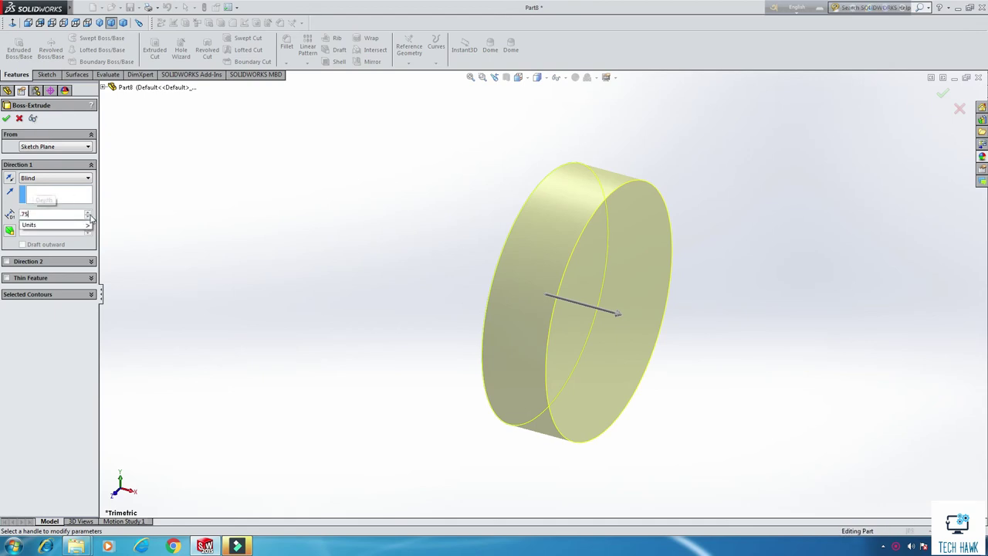
key("Return")
left_click(6, 119)
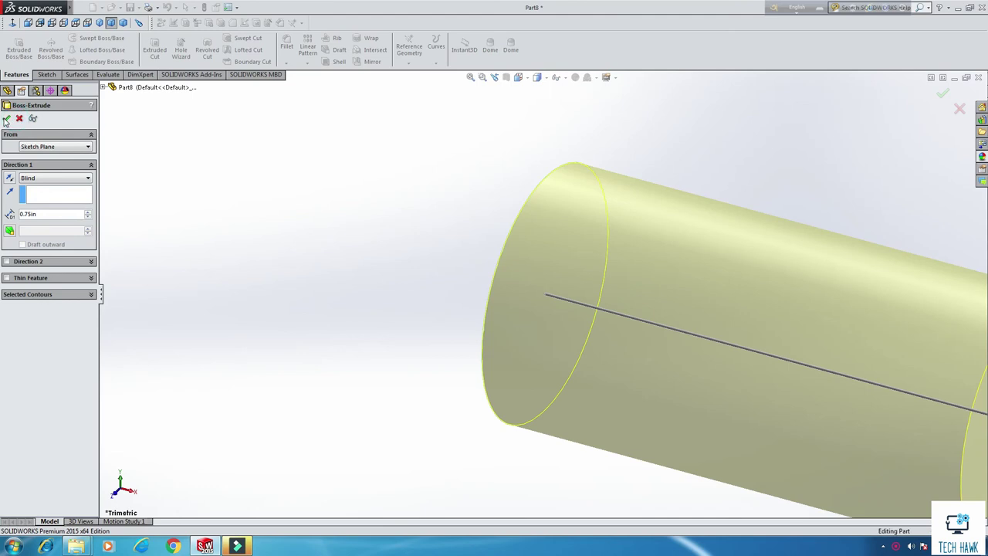
- Start a new sketch on the cylinder's end face
key("f")
scroll(564, 316, "up", 3)
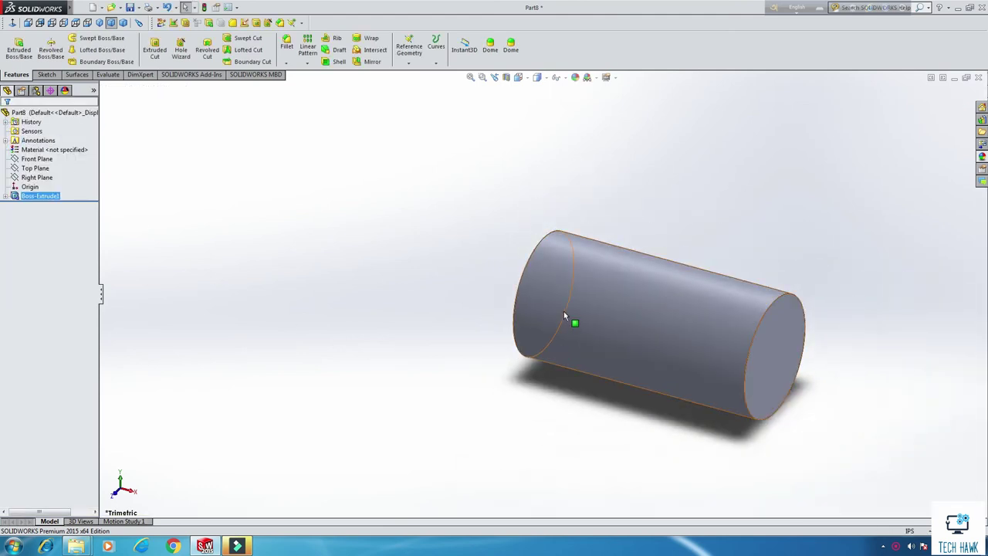
right_click(768, 334)
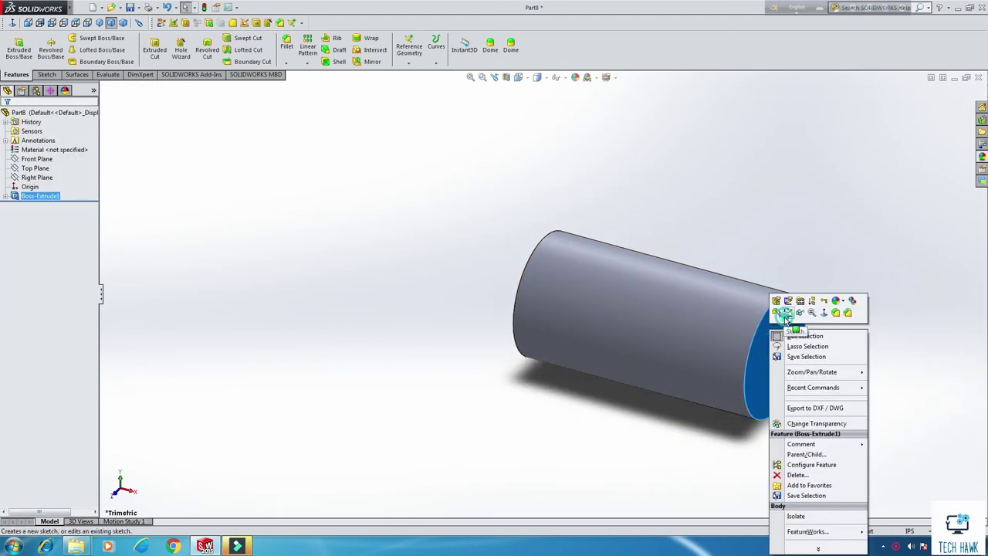
left_click(783, 316)
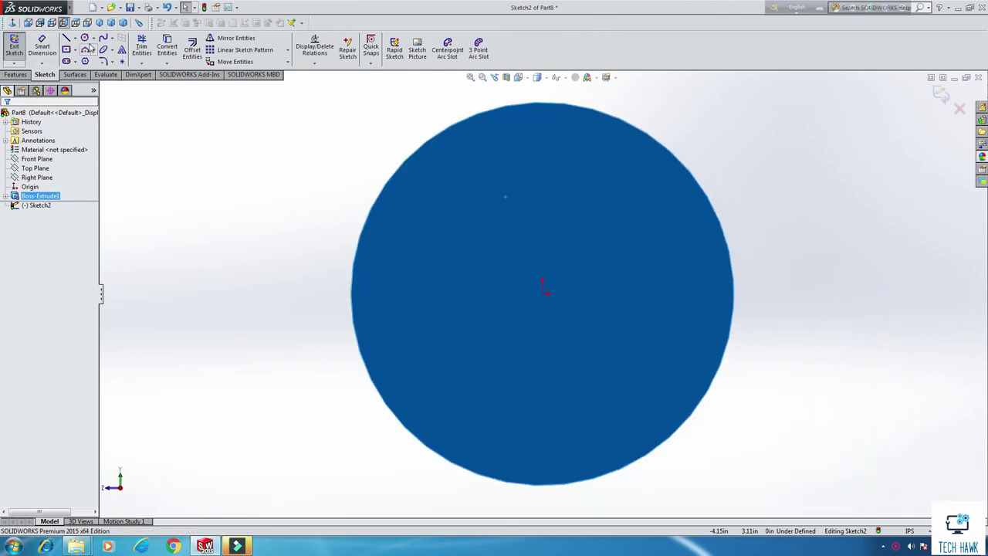
- Draw a circle at the end-face origin, dimension it 1 in diameter, and exit
left_click(85, 38)
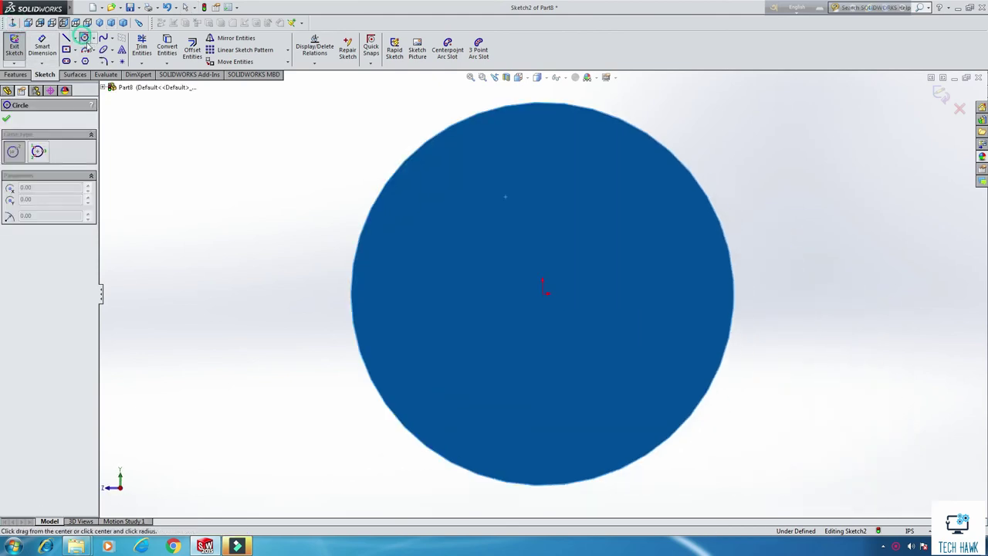
left_click(542, 294)
left_click(761, 378)
right_click(830, 205)
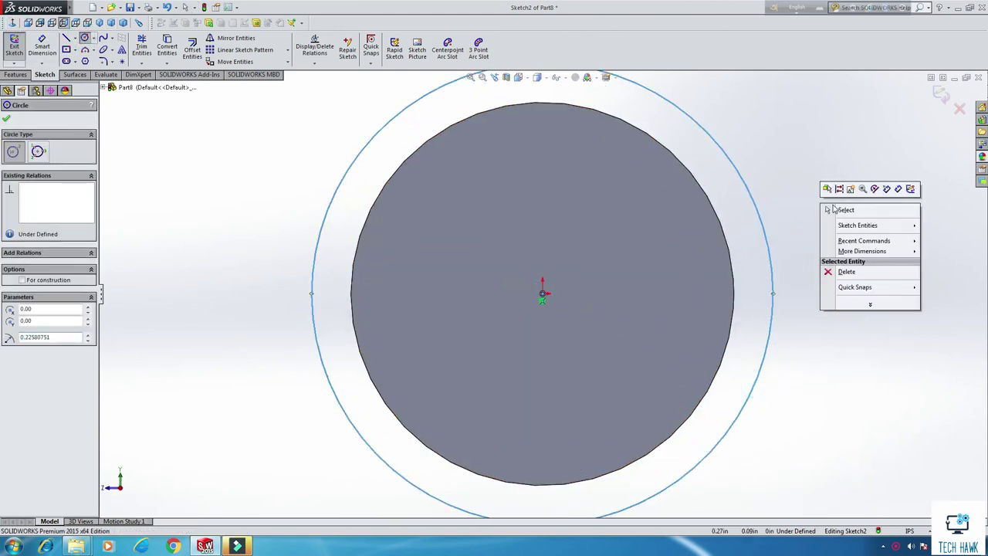
left_click(845, 210)
key("f")
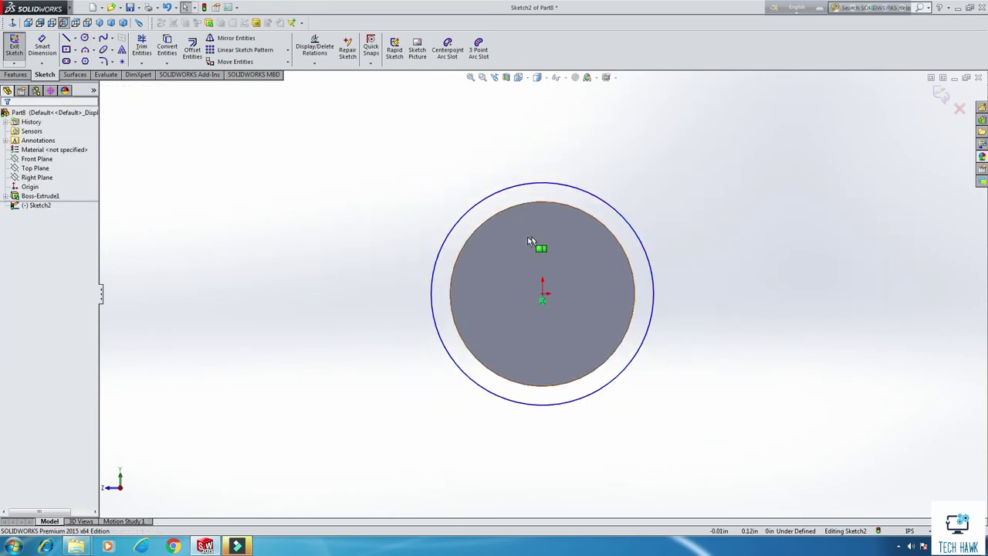
left_click(42, 46)
left_click(432, 304)
left_click(331, 297)
type("1")
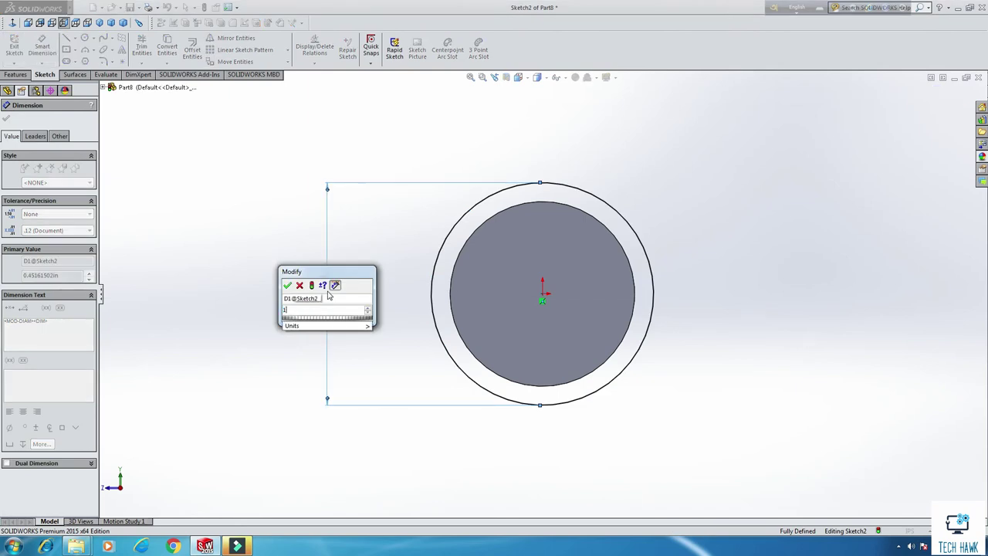
key("Return")
left_click(13, 46)
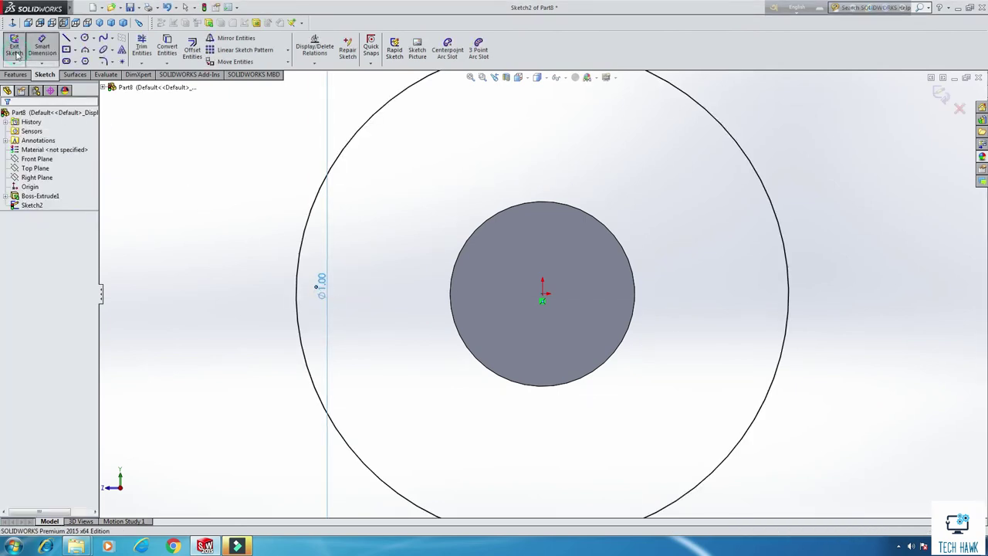
- Preview a boss extrusion of the 1 in circle and begin an equation in Depth
left_click(19, 49)
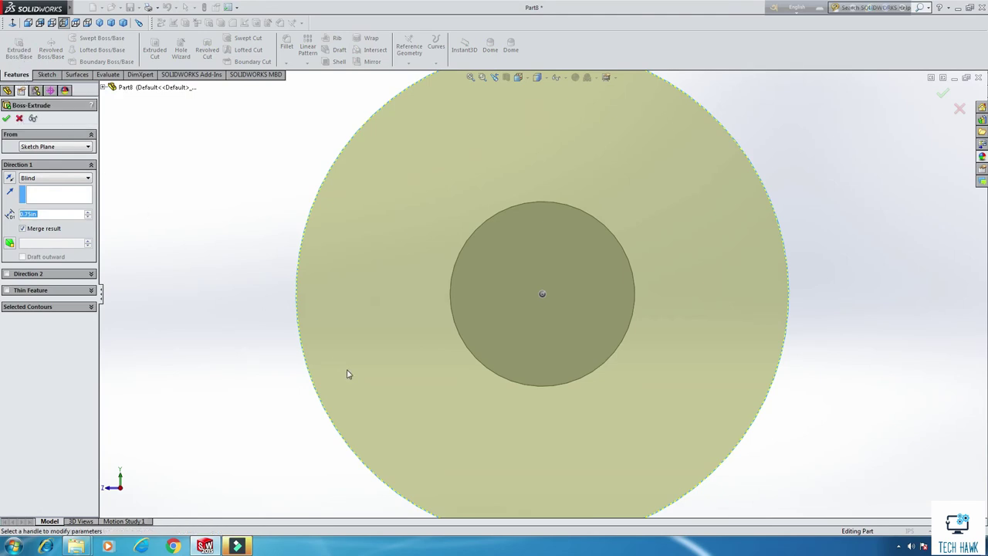
key("f")
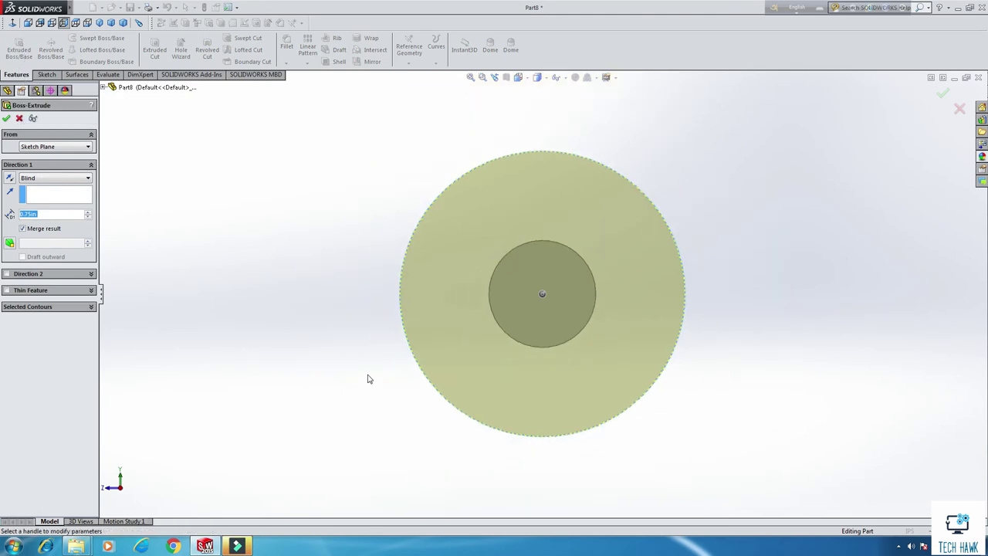
middle_click_drag(371, 377, 381, 344)
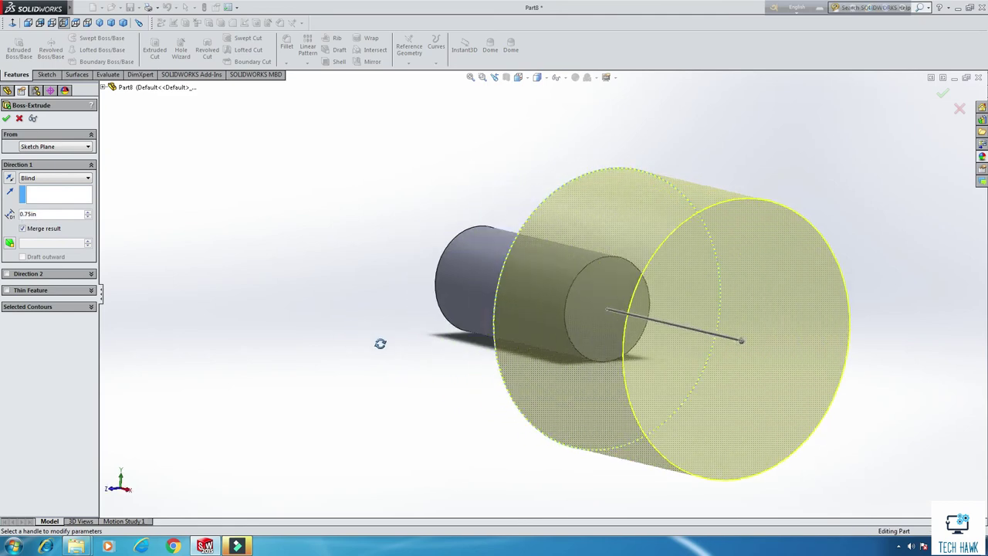
left_click(53, 214)
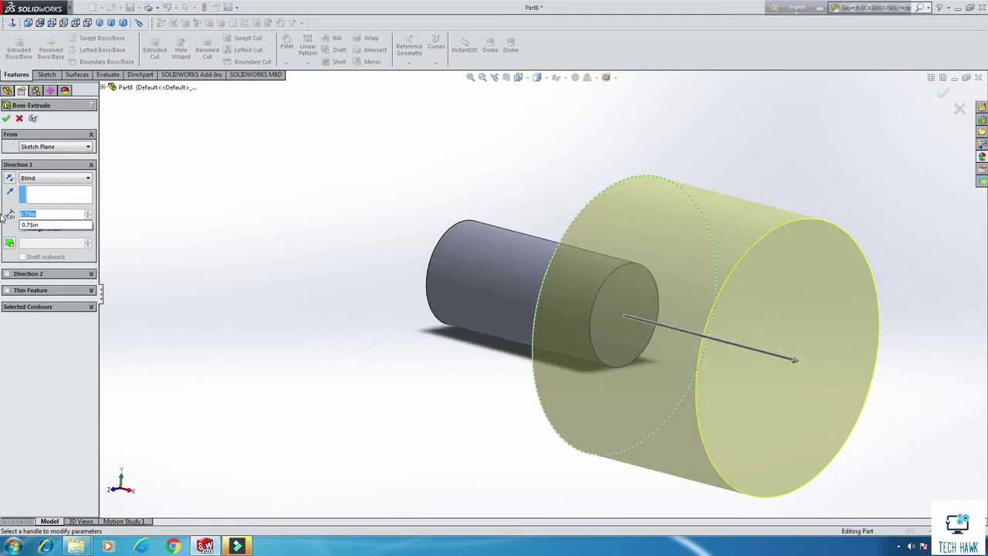
type("=.25")
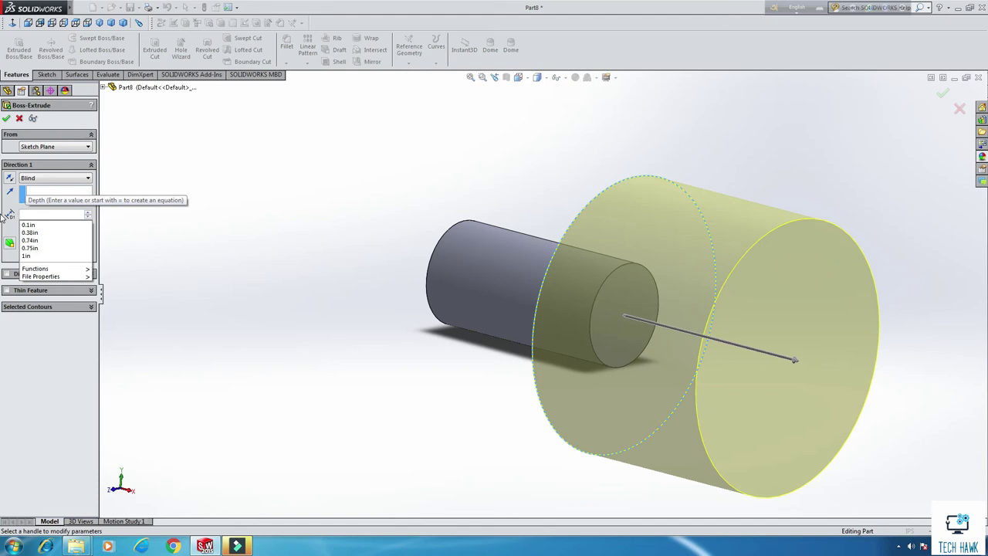
- Finish the flange extrusion at a Blind depth of 0.25 in
type("0.25")
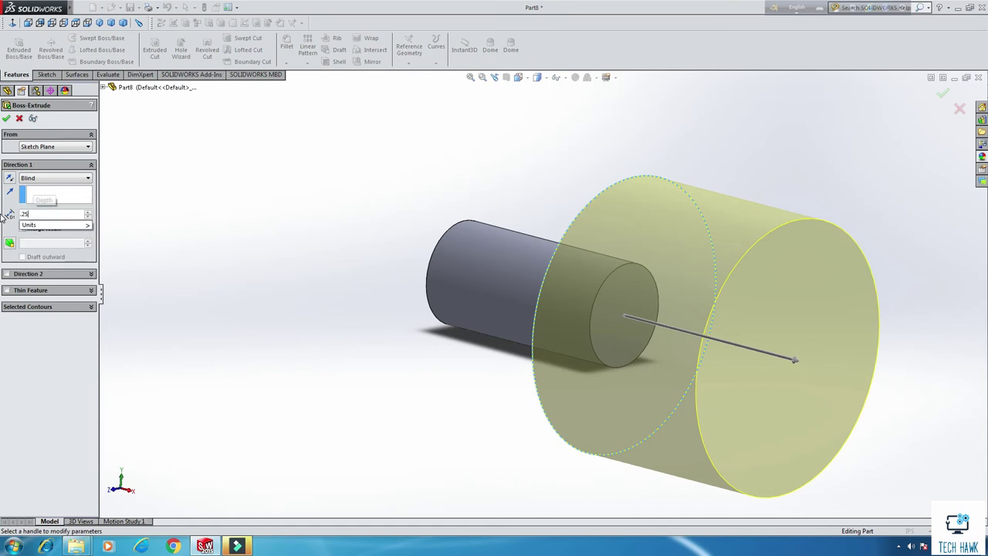
key("Return")
left_click(6, 117)
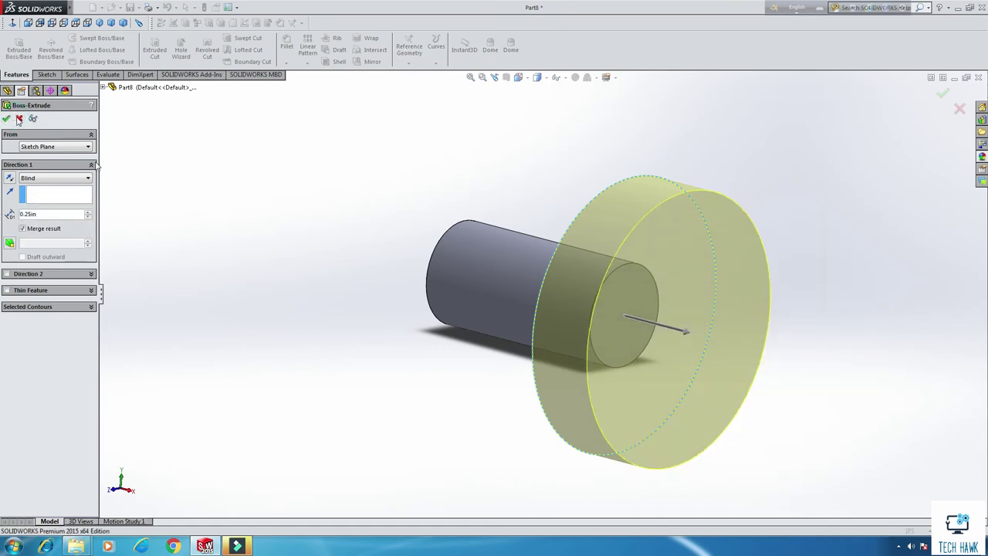
- Sketch a circle centred on the origin on the flange's front face, viewed Normal To
right_click(680, 284)
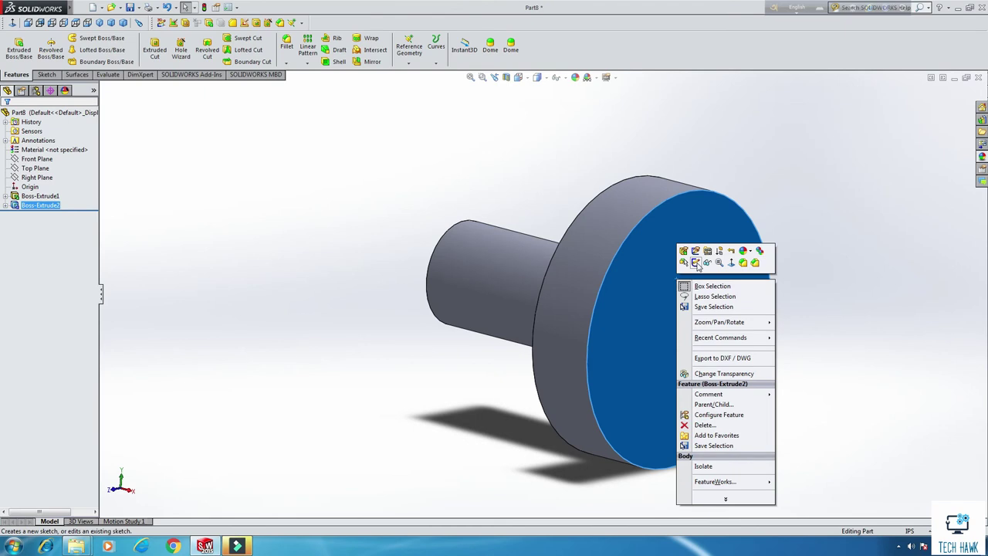
left_click(696, 262)
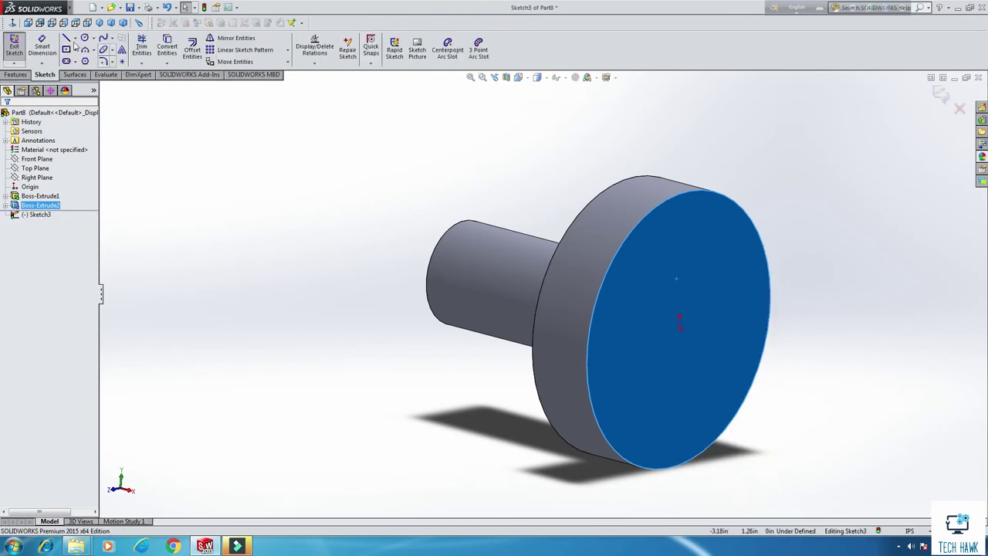
left_click(14, 23)
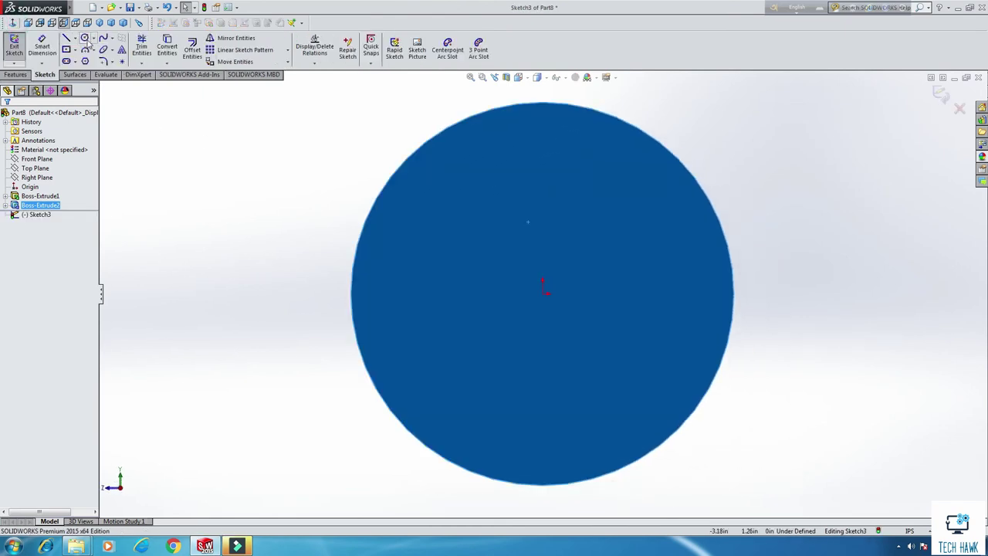
left_click(85, 39)
left_click(544, 293)
key("Escape")
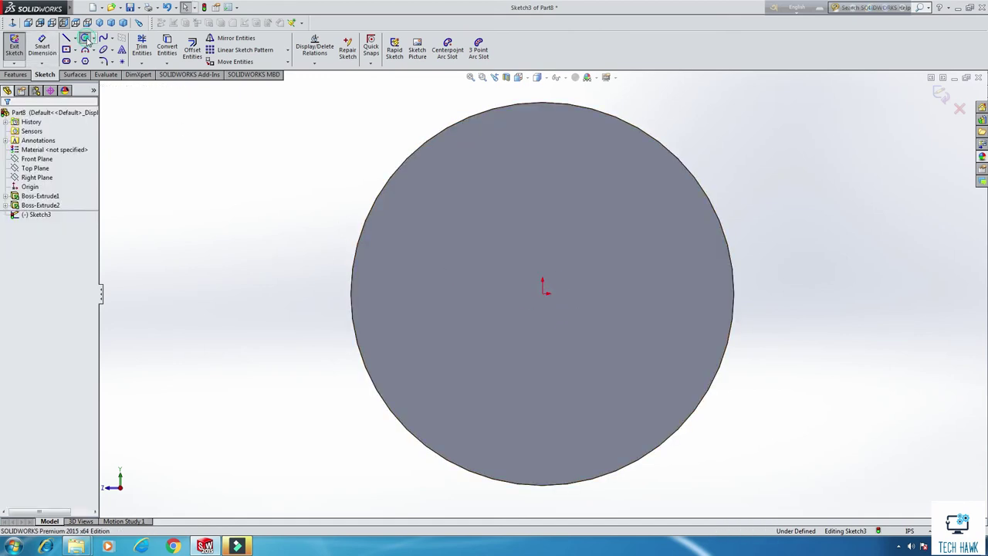
left_click(86, 39)
left_click(544, 293)
left_click(640, 368)
right_click(677, 246)
left_click(695, 241)
- Dimension the circle to 0.625 in diameter and exit the sketch
left_click(41, 47)
left_click(421, 292)
left_click(286, 282)
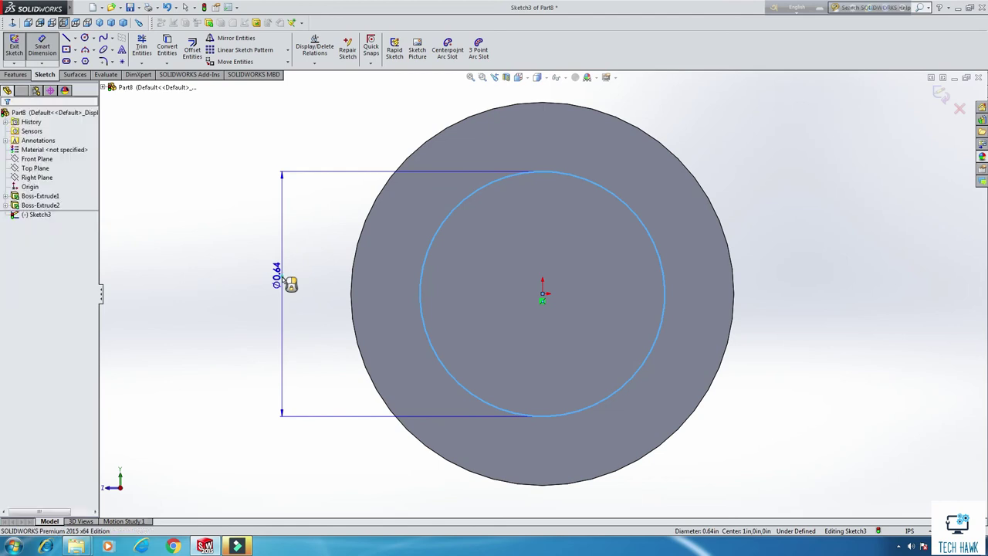
type("0.625")
key("Return")
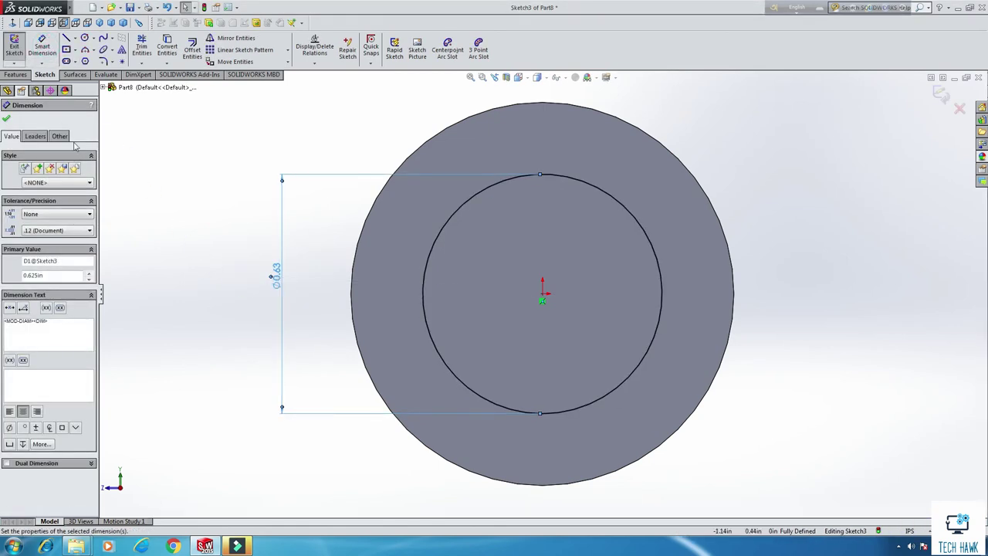
left_click(14, 47)
left_click(16, 74)
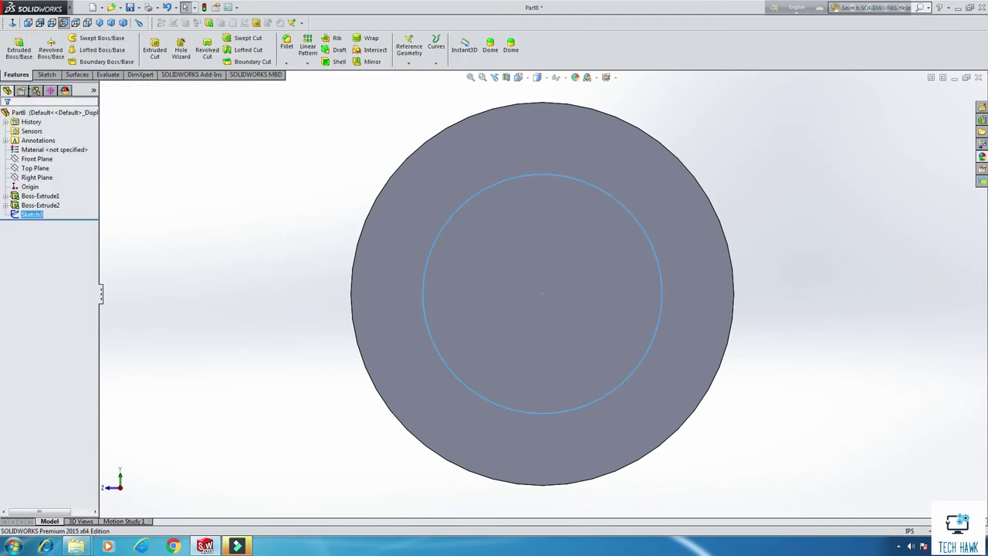
- Extrude the 0.625 in circle 0.063 in off the flange
left_click(19, 48)
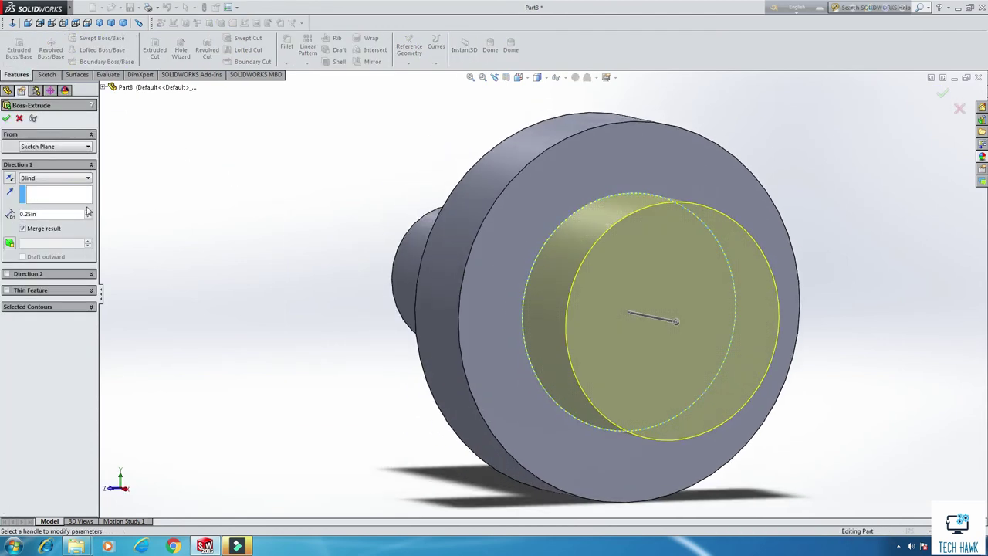
double_click(48, 213)
type(".063")
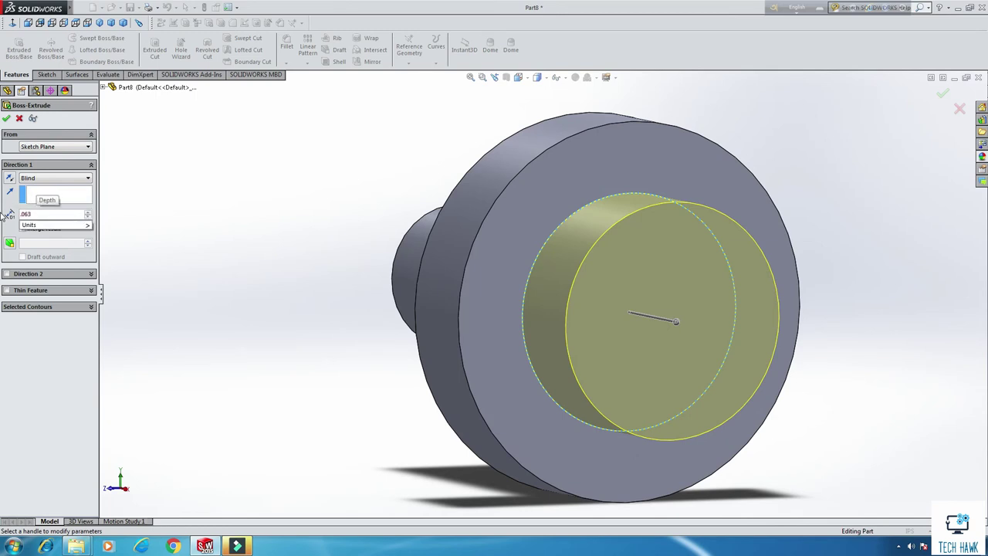
key("Return")
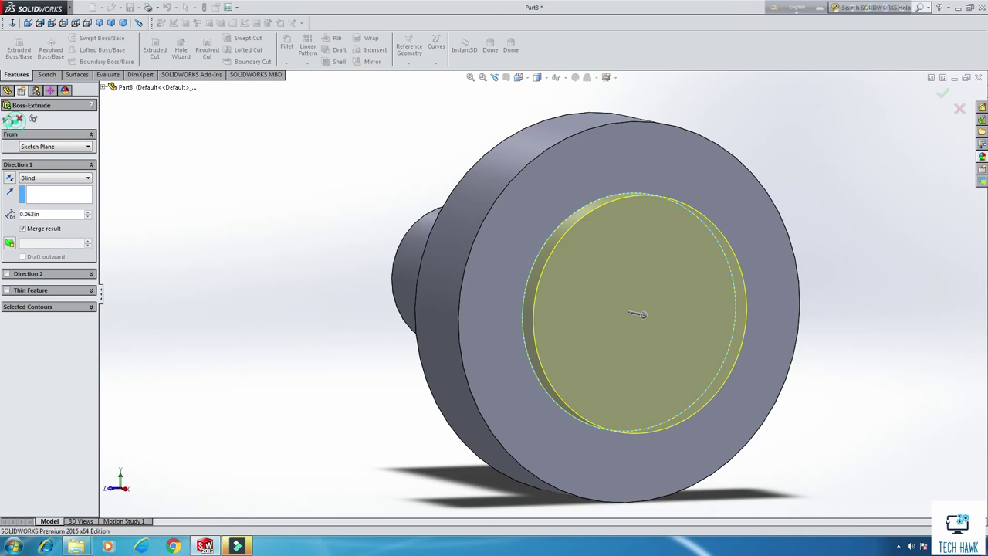
right_click(670, 323)
- Sketch an origin-centred circle on the raised face, viewed Normal To
right_click(671, 302)
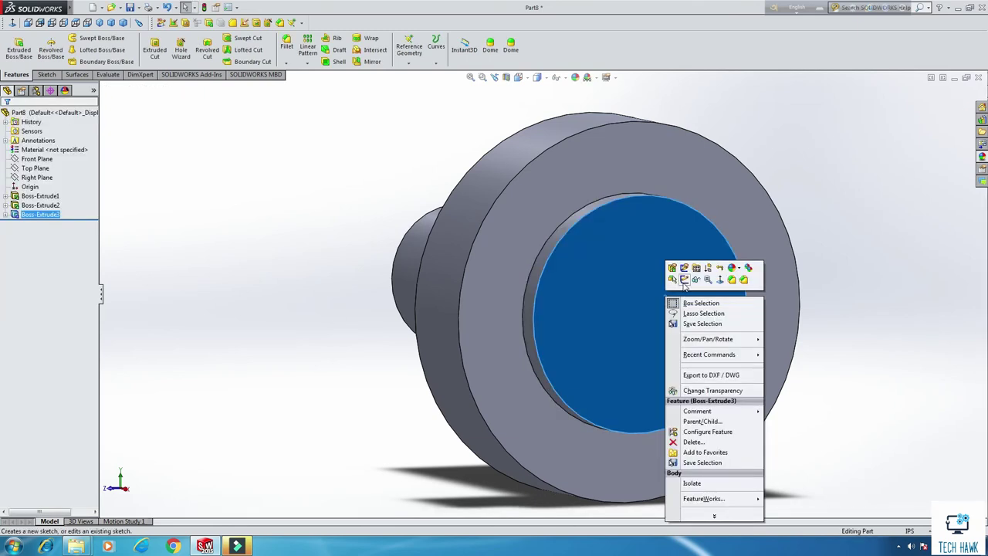
left_click(684, 280)
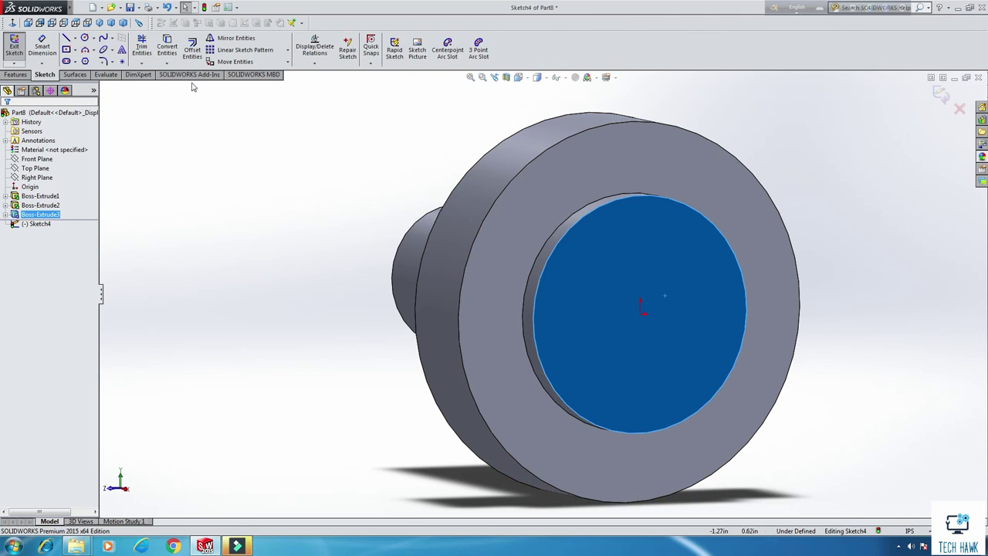
left_click(14, 23)
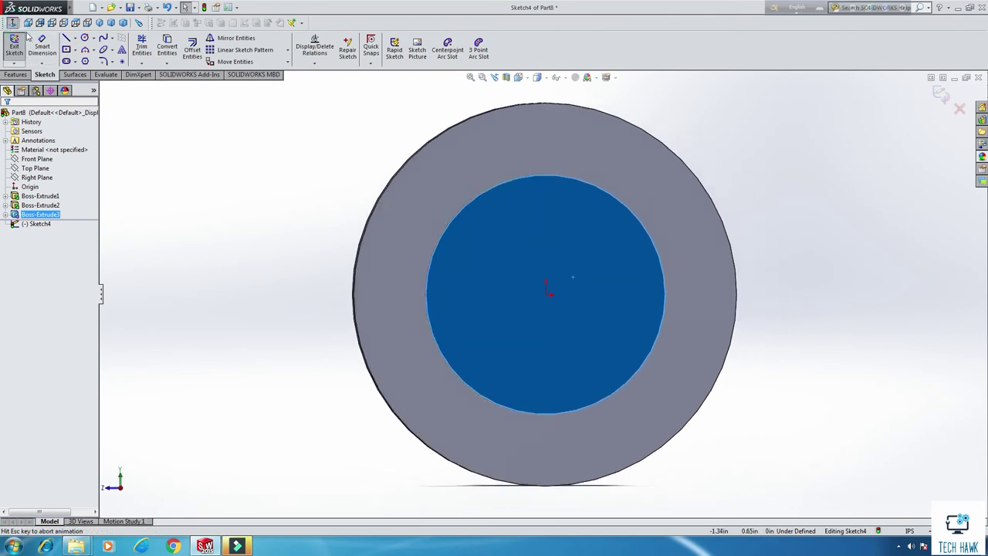
left_click(84, 38)
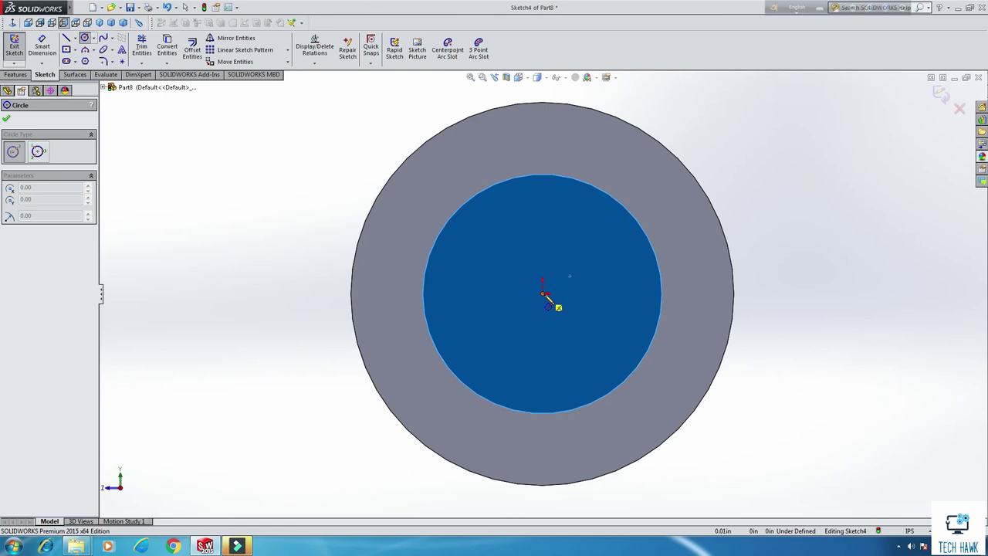
left_click(543, 293)
left_click(598, 338)
right_click(661, 265)
left_click(669, 251)
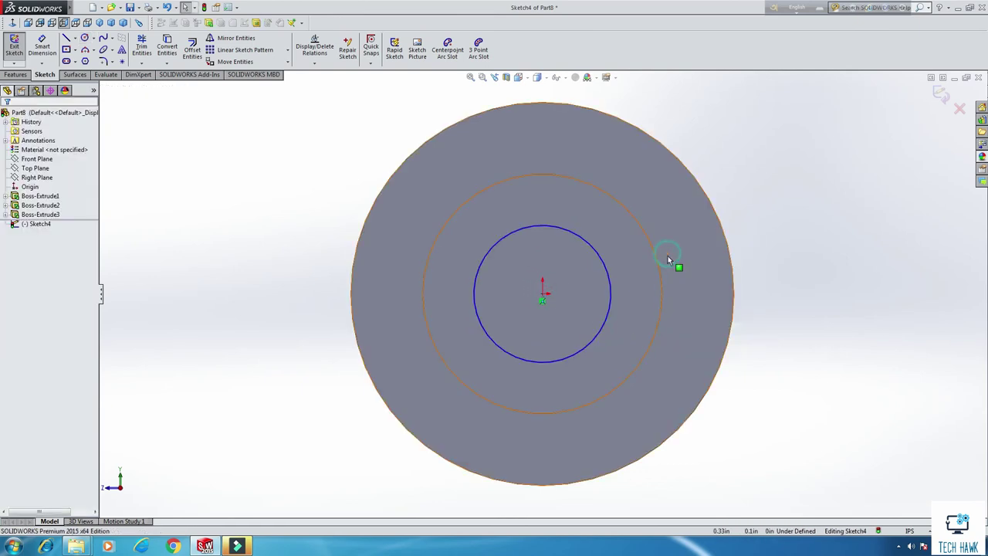
- Dimension the small circle to 0.25 in diameter and exit the sketch
left_click(42, 46)
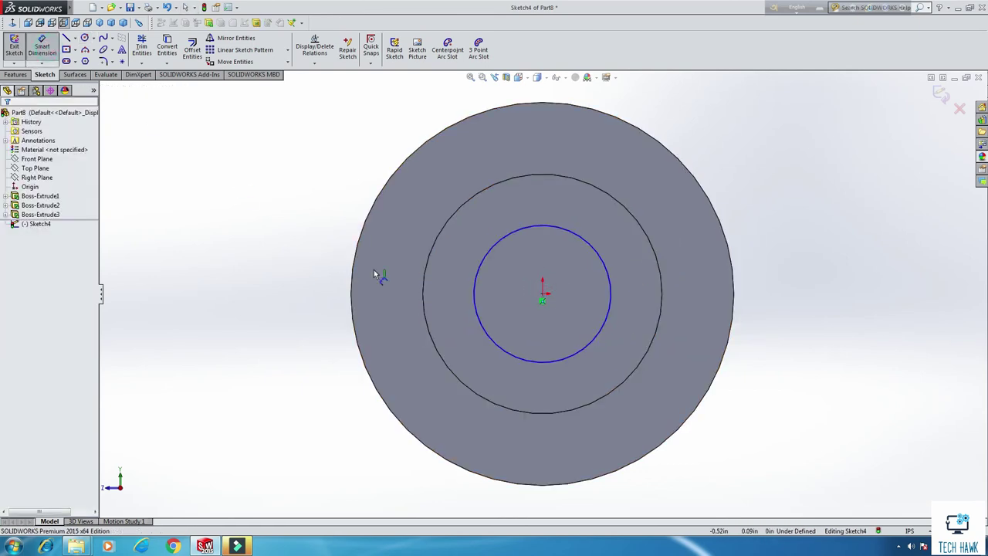
left_click(475, 291)
left_click(305, 274)
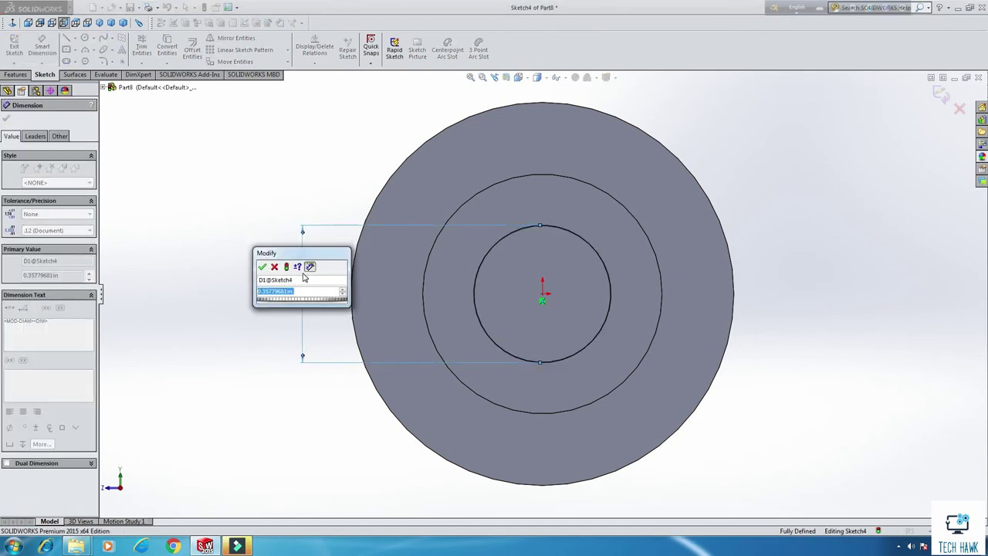
type("0.25")
key("Return")
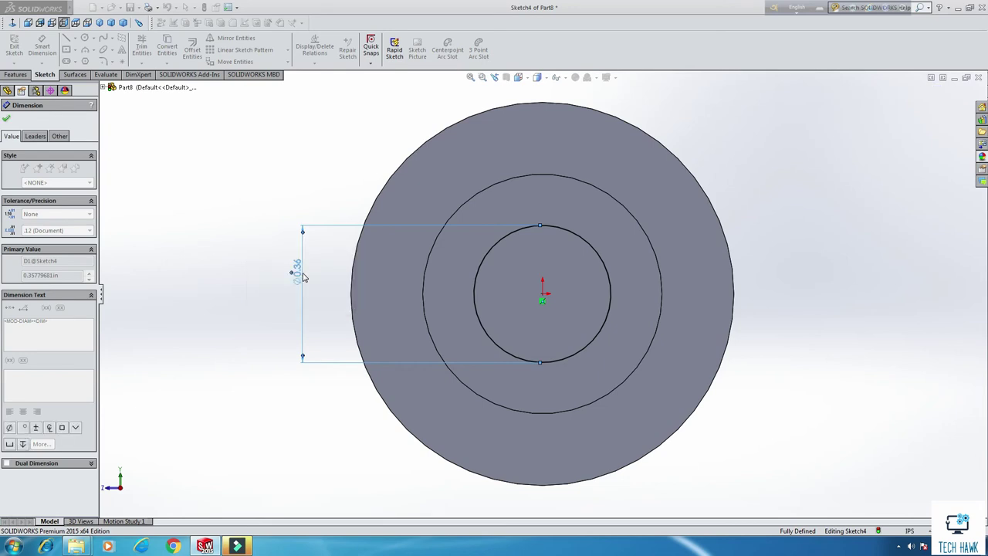
left_click(13, 44)
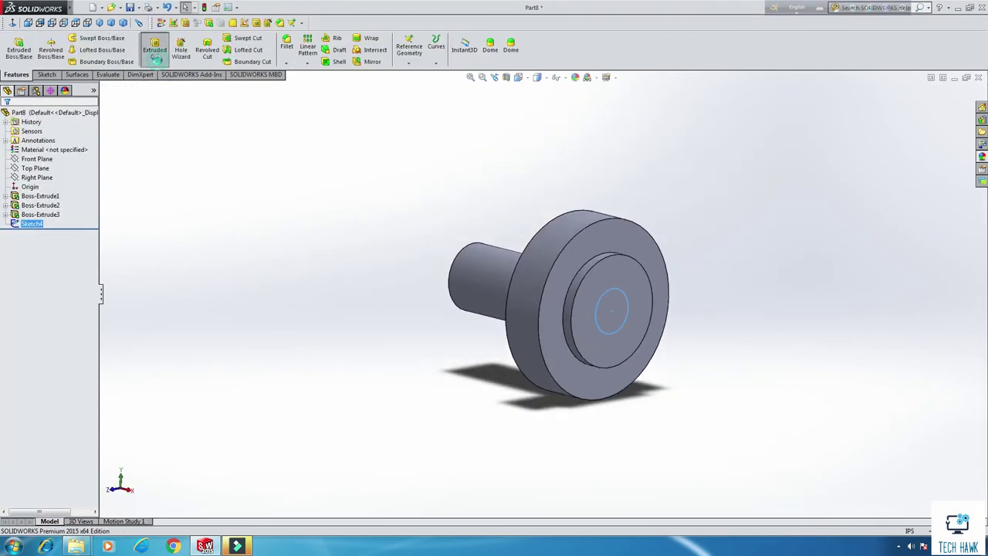
- Cut the 0.25 in circle with end condition Up To Next to bore out the part's end
left_click(155, 48)
middle_click_drag(300, 269, 595, 368)
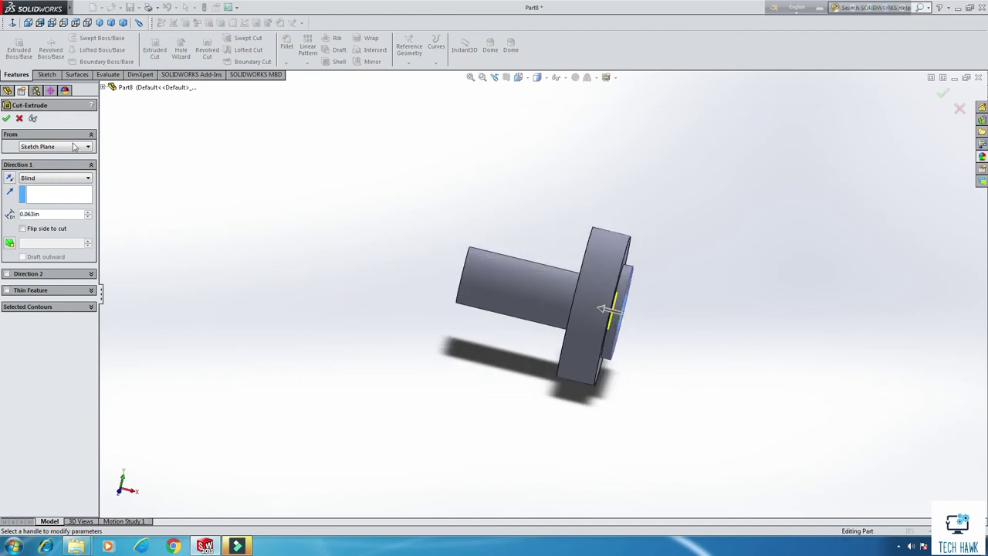
left_click(45, 177)
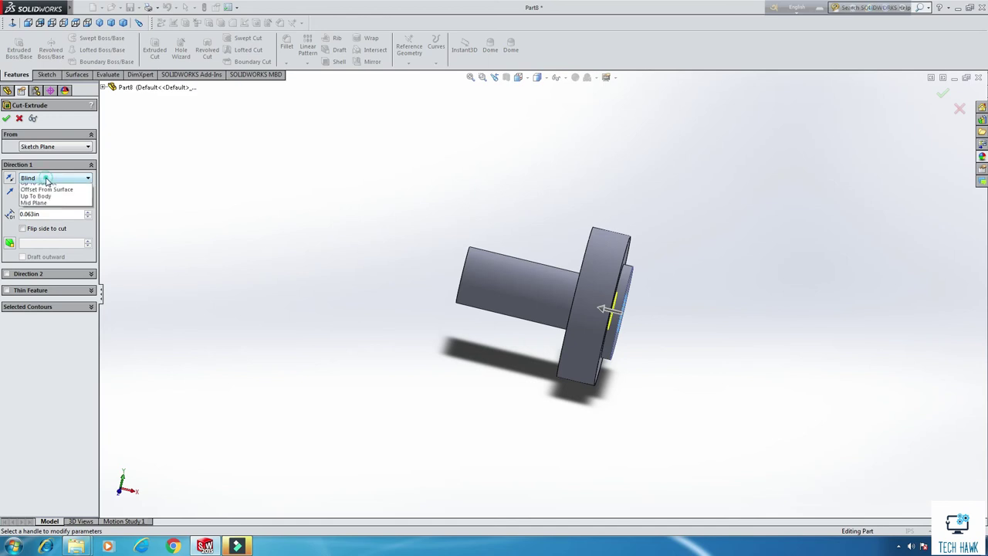
left_click(38, 199)
left_click(6, 118)
middle_click_drag(607, 379, 628, 402)
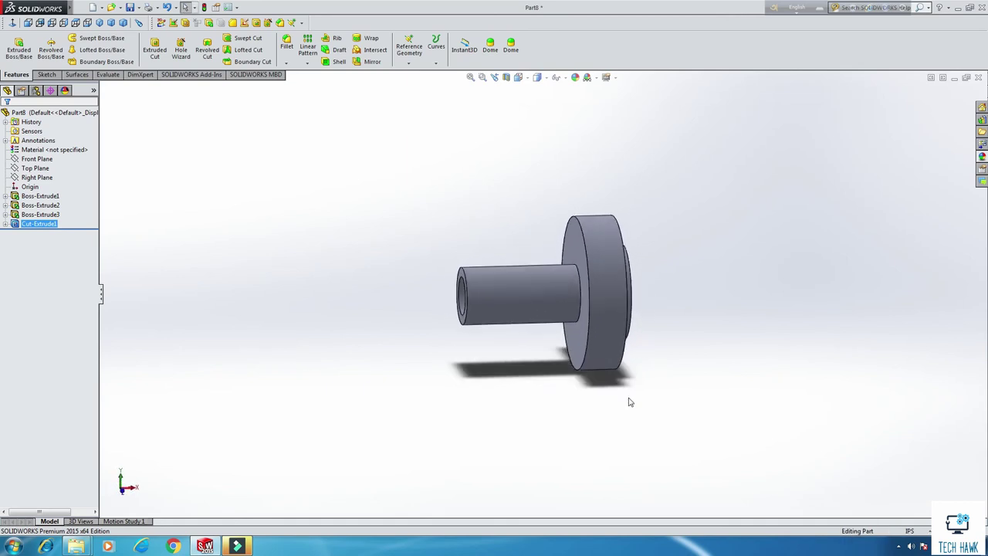
- Sketch a small rotated rectangle groove profile on the flange face, related to the origin
right_click(601, 231)
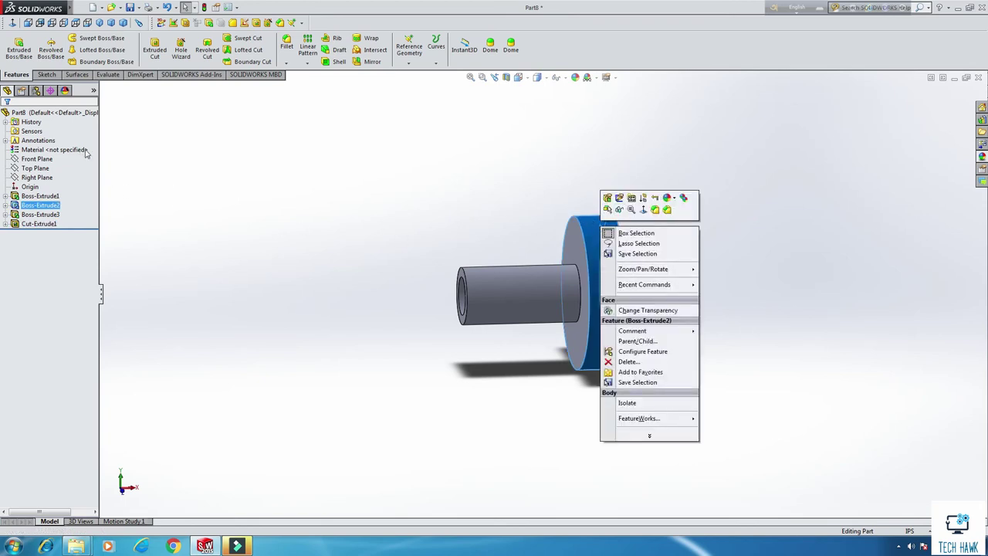
left_click(313, 166)
left_click(600, 228)
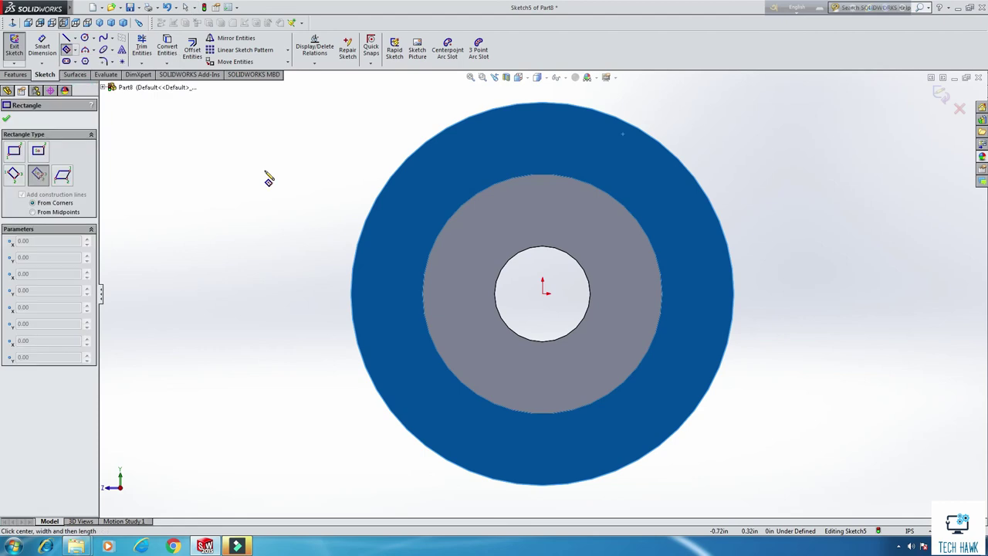
left_click_drag(268, 179, 324, 132)
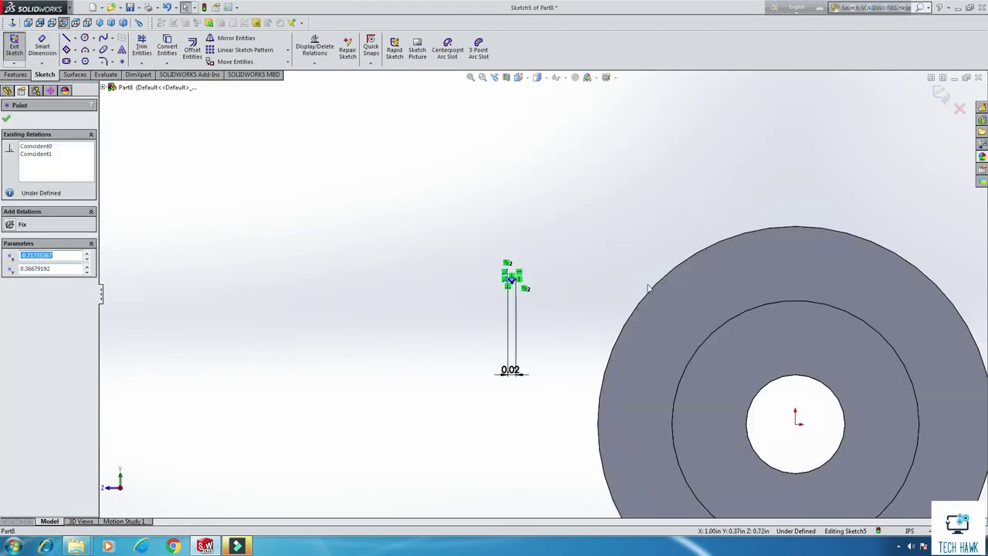
scroll(614, 348, "up", 3)
scroll(613, 348, "down", 4)
scroll(540, 309, "up", 5)
scroll(660, 357, "down", 4)
left_click(660, 357, "ctrl")
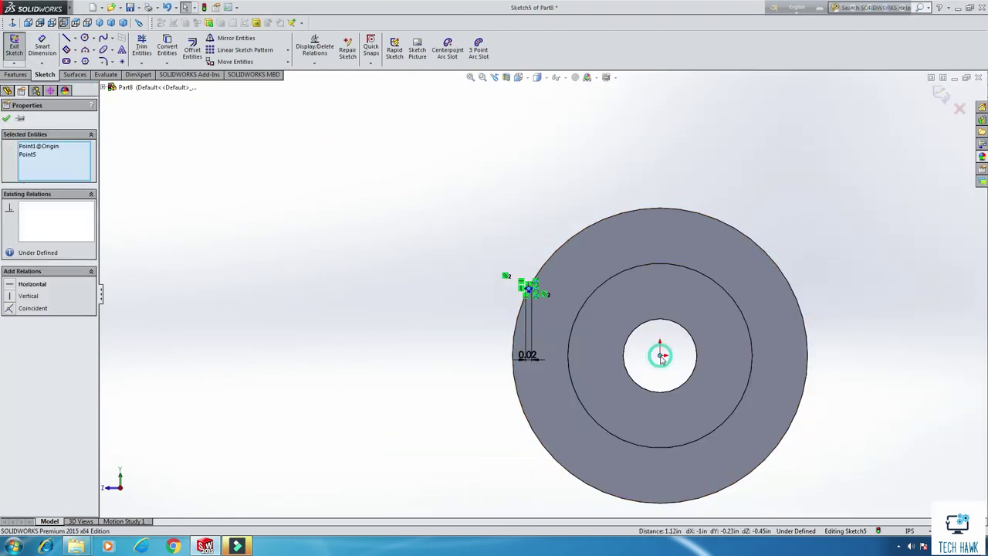
left_click(28, 295)
scroll(660, 357, "up", 3)
left_click(14, 46)
left_click(15, 74)
left_click(436, 49)
- Create a helix around the rim and swept-cut the groove profile along it
left_click(441, 72)
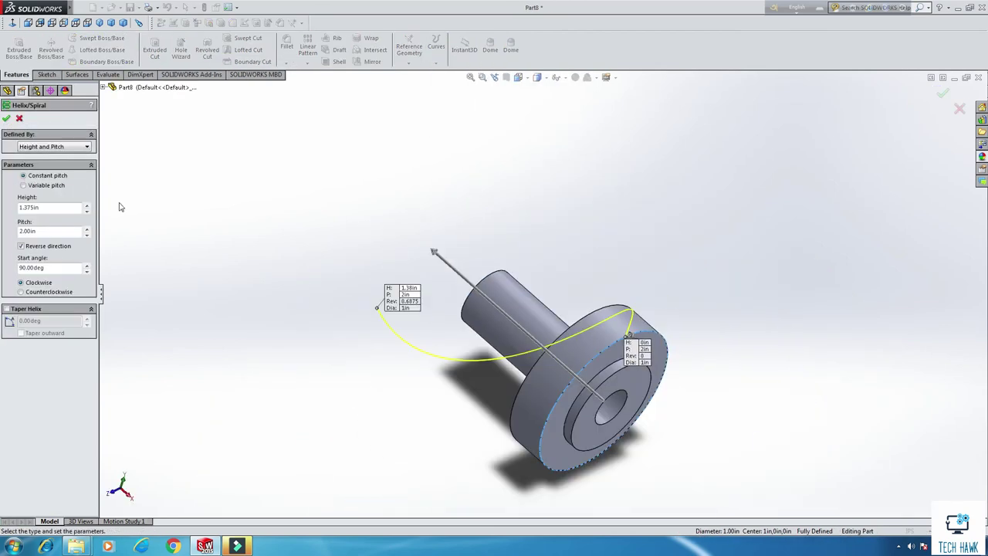
middle_click_drag(452, 291, 351, 257)
key("Return")
scroll(352, 257, "up", 5)
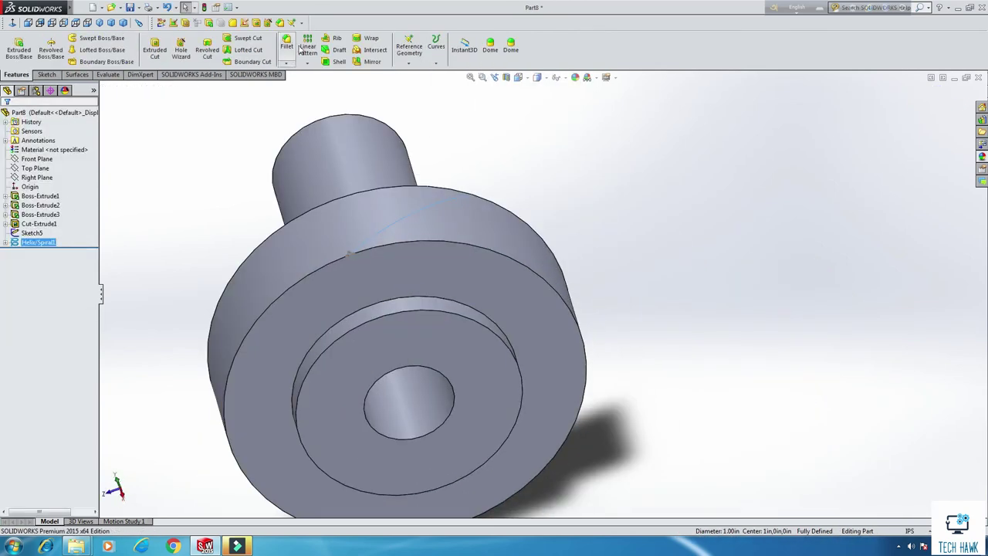
left_click(248, 37)
key("Return")
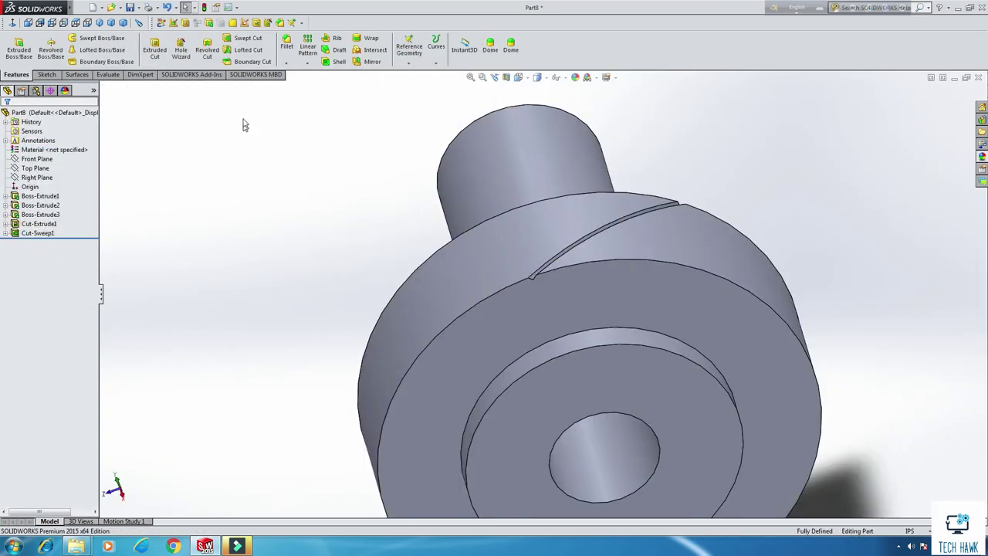
- Mirror the helical groove cut
left_click(372, 62)
left_click(144, 133)
left_click(144, 208)
key("Return")
- Circular-pattern both groove cuts 45 times around the rim edge and show the dimetric view
left_click(307, 62)
left_click(330, 83)
left_click(450, 368)
middle_click_drag(449, 368, 549, 325)
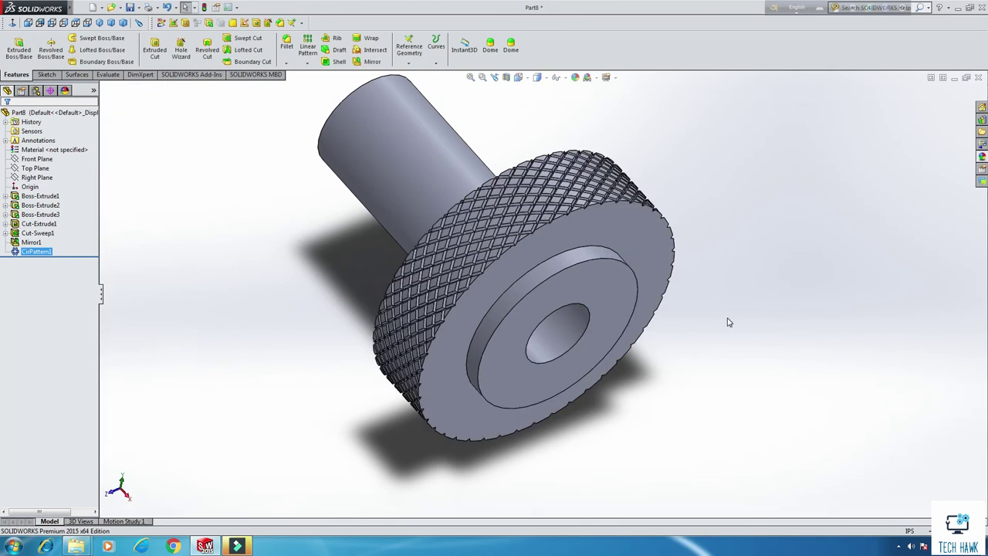
scroll(726, 322, "up", 3)
scroll(732, 264, "down", 1)
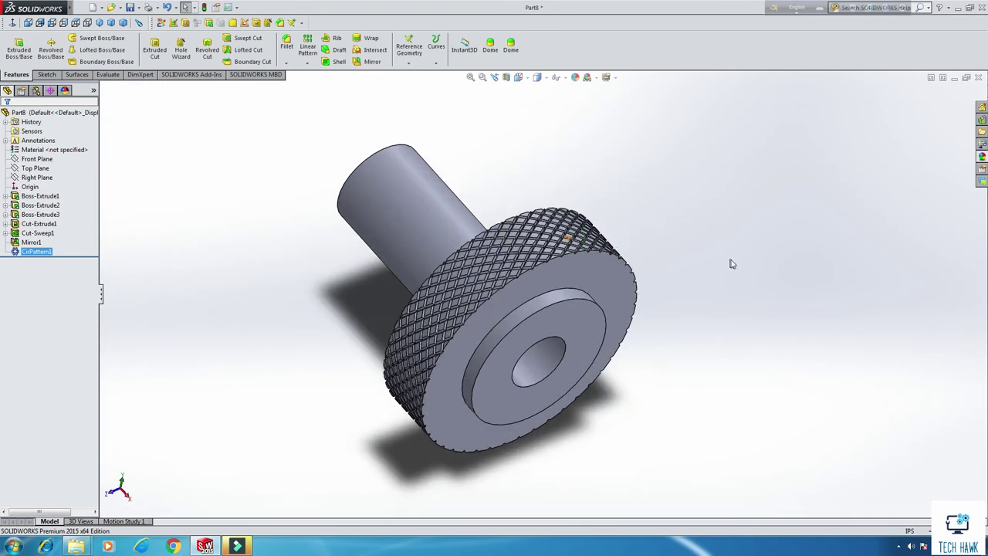
left_click(123, 23)
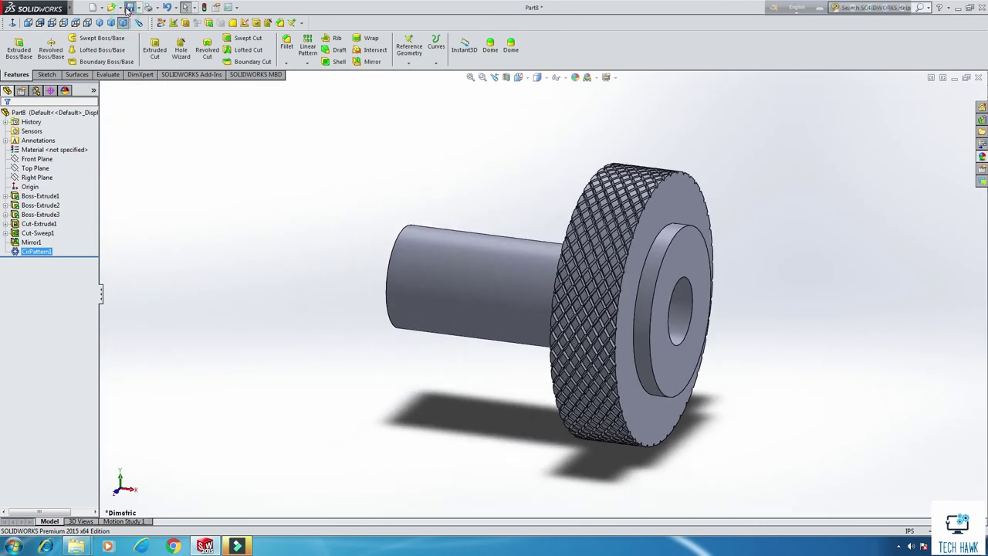
key("ctrl+s")
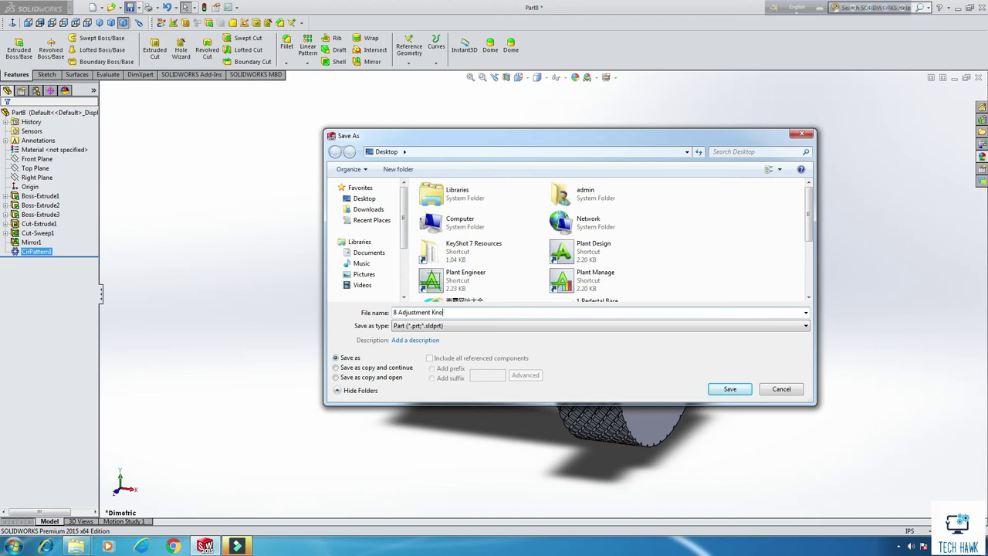
- Save the part as '8 Adjustment Knob' and close it
key("Return")
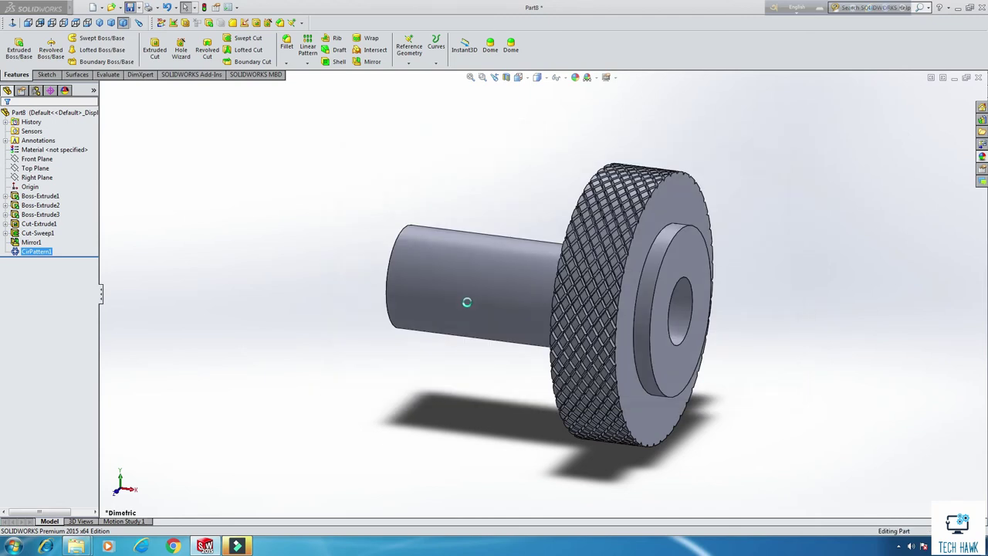
left_click(978, 80)
- Create a new part and start a sketch on the Right Plane
left_click(91, 7)
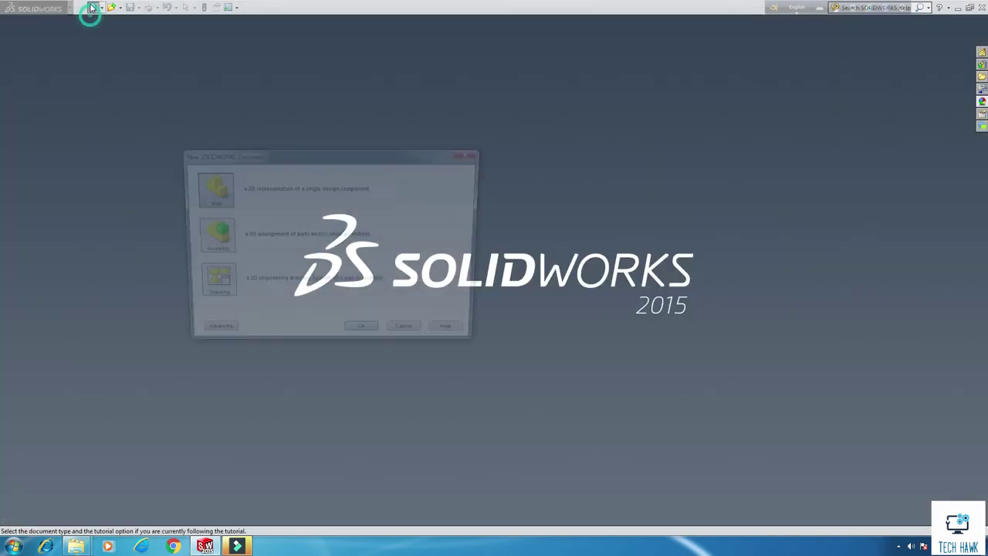
double_click(210, 179)
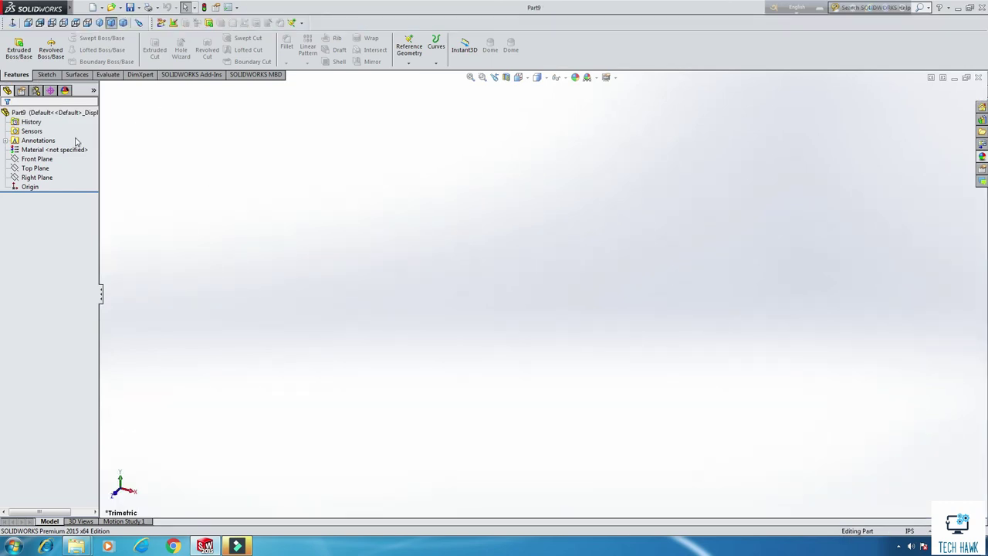
right_click(30, 169)
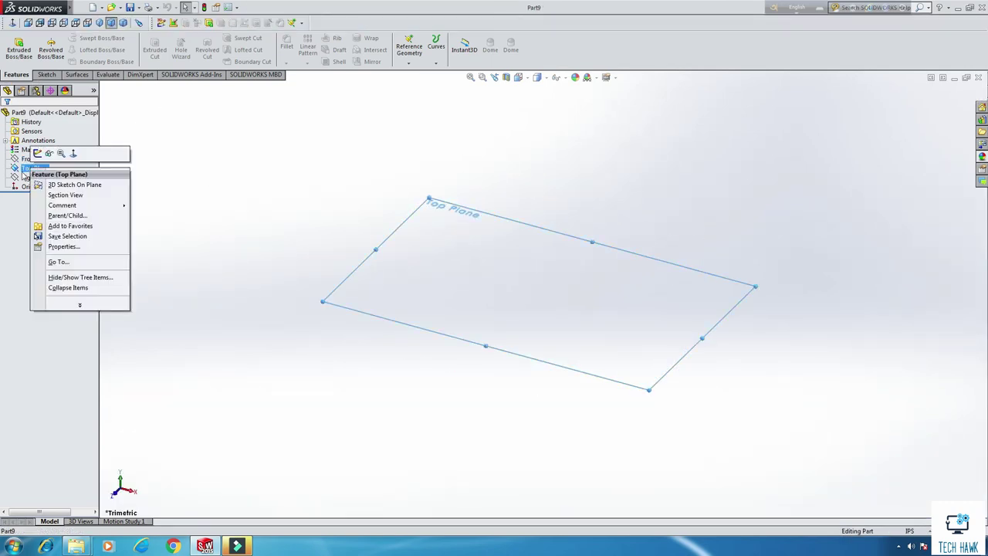
right_click(23, 177)
left_click(17, 177)
left_click(24, 159)
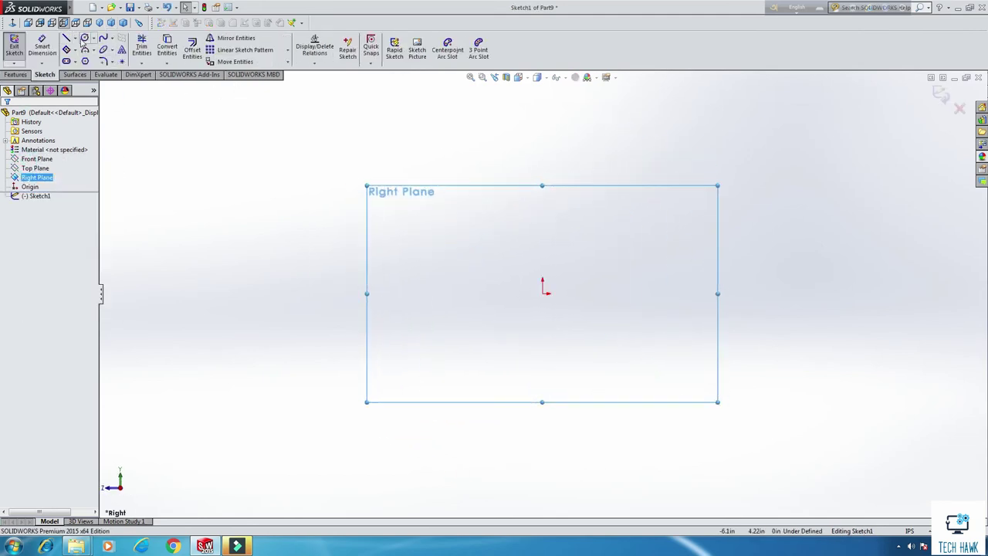
- Draw an origin-centred outer circle dimensioned to 1.00 in diameter
left_click(84, 38)
left_click(543, 288)
left_click(687, 332)
right_click(718, 165)
left_click(727, 193)
left_click(41, 46)
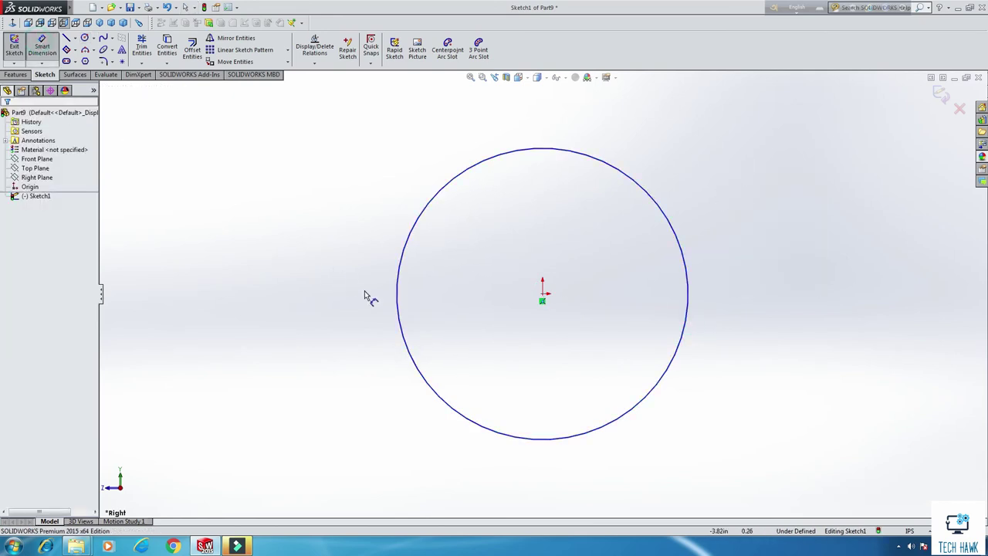
left_click(398, 301)
left_click(310, 284)
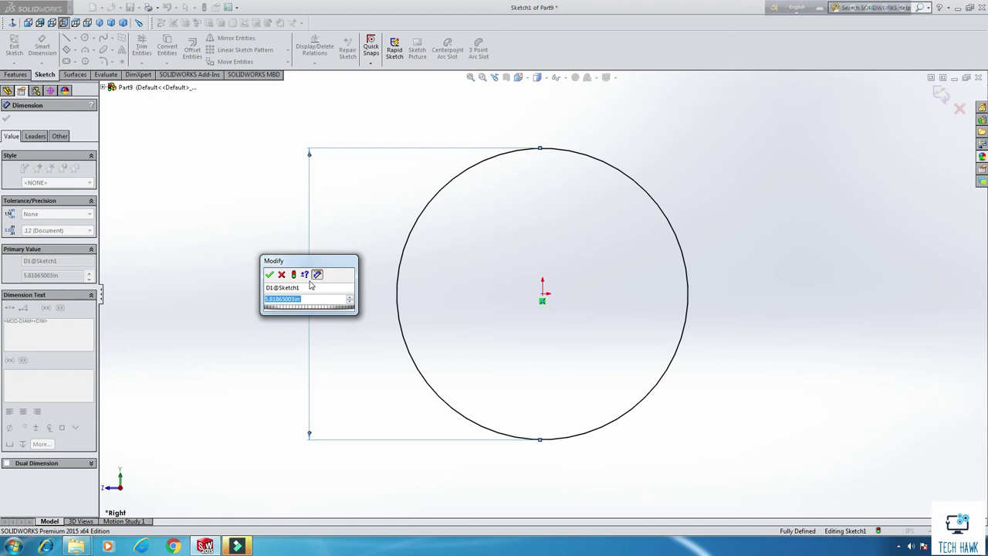
type("1")
key("Return")
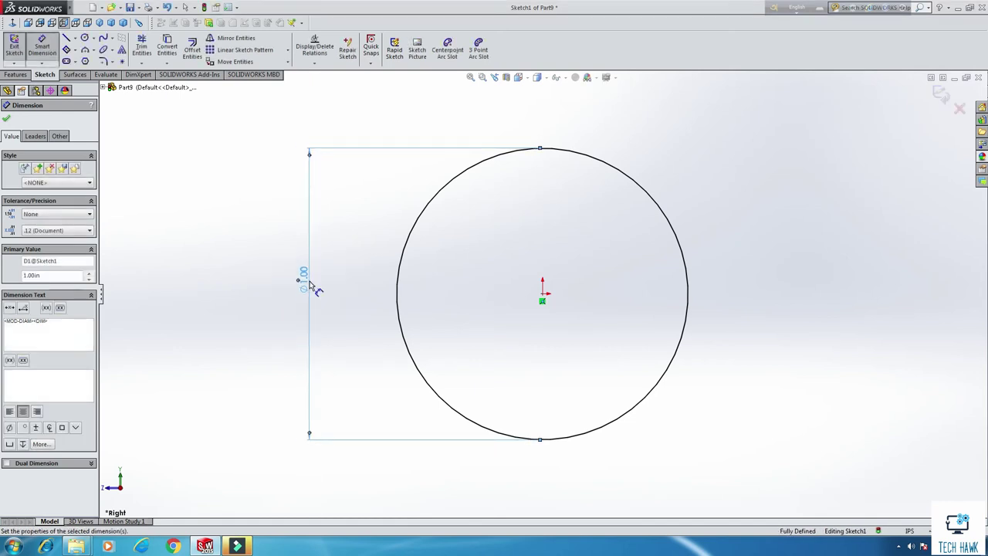
- Add a concentric inner circle of 9/16 in diameter and exit the sketch
left_click(85, 38)
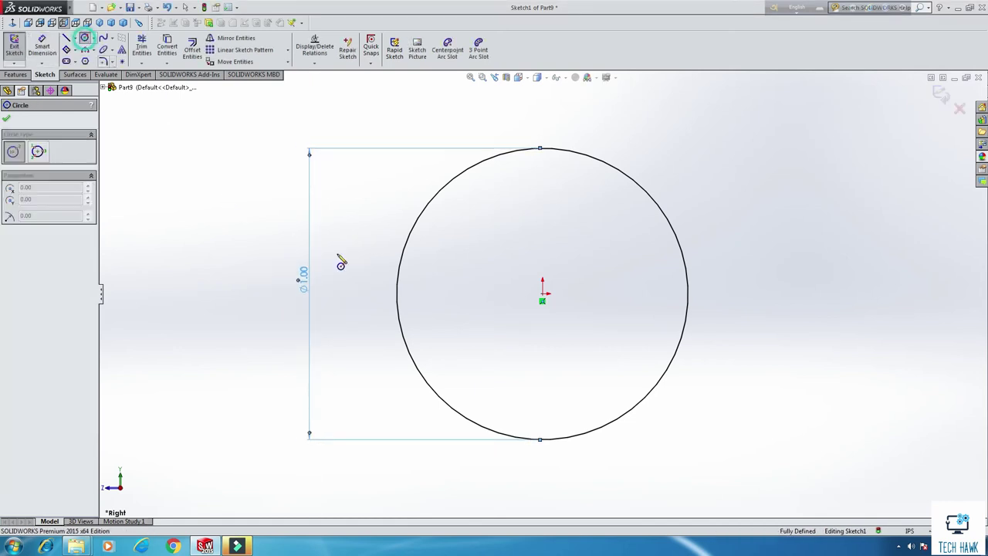
left_click(542, 294)
left_click(586, 341)
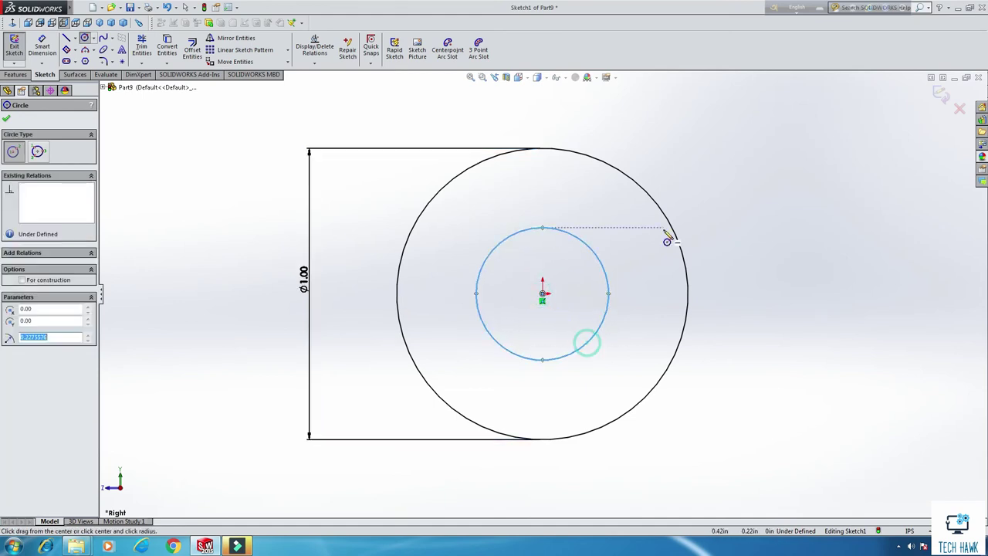
right_click(662, 228)
left_click(687, 234)
left_click(42, 46)
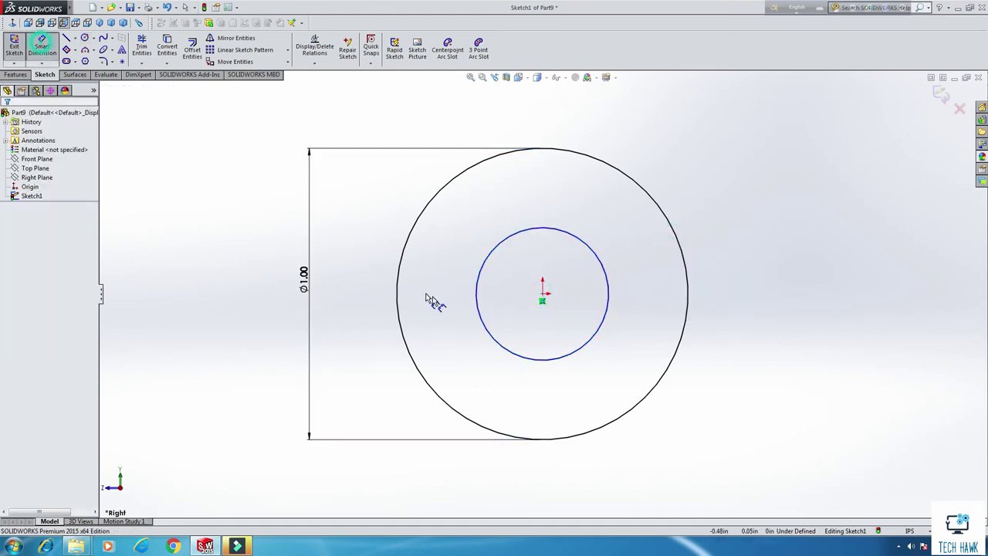
left_click(477, 303)
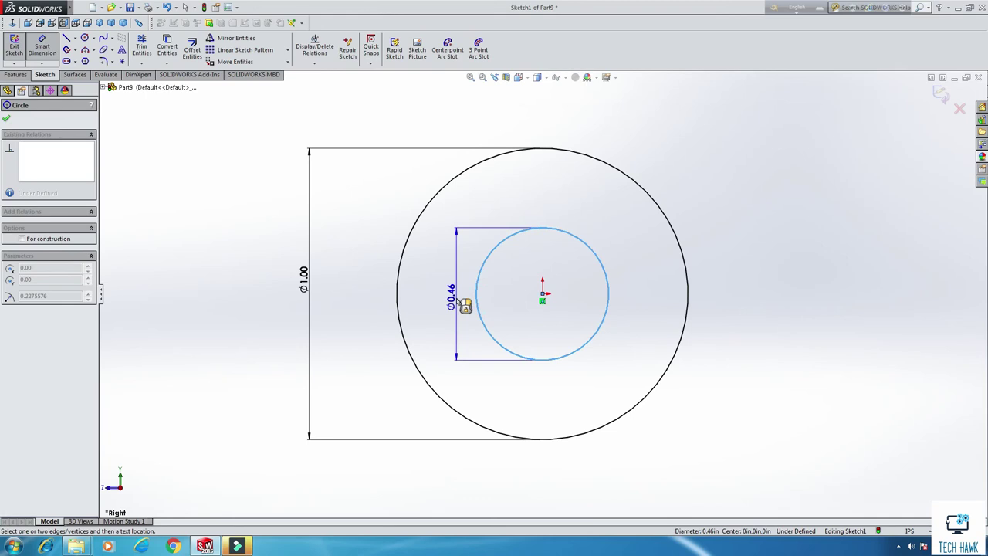
left_click(465, 305)
type("9")
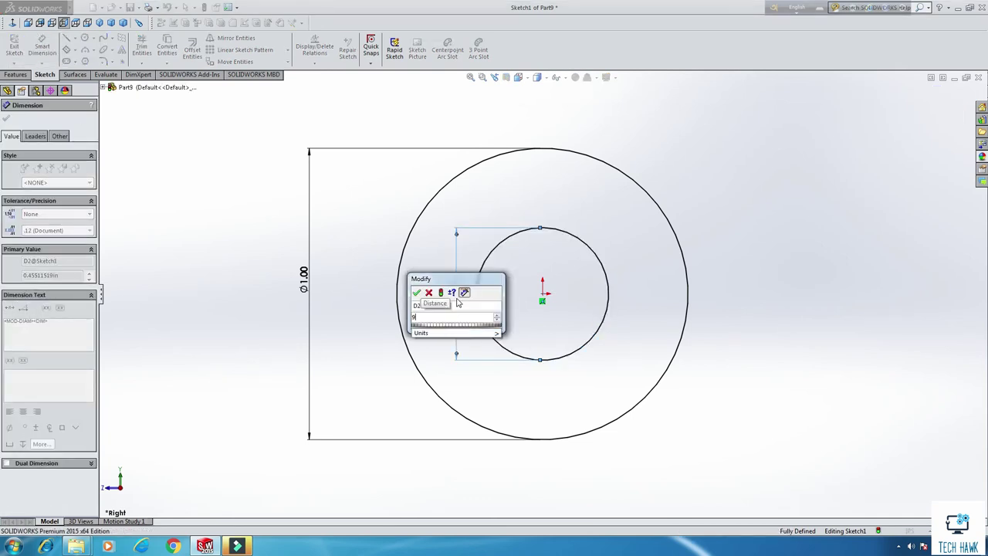
type("/16")
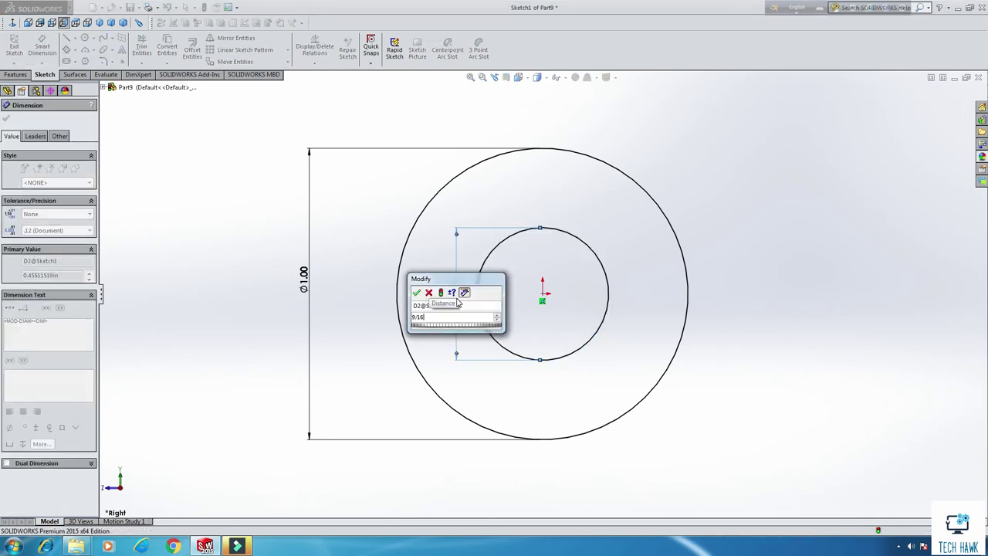
key("Return")
left_click(42, 46)
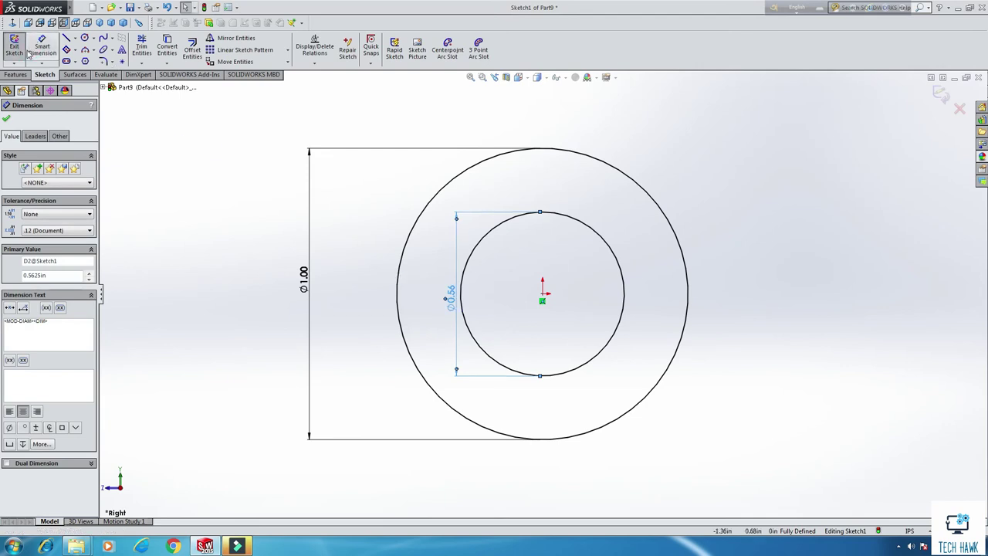
left_click(18, 51)
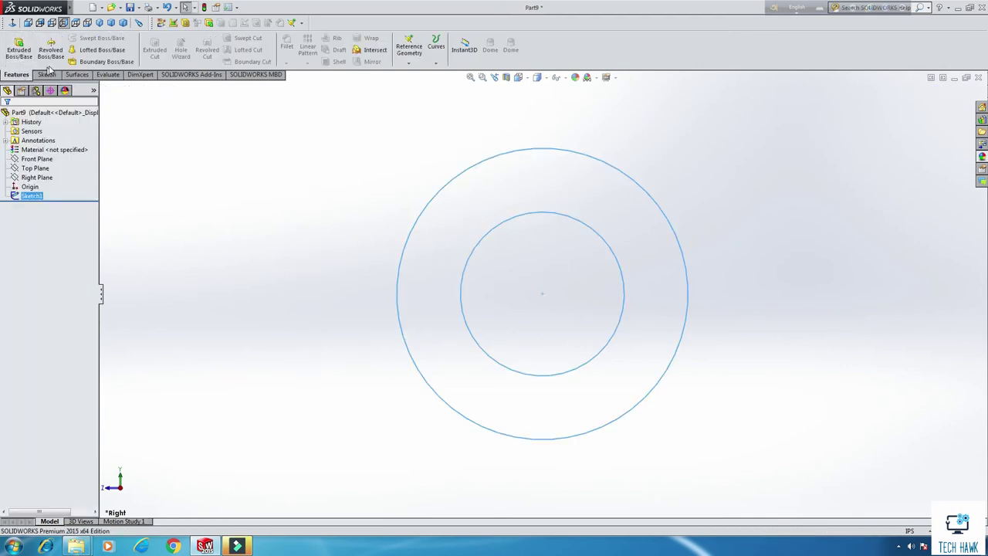
- Extrude the concentric circles to a 0.25 in Blind depth as Boss-Extrude1
left_click(19, 48)
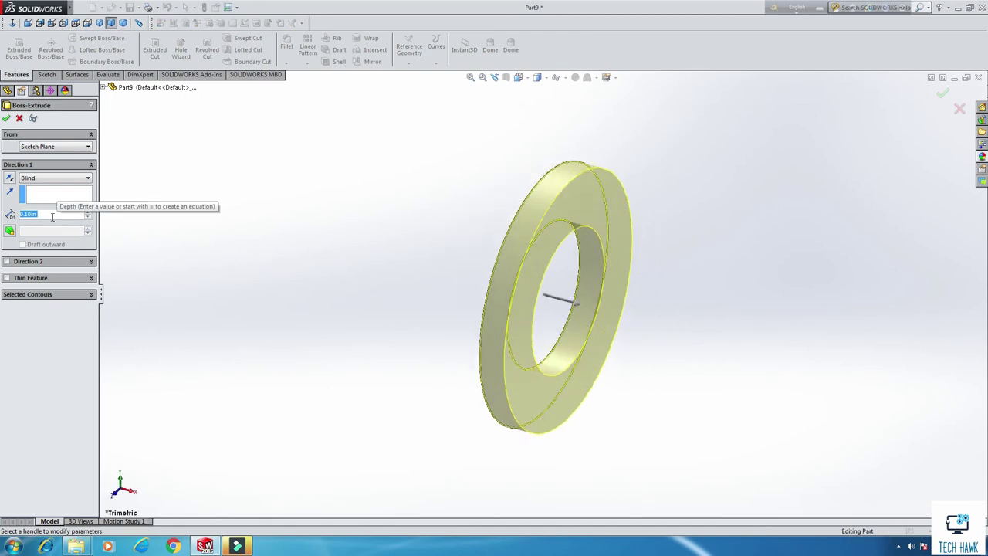
type("0.25")
key("Return")
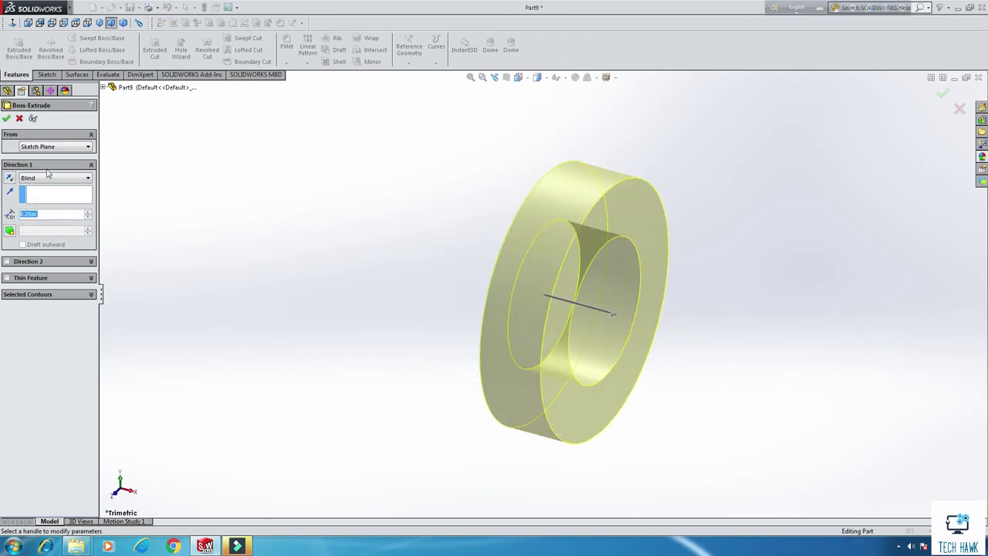
left_click(7, 118)
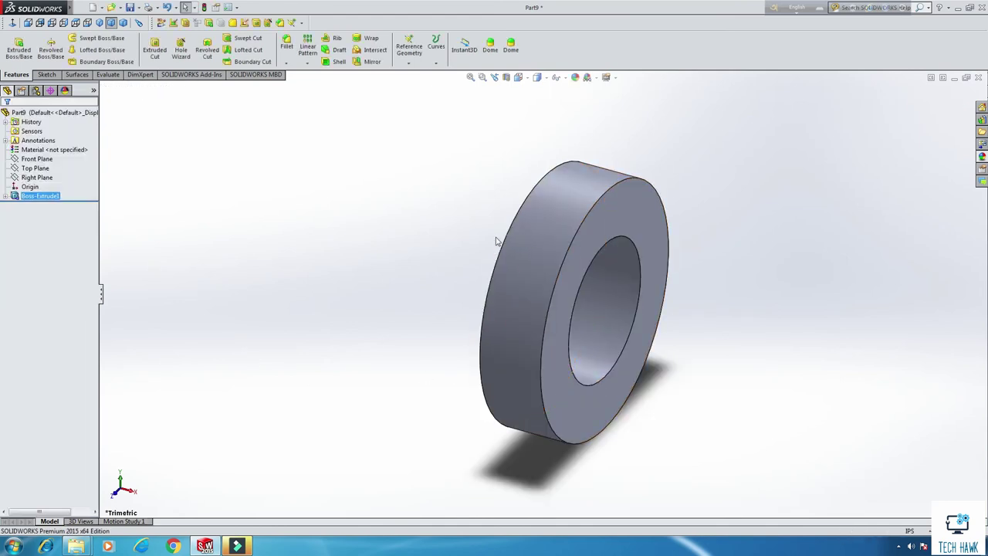
left_click(580, 183)
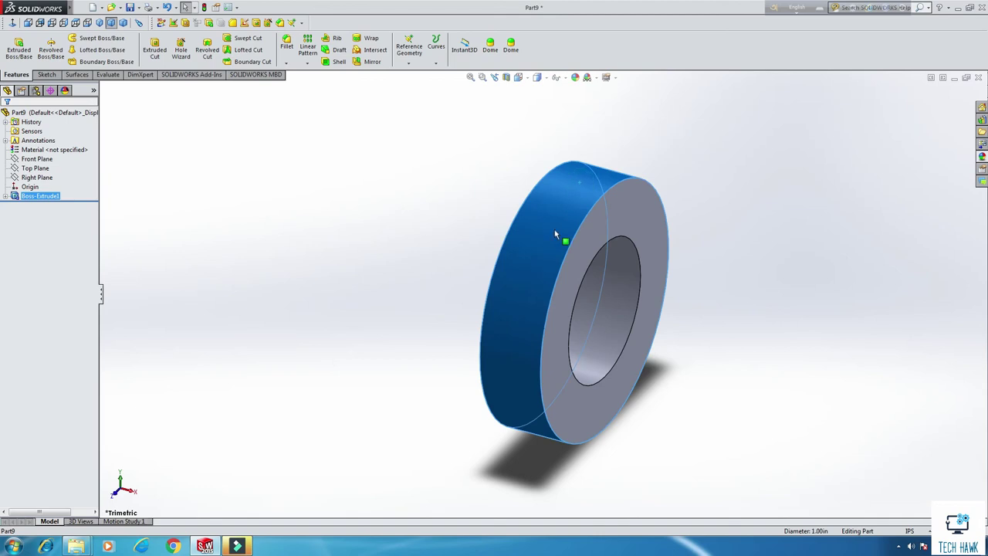
left_click(276, 209)
- Sketch on the ring's front face and convert its outer edge into the sketch
right_click(616, 211)
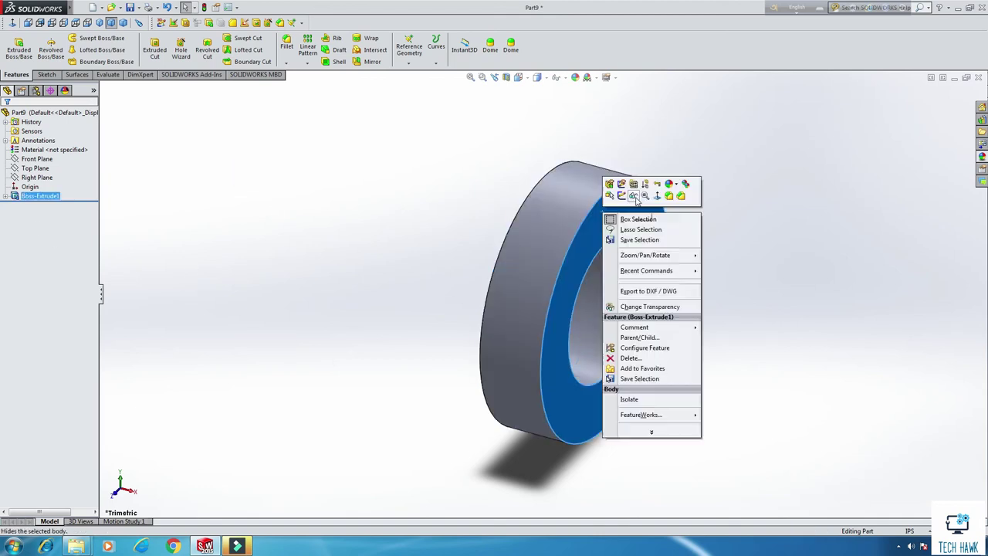
left_click(627, 194)
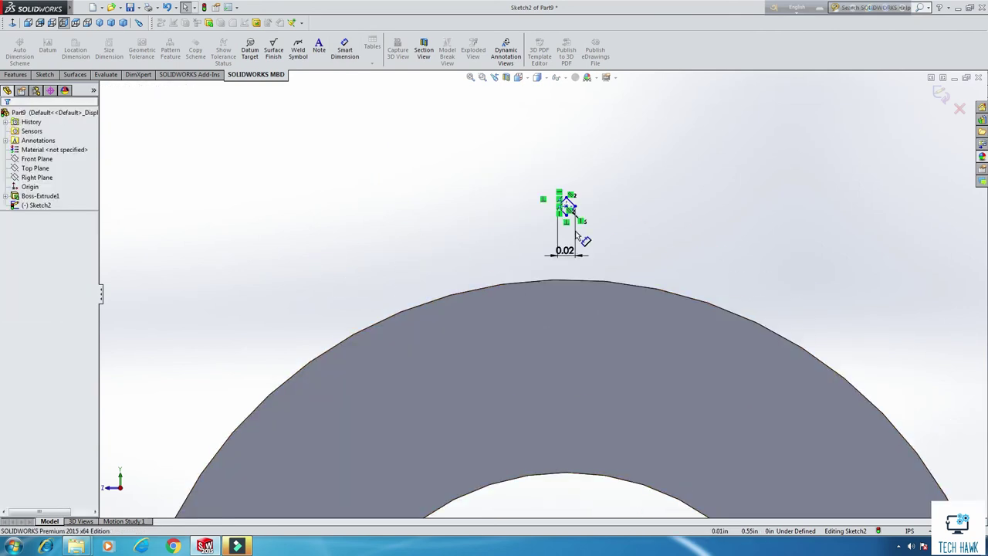
left_click(567, 207, "ctrl")
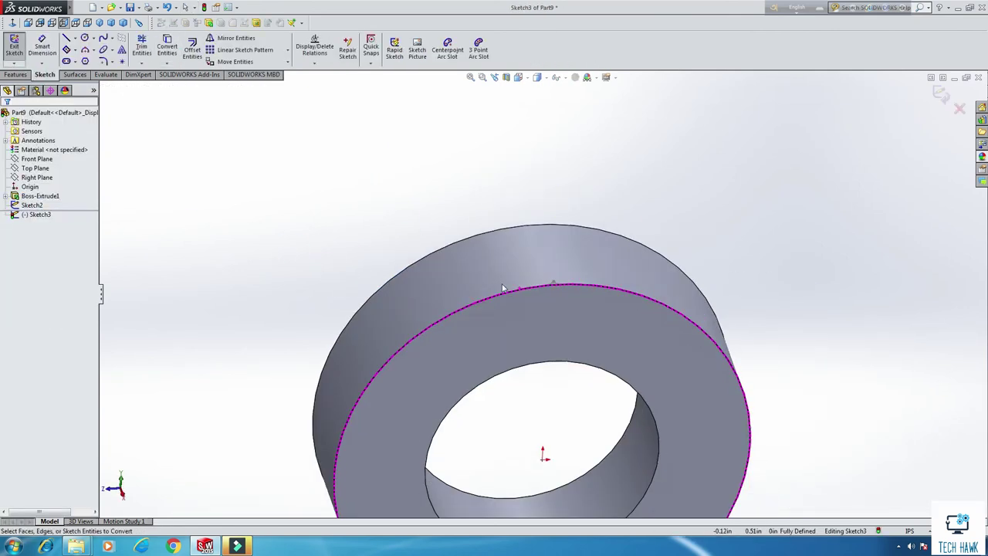
left_click(404, 291)
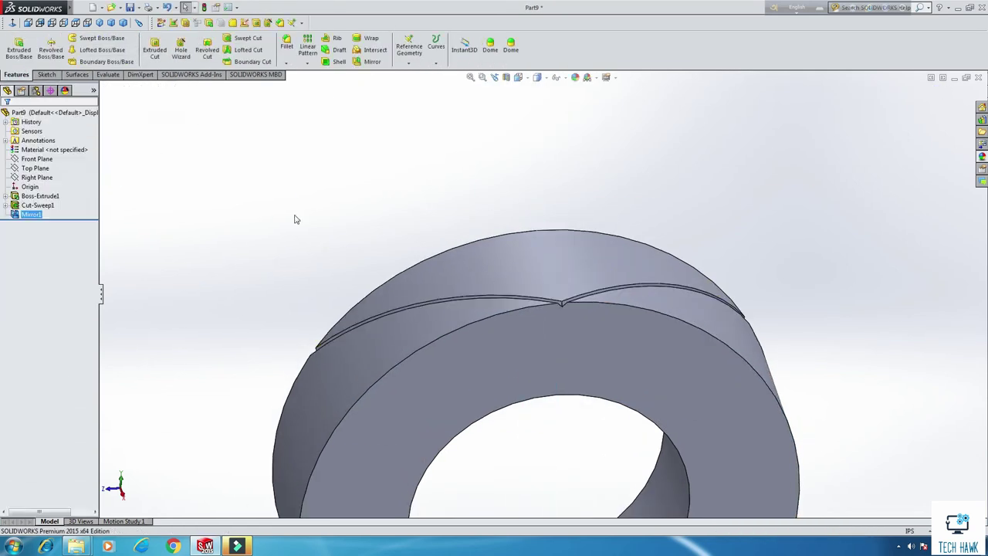
- Circular-pattern the groove cuts 35 times around the ring edge and view it dimetric
left_click(307, 62)
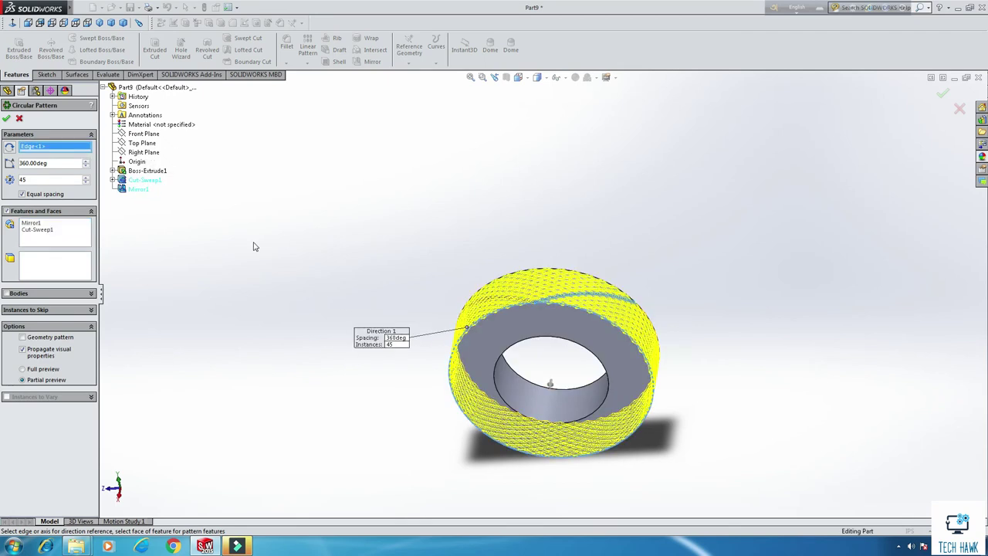
middle_click_drag(464, 363, 504, 455)
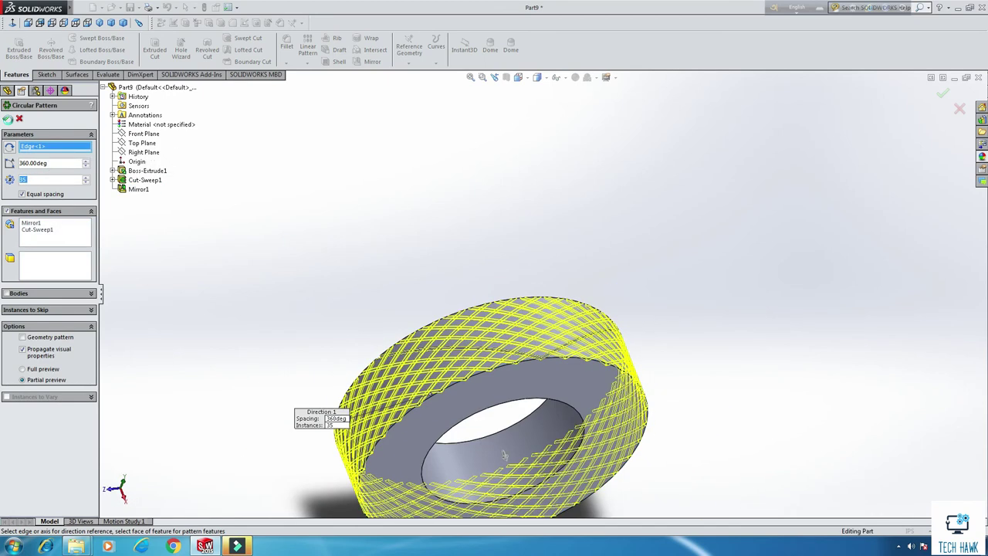
left_click(8, 118)
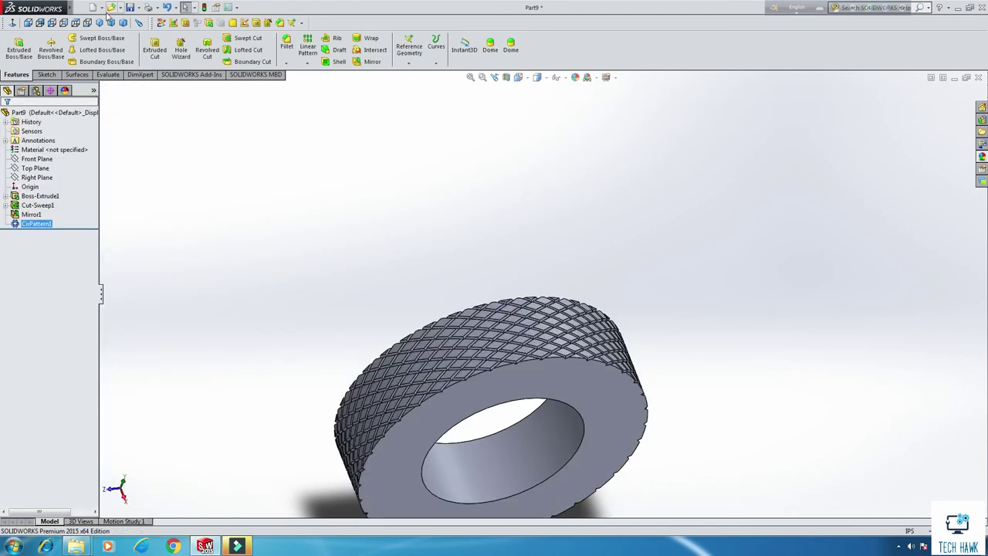
left_click(122, 22)
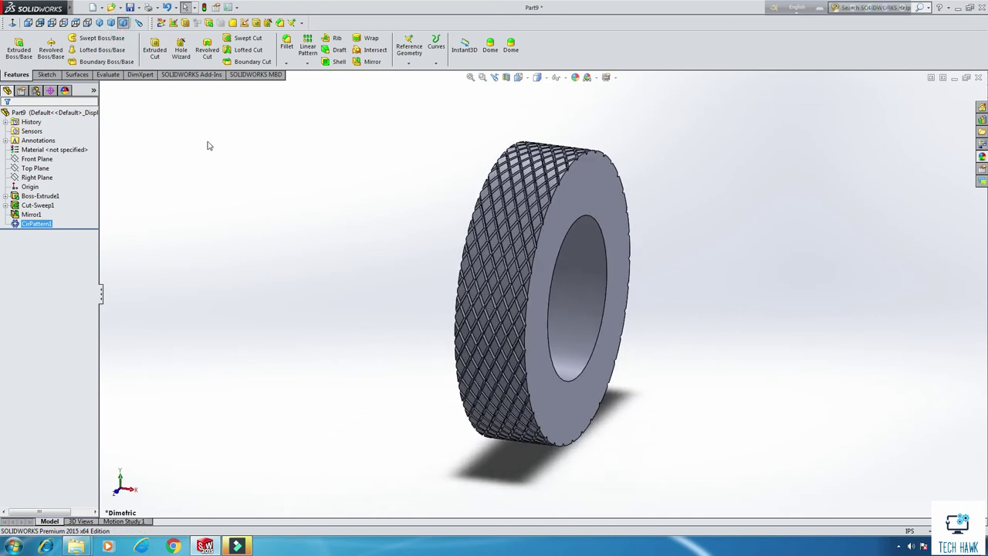
- Save the knurled part and start a new document
left_click(131, 7)
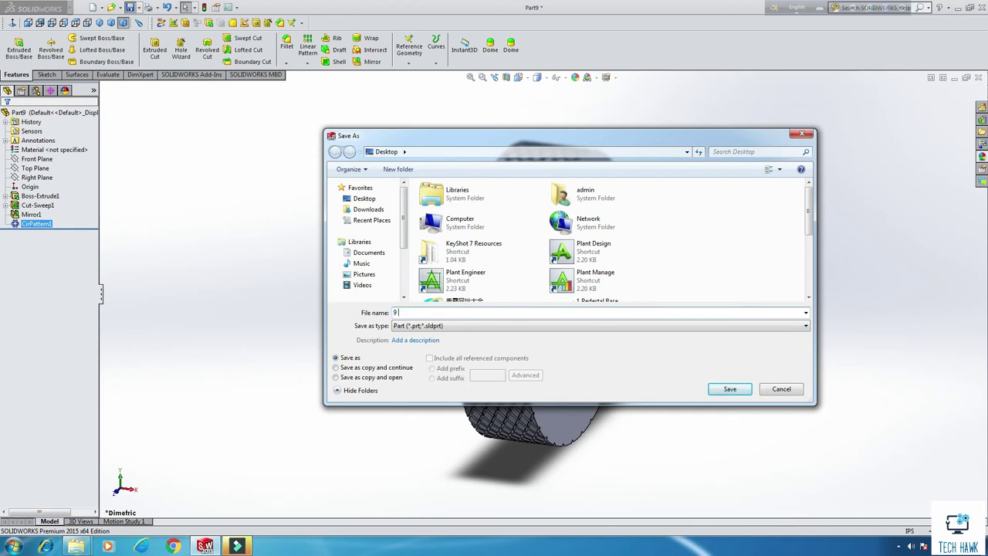
key("Return")
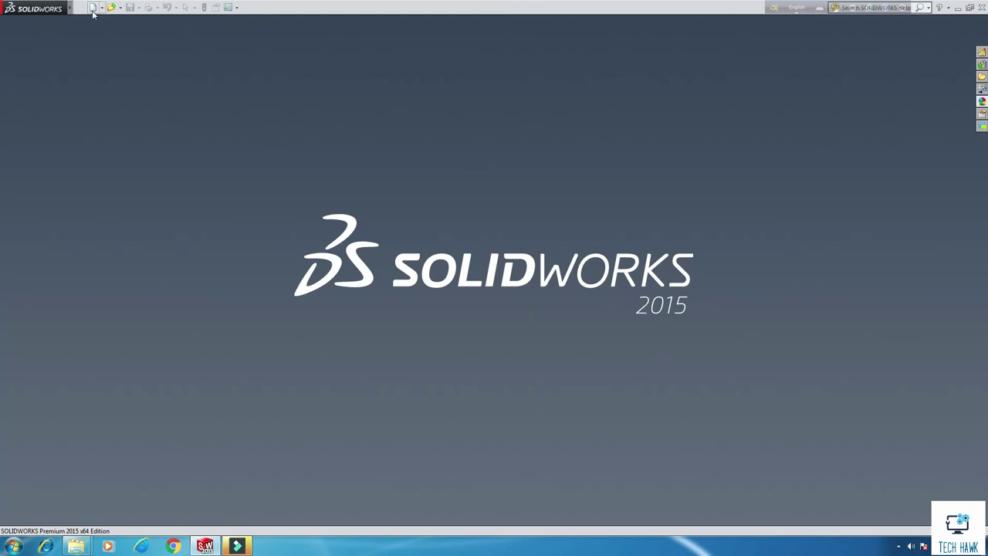
left_click(92, 8)
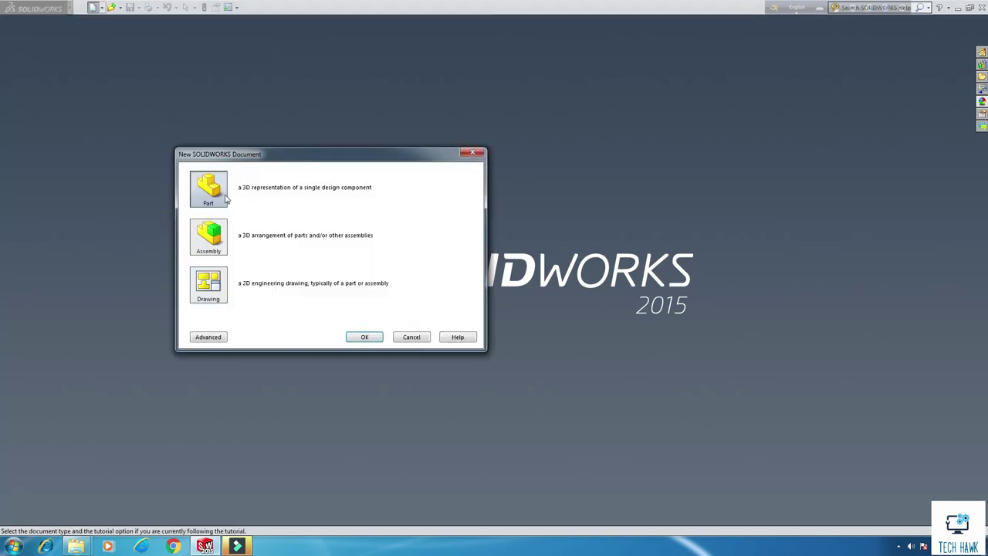
- Create a new assembly with 1 Pedestal Base placed at the origin
double_click(209, 230)
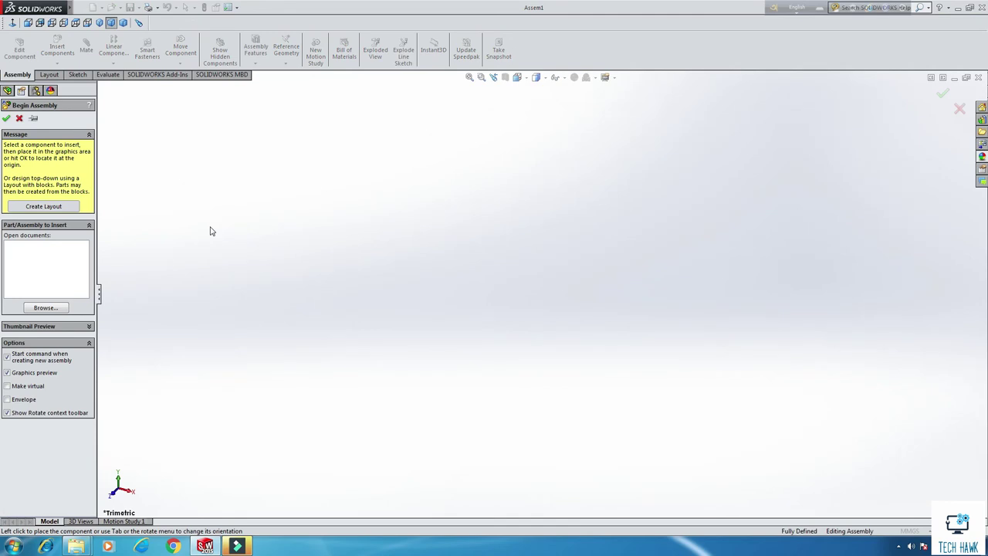
left_click(45, 307)
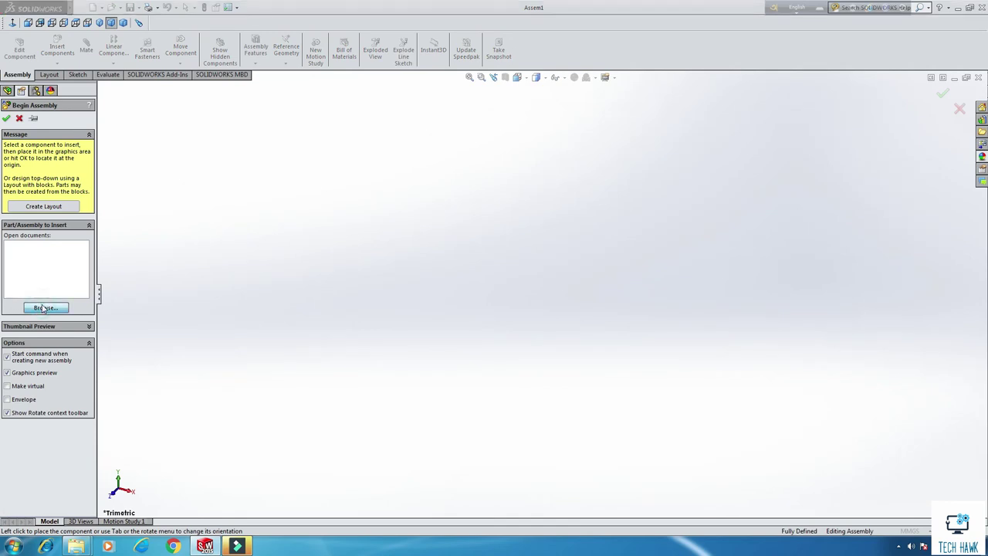
left_click(589, 306)
left_click(725, 421)
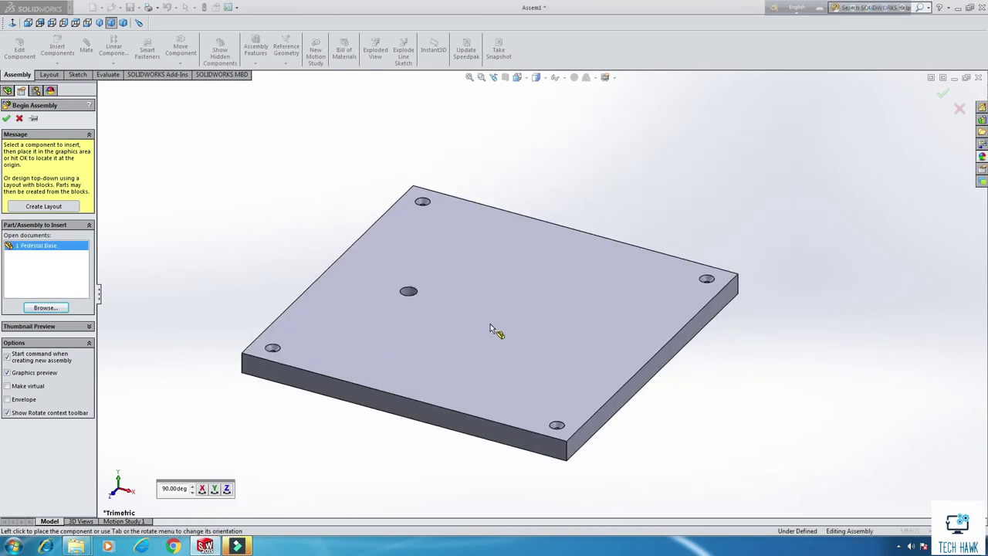
left_click(498, 322)
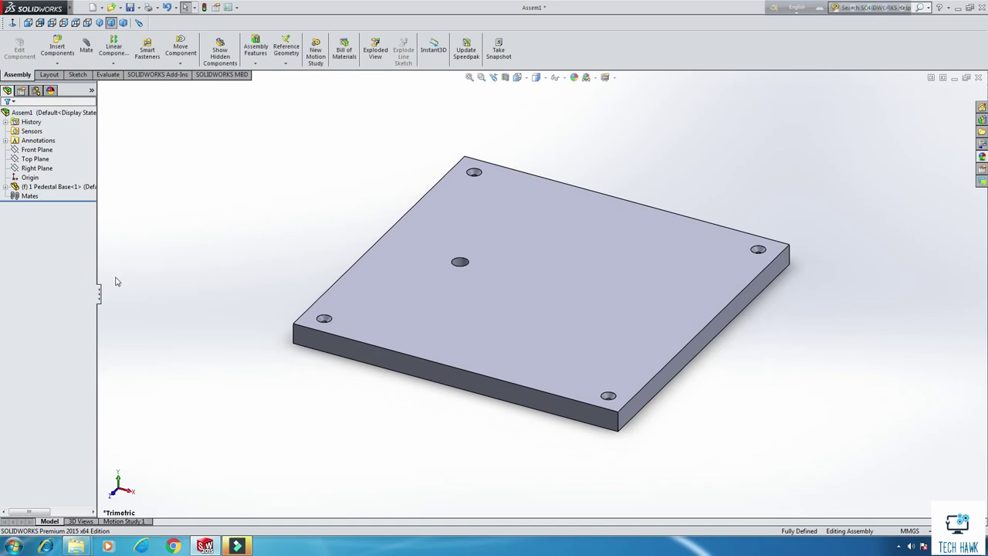
- Insert the 2 Pedestal Housing component above the base plate
left_click(74, 49)
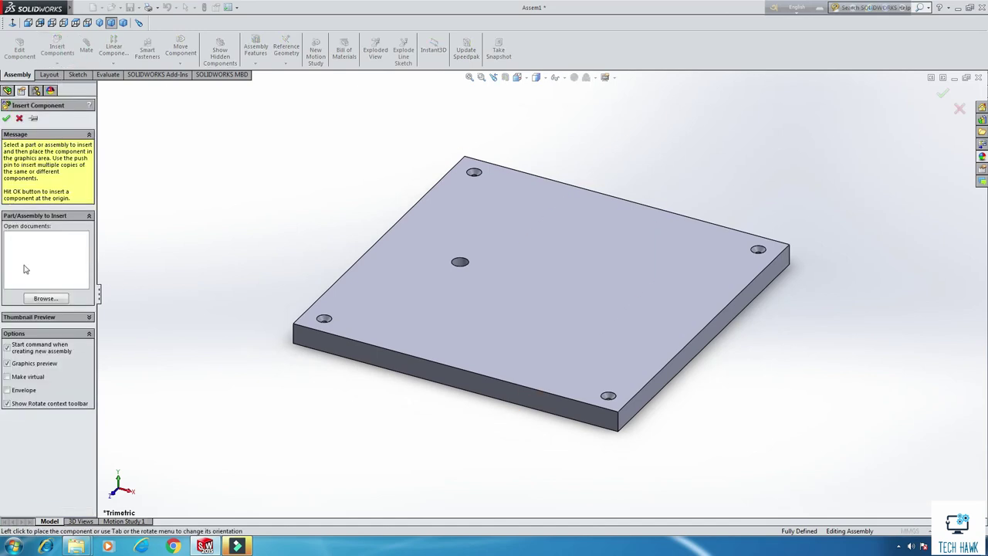
left_click(46, 298)
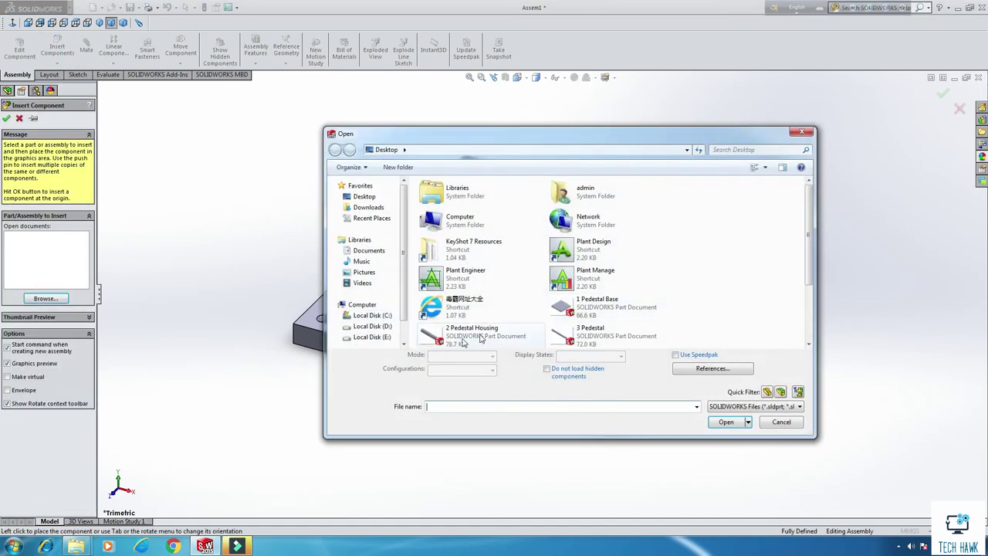
left_click(463, 338)
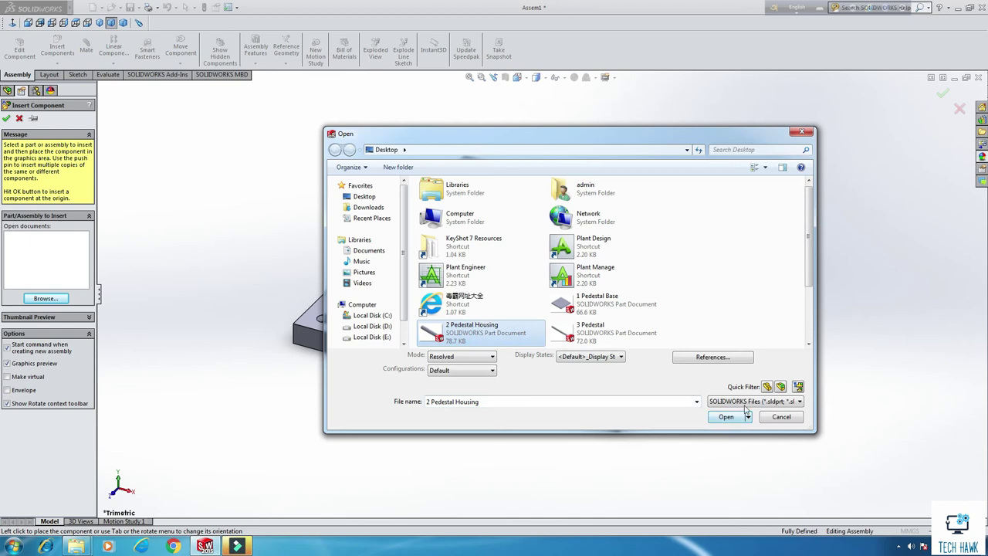
left_click(727, 417)
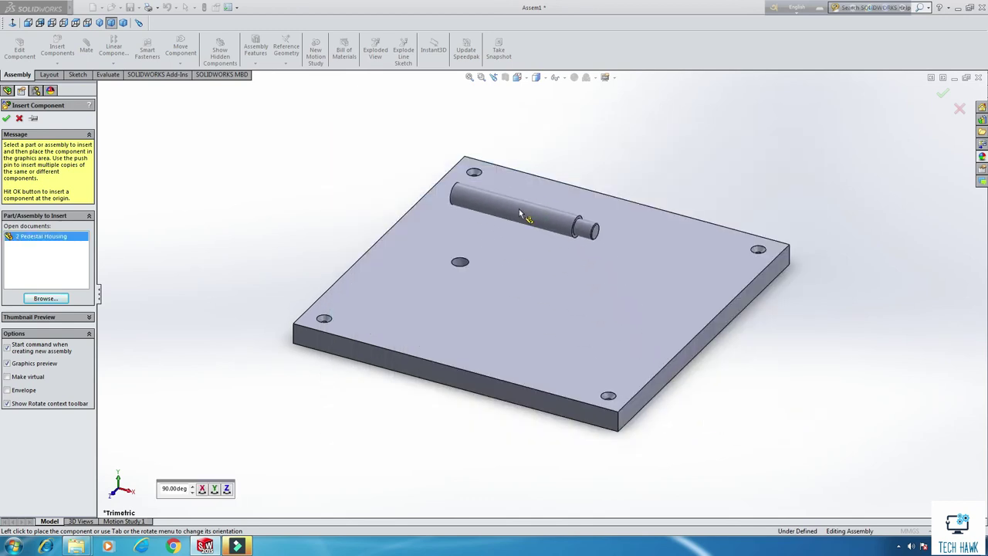
left_click(442, 207)
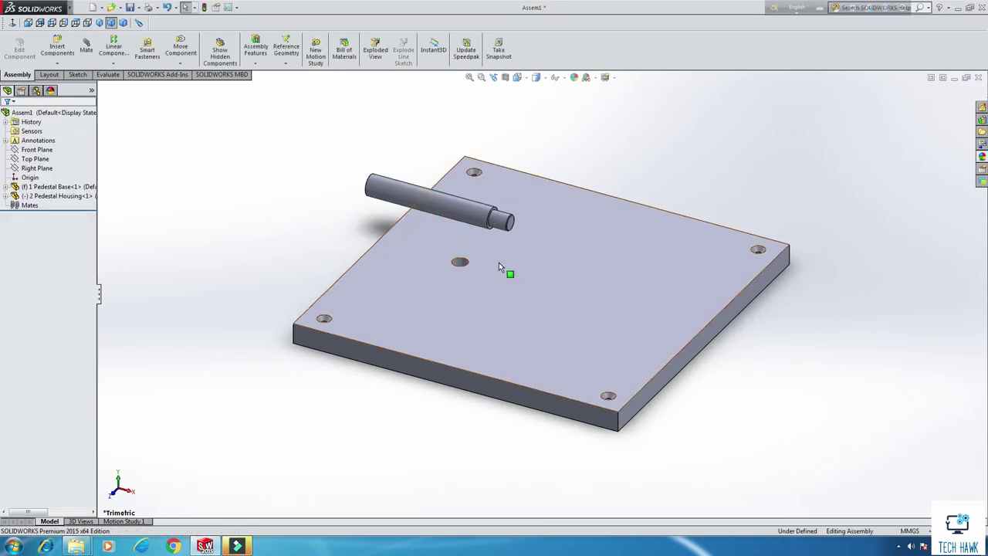
- Make the housing shaft concentric with the base plate's centre hole
left_click(84, 51)
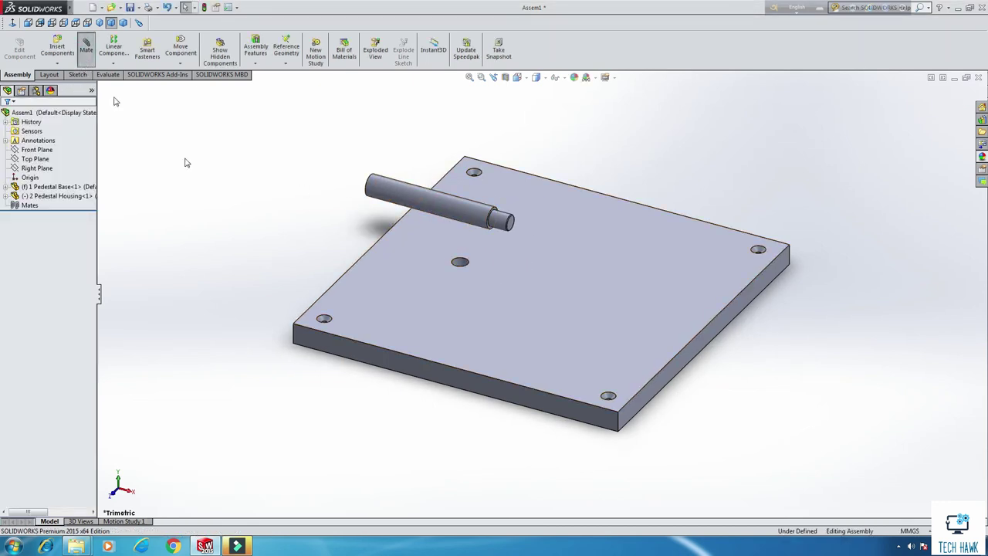
left_click(505, 223)
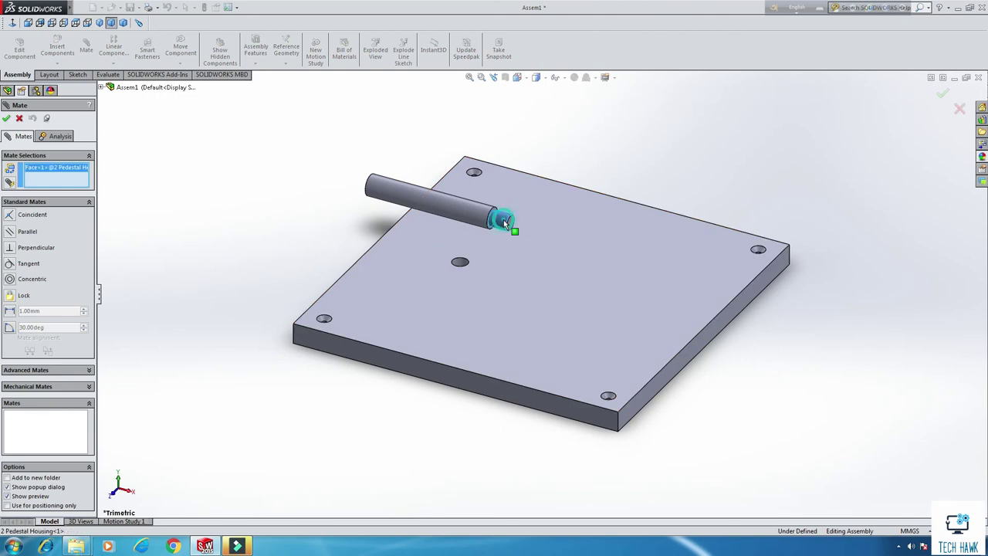
left_click(457, 264)
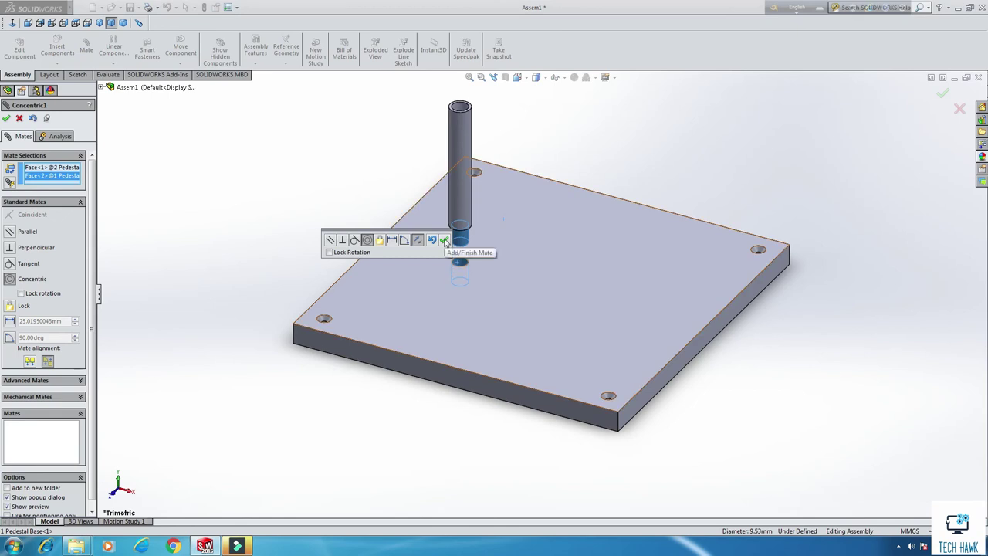
left_click(445, 240)
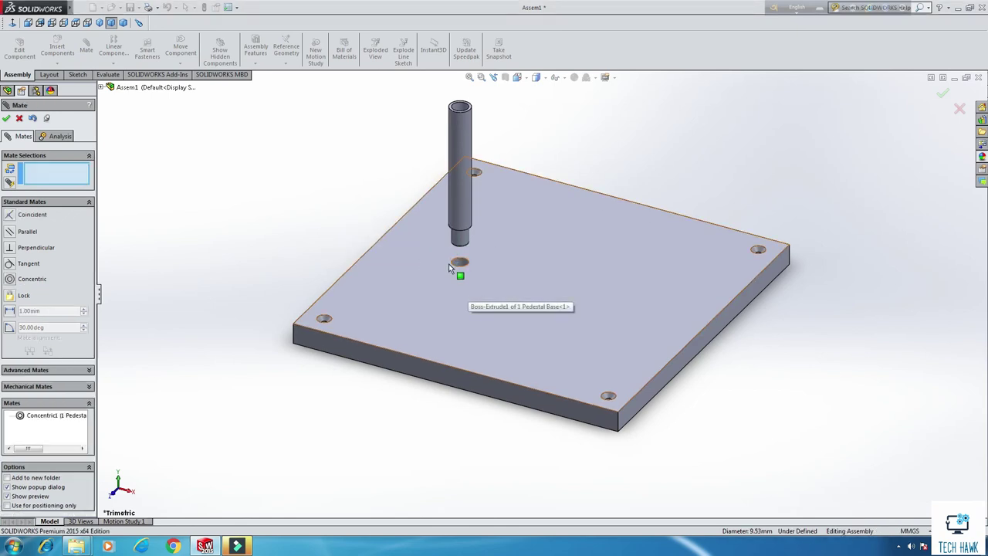
- Seat the shaft's shoulder face coincident against the plate face
scroll(449, 263, "down", 8)
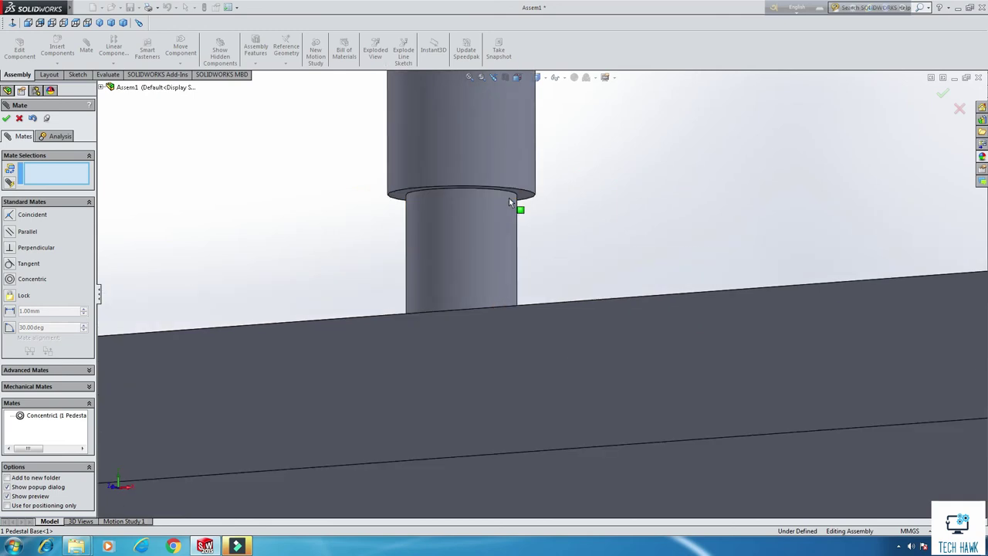
left_click(525, 193)
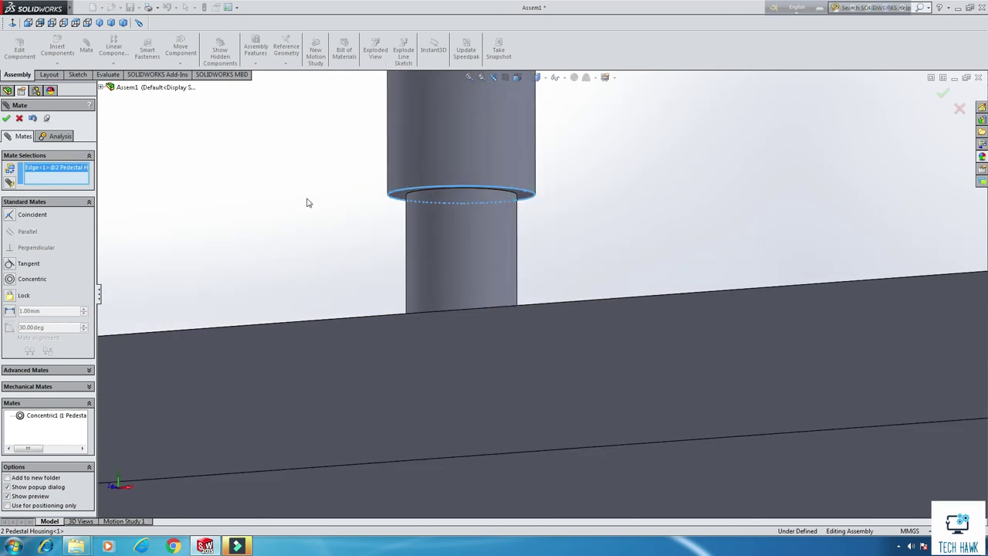
right_click(64, 180)
left_click(108, 184)
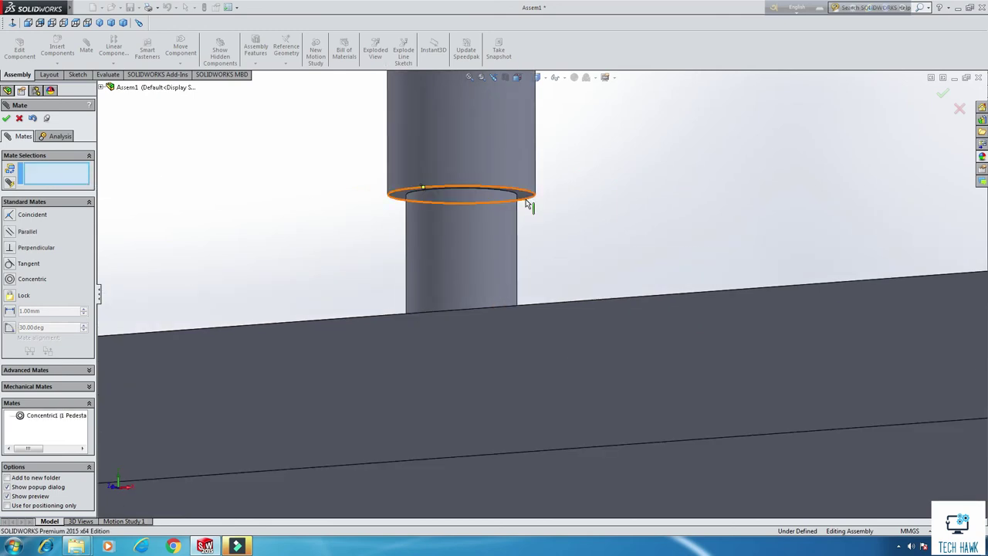
left_click(526, 196)
middle_click_drag(546, 213, 542, 331)
left_click(542, 331)
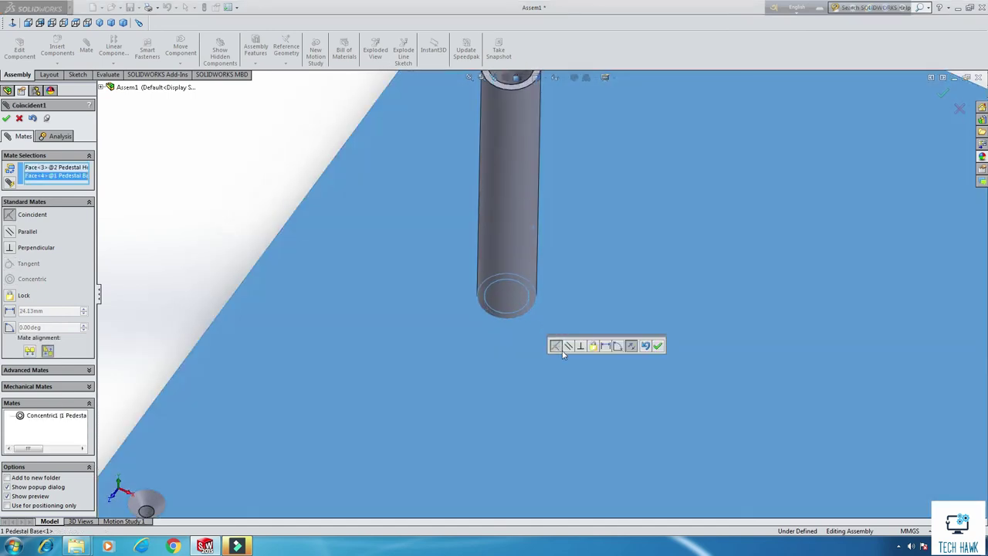
left_click(662, 346)
middle_click_drag(662, 347, 577, 301)
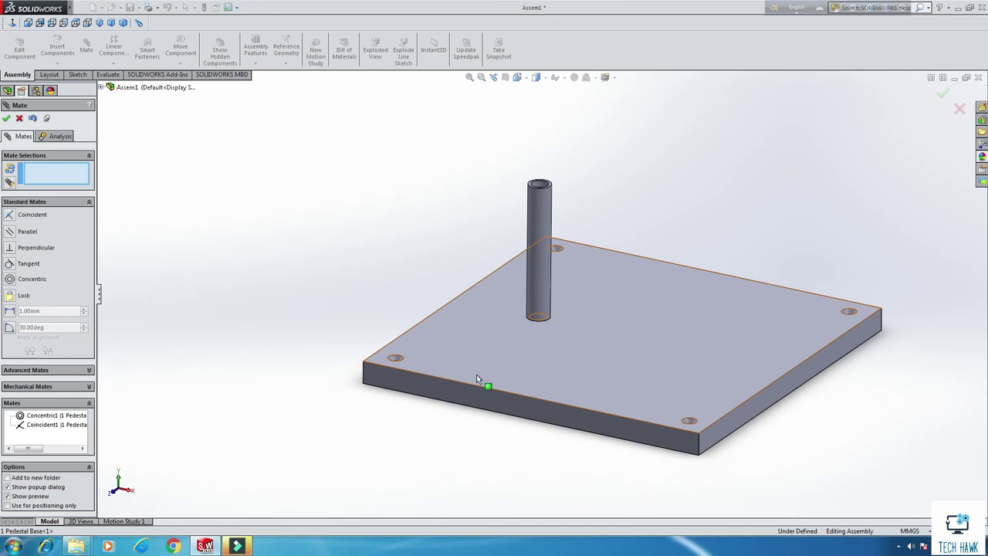
- Insert the 3 Pedestal part into the assembly
left_click(6, 118)
left_click(57, 49)
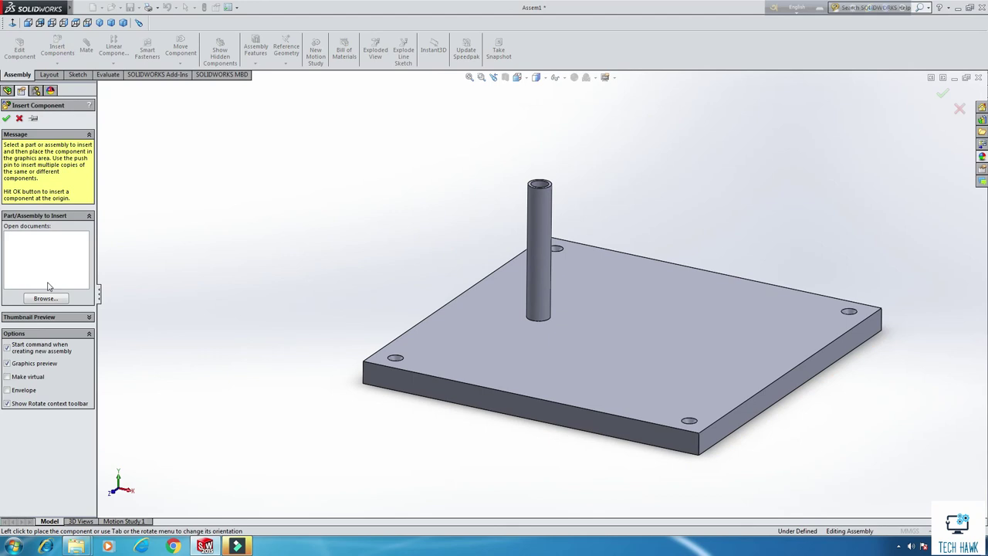
left_click(52, 301)
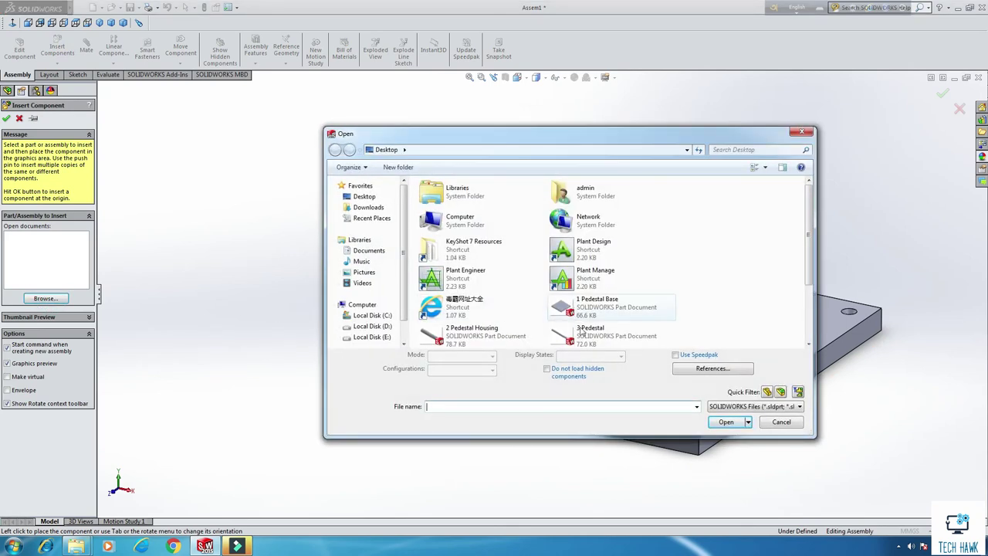
double_click(584, 335)
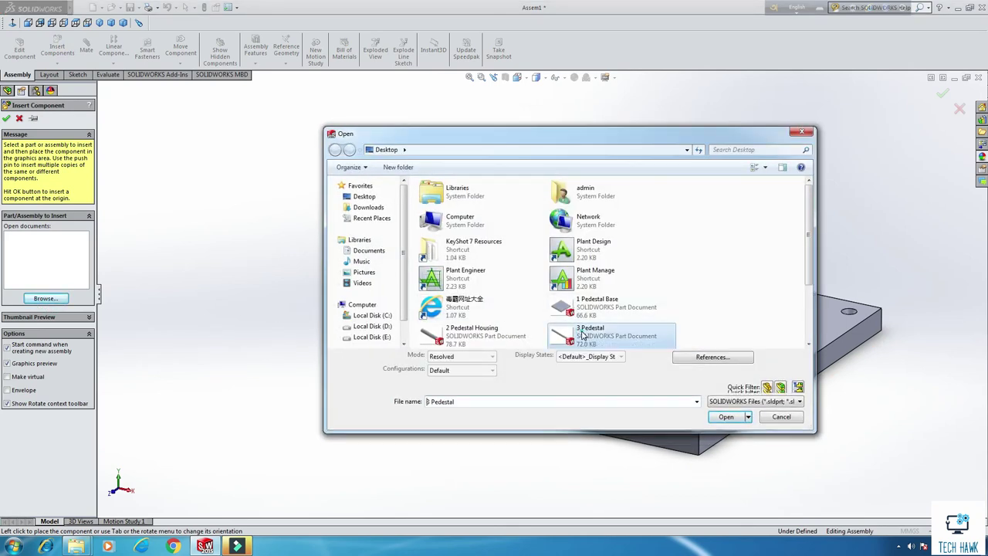
left_click(460, 204)
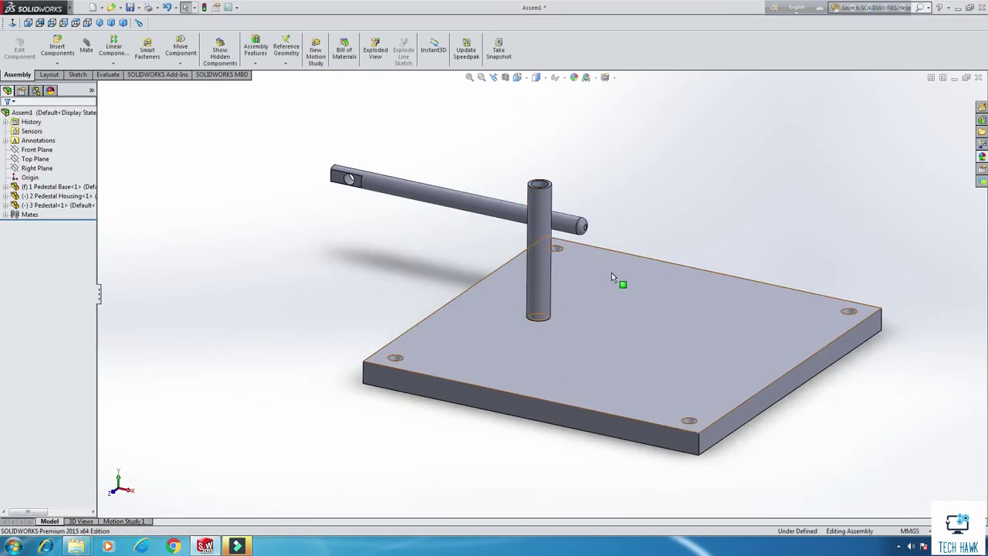
- Make the rod concentric with the post's inner face, flipped to point upward
left_click(566, 228)
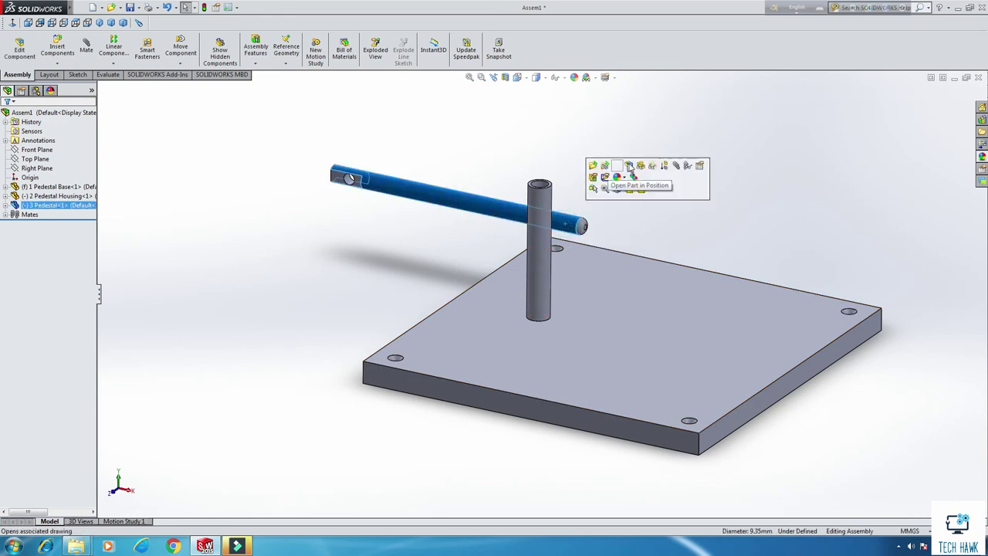
left_click(677, 168)
scroll(556, 188, "down", 4)
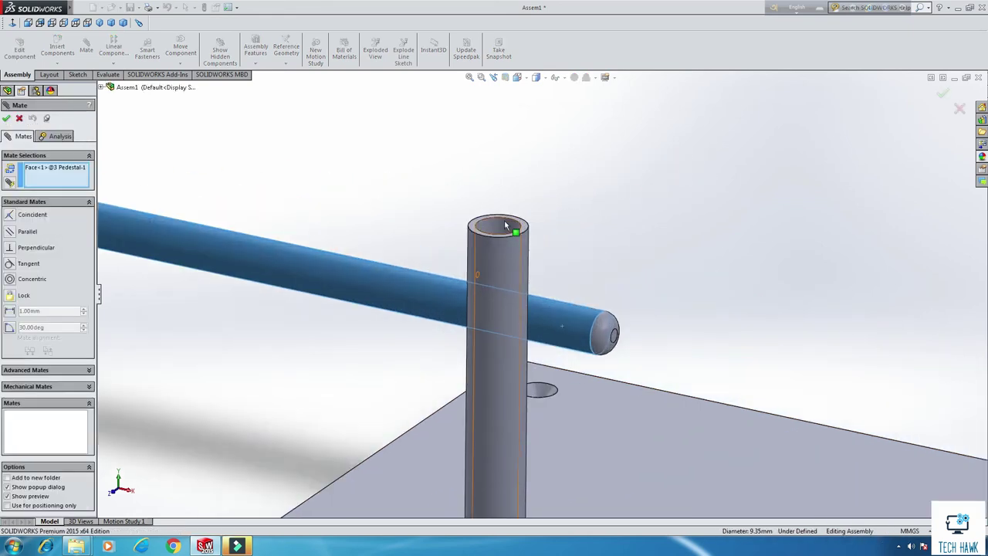
left_click(502, 227)
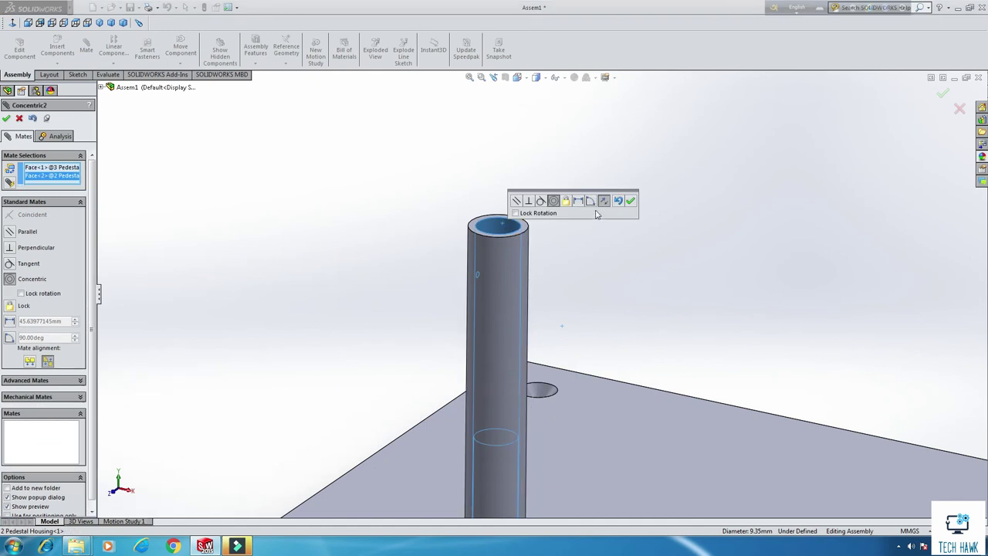
left_click(602, 203)
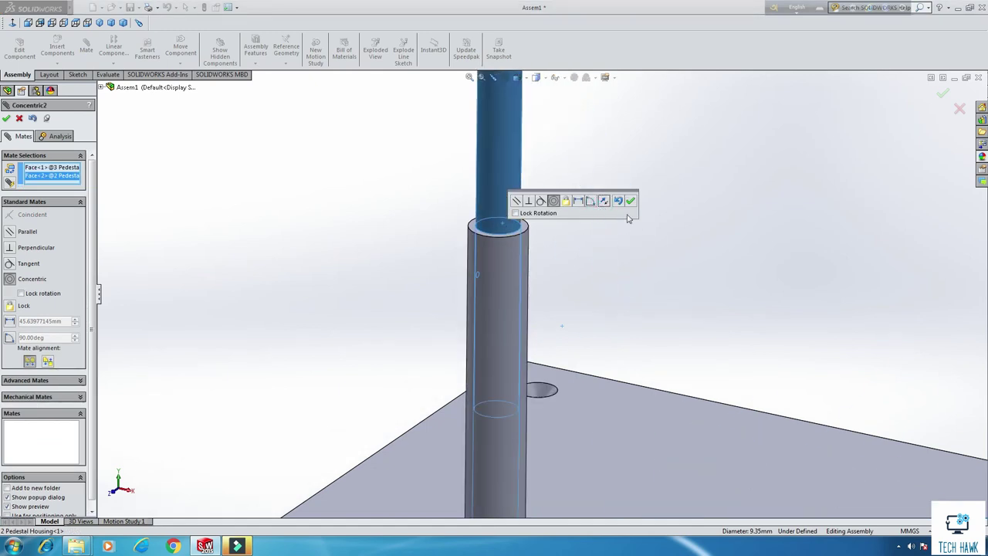
left_click(631, 202)
scroll(620, 278, "up", 6)
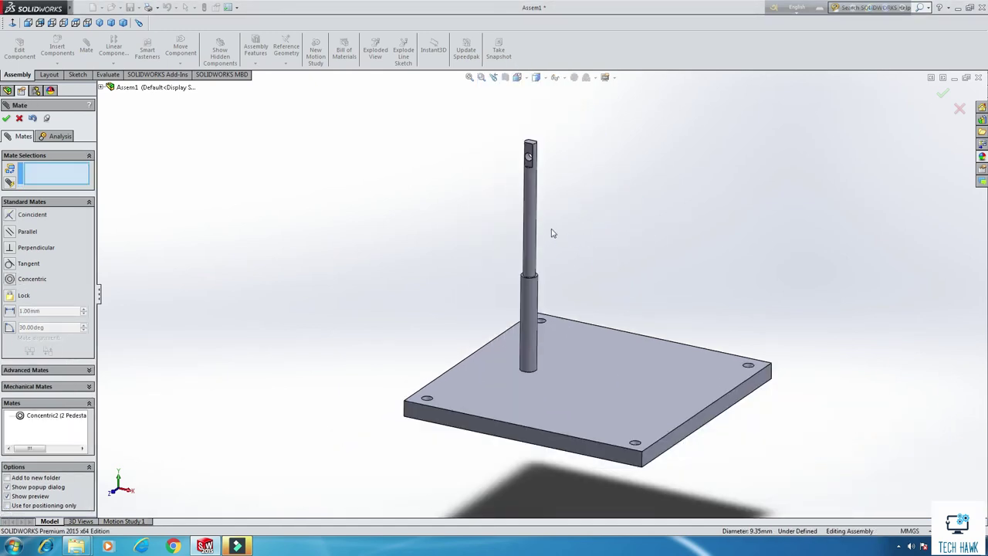
- Mate the rod's flat bottom face coincident with the step inside the post
left_click_drag(528, 190, 531, 142)
scroll(549, 250, "down", 5)
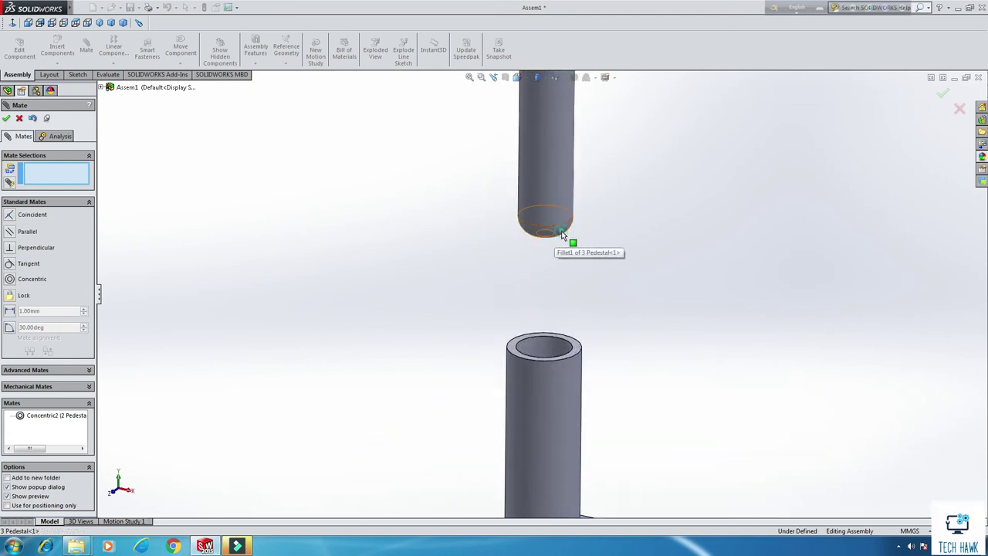
left_click(562, 234)
scroll(569, 270, "up", 5)
middle_click_drag(569, 269, 564, 180)
scroll(564, 181, "down", 5)
right_click(82, 178)
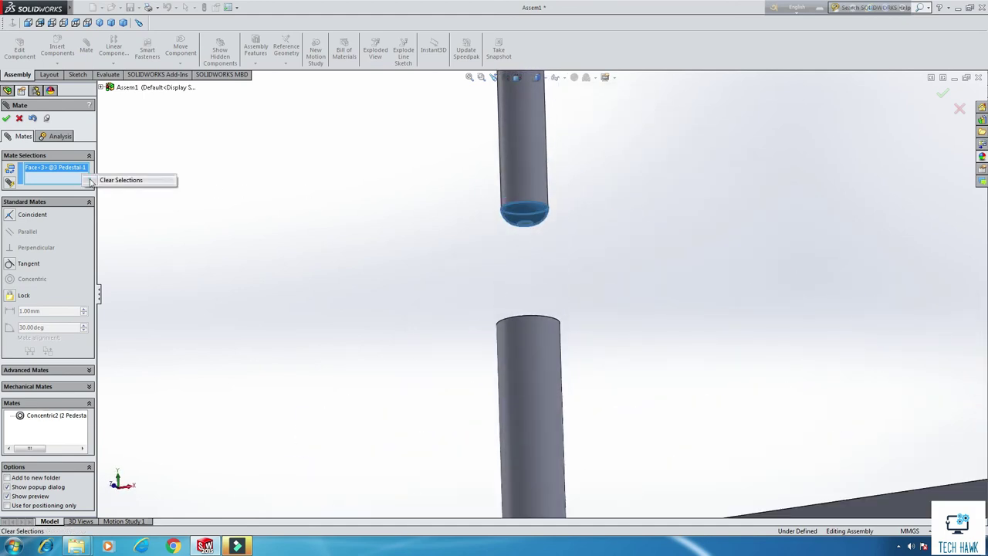
left_click(174, 181)
scroll(476, 255, "down", 5)
left_click(570, 202)
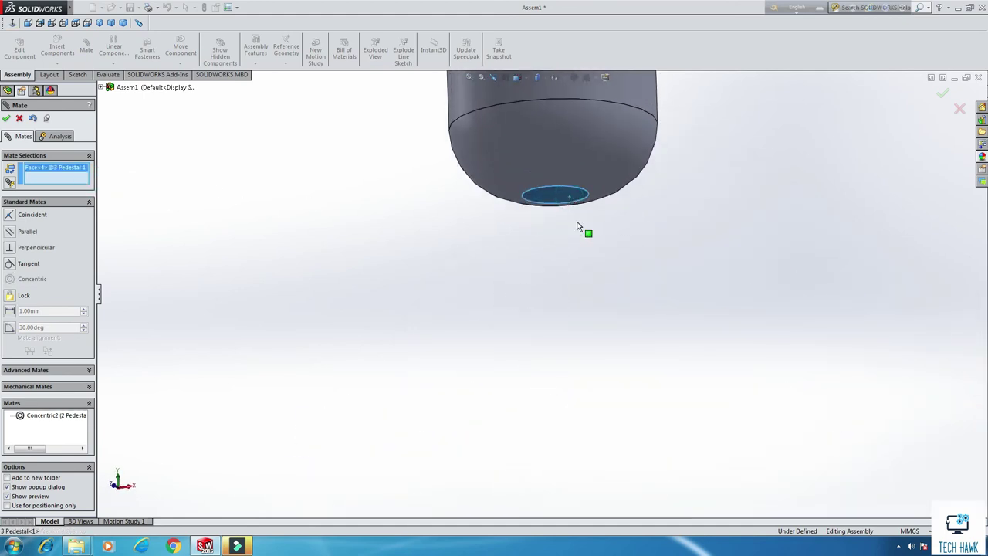
scroll(580, 227, "up", 5)
middle_click_drag(580, 227, 650, 251)
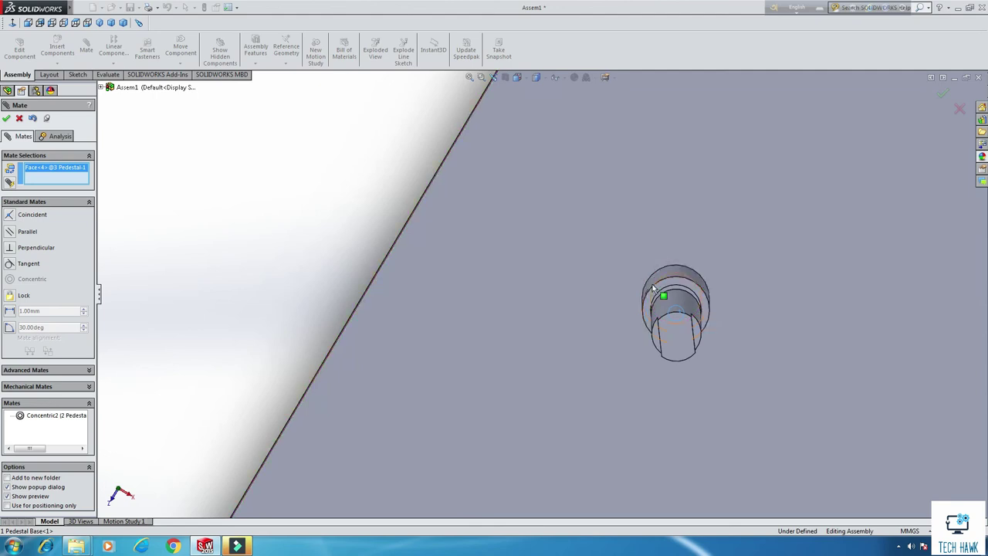
scroll(656, 305, "down", 6)
left_click(651, 315)
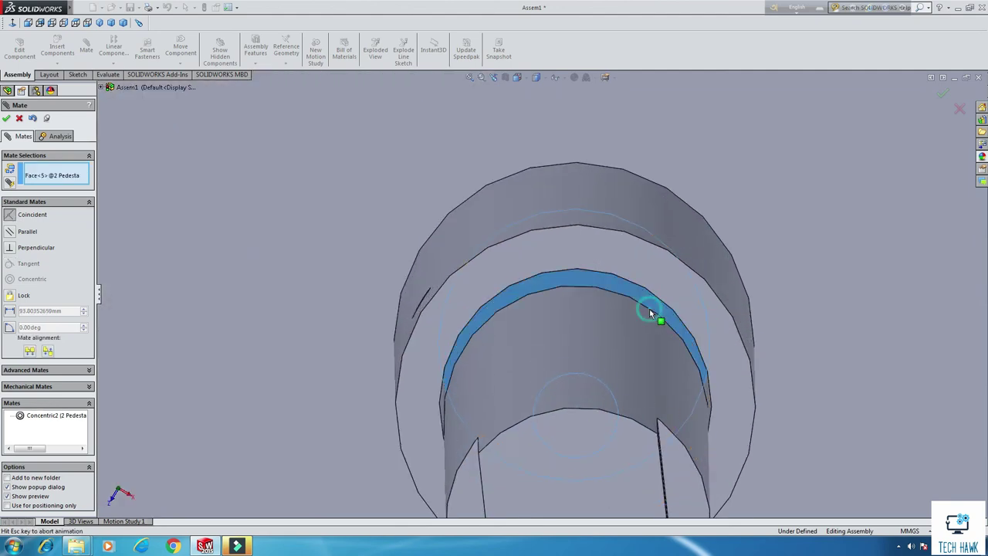
left_click(765, 327)
- Orbit out to view the whole plate and rod, and close the mate manager
middle_click_drag(749, 327, 648, 207)
scroll(743, 285, "up", 5)
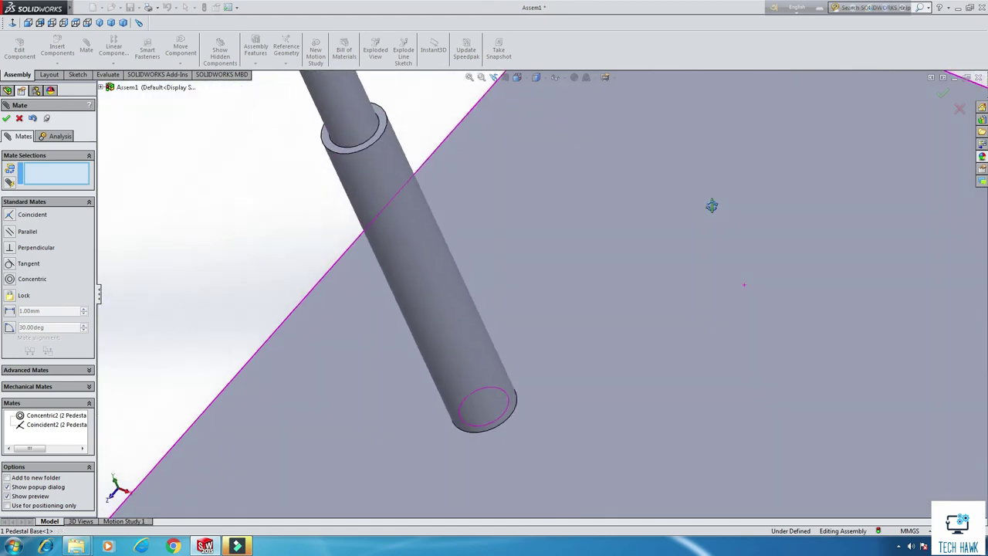
scroll(640, 237, "up", 6)
middle_click_drag(646, 270, 498, 271)
scroll(532, 251, "down", 3)
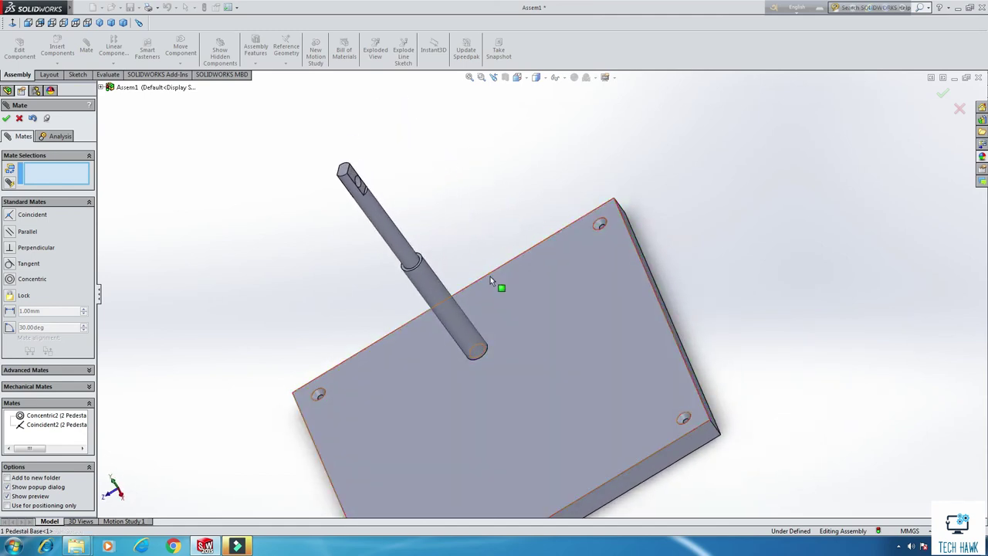
scroll(490, 276, "up", 2)
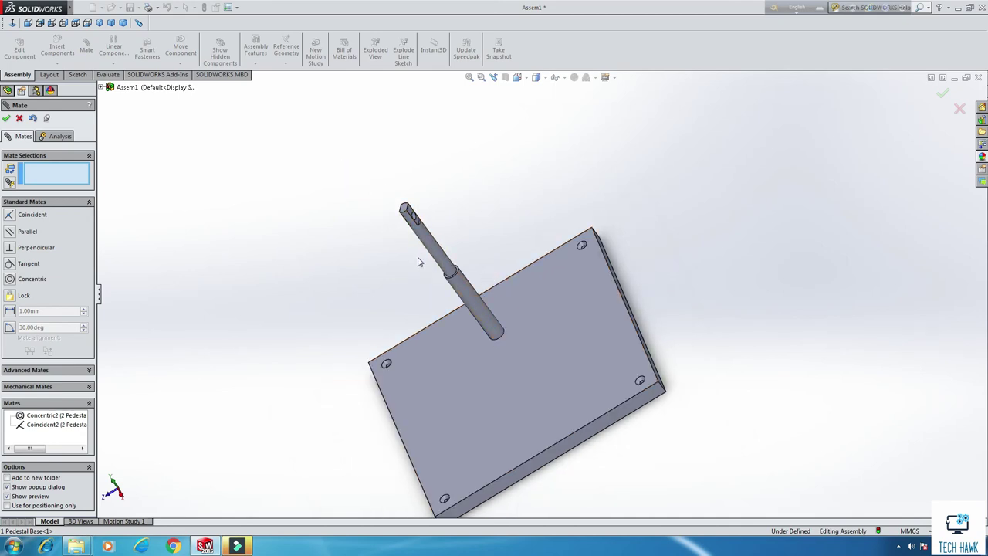
left_click(6, 118)
left_click(57, 48)
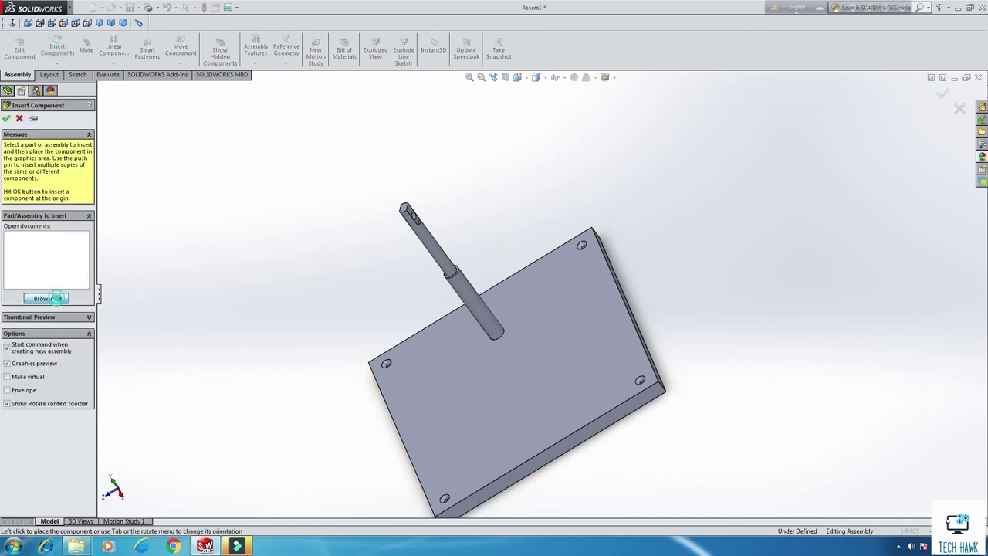
- Insert the 4 Main Housing part into the assembly
left_click(56, 298)
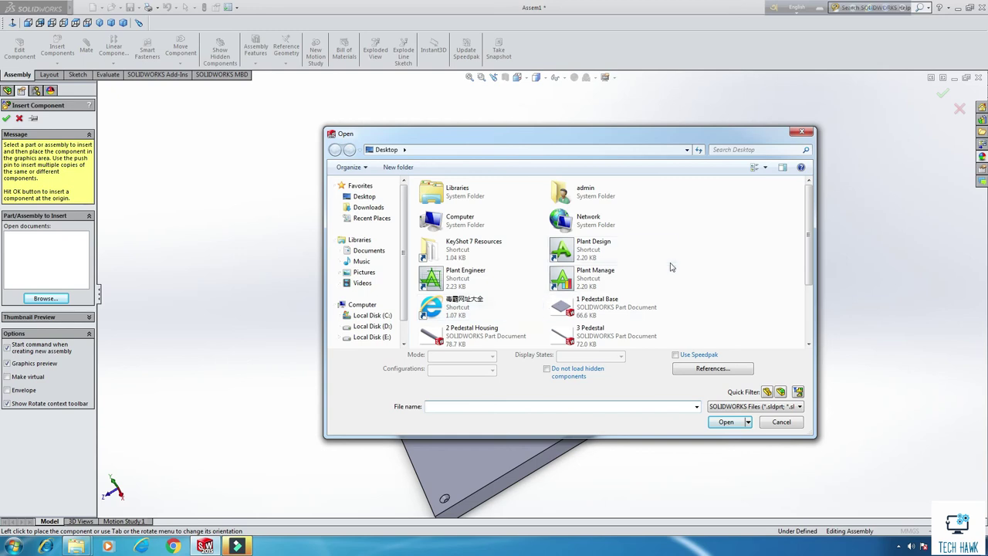
scroll(618, 262, "down", 3)
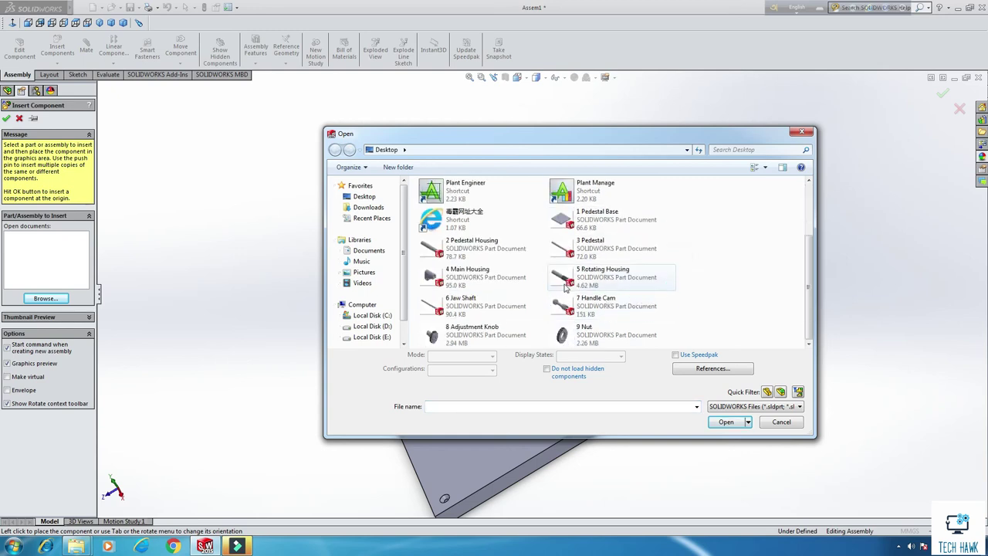
double_click(463, 276)
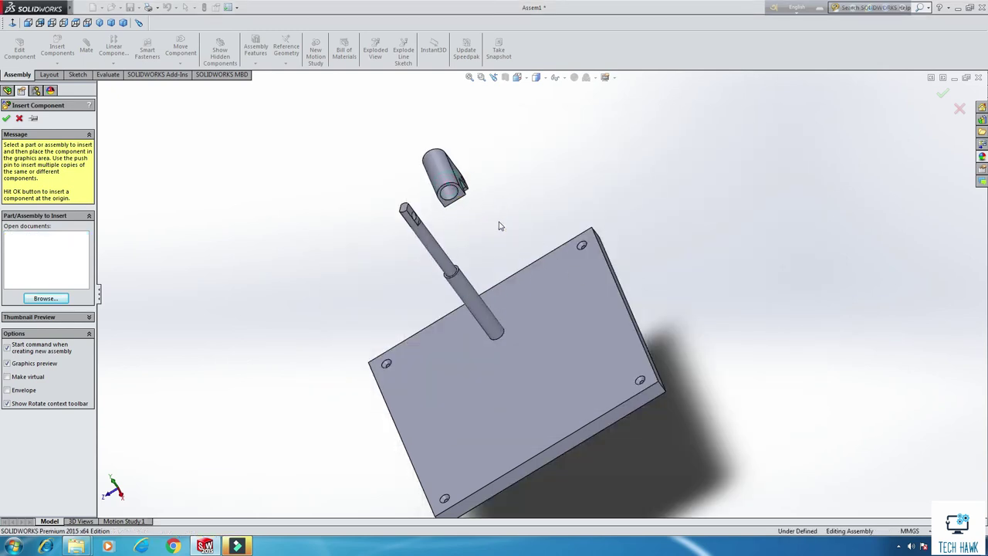
left_click(486, 226)
- Mate the housing's inner slot face coincident with the flat on the rod top
scroll(478, 203, "down", 3)
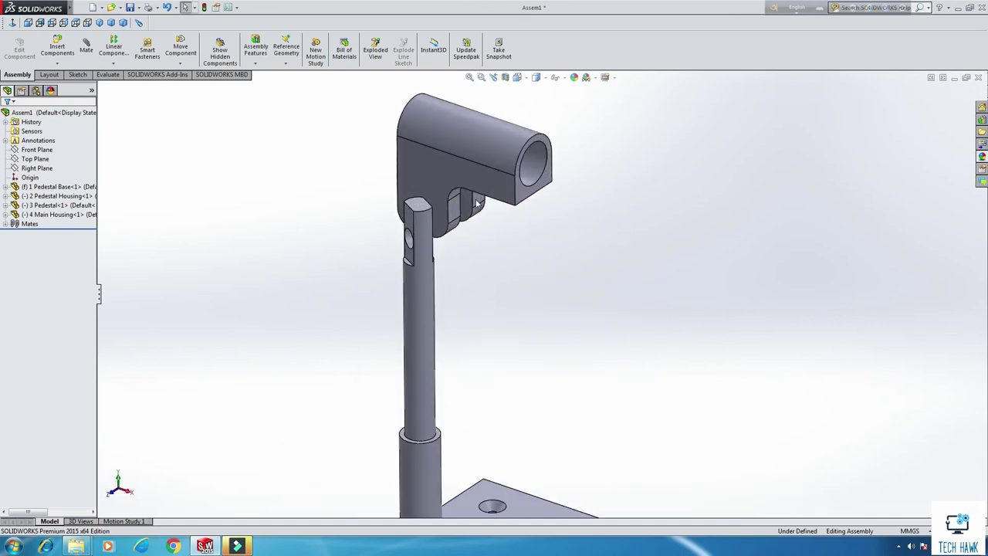
left_click(469, 201)
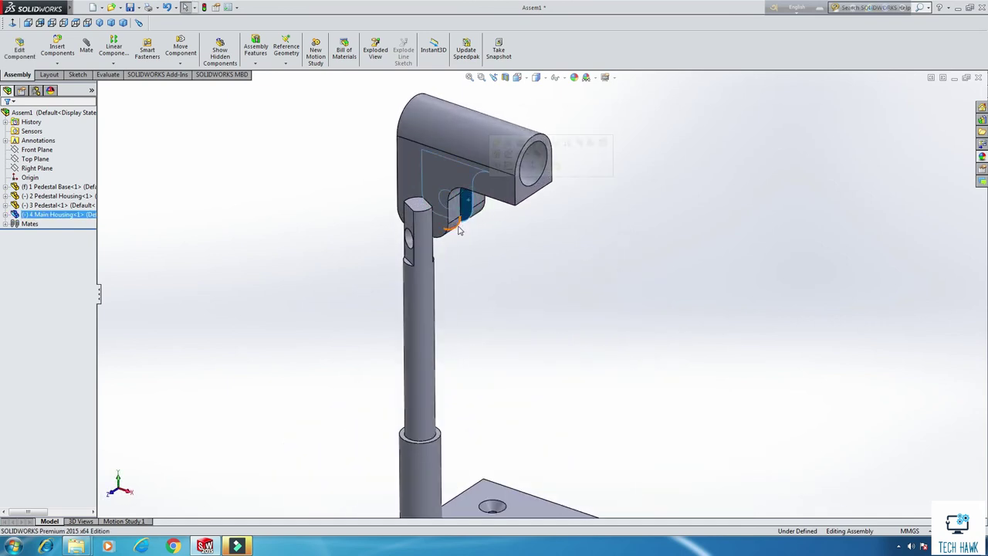
left_click(86, 46)
middle_click_drag(463, 255, 389, 248)
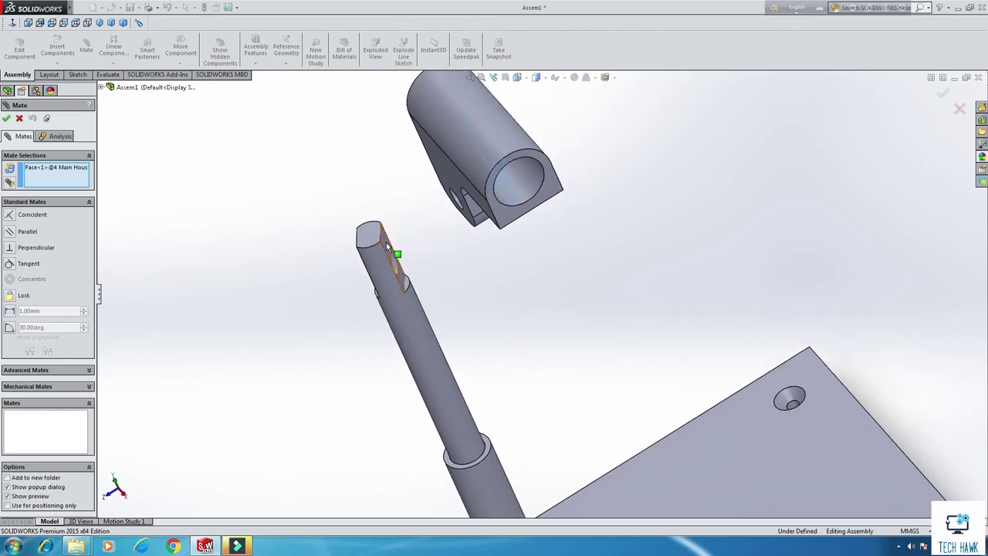
left_click(386, 244)
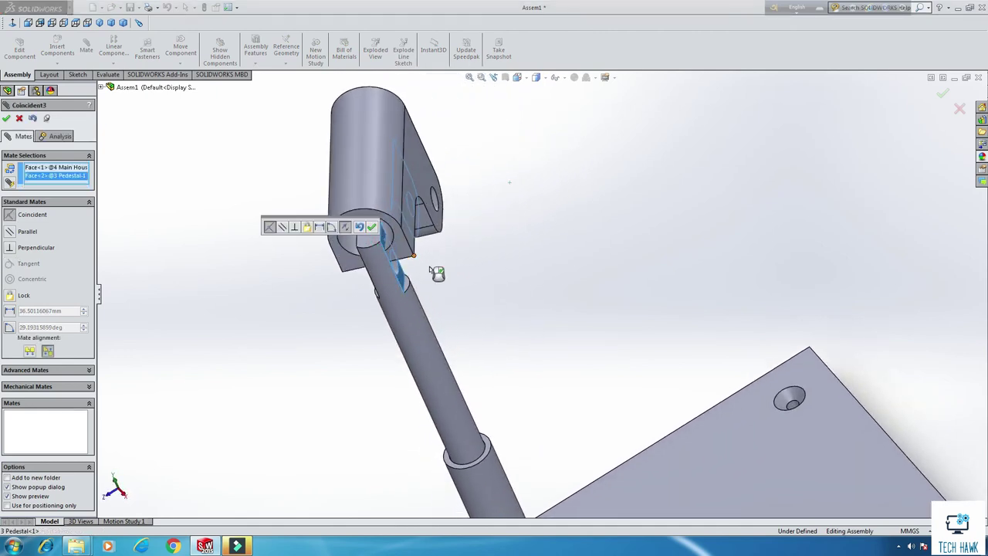
middle_click_drag(498, 261, 479, 233)
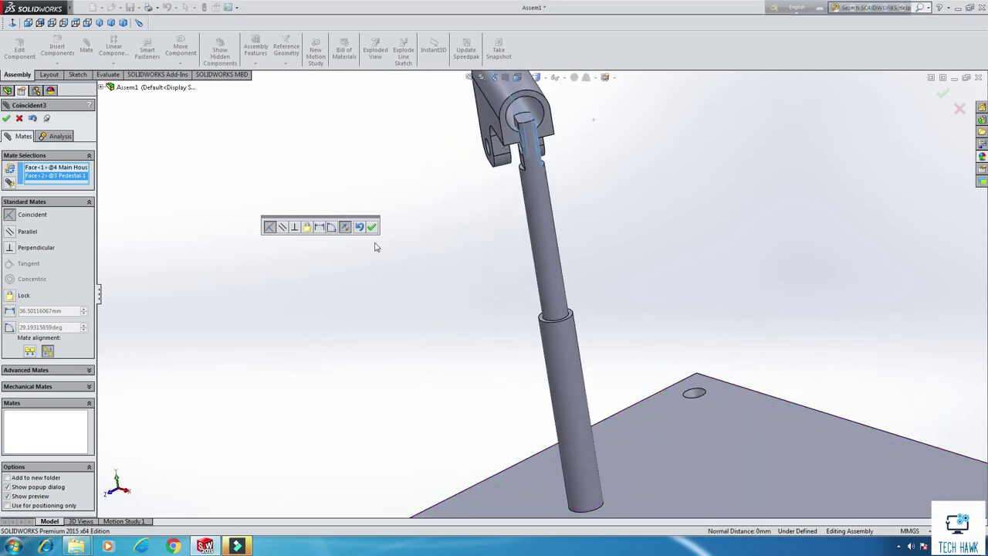
scroll(557, 177, "down", 3)
middle_click_drag(558, 168, 594, 87)
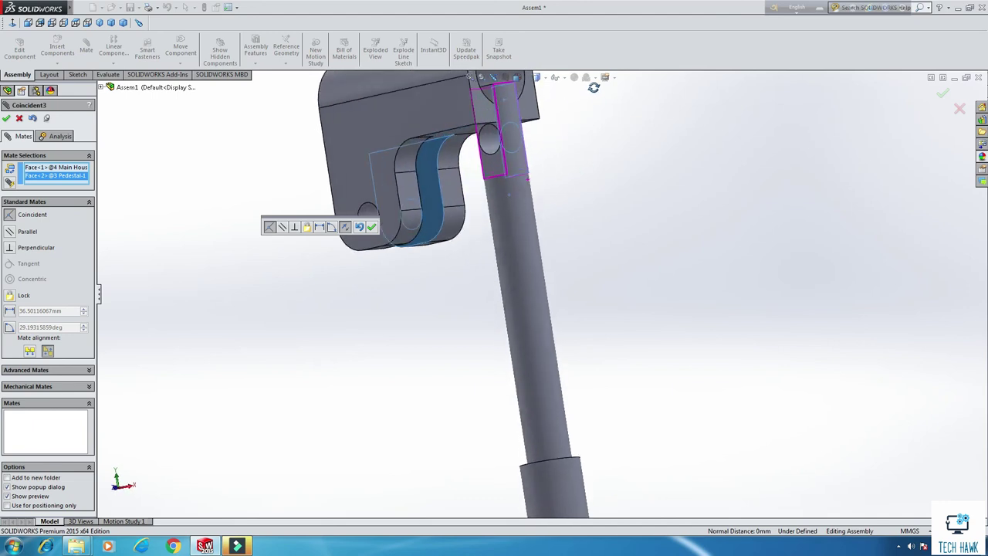
left_click(371, 227)
- Align the housing hole concentric with the rod's cross hole
scroll(494, 274, "up", 3)
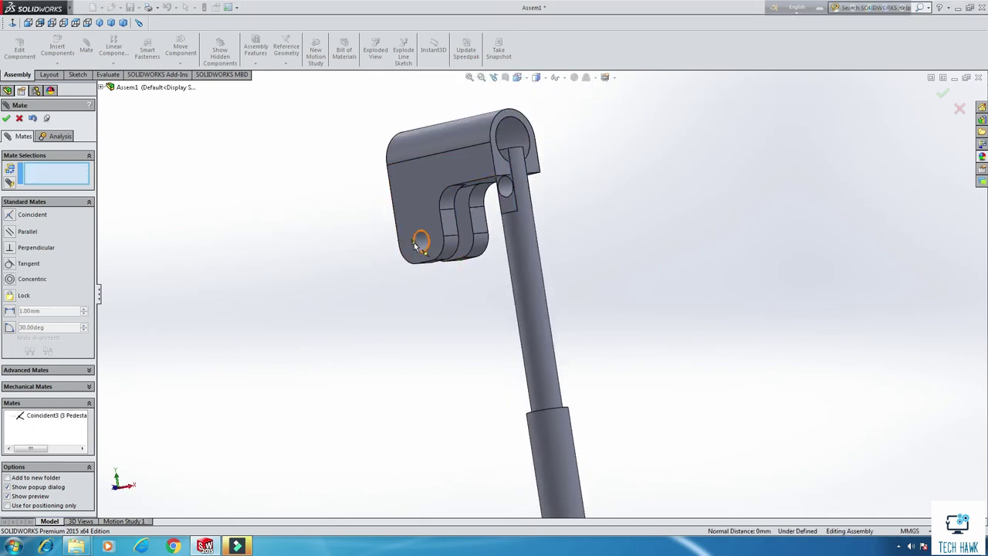
left_click(417, 246)
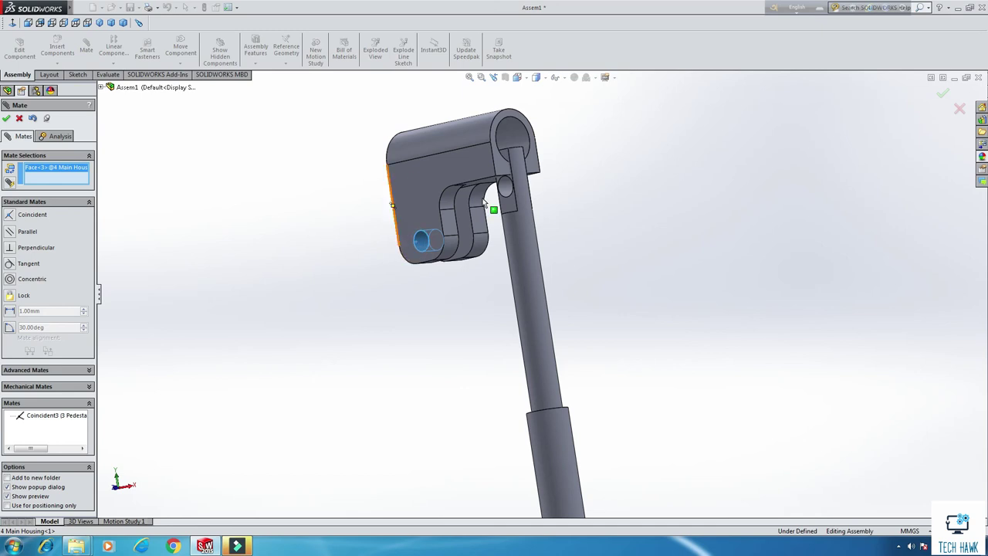
left_click(507, 188)
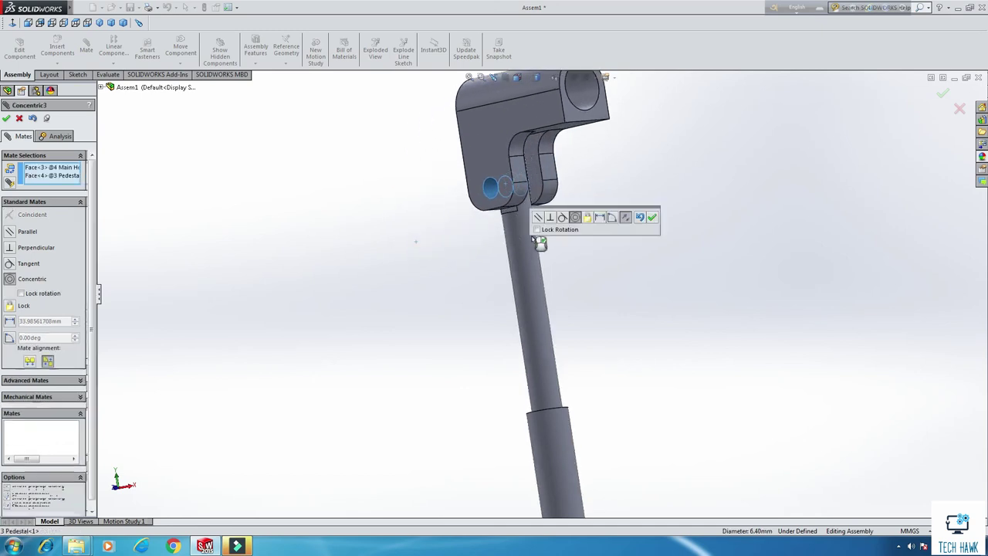
left_click(650, 219)
middle_click_drag(646, 221, 601, 255)
scroll(600, 249, "up", 3)
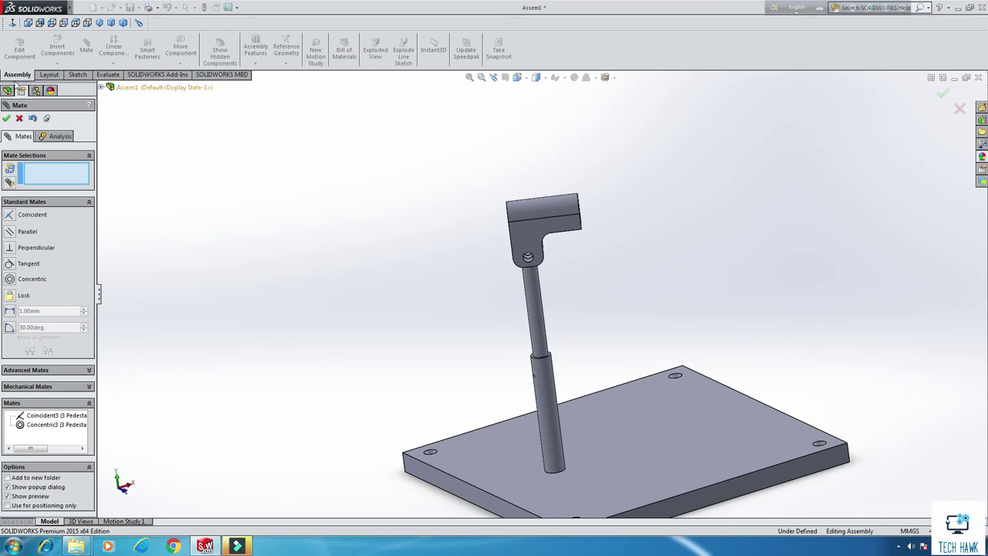
left_click(6, 118)
- Insert the 5 Rotating Housing part into the assembly
left_click(57, 51)
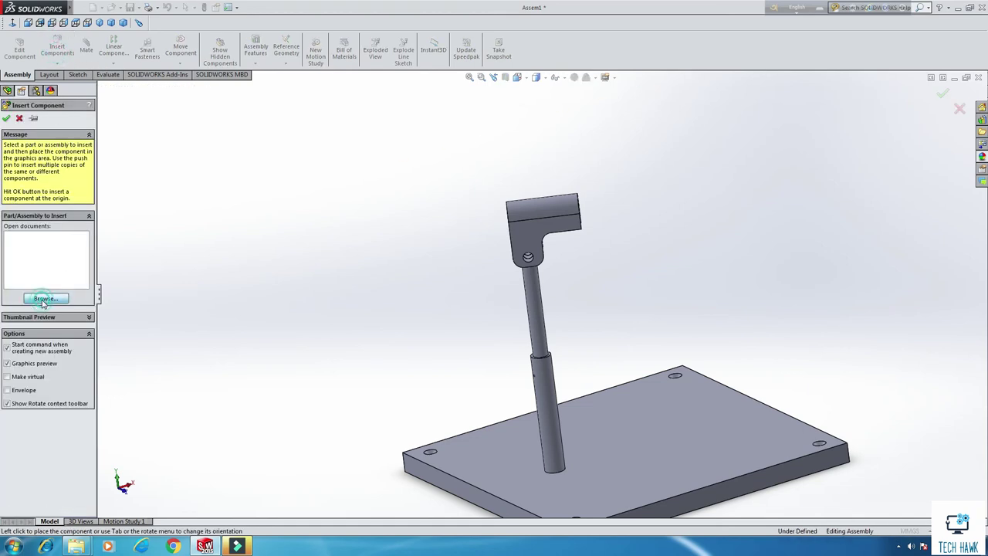
left_click(44, 299)
scroll(693, 293, "down", 1)
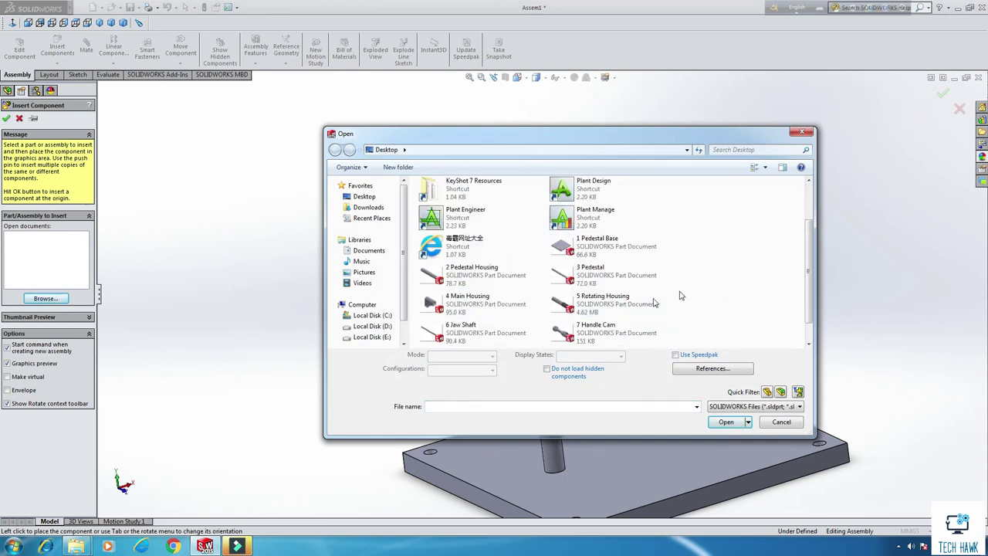
double_click(594, 302)
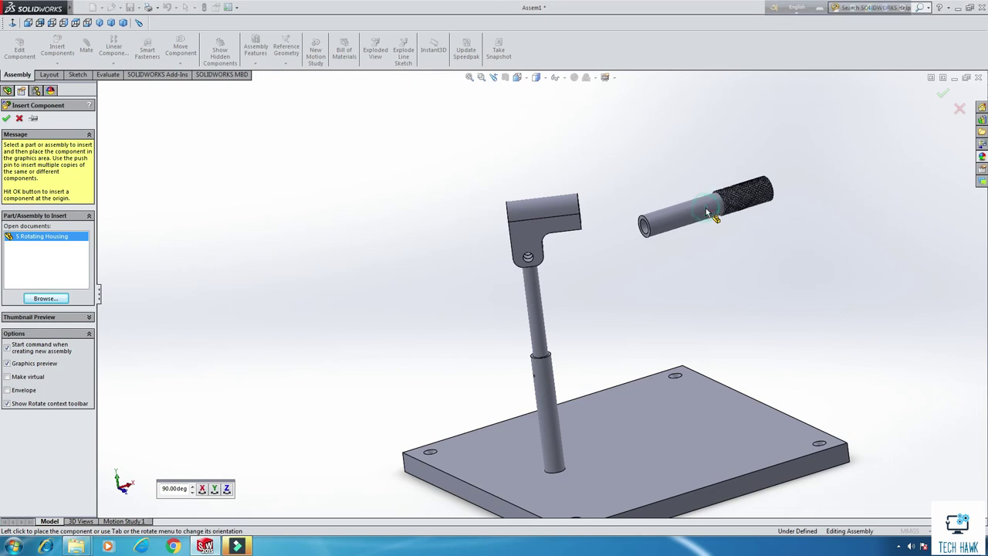
left_click(705, 208)
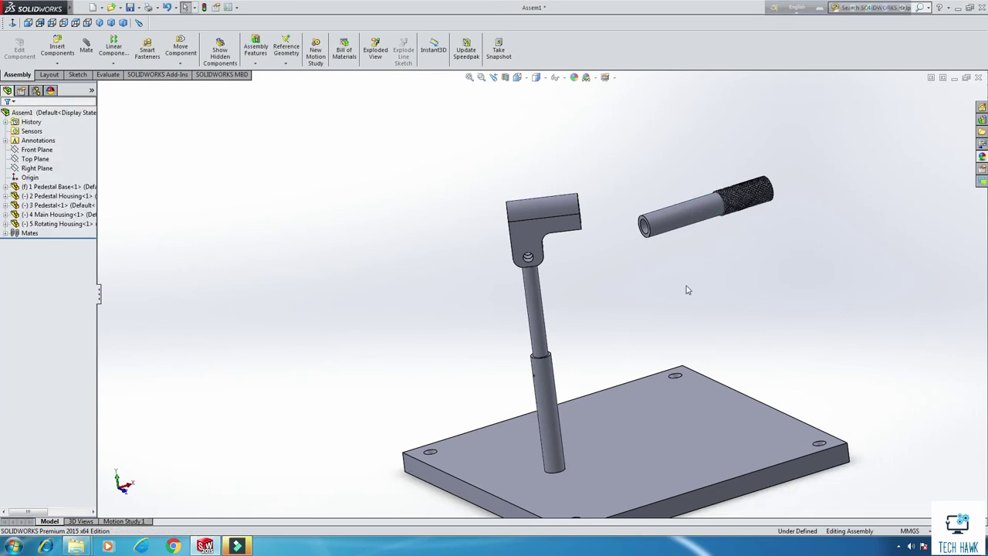
- Mate the Rotating Housing concentric with the Main Housing hole and slide it inside
middle_click_drag(687, 290, 656, 287)
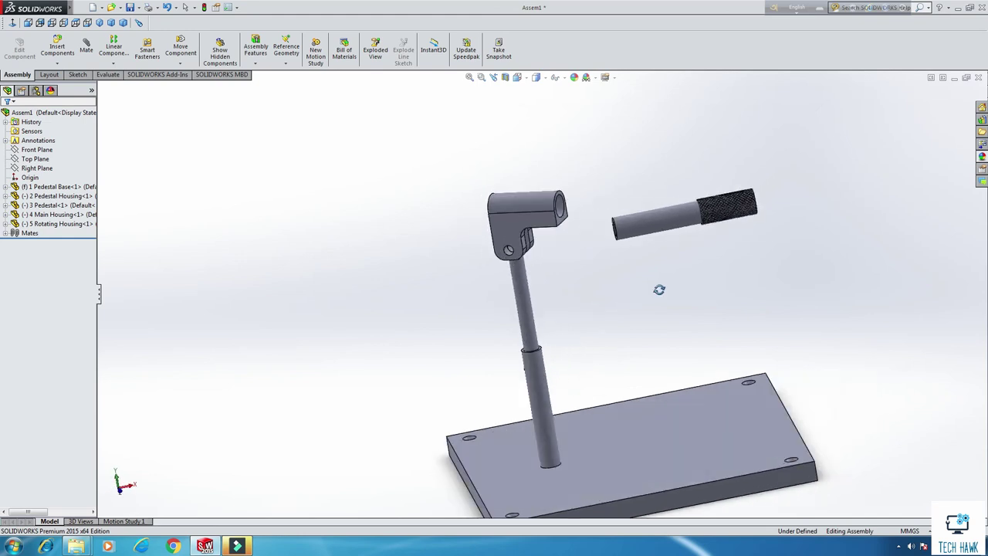
left_click(633, 232)
left_click(743, 169)
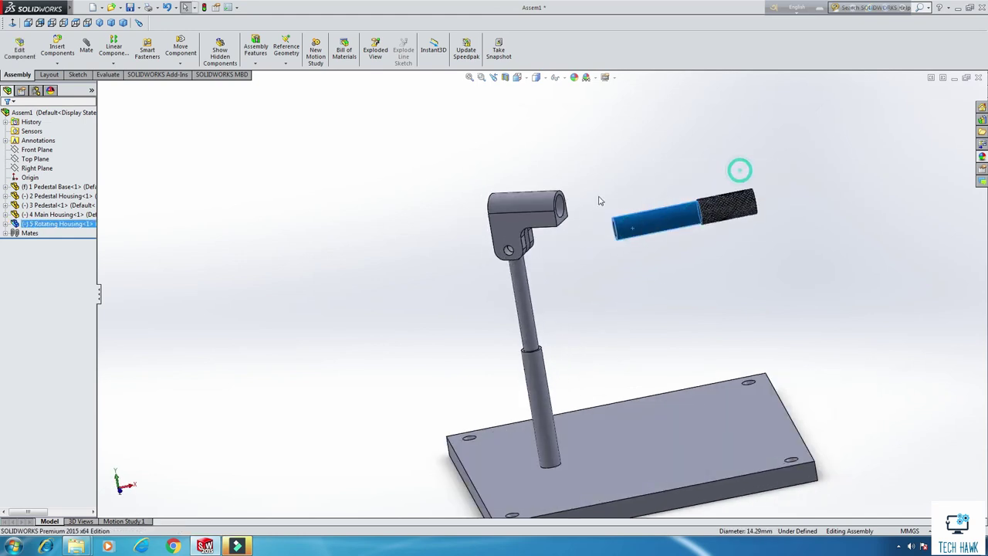
scroll(567, 210, "down", 2)
left_click(551, 221)
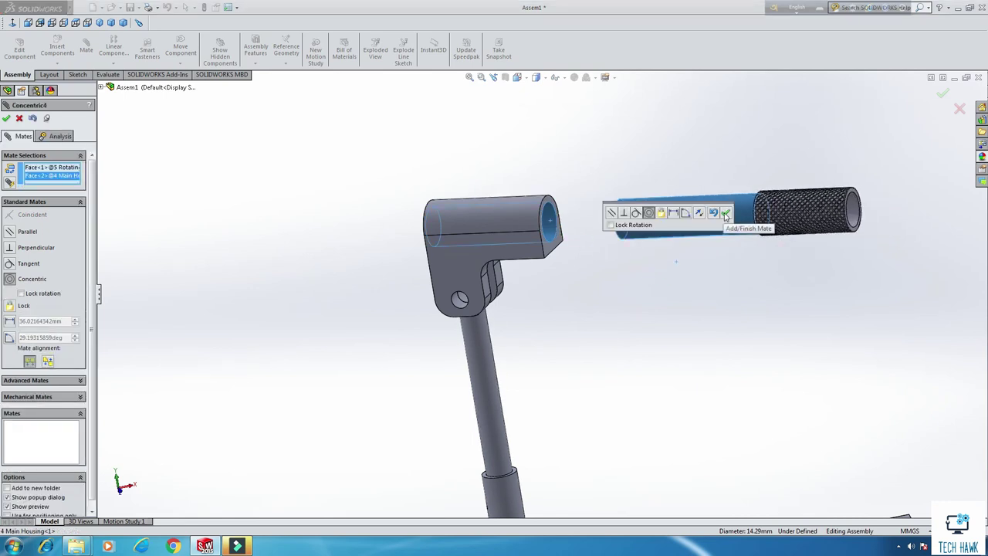
left_click(725, 215)
middle_click_drag(600, 244, 644, 249)
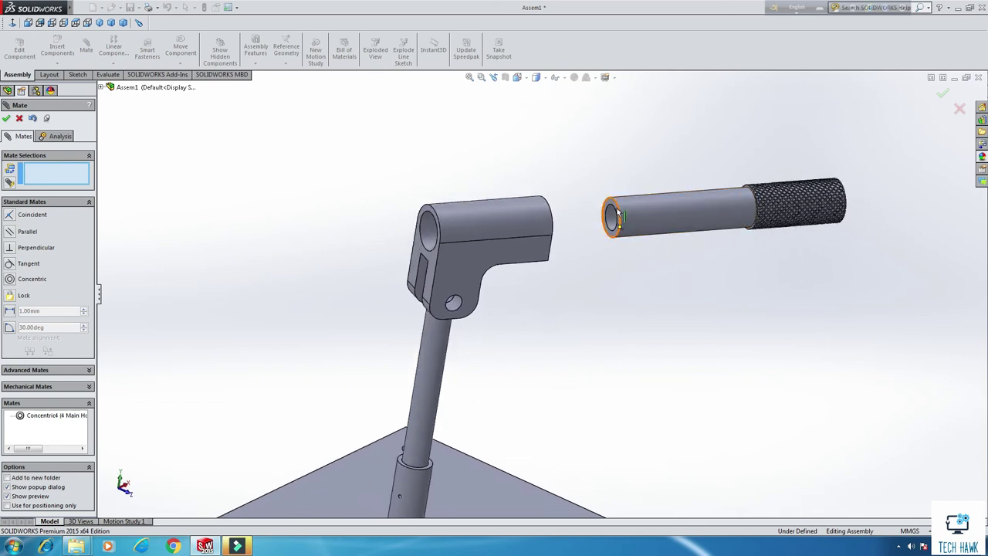
left_click_drag(659, 209, 570, 204)
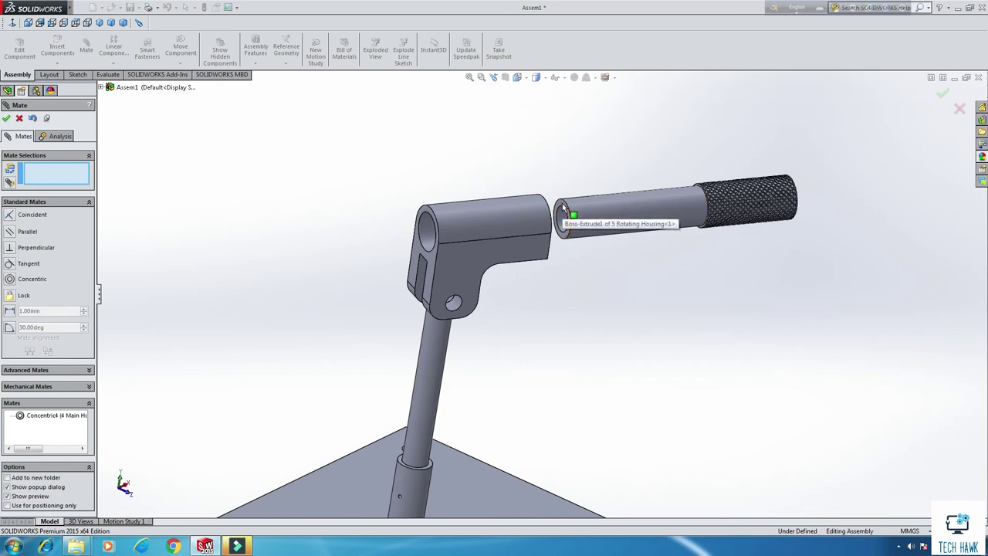
left_click_drag(602, 215, 375, 256)
- Space the Rotating Housing end face 0.5 in (12.70 mm) from the Main Housing face
scroll(334, 259, "down", 3)
left_click(422, 210)
middle_click_drag(553, 323, 622, 325)
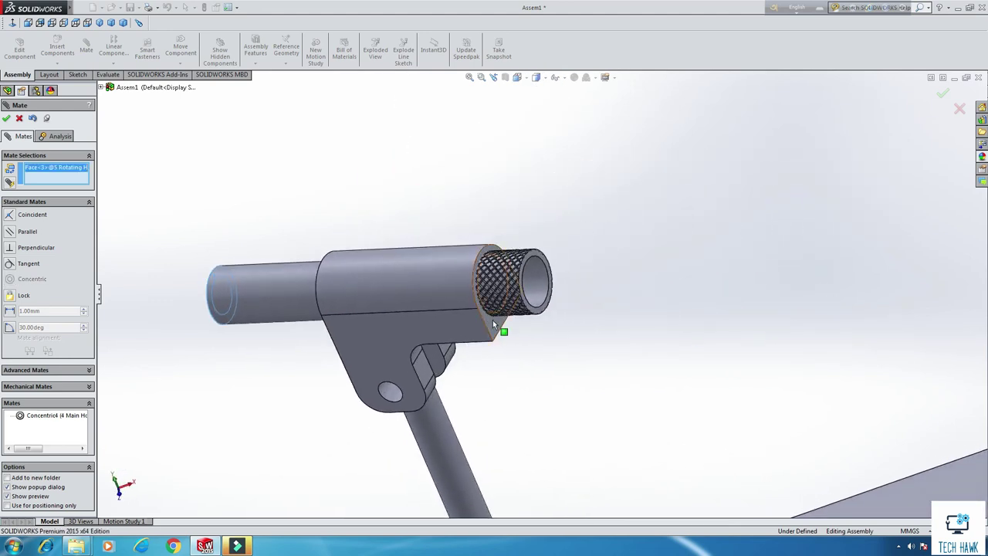
left_click(493, 325)
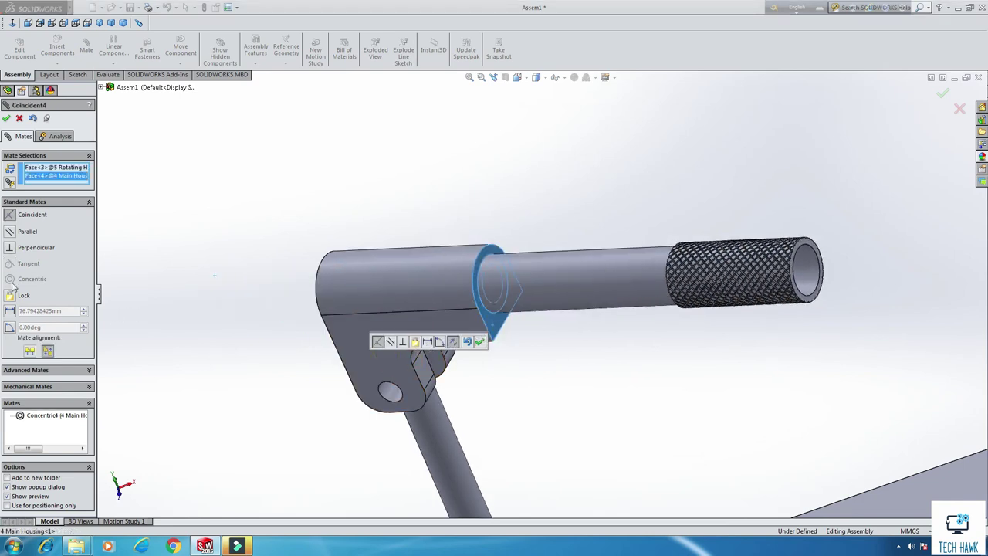
left_click(10, 311)
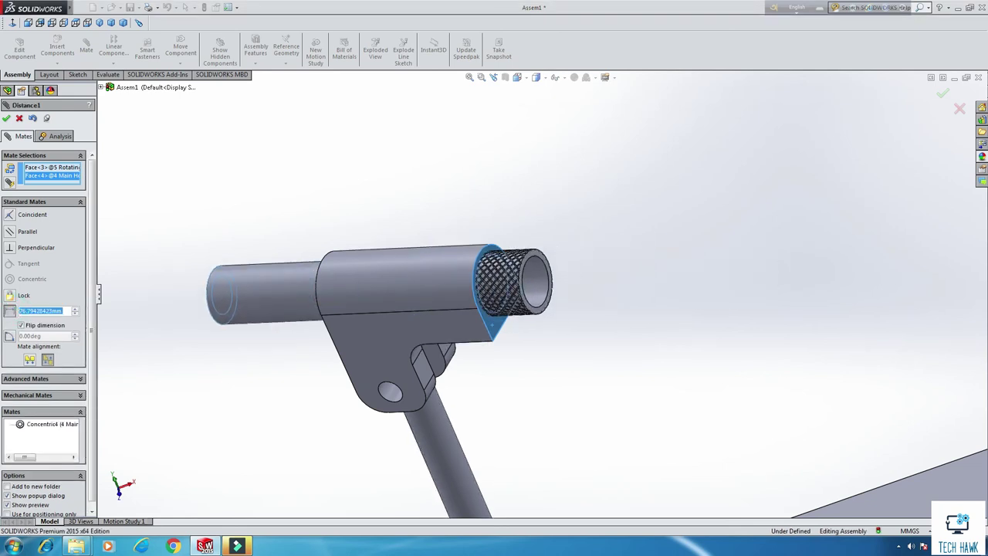
type("5")
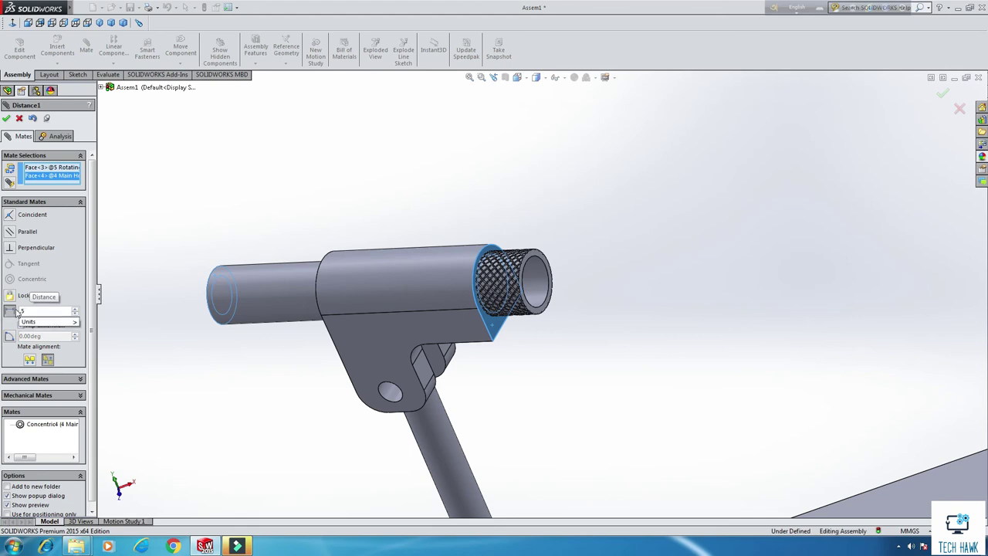
type("in")
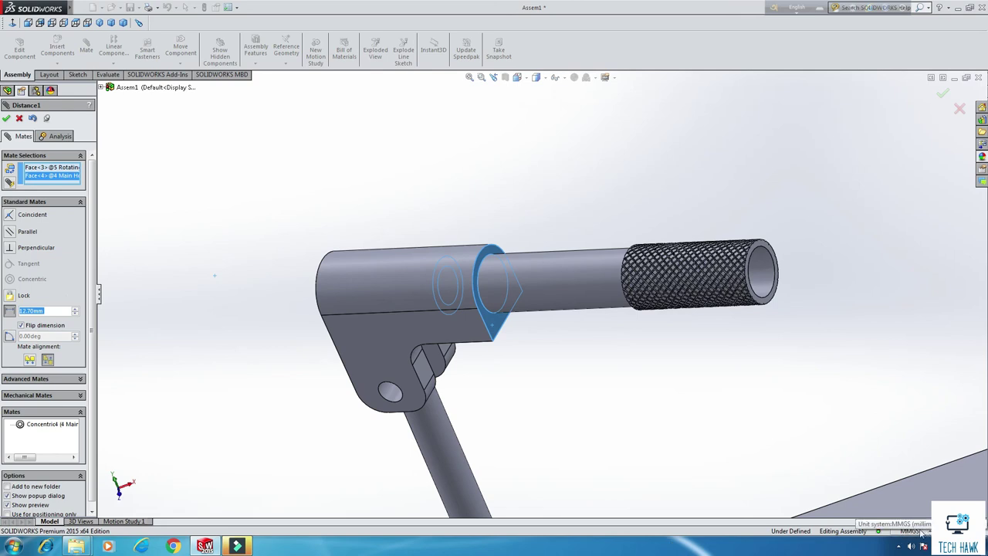
left_click(6, 119)
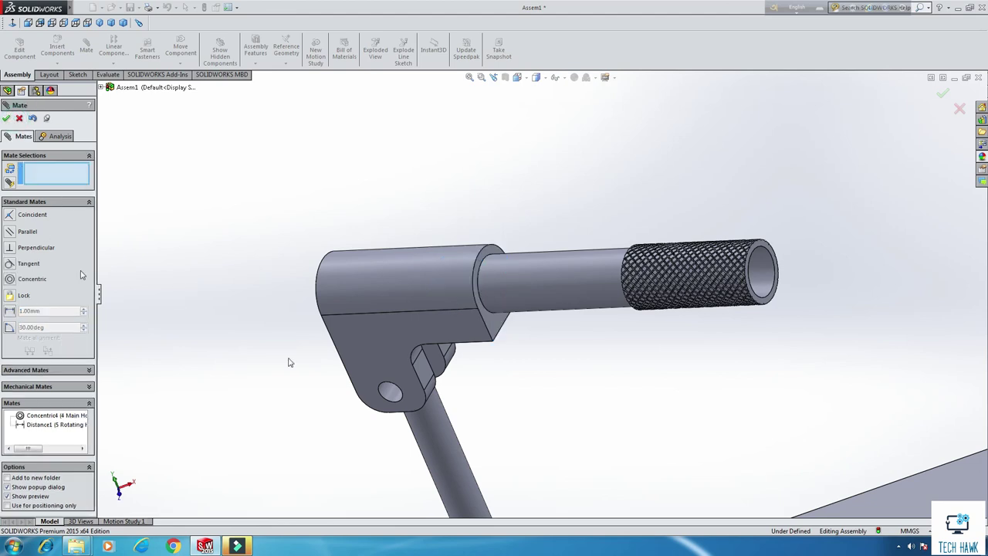
- Switch the document units to IPS and close the mate manager
left_click(906, 530)
left_click(863, 500)
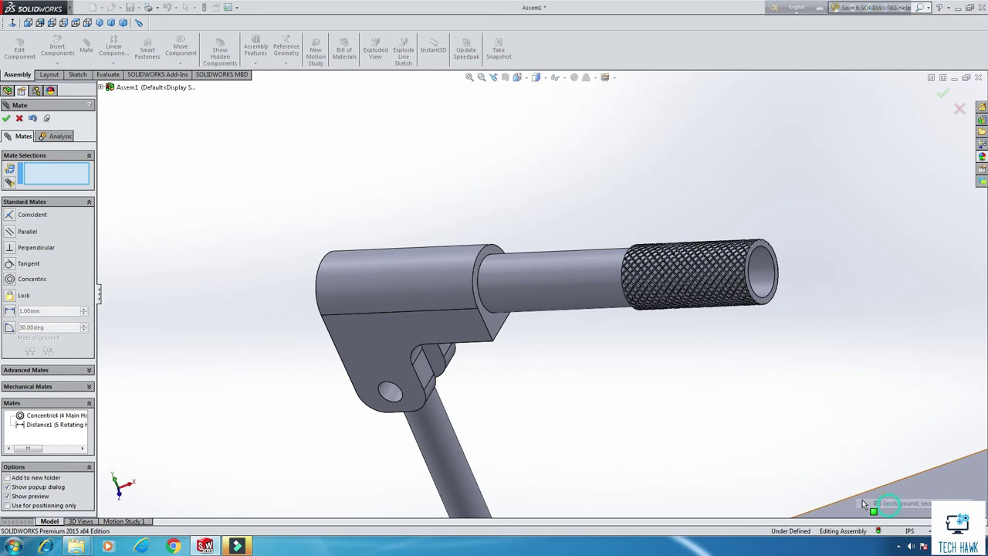
middle_click_drag(639, 383, 795, 426)
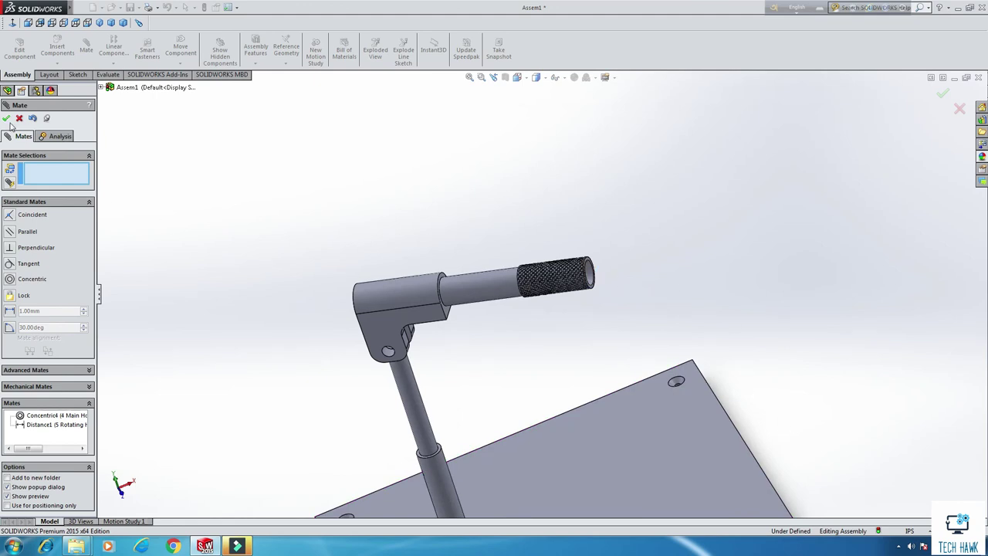
left_click(6, 118)
- Insert the 6 Jaw Shaft part into the assembly
left_click(57, 45)
left_click(45, 298)
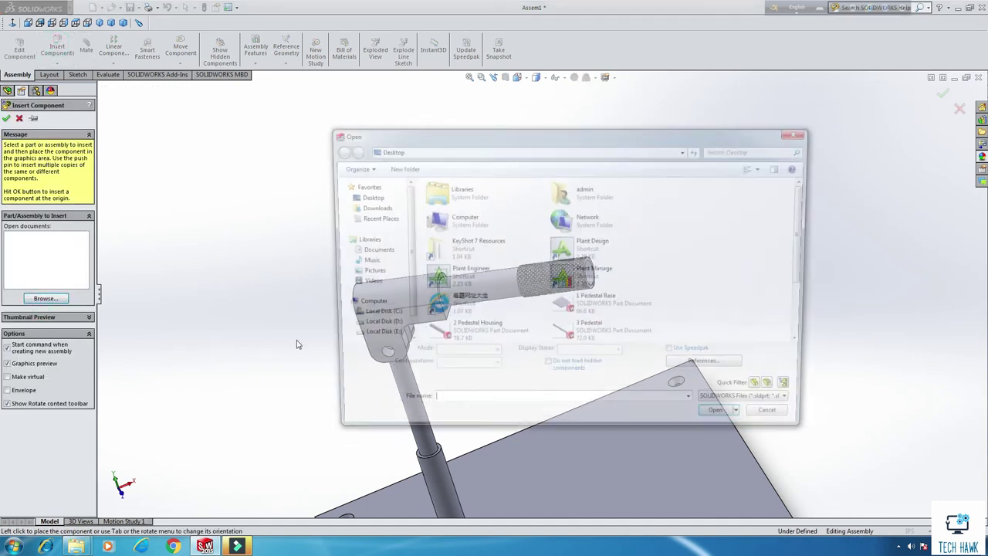
scroll(715, 294, "down", 2)
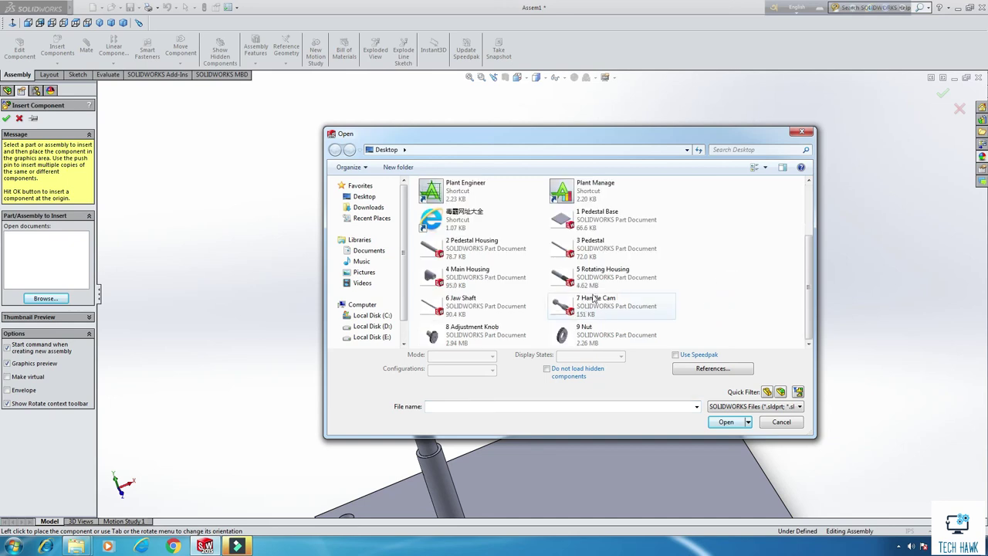
double_click(467, 305)
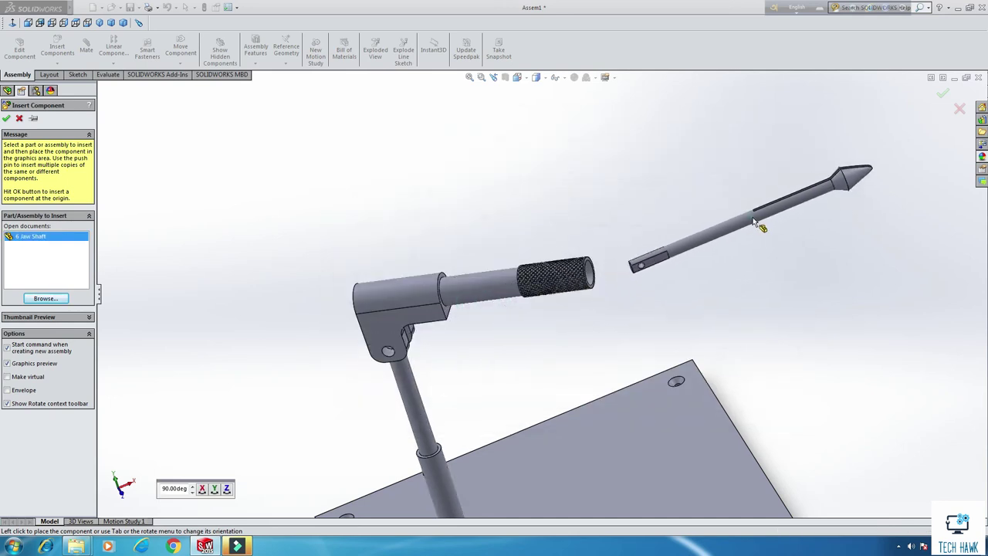
left_click(753, 216)
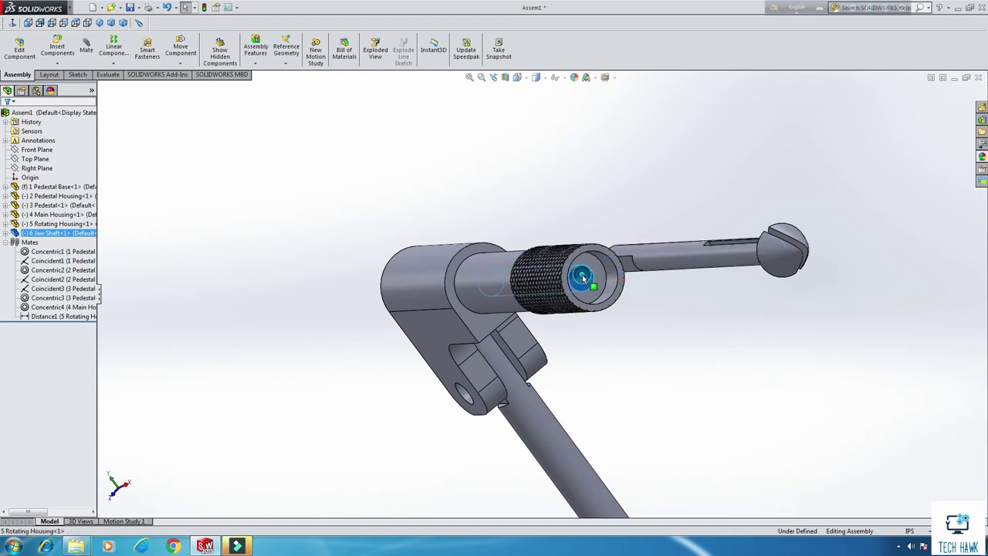
- Mate the Jaw Shaft concentric with the Rotating Housing bore
left_click(581, 280)
left_click(84, 48)
left_click(673, 250)
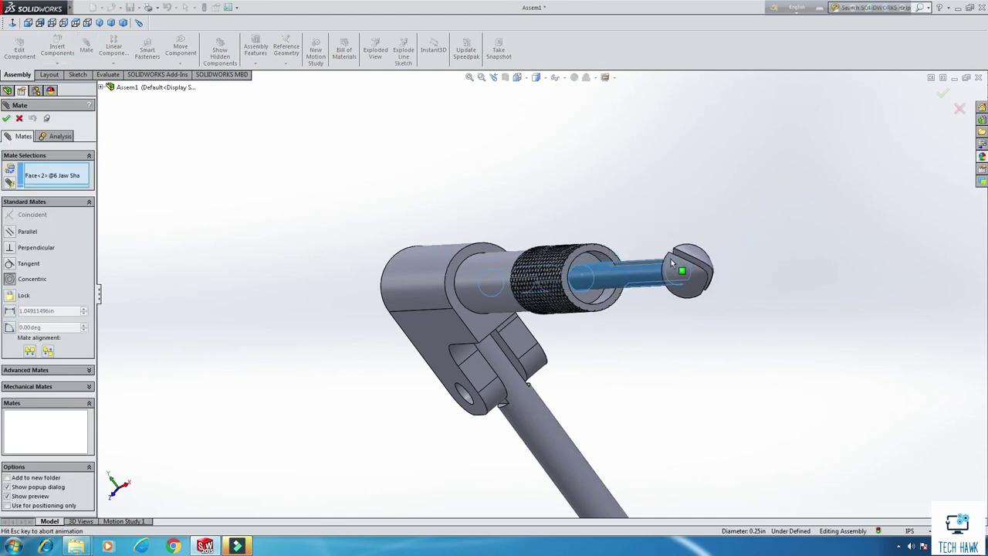
left_click(799, 251)
middle_click_drag(799, 251, 658, 302)
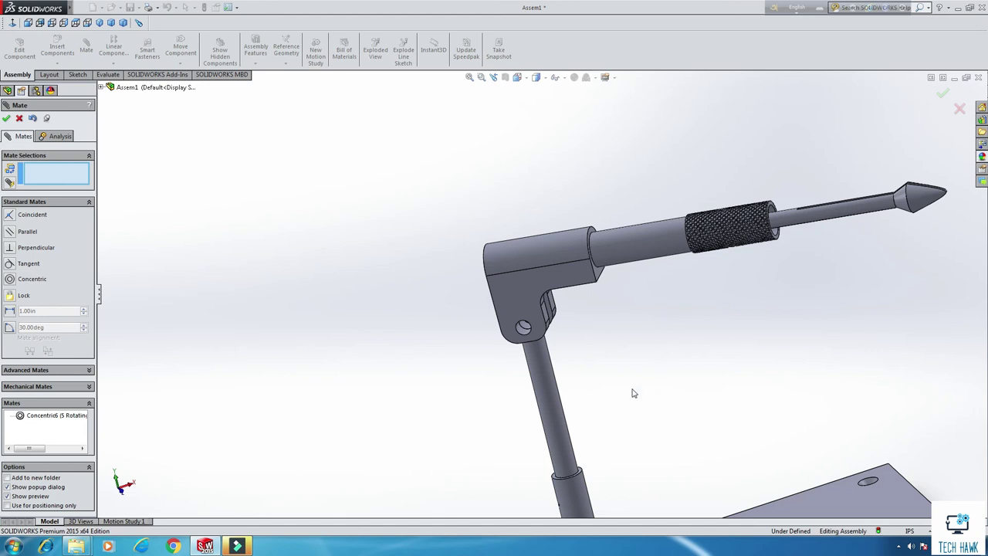
- Insert the 7 Handle Cam part into the assembly
left_click(57, 49)
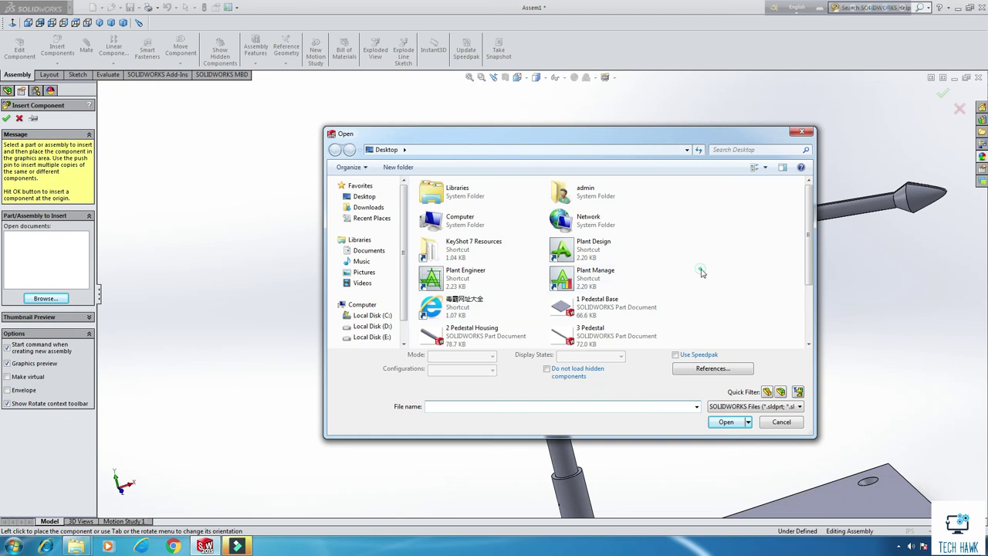
double_click(599, 309)
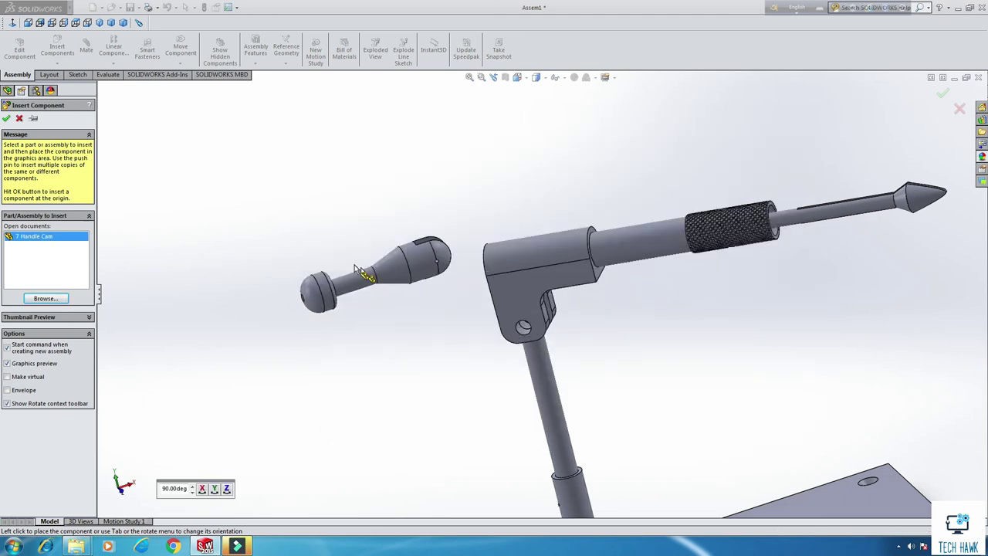
left_click(327, 285)
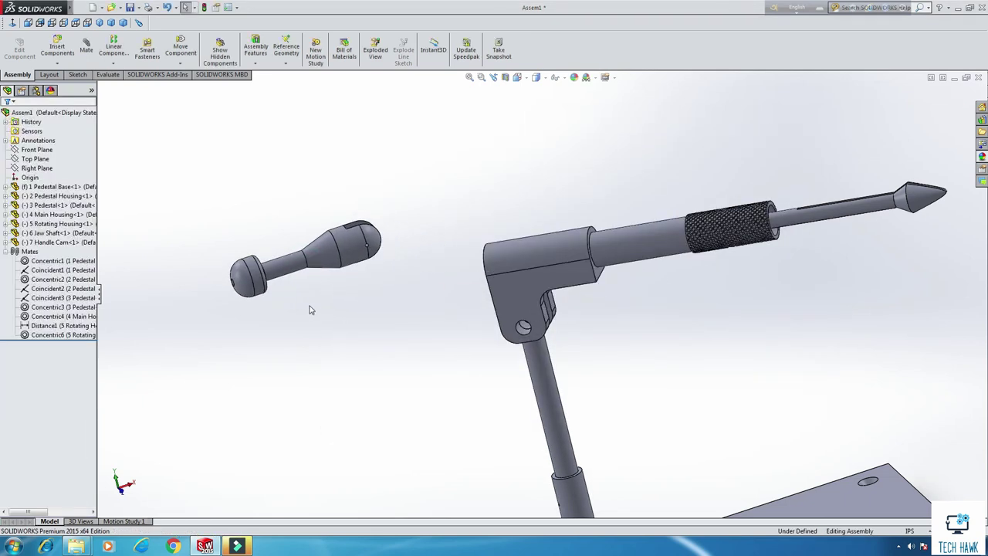
- Mate the Handle Cam shaft concentric with the Main Housing hole
left_click(86, 46)
left_click(287, 269)
middle_click_drag(287, 269, 409, 313)
left_click(553, 271)
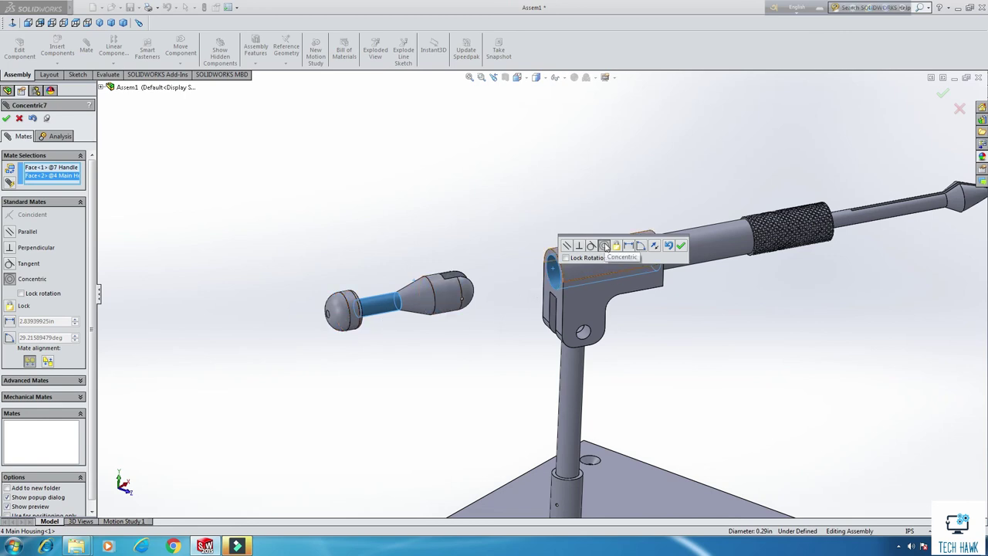
left_click(680, 247)
scroll(474, 319, "up", 2)
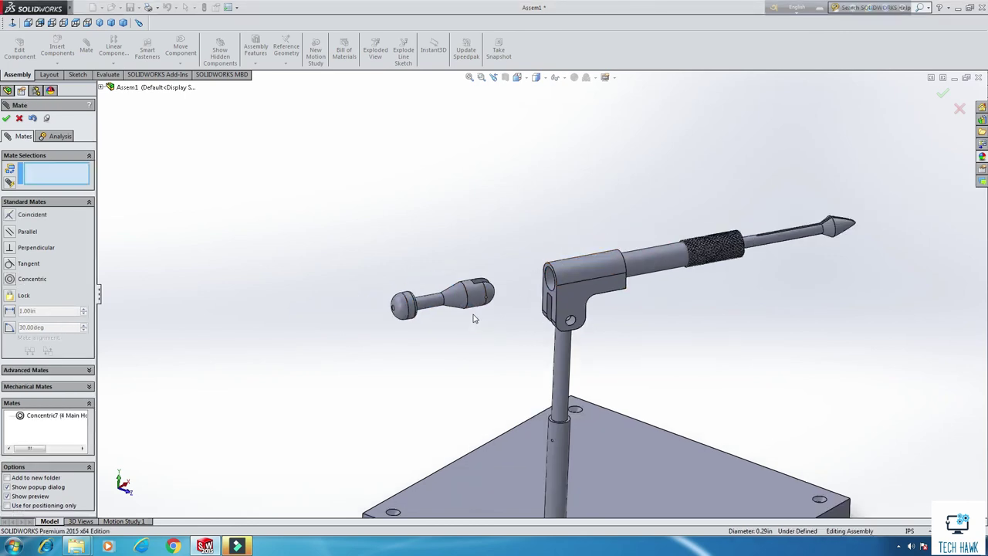
scroll(502, 305, "up", 3)
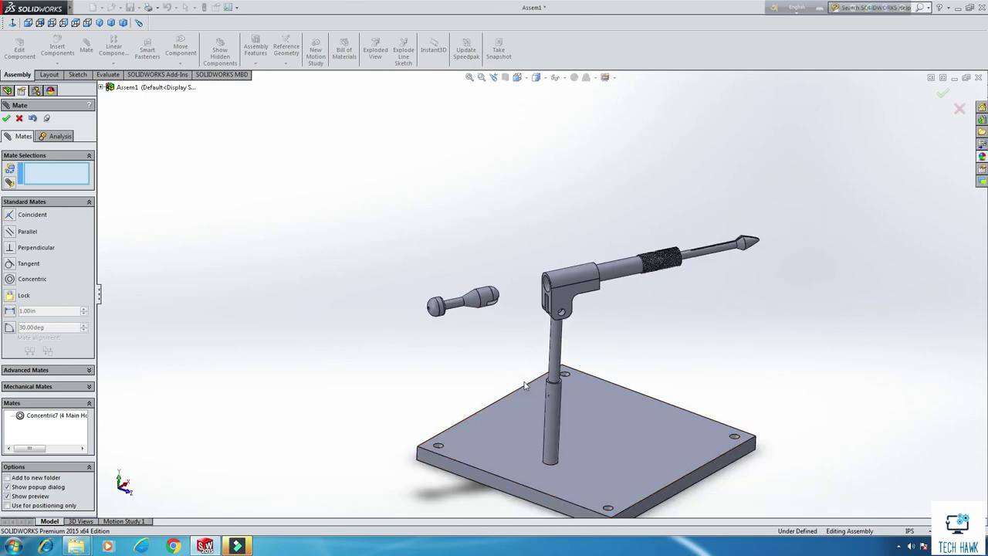
- Insert the 8 Adjustment Knob part into the assembly
left_click(7, 116)
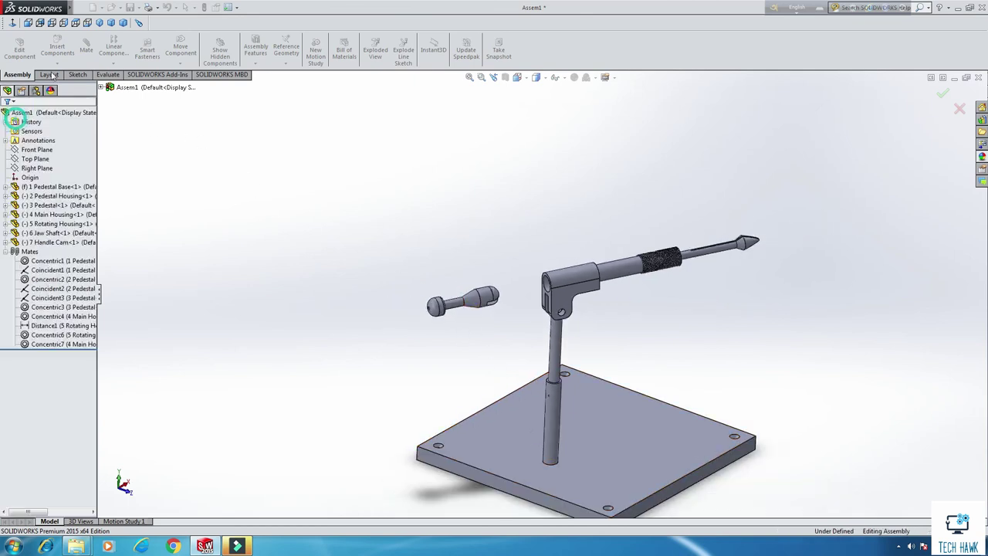
left_click(55, 45)
left_click(45, 299)
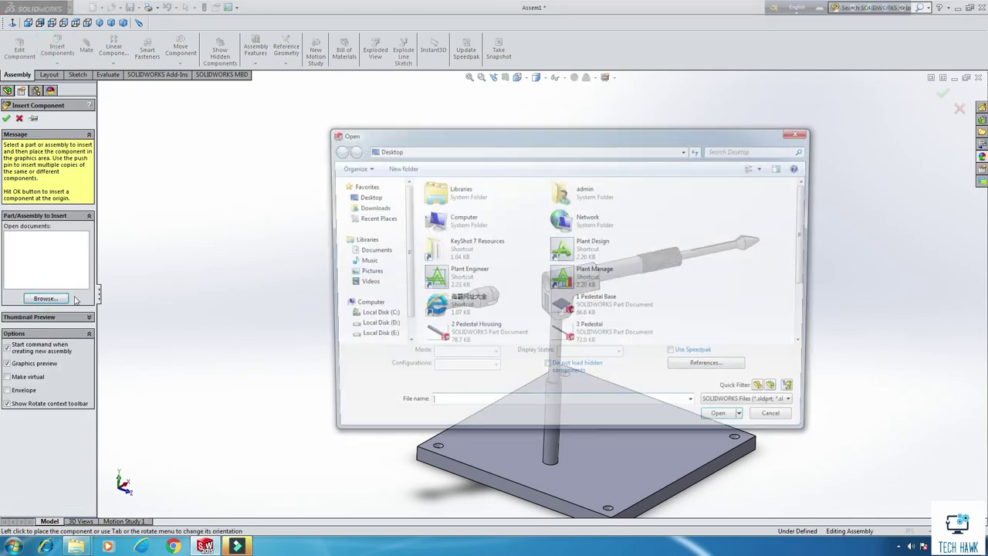
scroll(769, 281, "down", 2)
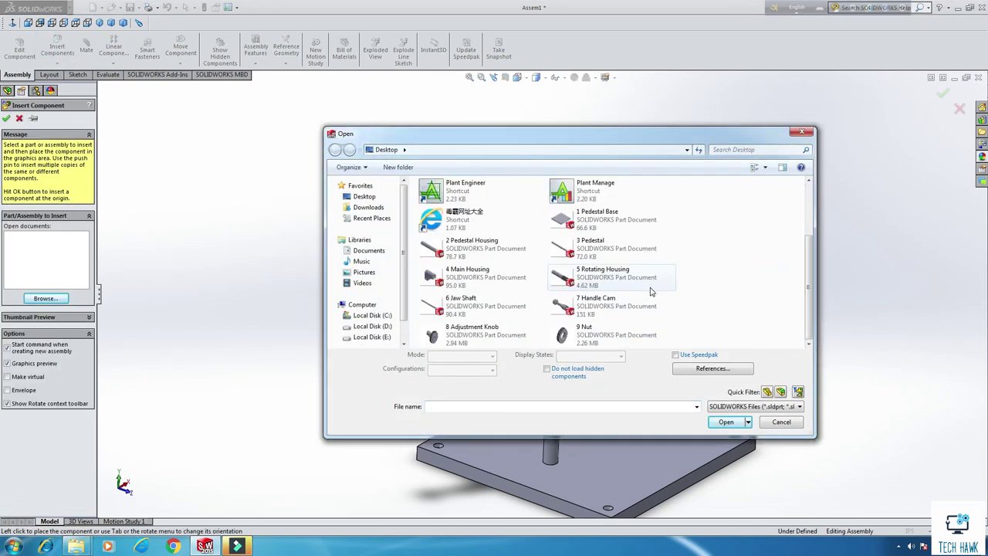
double_click(470, 333)
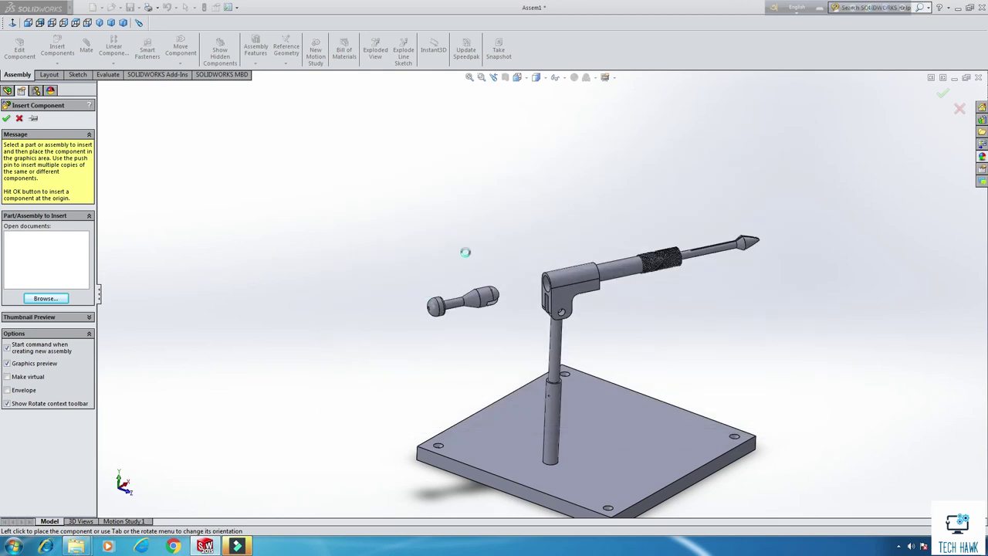
scroll(508, 269, "down", 5)
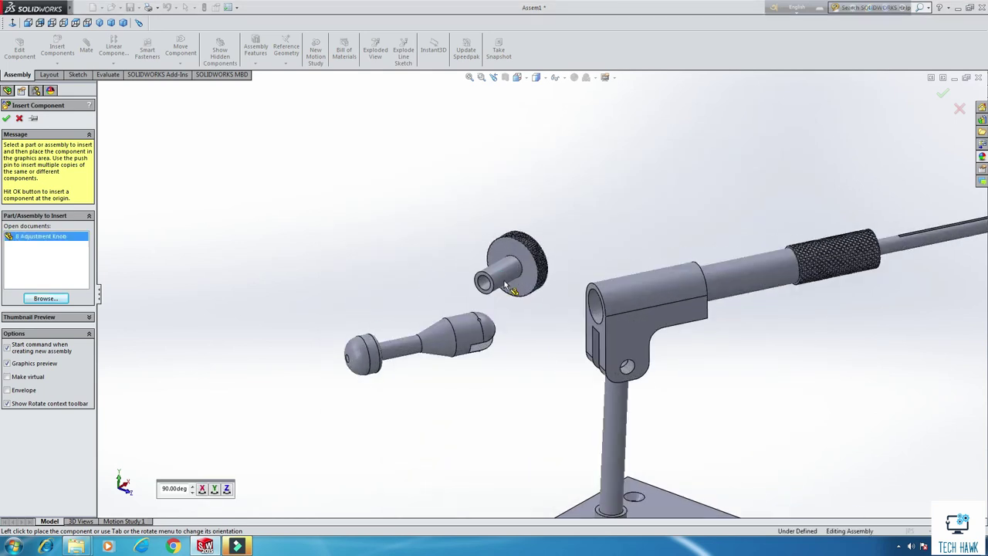
left_click(506, 276)
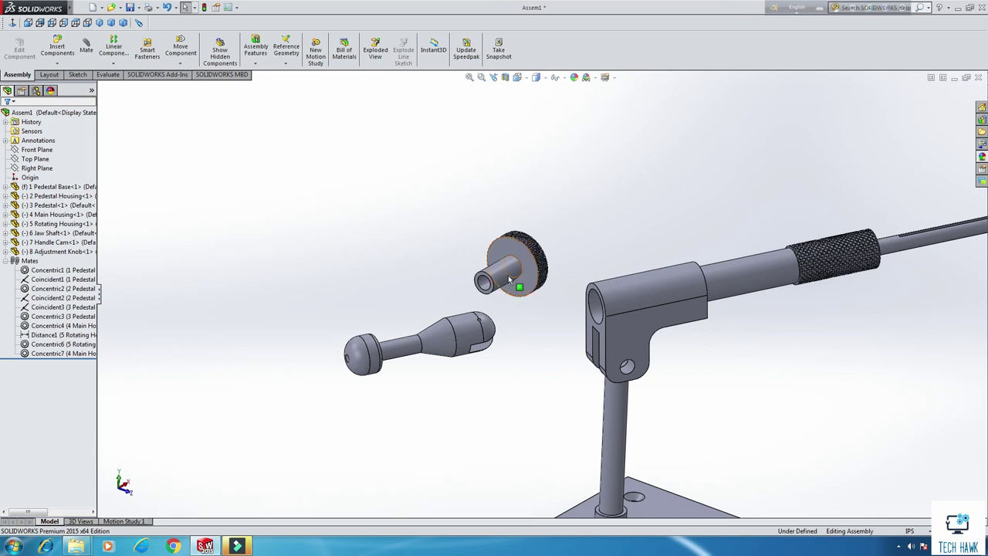
- Mate the knob's shaft face concentric with the Handle Cam cylinder
left_click(498, 269)
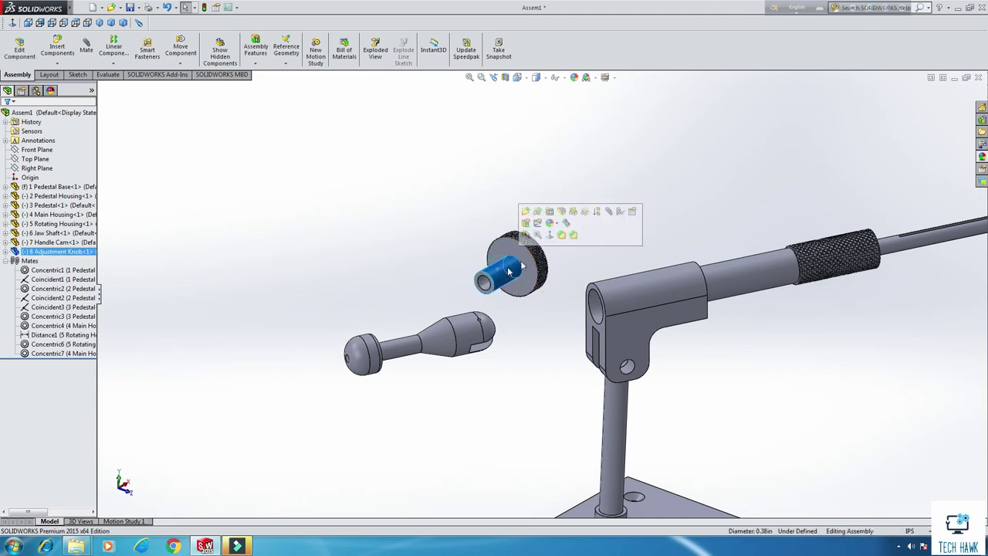
left_click(601, 212)
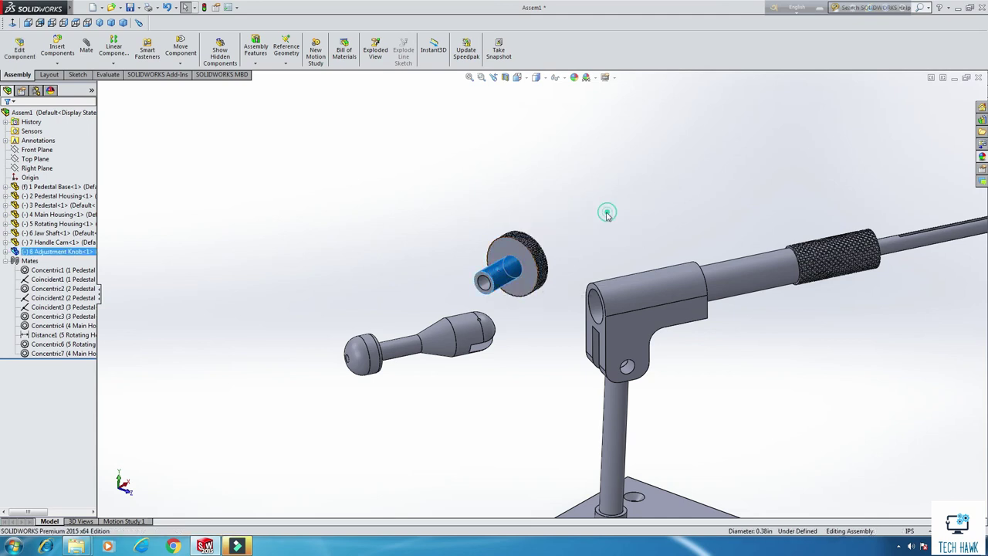
left_click(401, 348)
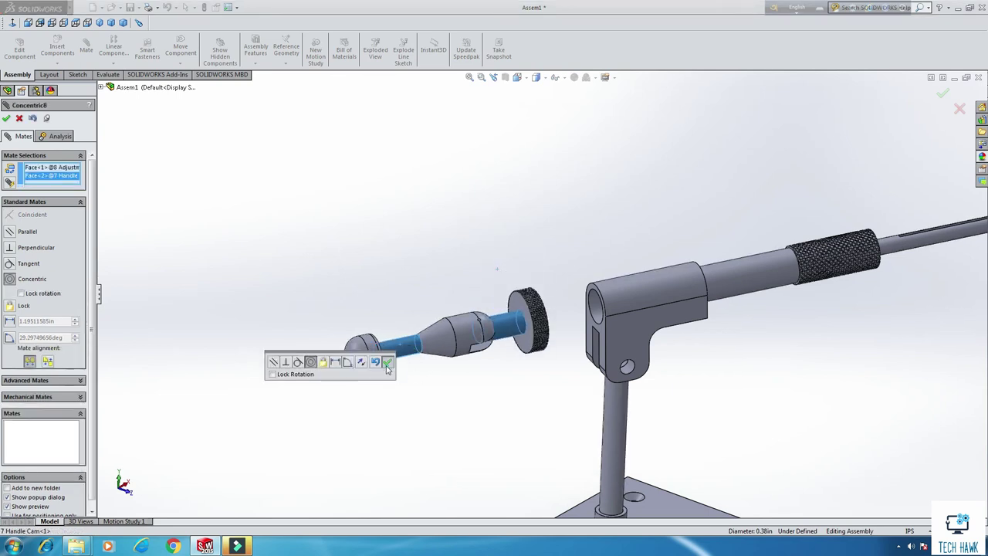
left_click(388, 363)
scroll(541, 344, "down", 5)
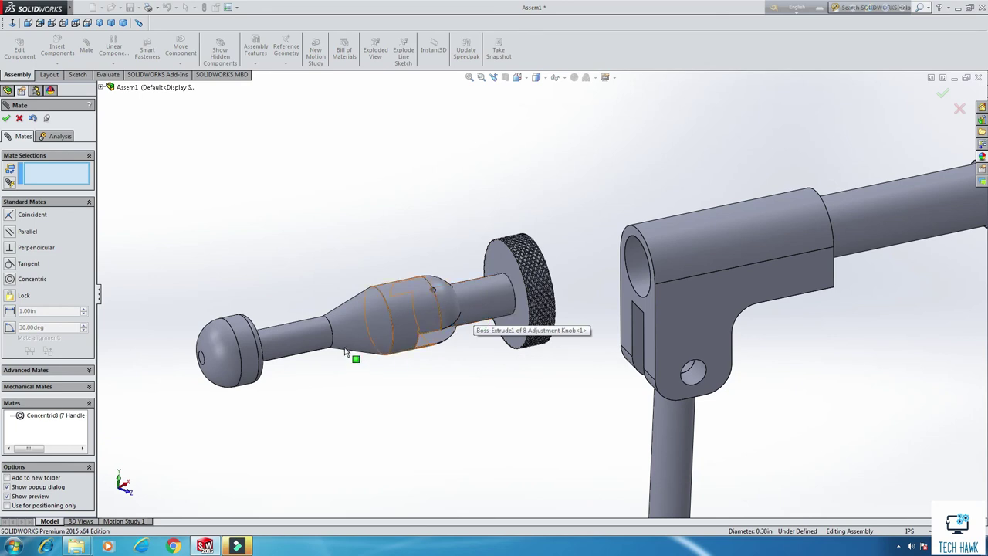
left_click(6, 118)
- Insert the 9 Nut part into the assembly
left_click(57, 47)
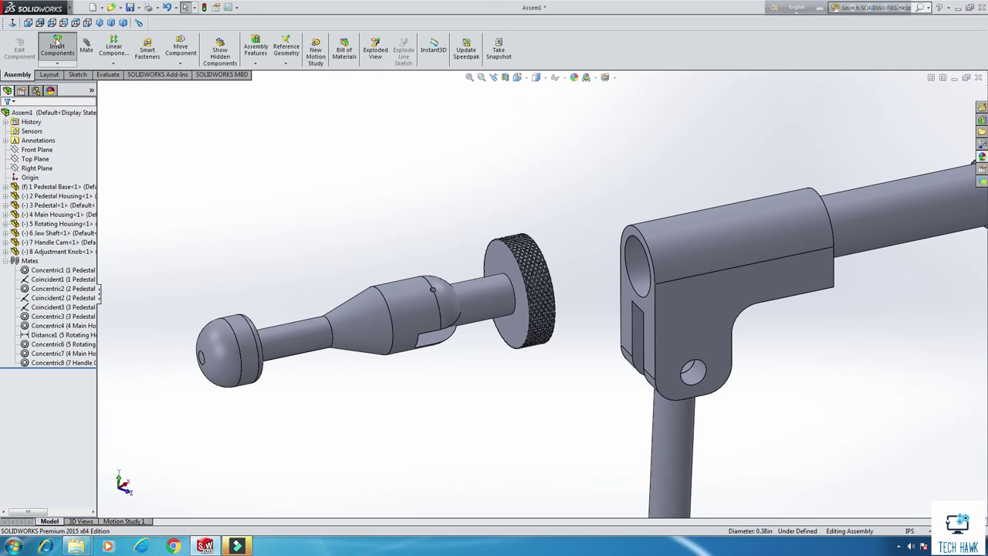
left_click(46, 298)
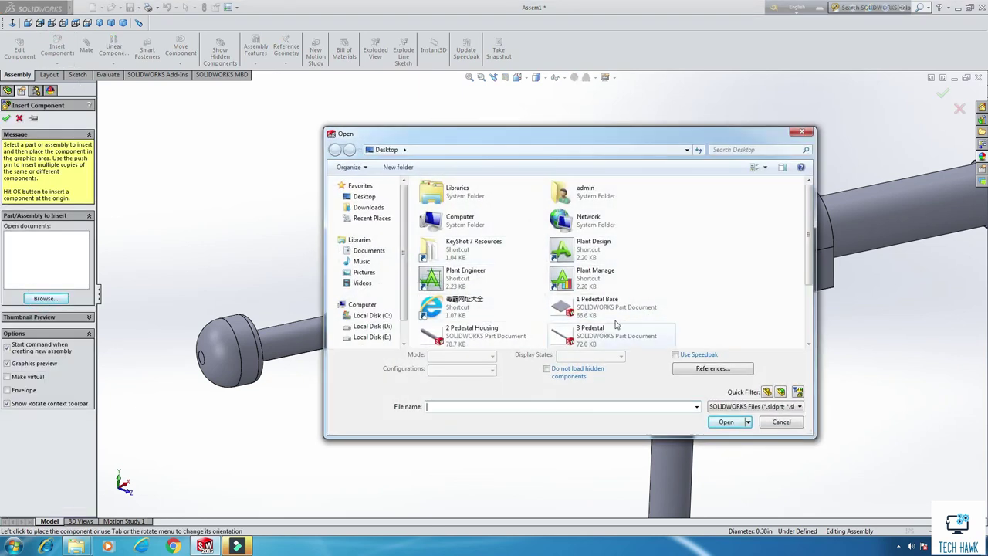
scroll(690, 276, "down", 3)
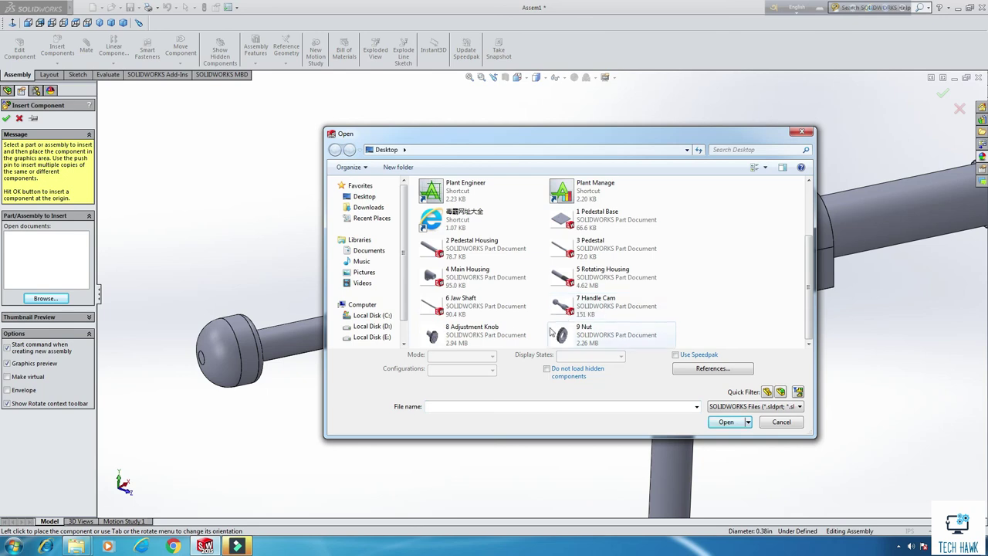
double_click(588, 332)
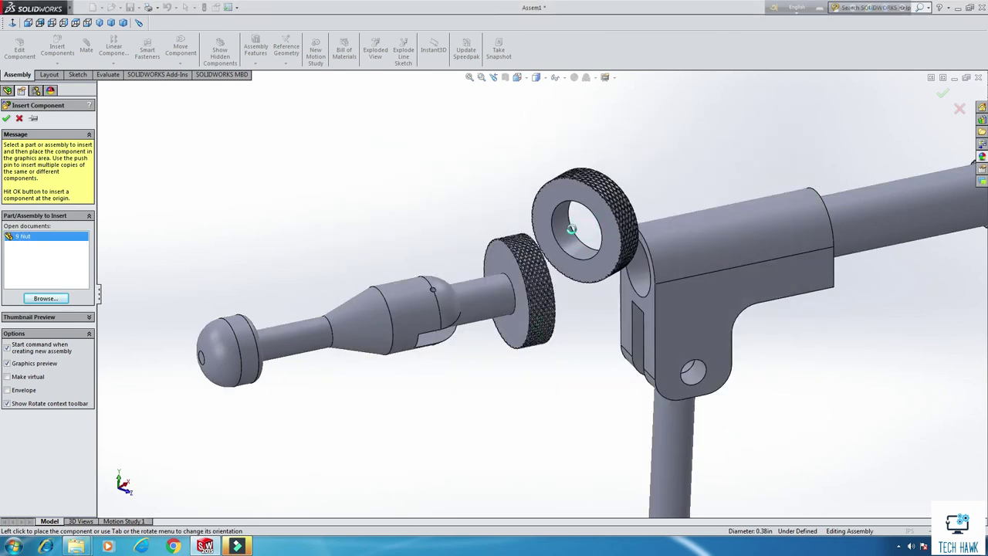
left_click(571, 229)
- Mate the nut's inner face concentric with the Handle Cam rod
left_click(572, 246)
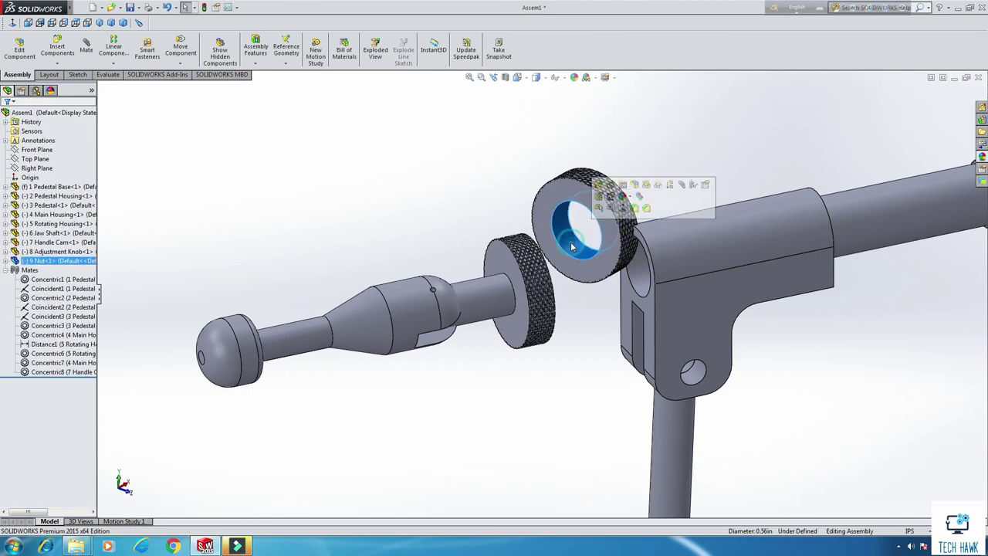
left_click(683, 185)
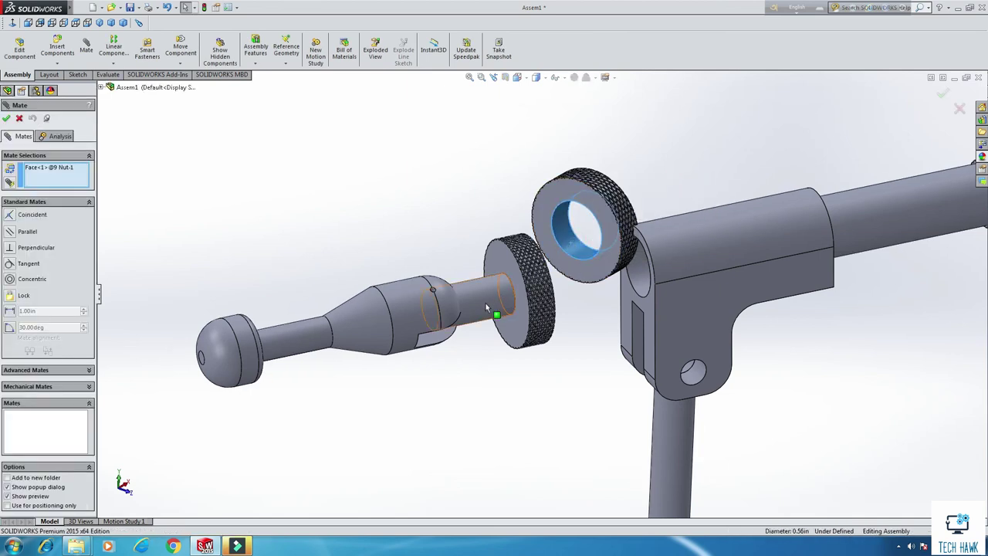
left_click(307, 338)
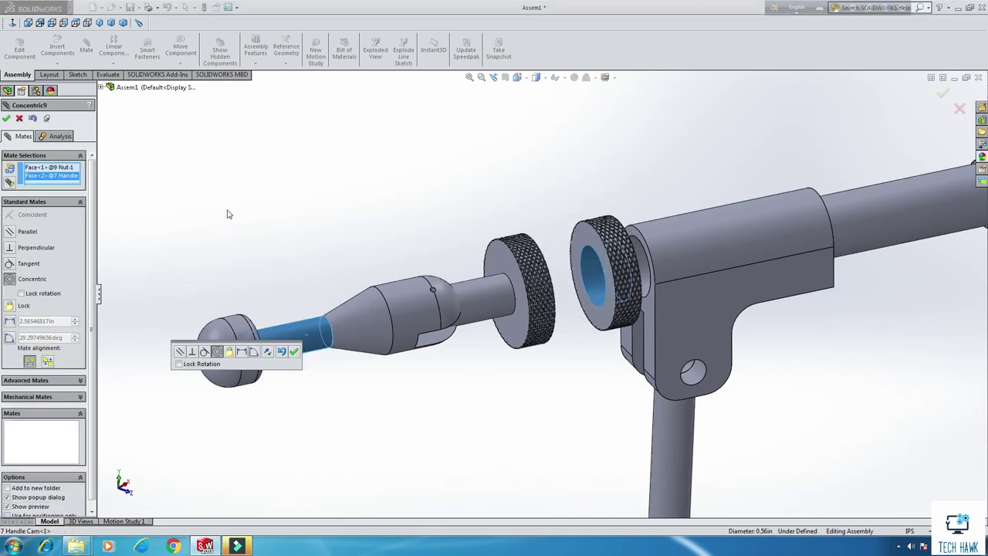
left_click(12, 118)
- Mate the 8 Adjustment Knob's flat face coincident to the 4 Main Housing end face (Coincident6)
left_click(12, 117)
scroll(351, 325, "up", 5)
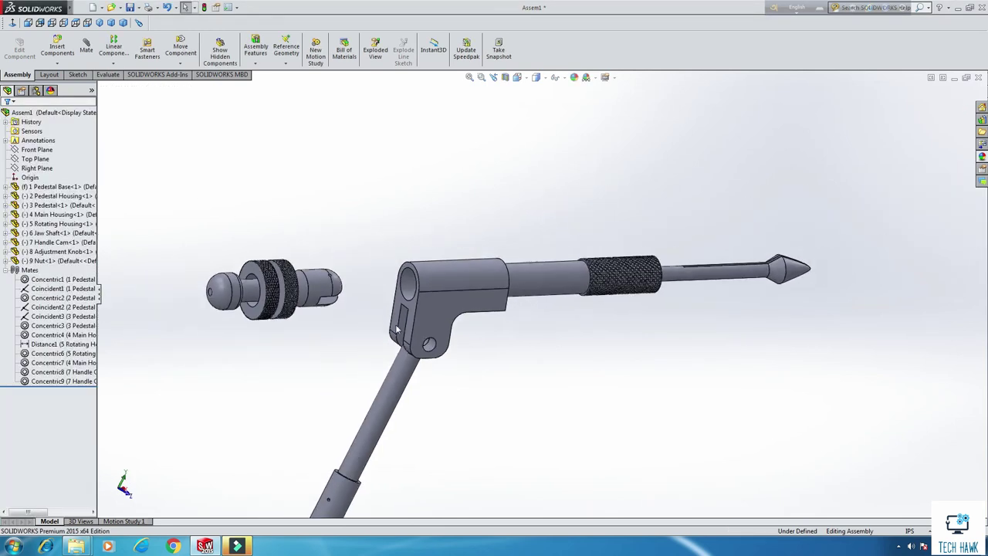
middle_click_drag(413, 303, 370, 259)
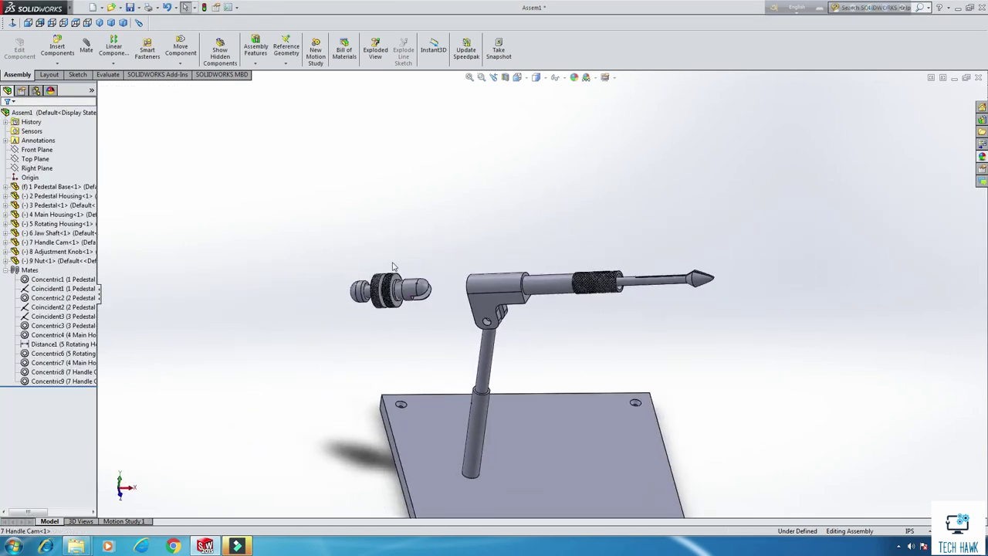
scroll(461, 349, "down", 4)
scroll(461, 349, "down", 2)
left_click(459, 256)
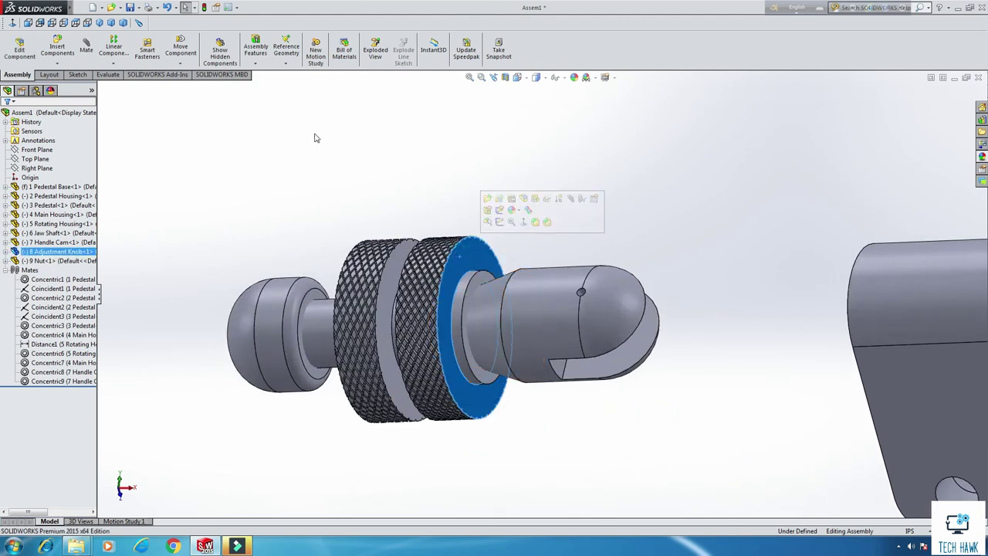
left_click(86, 47)
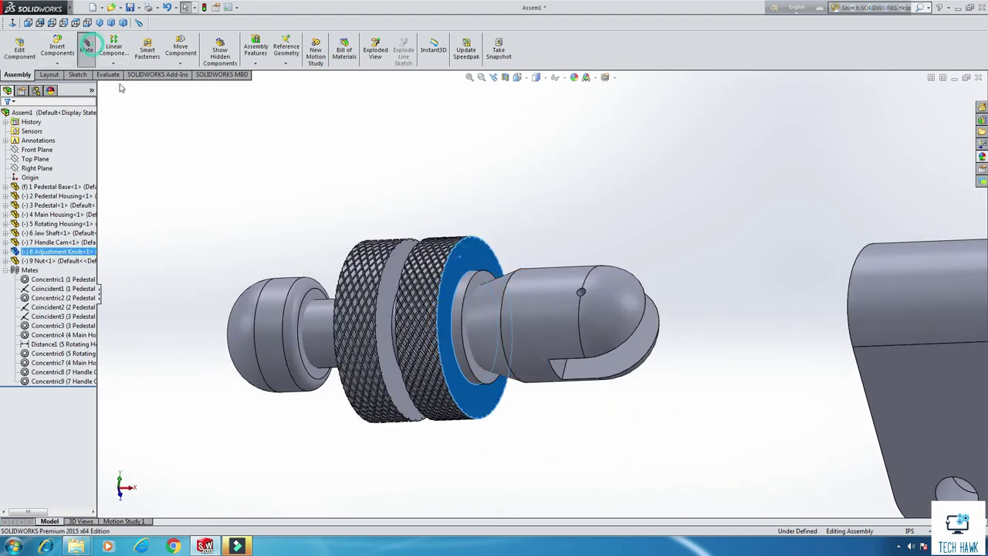
scroll(358, 220, "up", 3)
middle_click_drag(357, 221, 659, 288)
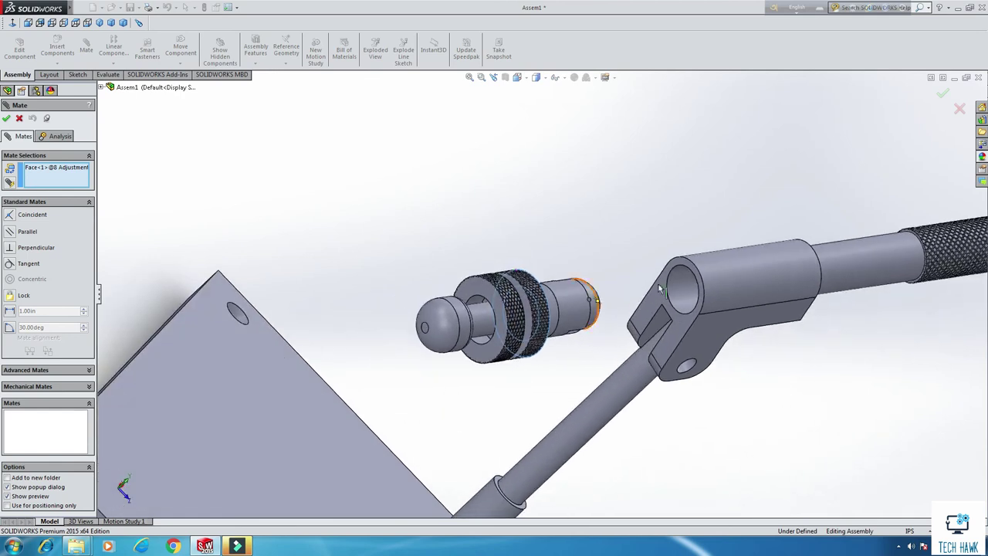
left_click(666, 270)
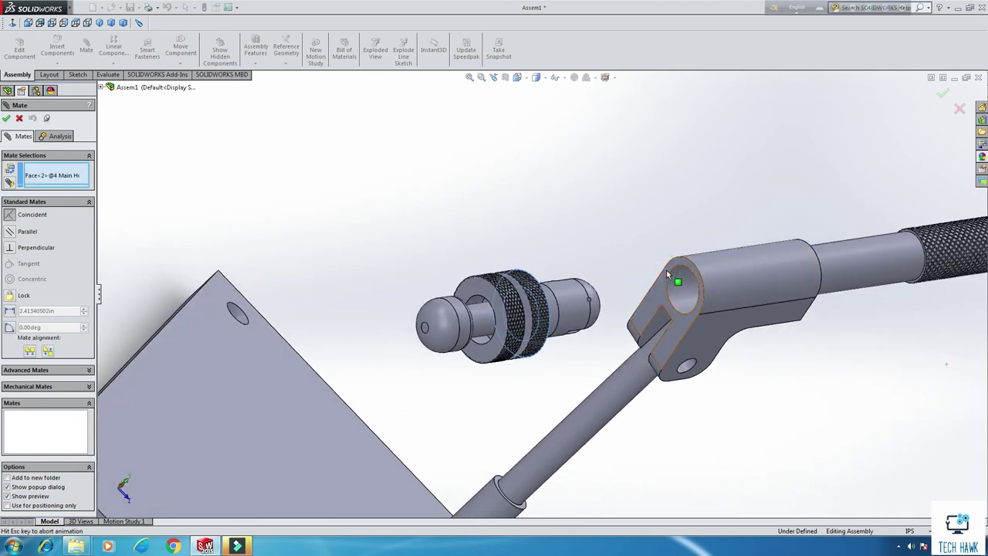
left_click(667, 274)
left_click(783, 259)
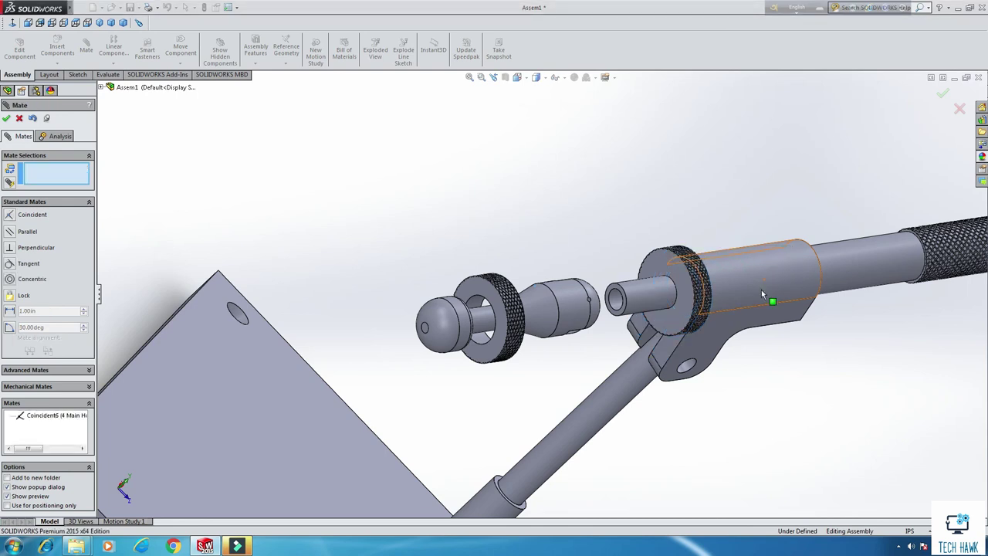
middle_click_drag(761, 290, 603, 309)
- Drag the 6 Jaw Shaft out toward the Handle Cam and pick its end face as a mate reference
scroll(536, 281, "up", 2)
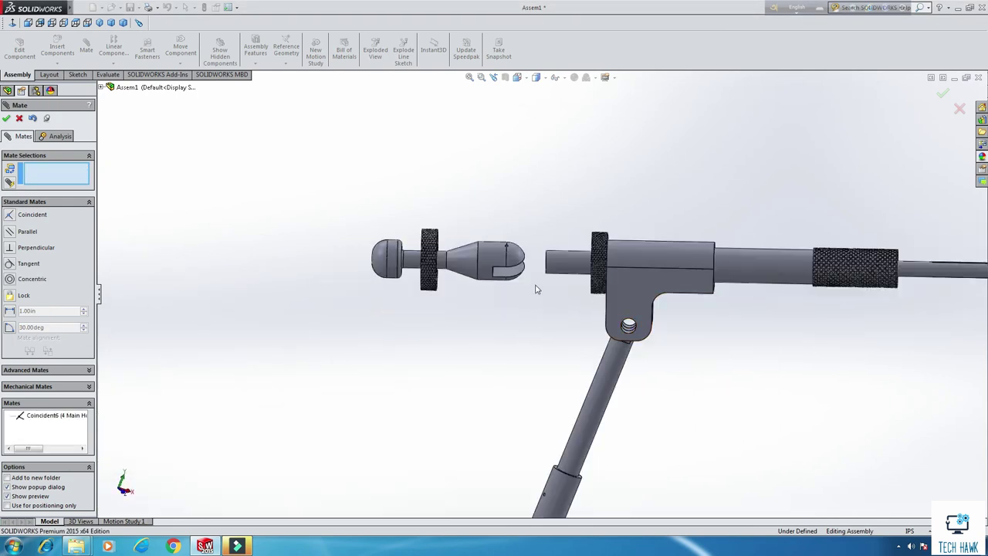
scroll(844, 302, "up", 3)
left_click_drag(821, 285, 672, 286)
scroll(561, 244, "down", 3)
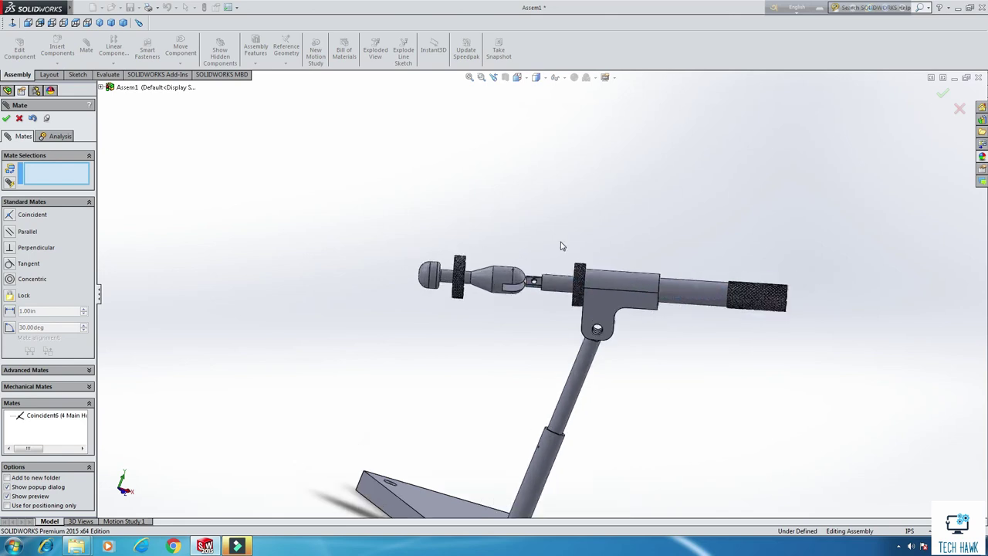
scroll(512, 352, "down", 1)
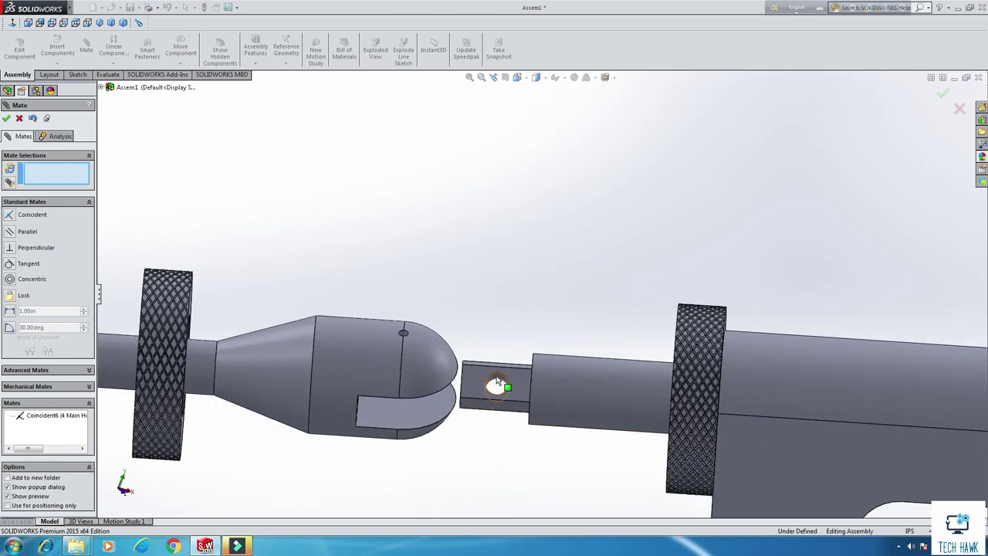
left_click(497, 385)
middle_click_drag(477, 256, 464, 336)
scroll(457, 335, "up", 3)
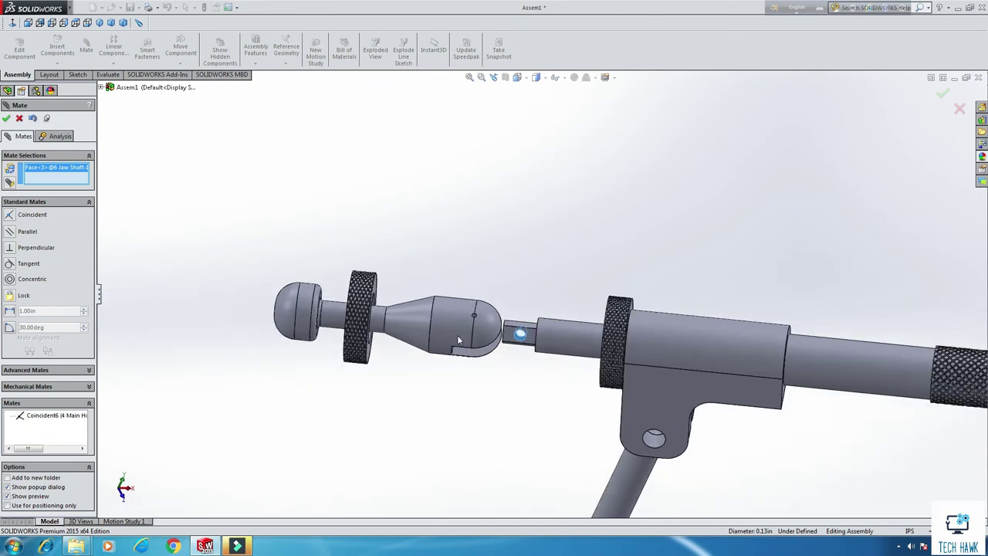
scroll(451, 328, "down", 5)
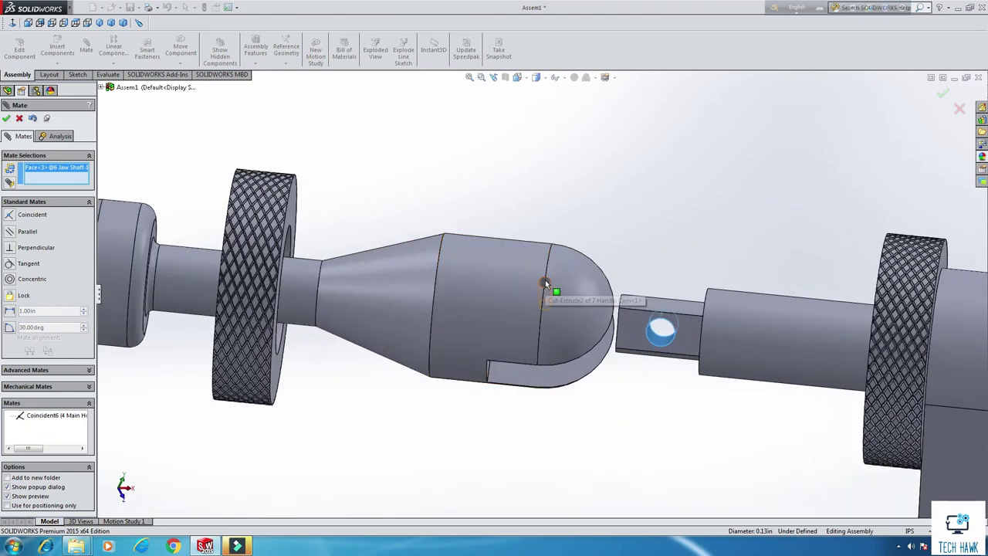
- Close the mate setup without a new mate and open the 7 Handle Cam part
left_click(19, 118)
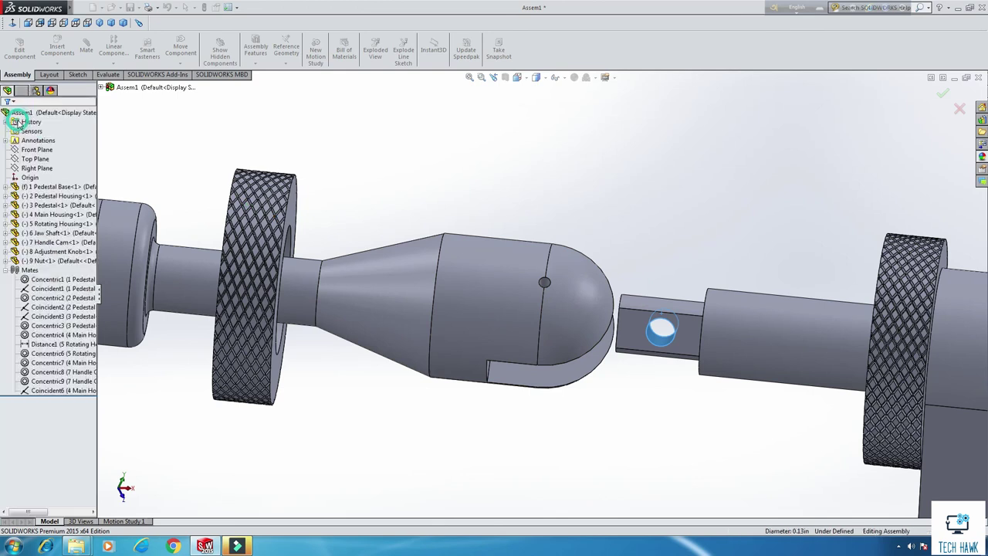
scroll(660, 345, "up", 5)
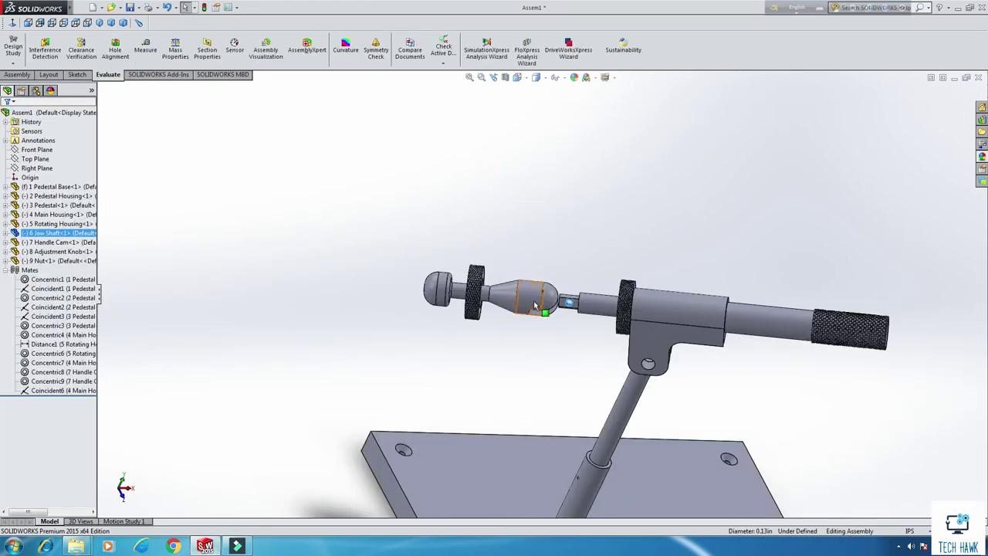
left_click(535, 305)
left_click(247, 220)
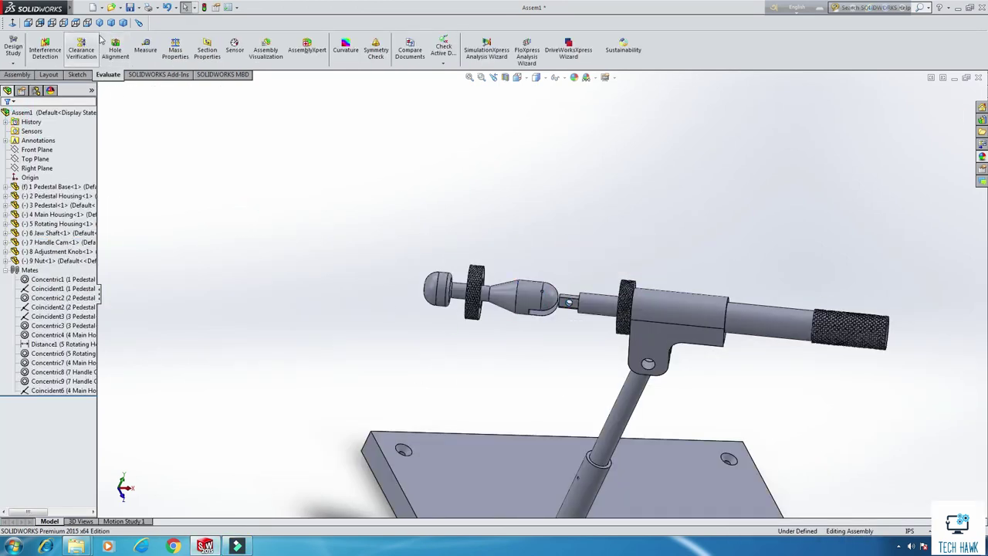
left_click(112, 10)
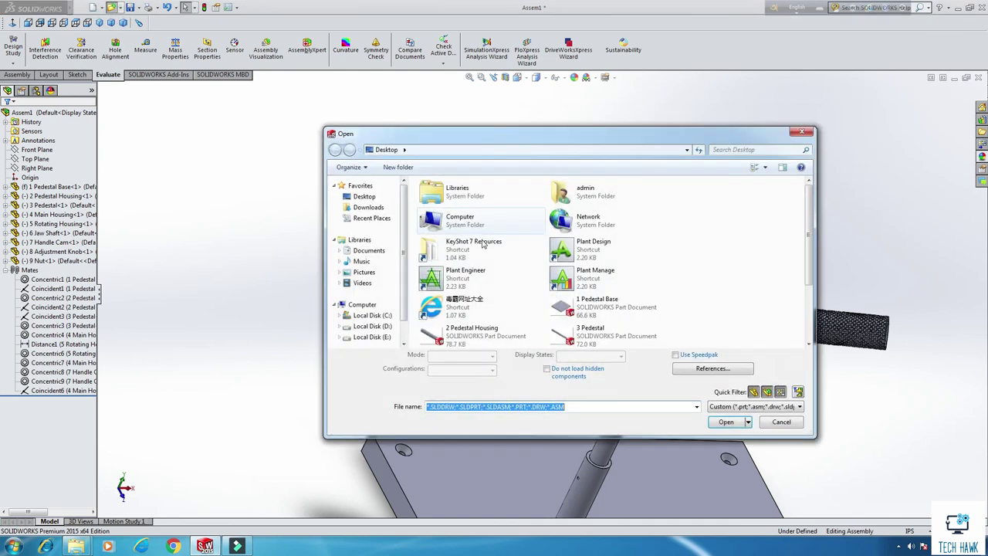
double_click(594, 360)
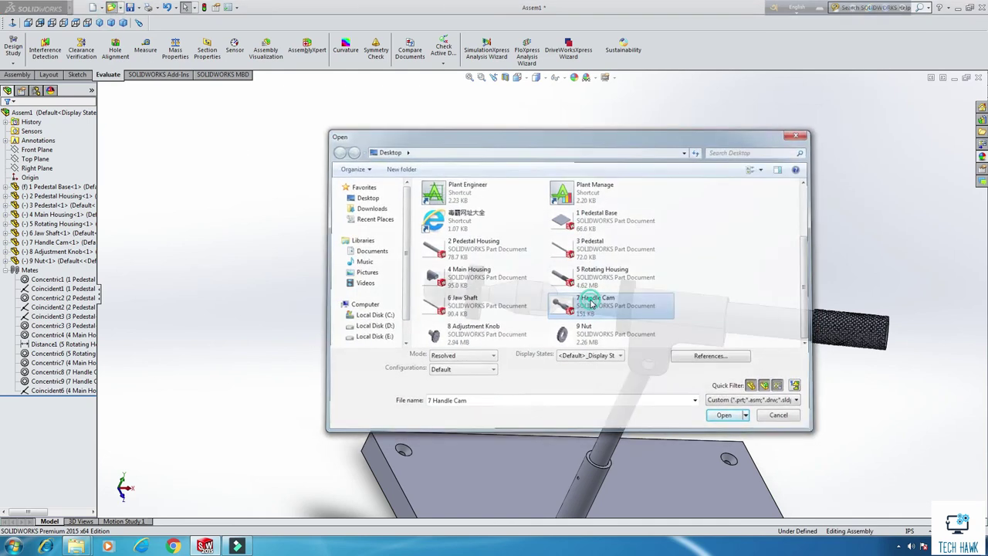
- Edit Sketch6 under Cut-Extrude2 to make the cross hole 0.125in diameter and rebuild
scroll(635, 323, "down", 6)
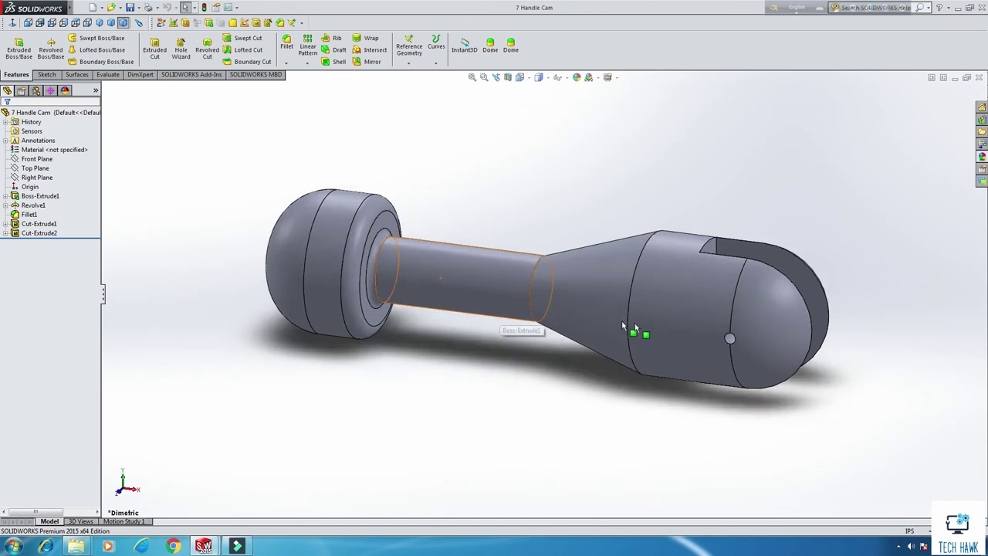
left_click(4, 233)
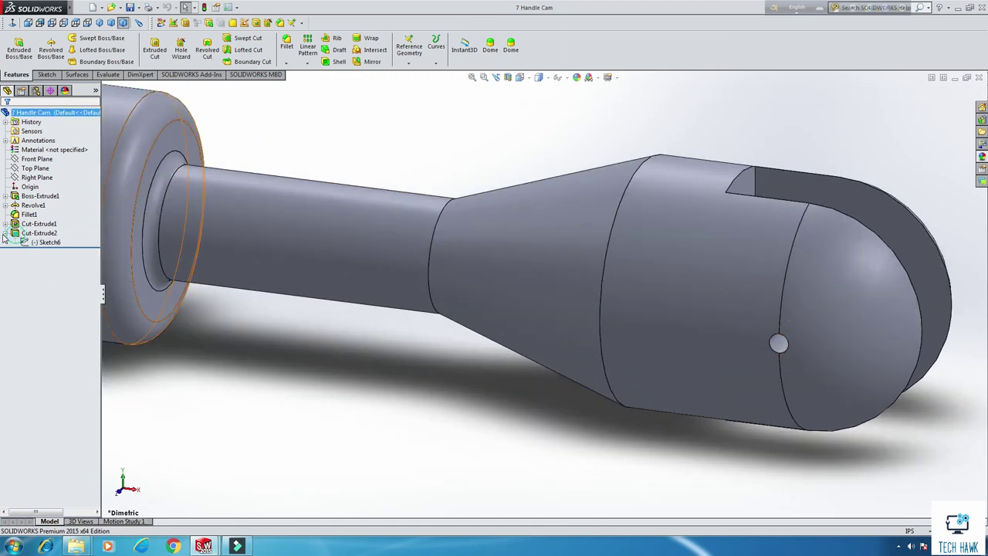
right_click(43, 242)
left_click(50, 213)
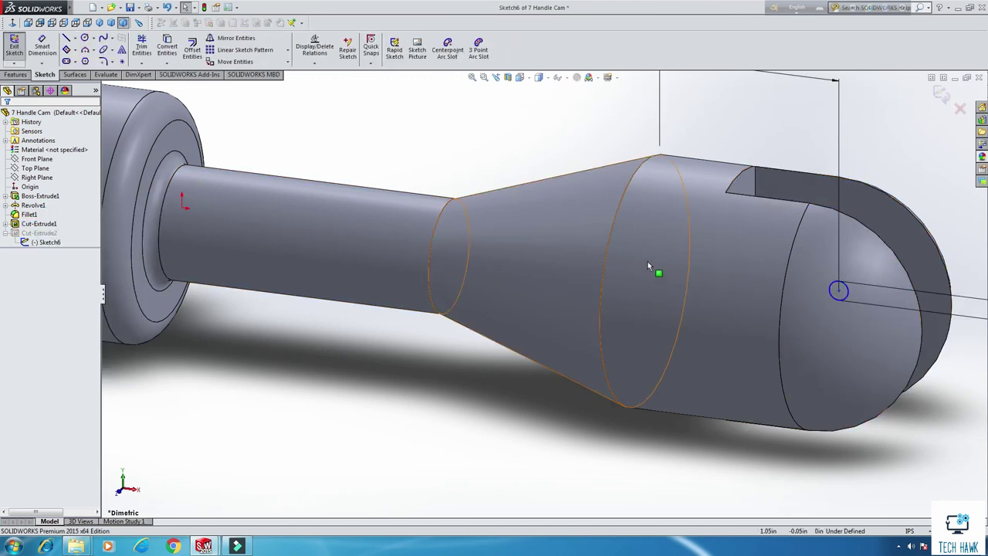
double_click(789, 304)
type(".125")
key("Return")
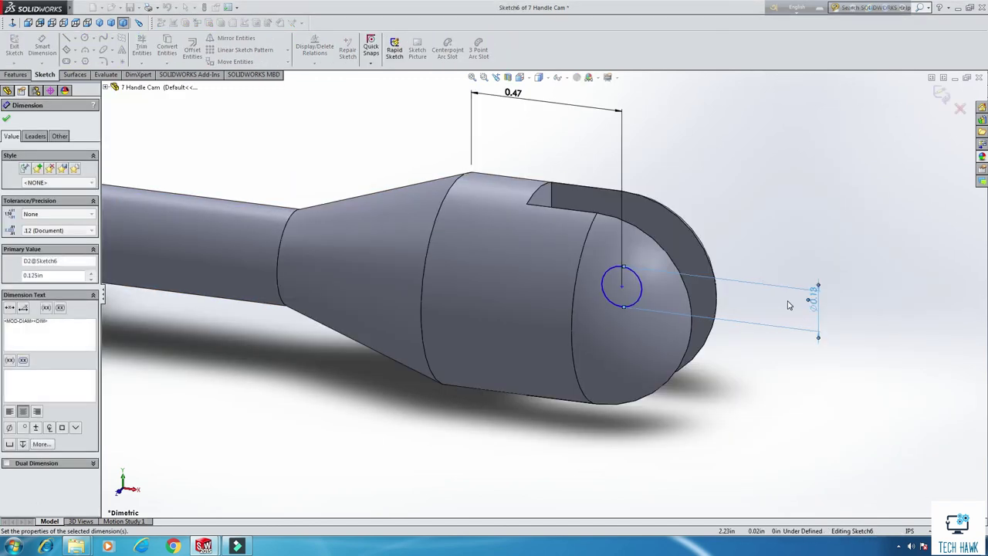
left_click(14, 47)
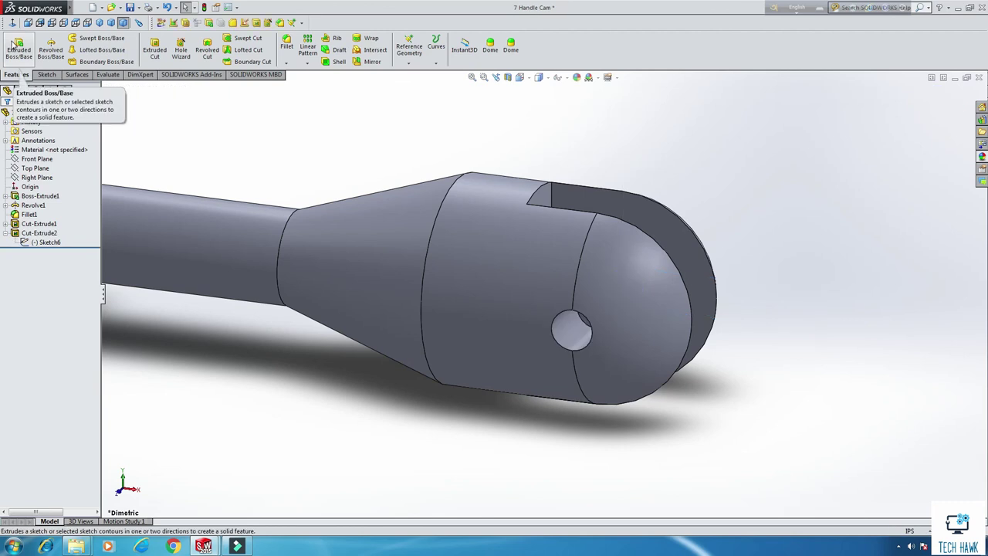
- Fit and orbit the handle cam to check the hole, then return to Assem1
key("f")
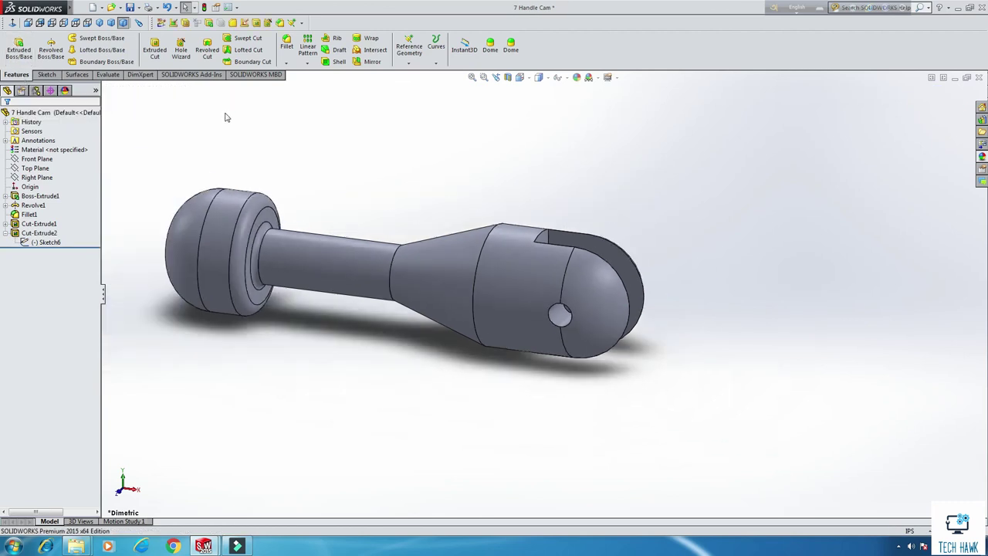
mouse_move(409, 160)
middle_mouse_down()
mouse_move(425, 103)
mouse_move(425, 168)
middle_mouse_up()
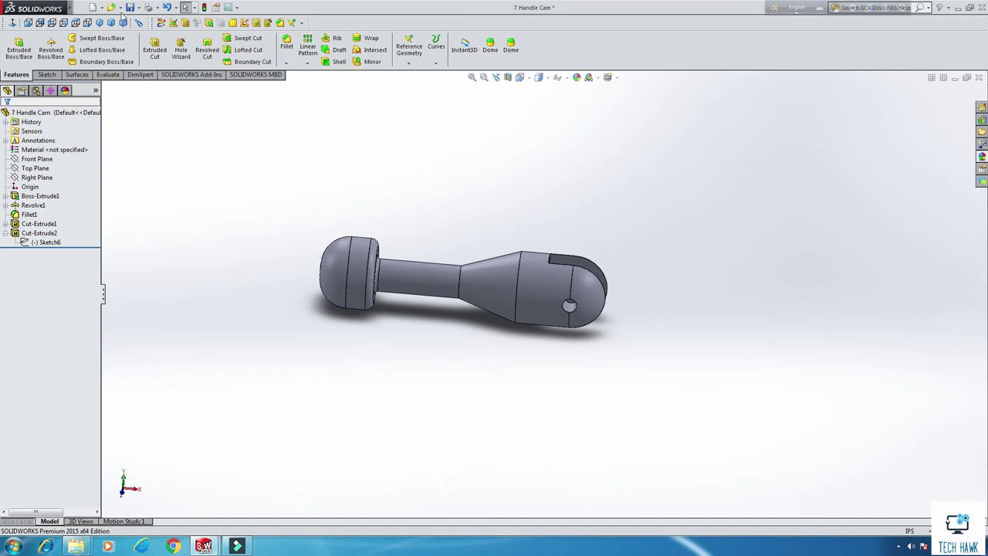
left_click(120, 8)
left_click(129, 8)
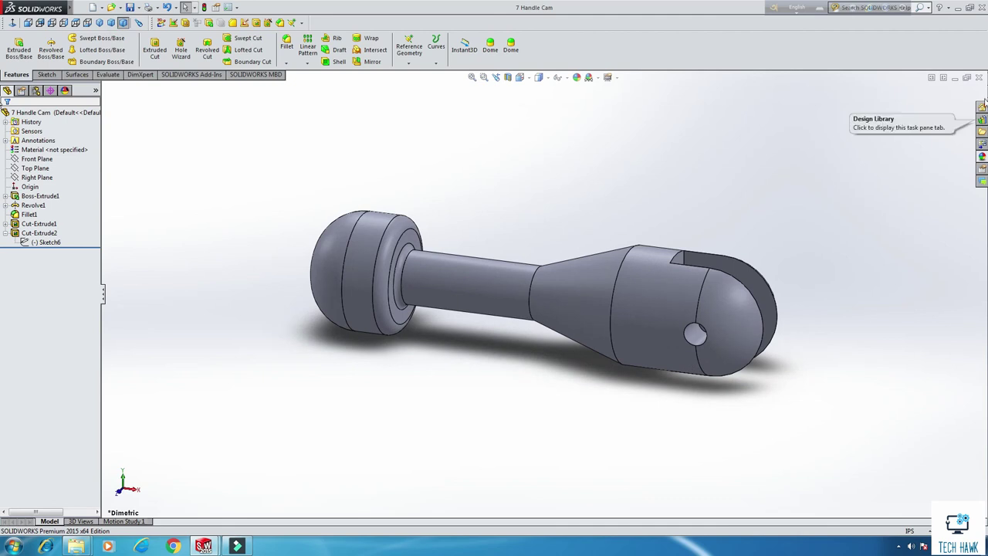
key("ctrl+Tab")
- Rebuild the assembly and make the Jaw Shaft hole concentric with the Handle Cam's 0.125in hole (Concentric10)
left_click(87, 48)
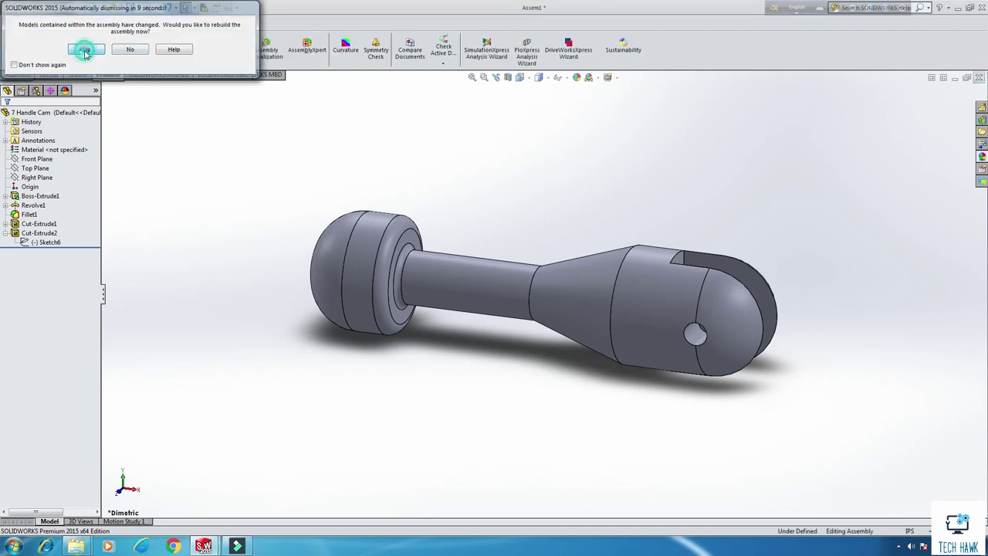
scroll(591, 324, "down", 6)
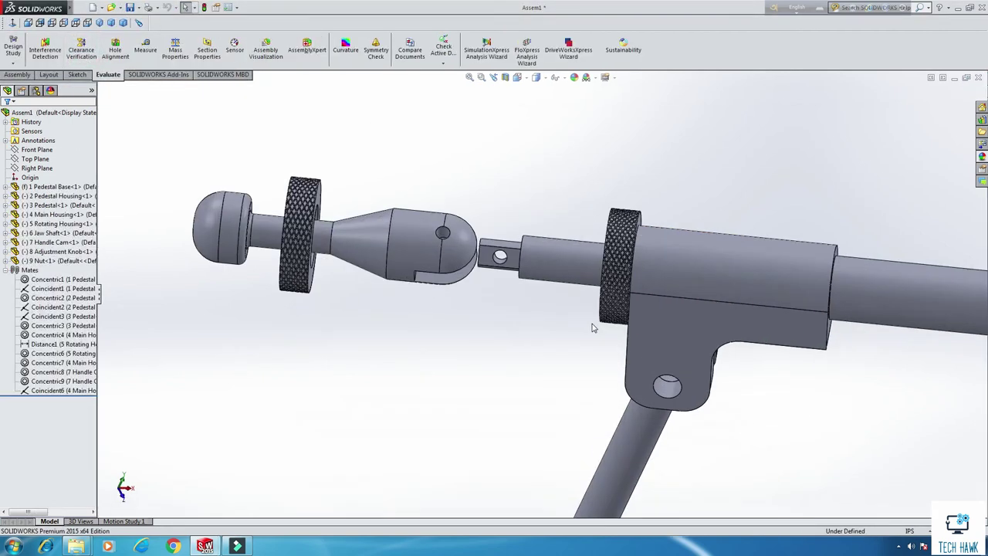
left_click(15, 75)
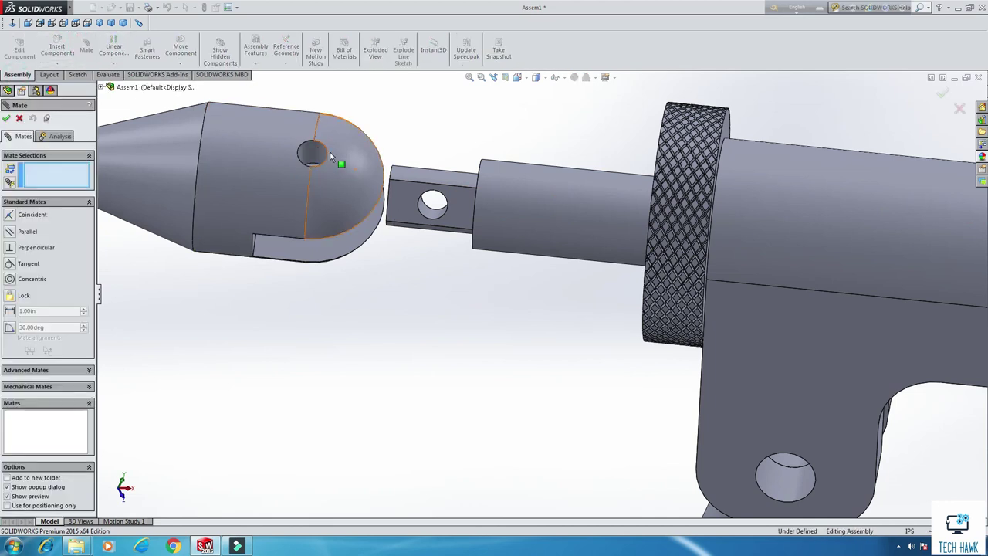
left_click(432, 215)
left_click(417, 193)
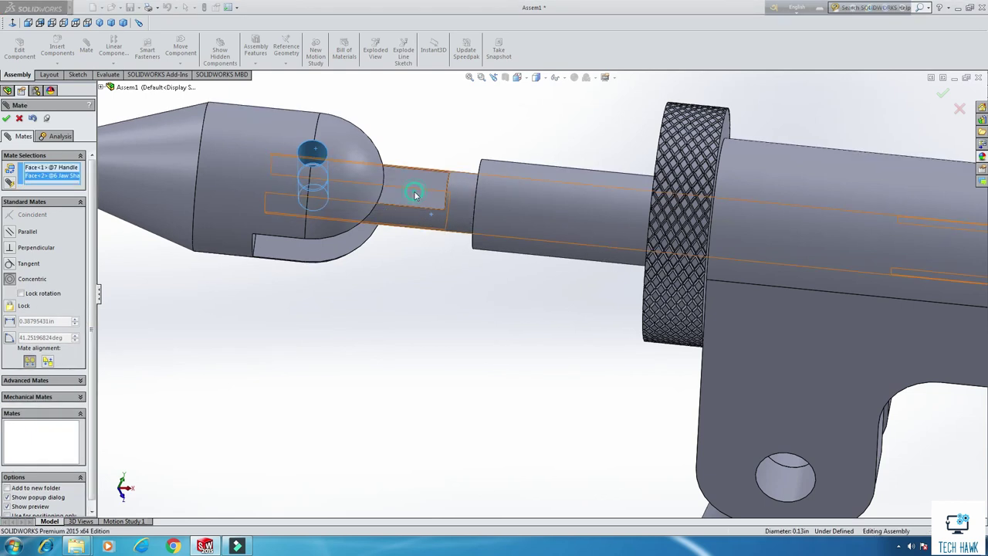
- Slide the jaw shaft into the housing
middle_click_drag(433, 185, 423, 210)
scroll(452, 238, "up", 6)
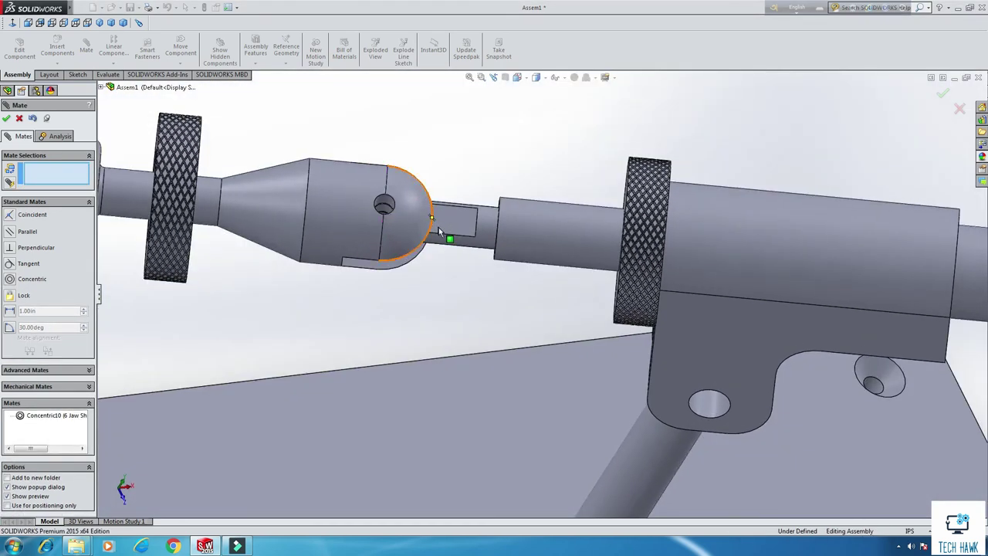
scroll(531, 274, "down", 2)
scroll(531, 274, "down", 2)
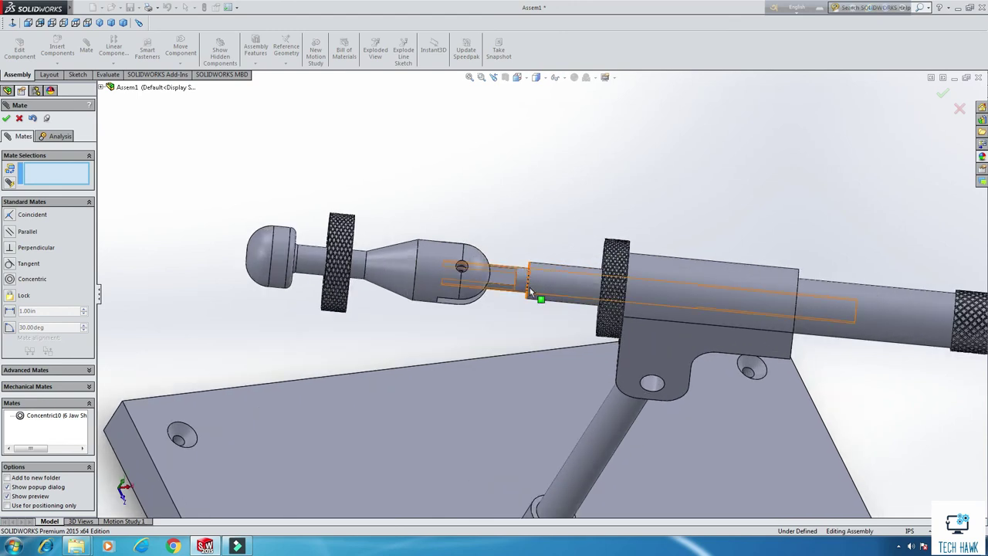
scroll(545, 292, "down", 3)
scroll(546, 291, "up", 2)
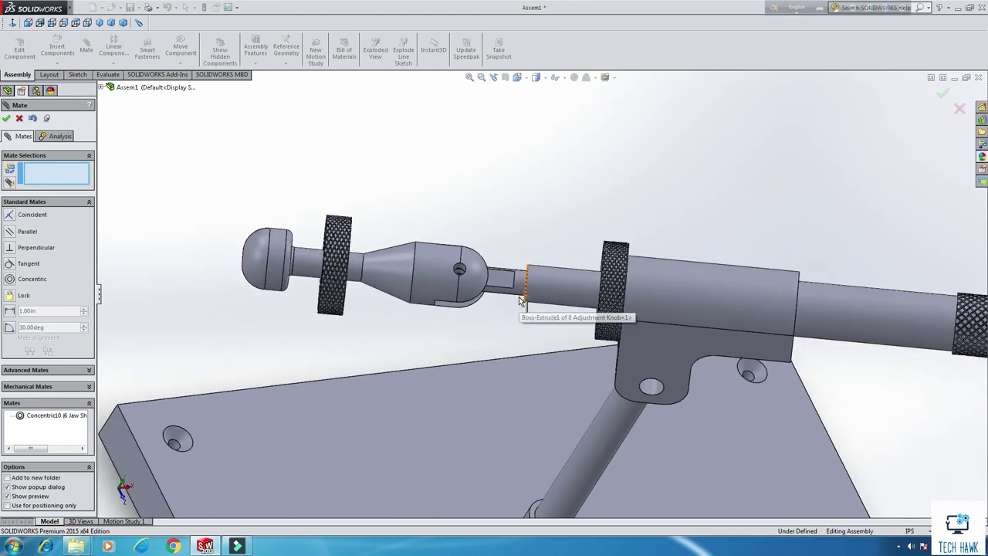
left_click_drag(522, 285, 538, 342)
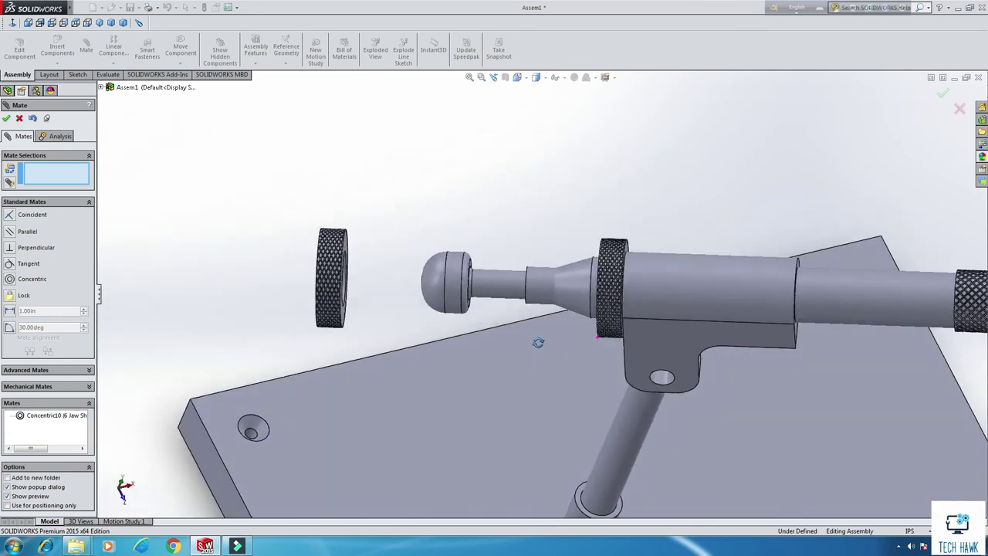
- Orbit the assembly toward the nut and pick the nut's face for a mate
middle_click_drag(538, 342, 524, 342)
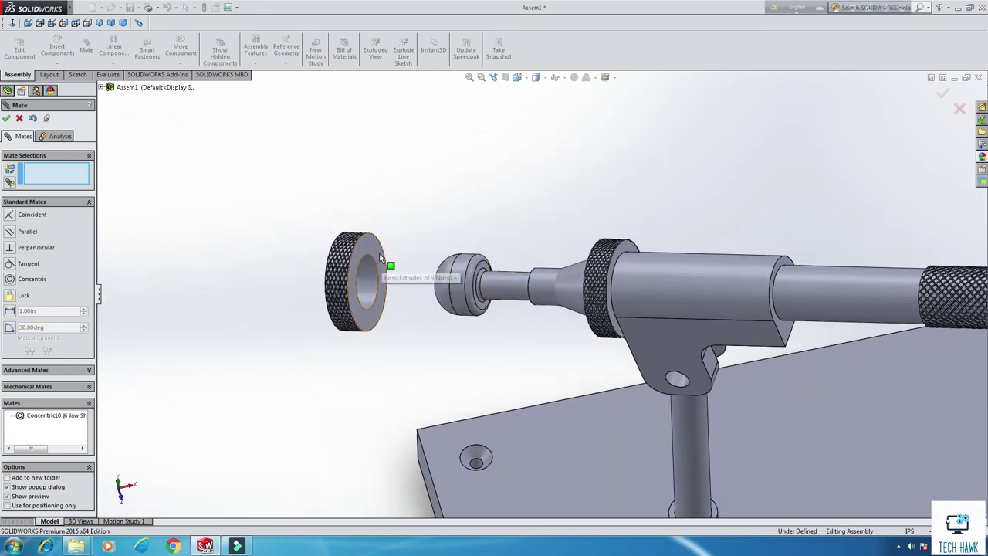
left_click_drag(458, 290, 703, 319)
scroll(703, 319, "up", 5)
middle_click_drag(704, 320, 743, 314)
scroll(742, 314, "down", 5)
scroll(322, 296, "down", 3)
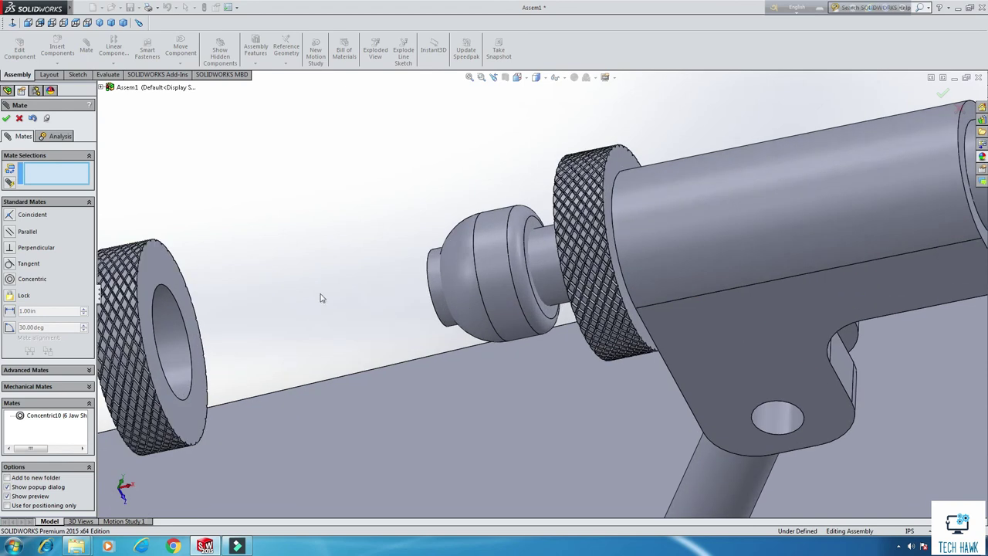
scroll(242, 287, "up", 4)
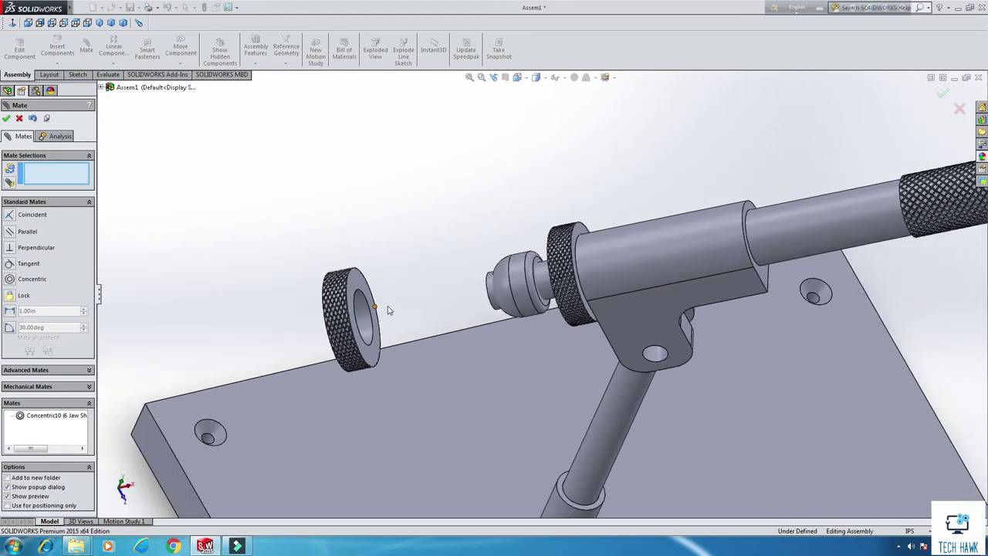
middle_click_drag(342, 257, 399, 254)
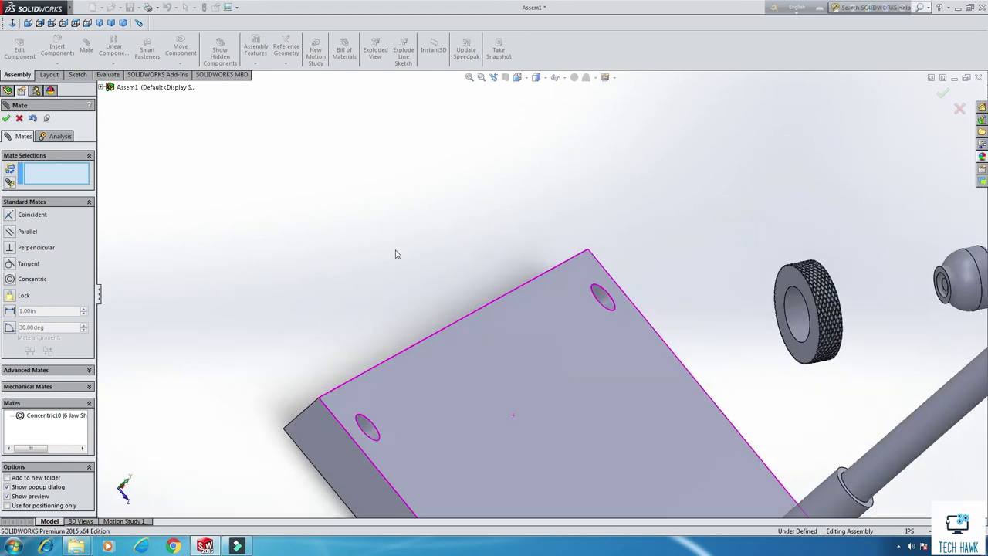
left_click(804, 284)
- Mate the nut face coincident with the handle cam face (Coincident7)
scroll(807, 298, "up", 3)
middle_click_drag(808, 298, 753, 309)
scroll(750, 311, "down", 6)
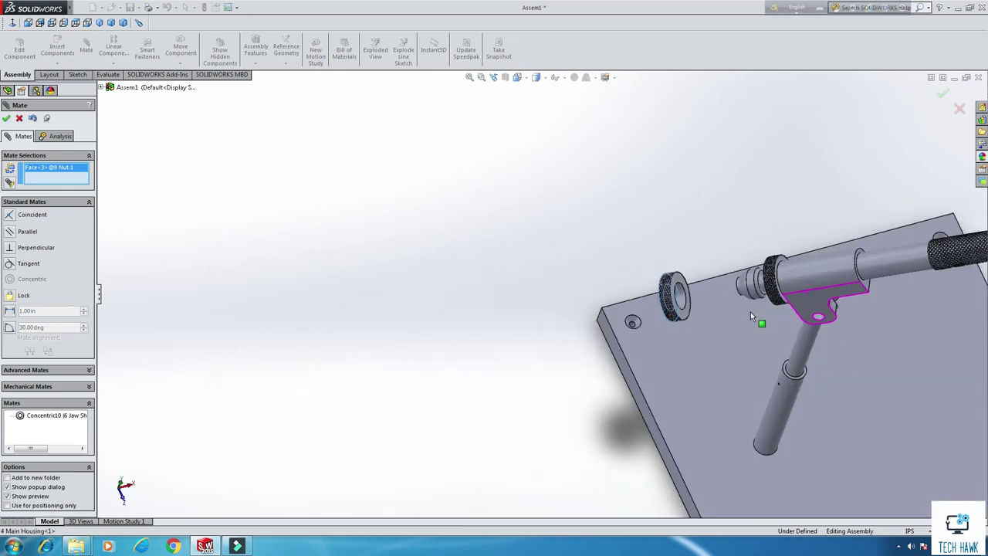
scroll(661, 273, "down", 3)
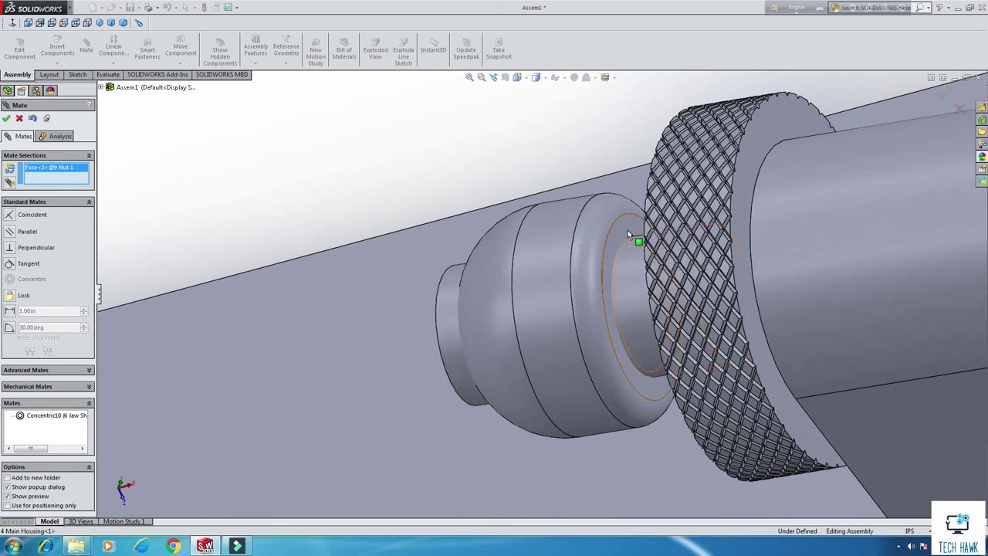
left_click(628, 230)
scroll(479, 303, "up", 5)
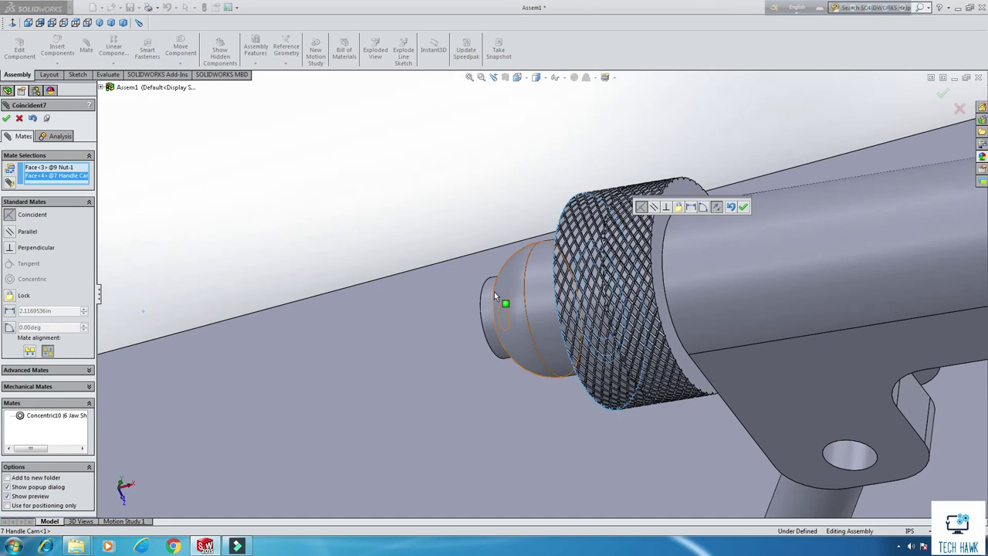
middle_click_drag(494, 291, 573, 290)
left_click(743, 207)
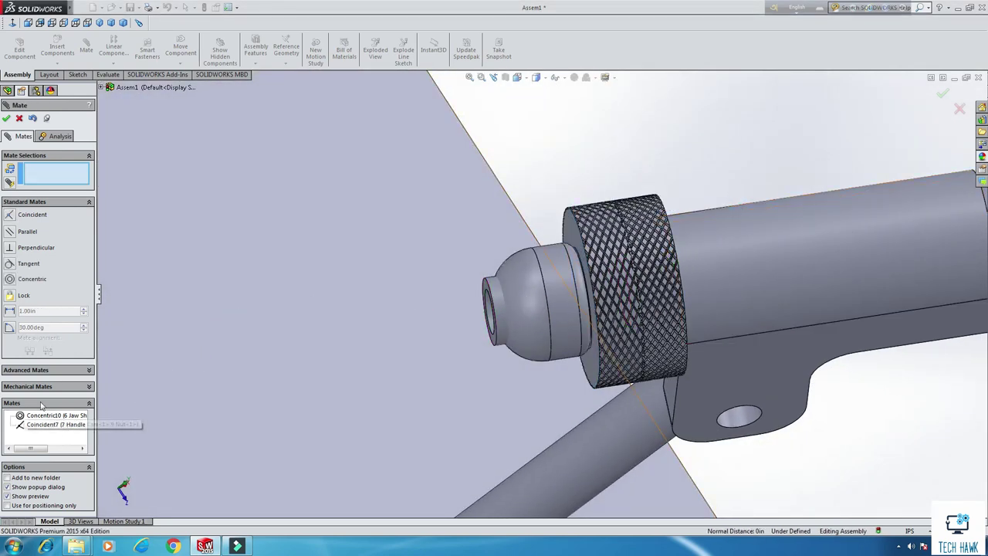
left_click(6, 117)
- Change Coincident7 into a 0.01in Distance mate between the nut and handle cam
left_click(61, 409)
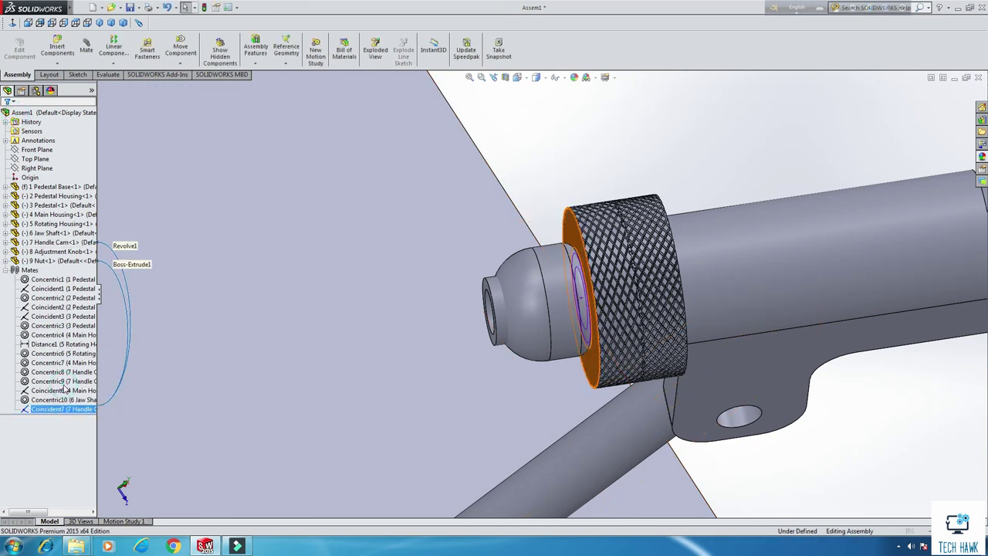
left_click(65, 389)
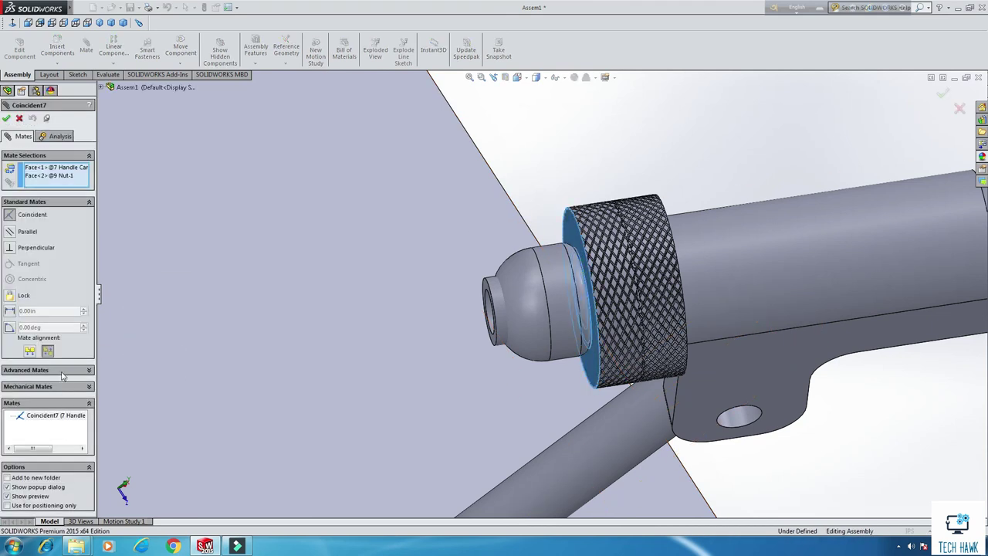
left_click(10, 312)
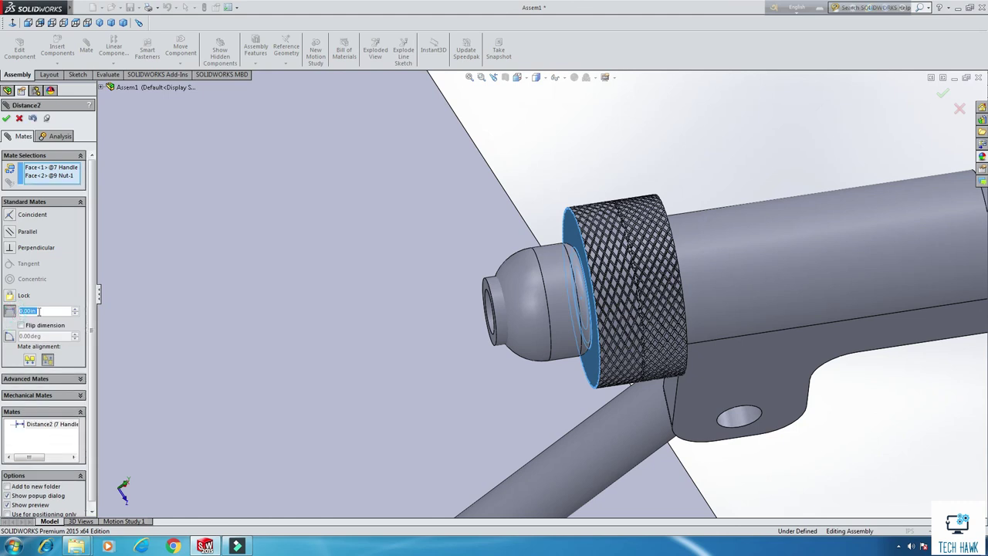
type("0.01")
key("Return")
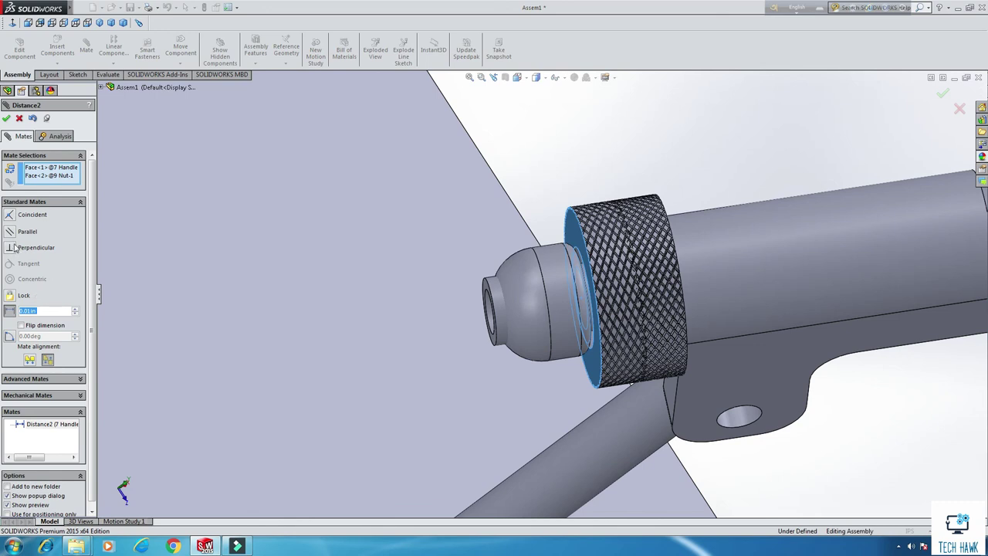
left_click(6, 119)
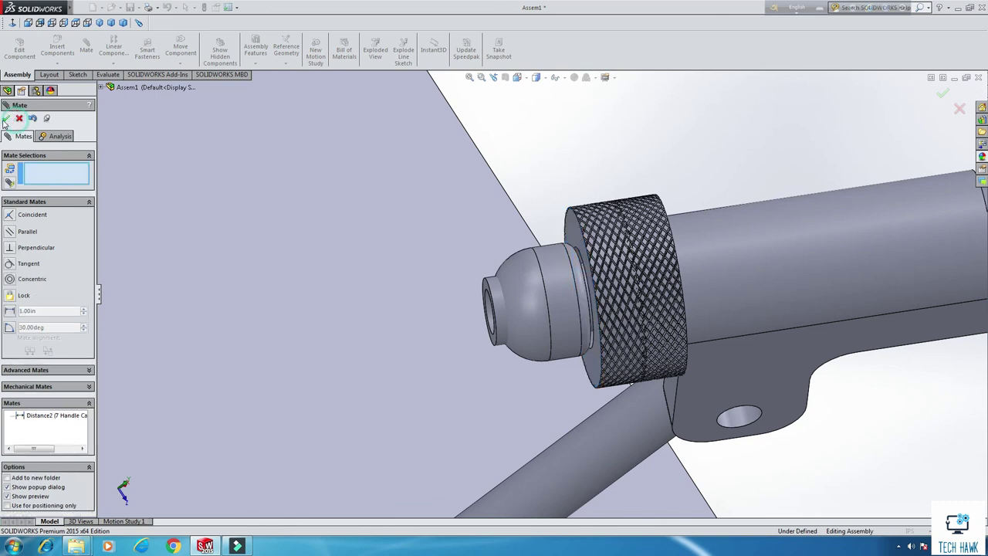
- Pick the 9 Nut face and the 8 Adjustment Knob face for a new mate
left_click_drag(564, 283, 524, 285)
scroll(618, 258, "up", 4)
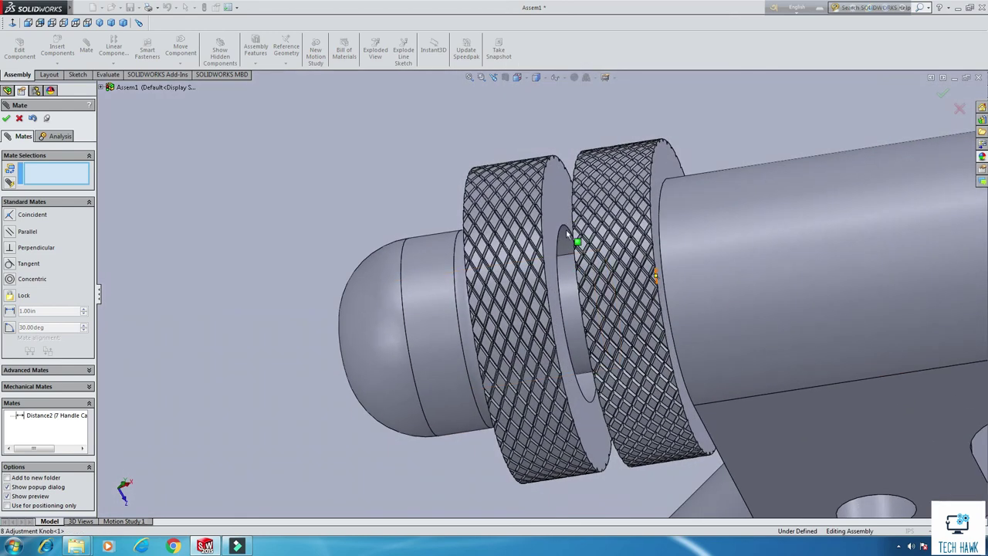
left_click(560, 198)
scroll(572, 132, "up", 5)
scroll(648, 263, "down", 8)
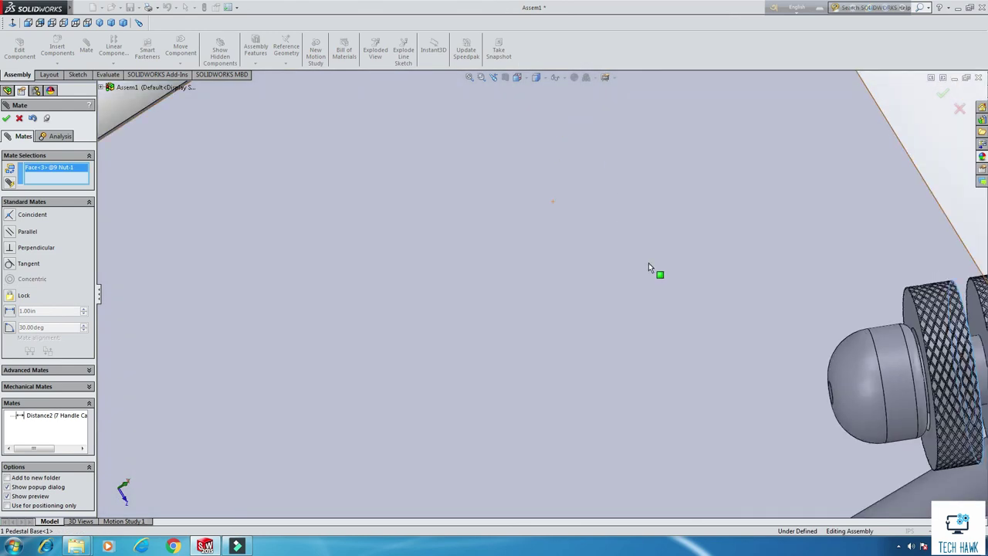
scroll(793, 320, "up", 3)
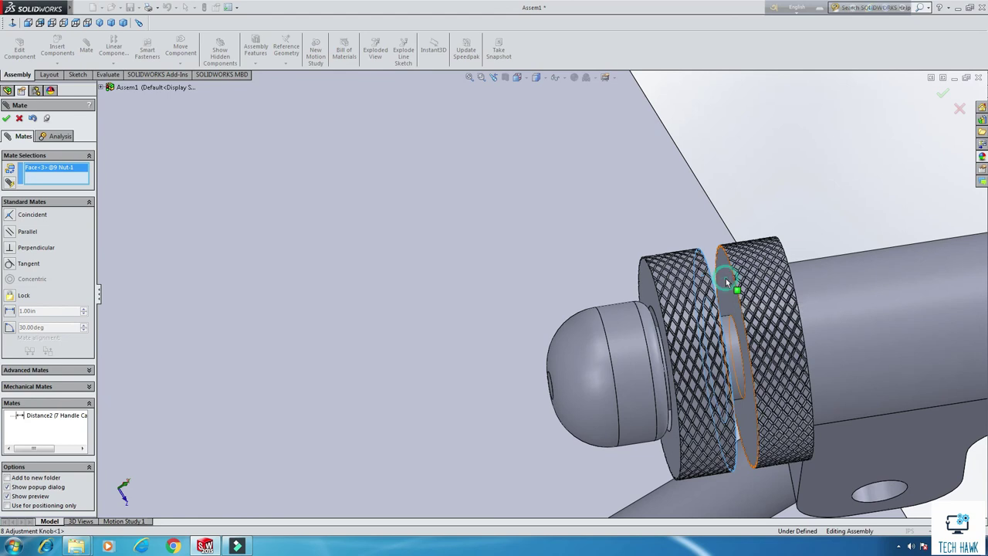
left_click(728, 283)
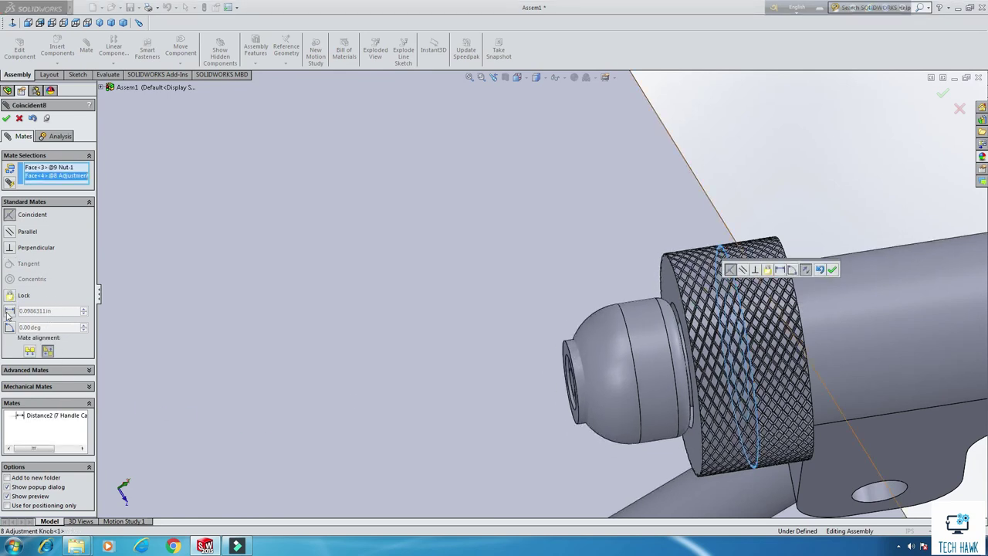
- Make it a Distance mate with the entered value and accept it as Distance3
left_click(9, 311)
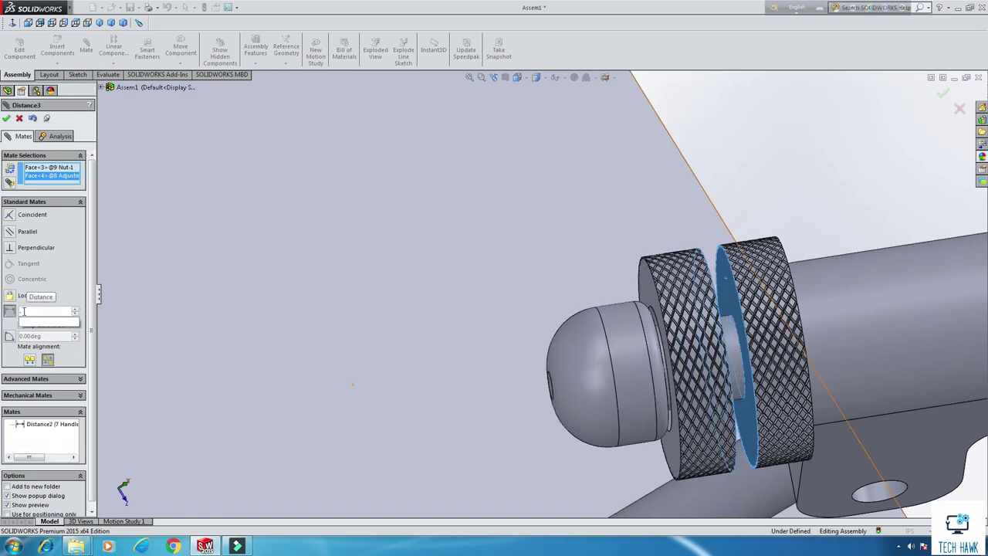
key("Return")
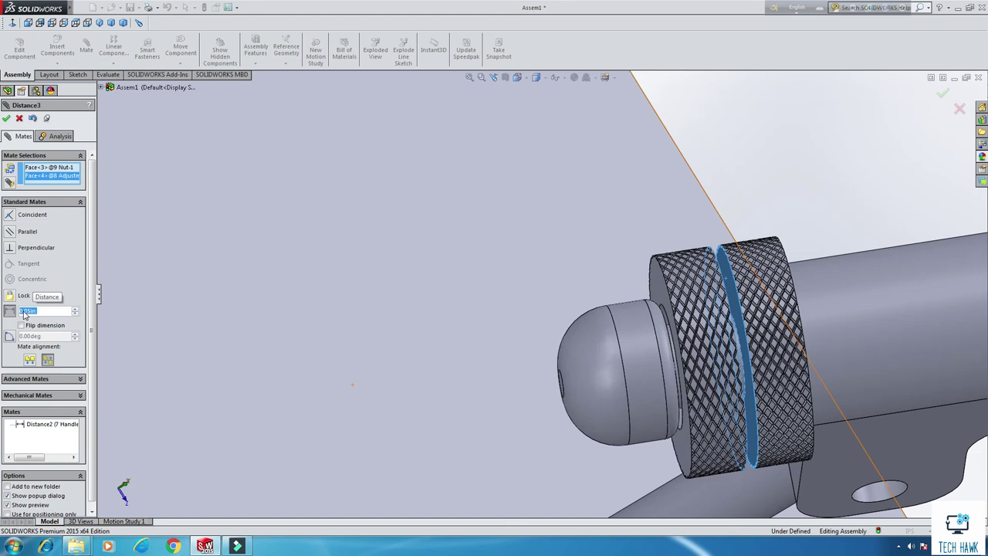
left_click(6, 118)
scroll(489, 246, "up", 3)
middle_click_drag(490, 247, 575, 240)
scroll(575, 240, "up", 5)
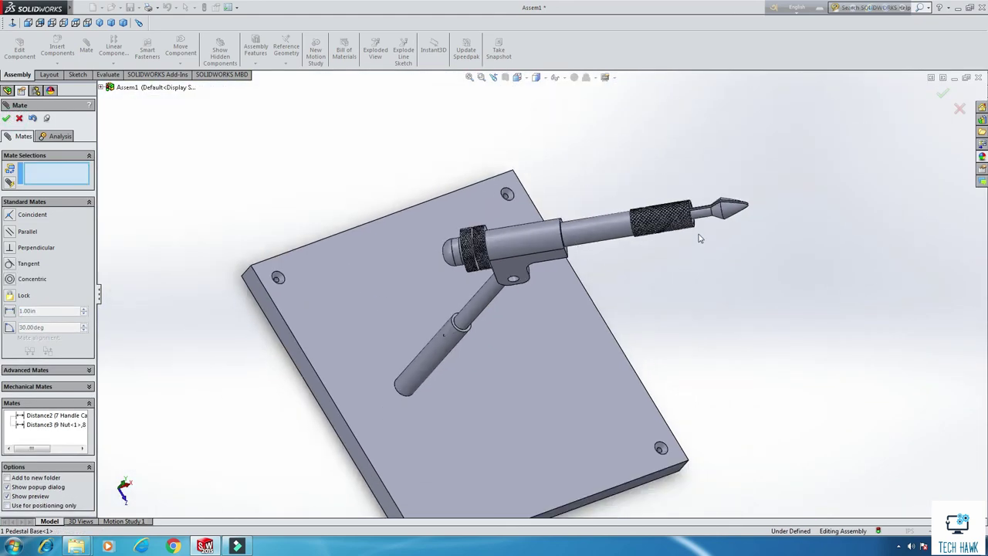
- Orbit to a side-on view of the stand and inspect the arm's conical tip
scroll(693, 279, "down", 3)
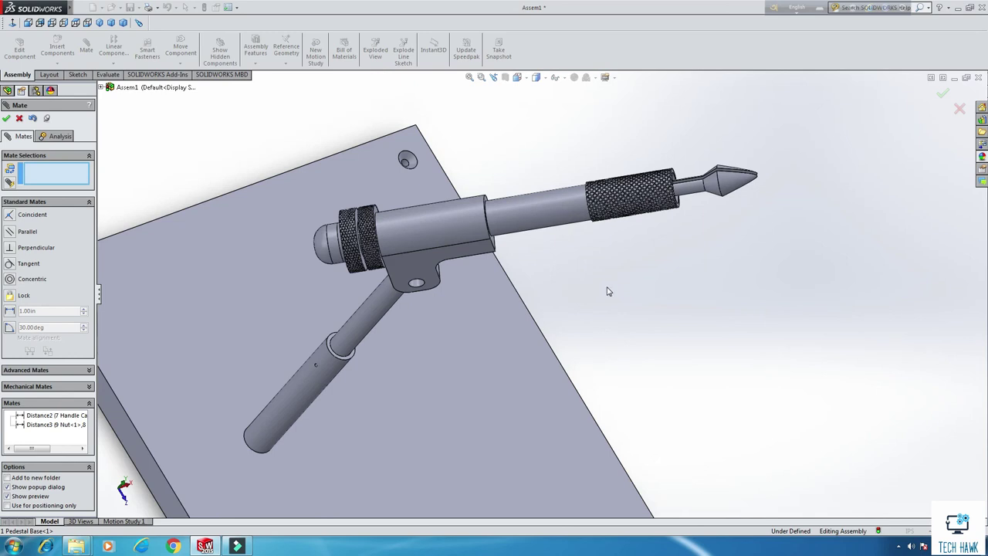
scroll(608, 291, "up", 3)
middle_click_drag(608, 291, 554, 155)
scroll(505, 255, "down", 5)
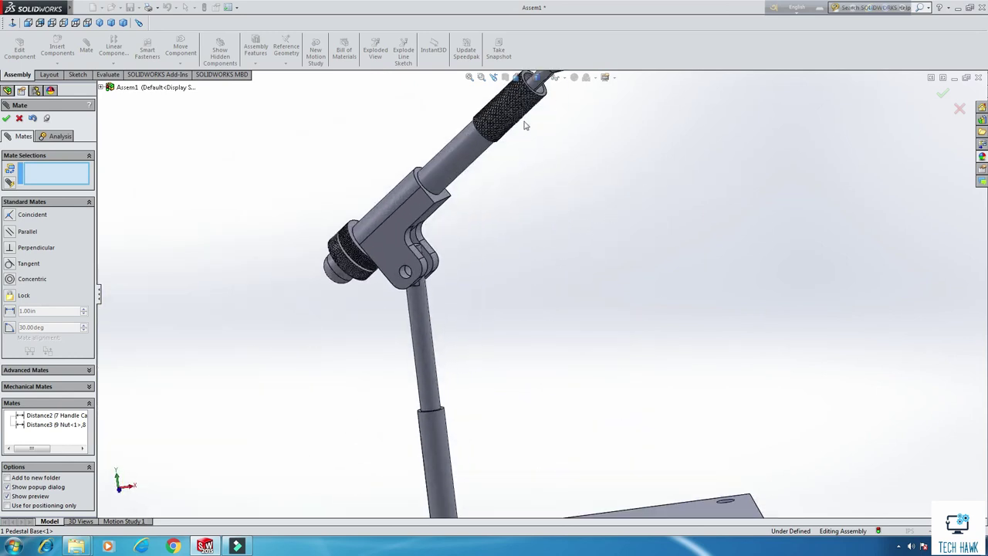
scroll(565, 171, "up", 3)
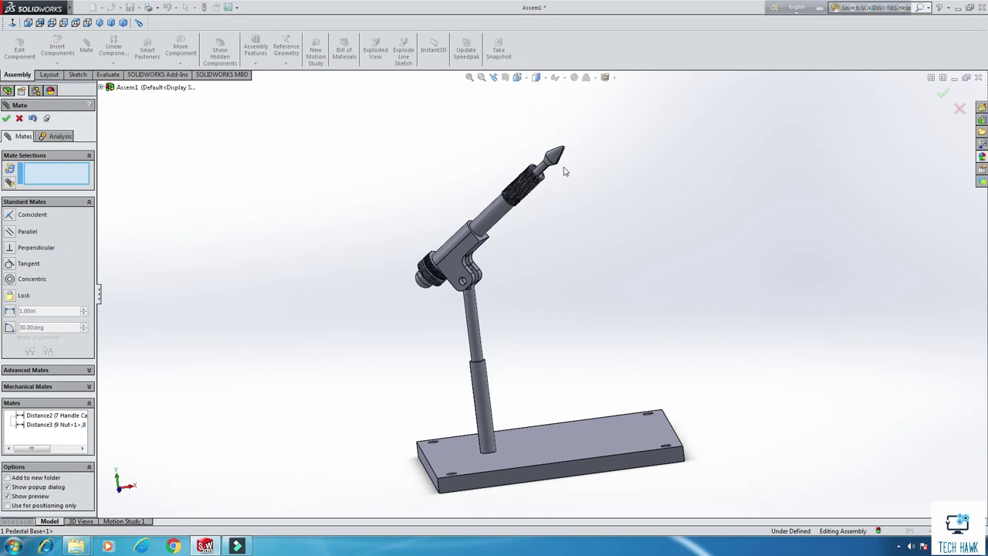
left_click(553, 160)
left_click(521, 241)
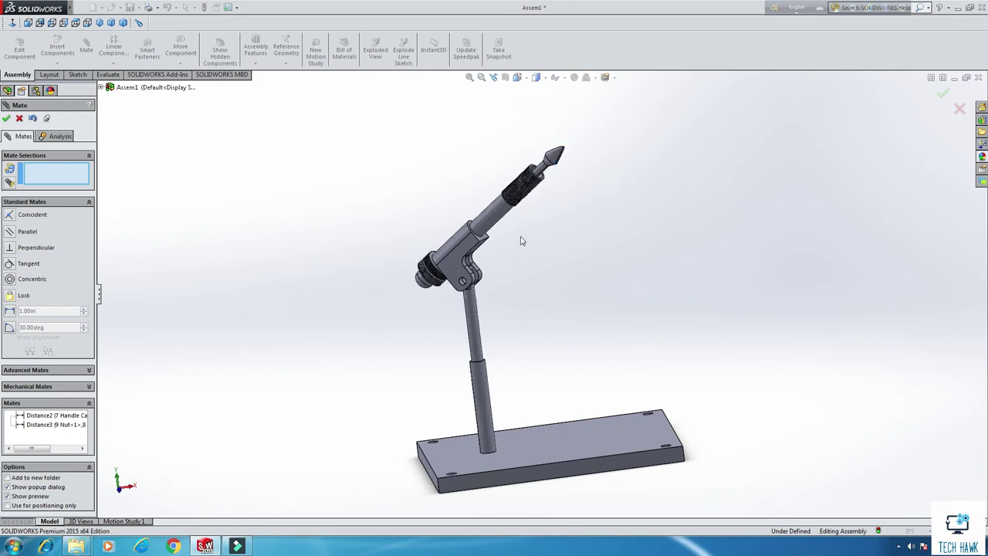
- Swing the arm about its pivot to test its motion, then close the mate tool
left_click_drag(479, 235, 543, 306)
middle_click_drag(542, 305, 518, 320)
left_click(482, 355)
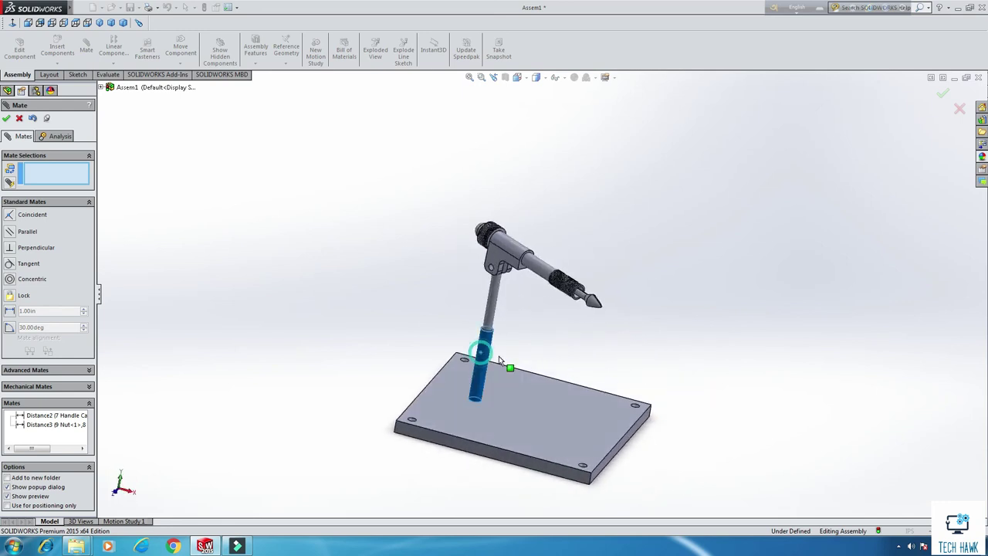
left_click_drag(496, 319, 591, 335)
middle_click_drag(591, 335, 704, 234)
key("Escape")
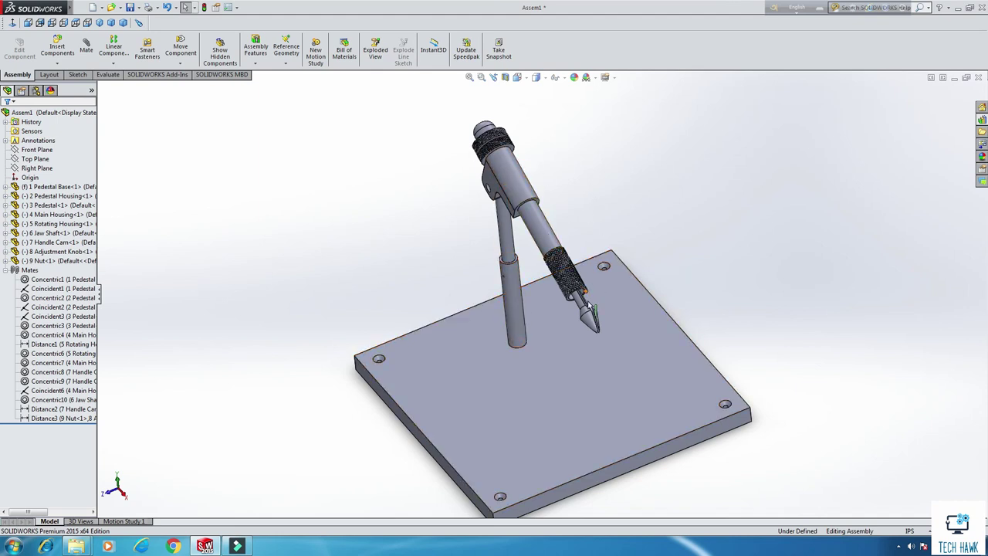
scroll(494, 203, "down", 4)
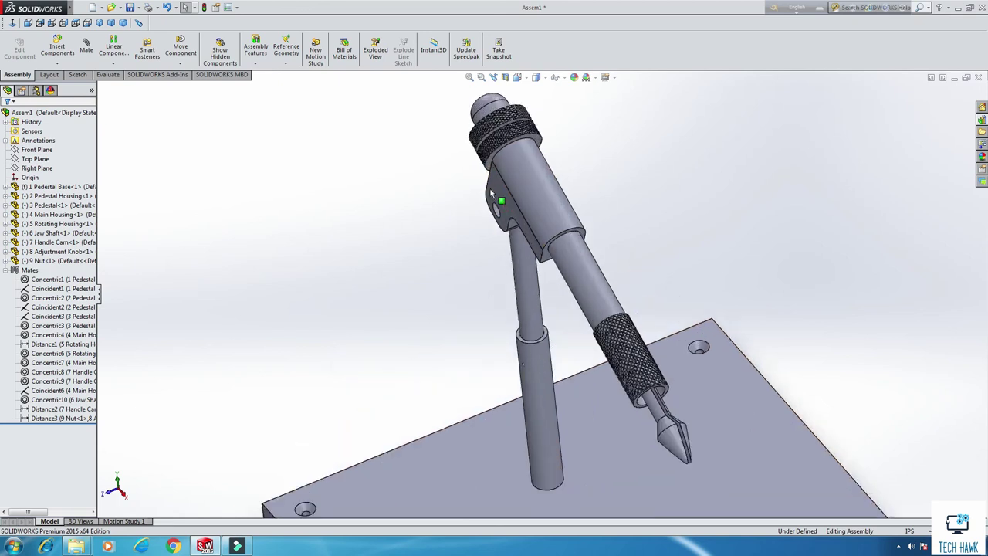
scroll(538, 288, "up", 4)
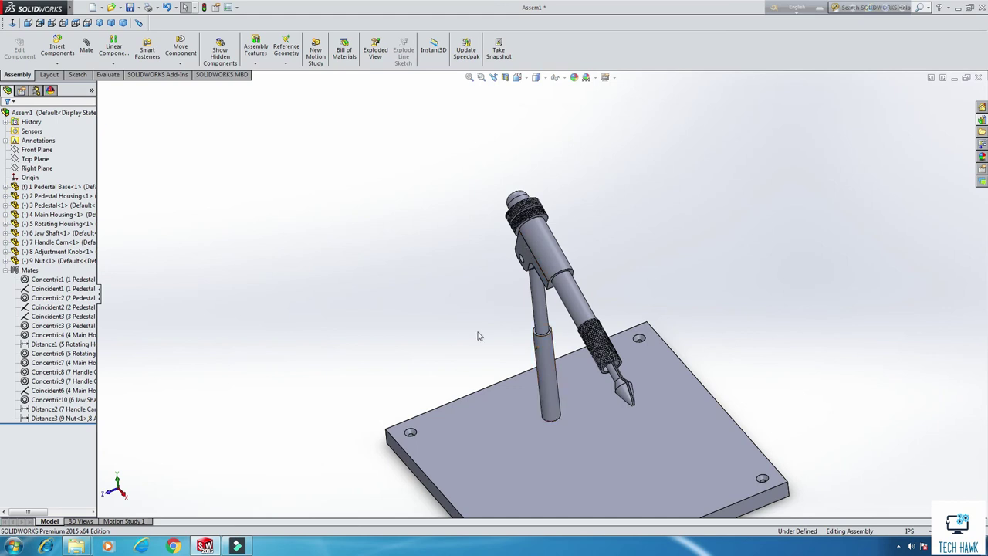
middle_click_drag(640, 345, 694, 315)
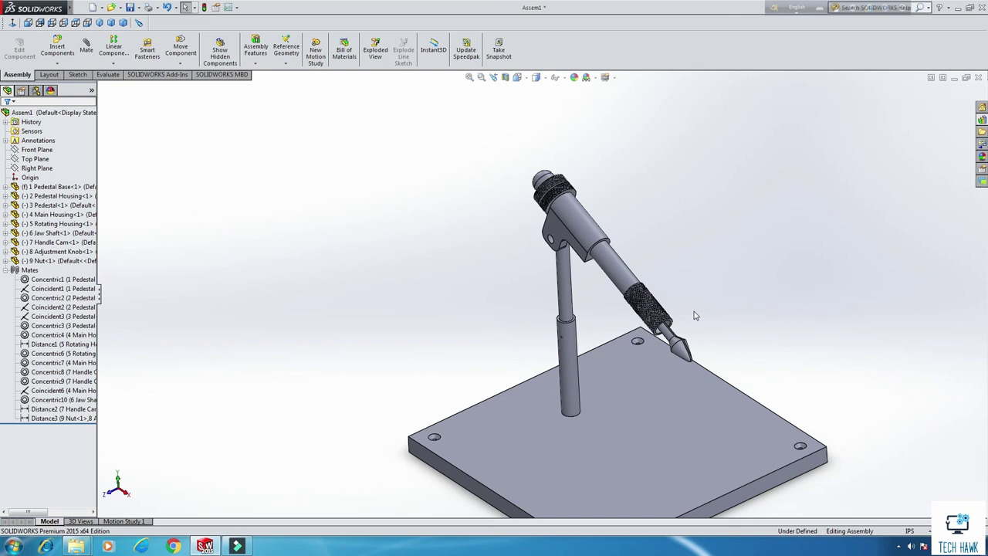
key("f")
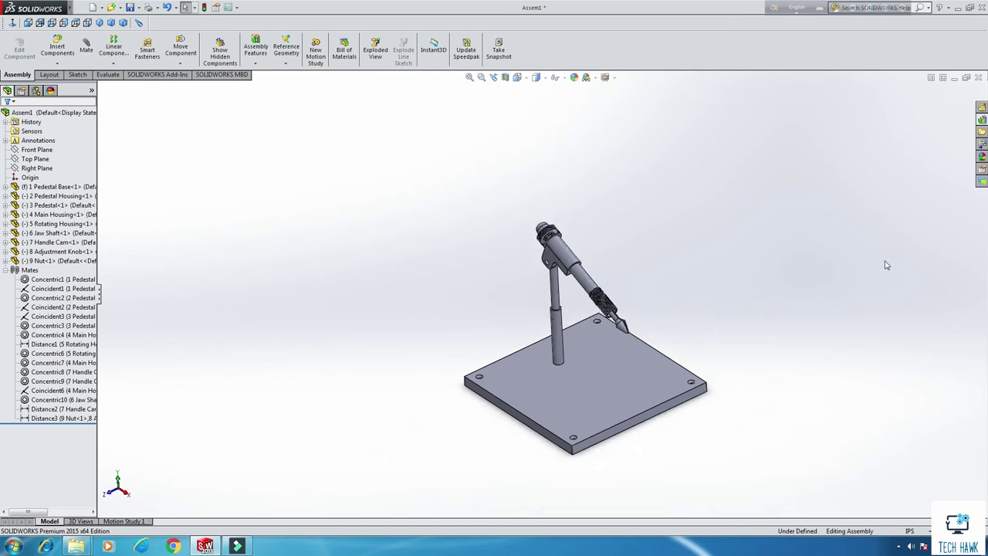
left_click(981, 156)
left_click(863, 105)
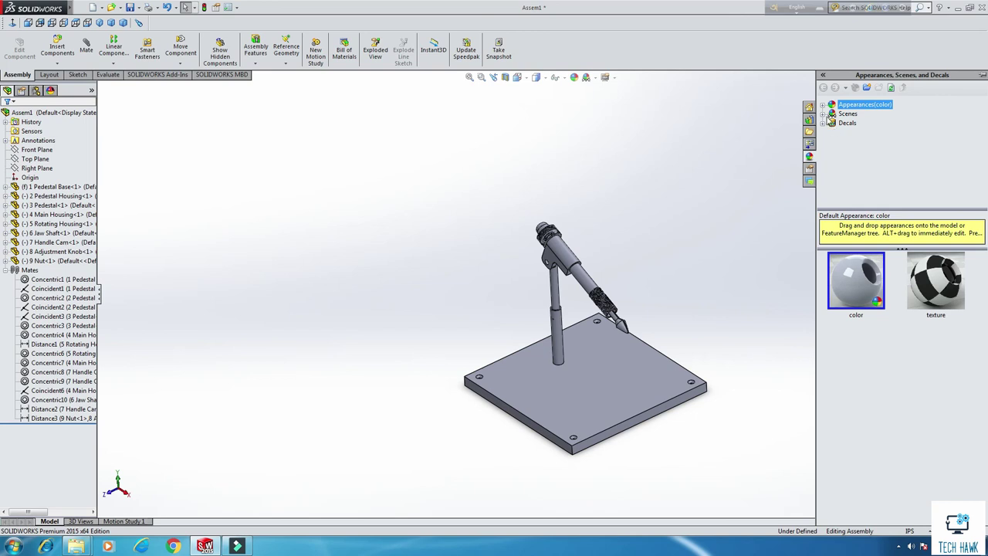
left_click(673, 221)
scroll(705, 353, "up", 3)
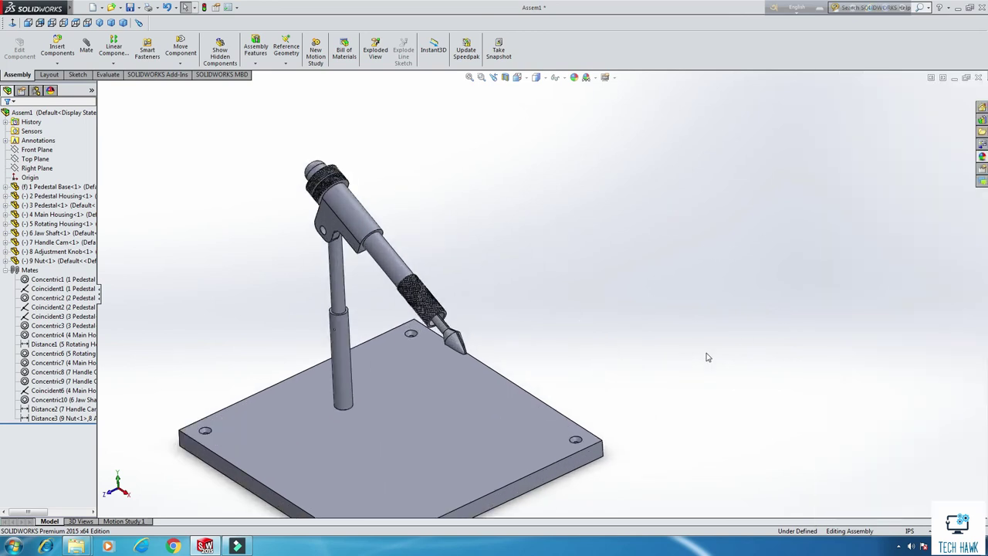
scroll(705, 353, "down", 3)
scroll(465, 358, "up", 5)
scroll(257, 303, "down", 3)
scroll(257, 304, "down", 2)
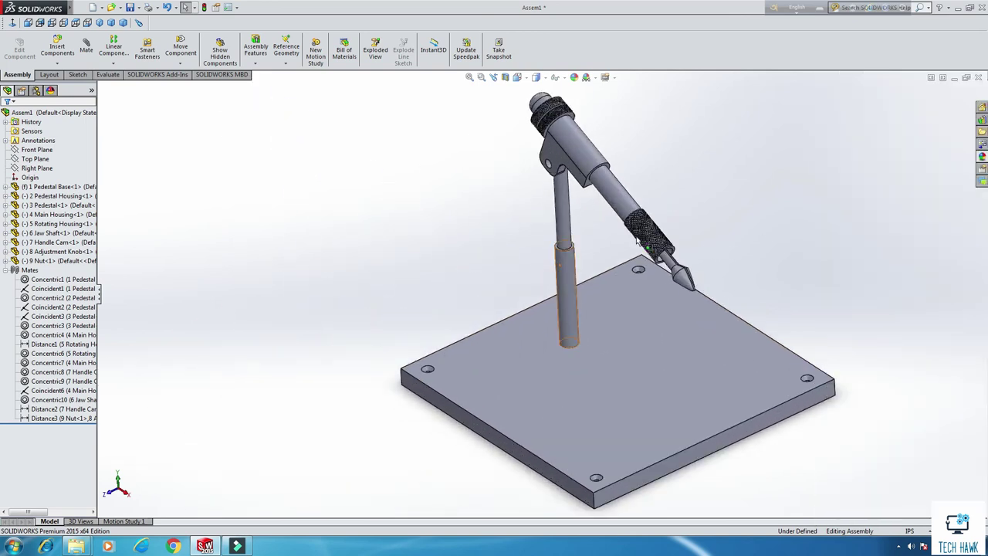